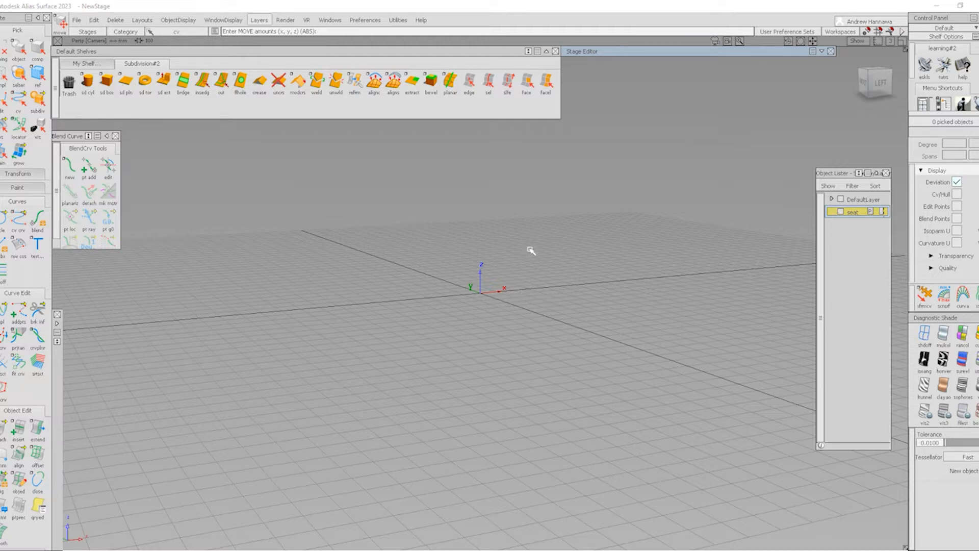
# - Create a subdivision box on the grid beside the origin
pyautogui.keyDown('alt'); pyautogui.keyDown('shift'); pyautogui.moveTo(535, 277); pyautogui.dragTo(536, 304); pyautogui.keyUp('shift'); pyautogui.keyUp('alt')
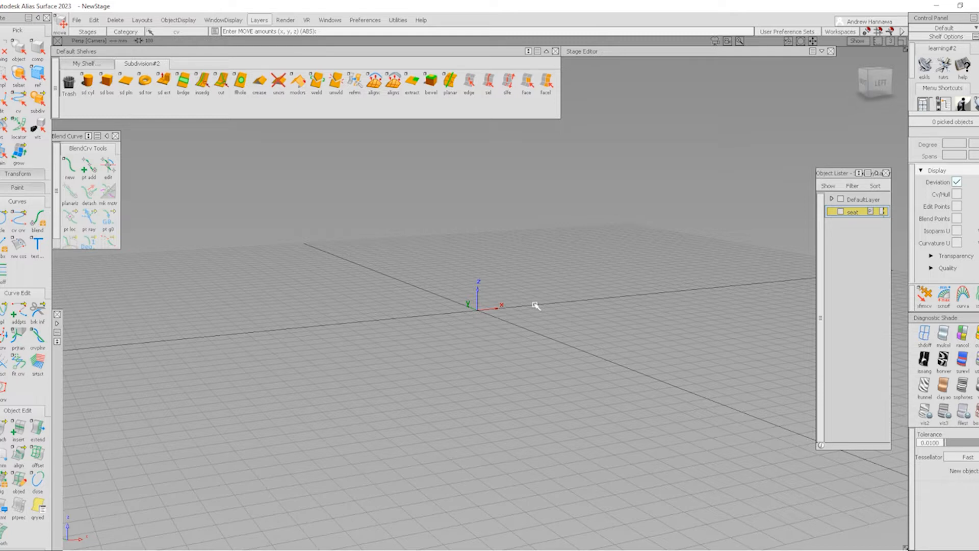
pyautogui.click(108, 86)
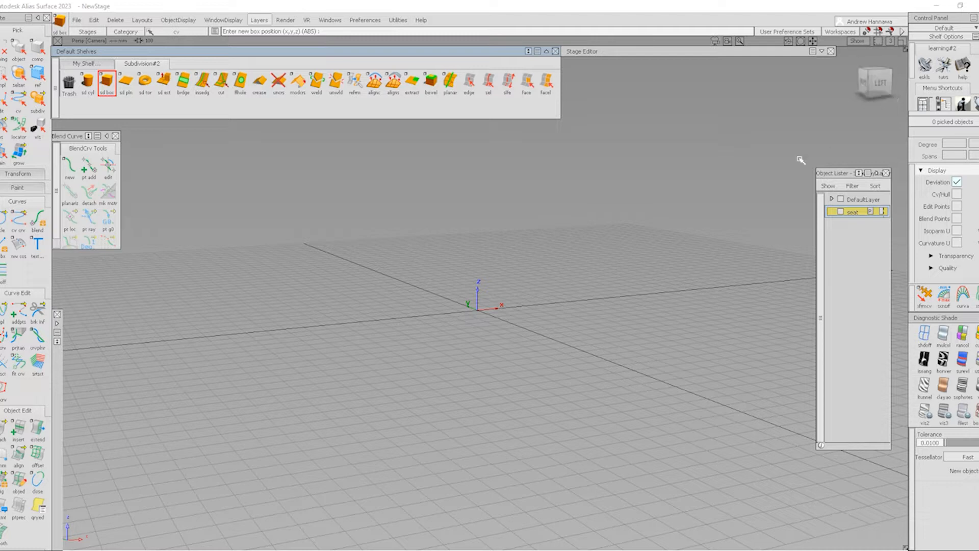
pyautogui.click(505, 308)
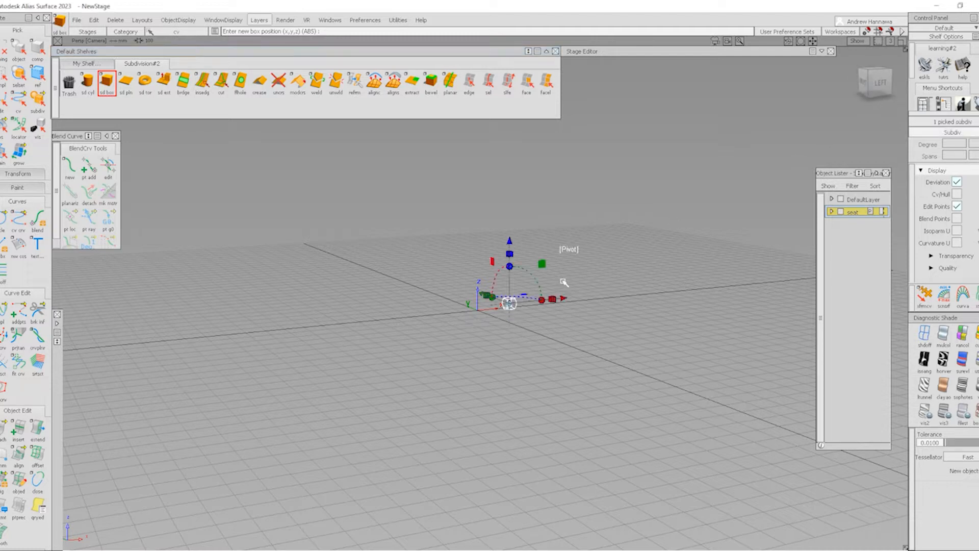
pyautogui.keyDown('ctrl'); pyautogui.keyDown('shift'); pyautogui.moveTo(490, 304); pyautogui.dragTo(534, 366, button='right'); pyautogui.keyUp('shift'); pyautogui.keyUp('ctrl')
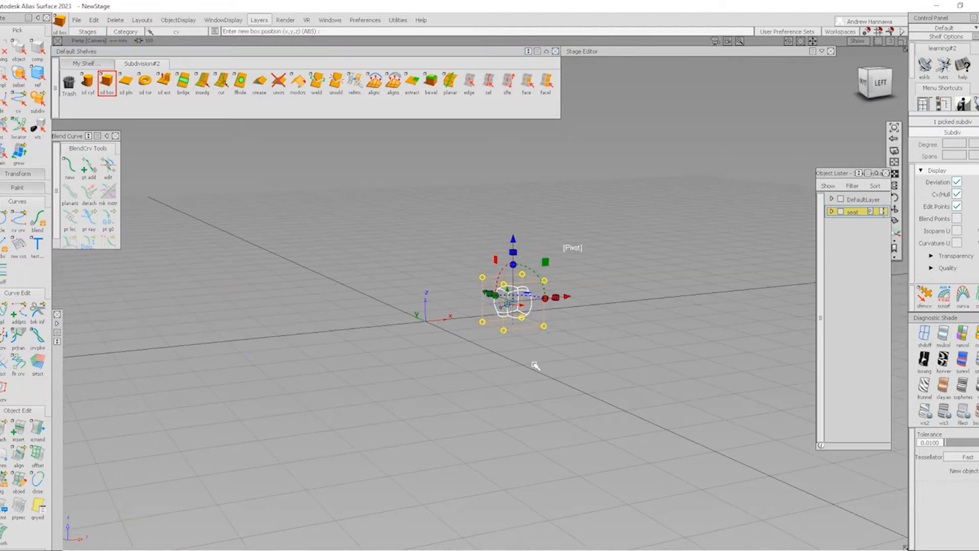
pyautogui.keyDown('alt'); pyautogui.keyDown('shift'); pyautogui.moveTo(534, 365); pyautogui.dragTo(605, 389); pyautogui.keyUp('shift'); pyautogui.keyUp('alt')
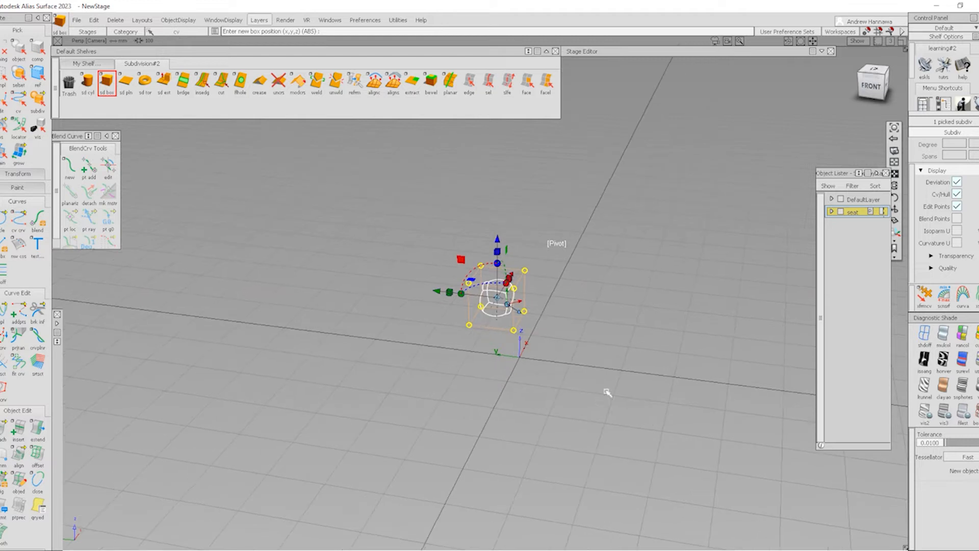
# - In the front view, move the box's four CVs on one side onto the vertical centre line
pyautogui.click(873, 87)
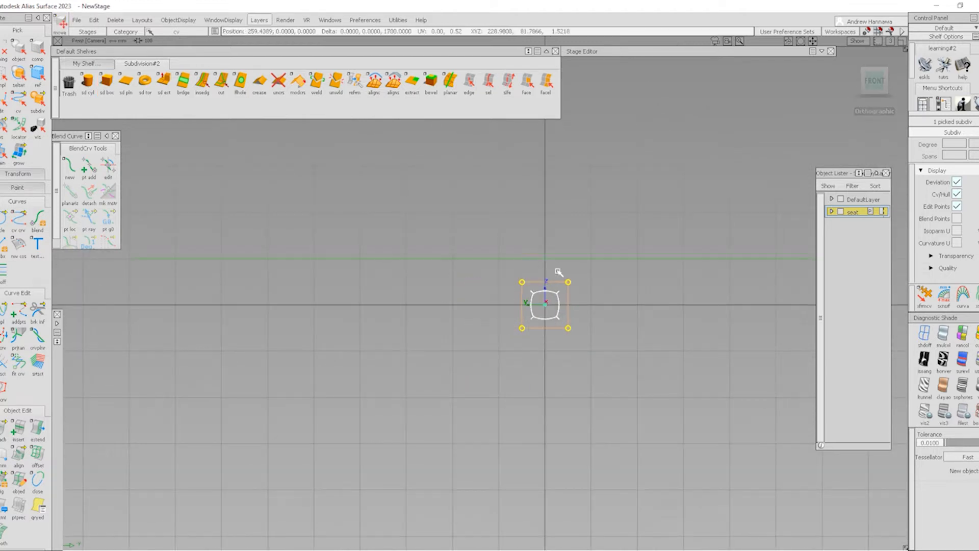
pyautogui.keyDown('ctrl'); pyautogui.keyDown('shift'); pyautogui.moveTo(543, 408); pyautogui.dragTo(549, 277); pyautogui.keyUp('shift'); pyautogui.keyUp('ctrl')
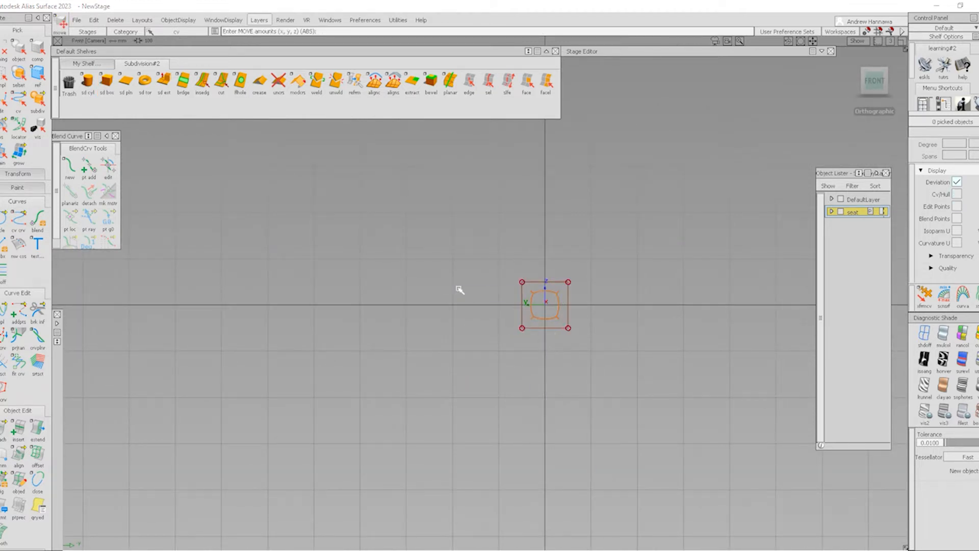
pyautogui.moveTo(445, 247); pyautogui.dragTo(525, 407)
pyautogui.moveTo(530, 343); pyautogui.dragTo(544, 341)
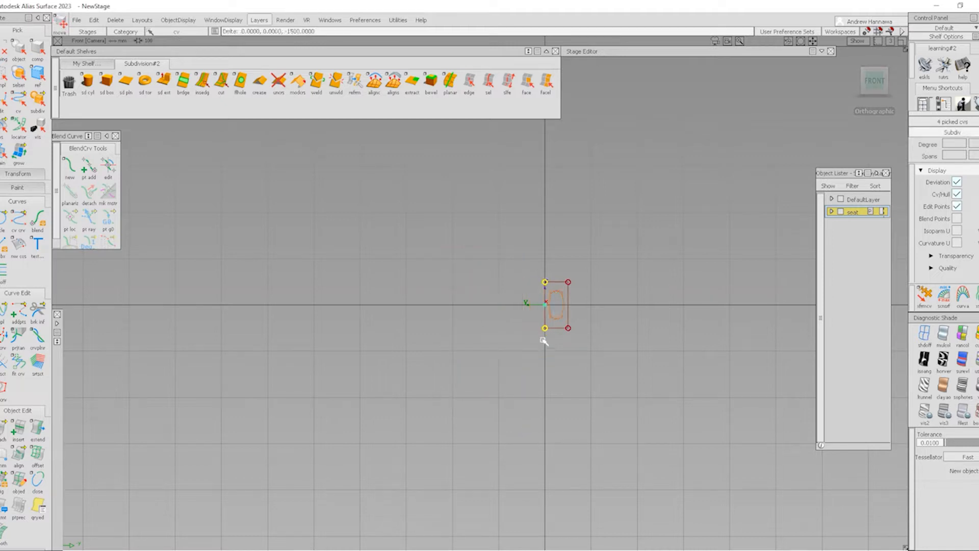
# - Raise the whole box straight up until it sits above the ground line
pyautogui.keyDown('ctrl'); pyautogui.keyDown('shift'); pyautogui.moveTo(588, 454); pyautogui.dragTo(569, 285); pyautogui.keyUp('shift'); pyautogui.keyUp('ctrl')
pyautogui.click(563, 312)
pyautogui.moveTo(607, 382); pyautogui.dragTo(617, 337, button='right')
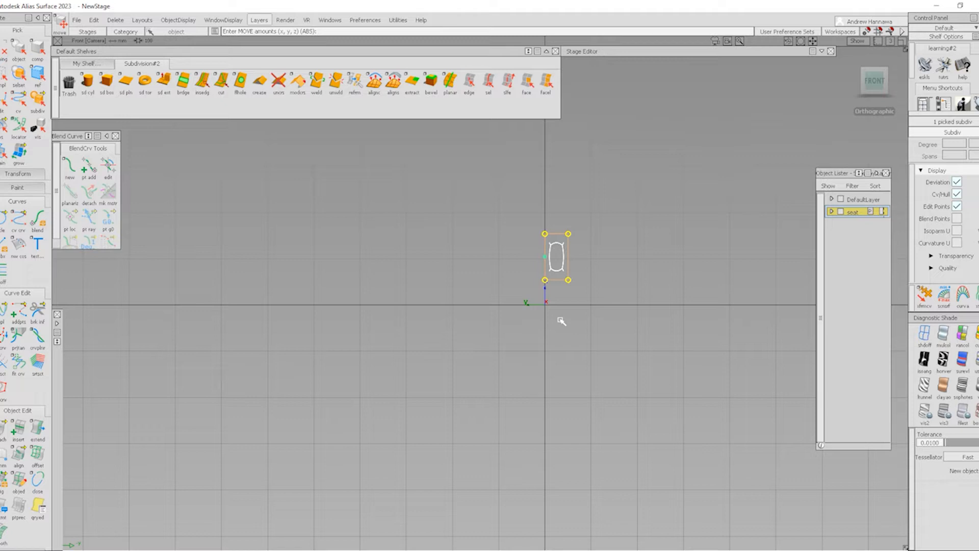
# - Delete the box face that lies on the centre plane
pyautogui.keyDown('alt'); pyautogui.keyDown('shift'); pyautogui.moveTo(659, 264); pyautogui.dragTo(310, 320); pyautogui.keyUp('shift'); pyautogui.keyUp('alt')
pyautogui.keyDown('alt'); pyautogui.keyDown('shift'); pyautogui.moveTo(499, 289); pyautogui.dragTo(488, 327, button='middle'); pyautogui.keyUp('shift'); pyautogui.keyUp('alt')
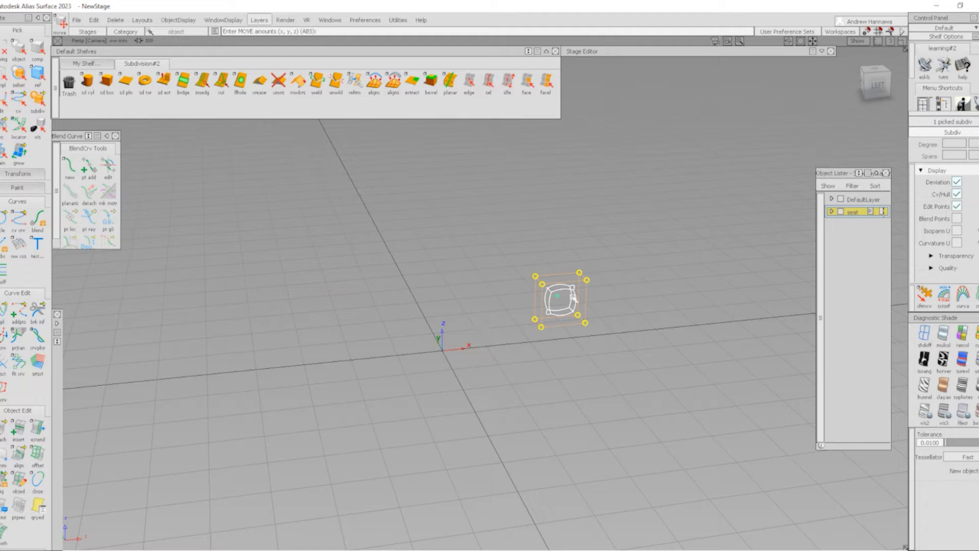
pyautogui.keyDown('ctrl'); pyautogui.keyDown('shift'); pyautogui.moveTo(529, 357); pyautogui.dragTo(518, 304); pyautogui.keyUp('shift'); pyautogui.keyUp('ctrl')
pyautogui.click(526, 82)
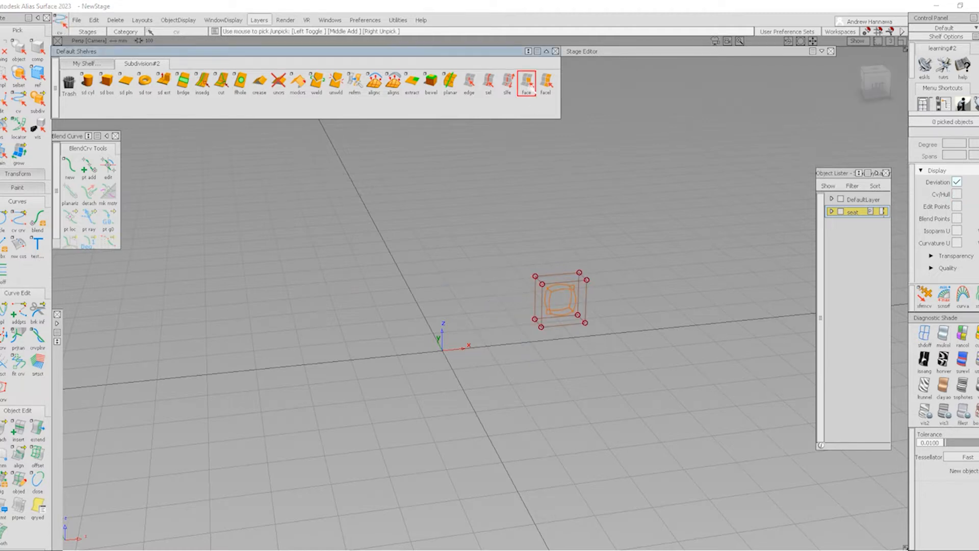
pyautogui.keyDown('alt'); pyautogui.keyDown('shift'); pyautogui.moveTo(419, 354); pyautogui.dragTo(509, 334); pyautogui.keyUp('shift'); pyautogui.keyUp('alt')
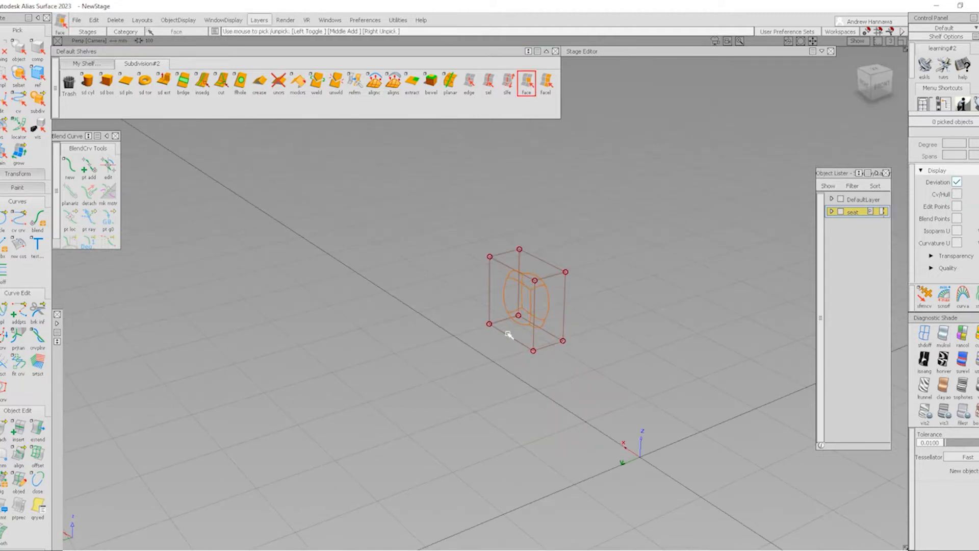
pyautogui.click(509, 294)
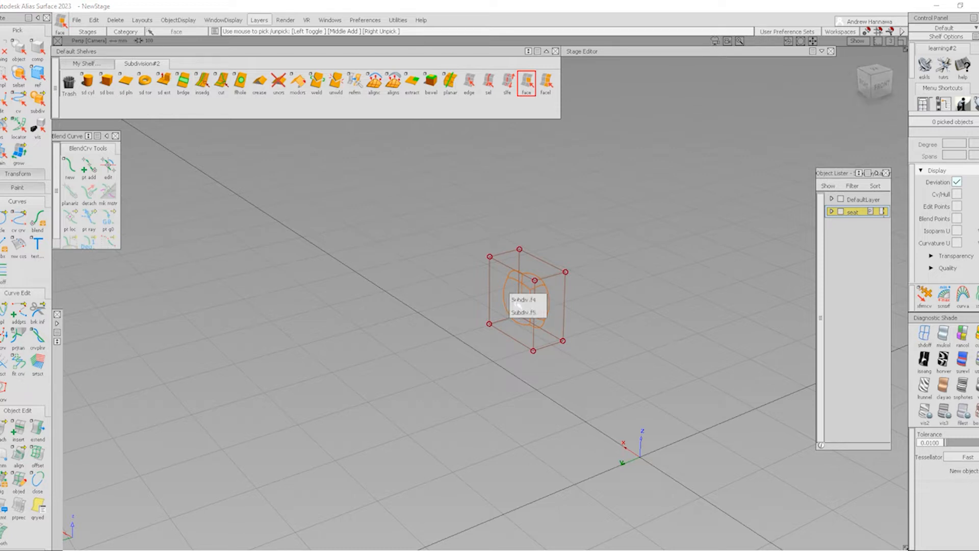
pyautogui.click(517, 307)
pyautogui.press('Delete')
# - Move the four CVs at the end nearer the origin along X to lengthen the box
pyautogui.keyDown('alt'); pyautogui.keyDown('shift'); pyautogui.moveTo(539, 361); pyautogui.dragTo(201, 353); pyautogui.keyUp('shift'); pyautogui.keyUp('alt')
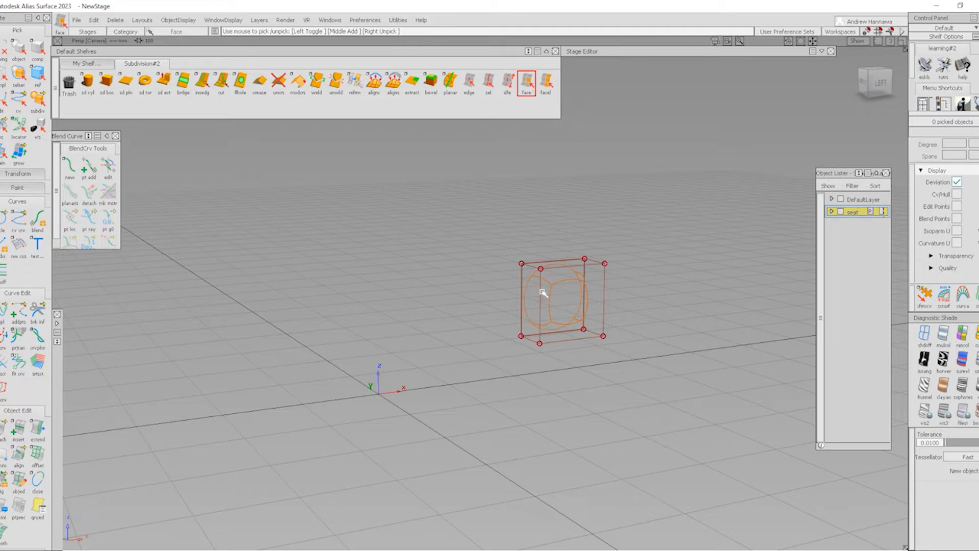
pyautogui.moveTo(496, 242); pyautogui.dragTo(566, 417)
pyautogui.keyDown('ctrl'); pyautogui.keyDown('shift'); pyautogui.moveTo(619, 428); pyautogui.dragTo(618, 332, button='middle'); pyautogui.keyUp('shift'); pyautogui.keyUp('ctrl')
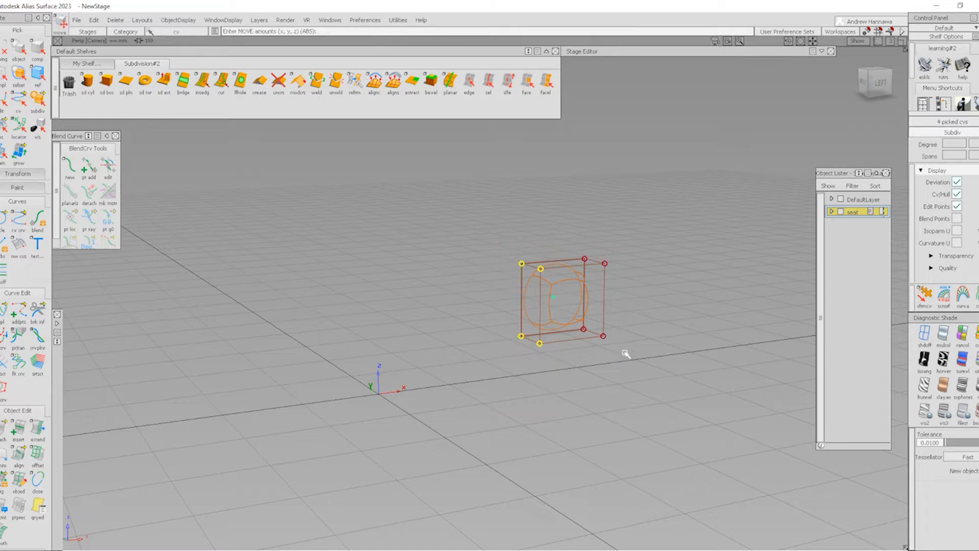
pyautogui.moveTo(597, 365); pyautogui.dragTo(540, 385, button='middle')
pyautogui.hotkey('ctrl', 'z')
pyautogui.moveTo(630, 434); pyautogui.dragTo(523, 439)
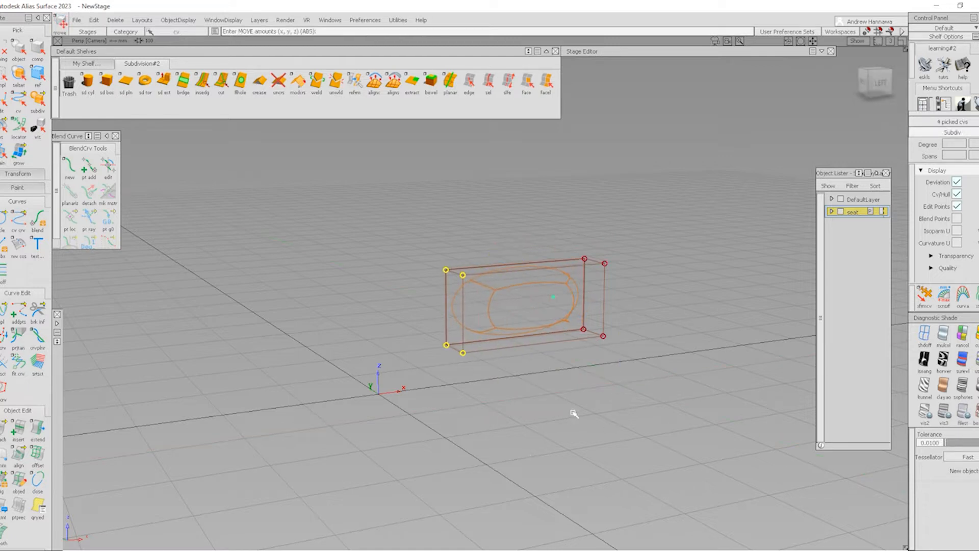
# - Move the four CVs at the far end outward along X to extend the box further
pyautogui.keyDown('ctrl'); pyautogui.keyDown('shift'); pyautogui.moveTo(618, 413); pyautogui.dragTo(618, 464); pyautogui.keyUp('shift'); pyautogui.keyUp('ctrl')
pyautogui.moveTo(497, 221)
pyautogui.keyDown('ctrl'); pyautogui.keyDown('shift'); pyautogui.mouseDown()
pyautogui.moveTo(537, 215)
pyautogui.moveTo(682, 433)
pyautogui.mouseUp(); pyautogui.keyUp('shift'); pyautogui.keyUp('ctrl')
pyautogui.keyDown('ctrl'); pyautogui.keyDown('shift'); pyautogui.moveTo(664, 447); pyautogui.dragTo(647, 346, button='middle'); pyautogui.keyUp('shift'); pyautogui.keyUp('ctrl')
pyautogui.moveTo(648, 345); pyautogui.dragTo(773, 305)
# - In the front view, move the four outer-side CVs away from the centre line to widen the half seat
pyautogui.keyDown('alt'); pyautogui.keyDown('shift'); pyautogui.moveTo(684, 295); pyautogui.dragTo(601, 306); pyautogui.keyUp('shift'); pyautogui.keyUp('alt')
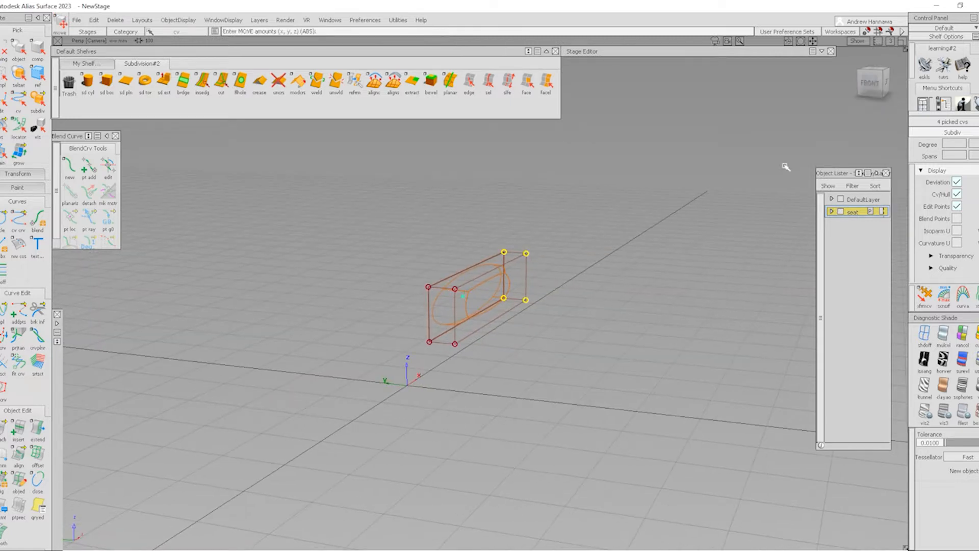
pyautogui.click(869, 88)
pyautogui.keyDown('ctrl'); pyautogui.keyDown('shift'); pyautogui.moveTo(464, 373); pyautogui.dragTo(457, 309); pyautogui.keyUp('shift'); pyautogui.keyUp('ctrl')
pyautogui.moveTo(437, 268)
pyautogui.keyDown('ctrl'); pyautogui.keyDown('shift'); pyautogui.mouseDown()
pyautogui.moveTo(476, 265)
pyautogui.moveTo(512, 374)
pyautogui.mouseUp(); pyautogui.keyUp('shift'); pyautogui.keyUp('ctrl')
pyautogui.keyDown('ctrl'); pyautogui.keyDown('shift'); pyautogui.moveTo(491, 363); pyautogui.dragTo(484, 309, button='middle'); pyautogui.keyUp('shift'); pyautogui.keyUp('ctrl')
pyautogui.moveTo(484, 308)
pyautogui.mouseDown(button='middle')
pyautogui.moveTo(585, 297)
pyautogui.moveTo(625, 311)
pyautogui.mouseUp(button='middle')
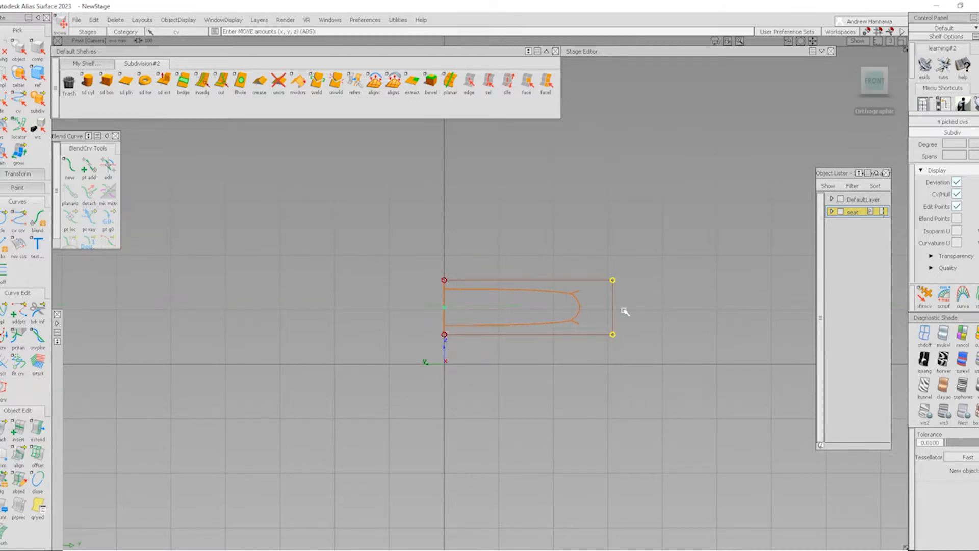
# - Pick the whole widened box and raise it slightly
pyautogui.keyDown('ctrl'); pyautogui.keyDown('shift'); pyautogui.moveTo(500, 429); pyautogui.dragTo(507, 273); pyautogui.keyUp('shift'); pyautogui.keyUp('ctrl')
pyautogui.keyDown('alt'); pyautogui.keyDown('shift'); pyautogui.moveTo(630, 306); pyautogui.dragTo(317, 362); pyautogui.keyUp('shift'); pyautogui.keyUp('alt')
pyautogui.keyDown('alt'); pyautogui.keyDown('shift'); pyautogui.moveTo(591, 323); pyautogui.dragTo(536, 387, button='middle'); pyautogui.keyUp('shift'); pyautogui.keyUp('alt')
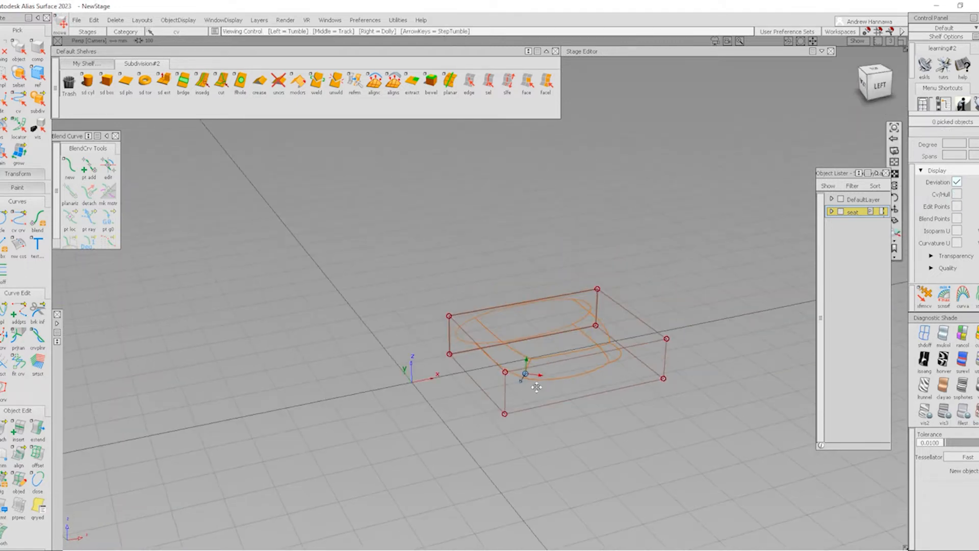
pyautogui.click(550, 335)
pyautogui.moveTo(654, 419); pyautogui.dragTo(655, 406, button='right')
pyautogui.keyDown('ctrl'); pyautogui.keyDown('shift'); pyautogui.moveTo(620, 448); pyautogui.dragTo(616, 375); pyautogui.keyUp('shift'); pyautogui.keyUp('ctrl')
# - Move the four outer-side CVs slightly inward to narrow the half seat
pyautogui.keyDown('alt'); pyautogui.keyDown('shift'); pyautogui.moveTo(449, 360); pyautogui.dragTo(567, 365); pyautogui.keyUp('shift'); pyautogui.keyUp('alt')
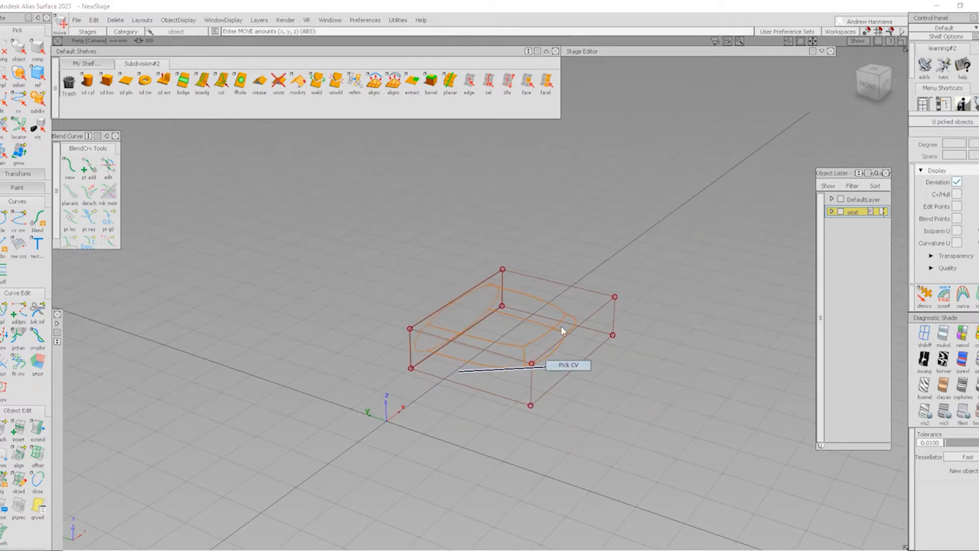
pyautogui.moveTo(525, 255); pyautogui.dragTo(651, 420)
pyautogui.moveTo(653, 421); pyautogui.dragTo(649, 362, button='middle')
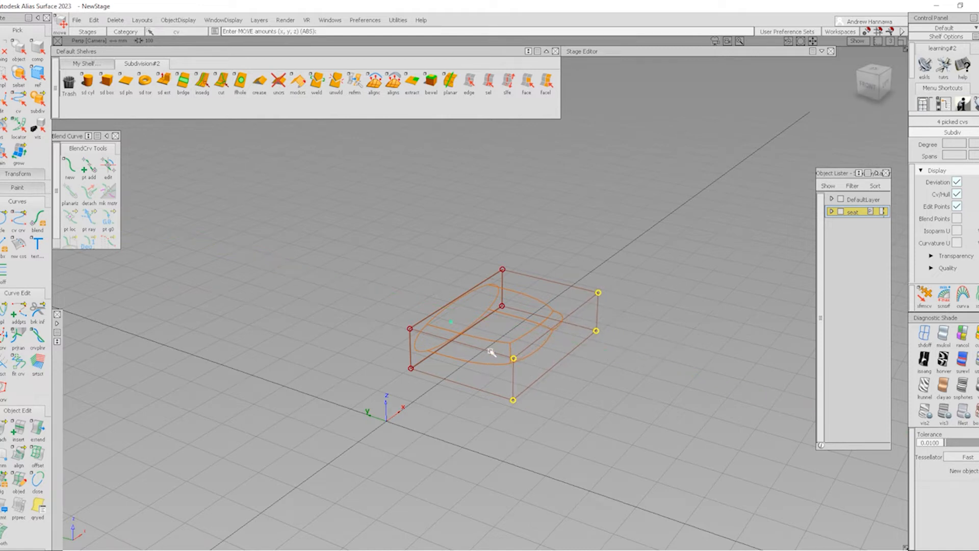
pyautogui.keyDown('ctrl'); pyautogui.keyDown('shift'); pyautogui.moveTo(534, 393); pyautogui.dragTo(531, 278); pyautogui.keyUp('shift'); pyautogui.keyUp('ctrl')
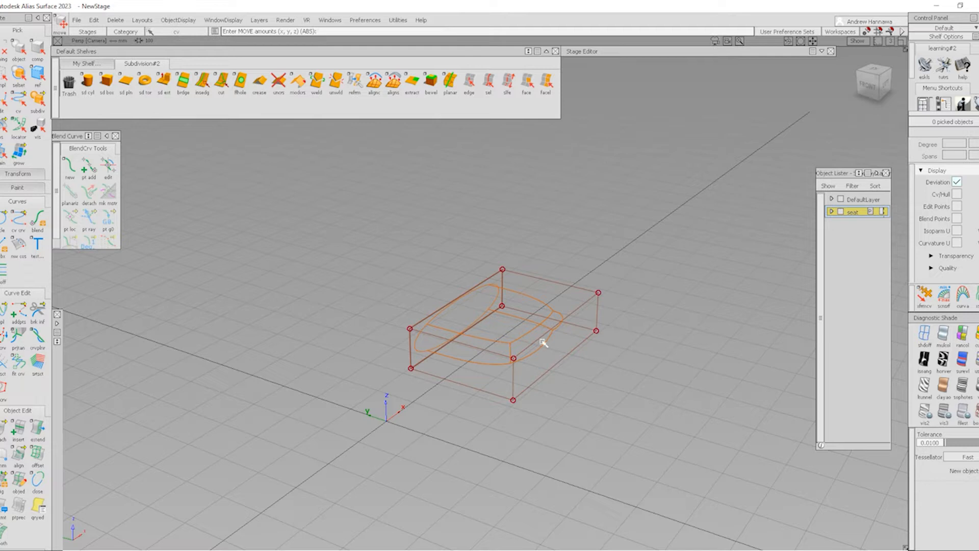
# - Turn on symmetry for the seat layer and activate Move on the box's four outer CVs
pyautogui.keyDown('alt'); pyautogui.keyDown('shift'); pyautogui.moveTo(530, 345); pyautogui.dragTo(495, 339); pyautogui.keyUp('shift'); pyautogui.keyUp('alt')
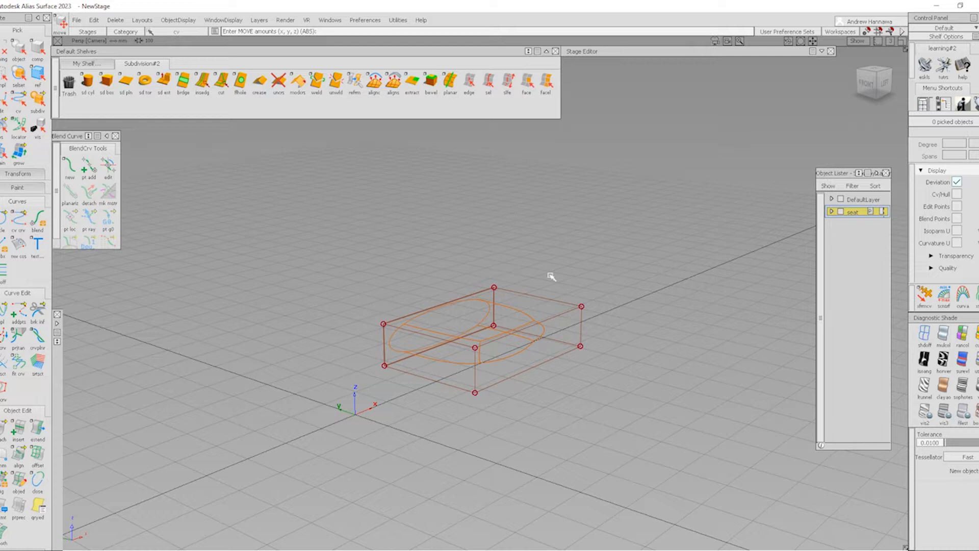
pyautogui.keyDown('ctrl'); pyautogui.keyDown('shift'); pyautogui.moveTo(476, 290); pyautogui.dragTo(498, 332); pyautogui.keyUp('shift'); pyautogui.keyUp('ctrl')
pyautogui.rightClick(857, 216)
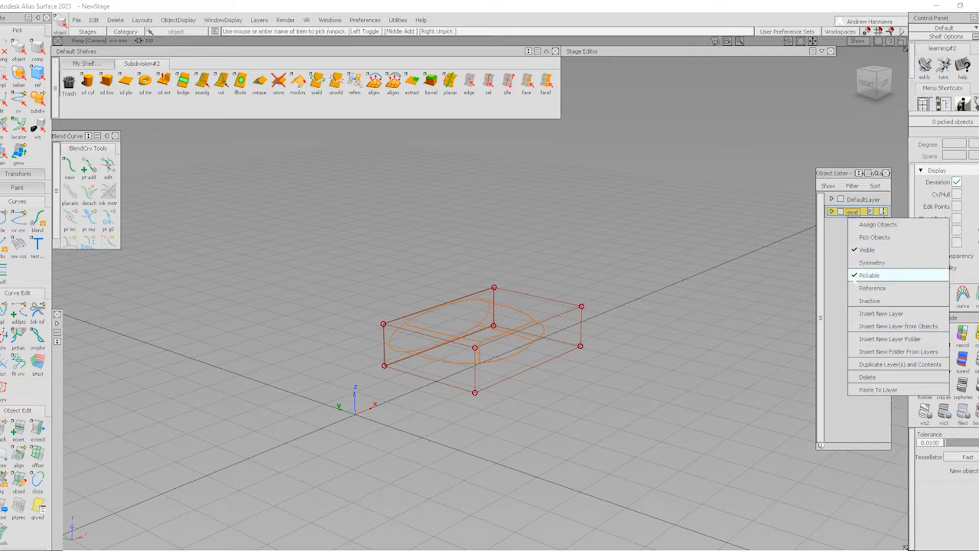
pyautogui.click(869, 262)
pyautogui.moveTo(527, 275)
pyautogui.keyDown('alt'); pyautogui.keyDown('shift'); pyautogui.mouseDown()
pyautogui.moveTo(387, 323)
pyautogui.moveTo(586, 258)
pyautogui.mouseUp(); pyautogui.keyUp('shift'); pyautogui.keyUp('alt')
pyautogui.moveTo(527, 222); pyautogui.dragTo(658, 419)
pyautogui.moveTo(666, 408)
pyautogui.keyDown('ctrl'); pyautogui.keyDown('shift'); pyautogui.mouseDown()
pyautogui.moveTo(670, 354)
pyautogui.moveTo(683, 355)
pyautogui.mouseUp(); pyautogui.keyUp('shift'); pyautogui.keyUp('ctrl')
pyautogui.keyDown('ctrl'); pyautogui.keyDown('shift'); pyautogui.moveTo(571, 467); pyautogui.dragTo(584, 342); pyautogui.keyUp('shift'); pyautogui.keyUp('ctrl')
# - Insert a lengthwise edge loop between the centre plane and the outer side of the half seat
pyautogui.keyDown('alt'); pyautogui.keyDown('shift'); pyautogui.moveTo(581, 322); pyautogui.dragTo(511, 302, button='middle'); pyautogui.keyUp('shift'); pyautogui.keyUp('alt')
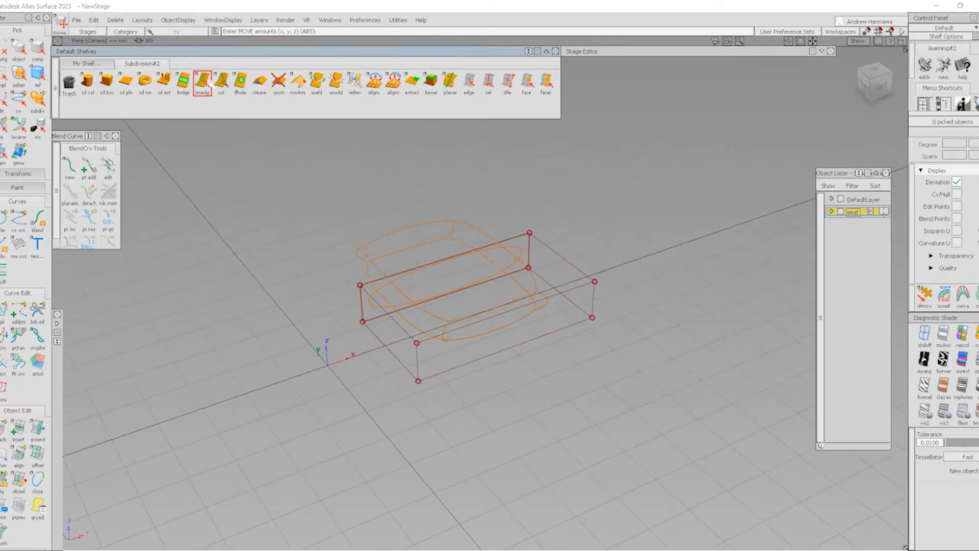
pyautogui.moveTo(398, 324); pyautogui.dragTo(468, 293)
pyautogui.click(405, 399)
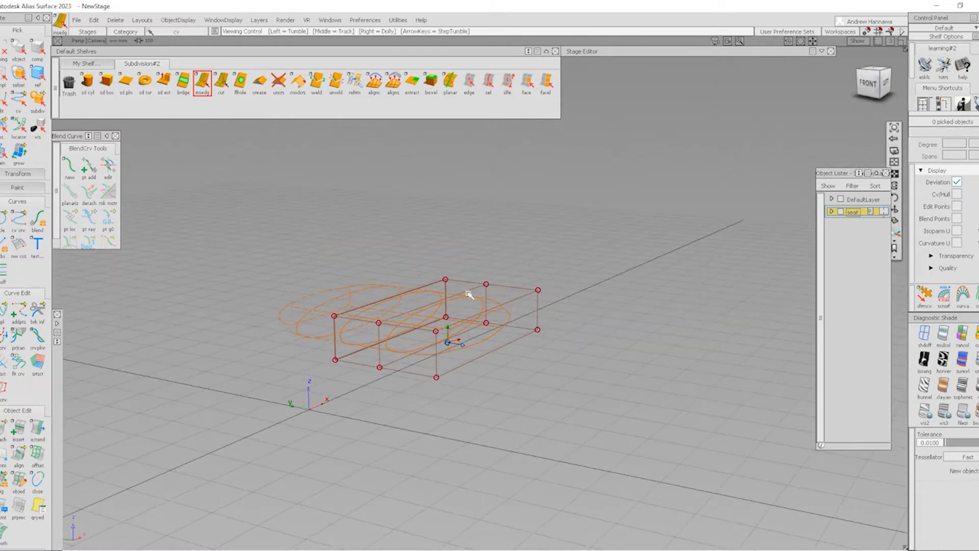
# - In the left view, move the upper CVs at the end nearer the origin inward along X to slant that end
pyautogui.keyDown('alt'); pyautogui.keyDown('shift'); pyautogui.moveTo(408, 331); pyautogui.dragTo(376, 301); pyautogui.keyUp('shift'); pyautogui.keyUp('alt')
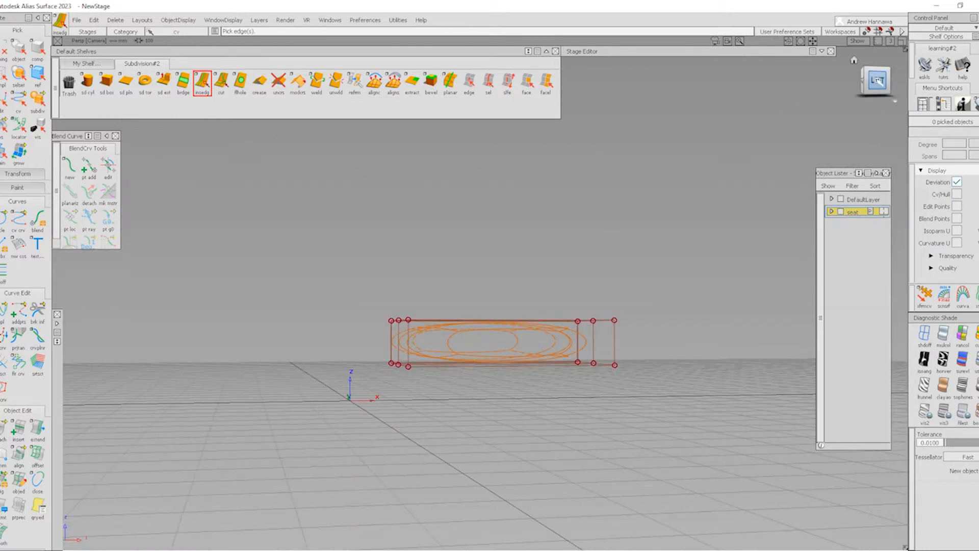
pyautogui.click(875, 82)
pyautogui.keyDown('ctrl'); pyautogui.keyDown('shift'); pyautogui.moveTo(284, 293); pyautogui.dragTo(316, 291); pyautogui.keyUp('shift'); pyautogui.keyUp('ctrl')
pyautogui.moveTo(380, 287); pyautogui.dragTo(418, 329)
pyautogui.keyDown('ctrl'); pyautogui.keyDown('shift'); pyautogui.moveTo(471, 319); pyautogui.dragTo(466, 285, button='middle'); pyautogui.keyUp('shift'); pyautogui.keyUp('ctrl')
pyautogui.moveTo(460, 283); pyautogui.dragTo(509, 285, button='middle')
pyautogui.keyDown('ctrl'); pyautogui.keyDown('shift'); pyautogui.moveTo(628, 352); pyautogui.dragTo(609, 311); pyautogui.keyUp('shift'); pyautogui.keyUp('ctrl')
# - Move the upper CVs at the far end inward along X to slant that end too
pyautogui.keyDown('ctrl'); pyautogui.keyDown('shift'); pyautogui.moveTo(505, 309); pyautogui.dragTo(623, 301); pyautogui.keyUp('shift'); pyautogui.keyUp('ctrl')
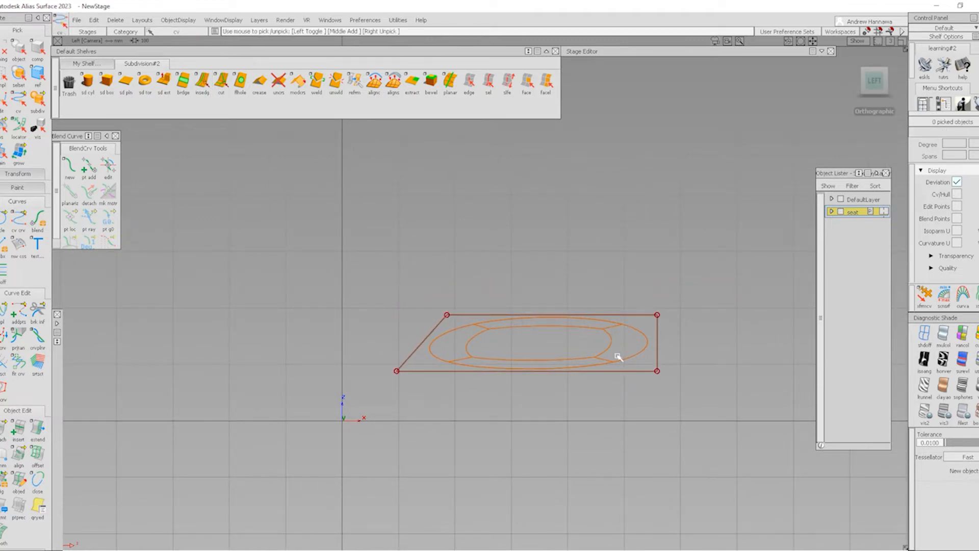
pyautogui.moveTo(646, 300); pyautogui.dragTo(673, 334)
pyautogui.moveTo(693, 429)
pyautogui.keyDown('ctrl'); pyautogui.keyDown('shift'); pyautogui.mouseDown(button='middle')
pyautogui.moveTo(690, 329)
pyautogui.moveTo(670, 340)
pyautogui.mouseUp(button='middle'); pyautogui.keyUp('shift'); pyautogui.keyUp('ctrl')
pyautogui.keyDown('ctrl'); pyautogui.keyDown('shift'); pyautogui.moveTo(638, 430); pyautogui.dragTo(638, 368); pyautogui.keyUp('shift'); pyautogui.keyUp('ctrl')
# - Raise the bottom row of CVs to make the seat thinner
pyautogui.moveTo(361, 341); pyautogui.dragTo(694, 403)
pyautogui.keyDown('ctrl'); pyautogui.keyDown('shift'); pyautogui.moveTo(694, 447); pyautogui.dragTo(702, 401, button='middle'); pyautogui.keyUp('shift'); pyautogui.keyUp('ctrl')
pyautogui.moveTo(663, 395); pyautogui.dragTo(665, 382, button='right')
pyautogui.keyDown('ctrl'); pyautogui.keyDown('shift'); pyautogui.moveTo(614, 418); pyautogui.dragTo(614, 357); pyautogui.keyUp('shift'); pyautogui.keyUp('ctrl')
# - Insert two crosswise edge loops, one near each end of the seat
pyautogui.keyDown('alt'); pyautogui.keyDown('shift'); pyautogui.moveTo(402, 323); pyautogui.dragTo(686, 418); pyautogui.keyUp('shift'); pyautogui.keyUp('alt')
pyautogui.keyDown('alt'); pyautogui.keyDown('shift'); pyautogui.moveTo(444, 286); pyautogui.dragTo(543, 380); pyautogui.keyUp('shift'); pyautogui.keyUp('alt')
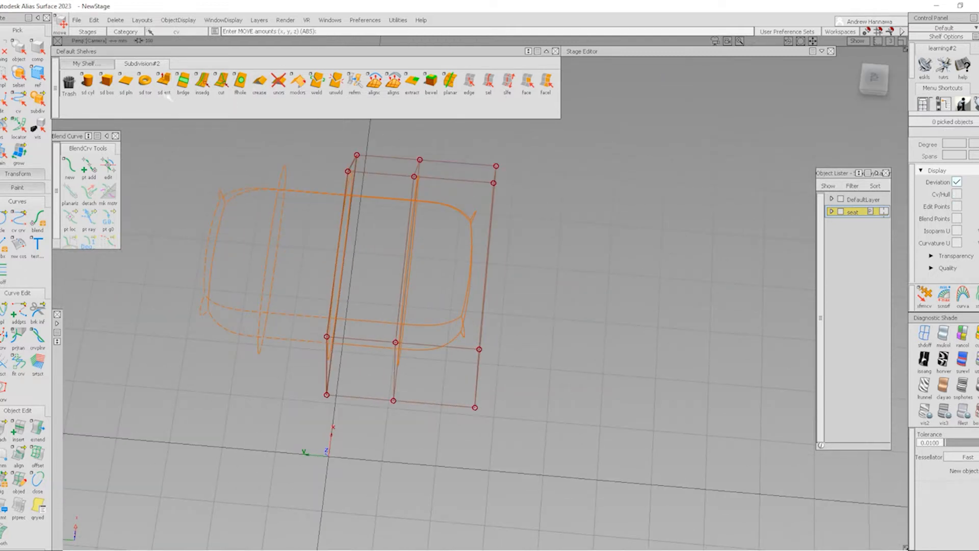
pyautogui.keyDown('alt'); pyautogui.keyDown('shift'); pyautogui.moveTo(410, 351); pyautogui.dragTo(406, 295); pyautogui.keyUp('shift'); pyautogui.keyUp('alt')
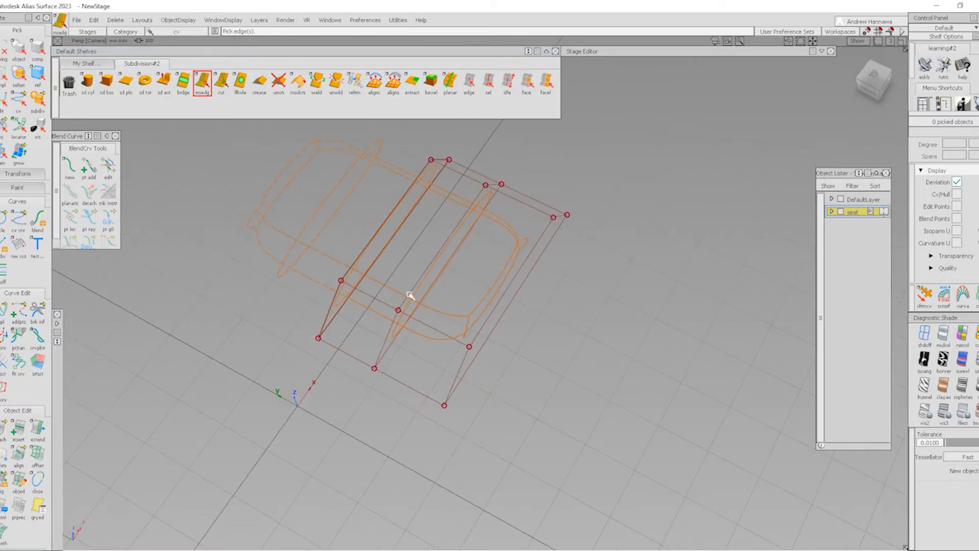
pyautogui.click(478, 205)
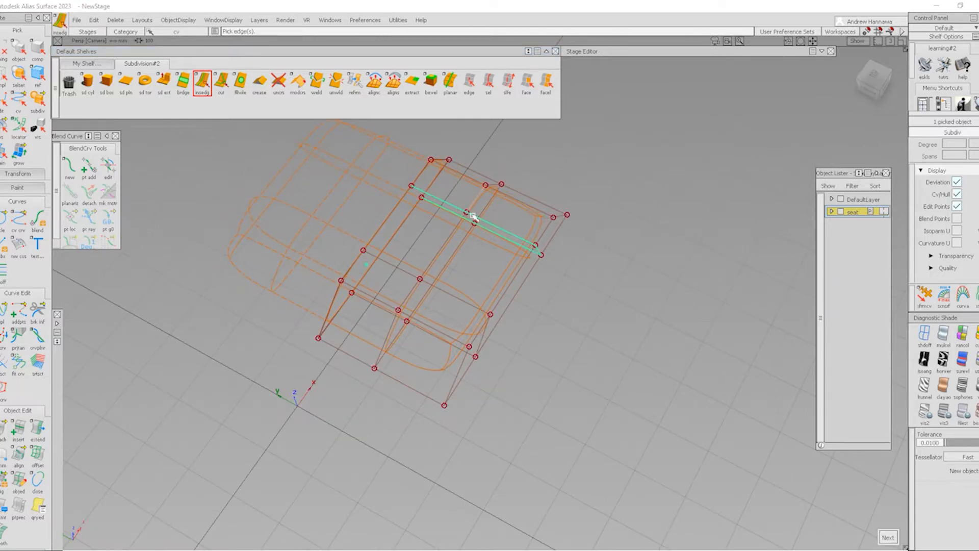
pyautogui.click(632, 238)
# - In the left view, move the far end's upper CVs outward and its lower CVs inward to reverse the slant
pyautogui.keyDown('alt'); pyautogui.keyDown('shift'); pyautogui.moveTo(712, 308); pyautogui.dragTo(869, 140); pyautogui.keyUp('shift'); pyautogui.keyUp('alt')
pyautogui.click(875, 85)
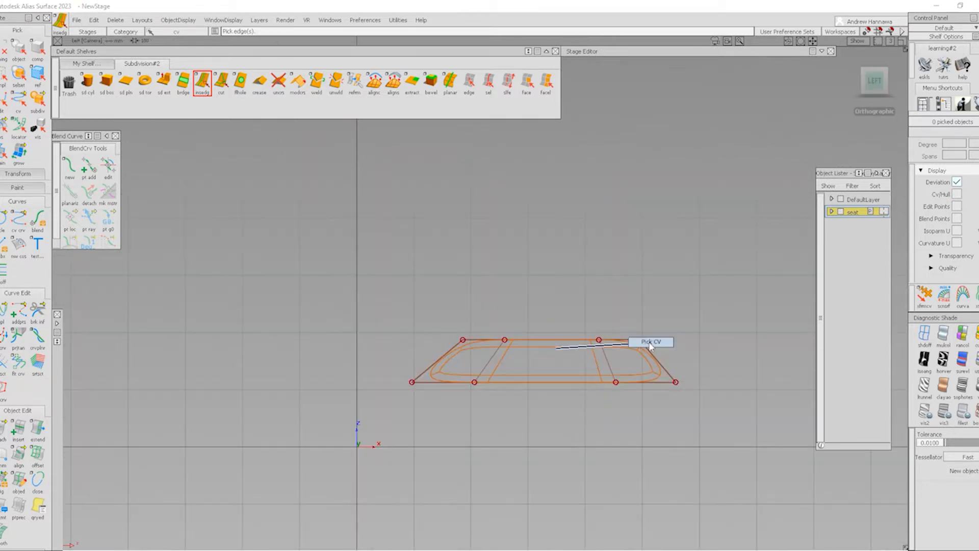
pyautogui.moveTo(631, 333); pyautogui.dragTo(677, 364)
pyautogui.press('m')
pyautogui.moveTo(656, 380); pyautogui.dragTo(724, 312, button='middle')
pyautogui.moveTo(736, 415); pyautogui.dragTo(710, 400, button='middle')
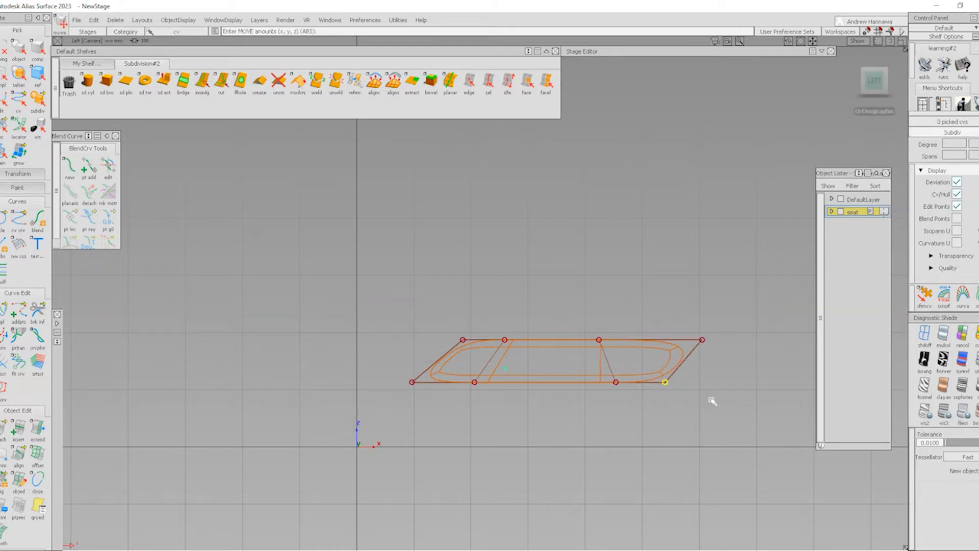
# - Move the upper CVs along the seat's outer side inward to slope that side
pyautogui.click(202, 81)
pyautogui.keyDown('alt'); pyautogui.keyDown('shift'); pyautogui.moveTo(469, 404); pyautogui.dragTo(749, 198); pyautogui.keyUp('shift'); pyautogui.keyUp('alt')
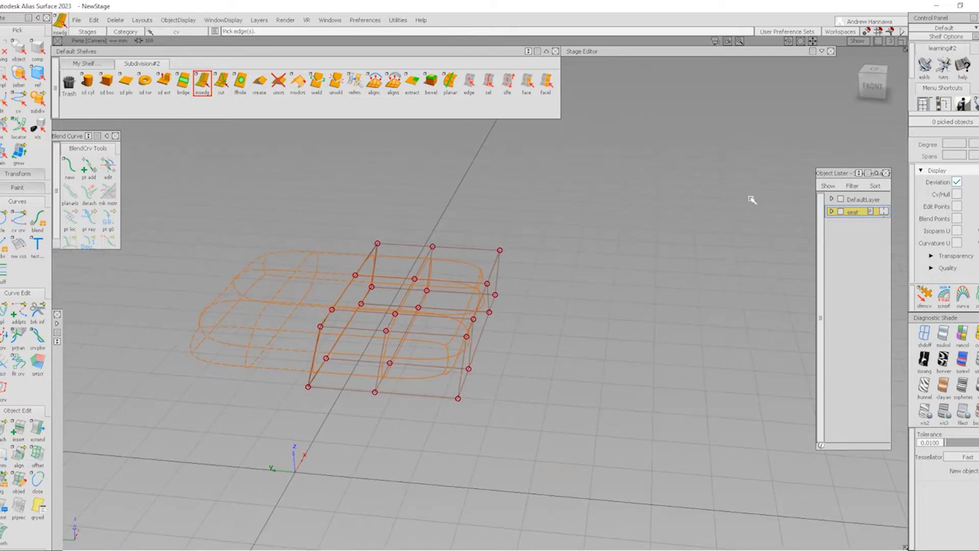
pyautogui.keyDown('ctrl'); pyautogui.keyDown('shift'); pyautogui.moveTo(435, 308); pyautogui.dragTo(498, 310); pyautogui.keyUp('shift'); pyautogui.keyUp('ctrl')
pyautogui.moveTo(446, 325); pyautogui.dragTo(512, 373)
pyautogui.keyDown('ctrl'); pyautogui.keyDown('shift'); pyautogui.moveTo(534, 366); pyautogui.dragTo(512, 342, button='middle'); pyautogui.keyUp('shift'); pyautogui.keyUp('ctrl')
pyautogui.keyDown('ctrl'); pyautogui.keyDown('shift'); pyautogui.moveTo(457, 392); pyautogui.dragTo(447, 289); pyautogui.keyUp('shift'); pyautogui.keyUp('ctrl')
# - Extrude the three faces along the seat's outer side upward and pull the new edge outward to form a flared raised side
pyautogui.keyDown('alt'); pyautogui.keyDown('shift'); pyautogui.moveTo(449, 291); pyautogui.dragTo(435, 355); pyautogui.keyUp('shift'); pyautogui.keyUp('alt')
pyautogui.click(528, 84)
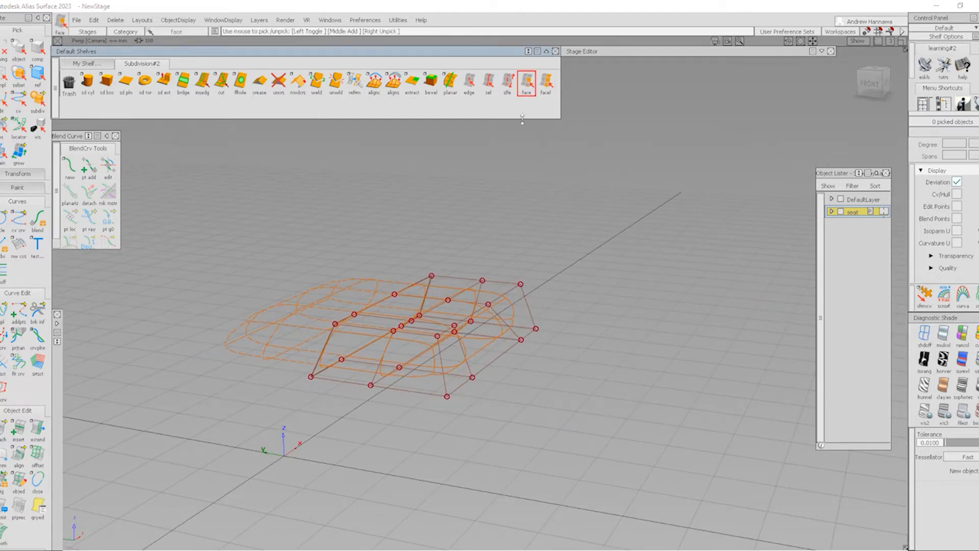
pyautogui.keyDown('alt'); pyautogui.keyDown('shift'); pyautogui.moveTo(415, 299); pyautogui.dragTo(455, 374); pyautogui.keyUp('shift'); pyautogui.keyUp('alt')
pyautogui.click(449, 348)
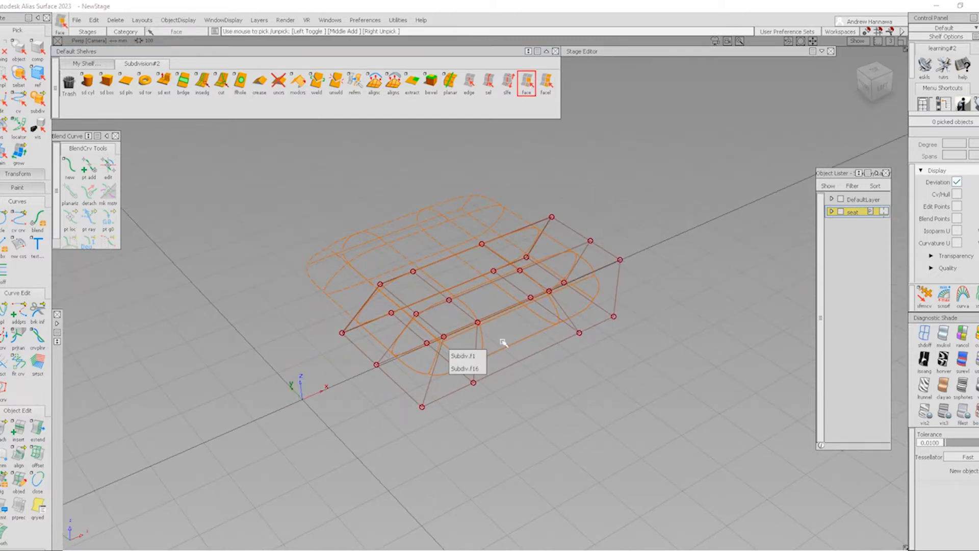
pyautogui.click(464, 340)
pyautogui.click(480, 346)
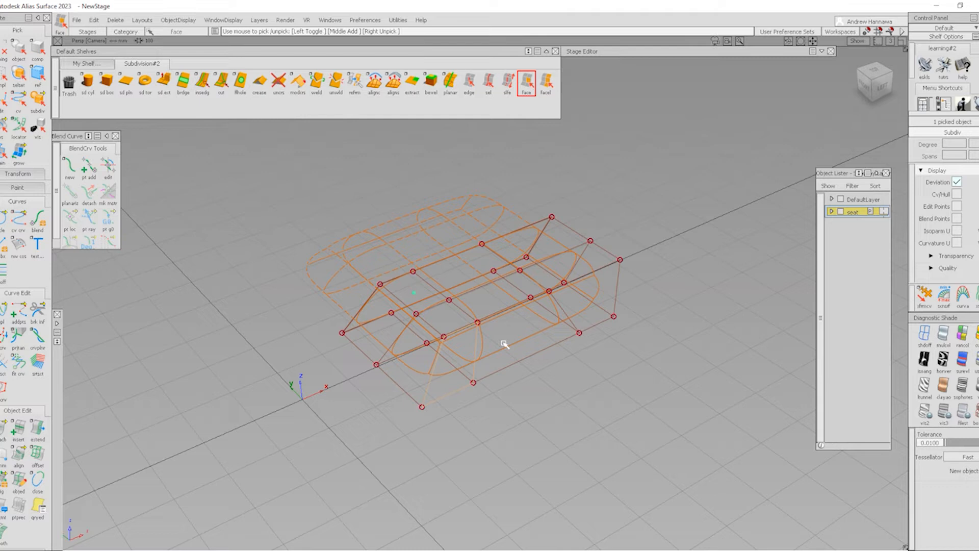
pyautogui.click(590, 303)
pyautogui.click(593, 333)
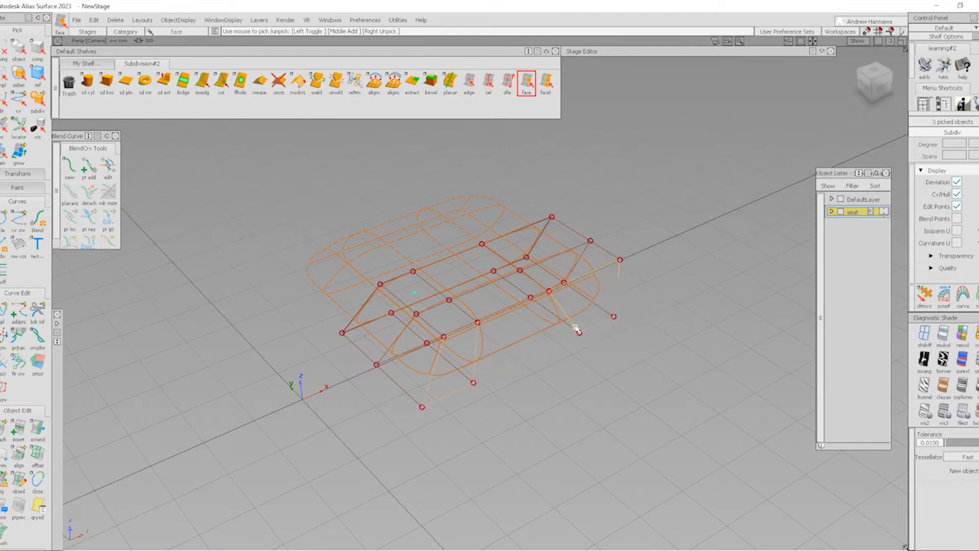
pyautogui.click(162, 85)
pyautogui.keyDown('alt'); pyautogui.keyDown('shift'); pyautogui.moveTo(453, 301); pyautogui.dragTo(520, 275); pyautogui.keyUp('shift'); pyautogui.keyUp('alt')
pyautogui.click(866, 92)
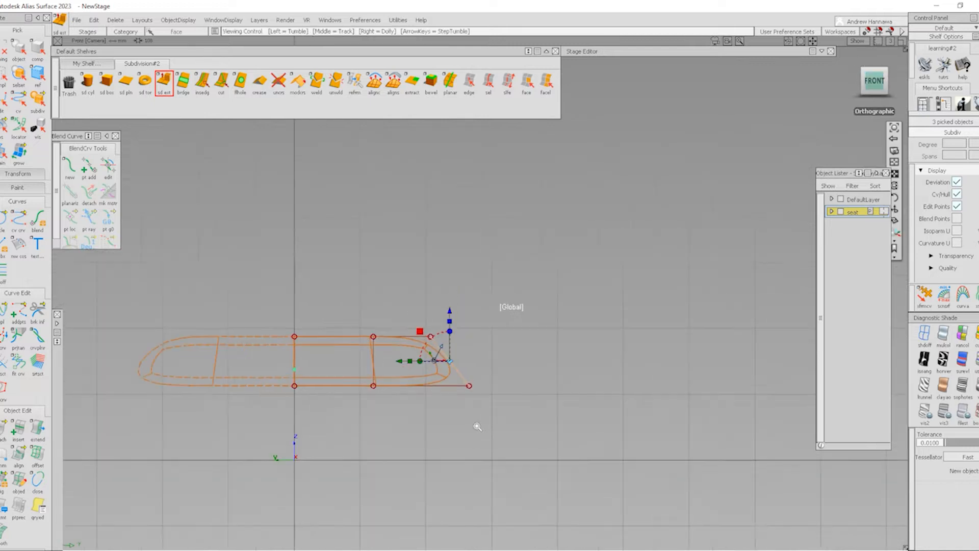
pyautogui.moveTo(451, 312); pyautogui.dragTo(456, 245)
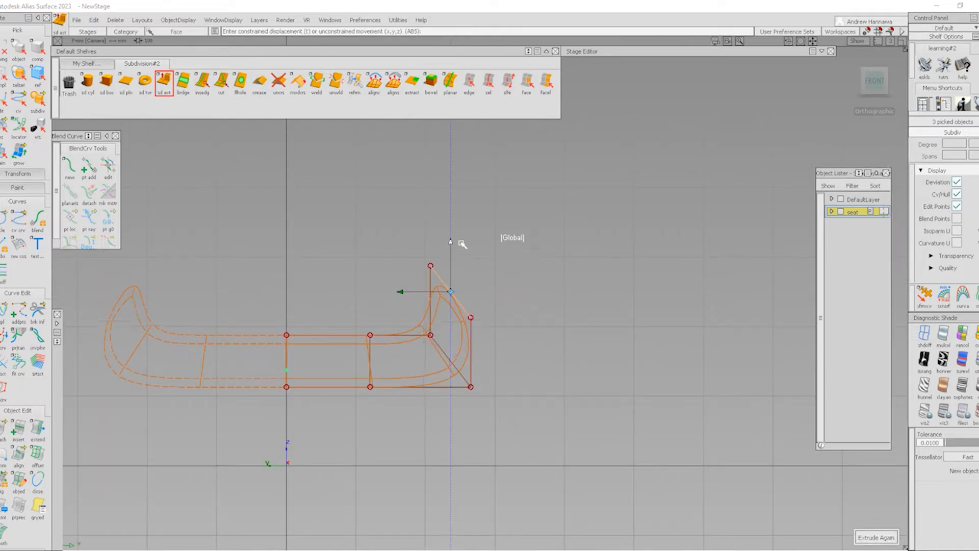
pyautogui.moveTo(402, 291); pyautogui.dragTo(490, 434)
# - Raise the flared side's outer tip CVs level with the inner ones, then shift the inner tip CVs slightly outward
pyautogui.moveTo(512, 299); pyautogui.dragTo(554, 347)
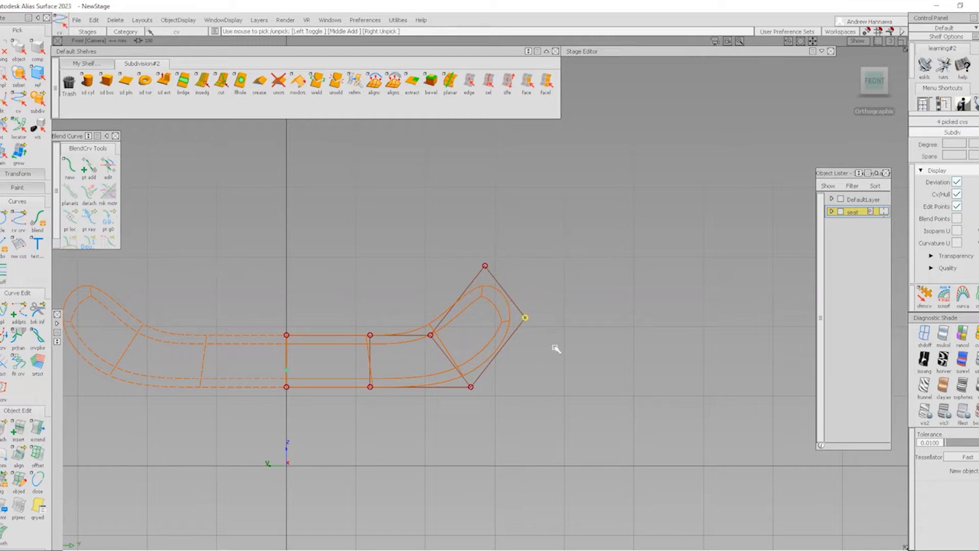
pyautogui.keyDown('ctrl'); pyautogui.keyDown('shift'); pyautogui.moveTo(557, 387); pyautogui.dragTo(564, 335, button='middle'); pyautogui.keyUp('shift'); pyautogui.keyUp('ctrl')
pyautogui.keyDown('ctrl'); pyautogui.keyDown('shift'); pyautogui.moveTo(464, 379); pyautogui.dragTo(465, 311); pyautogui.keyUp('shift'); pyautogui.keyUp('ctrl')
pyautogui.moveTo(454, 243); pyautogui.dragTo(488, 273)
pyautogui.keyDown('ctrl'); pyautogui.keyDown('shift'); pyautogui.moveTo(494, 293); pyautogui.dragTo(489, 250, button='middle'); pyautogui.keyUp('shift'); pyautogui.keyUp('ctrl')
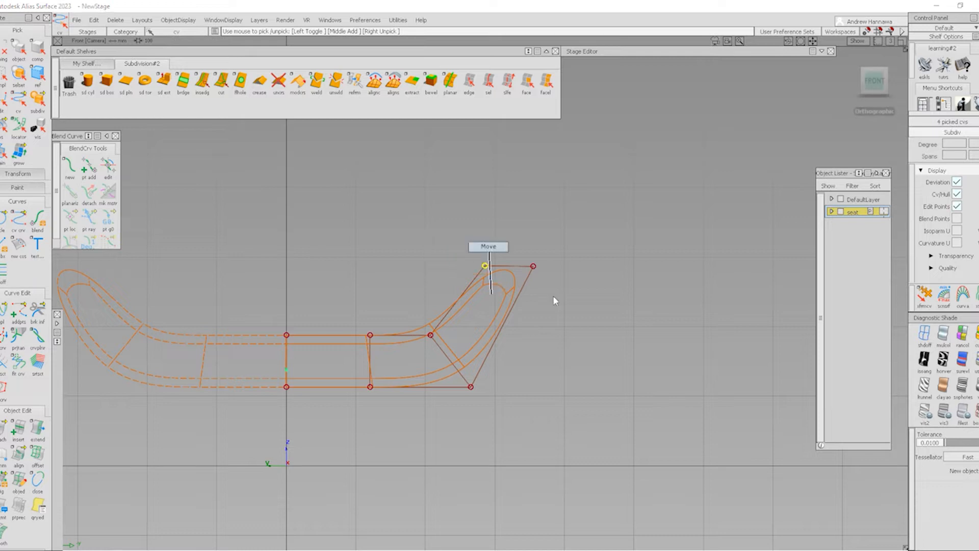
pyautogui.moveTo(553, 296); pyautogui.dragTo(564, 299, button='middle')
# - Raise the upper and lower CVs at the base of the flared side slightly
pyautogui.keyDown('ctrl'); pyautogui.keyDown('shift'); pyautogui.moveTo(454, 385); pyautogui.dragTo(448, 337); pyautogui.keyUp('shift'); pyautogui.keyUp('ctrl')
pyautogui.moveTo(408, 308); pyautogui.dragTo(454, 347)
pyautogui.keyDown('ctrl'); pyautogui.keyDown('shift'); pyautogui.moveTo(495, 380); pyautogui.dragTo(501, 317, button='middle'); pyautogui.keyUp('shift'); pyautogui.keyUp('ctrl')
pyautogui.moveTo(567, 374); pyautogui.dragTo(594, 360, button='right')
# - Insert an edge loop around the seat's perimeter close to its upper rim
pyautogui.moveTo(356, 353)
pyautogui.keyDown('alt'); pyautogui.keyDown('shift'); pyautogui.mouseDown()
pyautogui.moveTo(499, 278)
pyautogui.moveTo(366, 368)
pyautogui.mouseUp(); pyautogui.keyUp('shift'); pyautogui.keyUp('alt')
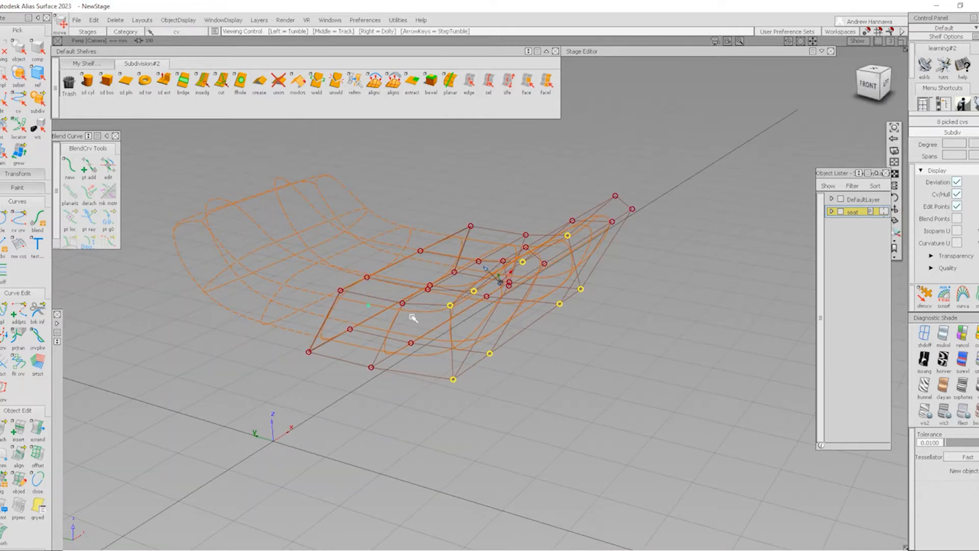
pyautogui.keyDown('alt'); pyautogui.keyDown('shift'); pyautogui.moveTo(408, 313); pyautogui.dragTo(475, 365); pyautogui.keyUp('shift'); pyautogui.keyUp('alt')
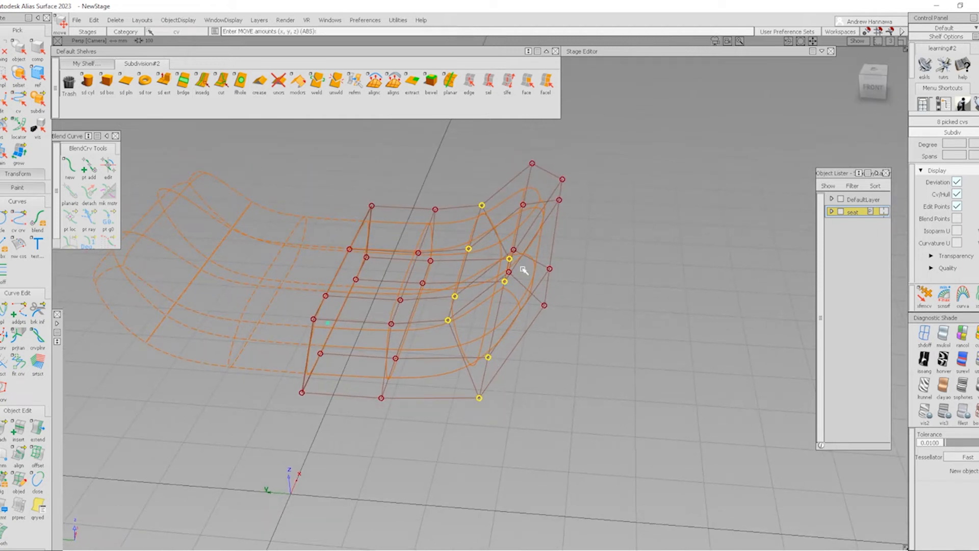
pyautogui.keyDown('alt'); pyautogui.keyDown('shift'); pyautogui.moveTo(520, 268); pyautogui.dragTo(245, 291); pyautogui.keyUp('shift'); pyautogui.keyUp('alt')
pyautogui.click(878, 85)
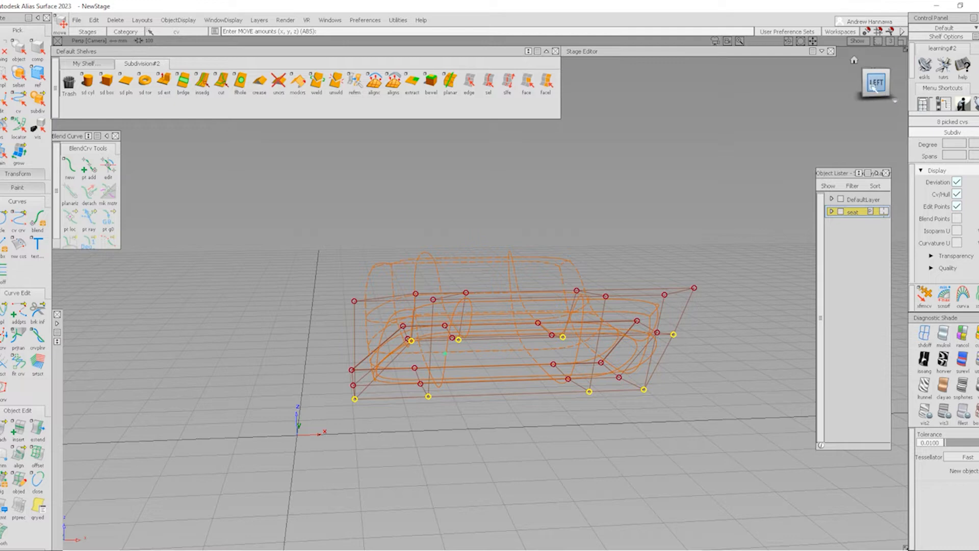
pyautogui.keyDown('alt'); pyautogui.keyDown('shift'); pyautogui.moveTo(456, 418); pyautogui.dragTo(441, 398); pyautogui.keyUp('shift'); pyautogui.keyUp('alt')
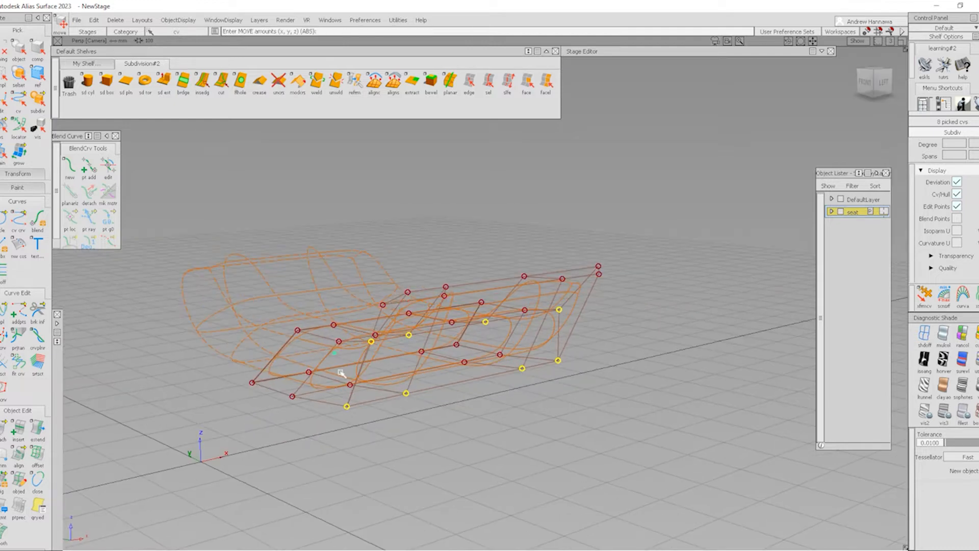
pyautogui.keyDown('alt'); pyautogui.keyDown('shift'); pyautogui.moveTo(342, 375); pyautogui.dragTo(521, 415); pyautogui.keyUp('shift'); pyautogui.keyUp('alt')
pyautogui.keyDown('alt'); pyautogui.keyDown('shift'); pyautogui.moveTo(391, 387); pyautogui.dragTo(429, 337); pyautogui.keyUp('shift'); pyautogui.keyUp('alt')
pyautogui.click(203, 83)
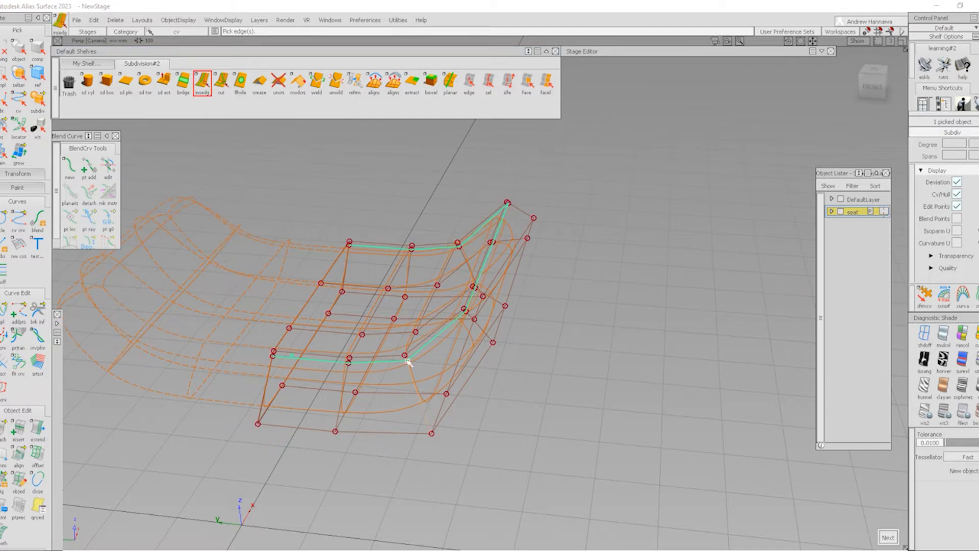
pyautogui.click(454, 389)
# - In the left view, move the four lower outer CVs at the seat's far end about 109 outward in X
pyautogui.keyDown('alt'); pyautogui.keyDown('shift'); pyautogui.moveTo(454, 389); pyautogui.dragTo(809, 103); pyautogui.keyUp('shift'); pyautogui.keyUp('alt')
pyautogui.click(887, 91)
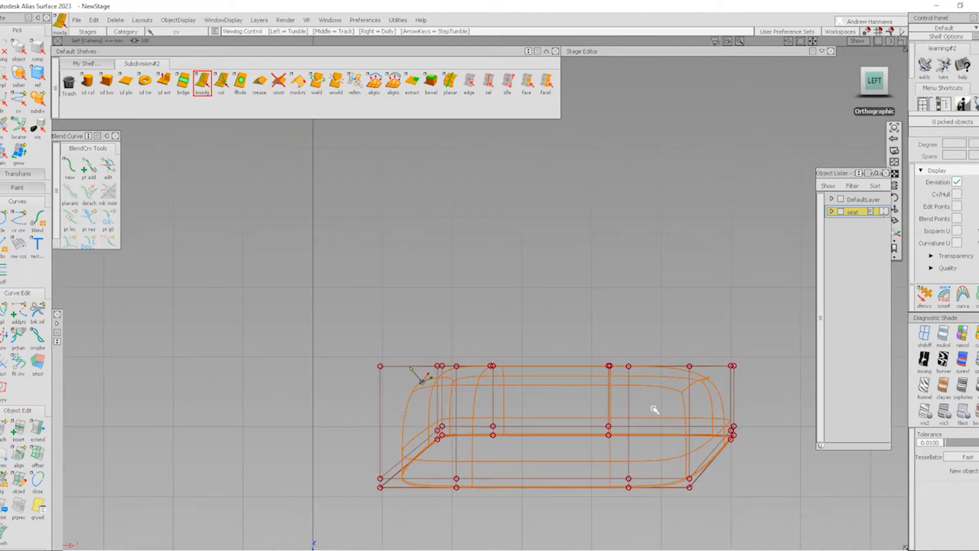
pyautogui.press('Escape')
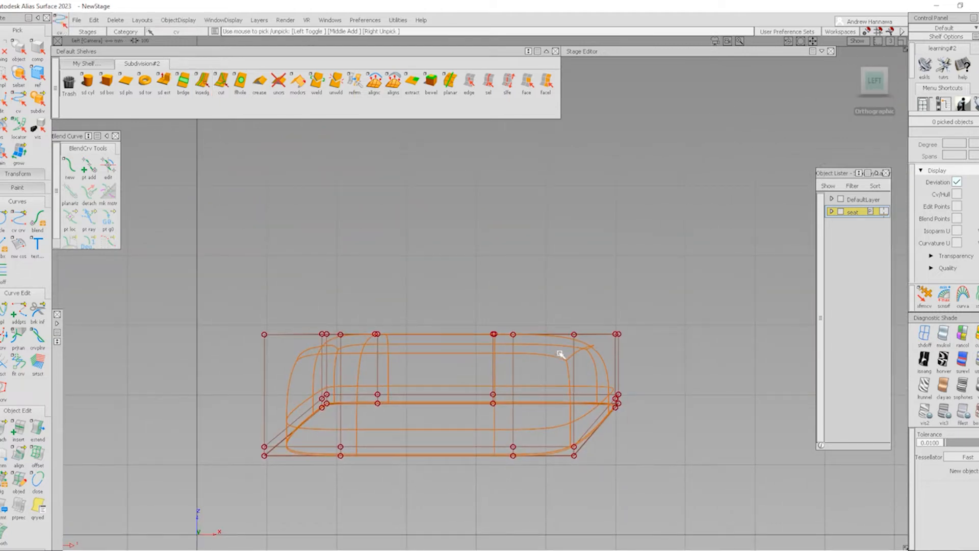
pyautogui.keyDown('alt'); pyautogui.keyDown('shift'); pyautogui.moveTo(560, 355); pyautogui.dragTo(603, 430); pyautogui.keyUp('shift'); pyautogui.keyUp('alt')
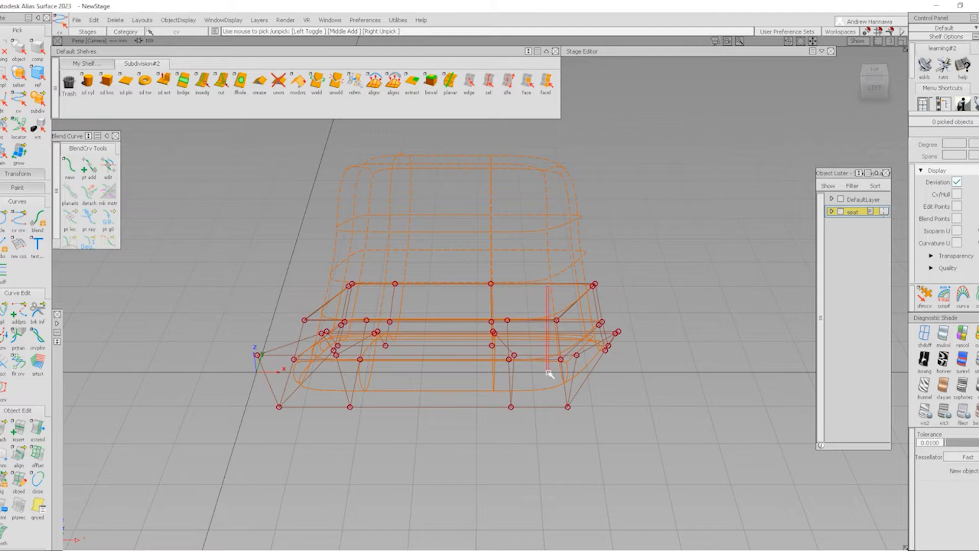
pyautogui.moveTo(578, 444); pyautogui.dragTo(577, 445)
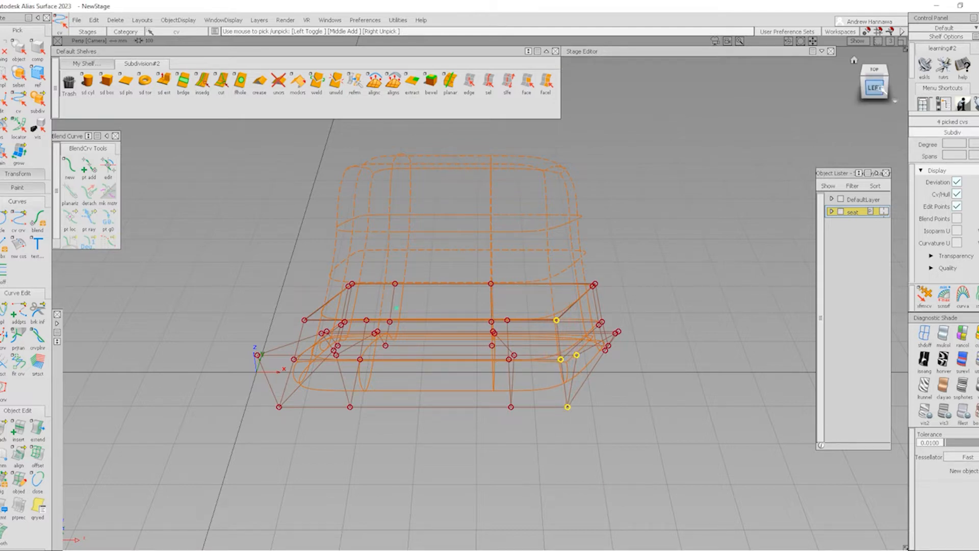
pyautogui.click(874, 87)
pyautogui.press('m')
pyautogui.moveTo(655, 414); pyautogui.dragTo(735, 435, button='middle')
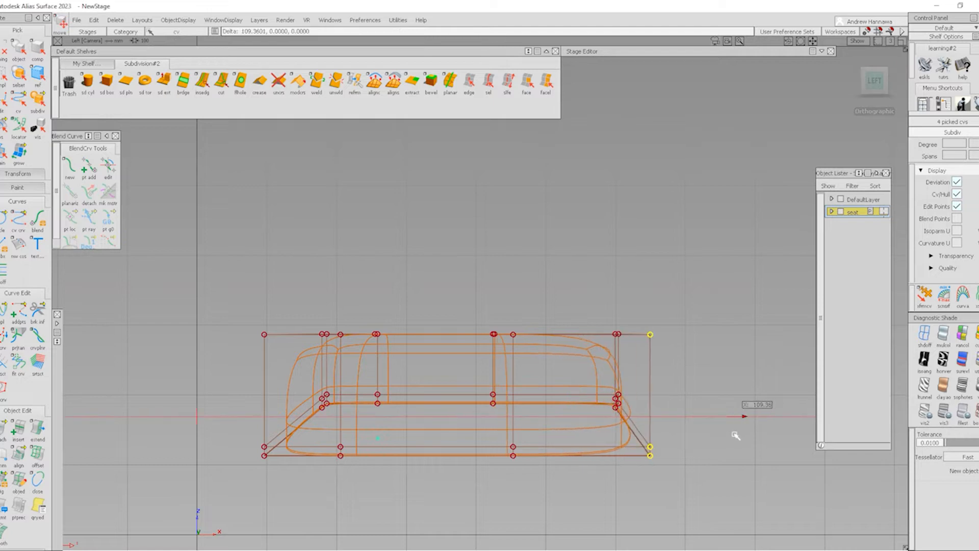
# - Shade the seat and move the six tip CVs at one corner of the raised side inward
pyautogui.press('Escape')
pyautogui.moveTo(299, 302)
pyautogui.keyDown('alt'); pyautogui.keyDown('shift'); pyautogui.mouseDown()
pyautogui.moveTo(620, 362)
pyautogui.moveTo(579, 339)
pyautogui.moveTo(402, 311)
pyautogui.moveTo(565, 382)
pyautogui.moveTo(519, 317)
pyautogui.moveTo(827, 183)
pyautogui.mouseUp(); pyautogui.keyUp('shift'); pyautogui.keyUp('alt')
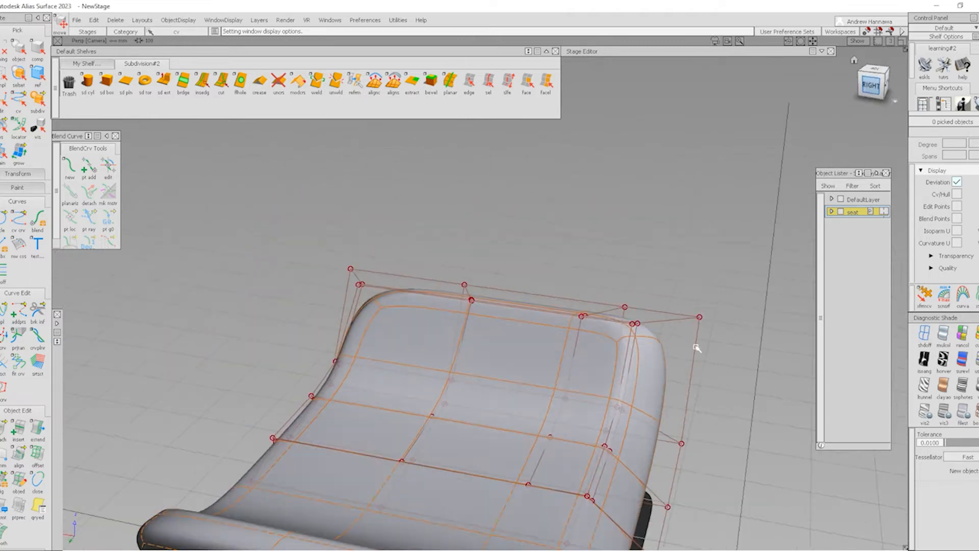
pyautogui.keyDown('alt'); pyautogui.keyDown('shift'); pyautogui.moveTo(695, 345); pyautogui.dragTo(677, 321); pyautogui.keyUp('shift'); pyautogui.keyUp('alt')
pyautogui.keyDown('alt'); pyautogui.keyDown('shift'); pyautogui.moveTo(677, 321); pyautogui.dragTo(643, 337, button='right'); pyautogui.keyUp('shift'); pyautogui.keyUp('alt')
pyautogui.moveTo(711, 345); pyautogui.dragTo(714, 347)
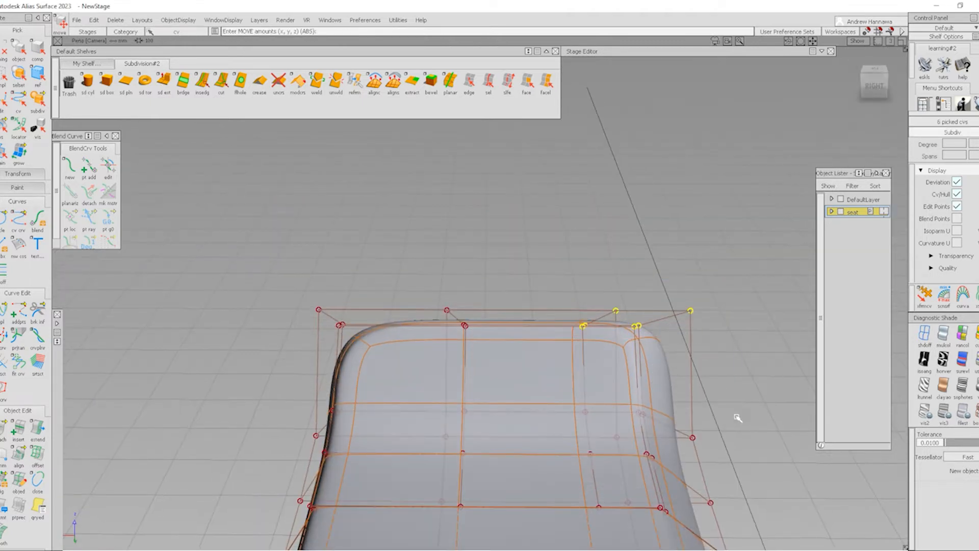
pyautogui.moveTo(763, 349); pyautogui.dragTo(679, 371, button='middle')
# - Move the three tip CVs at the raised side's opposite corner inward and adjust the first corner's three outermost CVs
pyautogui.moveTo(262, 273); pyautogui.dragTo(380, 350)
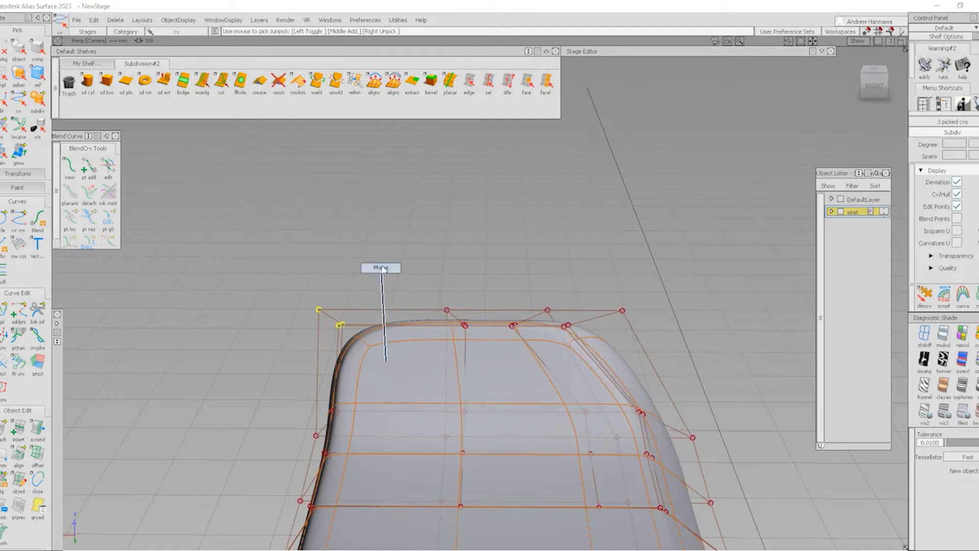
pyautogui.moveTo(382, 347); pyautogui.dragTo(446, 296, button='middle')
pyautogui.keyDown('ctrl'); pyautogui.keyDown('shift'); pyautogui.moveTo(612, 406); pyautogui.dragTo(605, 339); pyautogui.keyUp('shift'); pyautogui.keyUp('ctrl')
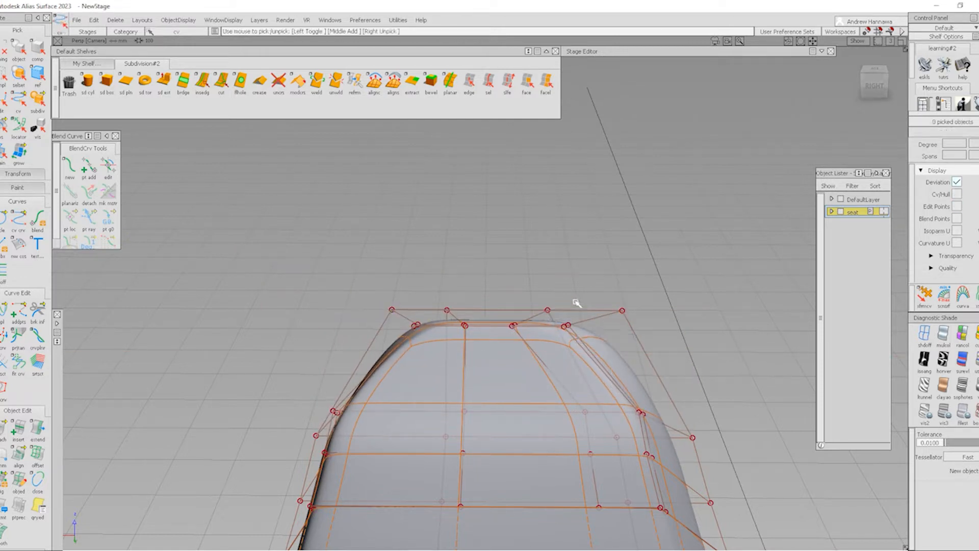
pyautogui.moveTo(575, 301); pyautogui.dragTo(654, 331)
pyautogui.keyDown('ctrl'); pyautogui.keyDown('shift'); pyautogui.moveTo(686, 376); pyautogui.dragTo(706, 316); pyautogui.keyUp('shift'); pyautogui.keyUp('ctrl')
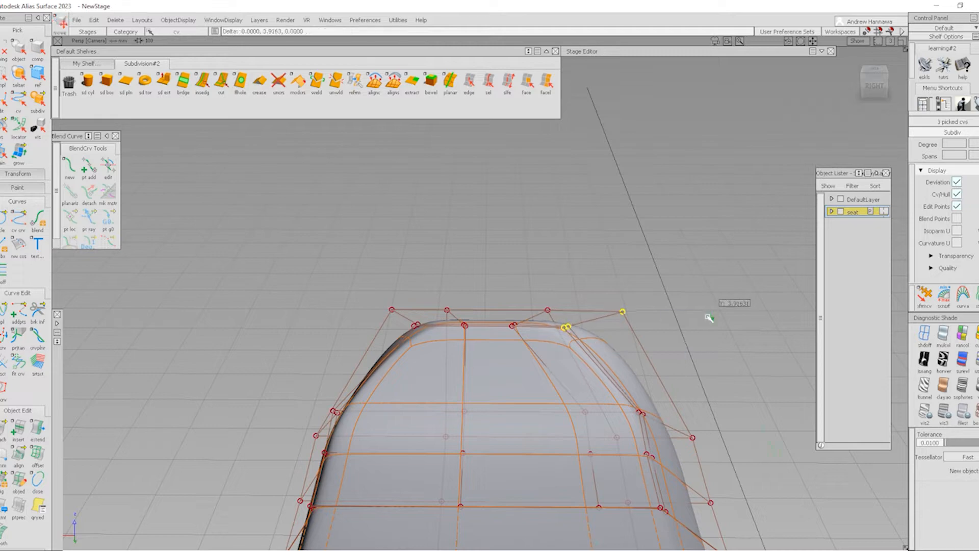
pyautogui.moveTo(705, 317); pyautogui.dragTo(613, 337, button='middle')
# - Examine the shaded seat from several angles with its curves and CVs hidden
pyautogui.moveTo(613, 337)
pyautogui.keyDown('alt'); pyautogui.keyDown('shift'); pyautogui.mouseDown()
pyautogui.moveTo(586, 324)
pyautogui.moveTo(565, 447)
pyautogui.mouseUp(); pyautogui.keyUp('shift'); pyautogui.keyUp('alt')
pyautogui.keyDown('ctrl'); pyautogui.keyDown('shift'); pyautogui.moveTo(566, 446); pyautogui.dragTo(553, 308); pyautogui.keyUp('shift'); pyautogui.keyUp('ctrl')
pyautogui.press('5')
pyautogui.press('5')
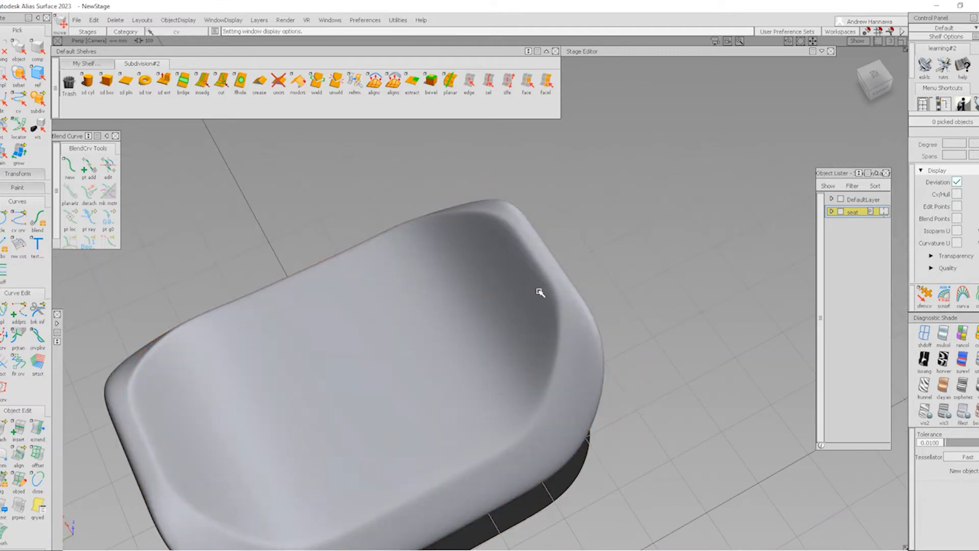
pyautogui.keyDown('alt'); pyautogui.keyDown('shift'); pyautogui.moveTo(539, 290); pyautogui.dragTo(458, 285, button='right'); pyautogui.keyUp('shift'); pyautogui.keyUp('alt')
pyautogui.moveTo(459, 285)
pyautogui.keyDown('alt'); pyautogui.keyDown('shift'); pyautogui.mouseDown()
pyautogui.moveTo(470, 240)
pyautogui.moveTo(475, 248)
pyautogui.mouseUp(); pyautogui.keyUp('shift'); pyautogui.keyUp('alt')
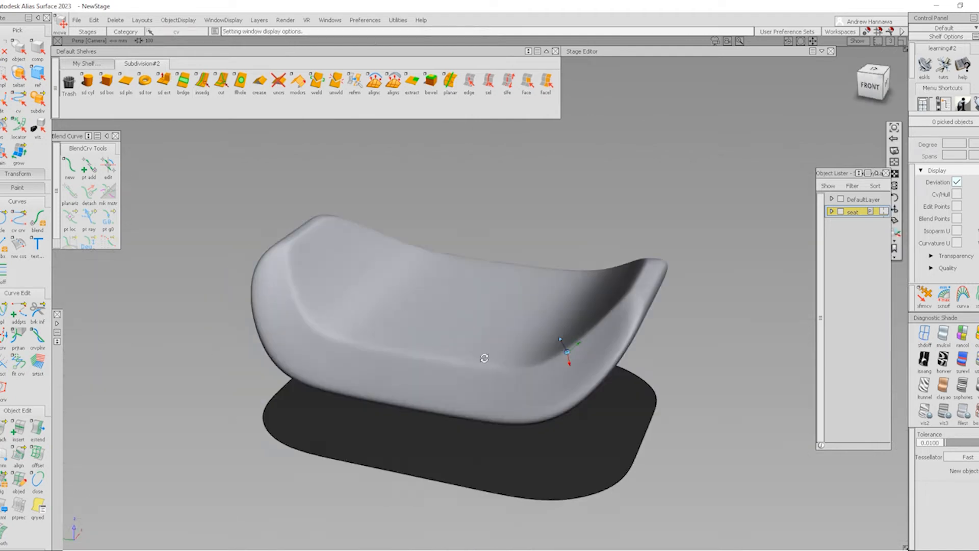
pyautogui.keyDown('alt'); pyautogui.keyDown('shift'); pyautogui.moveTo(482, 358); pyautogui.dragTo(524, 350); pyautogui.keyUp('shift'); pyautogui.keyUp('alt')
pyautogui.keyDown('ctrl'); pyautogui.keyDown('shift'); pyautogui.moveTo(524, 350); pyautogui.dragTo(579, 408, button='right'); pyautogui.keyUp('shift'); pyautogui.keyUp('ctrl')
pyautogui.keyDown('alt'); pyautogui.keyDown('shift'); pyautogui.moveTo(580, 409); pyautogui.dragTo(692, 389); pyautogui.keyUp('shift'); pyautogui.keyUp('alt')
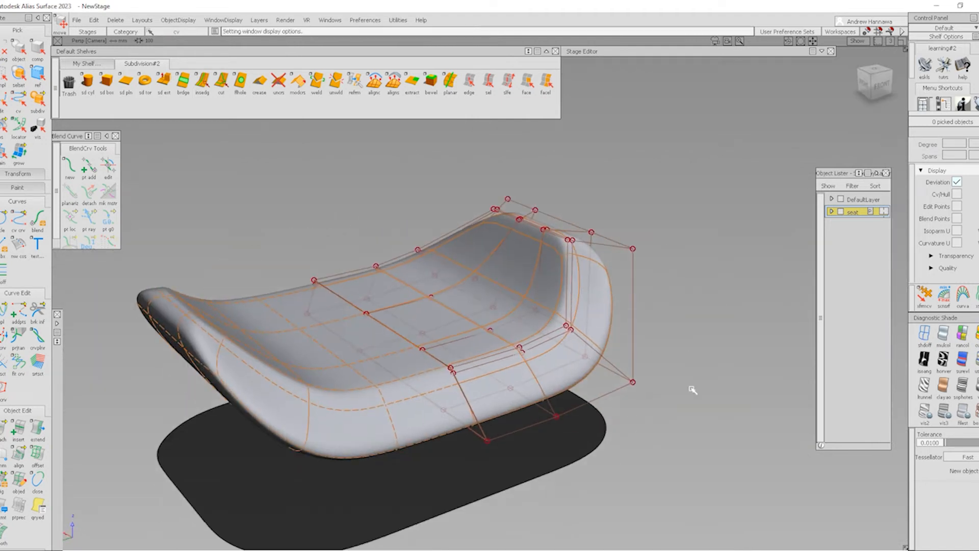
# - With the Transform CV tool, slide the two close CV rows along the near edge apart, the lower row down the side
pyautogui.click(929, 306)
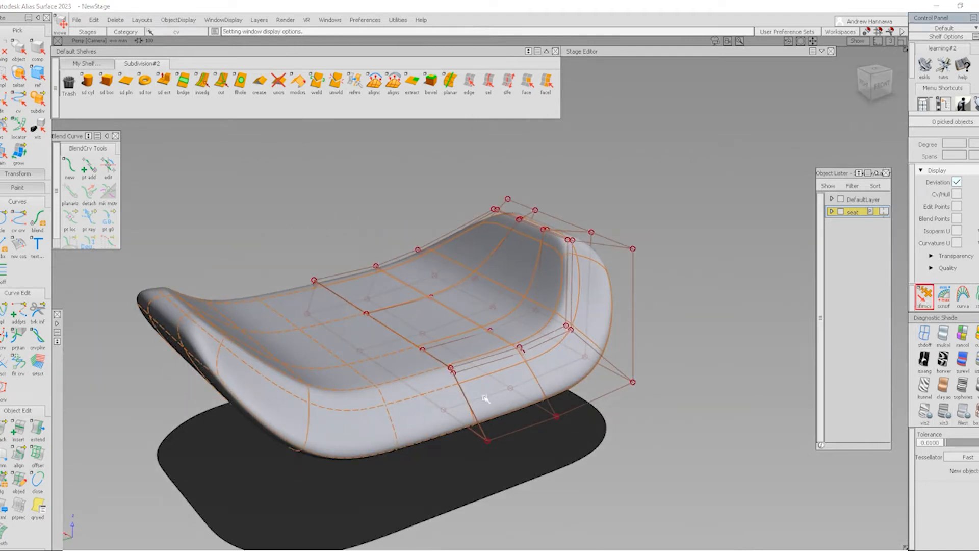
pyautogui.click(452, 368)
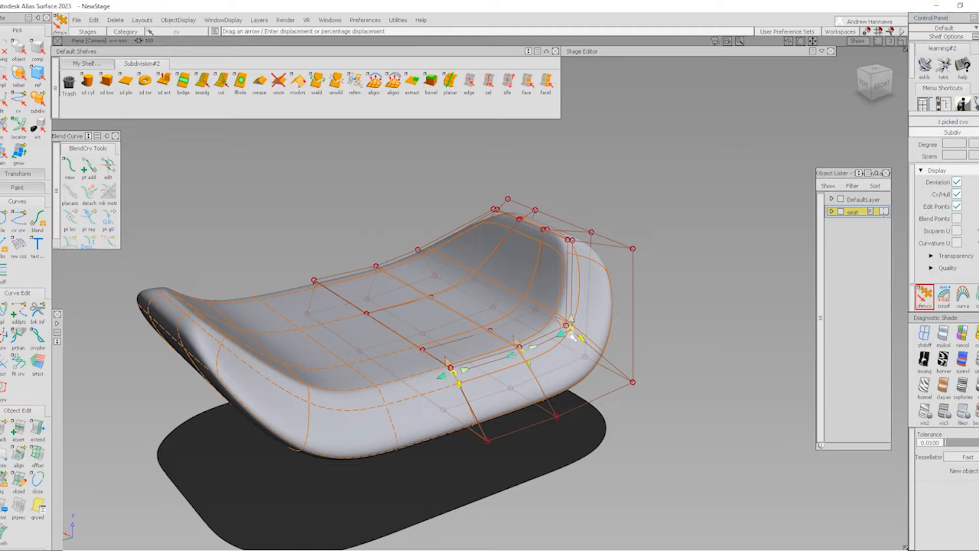
pyautogui.moveTo(578, 334); pyautogui.dragTo(684, 400)
pyautogui.moveTo(498, 416)
pyautogui.keyDown('ctrl'); pyautogui.keyDown('shift'); pyautogui.mouseDown()
pyautogui.moveTo(498, 331)
pyautogui.moveTo(538, 321)
pyautogui.mouseUp(); pyautogui.keyUp('shift'); pyautogui.keyUp('ctrl')
pyautogui.click(450, 368)
pyautogui.keyDown('ctrl'); pyautogui.keyDown('shift'); pyautogui.moveTo(636, 346); pyautogui.dragTo(636, 295); pyautogui.keyUp('shift'); pyautogui.keyUp('ctrl')
pyautogui.keyDown('ctrl'); pyautogui.keyDown('shift'); pyautogui.moveTo(635, 404); pyautogui.dragTo(520, 317, button='right'); pyautogui.keyUp('shift'); pyautogui.keyUp('ctrl')
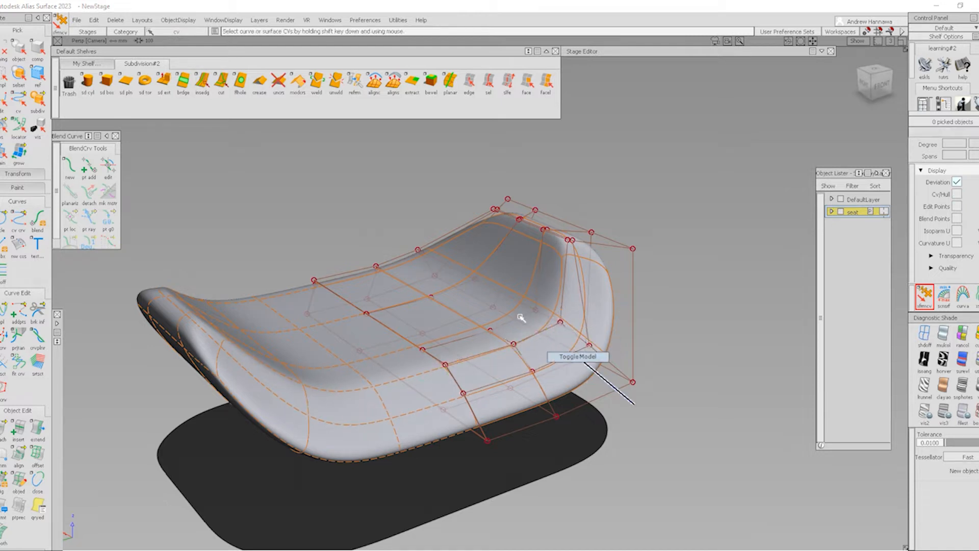
# - Move the three CVs of the near edge's lower row slightly upward and outward
pyautogui.moveTo(530, 315)
pyautogui.keyDown('alt'); pyautogui.keyDown('shift'); pyautogui.mouseDown()
pyautogui.moveTo(703, 294)
pyautogui.moveTo(669, 438)
pyautogui.mouseUp(); pyautogui.keyUp('shift'); pyautogui.keyUp('alt')
pyautogui.keyDown('ctrl'); pyautogui.keyDown('shift'); pyautogui.moveTo(669, 438); pyautogui.dragTo(626, 382, button='right'); pyautogui.keyUp('shift'); pyautogui.keyUp('ctrl')
pyautogui.keyDown('alt'); pyautogui.keyDown('shift'); pyautogui.moveTo(626, 383); pyautogui.dragTo(658, 300); pyautogui.keyUp('shift'); pyautogui.keyUp('alt')
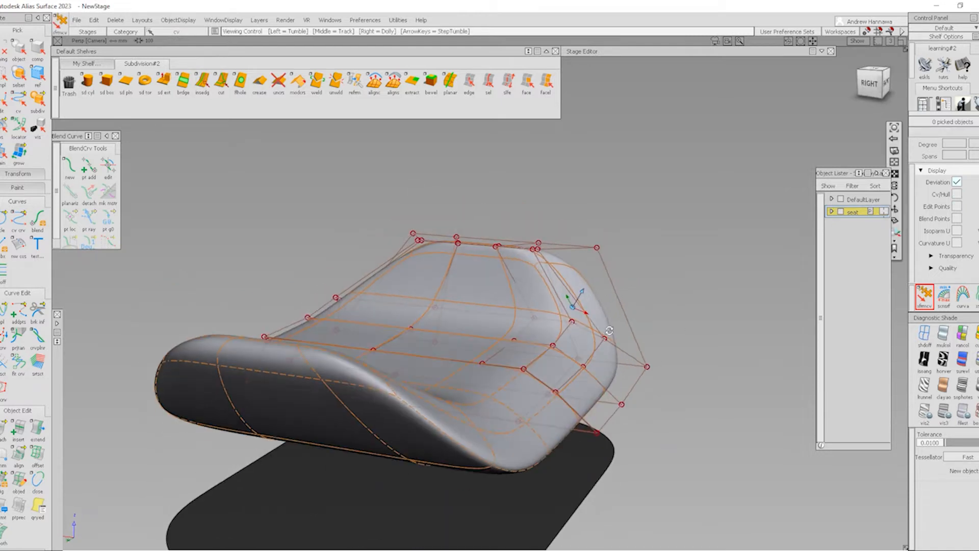
pyautogui.keyDown('ctrl'); pyautogui.keyDown('shift'); pyautogui.moveTo(555, 391); pyautogui.dragTo(554, 391, button='right'); pyautogui.keyUp('shift'); pyautogui.keyUp('ctrl')
pyautogui.click(555, 392)
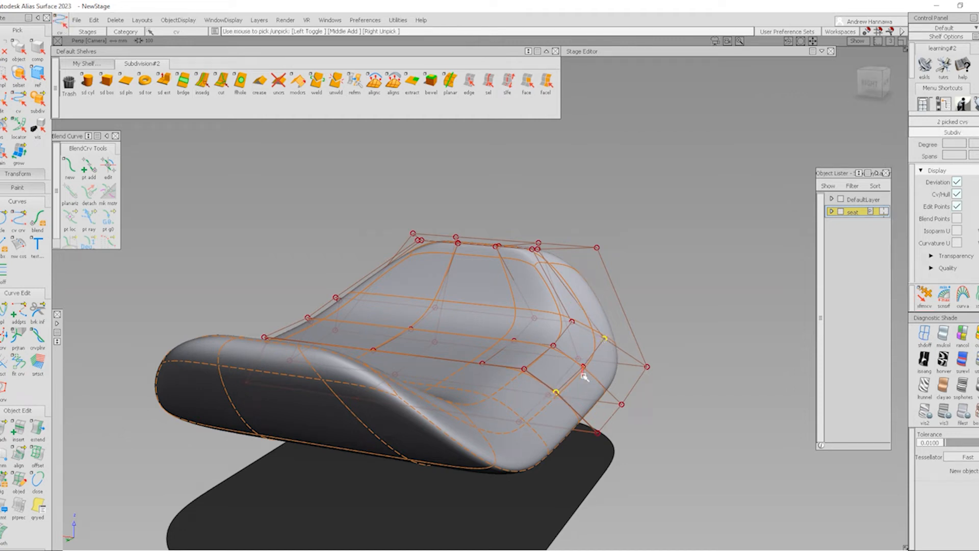
pyautogui.keyDown('ctrl'); pyautogui.keyDown('shift'); pyautogui.moveTo(642, 343); pyautogui.dragTo(643, 343, button='middle'); pyautogui.keyUp('shift'); pyautogui.keyUp('ctrl')
pyautogui.moveTo(687, 340); pyautogui.dragTo(688, 336, button='right')
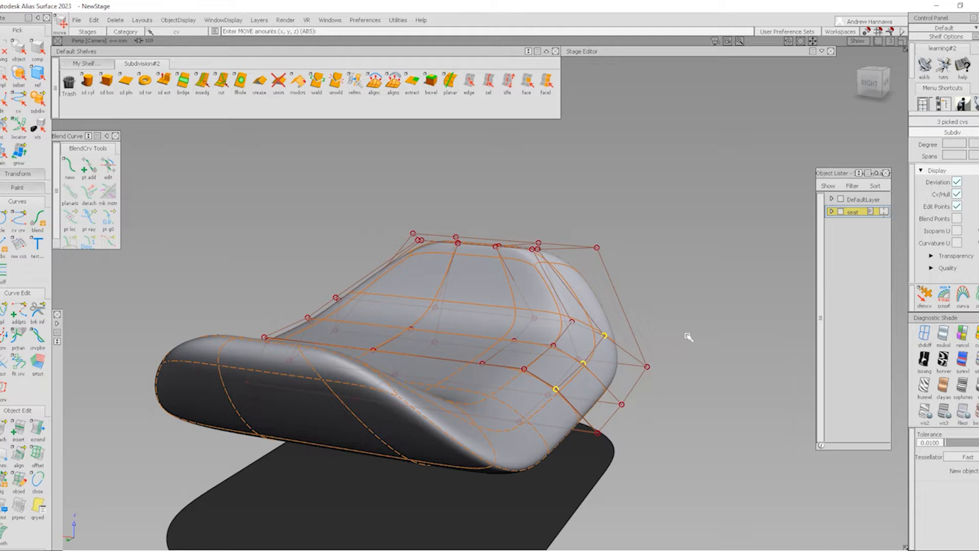
pyautogui.moveTo(688, 337); pyautogui.dragTo(694, 336)
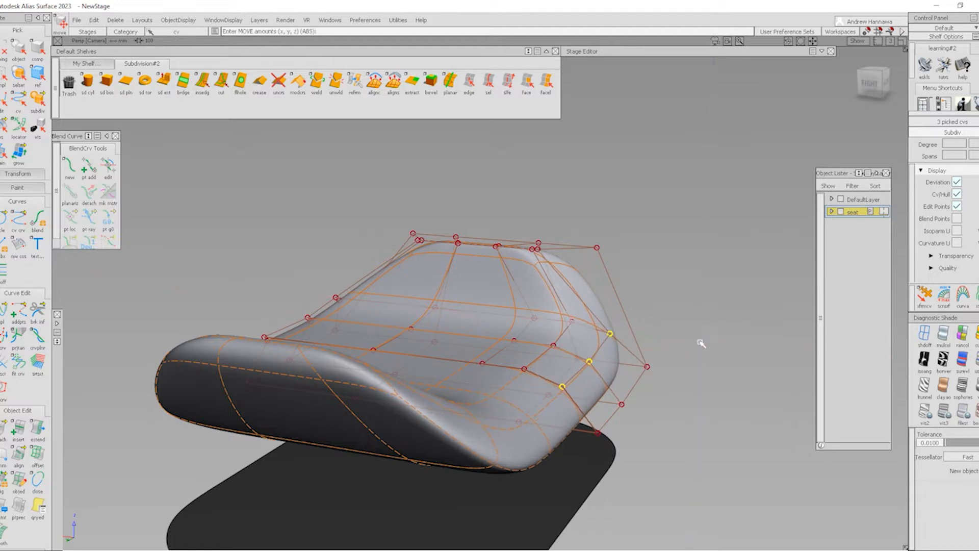
pyautogui.keyDown('ctrl'); pyautogui.keyDown('shift'); pyautogui.moveTo(591, 405); pyautogui.dragTo(629, 273); pyautogui.keyUp('shift'); pyautogui.keyUp('ctrl')
# - In the front view, move the four middle-row CVs at the raised side's tip outward and slightly upward
pyautogui.keyDown('alt'); pyautogui.keyDown('shift'); pyautogui.moveTo(529, 228); pyautogui.dragTo(502, 262, button='middle'); pyautogui.keyUp('shift'); pyautogui.keyUp('alt')
pyautogui.keyDown('alt'); pyautogui.keyDown('shift'); pyautogui.moveTo(502, 262); pyautogui.dragTo(540, 265, button='right'); pyautogui.keyUp('shift'); pyautogui.keyUp('alt')
pyautogui.keyDown('alt'); pyautogui.keyDown('shift'); pyautogui.moveTo(540, 265); pyautogui.dragTo(455, 282); pyautogui.keyUp('shift'); pyautogui.keyUp('alt')
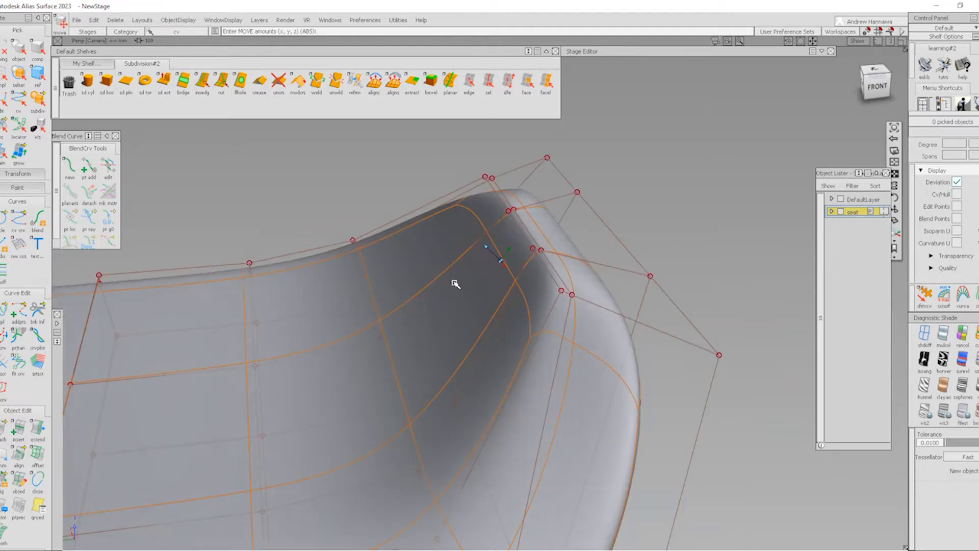
pyautogui.click(877, 85)
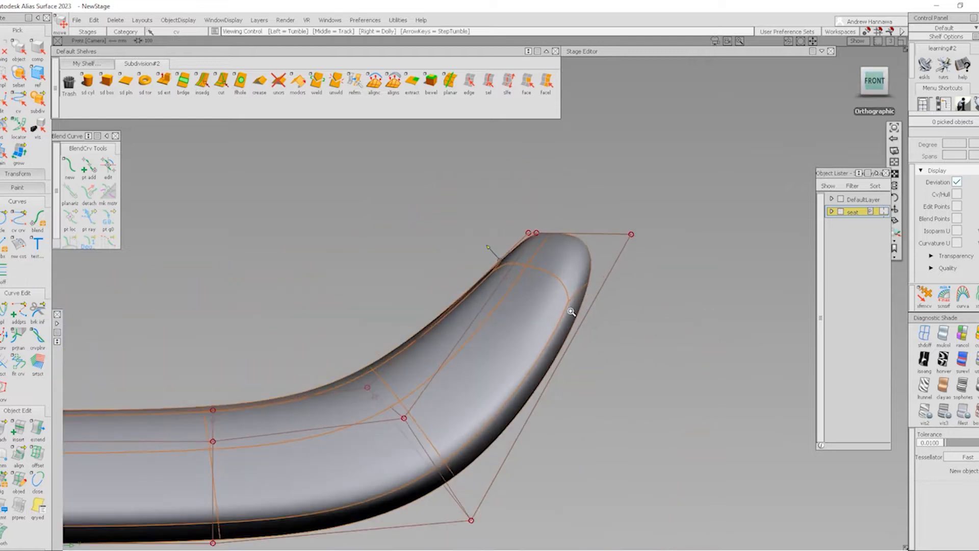
pyautogui.keyDown('ctrl'); pyautogui.keyDown('shift'); pyautogui.moveTo(544, 314); pyautogui.dragTo(552, 246); pyautogui.keyUp('shift'); pyautogui.keyUp('ctrl')
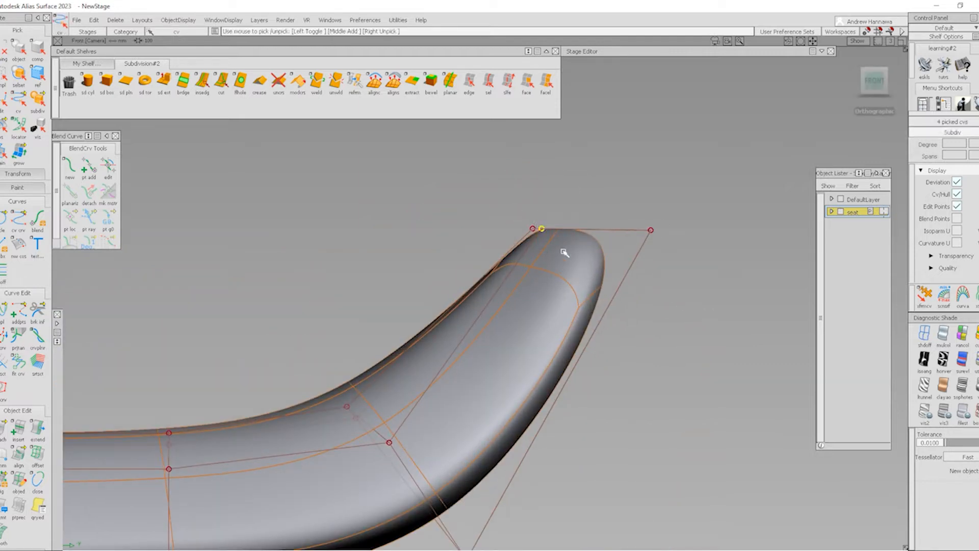
pyautogui.keyDown('ctrl'); pyautogui.keyDown('shift'); pyautogui.moveTo(561, 251); pyautogui.dragTo(575, 192, button='middle'); pyautogui.keyUp('shift'); pyautogui.keyUp('ctrl')
pyautogui.moveTo(574, 192); pyautogui.dragTo(590, 196, button='middle')
pyautogui.moveTo(590, 196); pyautogui.dragTo(593, 191, button='right')
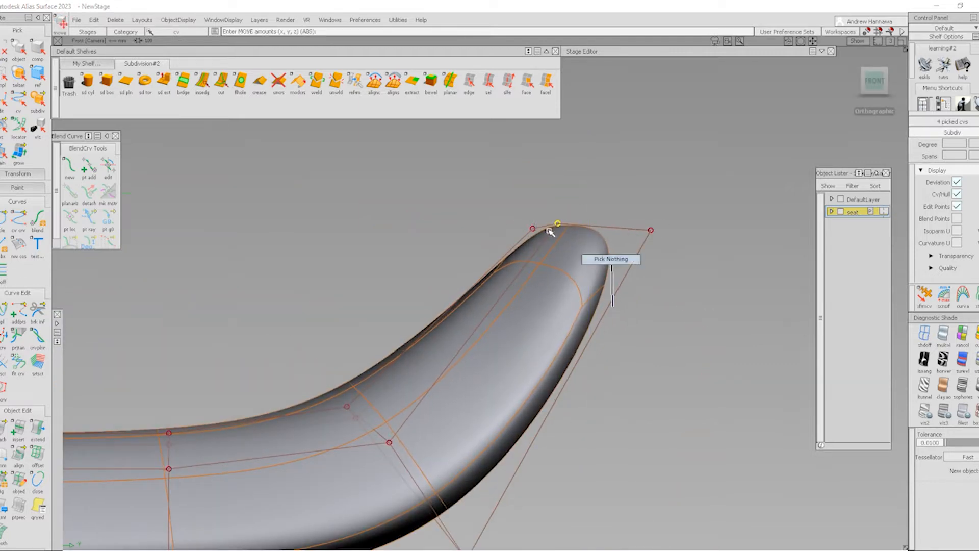
# - Pick the four outermost CVs at the raised side's tip and move them inward
pyautogui.moveTo(673, 255); pyautogui.dragTo(632, 214)
pyautogui.keyDown('ctrl'); pyautogui.keyDown('shift'); pyautogui.moveTo(734, 274); pyautogui.dragTo(693, 241, button='middle'); pyautogui.keyUp('shift'); pyautogui.keyUp('ctrl')
pyautogui.keyDown('alt'); pyautogui.keyDown('shift'); pyautogui.moveTo(656, 250); pyautogui.dragTo(469, 304, button='right'); pyautogui.keyUp('shift'); pyautogui.keyUp('alt')
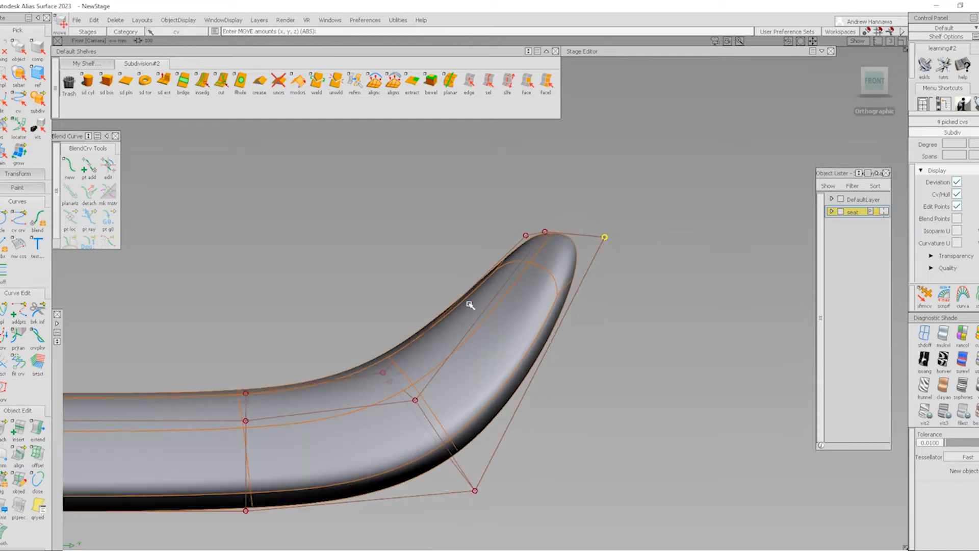
# - Examine the shaded seat and the raised side's taper from several angles
pyautogui.moveTo(469, 305)
pyautogui.keyDown('alt'); pyautogui.keyDown('shift'); pyautogui.mouseDown()
pyautogui.moveTo(498, 236)
pyautogui.moveTo(465, 312)
pyautogui.mouseUp(); pyautogui.keyUp('shift'); pyautogui.keyUp('alt')
pyautogui.keyDown('alt'); pyautogui.keyDown('shift'); pyautogui.moveTo(498, 270); pyautogui.dragTo(494, 389, button='right'); pyautogui.keyUp('shift'); pyautogui.keyUp('alt')
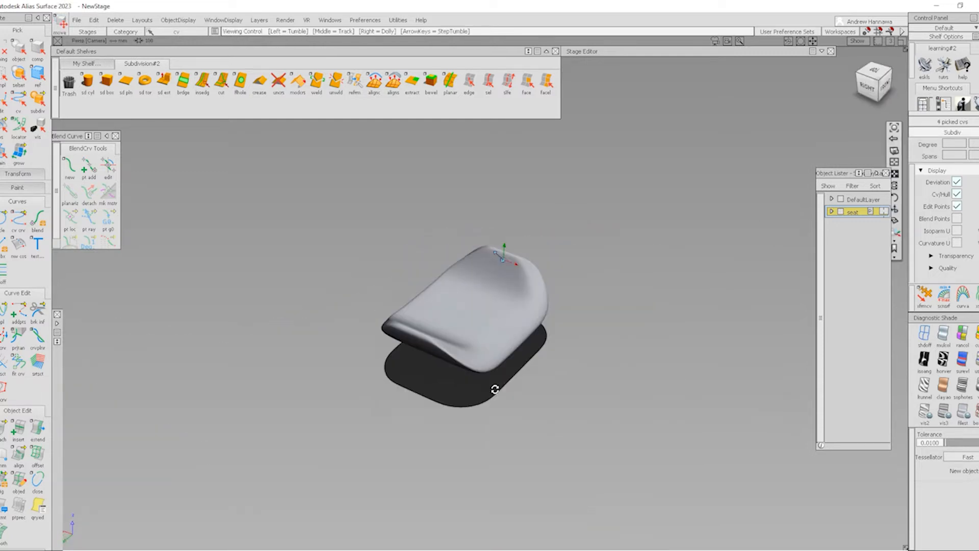
pyautogui.keyDown('alt'); pyautogui.keyDown('shift'); pyautogui.moveTo(495, 390); pyautogui.dragTo(504, 398); pyautogui.keyUp('shift'); pyautogui.keyUp('alt')
pyautogui.keyDown('alt'); pyautogui.keyDown('shift'); pyautogui.moveTo(505, 388); pyautogui.dragTo(588, 339, button='right'); pyautogui.keyUp('shift'); pyautogui.keyUp('alt')
pyautogui.keyDown('alt'); pyautogui.keyDown('shift'); pyautogui.moveTo(587, 340); pyautogui.dragTo(625, 410); pyautogui.keyUp('shift'); pyautogui.keyUp('alt')
pyautogui.keyDown('ctrl'); pyautogui.keyDown('shift'); pyautogui.moveTo(625, 413); pyautogui.dragTo(581, 358, button='right'); pyautogui.keyUp('shift'); pyautogui.keyUp('ctrl')
pyautogui.keyDown('alt'); pyautogui.keyDown('shift'); pyautogui.moveTo(511, 302); pyautogui.dragTo(504, 308); pyautogui.keyUp('shift'); pyautogui.keyUp('alt')
pyautogui.keyDown('alt'); pyautogui.keyDown('shift'); pyautogui.moveTo(437, 256); pyautogui.dragTo(475, 306, button='right'); pyautogui.keyUp('shift'); pyautogui.keyUp('alt')
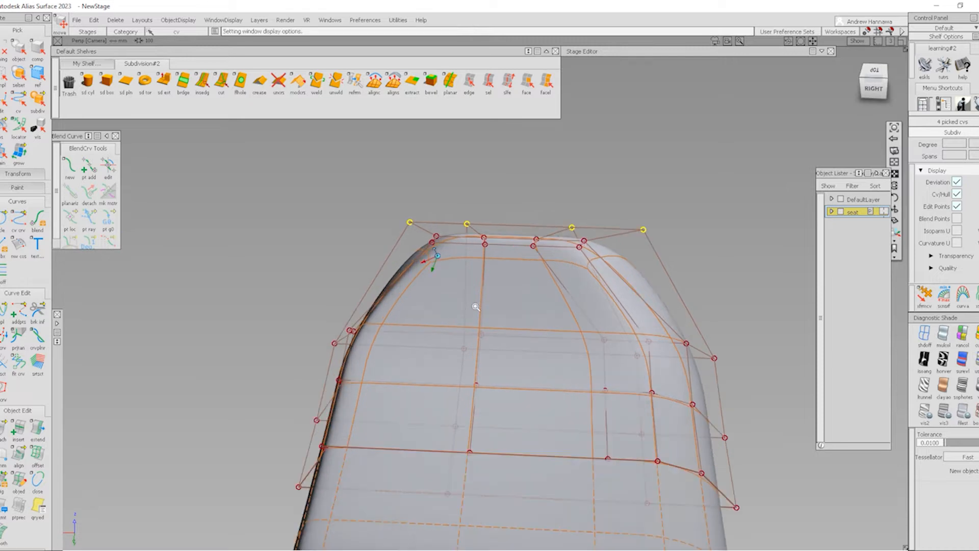
# - In the top view, pick the single rim CV at the raised side's corner and move it toward the corner
pyautogui.keyDown('alt'); pyautogui.keyDown('shift'); pyautogui.moveTo(475, 306); pyautogui.dragTo(706, 265); pyautogui.keyUp('shift'); pyautogui.keyUp('alt')
pyautogui.click(875, 72)
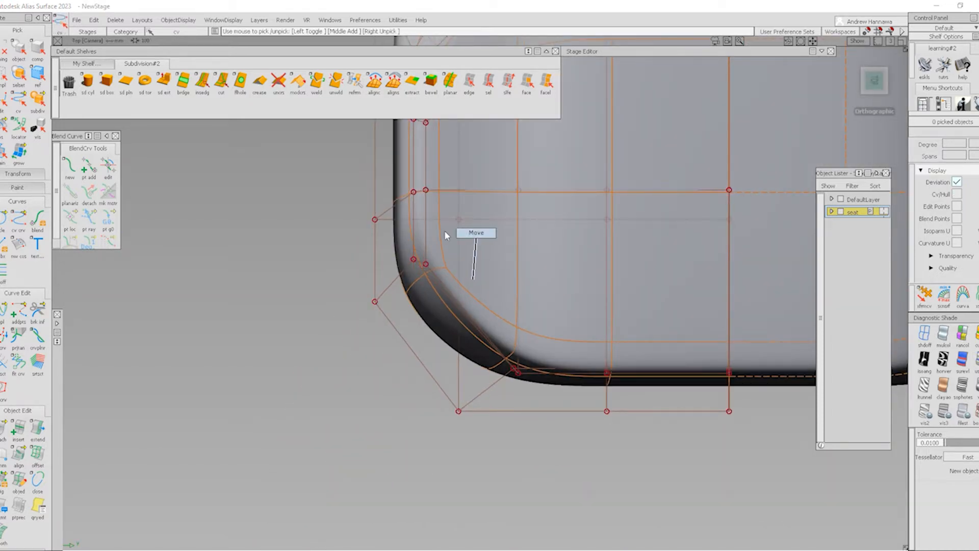
pyautogui.keyDown('ctrl'); pyautogui.keyDown('shift'); pyautogui.moveTo(463, 292); pyautogui.dragTo(489, 262, button='middle'); pyautogui.keyUp('shift'); pyautogui.keyUp('ctrl')
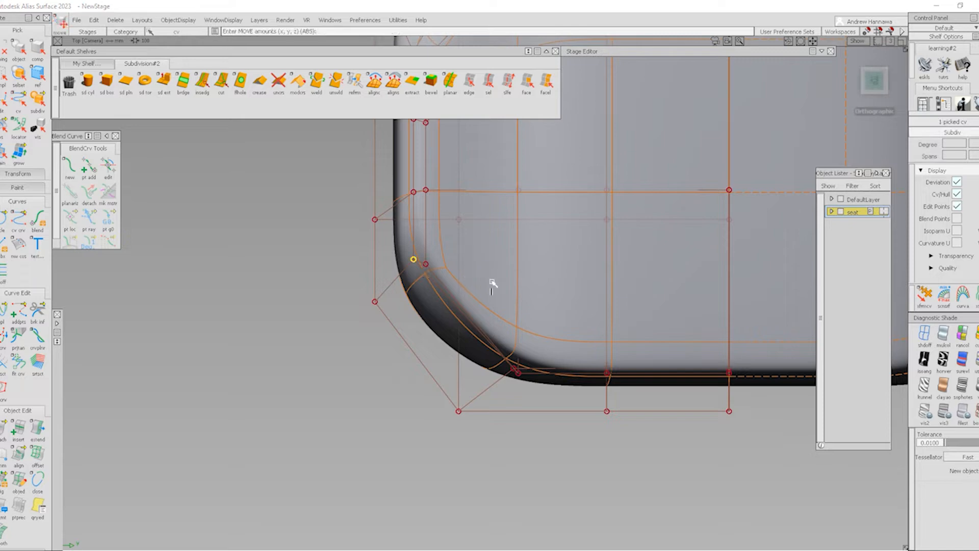
pyautogui.moveTo(493, 273); pyautogui.dragTo(495, 293, button='right')
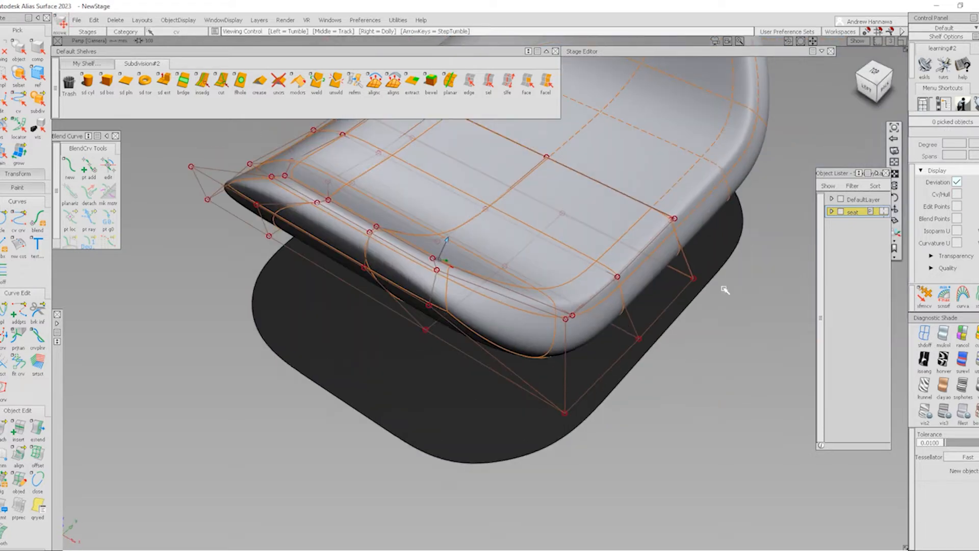
# - In the left view, move the four rim CVs at the low end of the raised side's slope outward
pyautogui.click(865, 88)
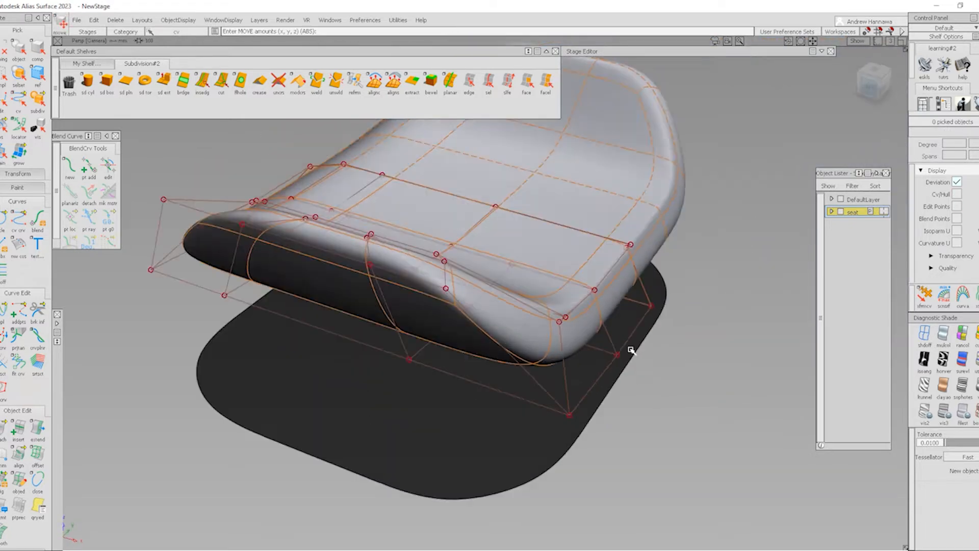
pyautogui.keyDown('alt'); pyautogui.keyDown('shift'); pyautogui.moveTo(594, 393); pyautogui.dragTo(657, 457, button='right'); pyautogui.keyUp('shift'); pyautogui.keyUp('alt')
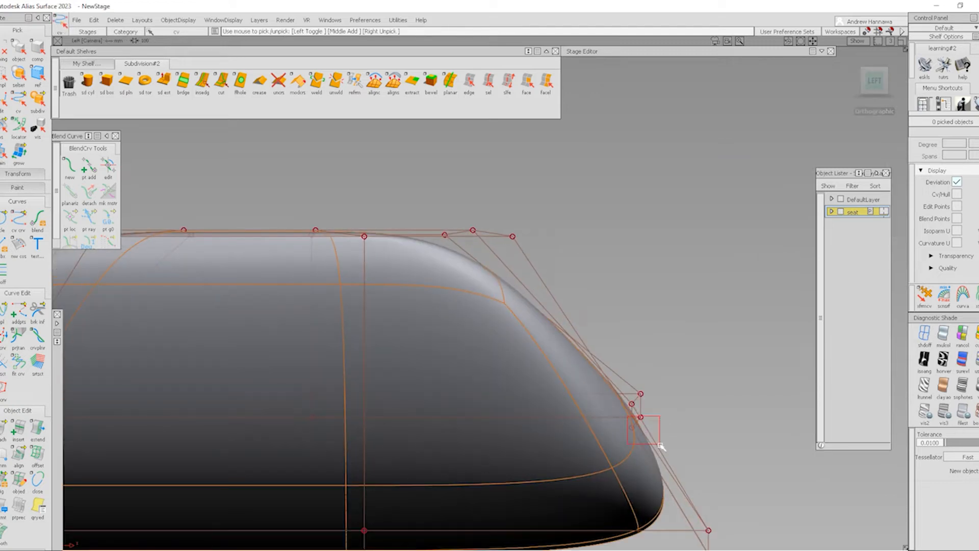
pyautogui.moveTo(660, 445); pyautogui.dragTo(662, 447)
pyautogui.keyDown('ctrl'); pyautogui.keyDown('shift'); pyautogui.moveTo(663, 448); pyautogui.dragTo(674, 398, button='middle'); pyautogui.keyUp('shift'); pyautogui.keyUp('ctrl')
pyautogui.moveTo(670, 397); pyautogui.dragTo(694, 404, button='middle')
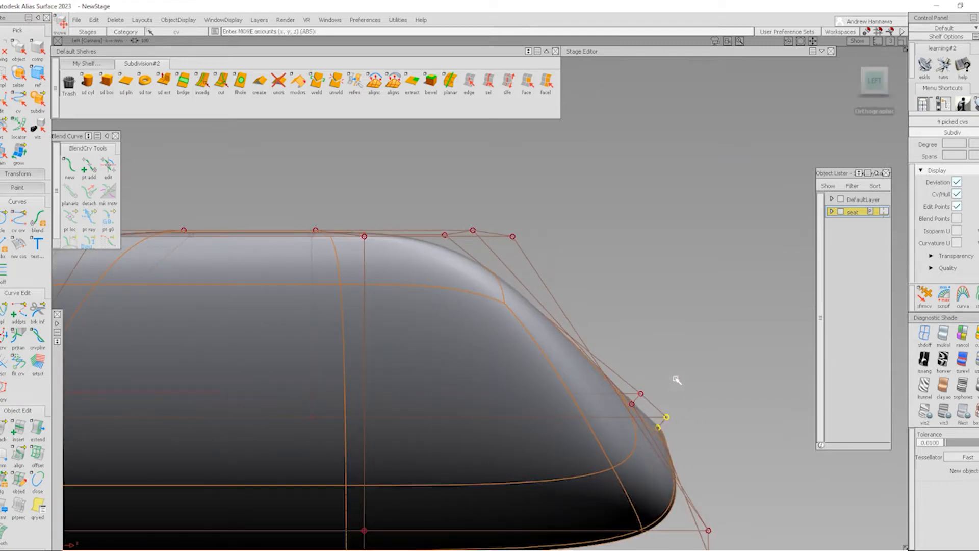
pyautogui.keyDown('alt'); pyautogui.keyDown('shift'); pyautogui.moveTo(676, 380); pyautogui.dragTo(527, 323, button='right'); pyautogui.keyUp('shift'); pyautogui.keyUp('alt')
pyautogui.keyDown('alt'); pyautogui.keyDown('shift'); pyautogui.moveTo(527, 323); pyautogui.dragTo(255, 371); pyautogui.keyUp('shift'); pyautogui.keyUp('alt')
pyautogui.keyDown('alt'); pyautogui.keyDown('shift'); pyautogui.moveTo(530, 346); pyautogui.dragTo(331, 358); pyautogui.keyUp('shift'); pyautogui.keyUp('alt')
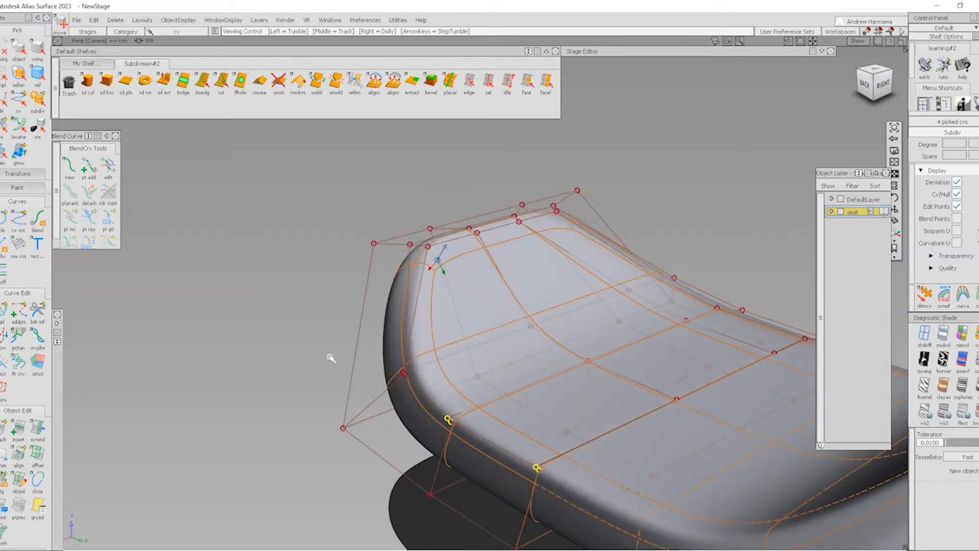
# - With the Transform CV tool, adjust the three picked rim CVs along the seat's end edge, starting at the raised corner
pyautogui.moveTo(389, 382)
pyautogui.mouseDown()
pyautogui.moveTo(420, 402)
pyautogui.moveTo(468, 383)
pyautogui.mouseUp()
pyautogui.click(487, 360)
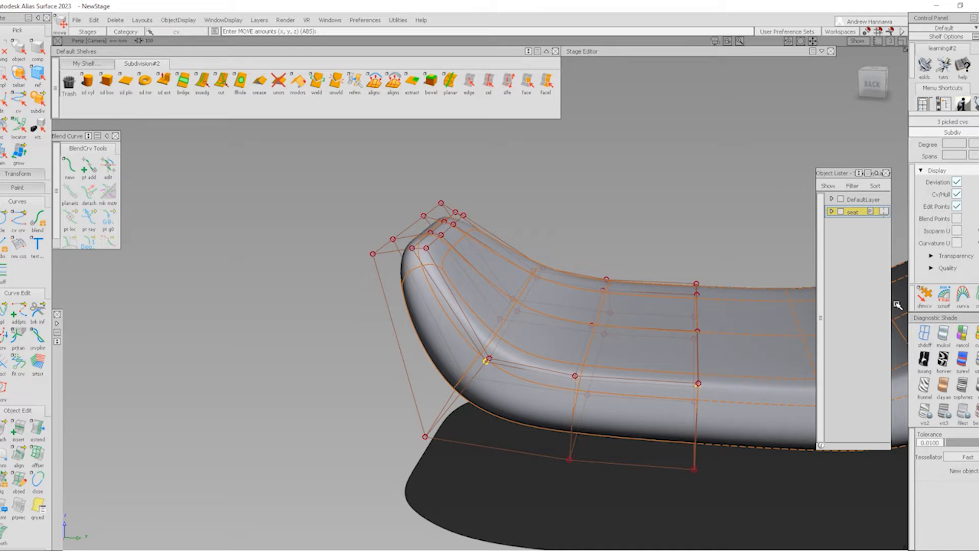
pyautogui.click(926, 301)
pyautogui.keyDown('ctrl'); pyautogui.keyDown('shift'); pyautogui.moveTo(514, 321); pyautogui.dragTo(518, 300); pyautogui.keyUp('shift'); pyautogui.keyUp('ctrl')
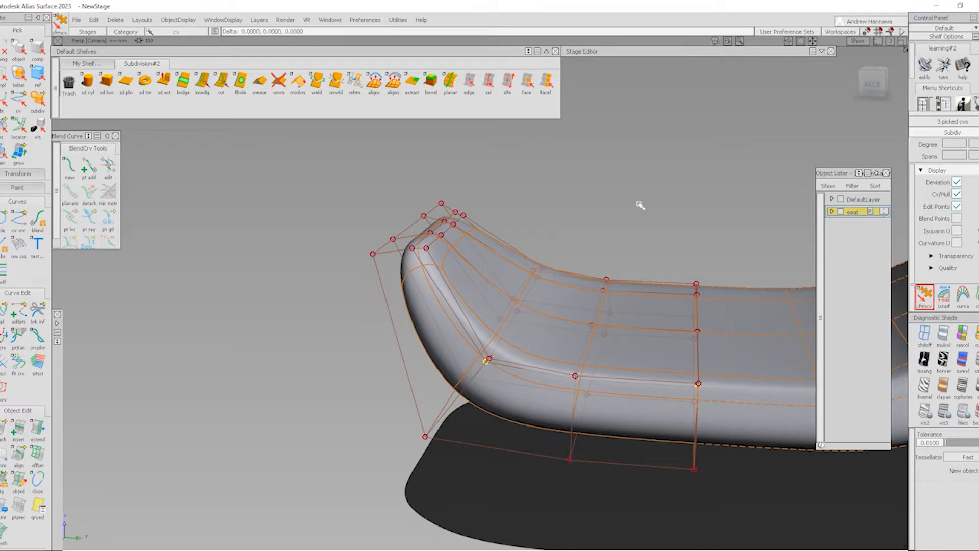
pyautogui.moveTo(641, 196); pyautogui.dragTo(626, 232)
pyautogui.keyDown('alt'); pyautogui.keyDown('shift'); pyautogui.moveTo(536, 301); pyautogui.dragTo(595, 393); pyautogui.keyUp('shift'); pyautogui.keyUp('alt')
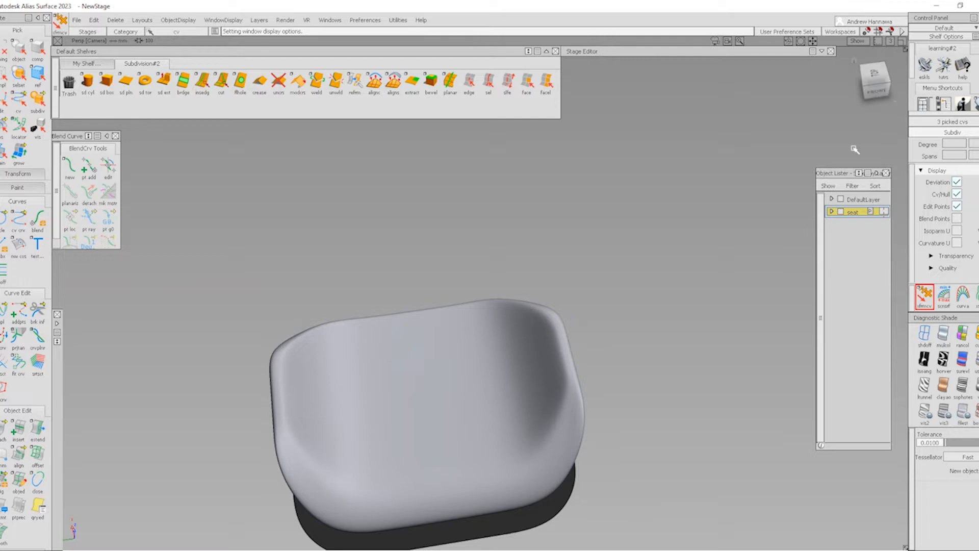
# - In the top view, move the raised side's rim CV nearest the corner about 13 units along negative X
pyautogui.click(873, 73)
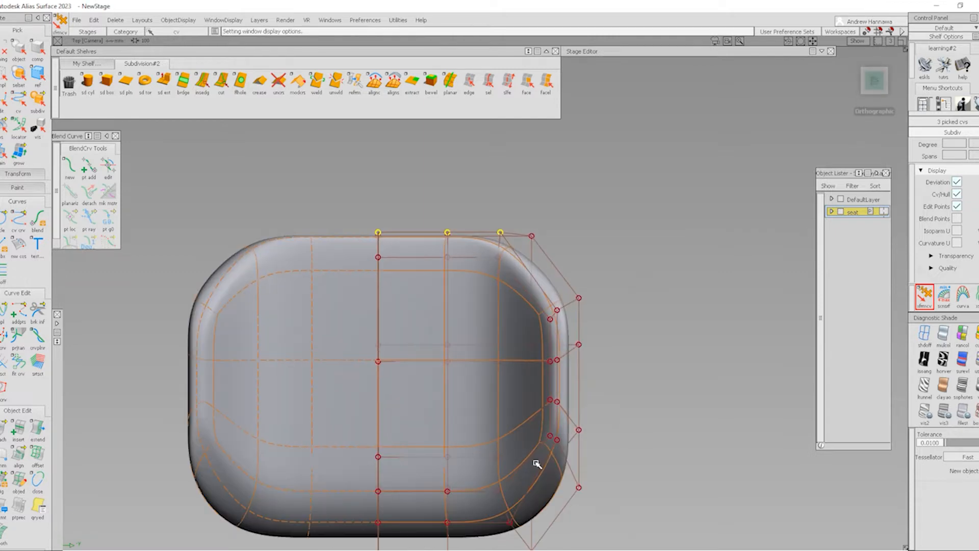
pyautogui.moveTo(669, 394); pyautogui.dragTo(667, 417)
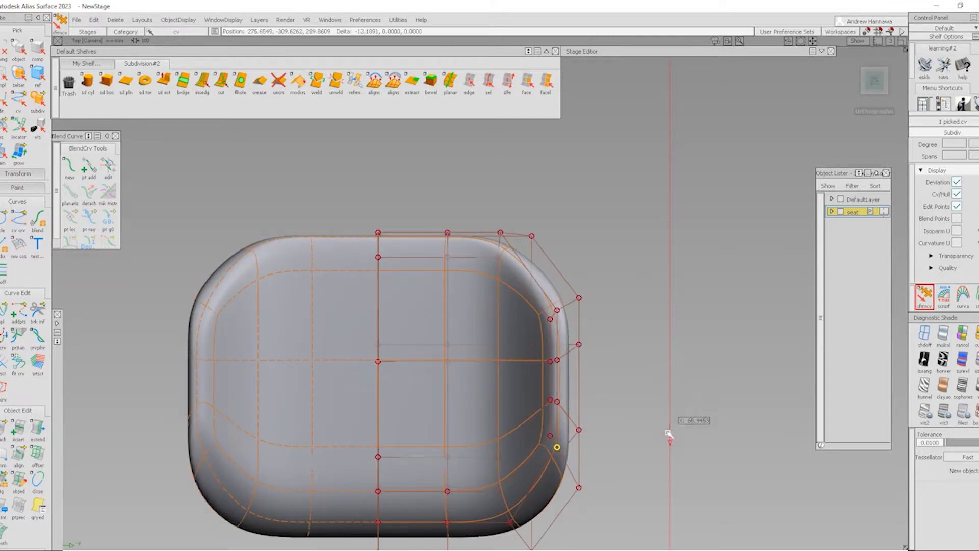
pyautogui.keyDown('ctrl'); pyautogui.keyDown('shift'); pyautogui.moveTo(616, 494); pyautogui.dragTo(616, 402); pyautogui.keyUp('shift'); pyautogui.keyUp('ctrl')
pyautogui.keyDown('alt'); pyautogui.keyDown('shift'); pyautogui.moveTo(535, 429); pyautogui.dragTo(601, 348, button='middle'); pyautogui.keyUp('shift'); pyautogui.keyUp('alt')
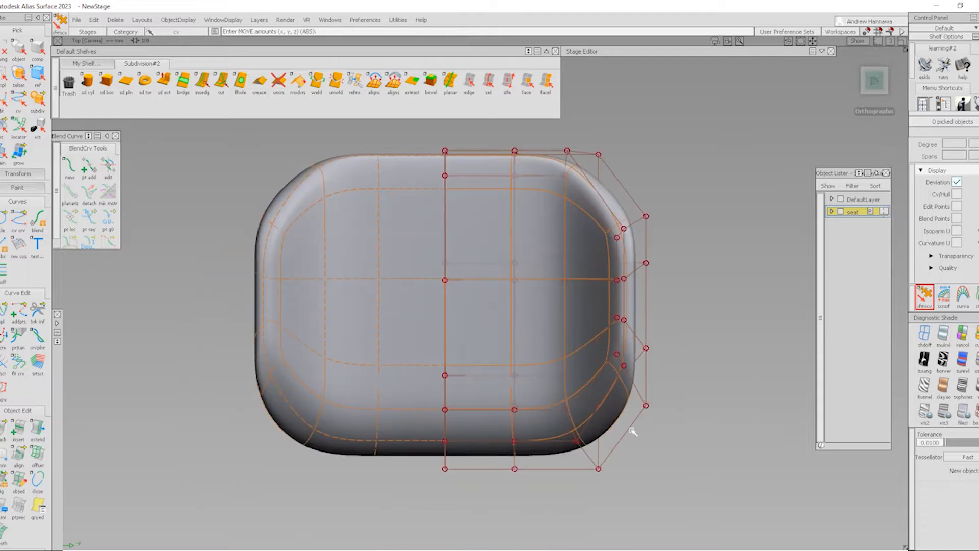
pyautogui.keyDown('alt'); pyautogui.keyDown('shift'); pyautogui.moveTo(651, 400); pyautogui.dragTo(597, 367); pyautogui.keyUp('shift'); pyautogui.keyUp('alt')
pyautogui.keyDown('alt'); pyautogui.keyDown('shift'); pyautogui.moveTo(635, 318); pyautogui.dragTo(479, 275); pyautogui.keyUp('shift'); pyautogui.keyUp('alt')
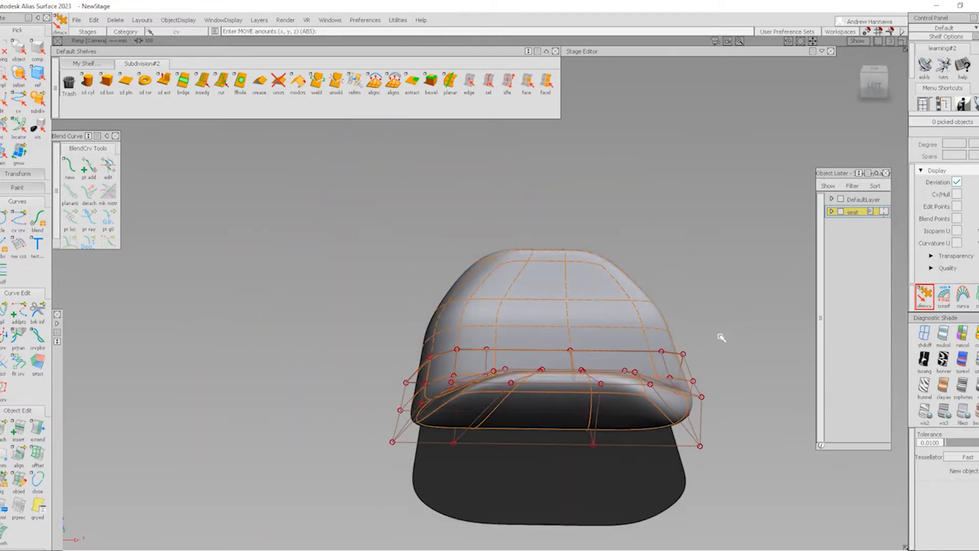
# - In the left view, move the three protruding CVs at the lower end of the raised side's slope inward and slightly down
pyautogui.click(873, 86)
pyautogui.keyDown('alt'); pyautogui.keyDown('shift'); pyautogui.moveTo(577, 370); pyautogui.dragTo(616, 441, button='right'); pyautogui.keyUp('shift'); pyautogui.keyUp('alt')
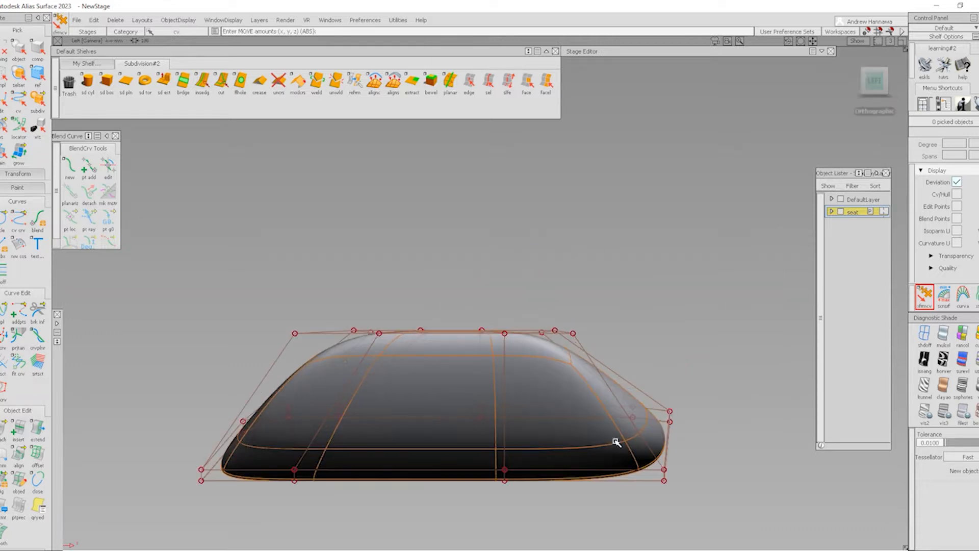
pyautogui.keyDown('ctrl'); pyautogui.keyDown('shift'); pyautogui.moveTo(659, 412); pyautogui.dragTo(658, 412); pyautogui.keyUp('shift'); pyautogui.keyUp('ctrl')
pyautogui.moveTo(657, 400); pyautogui.dragTo(677, 442)
pyautogui.moveTo(709, 423); pyautogui.dragTo(674, 426, button='middle')
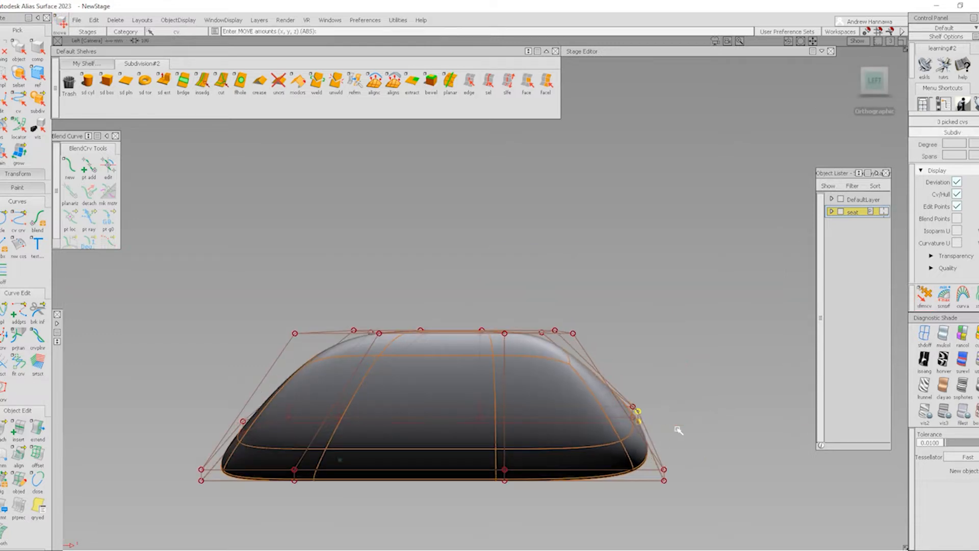
pyautogui.moveTo(678, 431); pyautogui.dragTo(680, 436, button='right')
pyautogui.moveTo(681, 433); pyautogui.dragTo(693, 432, button='middle')
# - Pick the bottom corner CVs below that slope and move them slightly inward
pyautogui.keyDown('ctrl'); pyautogui.keyDown('shift'); pyautogui.moveTo(677, 502); pyautogui.dragTo(665, 489); pyautogui.keyUp('shift'); pyautogui.keyUp('ctrl')
pyautogui.moveTo(643, 451); pyautogui.dragTo(680, 487)
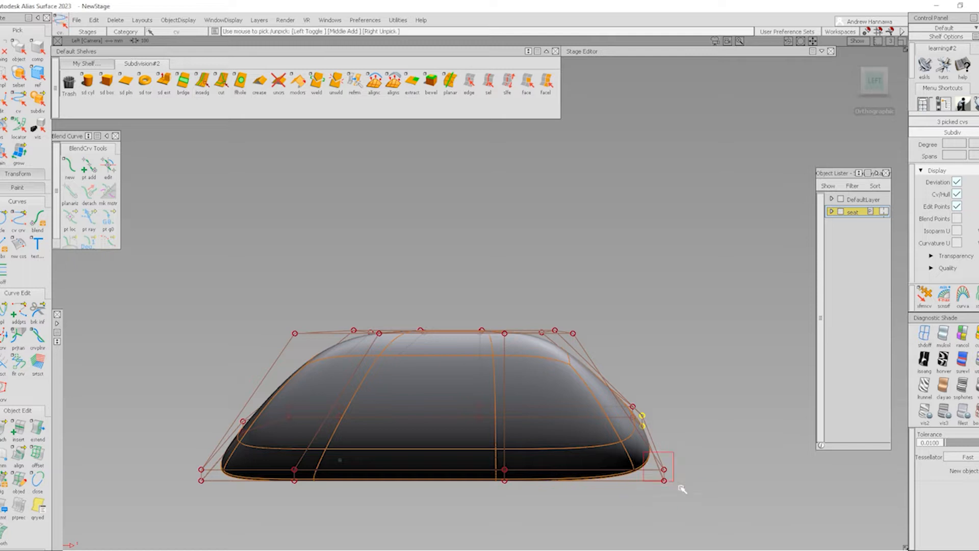
pyautogui.keyDown('ctrl'); pyautogui.keyDown('shift'); pyautogui.moveTo(690, 460); pyautogui.dragTo(688, 457, button='middle'); pyautogui.keyUp('shift'); pyautogui.keyUp('ctrl')
# - Insert an edge low around the seat's side wall, close to the bottom corner CV
pyautogui.keyDown('alt'); pyautogui.keyDown('shift'); pyautogui.moveTo(586, 437); pyautogui.dragTo(564, 448); pyautogui.keyUp('shift'); pyautogui.keyUp('alt')
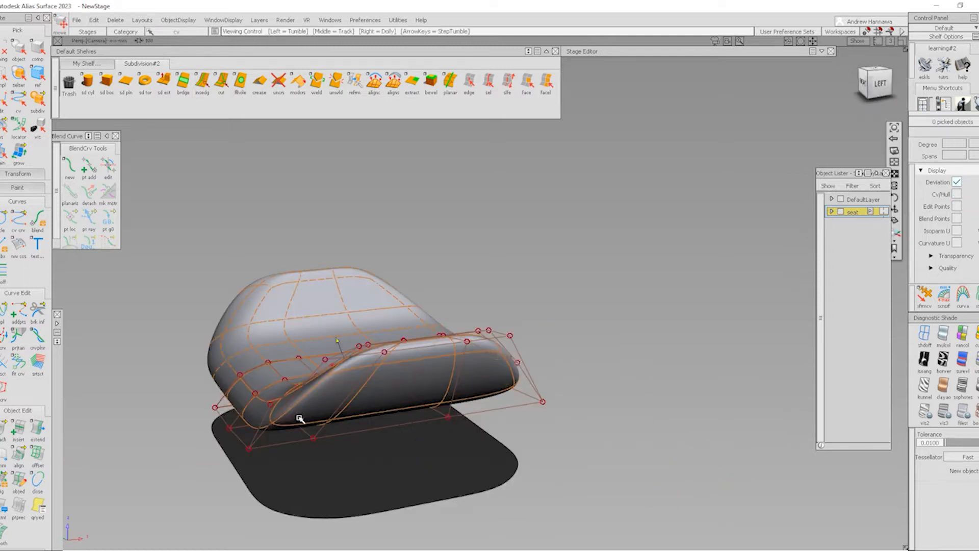
pyautogui.keyDown('alt'); pyautogui.keyDown('shift'); pyautogui.moveTo(299, 417); pyautogui.dragTo(614, 423); pyautogui.keyUp('shift'); pyautogui.keyUp('alt')
pyautogui.keyDown('ctrl'); pyautogui.keyDown('shift'); pyautogui.moveTo(321, 190); pyautogui.dragTo(365, 329); pyautogui.keyUp('shift'); pyautogui.keyUp('ctrl')
pyautogui.click(202, 83)
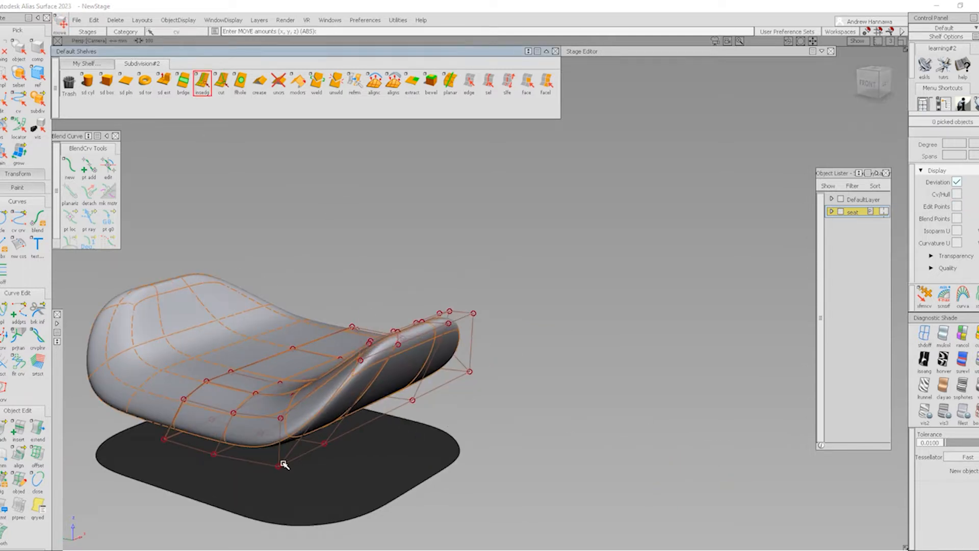
pyautogui.moveTo(279, 459); pyautogui.dragTo(280, 453)
# - In the left view, lower the six middle CVs along the bottom of the raised side
pyautogui.keyDown('alt'); pyautogui.keyDown('shift'); pyautogui.moveTo(352, 423); pyautogui.dragTo(209, 419); pyautogui.keyUp('shift'); pyautogui.keyUp('alt')
pyautogui.click(873, 84)
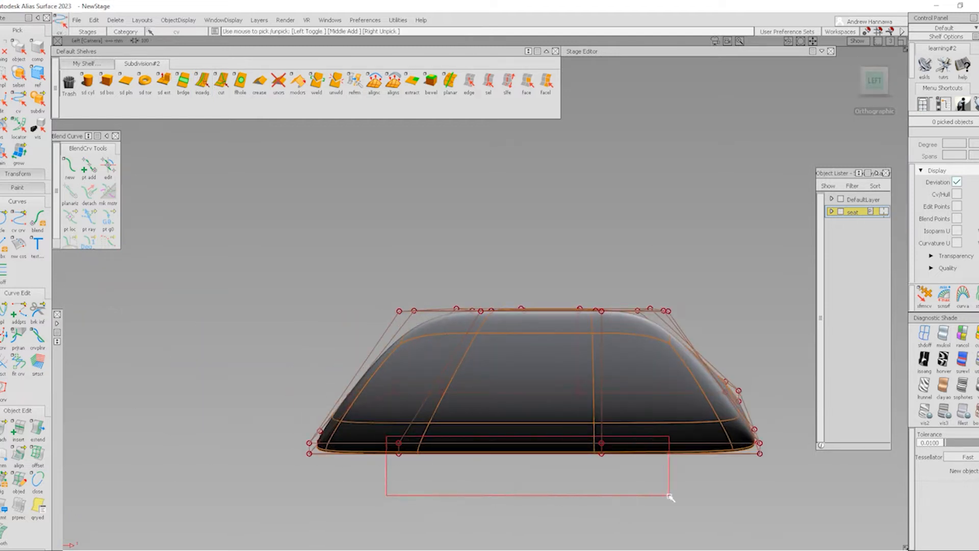
pyautogui.moveTo(669, 497); pyautogui.dragTo(669, 496)
pyautogui.press('m')
pyautogui.moveTo(651, 467); pyautogui.dragTo(652, 495, button='right')
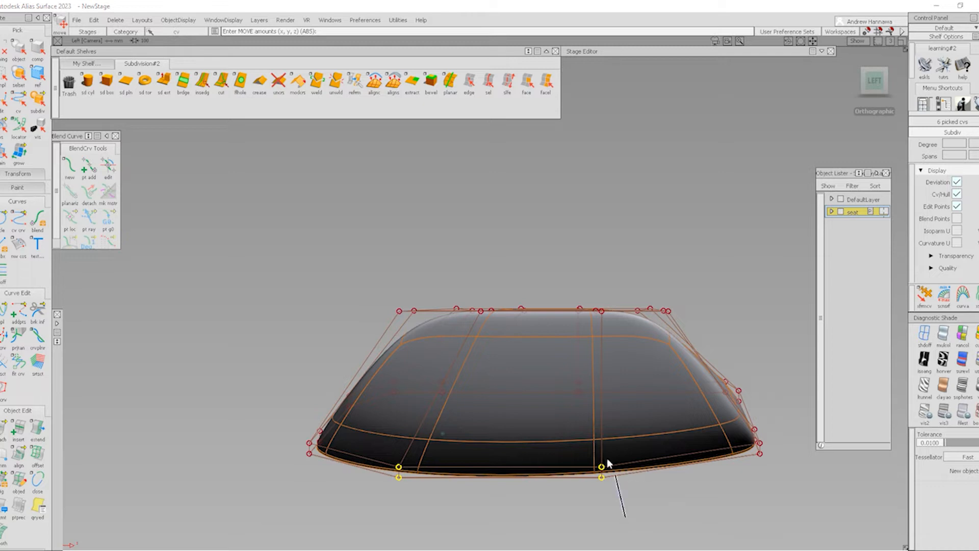
# - Move one group of three bottom CVs about 63 units along X and adjust the height of the bottom middle CVs
pyautogui.moveTo(619, 472); pyautogui.dragTo(561, 492)
pyautogui.moveTo(650, 477); pyautogui.dragTo(708, 496, button='middle')
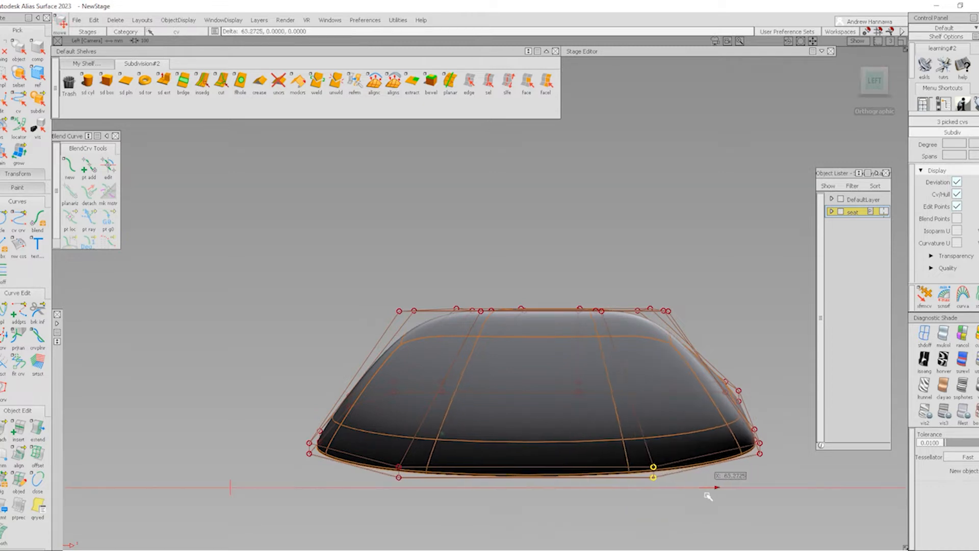
pyautogui.moveTo(708, 495); pyautogui.dragTo(717, 493, button='right')
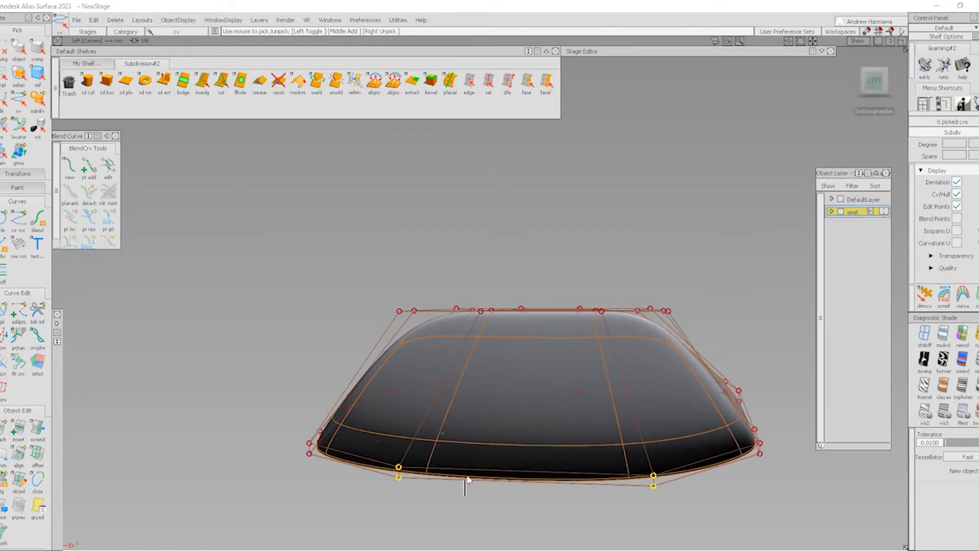
pyautogui.moveTo(498, 470); pyautogui.dragTo(497, 480, button='right')
pyautogui.moveTo(362, 470); pyautogui.dragTo(439, 513)
pyautogui.press('F9')
pyautogui.keyDown('ctrl'); pyautogui.keyDown('shift'); pyautogui.moveTo(489, 386); pyautogui.dragTo(439, 352); pyautogui.keyUp('shift'); pyautogui.keyUp('ctrl')
# - In the top view, move all CVs of one half of the seat outward to widen it
pyautogui.moveTo(458, 418)
pyautogui.keyDown('alt'); pyautogui.keyDown('shift'); pyautogui.mouseDown()
pyautogui.moveTo(531, 429)
pyautogui.moveTo(794, 398)
pyautogui.moveTo(949, 449)
pyautogui.moveTo(422, 446)
pyautogui.moveTo(422, 407)
pyautogui.mouseUp(); pyautogui.keyUp('shift'); pyautogui.keyUp('alt')
pyautogui.keyDown('alt'); pyautogui.keyDown('shift'); pyautogui.moveTo(622, 239); pyautogui.dragTo(703, 275, button='middle'); pyautogui.keyUp('shift'); pyautogui.keyUp('alt')
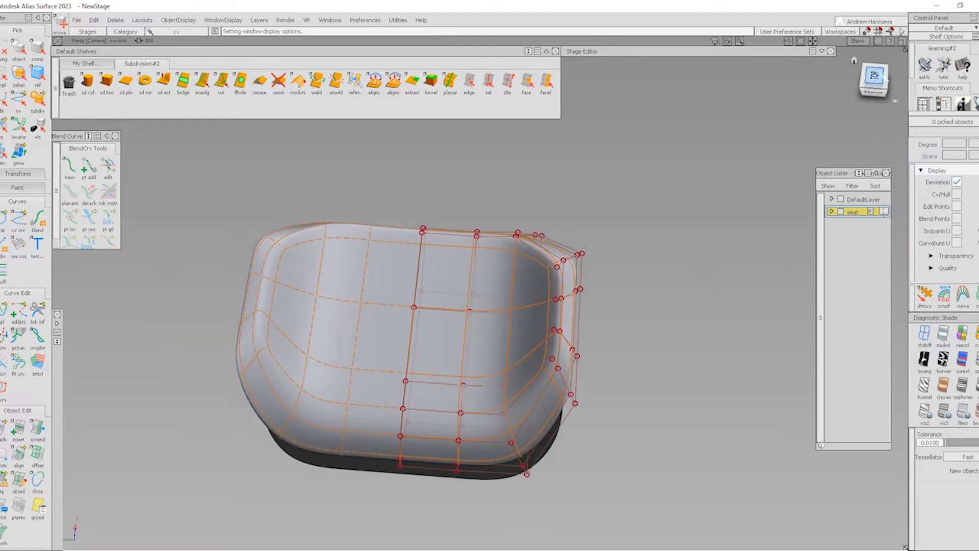
pyautogui.click(873, 92)
pyautogui.click(875, 72)
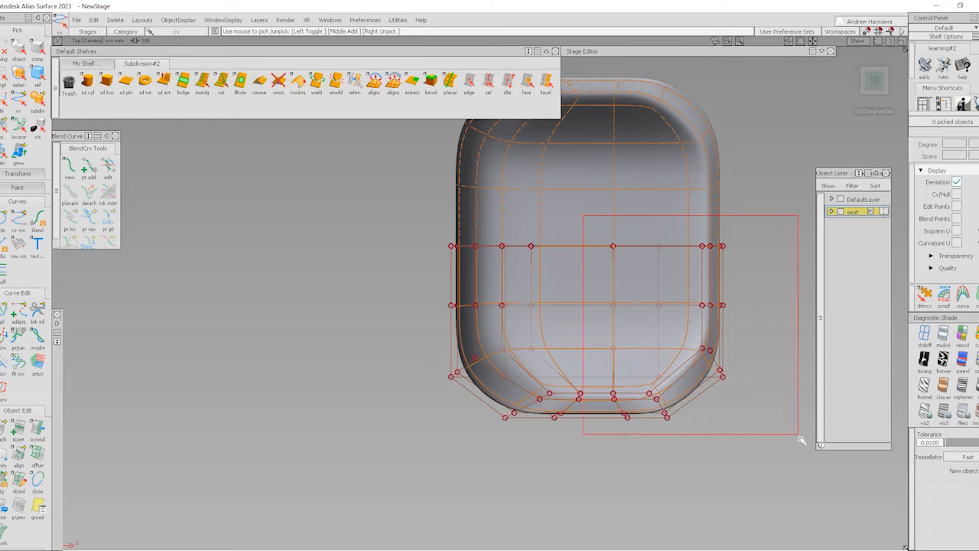
pyautogui.moveTo(798, 435); pyautogui.dragTo(800, 437)
pyautogui.keyDown('ctrl'); pyautogui.keyDown('shift'); pyautogui.moveTo(645, 457); pyautogui.dragTo(691, 454, button='middle'); pyautogui.keyUp('shift'); pyautogui.keyUp('ctrl')
pyautogui.keyDown('alt'); pyautogui.keyDown('shift'); pyautogui.moveTo(717, 383); pyautogui.dragTo(590, 437, button='right'); pyautogui.keyUp('shift'); pyautogui.keyUp('alt')
pyautogui.keyDown('ctrl'); pyautogui.keyDown('shift'); pyautogui.moveTo(554, 451); pyautogui.dragTo(549, 374); pyautogui.keyUp('shift'); pyautogui.keyUp('ctrl')
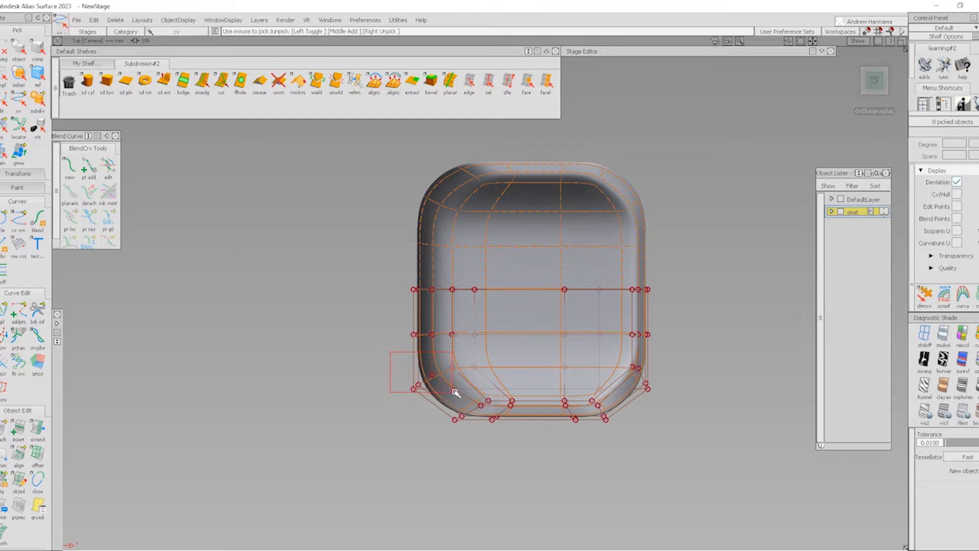
# - Move the four side CVs next to each of the raised side's two corners inward to taper the outline
pyautogui.moveTo(486, 394); pyautogui.dragTo(487, 394)
pyautogui.moveTo(457, 461)
pyautogui.mouseDown(button='middle')
pyautogui.moveTo(458, 448)
pyautogui.moveTo(463, 454)
pyautogui.mouseUp(button='middle')
pyautogui.moveTo(676, 418); pyautogui.dragTo(677, 417)
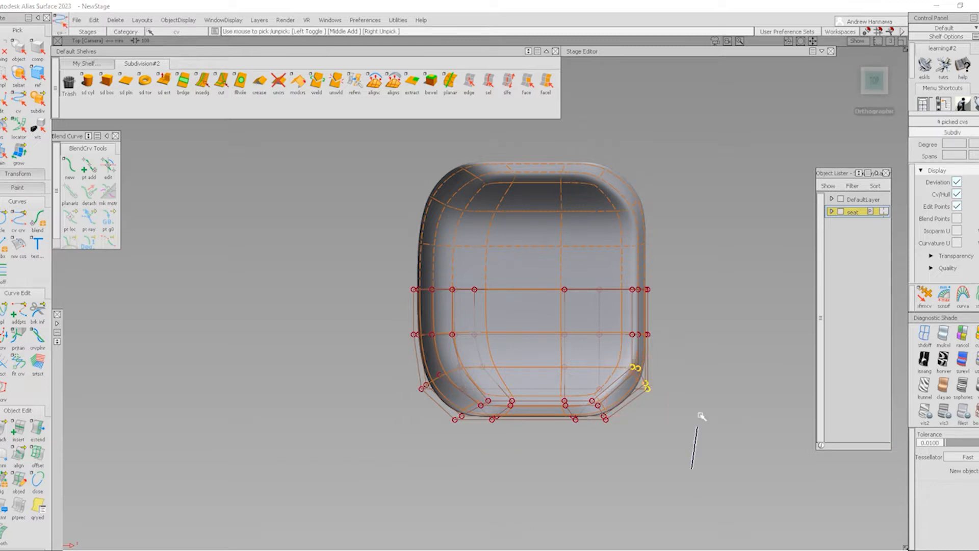
pyautogui.moveTo(714, 431); pyautogui.dragTo(710, 439, button='middle')
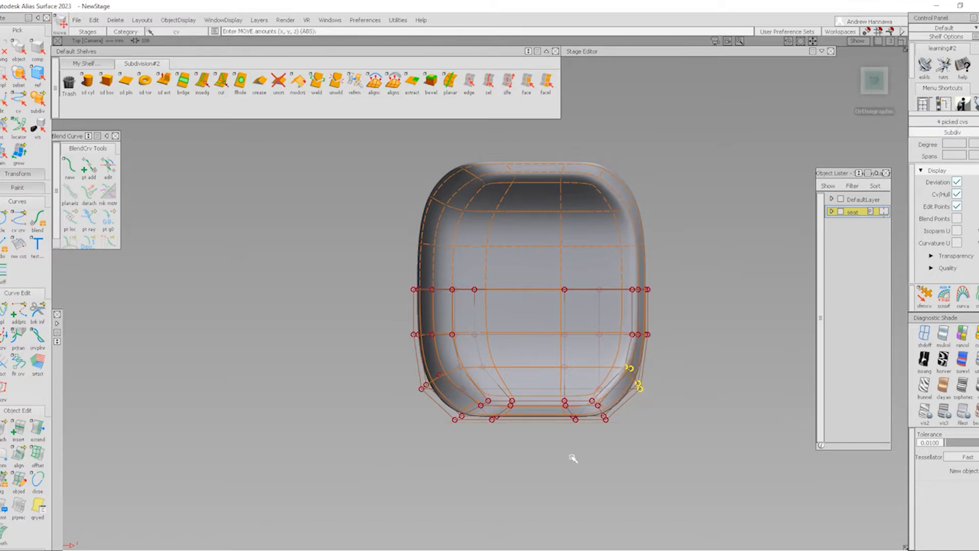
# - Move the outer CV at one corner of the seat's raised rim about 13.5 units along X toward the rim
pyautogui.keyDown('ctrl'); pyautogui.keyDown('shift'); pyautogui.moveTo(573, 458); pyautogui.dragTo(561, 403); pyautogui.keyUp('shift'); pyautogui.keyUp('ctrl')
pyautogui.keyDown('ctrl'); pyautogui.keyDown('shift'); pyautogui.moveTo(588, 443); pyautogui.dragTo(518, 376, button='right'); pyautogui.keyUp('shift'); pyautogui.keyUp('ctrl')
pyautogui.keyDown('alt'); pyautogui.keyDown('shift'); pyautogui.moveTo(643, 367); pyautogui.dragTo(632, 341); pyautogui.keyUp('shift'); pyautogui.keyUp('alt')
pyautogui.keyDown('alt'); pyautogui.keyDown('shift'); pyautogui.moveTo(549, 416); pyautogui.dragTo(533, 426, button='right'); pyautogui.keyUp('shift'); pyautogui.keyUp('alt')
pyautogui.keyDown('ctrl'); pyautogui.keyDown('shift'); pyautogui.moveTo(592, 478); pyautogui.dragTo(450, 351, button='right'); pyautogui.keyUp('shift'); pyautogui.keyUp('ctrl')
pyautogui.keyDown('alt'); pyautogui.keyDown('shift'); pyautogui.moveTo(450, 351); pyautogui.dragTo(623, 394); pyautogui.keyUp('shift'); pyautogui.keyUp('alt')
pyautogui.keyDown('alt'); pyautogui.keyDown('shift'); pyautogui.moveTo(541, 446); pyautogui.dragTo(549, 434, button='right'); pyautogui.keyUp('shift'); pyautogui.keyUp('alt')
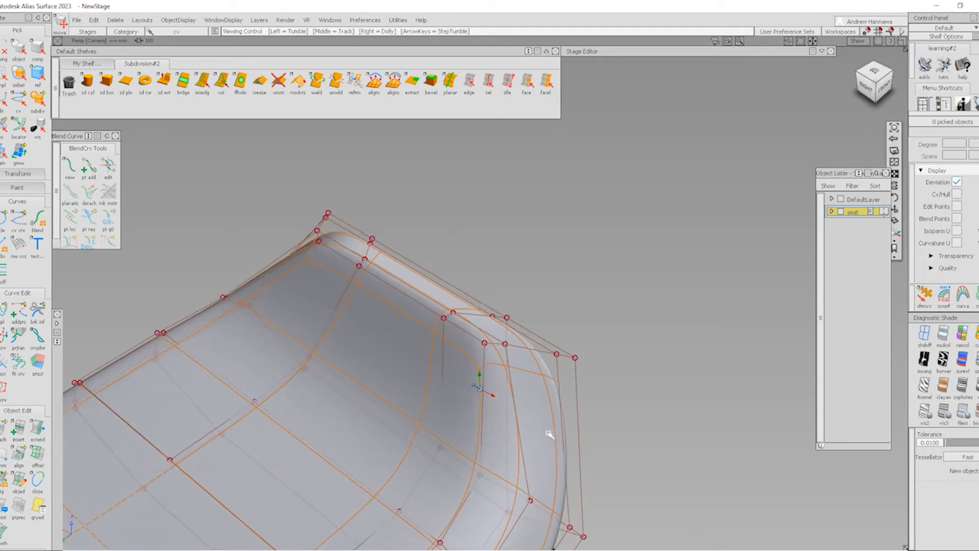
pyautogui.keyDown('alt'); pyautogui.keyDown('shift'); pyautogui.moveTo(549, 434); pyautogui.dragTo(479, 398); pyautogui.keyUp('shift'); pyautogui.keyUp('alt')
pyautogui.keyDown('ctrl'); pyautogui.keyDown('shift'); pyautogui.moveTo(539, 352); pyautogui.dragTo(535, 303); pyautogui.keyUp('shift'); pyautogui.keyUp('ctrl')
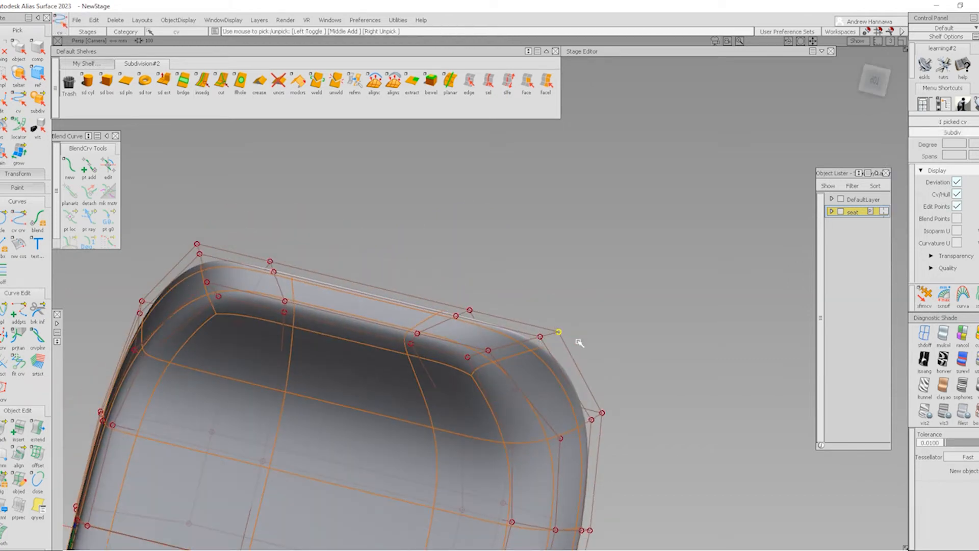
pyautogui.keyDown('ctrl'); pyautogui.keyDown('shift'); pyautogui.moveTo(589, 359); pyautogui.dragTo(590, 338, button='middle'); pyautogui.keyUp('shift'); pyautogui.keyUp('ctrl')
pyautogui.moveTo(599, 319); pyautogui.dragTo(599, 317, button='middle')
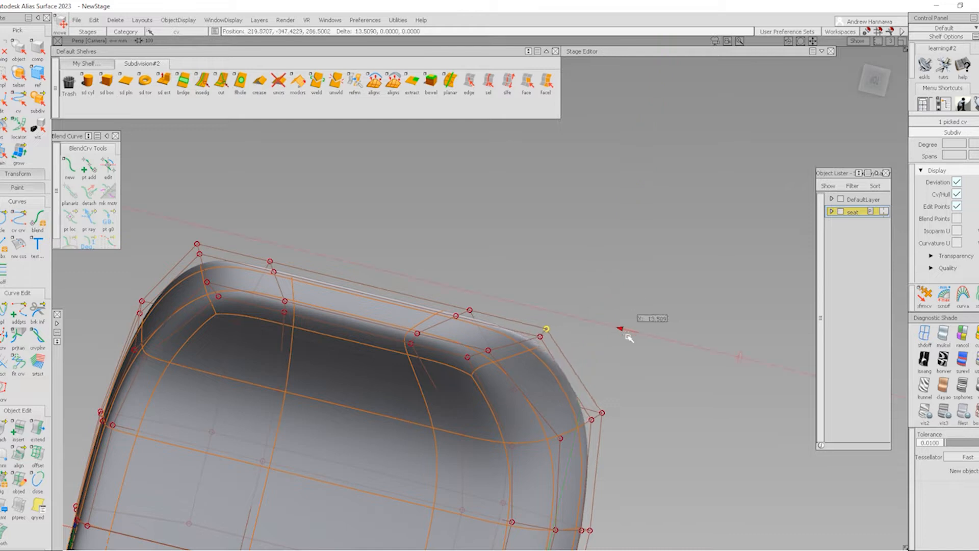
# - In the top view, move the eight middle CVs along the raised side's edge slightly outward
pyautogui.keyDown('ctrl'); pyautogui.keyDown('shift'); pyautogui.moveTo(402, 426); pyautogui.dragTo(410, 324); pyautogui.keyUp('shift'); pyautogui.keyUp('ctrl')
pyautogui.click(877, 83)
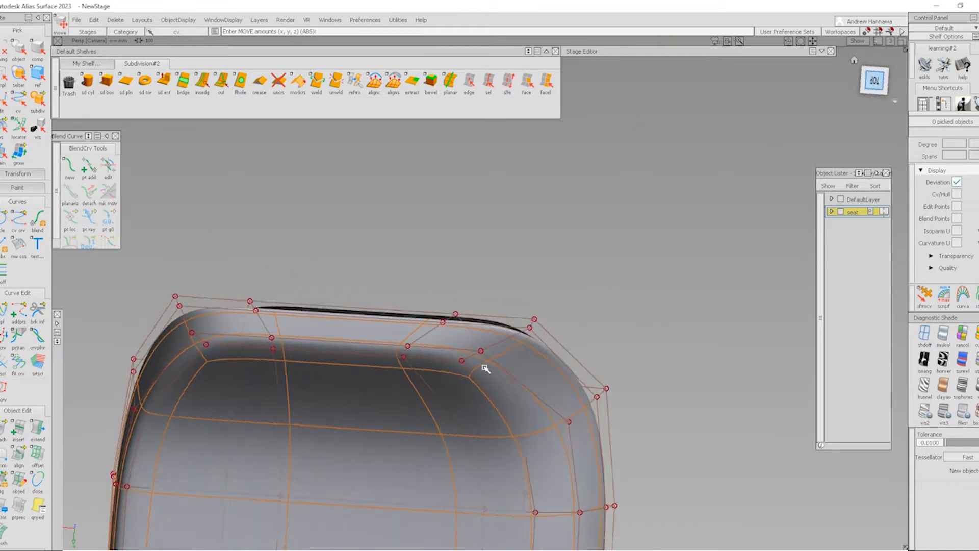
pyautogui.keyDown('ctrl'); pyautogui.keyDown('shift'); pyautogui.moveTo(342, 348); pyautogui.dragTo(402, 343); pyautogui.keyUp('shift'); pyautogui.keyUp('ctrl')
pyautogui.moveTo(244, 283); pyautogui.dragTo(357, 376)
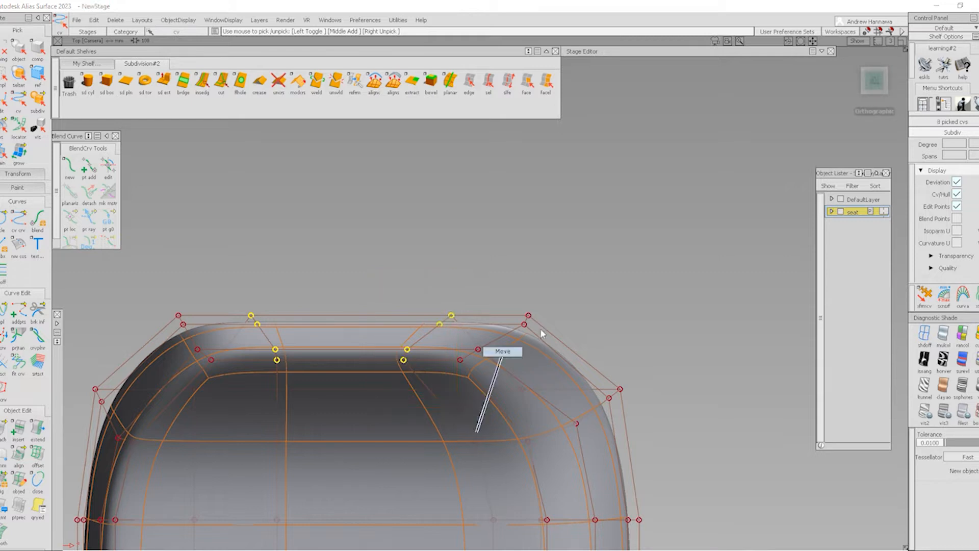
pyautogui.moveTo(642, 324); pyautogui.dragTo(644, 312, button='right')
pyautogui.keyDown('ctrl'); pyautogui.keyDown('shift'); pyautogui.moveTo(539, 412); pyautogui.dragTo(526, 321); pyautogui.keyUp('shift'); pyautogui.keyUp('ctrl')
# - In the left view, place a new subdivision box just behind the seat's rear edge
pyautogui.moveTo(619, 393)
pyautogui.keyDown('alt'); pyautogui.keyDown('shift'); pyautogui.mouseDown()
pyautogui.moveTo(481, 384)
pyautogui.moveTo(518, 353)
pyautogui.mouseUp(); pyautogui.keyUp('shift'); pyautogui.keyUp('alt')
pyautogui.keyDown('alt'); pyautogui.keyDown('shift'); pyautogui.moveTo(407, 298); pyautogui.dragTo(601, 273); pyautogui.keyUp('shift'); pyautogui.keyUp('alt')
pyautogui.keyDown('alt'); pyautogui.keyDown('shift'); pyautogui.moveTo(601, 273); pyautogui.dragTo(515, 357, button='right'); pyautogui.keyUp('shift'); pyautogui.keyUp('alt')
pyautogui.keyDown('alt'); pyautogui.keyDown('shift'); pyautogui.moveTo(515, 357); pyautogui.dragTo(300, 376); pyautogui.keyUp('shift'); pyautogui.keyUp('alt')
pyautogui.hotkey('alt', 'm')
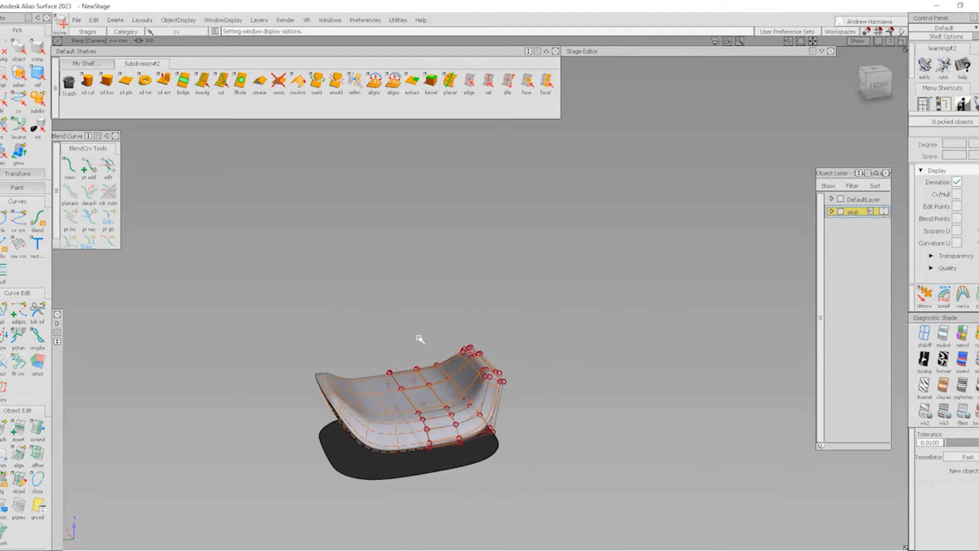
pyautogui.keyDown('alt'); pyautogui.keyDown('shift'); pyautogui.moveTo(470, 409); pyautogui.dragTo(332, 351); pyautogui.keyUp('shift'); pyautogui.keyUp('alt')
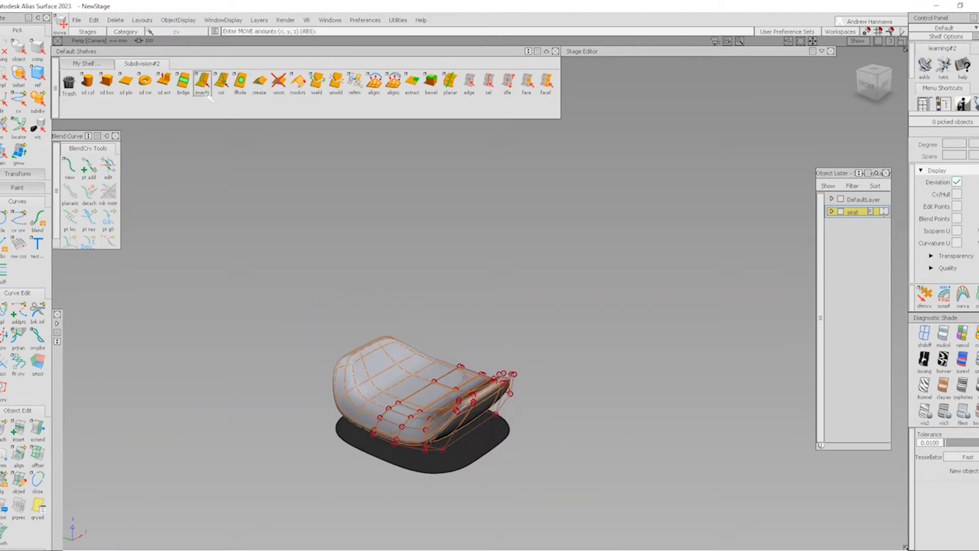
pyautogui.click(106, 82)
pyautogui.click(885, 84)
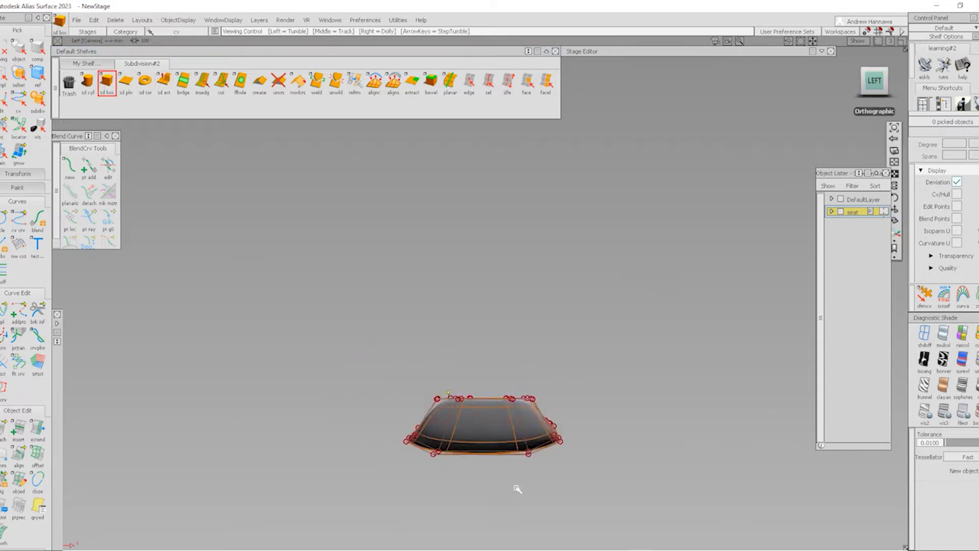
pyautogui.click(443, 389)
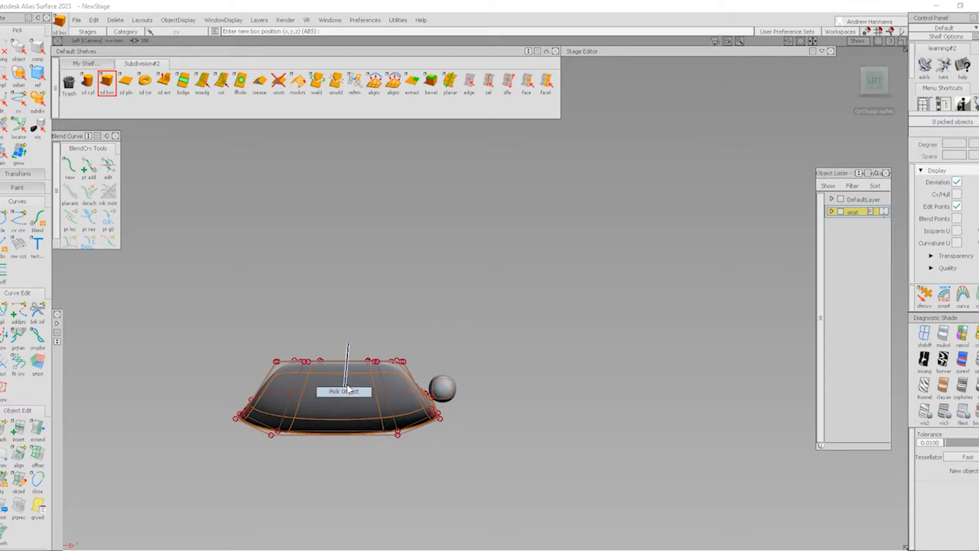
pyautogui.hotkey('ctrl', 'shift', 'p')
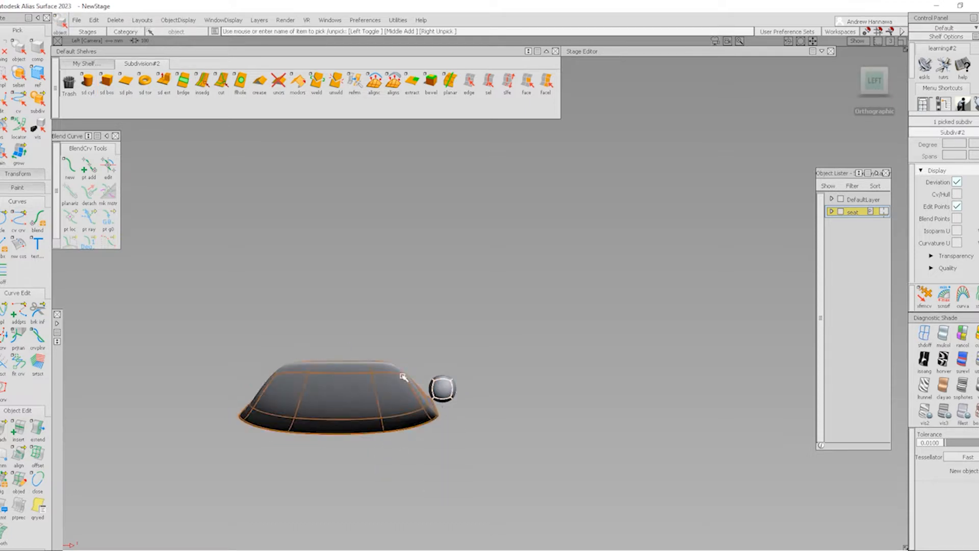
# - In the front view, move the box's CVs on one side onto the symmetry centreline
pyautogui.keyDown('alt'); pyautogui.keyDown('shift'); pyautogui.moveTo(404, 377); pyautogui.dragTo(238, 338); pyautogui.keyUp('shift'); pyautogui.keyUp('alt')
pyautogui.click(452, 335)
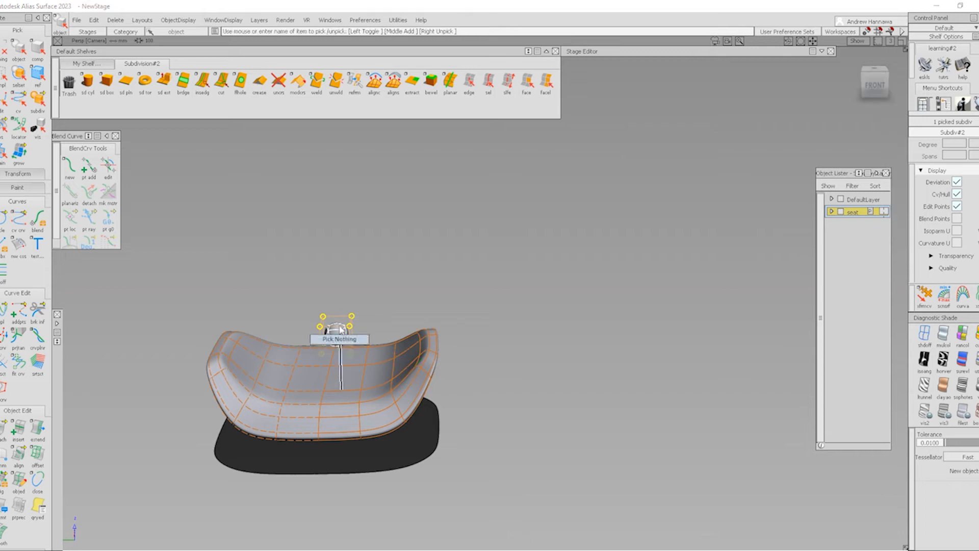
pyautogui.click(874, 82)
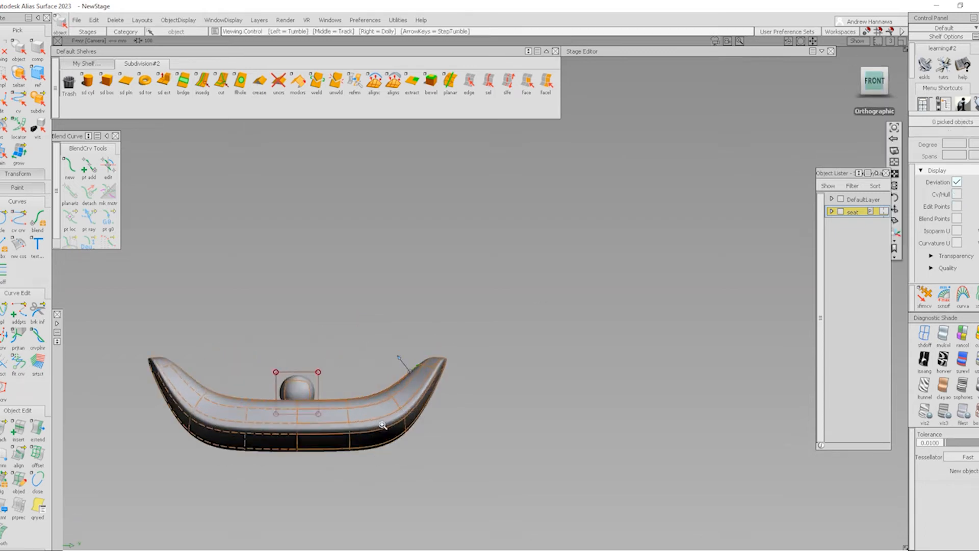
pyautogui.moveTo(324, 348); pyautogui.dragTo(371, 454)
pyautogui.press('m')
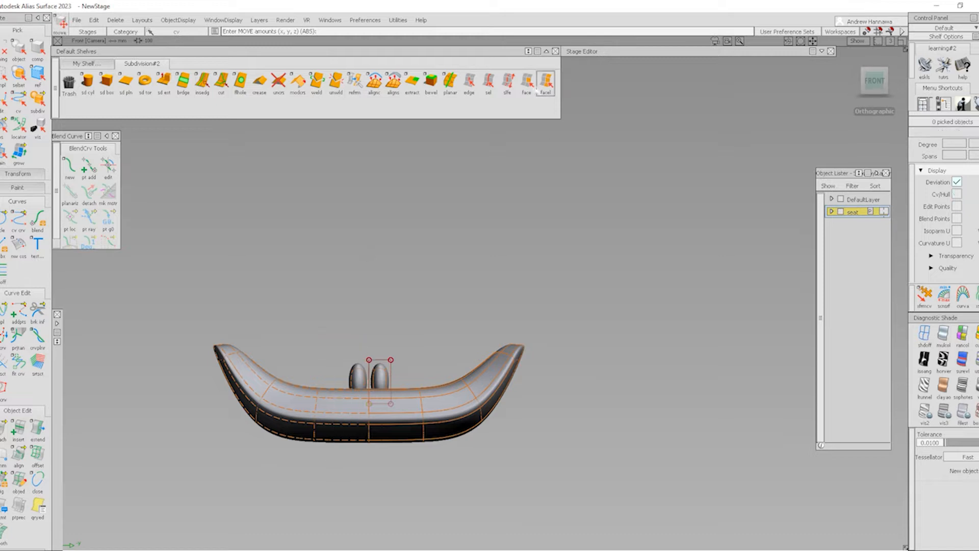
# - Delete the inner face of the box at the symmetry plane to join its two halves
pyautogui.click(526, 81)
pyautogui.keyDown('alt'); pyautogui.keyDown('shift'); pyautogui.moveTo(367, 388); pyautogui.dragTo(325, 414); pyautogui.keyUp('shift'); pyautogui.keyUp('alt')
pyautogui.keyDown('alt'); pyautogui.keyDown('shift'); pyautogui.moveTo(334, 306); pyautogui.dragTo(344, 360, button='right'); pyautogui.keyUp('shift'); pyautogui.keyUp('alt')
pyautogui.keyDown('alt'); pyautogui.keyDown('shift'); pyautogui.moveTo(182, 290); pyautogui.dragTo(339, 345); pyautogui.keyUp('shift'); pyautogui.keyUp('alt')
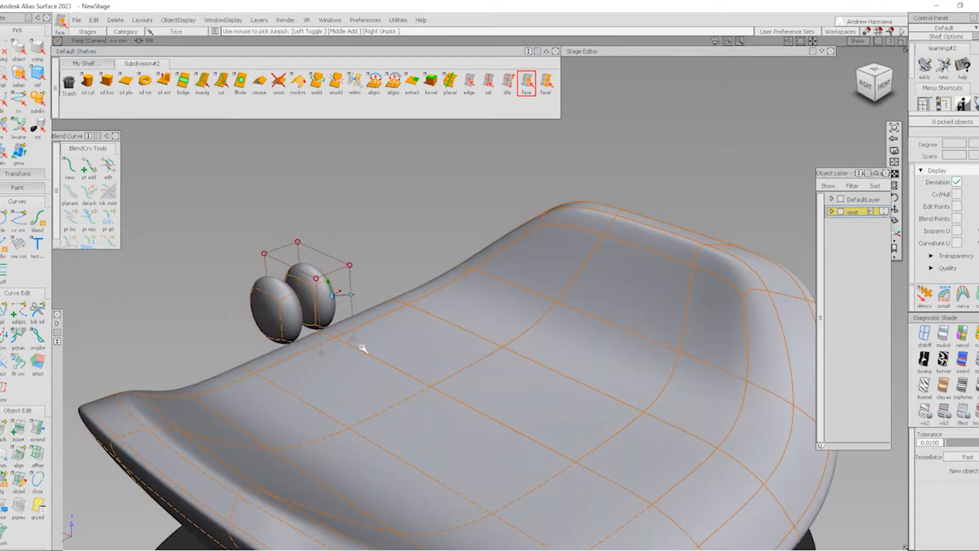
pyautogui.click(313, 305)
pyautogui.click(313, 307)
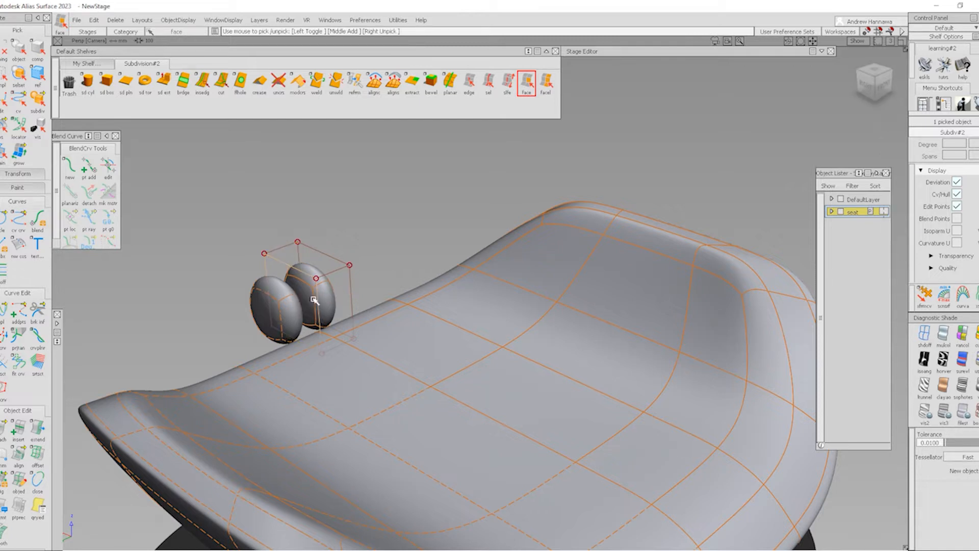
pyautogui.press('Delete')
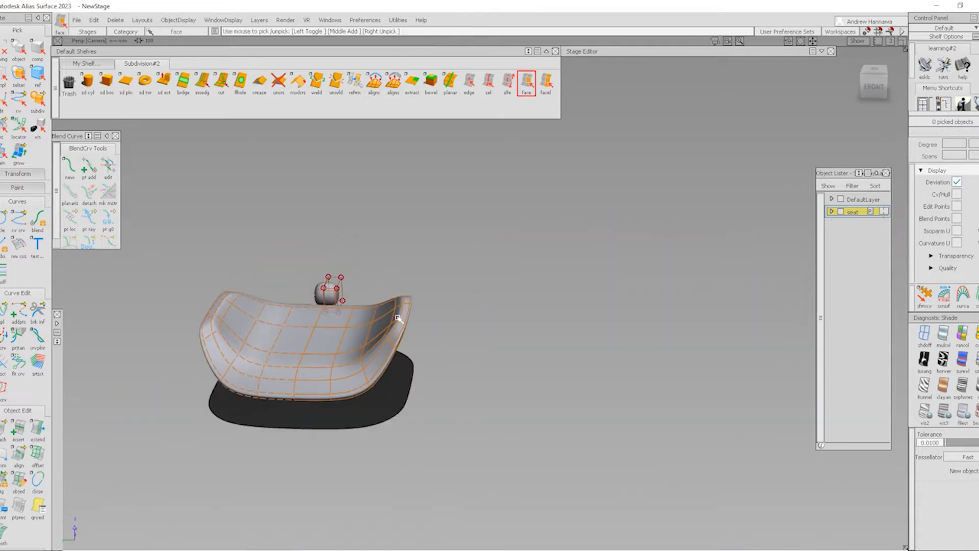
# - In the left view, reposition the box's bottom CVs so its lower edge slopes along the seat's rear edge
pyautogui.keyDown('alt'); pyautogui.keyDown('shift'); pyautogui.moveTo(398, 319); pyautogui.dragTo(746, 114); pyautogui.keyUp('shift'); pyautogui.keyUp('alt')
pyautogui.click(880, 95)
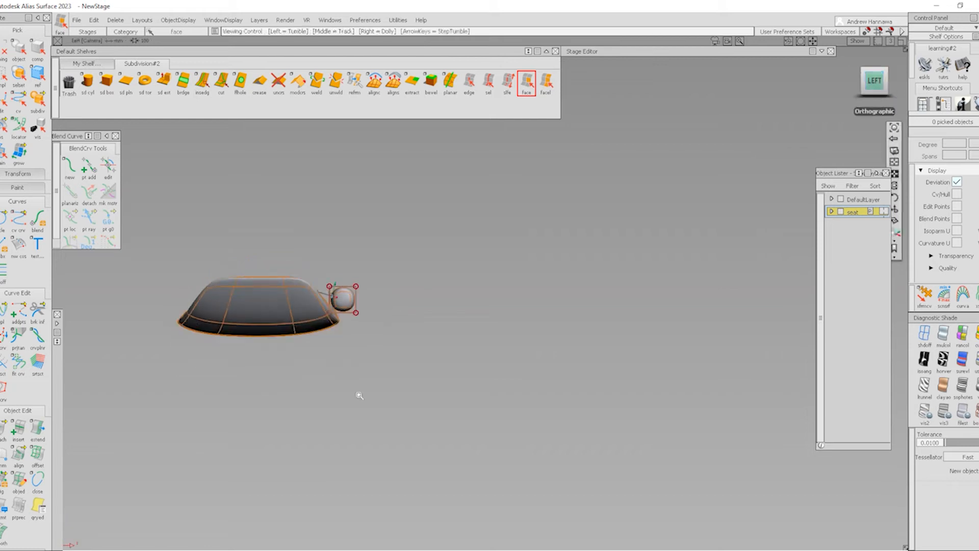
pyautogui.moveTo(413, 377); pyautogui.dragTo(414, 340)
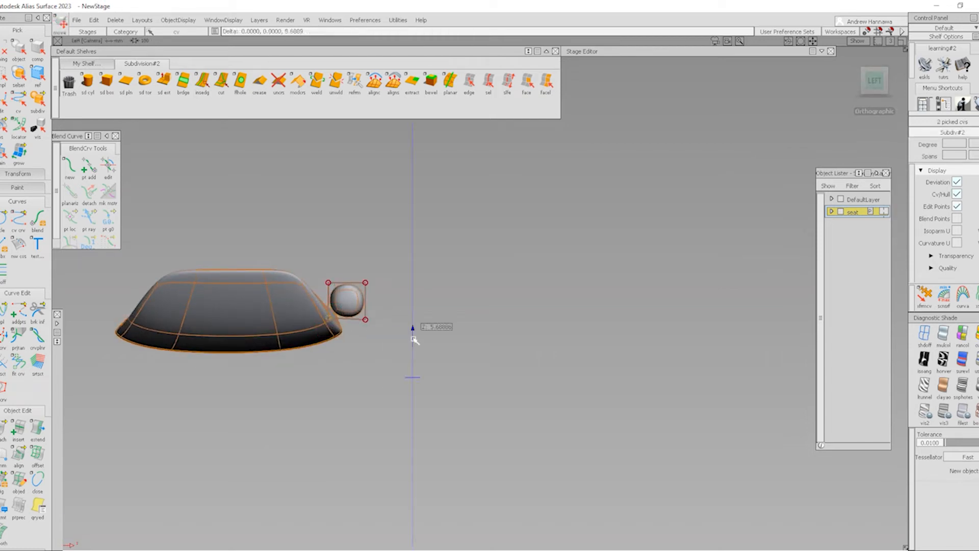
pyautogui.moveTo(355, 310); pyautogui.dragTo(378, 341)
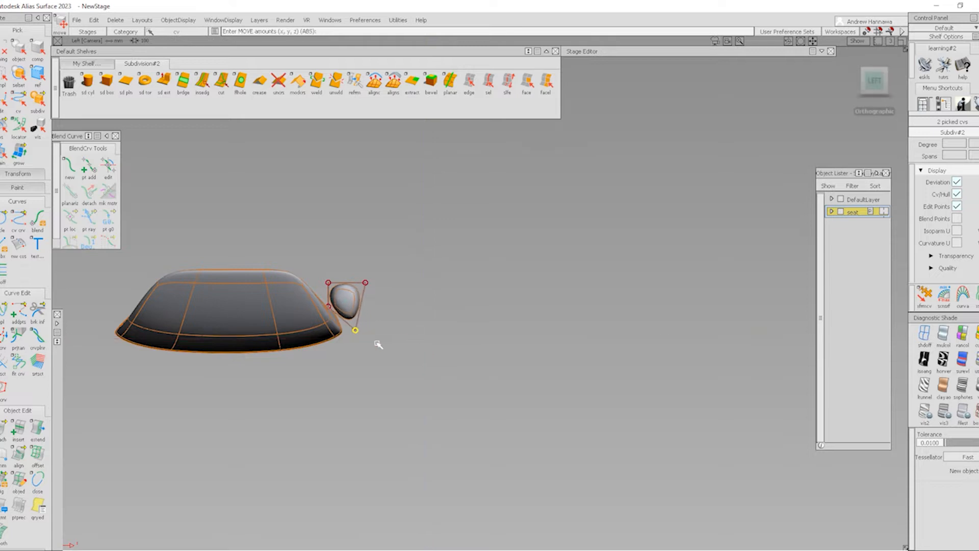
# - Raise the box's four top CVs and shift them rearward to form a tall, tilted backrest
pyautogui.keyDown('ctrl'); pyautogui.keyDown('shift'); pyautogui.moveTo(289, 291); pyautogui.dragTo(394, 306); pyautogui.keyUp('shift'); pyautogui.keyUp('ctrl')
pyautogui.moveTo(436, 337); pyautogui.dragTo(454, 190)
pyautogui.keyDown('alt'); pyautogui.keyDown('shift'); pyautogui.moveTo(434, 204); pyautogui.dragTo(443, 313, button='middle'); pyautogui.keyUp('shift'); pyautogui.keyUp('alt')
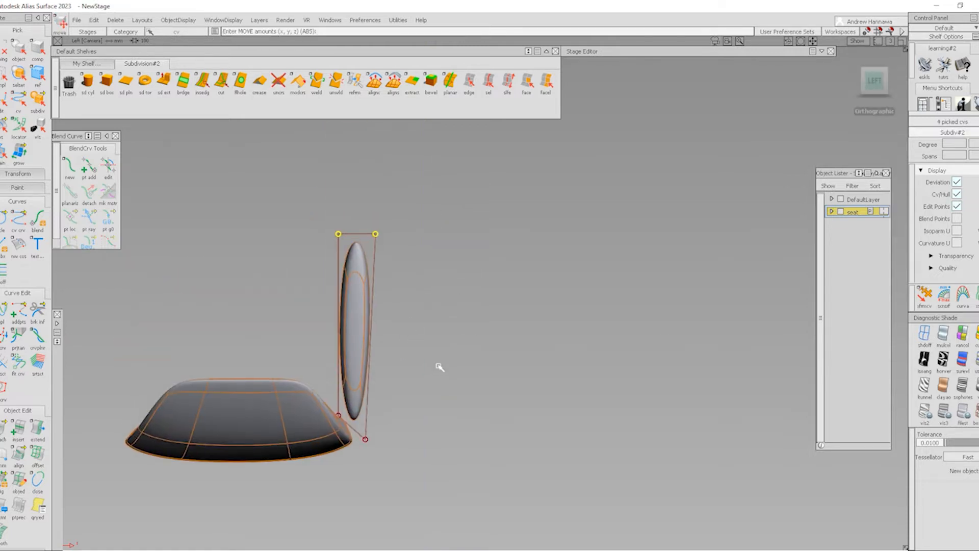
pyautogui.moveTo(437, 365); pyautogui.dragTo(423, 304)
pyautogui.moveTo(424, 304); pyautogui.dragTo(461, 300, button='middle')
pyautogui.press('Escape')
pyautogui.press('Escape')
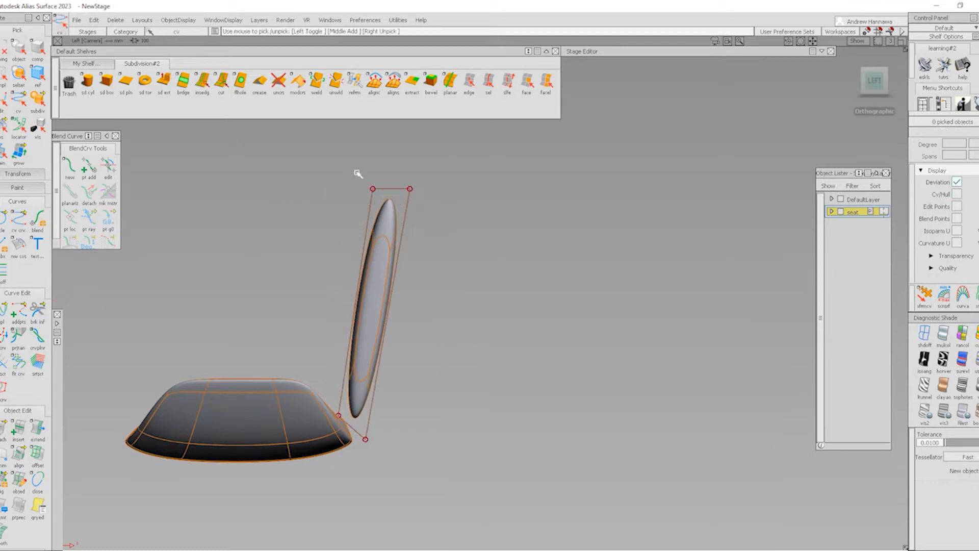
# - In the front view, move the backrest's outer CVs outward to widen it
pyautogui.moveTo(300, 187); pyautogui.dragTo(396, 213)
pyautogui.keyDown('alt'); pyautogui.keyDown('shift'); pyautogui.moveTo(382, 386); pyautogui.dragTo(547, 283); pyautogui.keyUp('shift'); pyautogui.keyUp('alt')
pyautogui.click(872, 86)
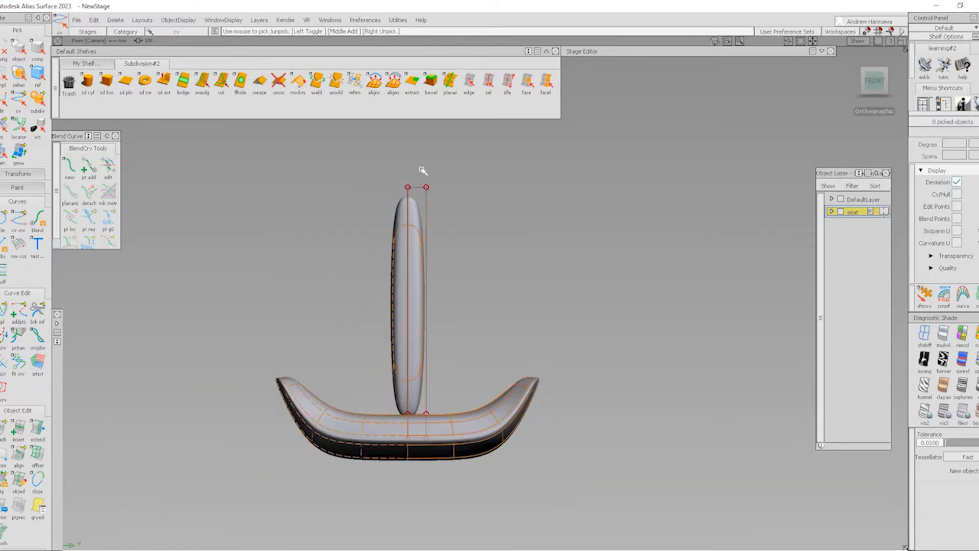
pyautogui.press('m')
pyautogui.moveTo(449, 432); pyautogui.dragTo(456, 267)
pyautogui.keyDown('alt'); pyautogui.keyDown('shift'); pyautogui.moveTo(455, 268); pyautogui.dragTo(494, 267, button='right'); pyautogui.keyUp('shift'); pyautogui.keyUp('alt')
pyautogui.keyDown('alt'); pyautogui.keyDown('shift'); pyautogui.moveTo(493, 266); pyautogui.dragTo(474, 301, button='middle'); pyautogui.keyUp('shift'); pyautogui.keyUp('alt')
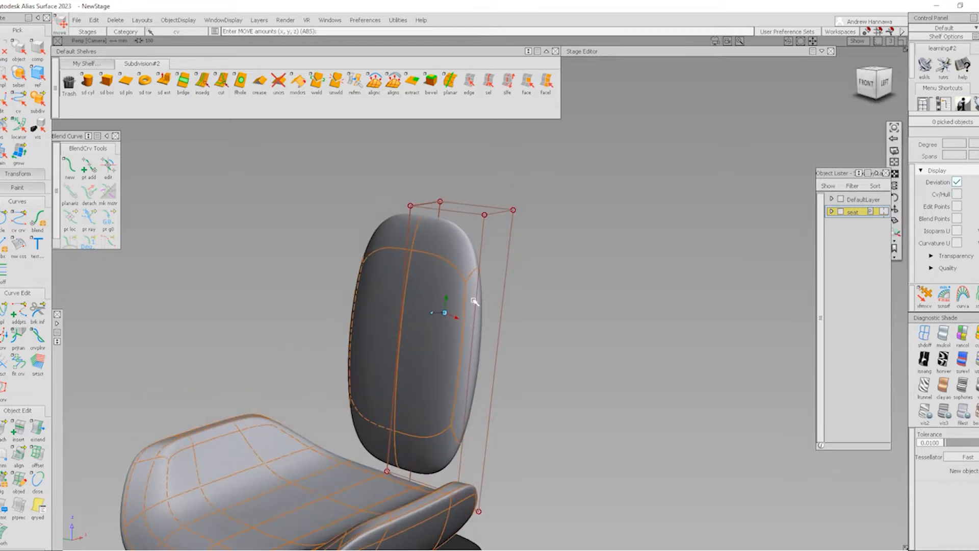
# - Insert a vertical edge loop about midway across the modelled half of the backrest
pyautogui.click(203, 83)
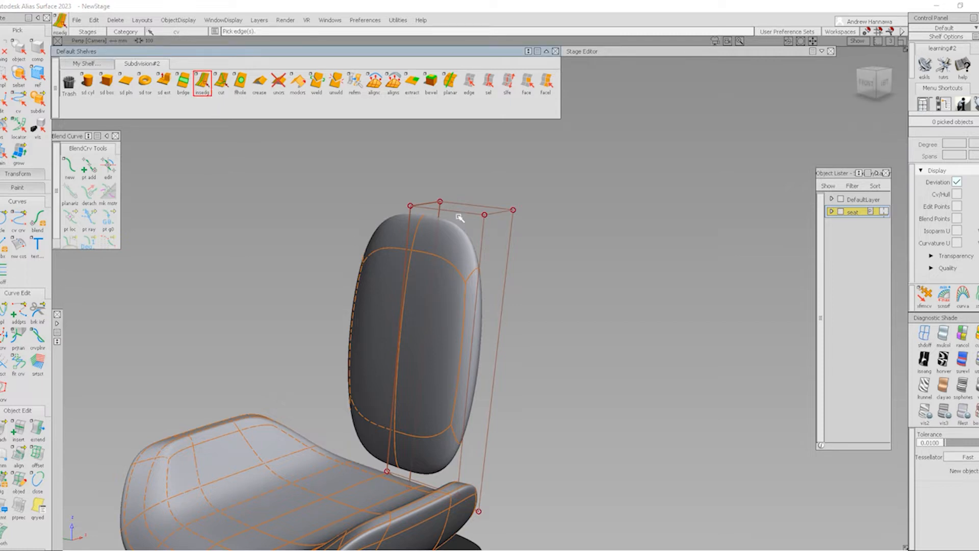
pyautogui.moveTo(458, 213); pyautogui.dragTo(443, 215)
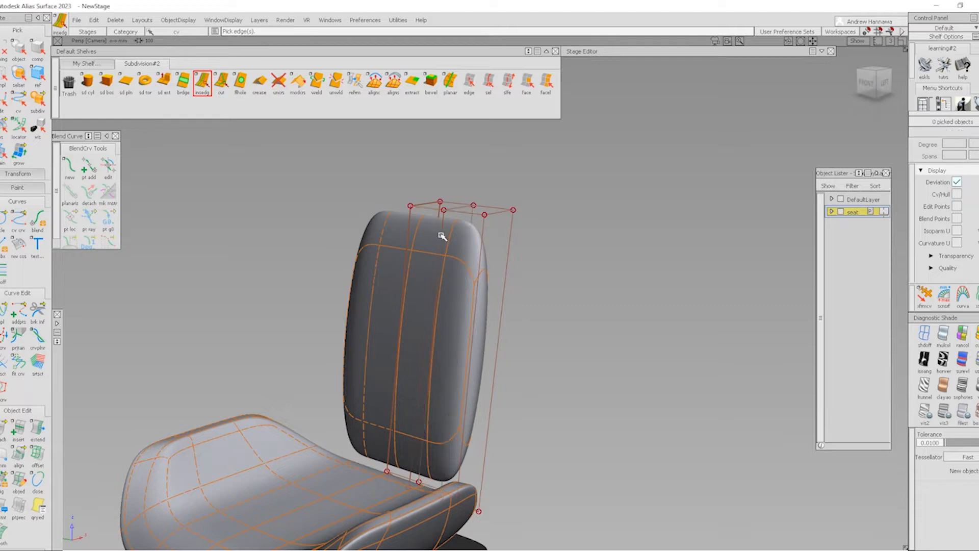
pyautogui.keyDown('alt'); pyautogui.keyDown('shift'); pyautogui.moveTo(383, 237); pyautogui.dragTo(426, 306); pyautogui.keyUp('shift'); pyautogui.keyUp('alt')
pyautogui.keyDown('alt'); pyautogui.keyDown('shift'); pyautogui.moveTo(472, 275); pyautogui.dragTo(262, 173); pyautogui.keyUp('shift'); pyautogui.keyUp('alt')
pyautogui.keyDown('ctrl'); pyautogui.keyDown('shift'); pyautogui.moveTo(397, 166); pyautogui.dragTo(422, 173); pyautogui.keyUp('shift'); pyautogui.keyUp('ctrl')
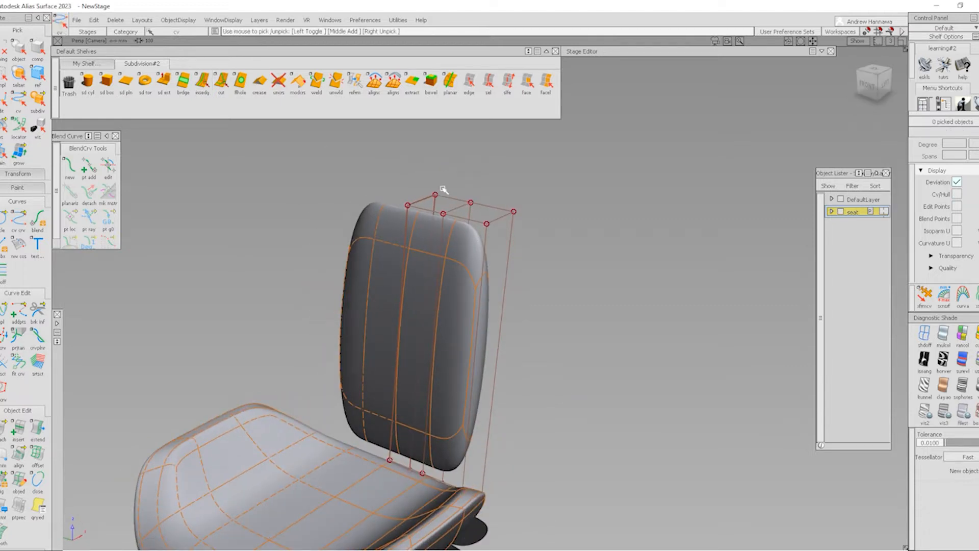
# - Insert a horizontal edge loop around the backrest slightly above its mid-height
pyautogui.click(204, 85)
pyautogui.click(503, 303)
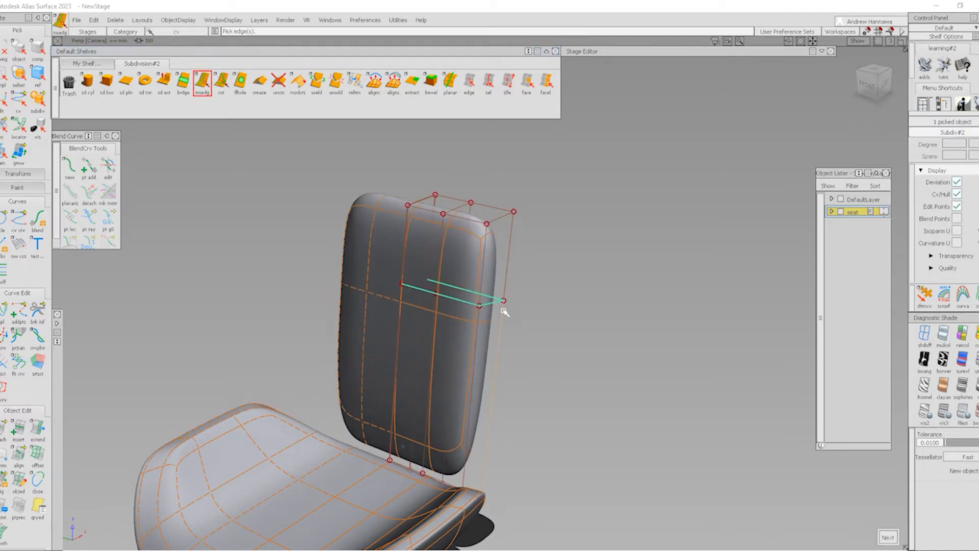
pyautogui.moveTo(493, 324); pyautogui.dragTo(497, 312)
pyautogui.press('space')
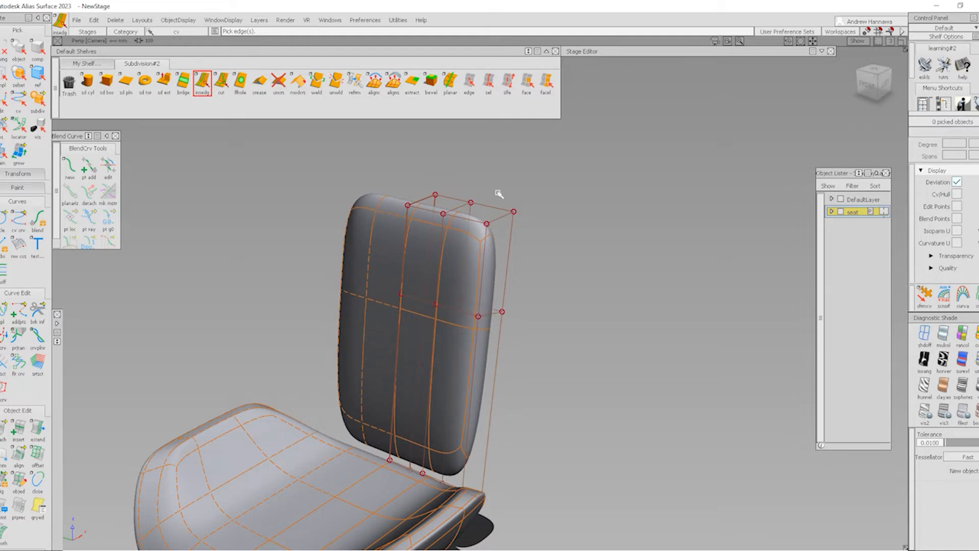
# - Extrude the backrest's lower side face outward and forward to form a side wing
pyautogui.click(527, 89)
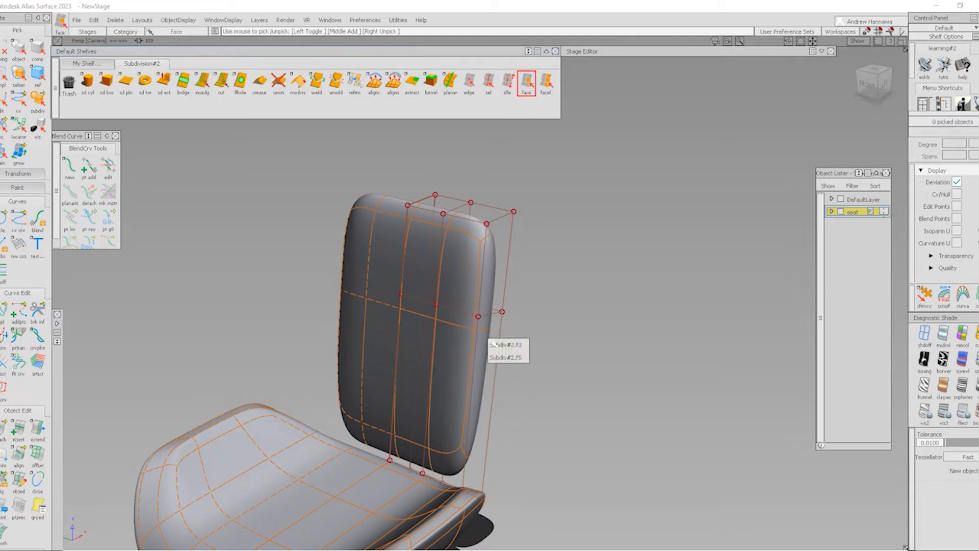
pyautogui.click(490, 339)
pyautogui.keyDown('alt'); pyautogui.keyDown('shift'); pyautogui.moveTo(494, 339); pyautogui.dragTo(530, 449); pyautogui.keyUp('shift'); pyautogui.keyUp('alt')
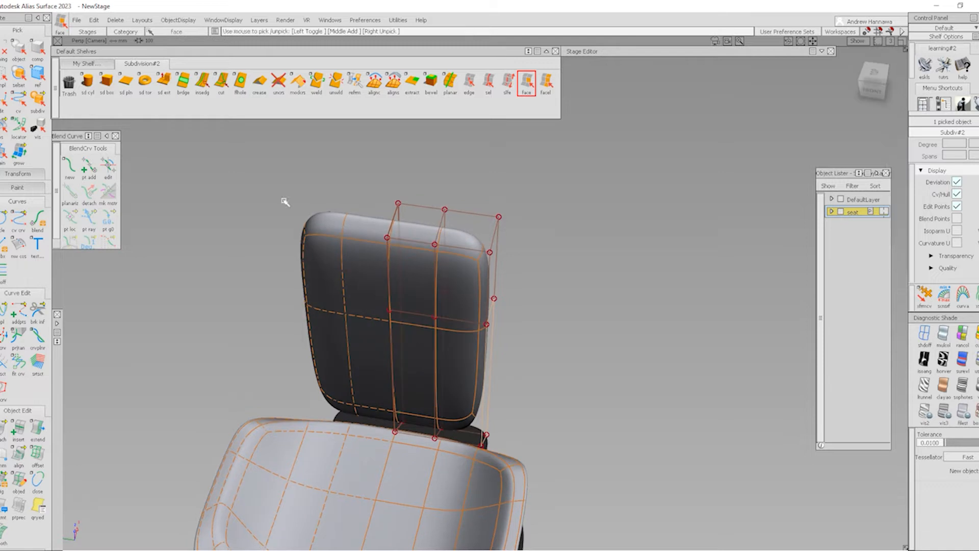
pyautogui.click(164, 83)
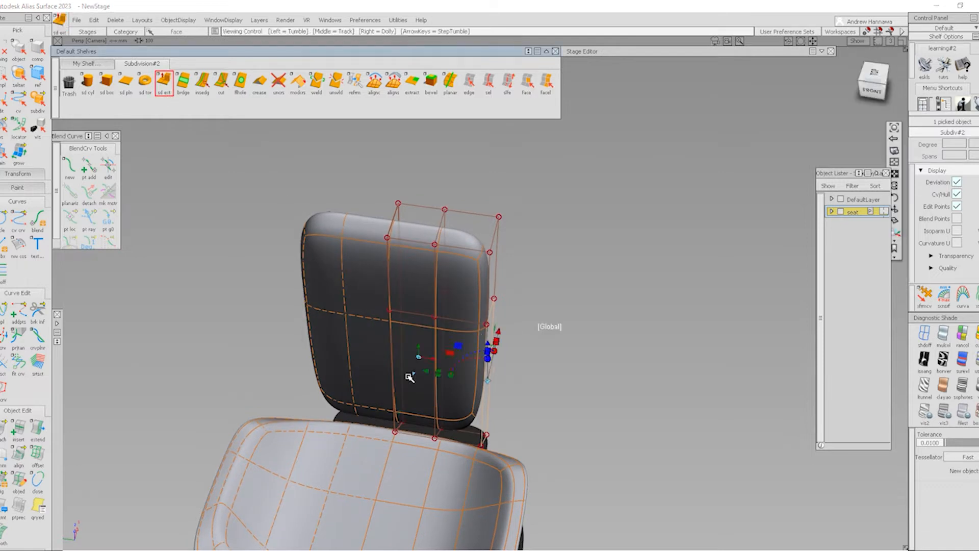
pyautogui.keyDown('alt'); pyautogui.keyDown('shift'); pyautogui.moveTo(407, 371); pyautogui.dragTo(476, 437); pyautogui.keyUp('shift'); pyautogui.keyUp('alt')
pyautogui.keyDown('alt'); pyautogui.keyDown('shift'); pyautogui.moveTo(338, 408); pyautogui.dragTo(649, 518); pyautogui.keyUp('shift'); pyautogui.keyUp('alt')
pyautogui.keyDown('ctrl'); pyautogui.keyDown('shift'); pyautogui.moveTo(649, 518); pyautogui.dragTo(649, 394); pyautogui.keyUp('shift'); pyautogui.keyUp('ctrl')
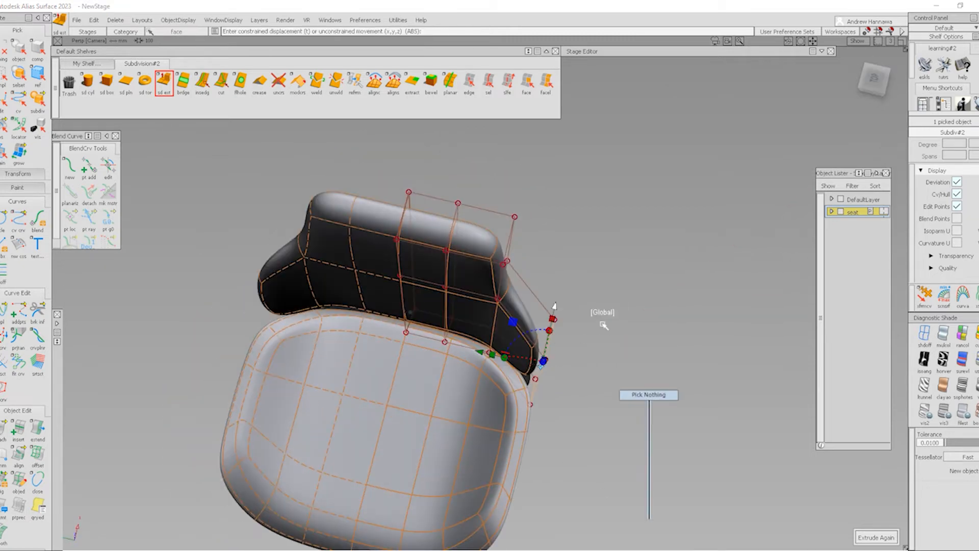
# - Move two outer CVs of the extruded side wing closer to their neighbours to thin its edge
pyautogui.click(873, 90)
pyautogui.keyDown('ctrl'); pyautogui.keyDown('shift'); pyautogui.moveTo(600, 427); pyautogui.dragTo(601, 361); pyautogui.keyUp('shift'); pyautogui.keyUp('ctrl')
pyautogui.keyDown('alt'); pyautogui.keyDown('shift'); pyautogui.moveTo(555, 297); pyautogui.dragTo(539, 380); pyautogui.keyUp('shift'); pyautogui.keyUp('alt')
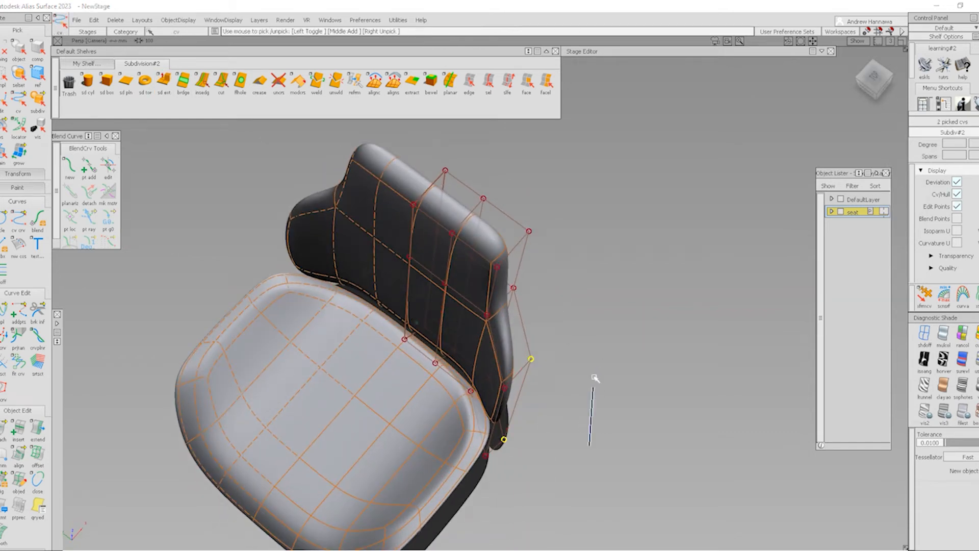
pyautogui.keyDown('ctrl'); pyautogui.keyDown('shift'); pyautogui.moveTo(595, 378); pyautogui.dragTo(594, 376, button='middle'); pyautogui.keyUp('shift'); pyautogui.keyUp('ctrl')
pyautogui.moveTo(596, 376); pyautogui.dragTo(548, 349)
# - Insert a horizontal edge loop around the backrest about midway between its shoulder line and bottom edge
pyautogui.keyDown('alt'); pyautogui.keyDown('shift'); pyautogui.moveTo(546, 337); pyautogui.dragTo(414, 229); pyautogui.keyUp('shift'); pyautogui.keyUp('alt')
pyautogui.keyDown('alt'); pyautogui.keyDown('shift'); pyautogui.moveTo(538, 285); pyautogui.dragTo(558, 287); pyautogui.keyUp('shift'); pyautogui.keyUp('alt')
pyautogui.keyDown('alt'); pyautogui.keyDown('shift'); pyautogui.moveTo(303, 358); pyautogui.dragTo(469, 431); pyautogui.keyUp('shift'); pyautogui.keyUp('alt')
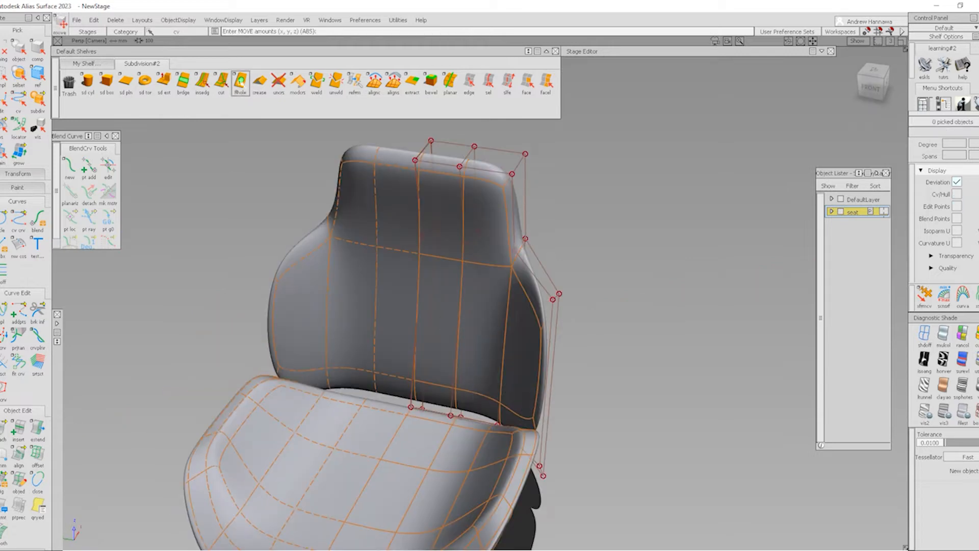
pyautogui.click(203, 87)
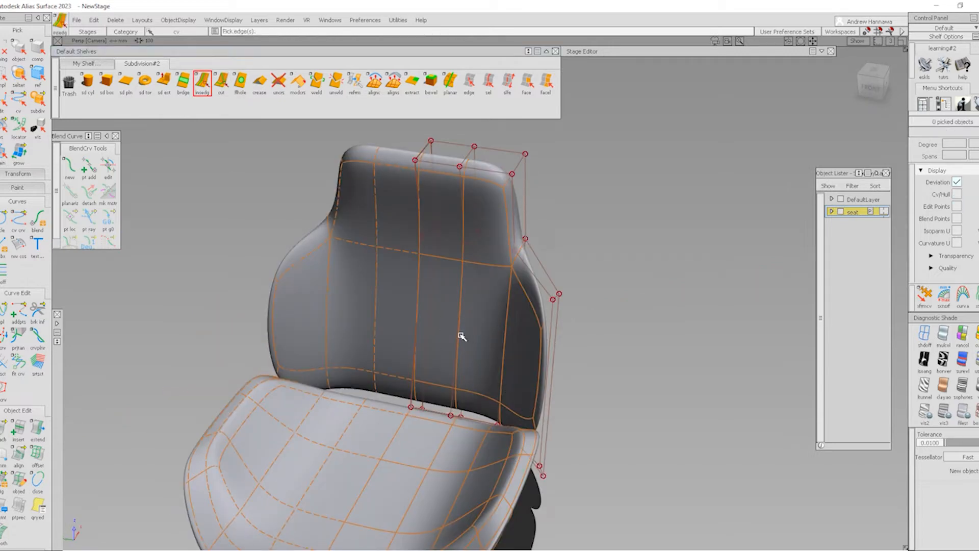
pyautogui.moveTo(459, 332); pyautogui.dragTo(457, 333)
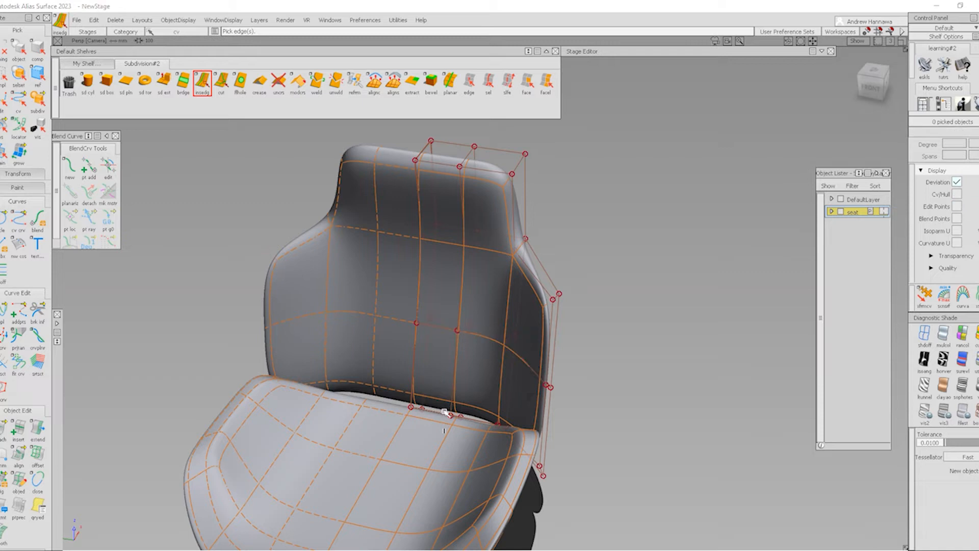
# - Move the front centreline CV of the new edge loop to adjust the curvature of the lower backrest
pyautogui.keyDown('alt'); pyautogui.keyDown('shift'); pyautogui.moveTo(442, 410); pyautogui.dragTo(432, 337); pyautogui.keyUp('shift'); pyautogui.keyUp('alt')
pyautogui.moveTo(405, 319); pyautogui.dragTo(427, 350)
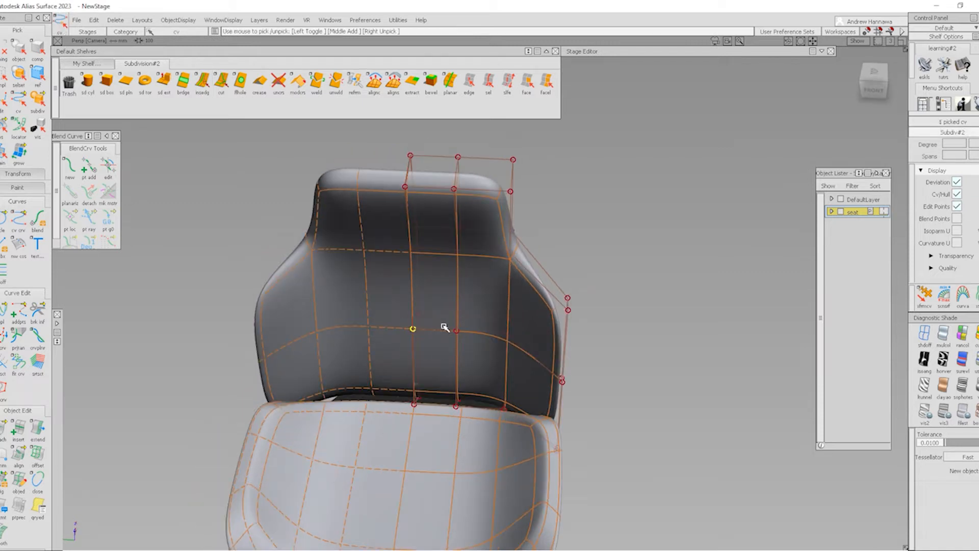
pyautogui.keyDown('ctrl'); pyautogui.keyDown('shift'); pyautogui.moveTo(603, 300); pyautogui.dragTo(641, 324); pyautogui.keyUp('shift'); pyautogui.keyUp('ctrl')
pyautogui.keyDown('alt'); pyautogui.keyDown('shift'); pyautogui.moveTo(531, 352); pyautogui.dragTo(755, 285); pyautogui.keyUp('shift'); pyautogui.keyUp('alt')
pyautogui.keyDown('ctrl'); pyautogui.keyDown('shift'); pyautogui.moveTo(586, 396); pyautogui.dragTo(530, 336); pyautogui.keyUp('shift'); pyautogui.keyUp('ctrl')
pyautogui.keyDown('alt'); pyautogui.keyDown('shift'); pyautogui.moveTo(505, 299); pyautogui.dragTo(376, 265); pyautogui.keyUp('shift'); pyautogui.keyUp('alt')
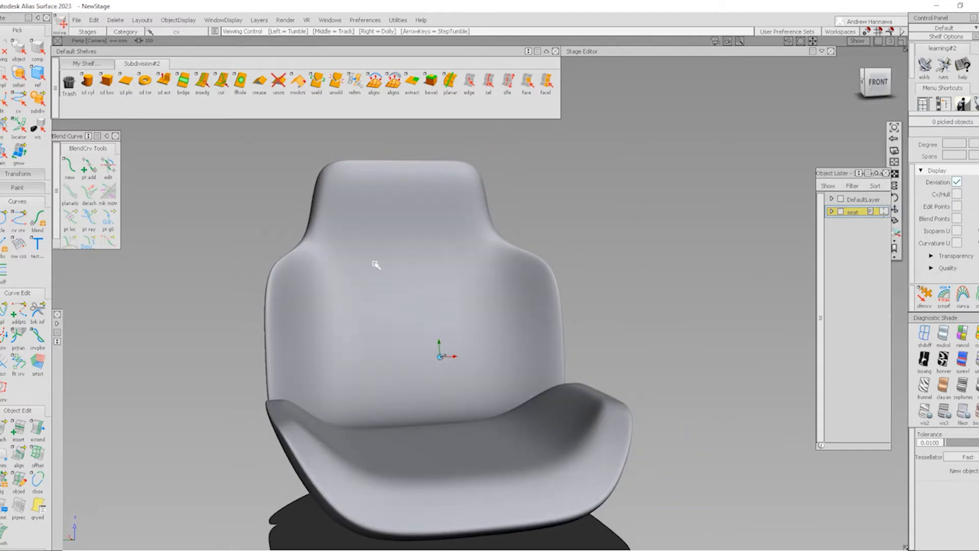
# - In front view, move the four outer top CVs of the backrest inward to taper it toward the head
pyautogui.click(873, 84)
pyautogui.keyDown('ctrl'); pyautogui.keyDown('shift'); pyautogui.moveTo(539, 382); pyautogui.dragTo(451, 246); pyautogui.keyUp('shift'); pyautogui.keyUp('ctrl')
pyautogui.keyDown('alt'); pyautogui.keyDown('shift'); pyautogui.moveTo(452, 247); pyautogui.dragTo(454, 271, button='middle'); pyautogui.keyUp('shift'); pyautogui.keyUp('alt')
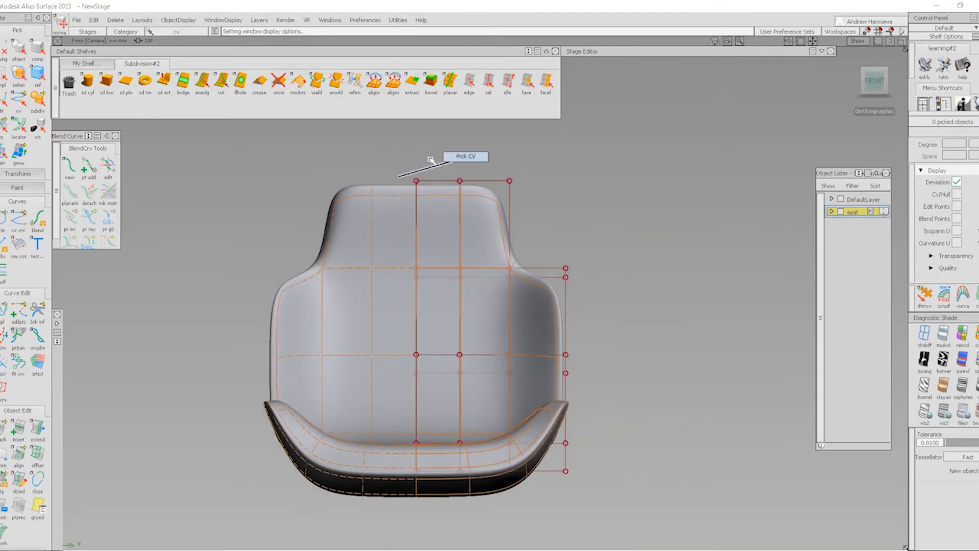
pyautogui.keyDown('ctrl'); pyautogui.keyDown('shift'); pyautogui.moveTo(431, 159); pyautogui.dragTo(433, 160); pyautogui.keyUp('shift'); pyautogui.keyUp('ctrl')
pyautogui.moveTo(432, 160); pyautogui.dragTo(566, 263)
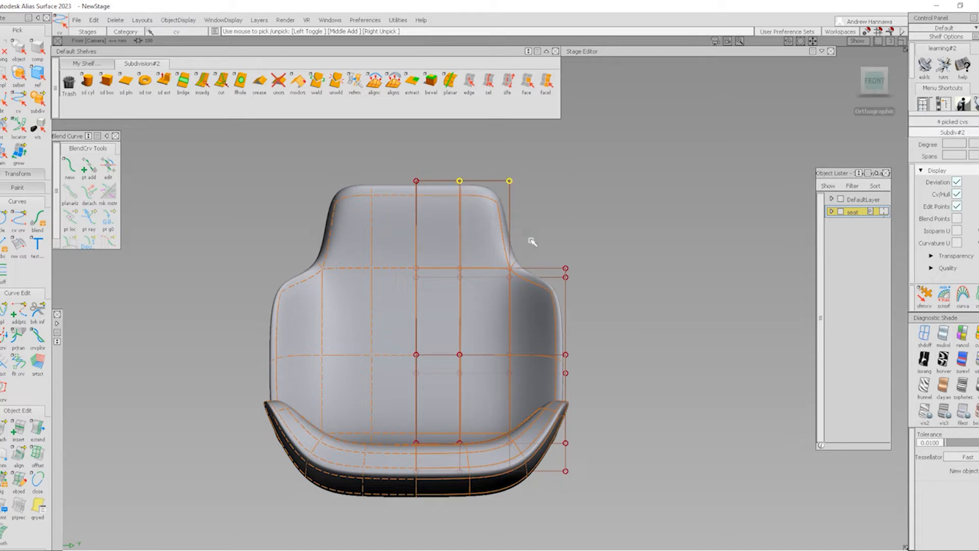
pyautogui.keyDown('ctrl'); pyautogui.keyDown('shift'); pyautogui.moveTo(531, 241); pyautogui.dragTo(557, 197, button='middle'); pyautogui.keyUp('shift'); pyautogui.keyUp('ctrl')
# - Raise the backrest's top CVs and position the outer corner pair inward and slightly below the centre ones to round the top
pyautogui.moveTo(501, 238)
pyautogui.keyDown('ctrl'); pyautogui.keyDown('shift'); pyautogui.mouseDown()
pyautogui.moveTo(414, 169)
pyautogui.moveTo(454, 203)
pyautogui.mouseUp(); pyautogui.keyUp('shift'); pyautogui.keyUp('ctrl')
pyautogui.moveTo(548, 216); pyautogui.dragTo(547, 173, button='right')
pyautogui.keyDown('ctrl'); pyautogui.keyDown('shift'); pyautogui.moveTo(527, 209); pyautogui.dragTo(472, 209); pyautogui.keyUp('shift'); pyautogui.keyUp('ctrl')
pyautogui.moveTo(437, 166)
pyautogui.keyDown('ctrl'); pyautogui.keyDown('shift'); pyautogui.mouseDown()
pyautogui.moveTo(493, 166)
pyautogui.moveTo(478, 185)
pyautogui.mouseUp(); pyautogui.keyUp('shift'); pyautogui.keyUp('ctrl')
pyautogui.keyDown('ctrl'); pyautogui.keyDown('shift'); pyautogui.moveTo(539, 237); pyautogui.dragTo(539, 206, button='middle'); pyautogui.keyUp('shift'); pyautogui.keyUp('ctrl')
pyautogui.moveTo(541, 215); pyautogui.dragTo(541, 179, button='right')
pyautogui.moveTo(539, 190); pyautogui.dragTo(517, 189, button='middle')
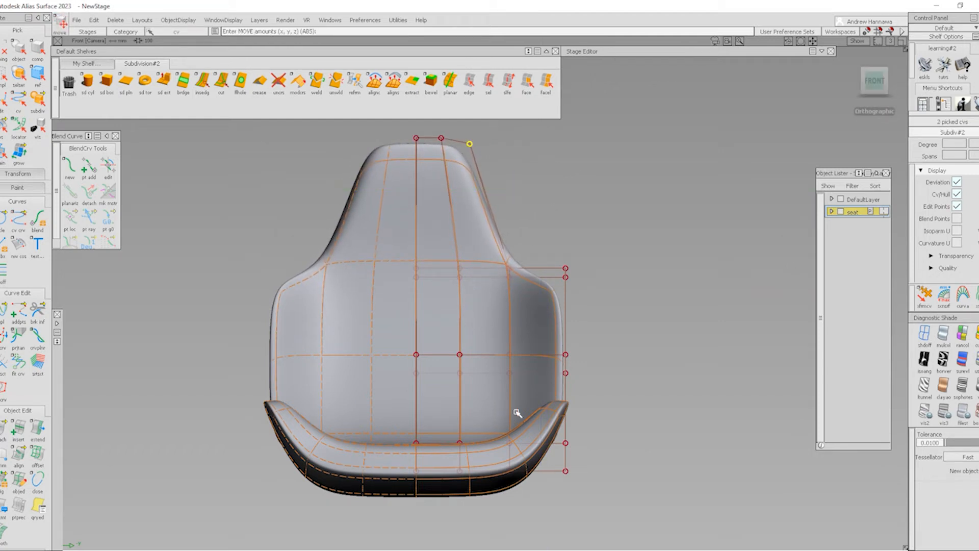
# - Raise the row of inner CVs at the backrest's shoulder level slightly
pyautogui.keyDown('ctrl'); pyautogui.keyDown('shift'); pyautogui.moveTo(521, 265); pyautogui.dragTo(514, 256); pyautogui.keyUp('shift'); pyautogui.keyUp('ctrl')
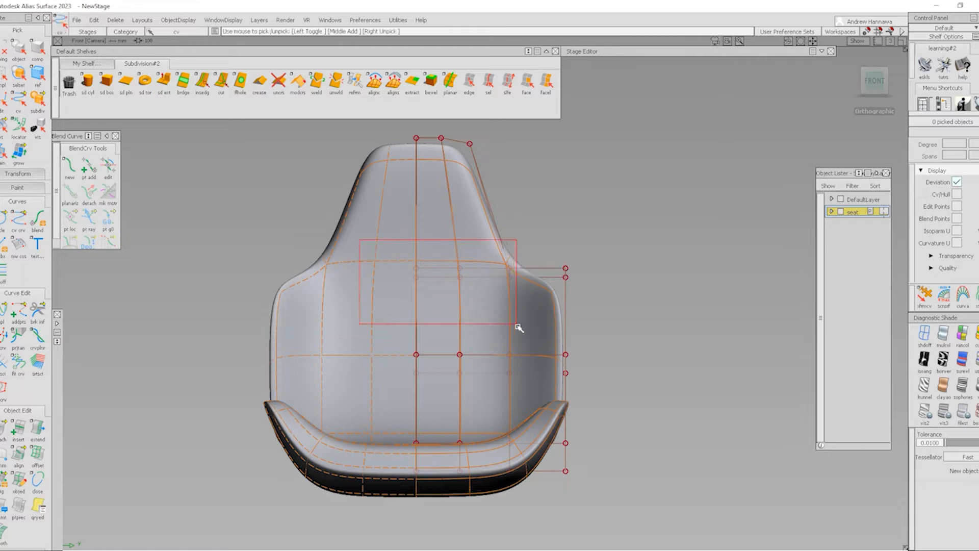
pyautogui.moveTo(517, 325); pyautogui.dragTo(517, 324)
pyautogui.keyDown('ctrl'); pyautogui.keyDown('shift'); pyautogui.moveTo(560, 294); pyautogui.dragTo(560, 266, button='middle'); pyautogui.keyUp('shift'); pyautogui.keyUp('ctrl')
pyautogui.moveTo(638, 296); pyautogui.dragTo(637, 284, button='right')
# - Lower the two upper outer CVs of the side wing and move them inward by about 27 units
pyautogui.moveTo(576, 263); pyautogui.dragTo(557, 285)
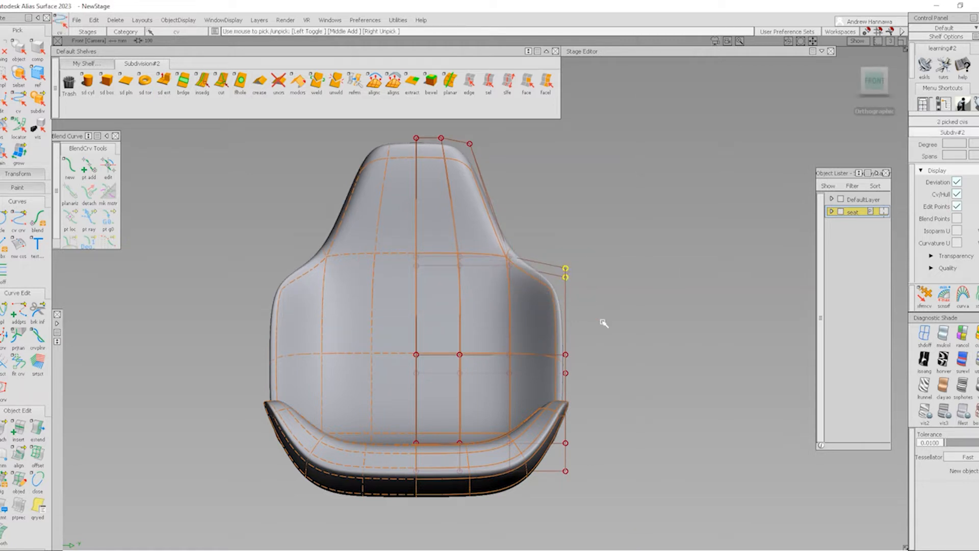
pyautogui.moveTo(620, 292); pyautogui.dragTo(620, 310, button='right')
pyautogui.moveTo(612, 311); pyautogui.dragTo(611, 312, button='middle')
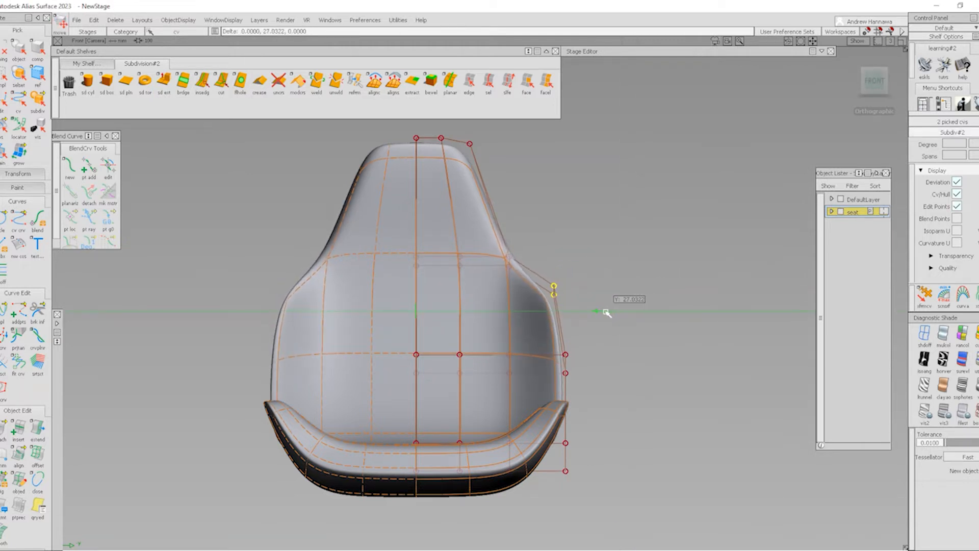
# - Raise the side wing's two bottom outer CVs in front view and lift the front one of them further
pyautogui.keyDown('alt'); pyautogui.keyDown('shift'); pyautogui.moveTo(611, 312); pyautogui.dragTo(485, 421); pyautogui.keyUp('shift'); pyautogui.keyUp('alt')
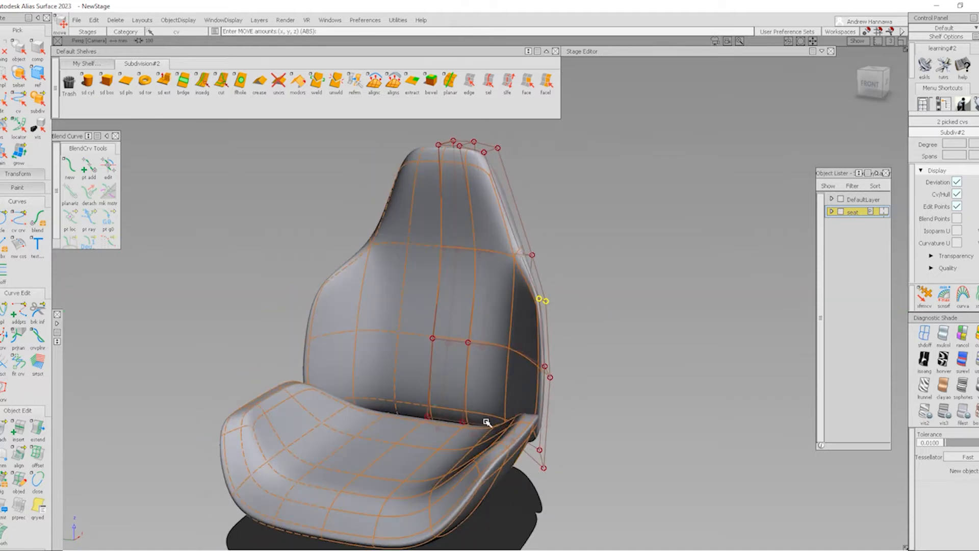
pyautogui.keyDown('ctrl'); pyautogui.keyDown('shift'); pyautogui.moveTo(553, 480); pyautogui.dragTo(553, 398); pyautogui.keyUp('shift'); pyautogui.keyUp('ctrl')
pyautogui.keyDown('ctrl'); pyautogui.keyDown('shift'); pyautogui.moveTo(477, 462); pyautogui.dragTo(566, 485); pyautogui.keyUp('shift'); pyautogui.keyUp('ctrl')
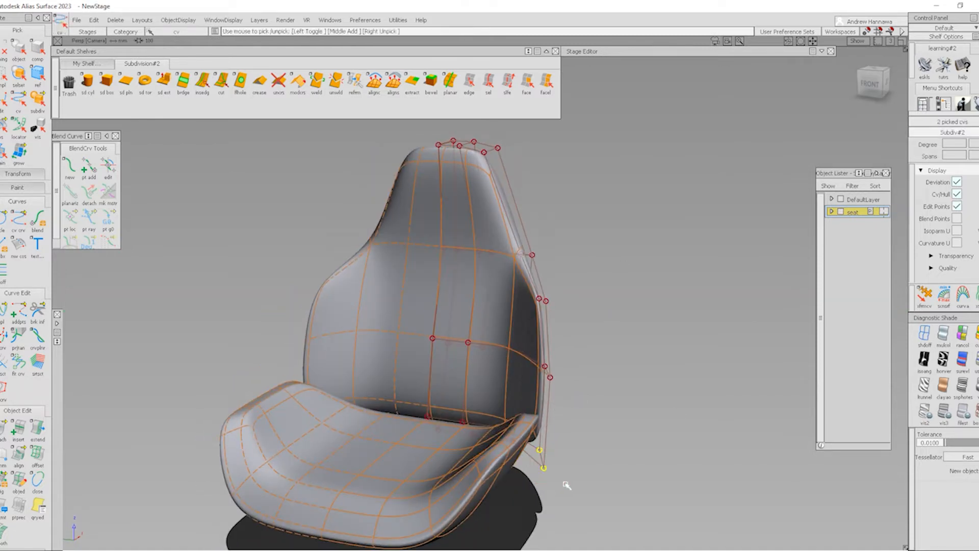
pyautogui.click(871, 84)
pyautogui.keyDown('ctrl'); pyautogui.keyDown('shift'); pyautogui.moveTo(604, 482); pyautogui.dragTo(605, 443, button='middle'); pyautogui.keyUp('shift'); pyautogui.keyUp('ctrl')
pyautogui.moveTo(645, 492); pyautogui.dragTo(647, 386, button='right')
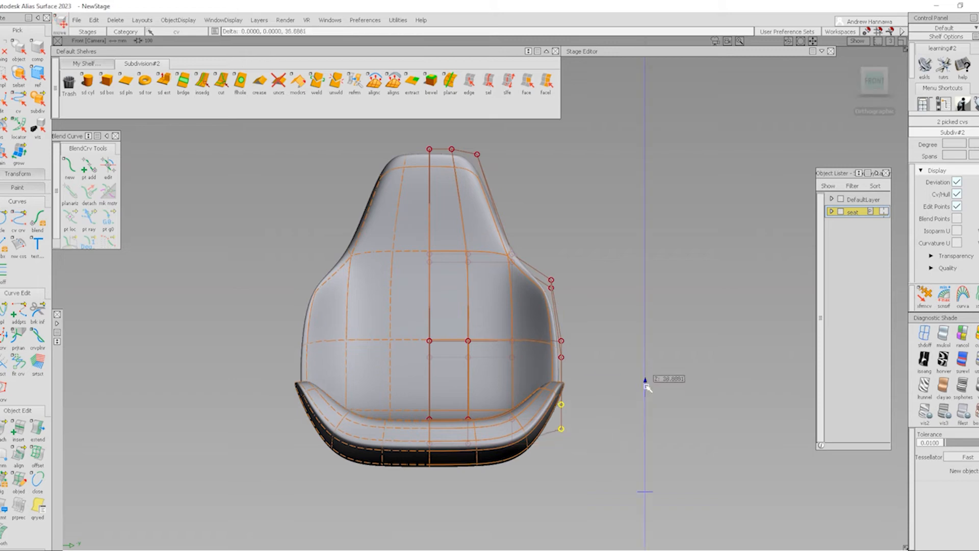
pyautogui.keyDown('alt'); pyautogui.keyDown('shift'); pyautogui.moveTo(641, 367); pyautogui.dragTo(490, 428); pyautogui.keyUp('shift'); pyautogui.keyUp('alt')
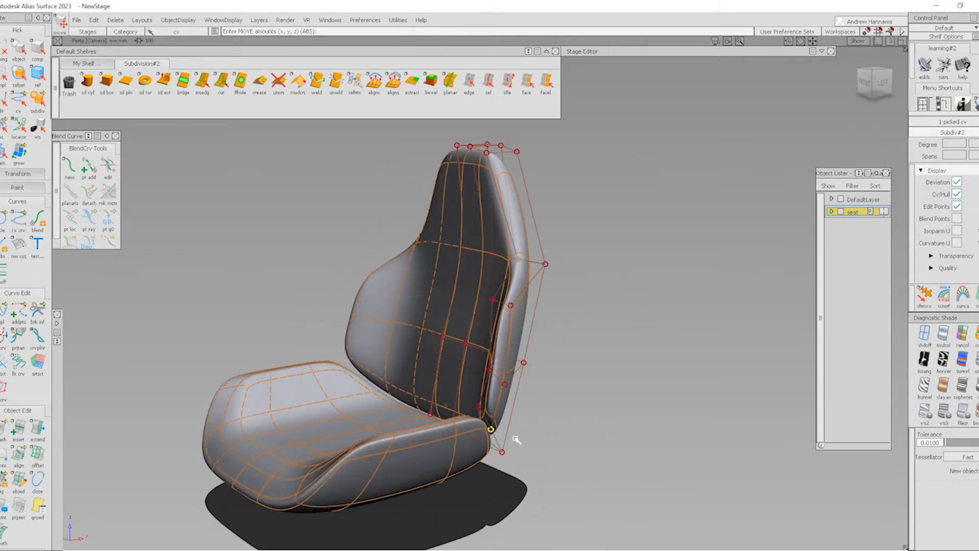
pyautogui.moveTo(516, 440); pyautogui.dragTo(588, 428, button='right')
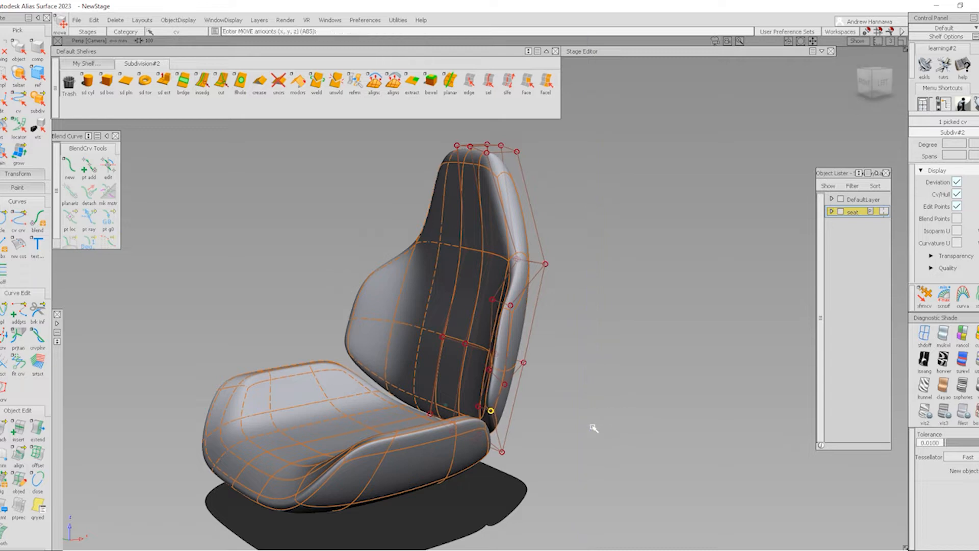
# - In front view, raise the 12 CVs of the upper backrest by about 72 units to make it taller
pyautogui.keyDown('alt'); pyautogui.keyDown('shift'); pyautogui.moveTo(593, 428); pyautogui.dragTo(525, 450); pyautogui.keyUp('shift'); pyautogui.keyUp('alt')
pyautogui.keyDown('ctrl'); pyautogui.keyDown('shift'); pyautogui.moveTo(524, 450); pyautogui.dragTo(598, 266, button='right'); pyautogui.keyUp('shift'); pyautogui.keyUp('ctrl')
pyautogui.click(871, 86)
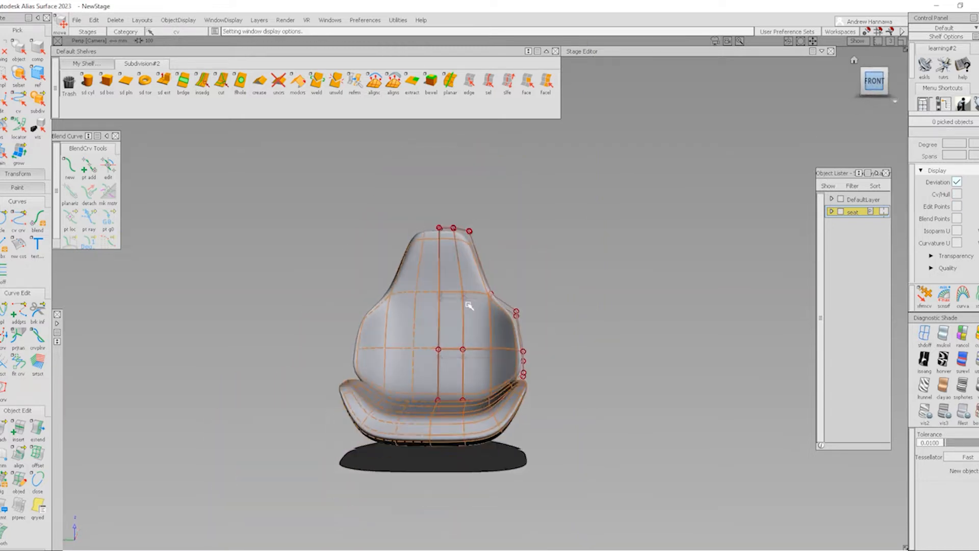
pyautogui.moveTo(407, 169); pyautogui.dragTo(484, 280)
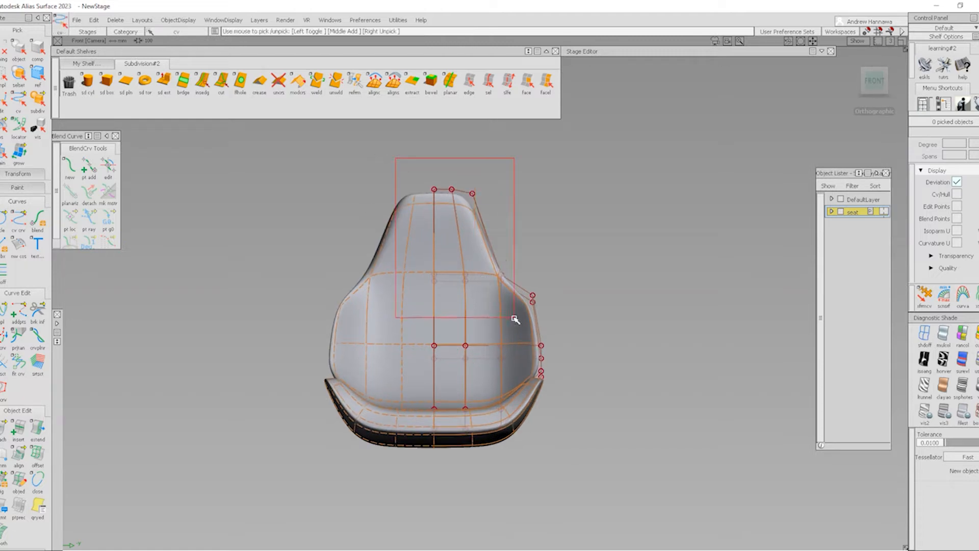
pyautogui.moveTo(515, 319); pyautogui.dragTo(515, 319)
pyautogui.press('m')
pyautogui.moveTo(560, 295); pyautogui.dragTo(578, 277)
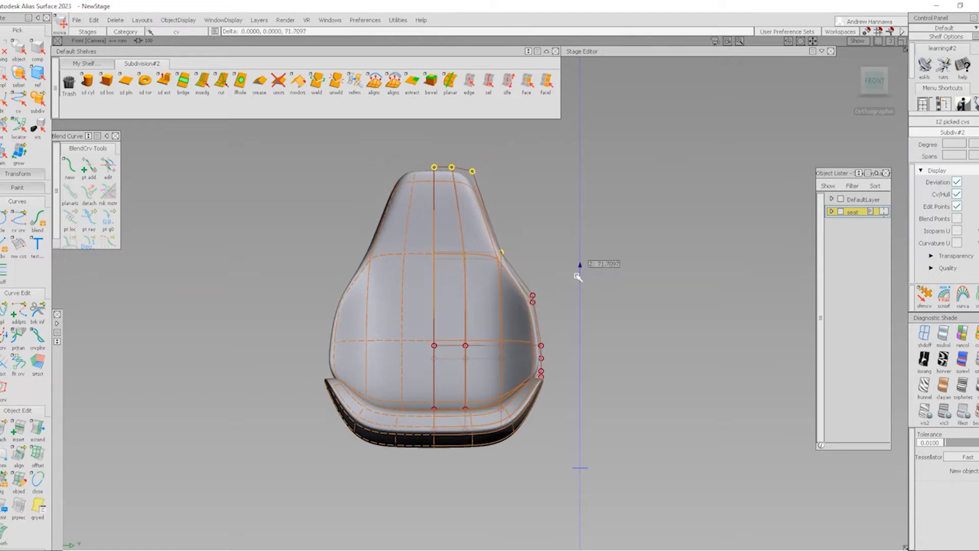
pyautogui.press('Escape')
# - Insert a horizontal edge loop around the backrest's neck, just above the shoulder line
pyautogui.moveTo(401, 225); pyautogui.dragTo(471, 244)
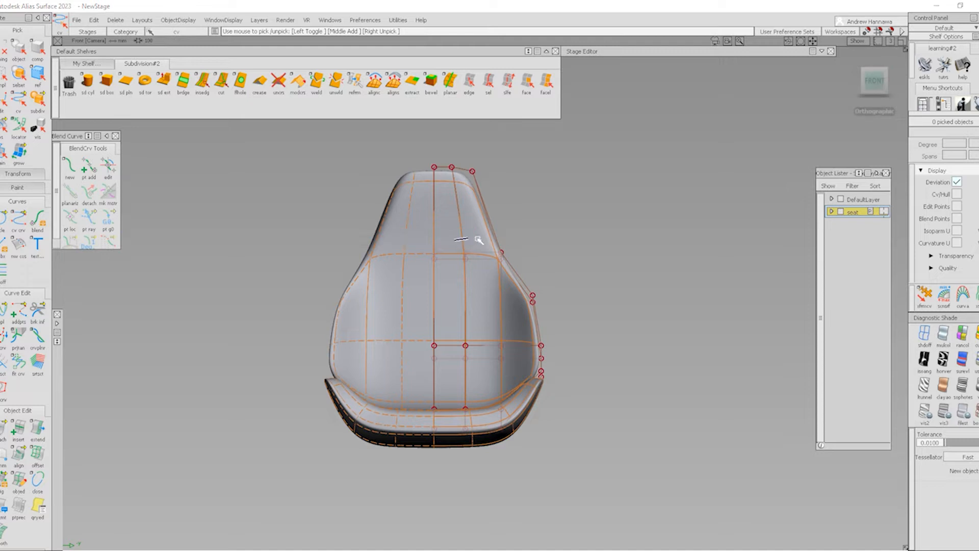
pyautogui.moveTo(550, 243); pyautogui.dragTo(545, 246)
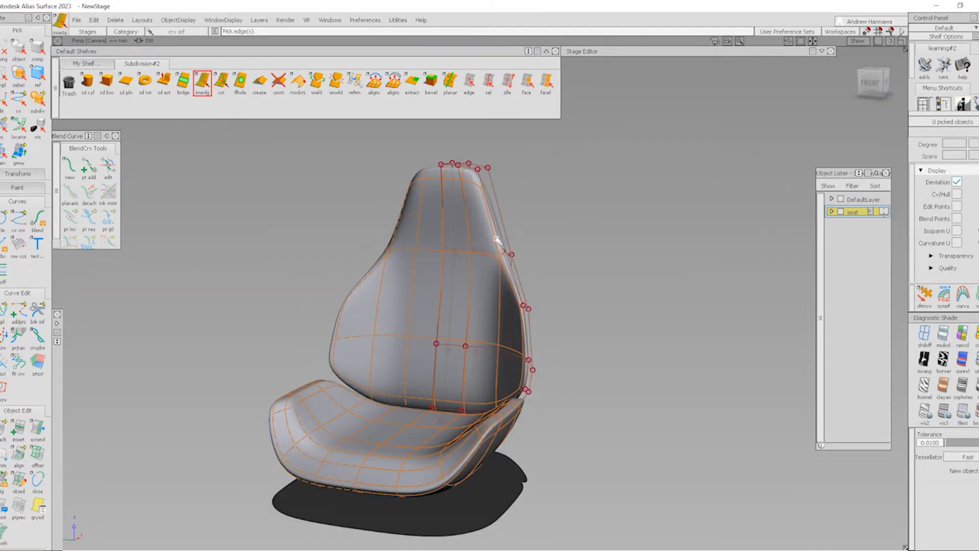
pyautogui.moveTo(496, 240); pyautogui.dragTo(503, 234)
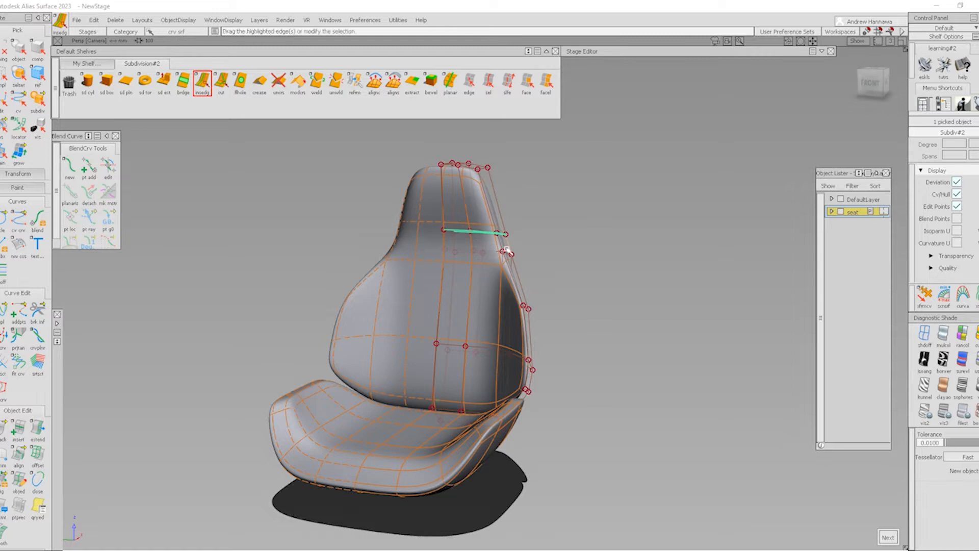
pyautogui.keyDown('ctrl'); pyautogui.keyDown('shift'); pyautogui.moveTo(463, 375); pyautogui.dragTo(472, 284); pyautogui.keyUp('shift'); pyautogui.keyUp('ctrl')
pyautogui.keyDown('ctrl'); pyautogui.keyDown('shift'); pyautogui.moveTo(481, 275); pyautogui.dragTo(535, 316, button='right'); pyautogui.keyUp('shift'); pyautogui.keyUp('ctrl')
# - In side view, move the rear top CVs forward and adjust the three front top CVs to thin the headrest profile
pyautogui.keyDown('alt'); pyautogui.keyDown('shift'); pyautogui.moveTo(536, 317); pyautogui.dragTo(421, 260); pyautogui.keyUp('shift'); pyautogui.keyUp('alt')
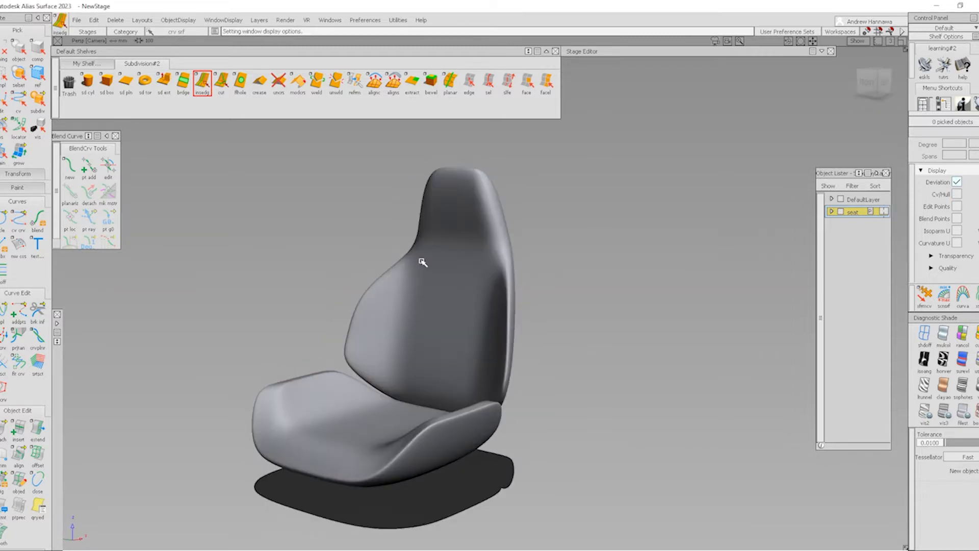
pyautogui.keyDown('ctrl'); pyautogui.keyDown('shift'); pyautogui.moveTo(422, 260); pyautogui.dragTo(488, 260, button='right'); pyautogui.keyUp('shift'); pyautogui.keyUp('ctrl')
pyautogui.keyDown('alt'); pyautogui.keyDown('shift'); pyautogui.moveTo(489, 261); pyautogui.dragTo(500, 330); pyautogui.keyUp('shift'); pyautogui.keyUp('alt')
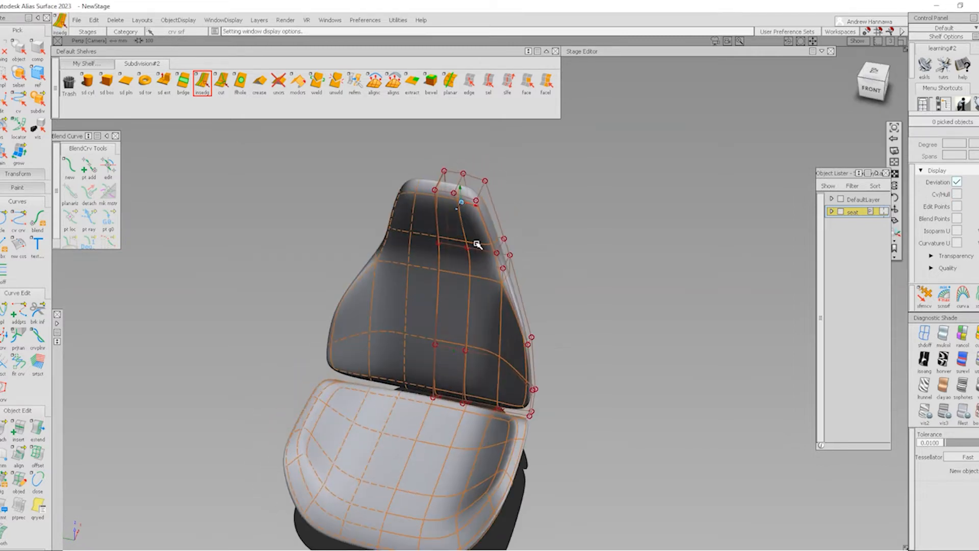
pyautogui.keyDown('alt'); pyautogui.keyDown('shift'); pyautogui.moveTo(477, 244); pyautogui.dragTo(207, 188); pyautogui.keyUp('shift'); pyautogui.keyUp('alt')
pyautogui.click(876, 82)
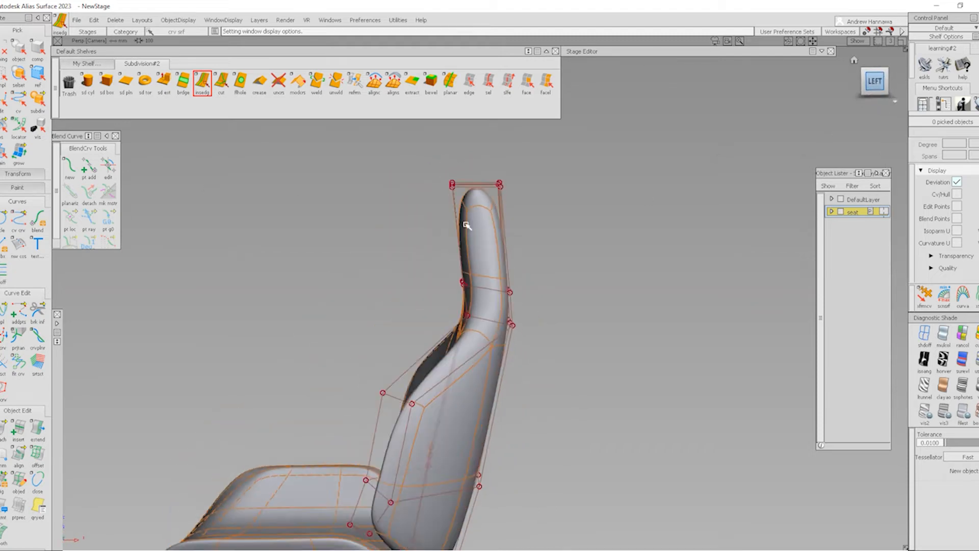
pyautogui.keyDown('ctrl'); pyautogui.keyDown('shift'); pyautogui.moveTo(465, 223); pyautogui.dragTo(513, 201); pyautogui.keyUp('shift'); pyautogui.keyUp('ctrl')
pyautogui.keyDown('ctrl'); pyautogui.keyDown('shift'); pyautogui.moveTo(564, 267); pyautogui.dragTo(542, 193, button='middle'); pyautogui.keyUp('shift'); pyautogui.keyUp('ctrl')
pyautogui.keyDown('ctrl'); pyautogui.keyDown('shift'); pyautogui.moveTo(421, 168); pyautogui.dragTo(460, 220); pyautogui.keyUp('shift'); pyautogui.keyUp('ctrl')
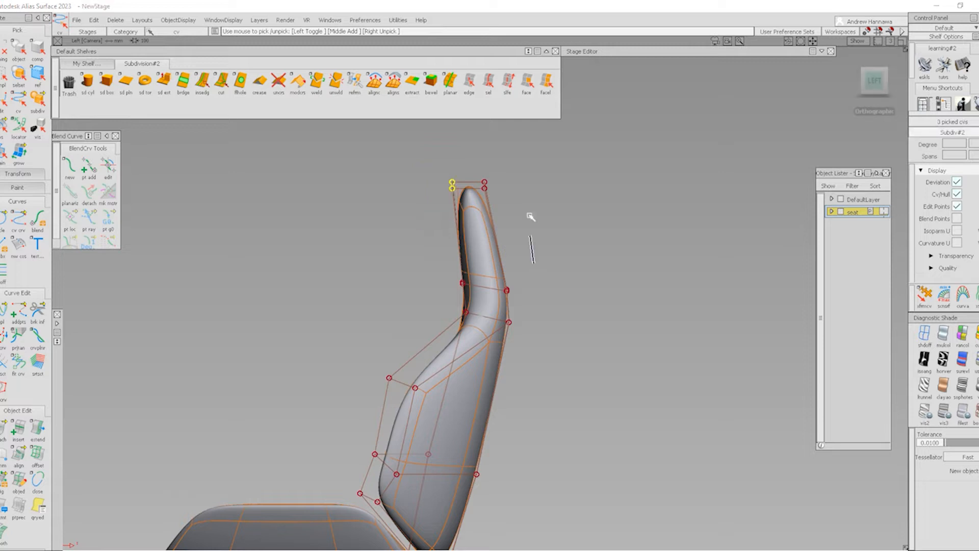
pyautogui.moveTo(531, 214); pyautogui.dragTo(534, 203, button='middle')
# - Insert an edge loop along the front rim of the backrest's side to sharpen its outline
pyautogui.keyDown('alt'); pyautogui.keyDown('shift'); pyautogui.moveTo(469, 201); pyautogui.dragTo(644, 311); pyautogui.keyUp('shift'); pyautogui.keyUp('alt')
pyautogui.keyDown('ctrl'); pyautogui.keyDown('shift'); pyautogui.moveTo(537, 407); pyautogui.dragTo(500, 132); pyautogui.keyUp('shift'); pyautogui.keyUp('ctrl')
pyautogui.click(202, 80)
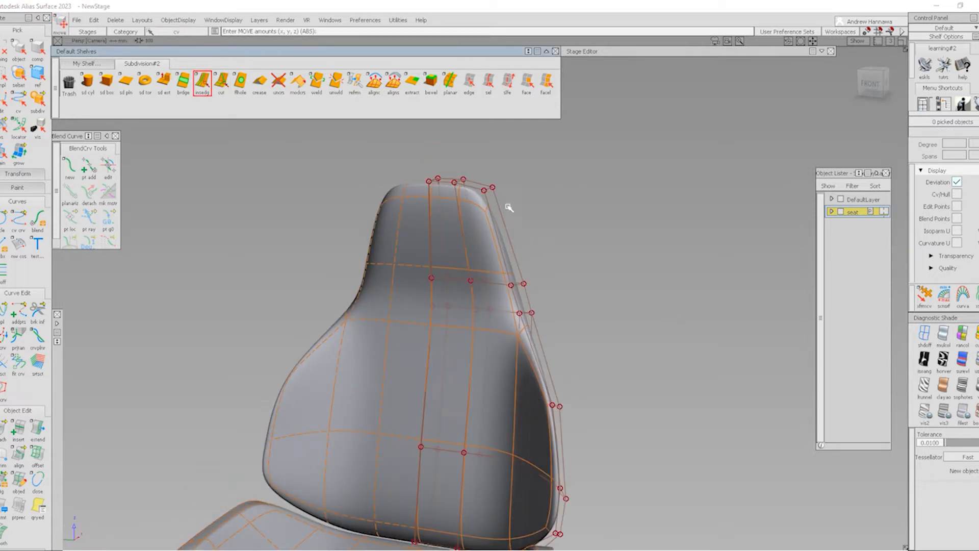
pyautogui.keyDown('alt'); pyautogui.keyDown('shift'); pyautogui.moveTo(509, 204); pyautogui.dragTo(506, 238); pyautogui.keyUp('shift'); pyautogui.keyUp('alt')
pyautogui.click(488, 191)
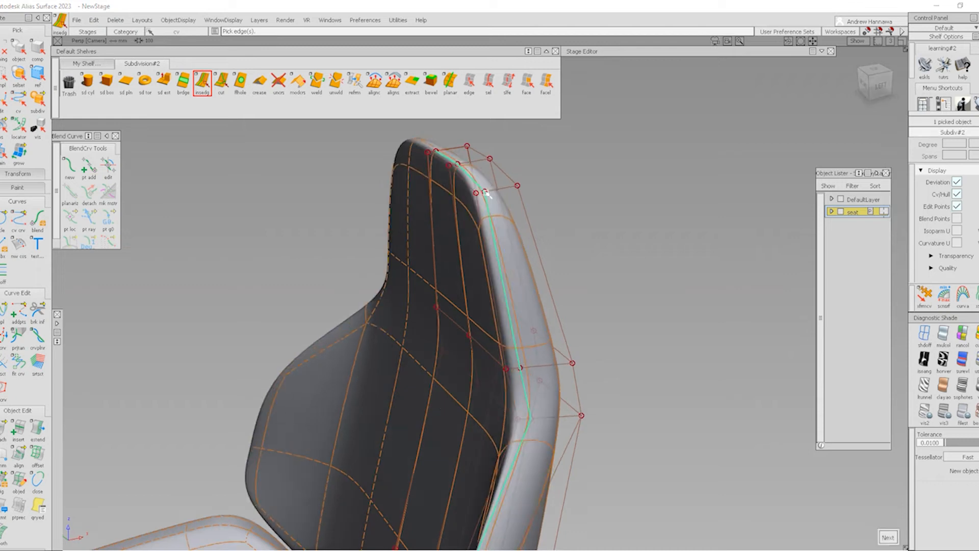
pyautogui.keyDown('alt'); pyautogui.keyDown('shift'); pyautogui.moveTo(538, 321); pyautogui.dragTo(496, 240, button='right'); pyautogui.keyUp('shift'); pyautogui.keyUp('alt')
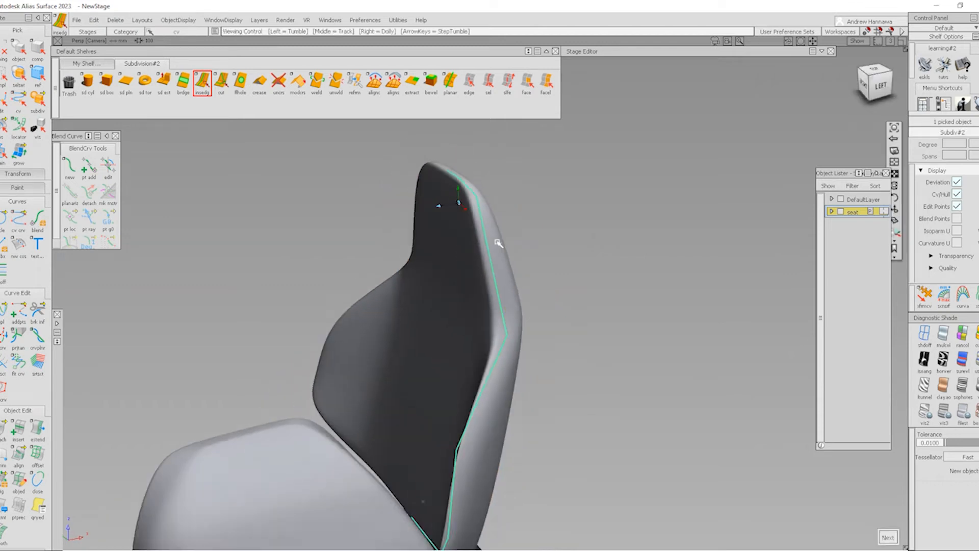
pyautogui.keyDown('alt'); pyautogui.keyDown('shift'); pyautogui.moveTo(496, 240); pyautogui.dragTo(467, 286); pyautogui.keyUp('shift'); pyautogui.keyUp('alt')
pyautogui.keyDown('alt'); pyautogui.keyDown('shift'); pyautogui.moveTo(468, 286); pyautogui.dragTo(449, 306, button='right'); pyautogui.keyUp('shift'); pyautogui.keyUp('alt')
pyautogui.keyDown('alt'); pyautogui.keyDown('shift'); pyautogui.moveTo(448, 306); pyautogui.dragTo(734, 334); pyautogui.keyUp('shift'); pyautogui.keyUp('alt')
pyautogui.keyDown('ctrl'); pyautogui.keyDown('shift'); pyautogui.moveTo(533, 340); pyautogui.dragTo(481, 324, button='right'); pyautogui.keyUp('shift'); pyautogui.keyUp('ctrl')
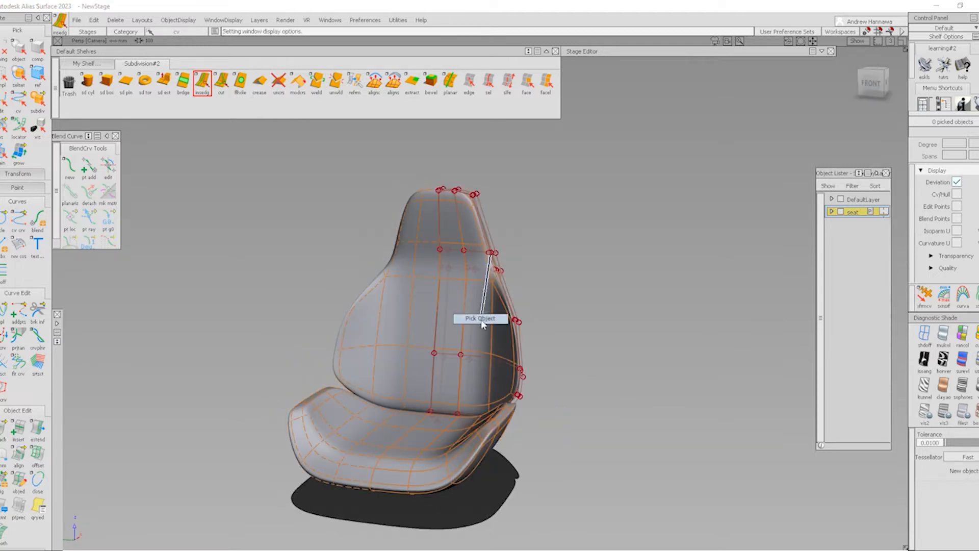
# - Turn on Box Mode shading to display the backrest's control mesh
pyautogui.keyDown('ctrl'); pyautogui.keyDown('shift'); pyautogui.moveTo(543, 503); pyautogui.dragTo(544, 372); pyautogui.keyUp('shift'); pyautogui.keyUp('ctrl')
pyautogui.keyDown('alt'); pyautogui.keyDown('shift'); pyautogui.moveTo(531, 444); pyautogui.dragTo(601, 418, button='right'); pyautogui.keyUp('shift'); pyautogui.keyUp('alt')
pyautogui.keyDown('alt'); pyautogui.keyDown('shift'); pyautogui.moveTo(601, 418); pyautogui.dragTo(398, 399); pyautogui.keyUp('shift'); pyautogui.keyUp('alt')
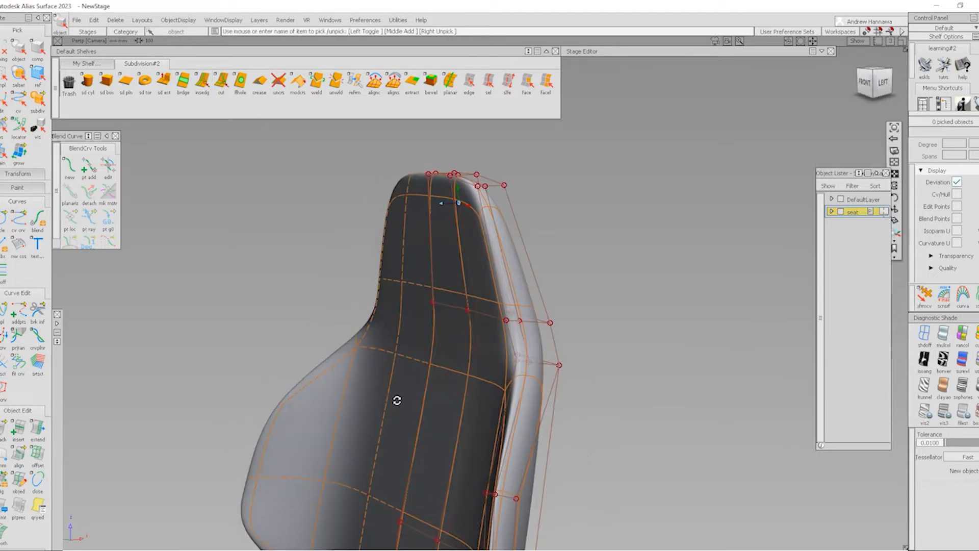
pyautogui.keyDown('alt'); pyautogui.keyDown('shift'); pyautogui.moveTo(398, 399); pyautogui.dragTo(515, 343, button='right'); pyautogui.keyUp('shift'); pyautogui.keyUp('alt')
pyautogui.keyDown('alt'); pyautogui.keyDown('shift'); pyautogui.moveTo(516, 343); pyautogui.dragTo(510, 492); pyautogui.keyUp('shift'); pyautogui.keyUp('alt')
pyautogui.keyDown('alt'); pyautogui.keyDown('shift'); pyautogui.moveTo(510, 493); pyautogui.dragTo(510, 452, button='middle'); pyautogui.keyUp('shift'); pyautogui.keyUp('alt')
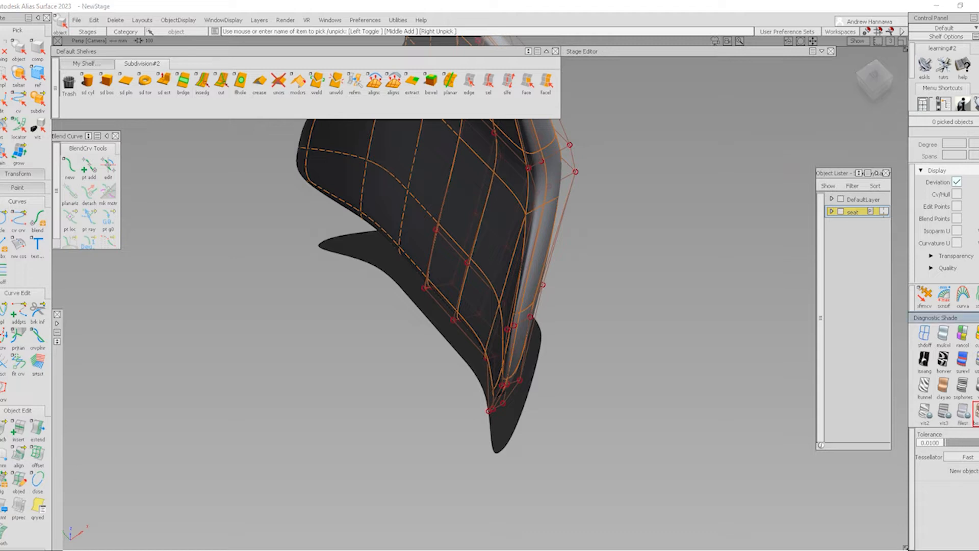
pyautogui.click(974, 412)
# - Move the three outer CVs one row above the side wing's bottom corner forward by about 13 units along X
pyautogui.keyDown('alt'); pyautogui.keyDown('shift'); pyautogui.moveTo(479, 371); pyautogui.dragTo(524, 424, button='right'); pyautogui.keyUp('shift'); pyautogui.keyUp('alt')
pyautogui.keyDown('alt'); pyautogui.keyDown('shift'); pyautogui.moveTo(524, 424); pyautogui.dragTo(528, 194); pyautogui.keyUp('shift'); pyautogui.keyUp('alt')
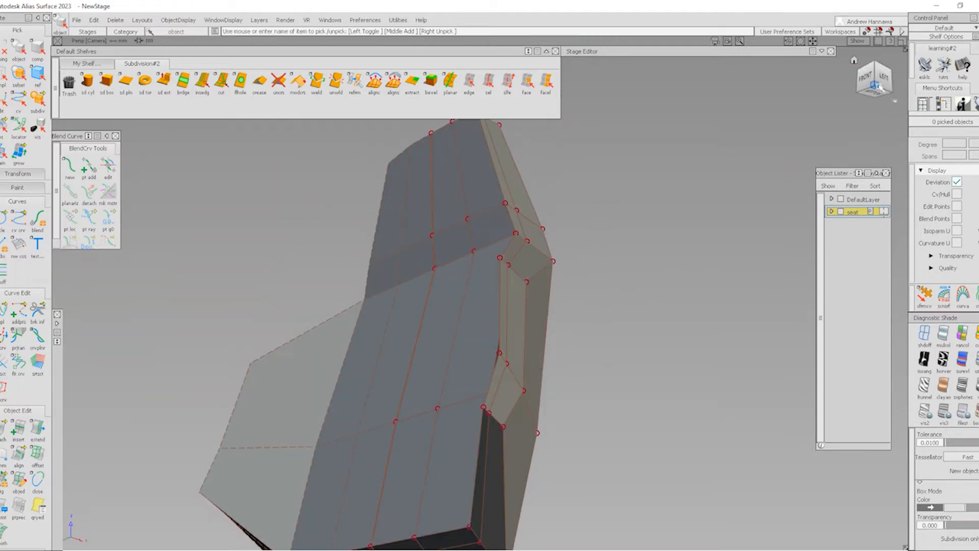
pyautogui.keyDown('alt'); pyautogui.keyDown('shift'); pyautogui.moveTo(754, 263); pyautogui.dragTo(641, 477); pyautogui.keyUp('shift'); pyautogui.keyUp('alt')
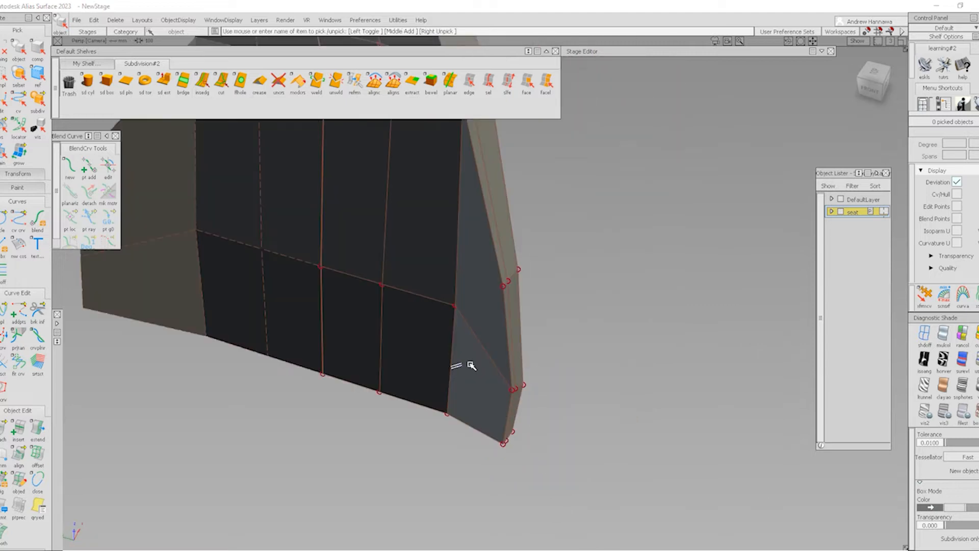
pyautogui.moveTo(482, 372); pyautogui.dragTo(569, 403)
pyautogui.keyDown('ctrl'); pyautogui.keyDown('shift'); pyautogui.moveTo(582, 444); pyautogui.dragTo(579, 388, button='middle'); pyautogui.keyUp('shift'); pyautogui.keyUp('ctrl')
pyautogui.keyDown('alt'); pyautogui.keyDown('shift'); pyautogui.moveTo(579, 397); pyautogui.dragTo(548, 414); pyautogui.keyUp('shift'); pyautogui.keyUp('alt')
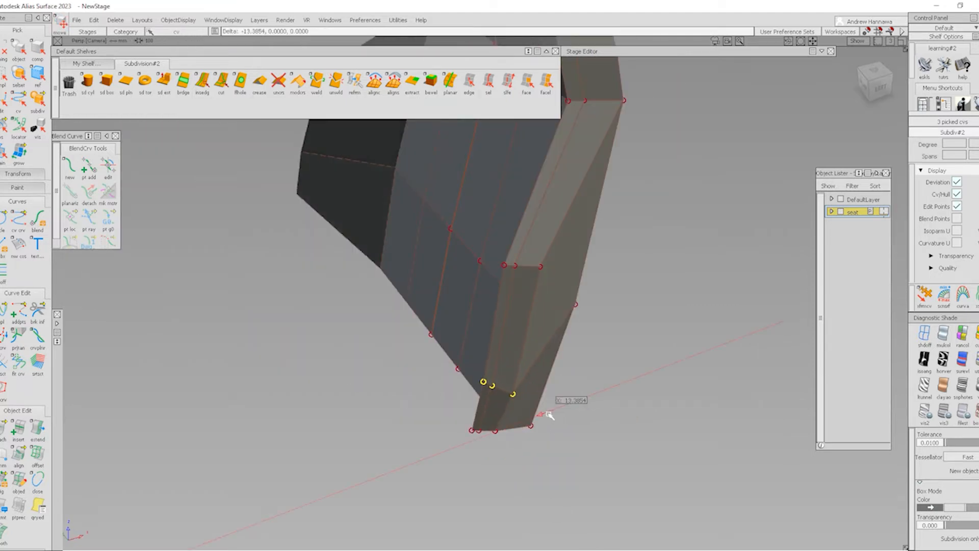
# - Pick the three CVs along the side wing's inner front edge and adjust their position with the Transform CV tool
pyautogui.keyDown('ctrl'); pyautogui.keyDown('shift'); pyautogui.moveTo(540, 485); pyautogui.dragTo(512, 352); pyautogui.keyUp('shift'); pyautogui.keyUp('ctrl')
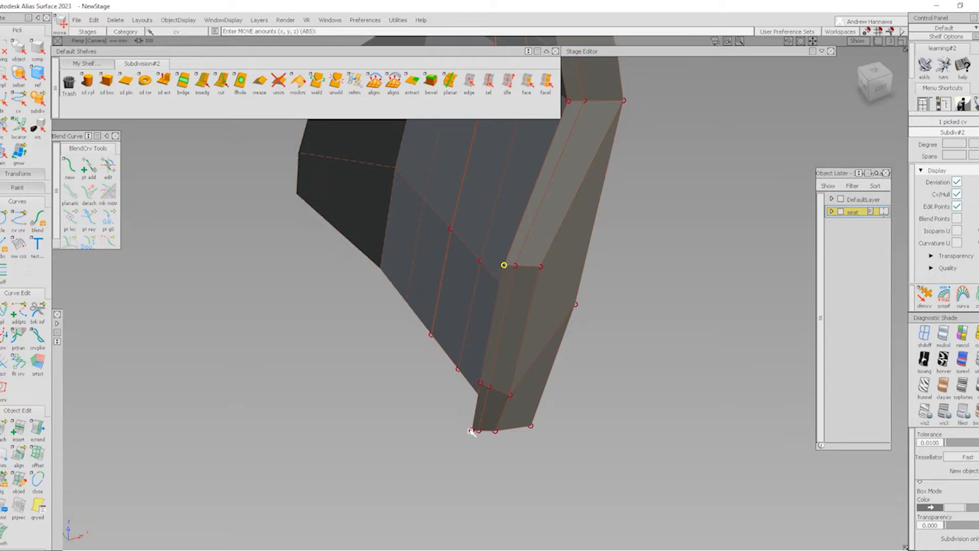
pyautogui.click(481, 382)
pyautogui.click(471, 431)
pyautogui.keyDown('alt'); pyautogui.keyDown('shift'); pyautogui.moveTo(343, 420); pyautogui.dragTo(702, 438); pyautogui.keyUp('shift'); pyautogui.keyUp('alt')
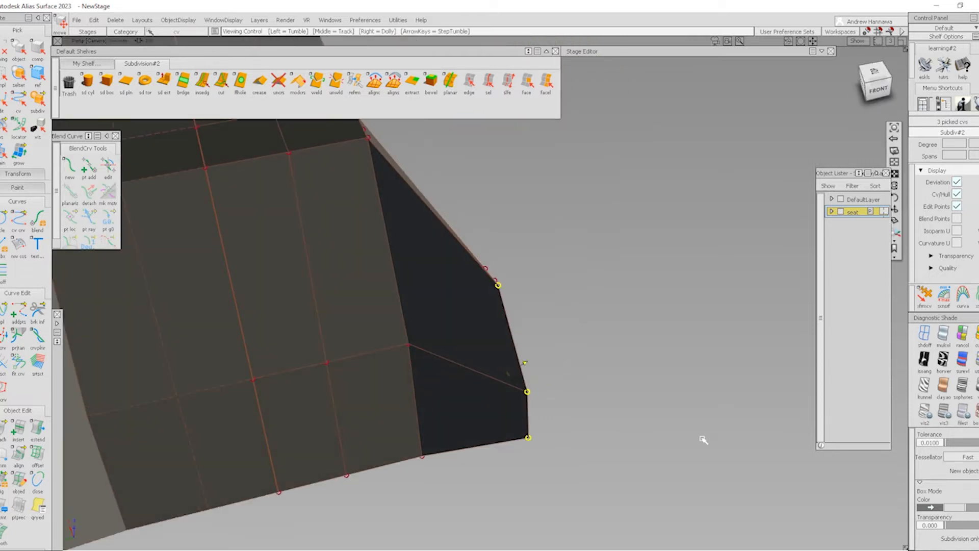
pyautogui.keyDown('alt'); pyautogui.keyDown('shift'); pyautogui.moveTo(603, 450); pyautogui.dragTo(609, 418); pyautogui.keyUp('shift'); pyautogui.keyUp('alt')
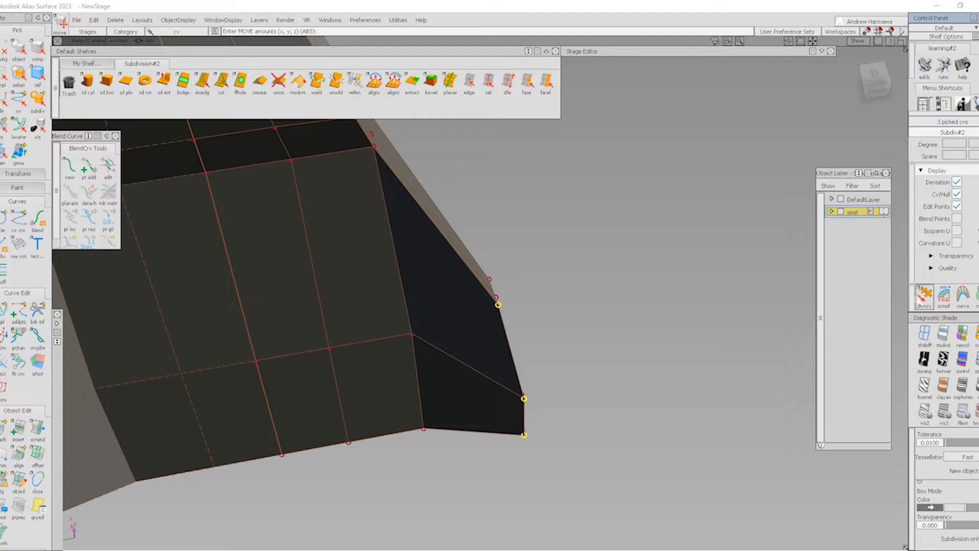
pyautogui.keyDown('alt'); pyautogui.keyDown('shift'); pyautogui.moveTo(546, 377); pyautogui.dragTo(395, 407); pyautogui.keyUp('shift'); pyautogui.keyUp('alt')
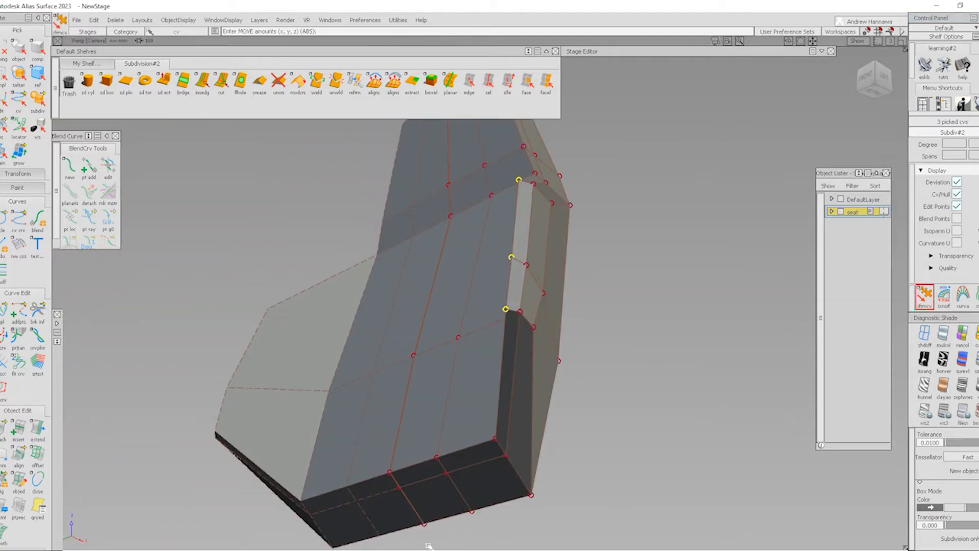
# - Move the middle row of three CVs on the backrest's bottom face down by about 10 units along Z
pyautogui.click(395, 482)
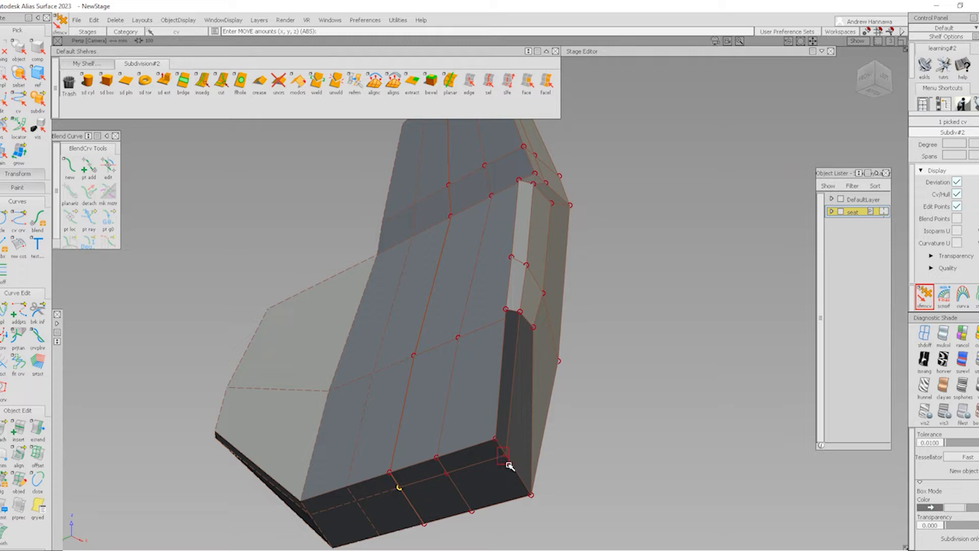
pyautogui.keyDown('ctrl'); pyautogui.keyDown('shift'); pyautogui.moveTo(589, 412); pyautogui.dragTo(588, 386); pyautogui.keyUp('shift'); pyautogui.keyUp('ctrl')
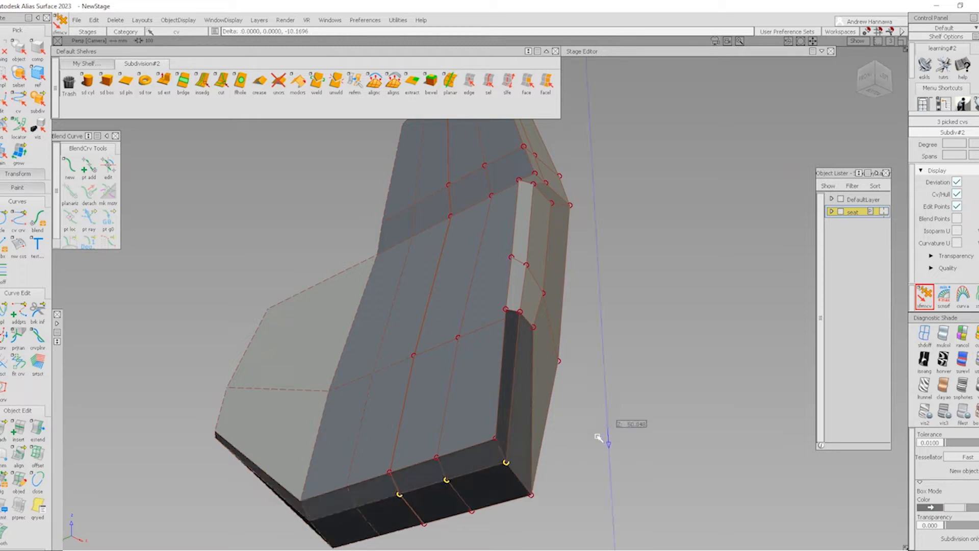
pyautogui.keyDown('alt'); pyautogui.keyDown('shift'); pyautogui.moveTo(611, 444); pyautogui.dragTo(559, 439); pyautogui.keyUp('shift'); pyautogui.keyUp('alt')
# - Adjust the single outer CV at the side wing's lower corner with the Transform CV tool
pyautogui.hotkey('ctrl', 'shift', 'n')
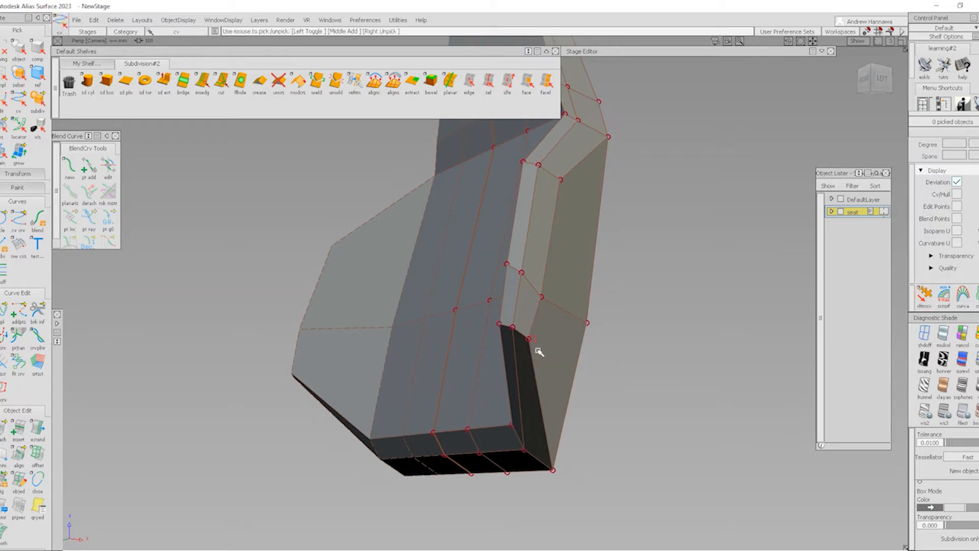
pyautogui.click(528, 339)
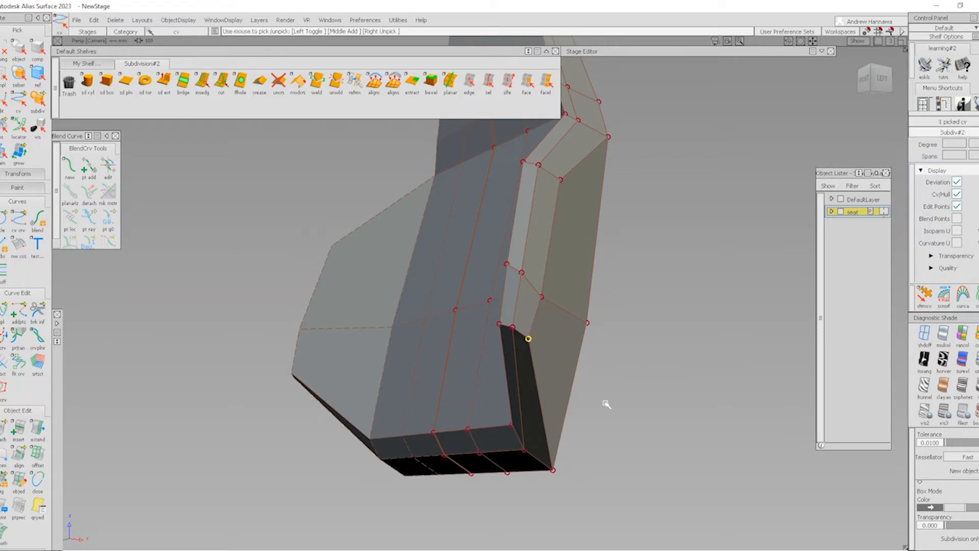
pyautogui.press('m')
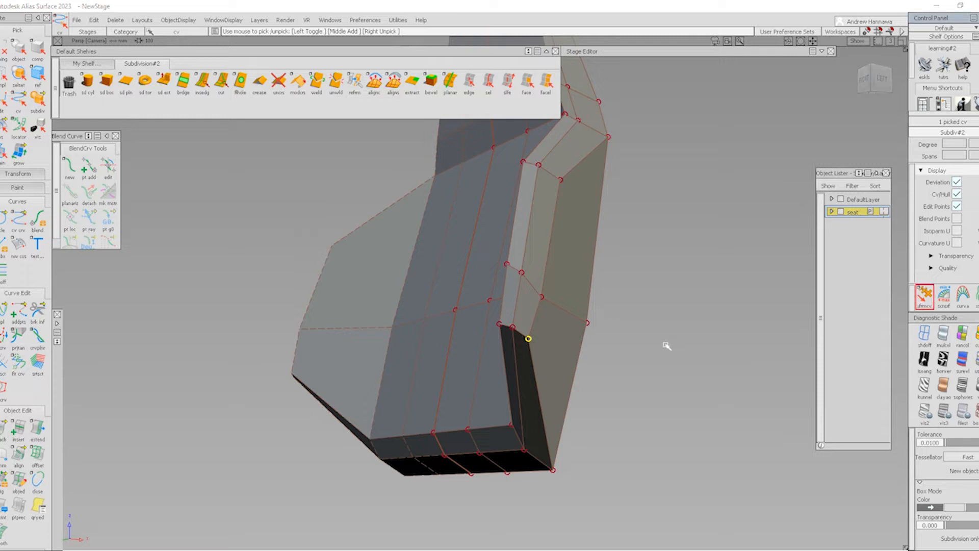
pyautogui.moveTo(666, 343); pyautogui.dragTo(686, 358)
# - In the left view, raise the middle CVs along the headrest's top to crown its upper edge
pyautogui.keyDown('alt'); pyautogui.keyDown('shift'); pyautogui.moveTo(619, 367); pyautogui.dragTo(547, 245); pyautogui.keyUp('shift'); pyautogui.keyUp('alt')
pyautogui.scroll(3, 484, 241)
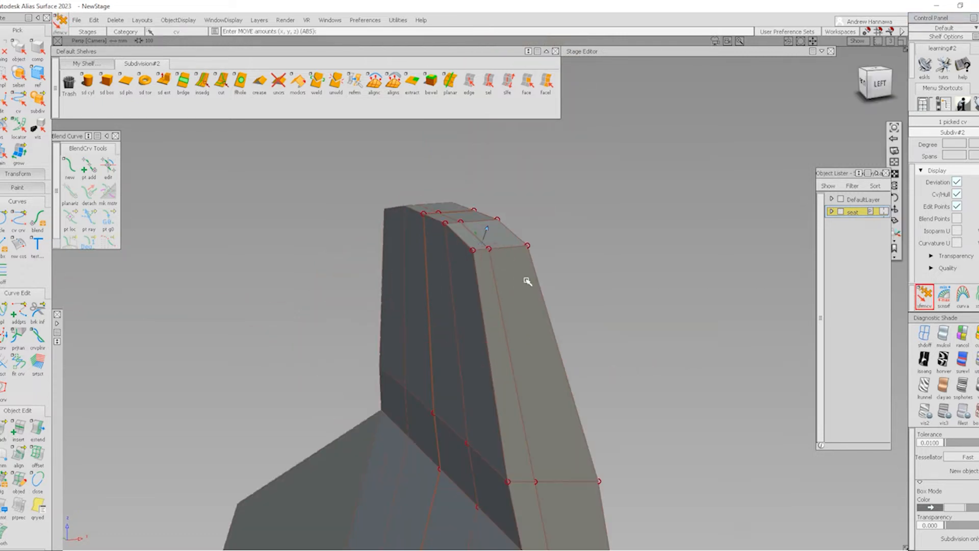
pyautogui.click(878, 83)
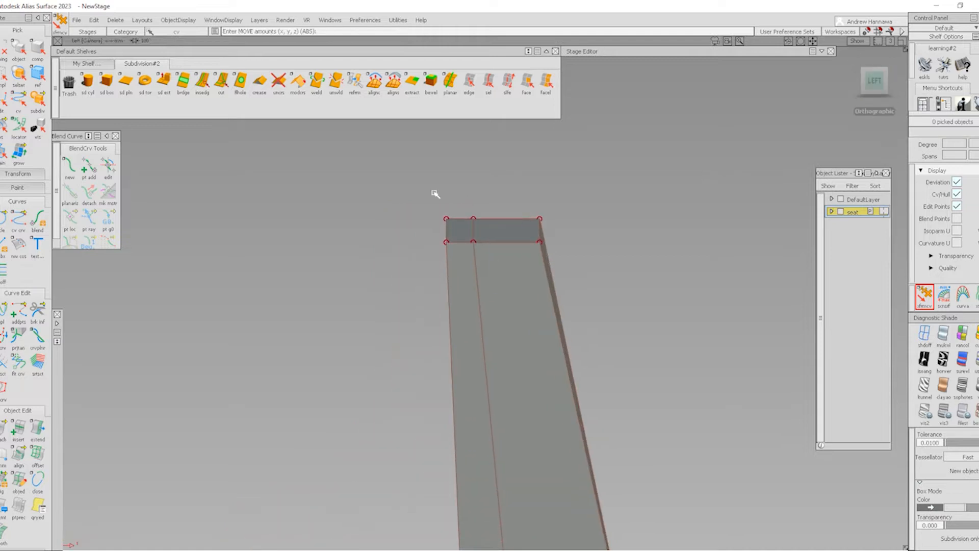
pyautogui.moveTo(448, 208); pyautogui.dragTo(502, 294)
pyautogui.moveTo(613, 283)
pyautogui.mouseDown(button='right')
pyautogui.moveTo(622, 259)
pyautogui.moveTo(623, 270)
pyautogui.mouseUp(button='right')
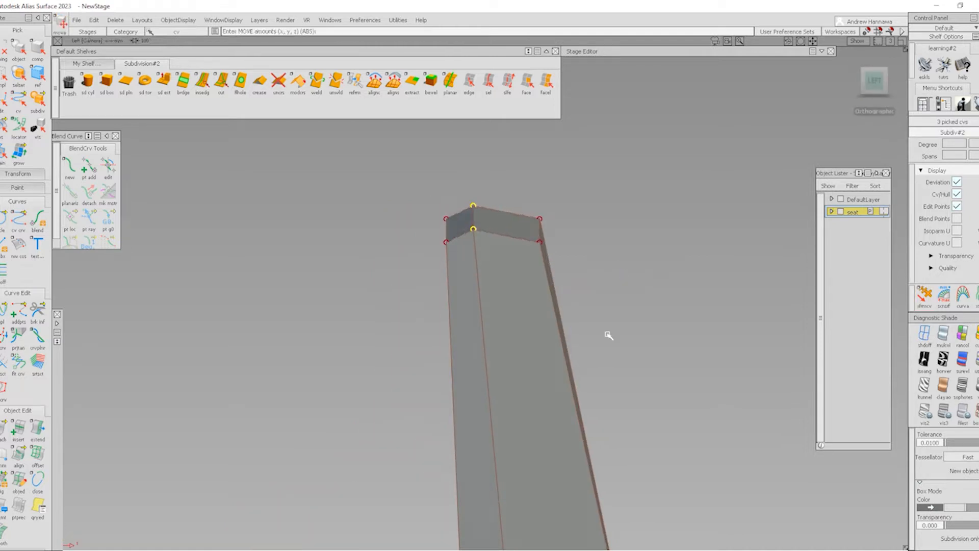
pyautogui.keyDown('ctrl'); pyautogui.keyDown('shift'); pyautogui.moveTo(570, 381); pyautogui.dragTo(572, 324); pyautogui.keyUp('shift'); pyautogui.keyUp('ctrl')
# - Shift the rear top CVs of the headrest slightly forward in the left view
pyautogui.keyDown('ctrl'); pyautogui.keyDown('shift'); pyautogui.moveTo(432, 258); pyautogui.dragTo(531, 251); pyautogui.keyUp('shift'); pyautogui.keyUp('ctrl')
pyautogui.keyDown('ctrl'); pyautogui.keyDown('shift'); pyautogui.moveTo(344, 230); pyautogui.dragTo(490, 233); pyautogui.keyUp('shift'); pyautogui.keyUp('ctrl')
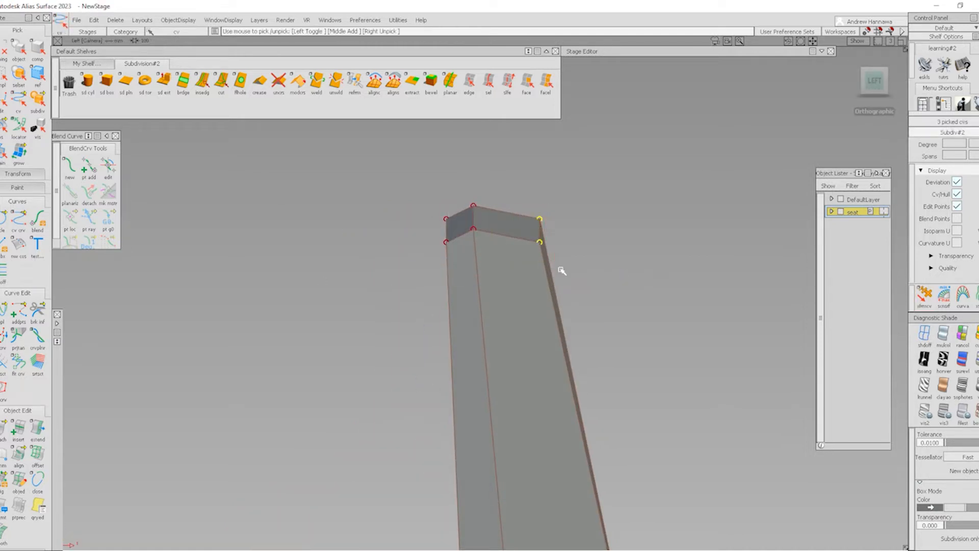
pyautogui.keyDown('ctrl'); pyautogui.keyDown('shift'); pyautogui.moveTo(603, 308); pyautogui.dragTo(603, 267, button='right'); pyautogui.keyUp('shift'); pyautogui.keyUp('ctrl')
pyautogui.moveTo(579, 256); pyautogui.dragTo(567, 260, button='middle')
pyautogui.keyDown('ctrl'); pyautogui.keyDown('shift'); pyautogui.moveTo(565, 260); pyautogui.dragTo(448, 339); pyautogui.keyUp('shift'); pyautogui.keyUp('ctrl')
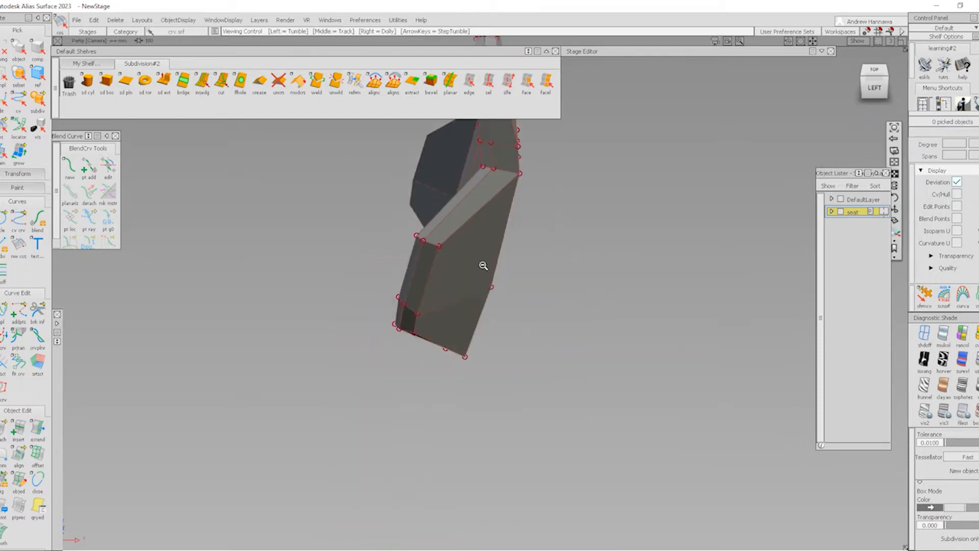
# - Turn off Box Mode and display the smooth backrest with the white Visual State 1 diagnostic shading
pyautogui.keyDown('alt'); pyautogui.keyDown('shift'); pyautogui.moveTo(483, 266); pyautogui.dragTo(590, 418); pyautogui.keyUp('shift'); pyautogui.keyUp('alt')
pyautogui.hotkey('alt', 'm')
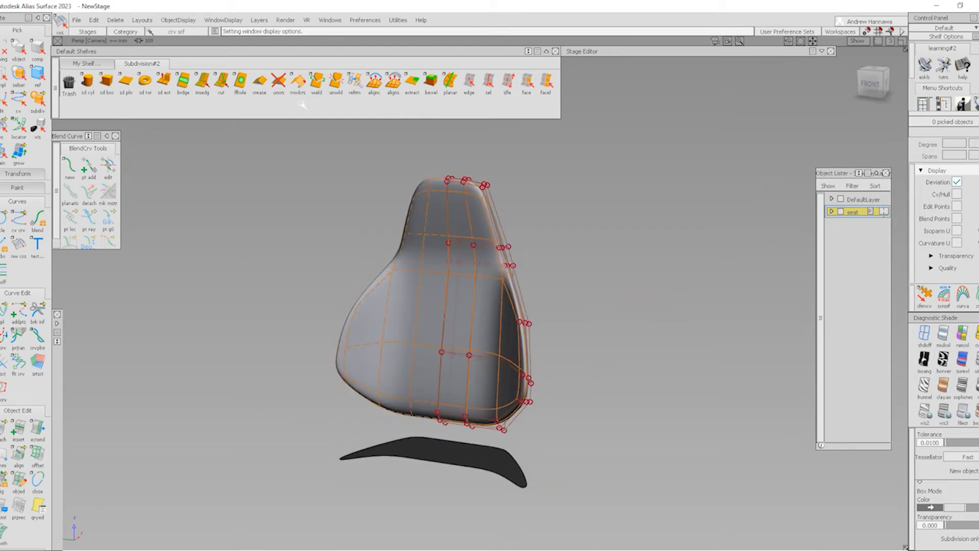
pyautogui.click(203, 83)
pyautogui.click(973, 386)
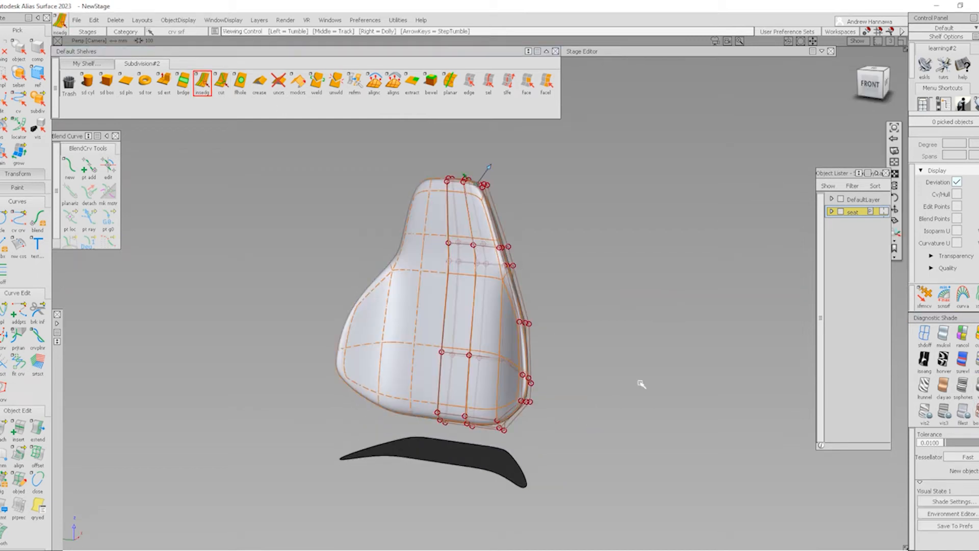
# - Insert an edge loop across the middle of the backrest, running out through the upper part of the side wing
pyautogui.moveTo(555, 350)
pyautogui.keyDown('alt'); pyautogui.keyDown('shift'); pyautogui.mouseDown()
pyautogui.moveTo(510, 324)
pyautogui.moveTo(571, 334)
pyautogui.mouseUp(); pyautogui.keyUp('shift'); pyautogui.keyUp('alt')
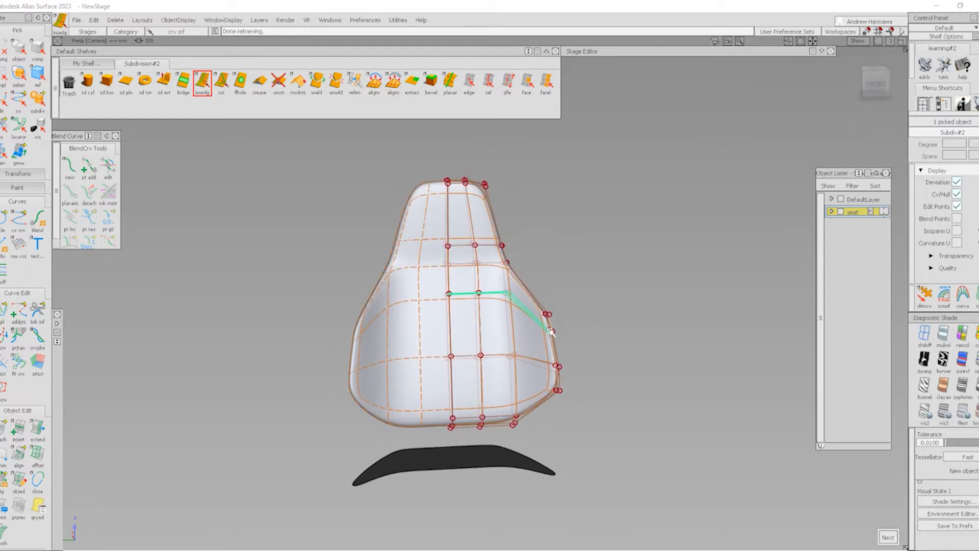
pyautogui.click(875, 82)
pyautogui.keyDown('ctrl'); pyautogui.keyDown('shift'); pyautogui.moveTo(568, 411); pyautogui.dragTo(550, 395, button='right'); pyautogui.keyUp('shift'); pyautogui.keyUp('ctrl')
pyautogui.keyDown('alt'); pyautogui.keyDown('shift'); pyautogui.moveTo(551, 394); pyautogui.dragTo(488, 216, button='right'); pyautogui.keyUp('shift'); pyautogui.keyUp('alt')
pyautogui.keyDown('ctrl'); pyautogui.keyDown('shift'); pyautogui.moveTo(625, 408); pyautogui.dragTo(554, 338, button='right'); pyautogui.keyUp('shift'); pyautogui.keyUp('ctrl')
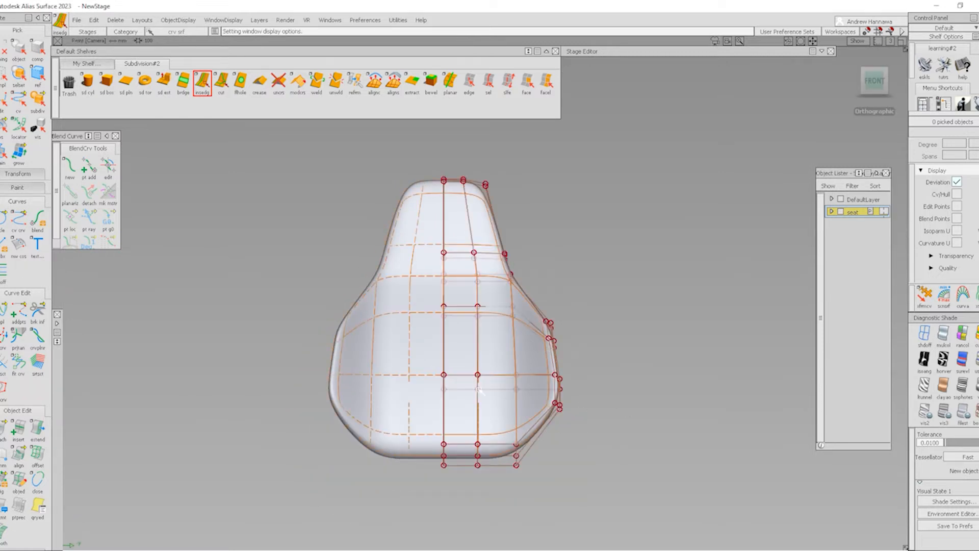
# - In the front view, move the six outer CVs of the lower side wing inward by about 17 units along Y
pyautogui.keyDown('ctrl'); pyautogui.keyDown('shift'); pyautogui.moveTo(479, 390); pyautogui.dragTo(557, 388); pyautogui.keyUp('shift'); pyautogui.keyUp('ctrl')
pyautogui.moveTo(590, 448); pyautogui.dragTo(590, 449)
pyautogui.keyDown('ctrl'); pyautogui.keyDown('shift'); pyautogui.moveTo(616, 477); pyautogui.dragTo(618, 437, button='middle'); pyautogui.keyUp('shift'); pyautogui.keyUp('ctrl')
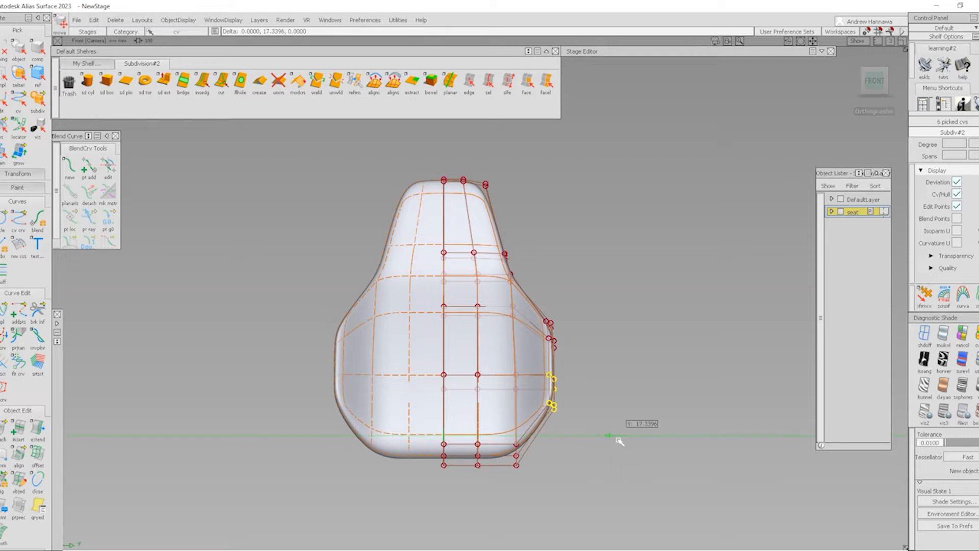
pyautogui.keyDown('ctrl'); pyautogui.keyDown('shift'); pyautogui.moveTo(531, 383); pyautogui.dragTo(531, 473); pyautogui.keyUp('shift'); pyautogui.keyUp('ctrl')
# - Move the outer CVs at the top of the headrest inward to narrow it
pyautogui.keyDown('ctrl'); pyautogui.keyDown('shift'); pyautogui.moveTo(620, 458); pyautogui.dragTo(533, 348, button='right'); pyautogui.keyUp('shift'); pyautogui.keyUp('ctrl')
pyautogui.keyDown('alt'); pyautogui.keyDown('shift'); pyautogui.moveTo(473, 179); pyautogui.dragTo(500, 319, button='right'); pyautogui.keyUp('shift'); pyautogui.keyUp('alt')
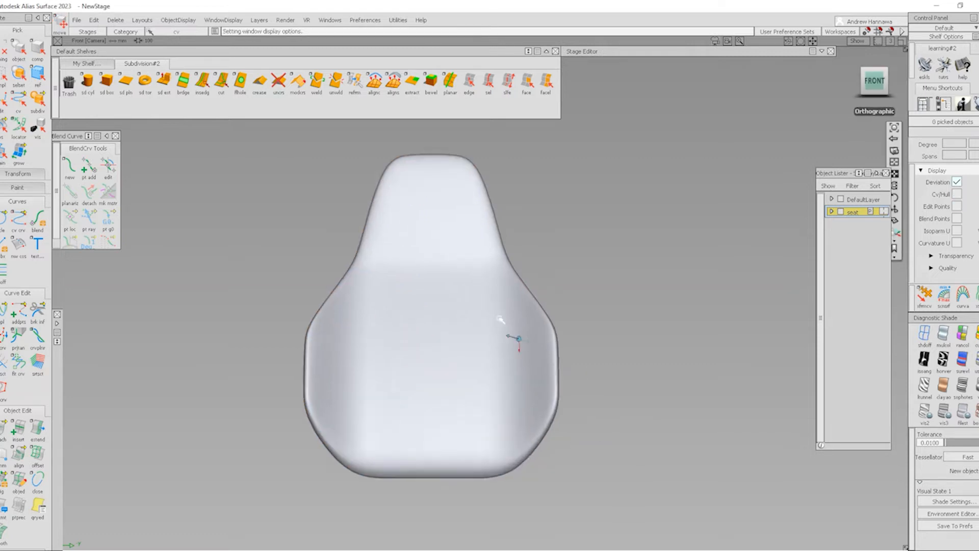
pyautogui.keyDown('ctrl'); pyautogui.keyDown('shift'); pyautogui.moveTo(531, 288); pyautogui.dragTo(445, 211, button='right'); pyautogui.keyUp('shift'); pyautogui.keyUp('ctrl')
pyautogui.keyDown('ctrl'); pyautogui.keyDown('shift'); pyautogui.moveTo(416, 164); pyautogui.dragTo(510, 184); pyautogui.keyUp('shift'); pyautogui.keyUp('ctrl')
pyautogui.keyDown('ctrl'); pyautogui.keyDown('shift'); pyautogui.moveTo(561, 232); pyautogui.dragTo(570, 187, button='middle'); pyautogui.keyUp('shift'); pyautogui.keyUp('ctrl')
pyautogui.moveTo(570, 190); pyautogui.dragTo(560, 192, button='middle')
pyautogui.keyDown('ctrl'); pyautogui.keyDown('shift'); pyautogui.moveTo(401, 230); pyautogui.dragTo(400, 312); pyautogui.keyUp('shift'); pyautogui.keyUp('ctrl')
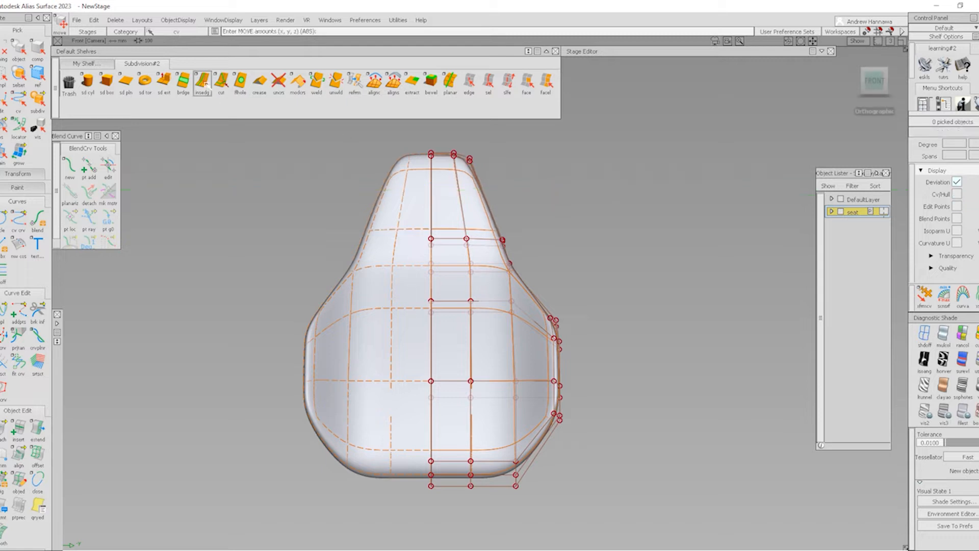
# - Insert a horizontal edge loop across the headrest just below its top edge
pyautogui.click(206, 84)
pyautogui.keyDown('alt'); pyautogui.keyDown('shift'); pyautogui.moveTo(456, 156); pyautogui.dragTo(468, 203, button='right'); pyautogui.keyUp('shift'); pyautogui.keyUp('alt')
pyautogui.moveTo(470, 205)
pyautogui.keyDown('alt'); pyautogui.keyDown('shift'); pyautogui.mouseDown()
pyautogui.moveTo(520, 220)
pyautogui.moveTo(527, 271)
pyautogui.mouseUp(); pyautogui.keyUp('shift'); pyautogui.keyUp('alt')
pyautogui.moveTo(527, 271)
pyautogui.keyDown('ctrl'); pyautogui.keyDown('shift'); pyautogui.mouseDown()
pyautogui.moveTo(499, 174)
pyautogui.moveTo(496, 205)
pyautogui.mouseUp(); pyautogui.keyUp('shift'); pyautogui.keyUp('ctrl')
pyautogui.click(493, 186)
pyautogui.keyDown('ctrl'); pyautogui.keyDown('shift'); pyautogui.moveTo(478, 295); pyautogui.dragTo(491, 219); pyautogui.keyUp('shift'); pyautogui.keyUp('ctrl')
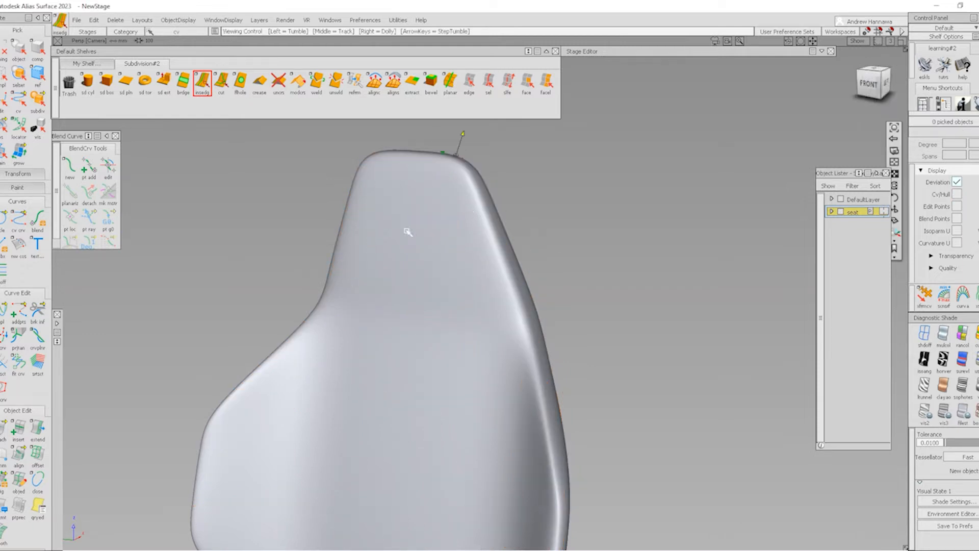
# - Pull the two central columns of rear CVs, from the backrest's bottom up to the neck, backward to round the back
pyautogui.keyDown('alt'); pyautogui.keyDown('shift'); pyautogui.moveTo(407, 231); pyautogui.dragTo(484, 239); pyautogui.keyUp('shift'); pyautogui.keyUp('alt')
pyautogui.keyDown('alt'); pyautogui.keyDown('shift'); pyautogui.moveTo(637, 250); pyautogui.dragTo(544, 260, button='right'); pyautogui.keyUp('shift'); pyautogui.keyUp('alt')
pyautogui.keyDown('alt'); pyautogui.keyDown('shift'); pyautogui.moveTo(544, 260); pyautogui.dragTo(450, 306); pyautogui.keyUp('shift'); pyautogui.keyUp('alt')
pyautogui.keyDown('alt'); pyautogui.keyDown('shift'); pyautogui.moveTo(450, 306); pyautogui.dragTo(545, 295, button='right'); pyautogui.keyUp('shift'); pyautogui.keyUp('alt')
pyautogui.keyDown('alt'); pyautogui.keyDown('shift'); pyautogui.moveTo(546, 295); pyautogui.dragTo(555, 303, button='middle'); pyautogui.keyUp('shift'); pyautogui.keyUp('alt')
pyautogui.keyDown('alt'); pyautogui.keyDown('shift'); pyautogui.moveTo(555, 302); pyautogui.dragTo(535, 319); pyautogui.keyUp('shift'); pyautogui.keyUp('alt')
pyautogui.keyDown('ctrl'); pyautogui.keyDown('shift'); pyautogui.moveTo(472, 351); pyautogui.dragTo(470, 376); pyautogui.keyUp('shift'); pyautogui.keyUp('ctrl')
pyautogui.moveTo(499, 414); pyautogui.dragTo(499, 414)
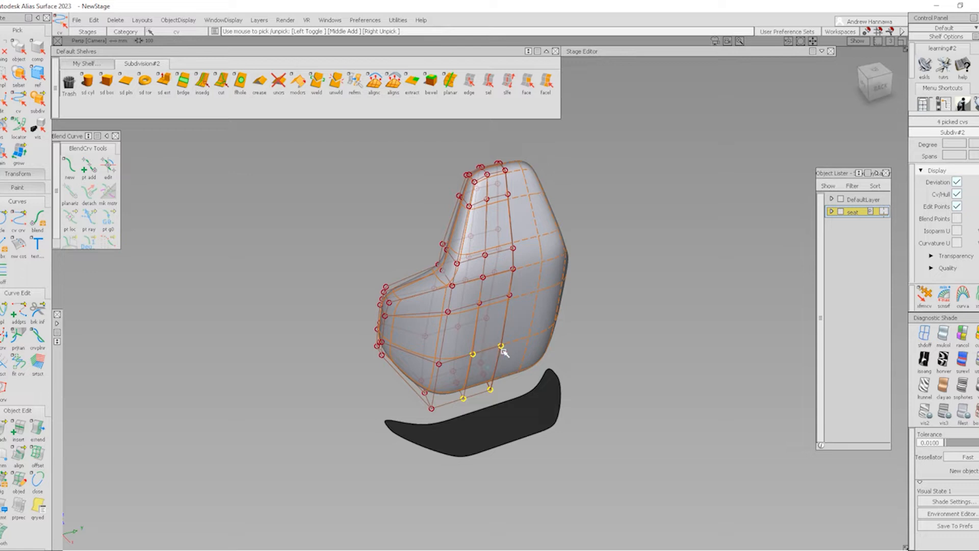
pyautogui.keyDown('alt'); pyautogui.keyDown('shift'); pyautogui.moveTo(489, 305); pyautogui.dragTo(481, 307); pyautogui.keyUp('shift'); pyautogui.keyUp('alt')
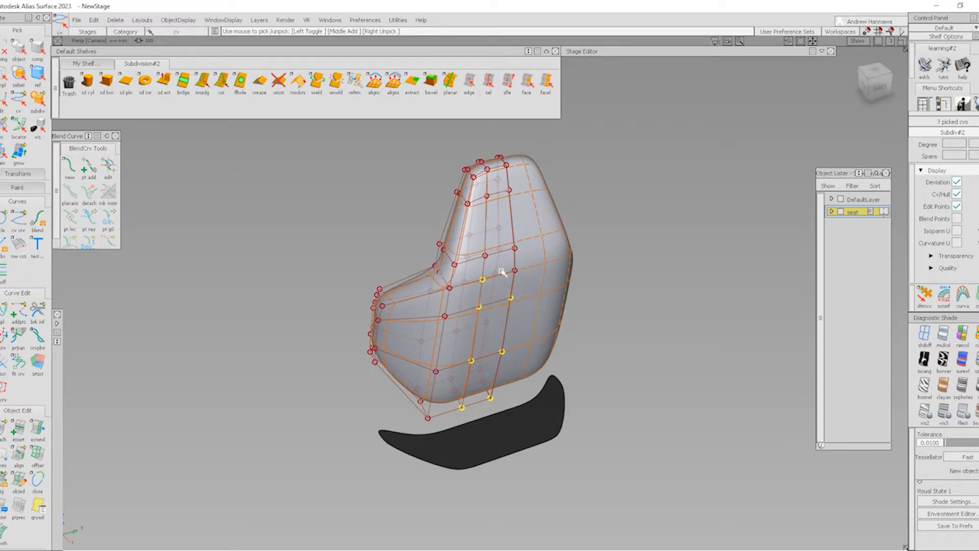
pyautogui.keyDown('ctrl'); pyautogui.keyDown('shift'); pyautogui.moveTo(553, 340); pyautogui.dragTo(553, 336, button='middle'); pyautogui.keyUp('shift'); pyautogui.keyUp('ctrl')
pyautogui.keyDown('alt'); pyautogui.keyDown('shift'); pyautogui.moveTo(462, 232); pyautogui.dragTo(489, 232); pyautogui.keyUp('shift'); pyautogui.keyUp('alt')
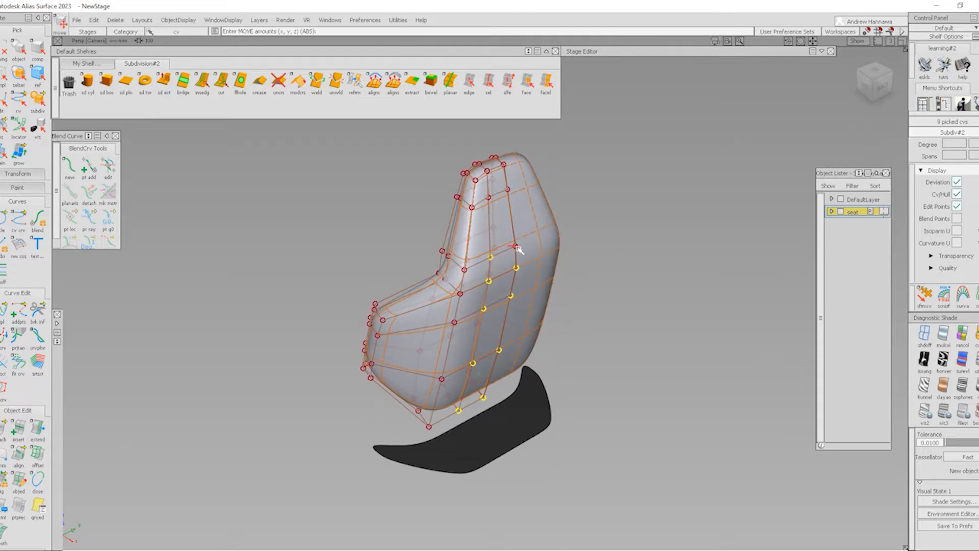
pyautogui.moveTo(607, 332); pyautogui.dragTo(591, 349)
pyautogui.keyDown('ctrl'); pyautogui.keyDown('shift'); pyautogui.moveTo(496, 234); pyautogui.dragTo(495, 180); pyautogui.keyUp('shift'); pyautogui.keyUp('ctrl')
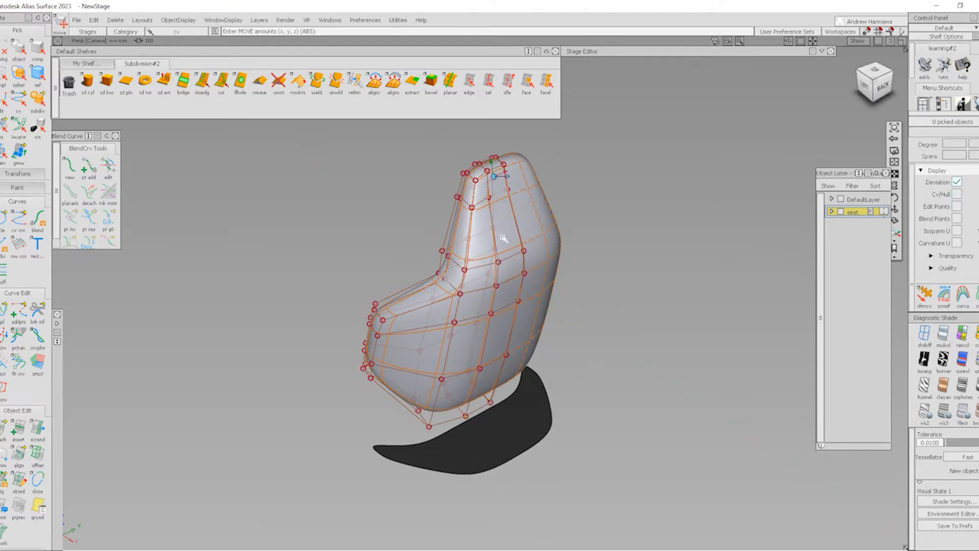
# - Move the two central rear CVs in the row below the headrest's top slightly backward
pyautogui.keyDown('alt'); pyautogui.keyDown('shift'); pyautogui.moveTo(502, 236); pyautogui.dragTo(467, 220, button='right'); pyautogui.keyUp('shift'); pyautogui.keyUp('alt')
pyautogui.moveTo(475, 201); pyautogui.dragTo(503, 227)
pyautogui.moveTo(501, 188); pyautogui.dragTo(530, 217)
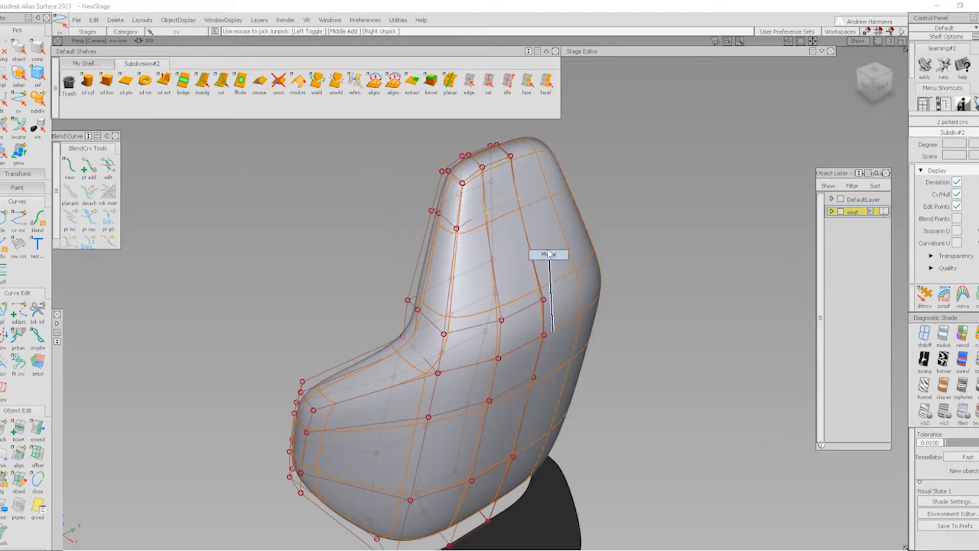
pyautogui.keyDown('ctrl'); pyautogui.keyDown('shift'); pyautogui.moveTo(552, 330); pyautogui.dragTo(548, 252, button='middle'); pyautogui.keyUp('shift'); pyautogui.keyUp('ctrl')
pyautogui.moveTo(547, 253); pyautogui.dragTo(549, 259)
pyautogui.keyDown('alt'); pyautogui.keyDown('shift'); pyautogui.moveTo(550, 262); pyautogui.dragTo(462, 351, button='right'); pyautogui.keyUp('shift'); pyautogui.keyUp('alt')
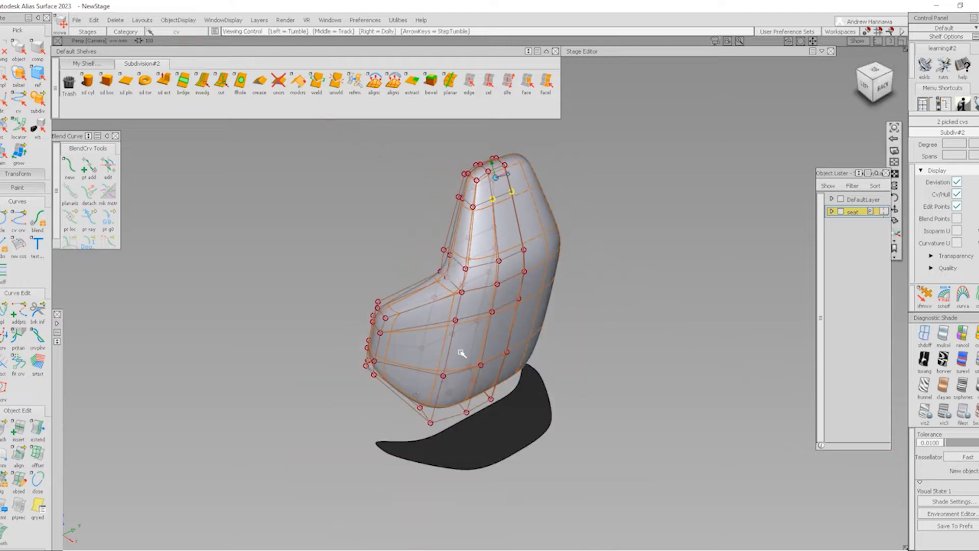
pyautogui.keyDown('ctrl'); pyautogui.keyDown('shift'); pyautogui.moveTo(462, 351); pyautogui.dragTo(430, 479); pyautogui.keyUp('shift'); pyautogui.keyUp('ctrl')
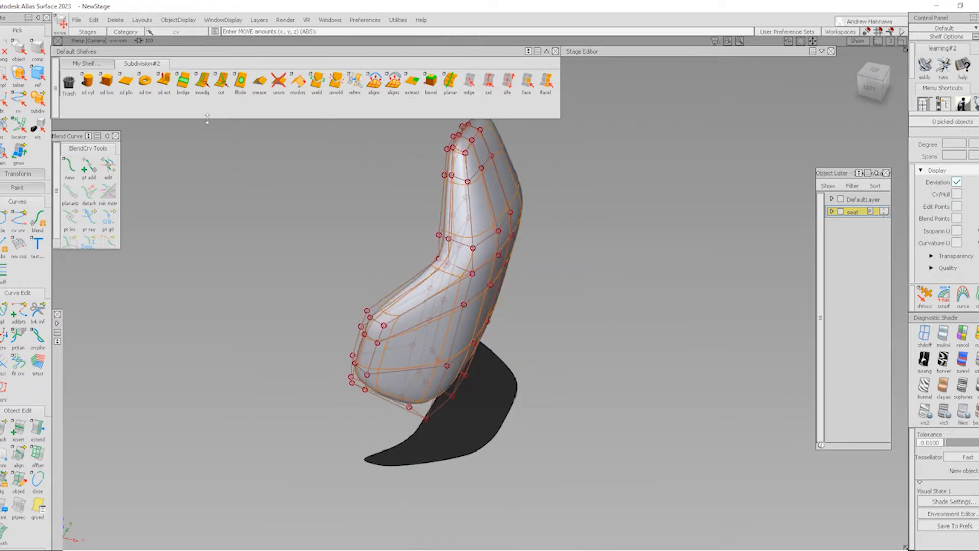
# - Insert an edge loop along the rear rim of the backrest's side
pyautogui.click(202, 81)
pyautogui.click(469, 247)
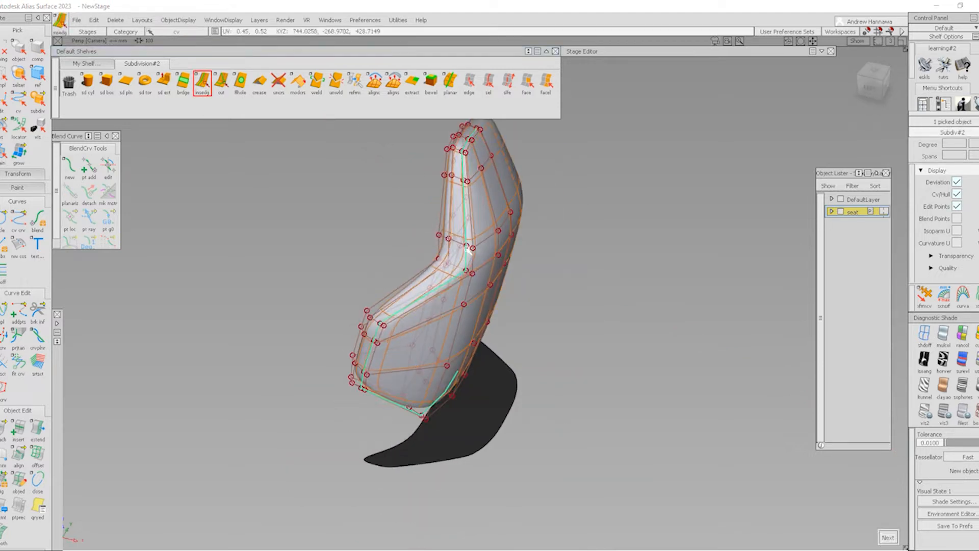
pyautogui.moveTo(468, 248); pyautogui.dragTo(490, 342)
# - Show the seat together with the backrest and examine the whole chair from the front and side
pyautogui.keyDown('alt'); pyautogui.keyDown('shift'); pyautogui.moveTo(490, 341); pyautogui.dragTo(434, 346); pyautogui.keyUp('shift'); pyautogui.keyUp('alt')
pyautogui.keyDown('alt'); pyautogui.keyDown('shift'); pyautogui.moveTo(459, 411); pyautogui.dragTo(505, 357); pyautogui.keyUp('shift'); pyautogui.keyUp('alt')
pyautogui.keyDown('alt'); pyautogui.keyDown('shift'); pyautogui.moveTo(505, 356); pyautogui.dragTo(480, 389, button='right'); pyautogui.keyUp('shift'); pyautogui.keyUp('alt')
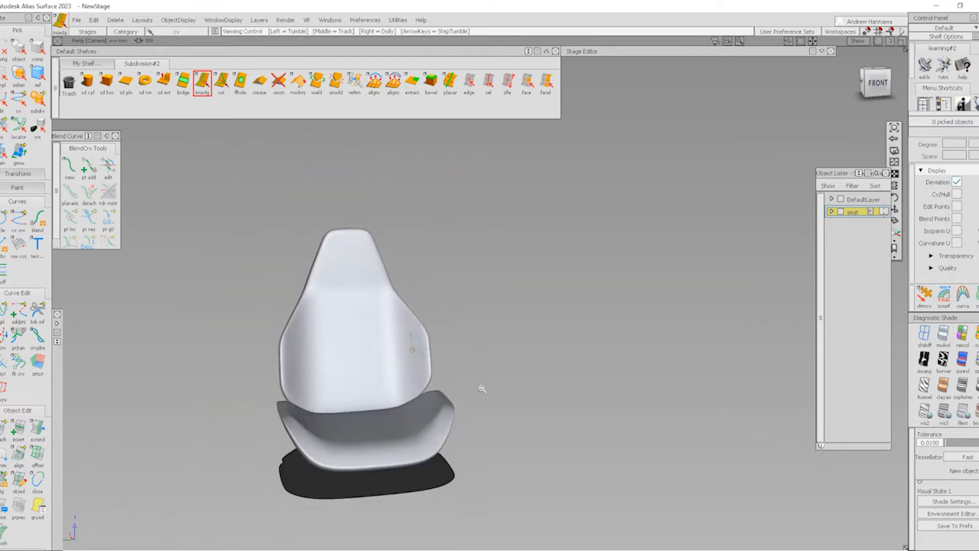
pyautogui.keyDown('alt'); pyautogui.keyDown('shift'); pyautogui.moveTo(481, 389); pyautogui.dragTo(273, 408); pyautogui.keyUp('shift'); pyautogui.keyUp('alt')
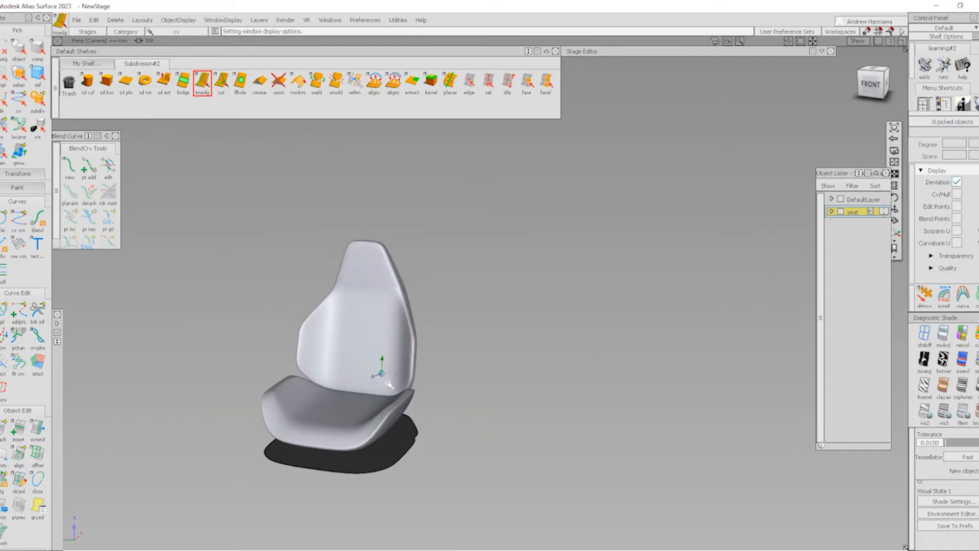
pyautogui.keyDown('alt'); pyautogui.keyDown('shift'); pyautogui.moveTo(389, 389); pyautogui.dragTo(401, 382, button='right'); pyautogui.keyUp('shift'); pyautogui.keyUp('alt')
pyautogui.keyDown('alt'); pyautogui.keyDown('shift'); pyautogui.moveTo(402, 382); pyautogui.dragTo(415, 415, button='middle'); pyautogui.keyUp('shift'); pyautogui.keyUp('alt')
# - In the front view, move the outer CVs at the neck between headrest and side wings inward to narrow the neck
pyautogui.keyDown('ctrl'); pyautogui.keyDown('shift'); pyautogui.moveTo(503, 426); pyautogui.dragTo(398, 293, button='right'); pyautogui.keyUp('shift'); pyautogui.keyUp('ctrl')
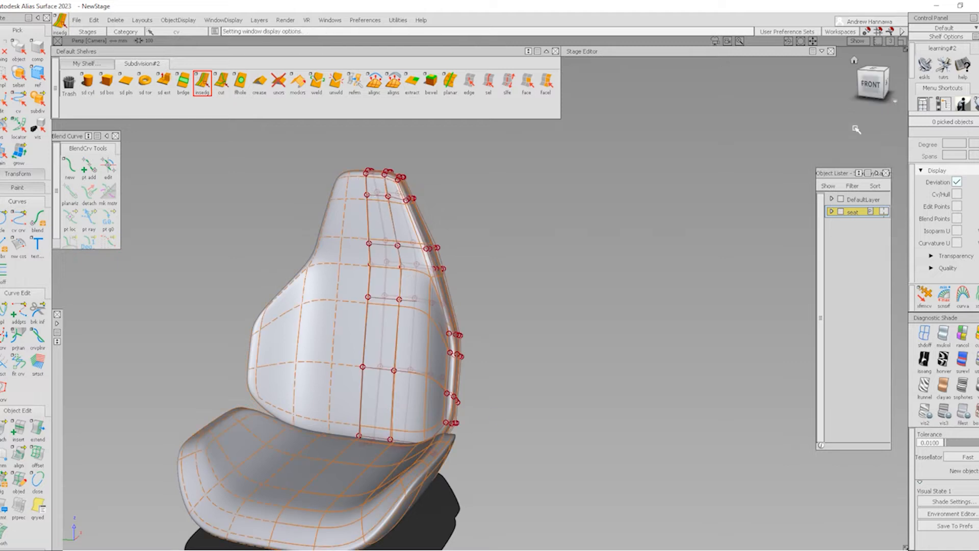
pyautogui.click(867, 84)
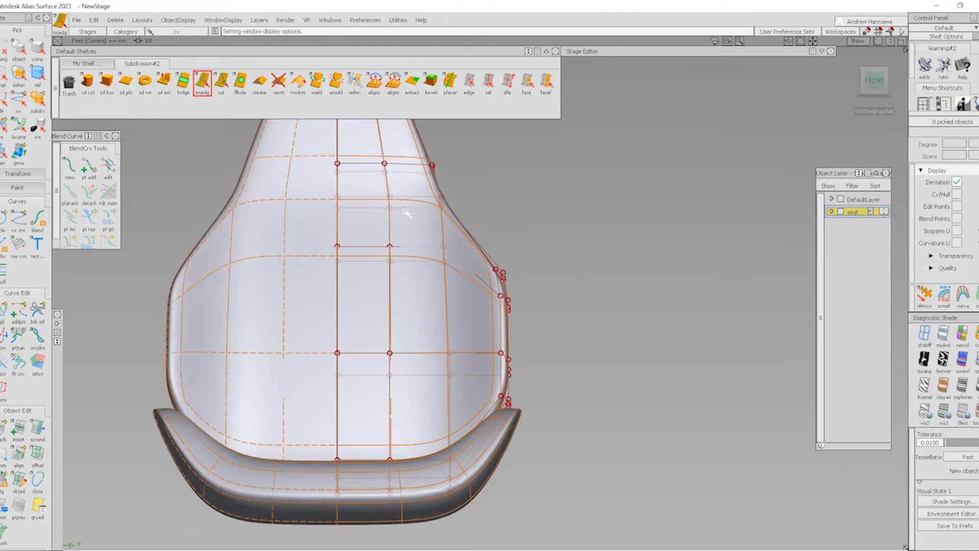
pyautogui.keyDown('ctrl'); pyautogui.keyDown('shift'); pyautogui.moveTo(365, 259); pyautogui.dragTo(377, 255); pyautogui.keyUp('shift'); pyautogui.keyUp('ctrl')
pyautogui.moveTo(400, 236); pyautogui.dragTo(448, 277)
pyautogui.keyDown('ctrl'); pyautogui.keyDown('shift'); pyautogui.moveTo(472, 315); pyautogui.dragTo(471, 273, button='middle'); pyautogui.keyUp('shift'); pyautogui.keyUp('ctrl')
pyautogui.moveTo(484, 246); pyautogui.dragTo(472, 249, button='middle')
pyautogui.keyDown('ctrl'); pyautogui.keyDown('shift'); pyautogui.moveTo(357, 308); pyautogui.dragTo(378, 301); pyautogui.keyUp('shift'); pyautogui.keyUp('ctrl')
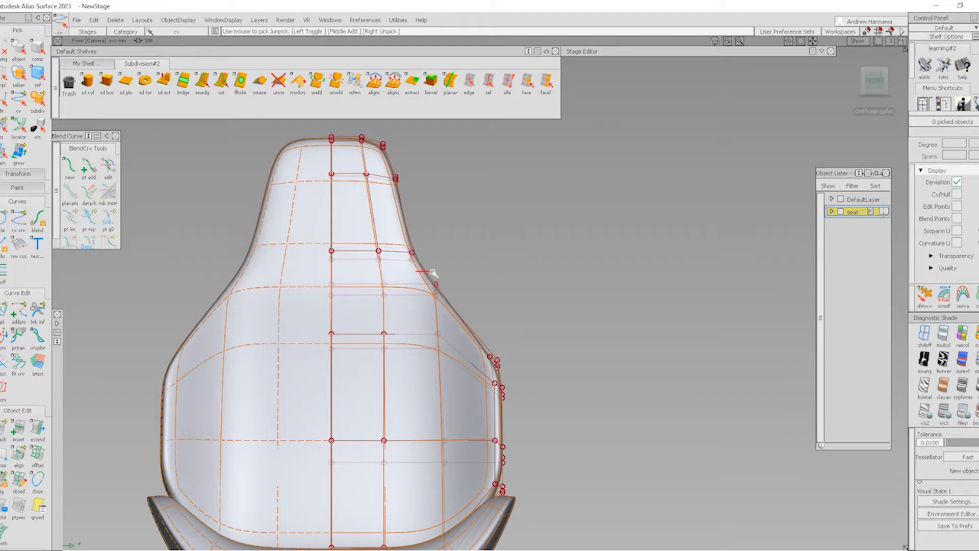
# - In the front view, move the four outer CVs just below the neck inward by about 22 units
pyautogui.moveTo(421, 271); pyautogui.dragTo(475, 308)
pyautogui.keyDown('ctrl'); pyautogui.keyDown('shift'); pyautogui.moveTo(484, 306); pyautogui.dragTo(489, 270, button='middle'); pyautogui.keyUp('shift'); pyautogui.keyUp('ctrl')
pyautogui.moveTo(500, 273); pyautogui.dragTo(488, 279, button='middle')
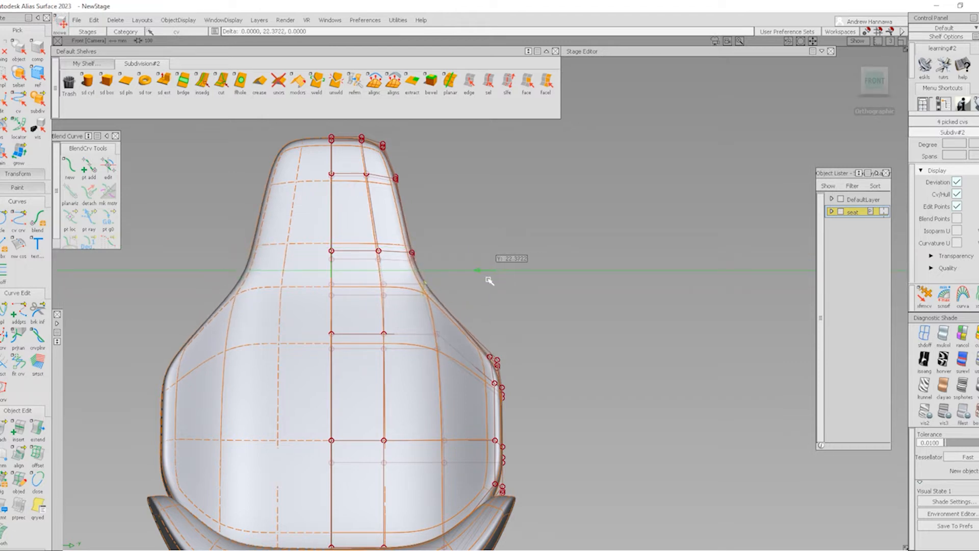
pyautogui.keyDown('ctrl'); pyautogui.keyDown('shift'); pyautogui.moveTo(459, 403); pyautogui.dragTo(402, 173); pyautogui.keyUp('shift'); pyautogui.keyUp('ctrl')
pyautogui.keyDown('ctrl'); pyautogui.keyDown('shift'); pyautogui.moveTo(483, 403); pyautogui.dragTo(393, 321); pyautogui.keyUp('shift'); pyautogui.keyUp('ctrl')
# - Select the whole backrest and raise it slightly to leave a narrow gap above the seat
pyautogui.keyDown('alt'); pyautogui.keyDown('shift'); pyautogui.moveTo(443, 308); pyautogui.dragTo(418, 308, button='right'); pyautogui.keyUp('shift'); pyautogui.keyUp('alt')
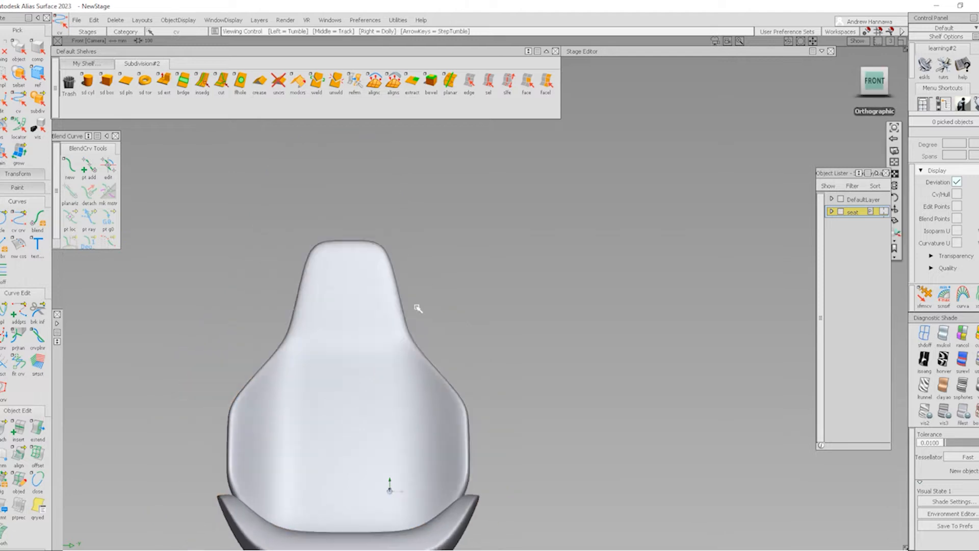
pyautogui.keyDown('alt'); pyautogui.keyDown('shift'); pyautogui.moveTo(416, 307); pyautogui.dragTo(95, 343); pyautogui.keyUp('shift'); pyautogui.keyUp('alt')
pyautogui.keyDown('alt'); pyautogui.keyDown('shift'); pyautogui.moveTo(334, 400); pyautogui.dragTo(343, 350, button='middle'); pyautogui.keyUp('shift'); pyautogui.keyUp('alt')
pyautogui.keyDown('alt'); pyautogui.keyDown('shift'); pyautogui.moveTo(343, 350); pyautogui.dragTo(435, 377); pyautogui.keyUp('shift'); pyautogui.keyUp('alt')
pyautogui.keyDown('alt'); pyautogui.keyDown('shift'); pyautogui.moveTo(428, 388); pyautogui.dragTo(458, 341, button='middle'); pyautogui.keyUp('shift'); pyautogui.keyUp('alt')
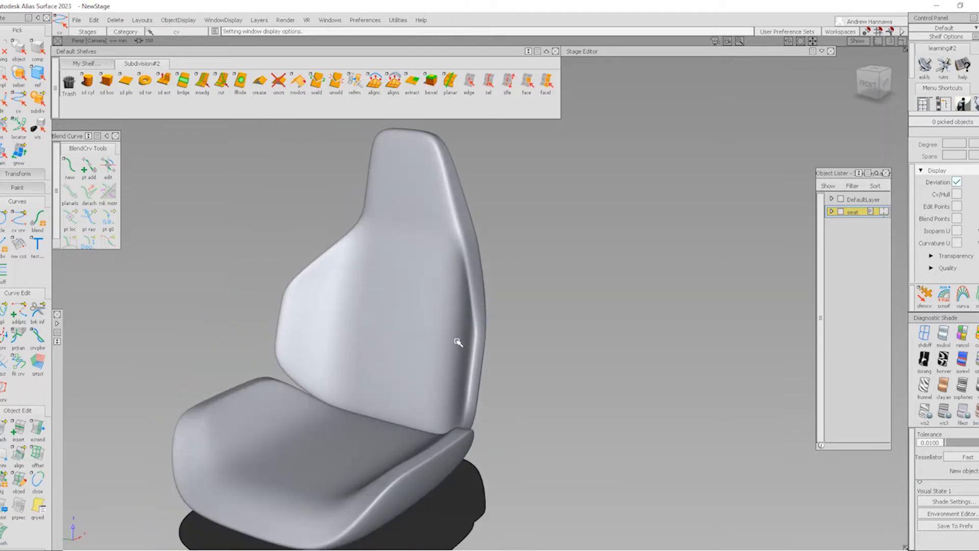
pyautogui.keyDown('ctrl'); pyautogui.keyDown('shift'); pyautogui.moveTo(521, 412); pyautogui.dragTo(399, 332); pyautogui.keyUp('shift'); pyautogui.keyUp('ctrl')
pyautogui.click(482, 383)
pyautogui.keyDown('ctrl'); pyautogui.keyDown('shift'); pyautogui.moveTo(495, 390); pyautogui.dragTo(499, 324, button='middle'); pyautogui.keyUp('shift'); pyautogui.keyUp('ctrl')
pyautogui.moveTo(557, 352); pyautogui.dragTo(557, 336, button='right')
pyautogui.keyDown('alt'); pyautogui.keyDown('shift'); pyautogui.moveTo(423, 388); pyautogui.dragTo(497, 387); pyautogui.keyUp('shift'); pyautogui.keyUp('alt')
pyautogui.keyDown('ctrl'); pyautogui.keyDown('shift'); pyautogui.moveTo(487, 473); pyautogui.dragTo(466, 446); pyautogui.keyUp('shift'); pyautogui.keyUp('ctrl')
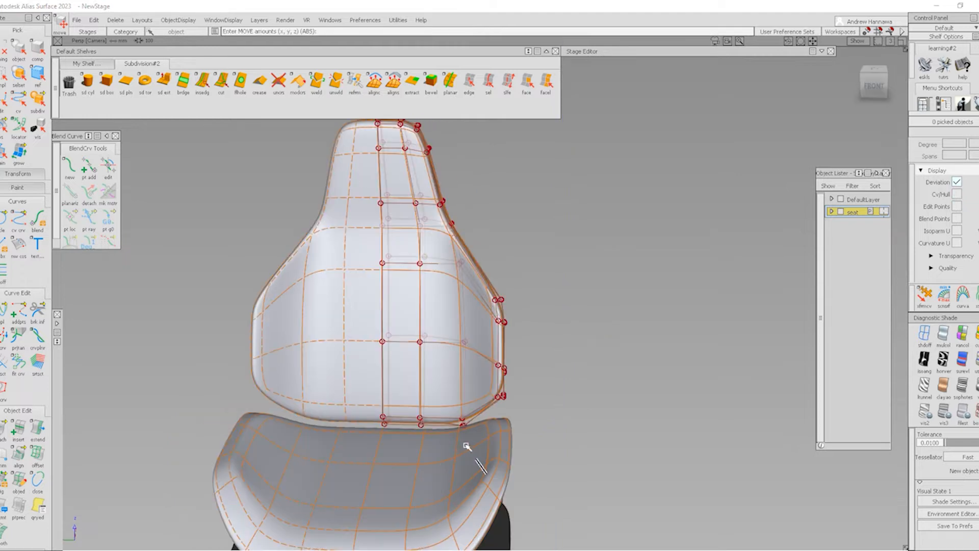
# - Move the two central front CVs in the backrest's lower row, between the side wings, slightly forward
pyautogui.moveTo(403, 447)
pyautogui.keyDown('alt'); pyautogui.keyDown('shift'); pyautogui.mouseDown()
pyautogui.moveTo(485, 453)
pyautogui.moveTo(673, 408)
pyautogui.moveTo(285, 388)
pyautogui.moveTo(100, 393)
pyautogui.moveTo(337, 395)
pyautogui.mouseUp(); pyautogui.keyUp('shift'); pyautogui.keyUp('alt')
pyautogui.keyDown('ctrl'); pyautogui.keyDown('shift'); pyautogui.moveTo(481, 452); pyautogui.dragTo(442, 400, button='right'); pyautogui.keyUp('shift'); pyautogui.keyUp('ctrl')
pyautogui.keyDown('alt'); pyautogui.keyDown('shift'); pyautogui.moveTo(397, 402); pyautogui.dragTo(443, 399, button='right'); pyautogui.keyUp('shift'); pyautogui.keyUp('alt')
pyautogui.keyDown('alt'); pyautogui.keyDown('shift'); pyautogui.moveTo(442, 399); pyautogui.dragTo(376, 314); pyautogui.keyUp('shift'); pyautogui.keyUp('alt')
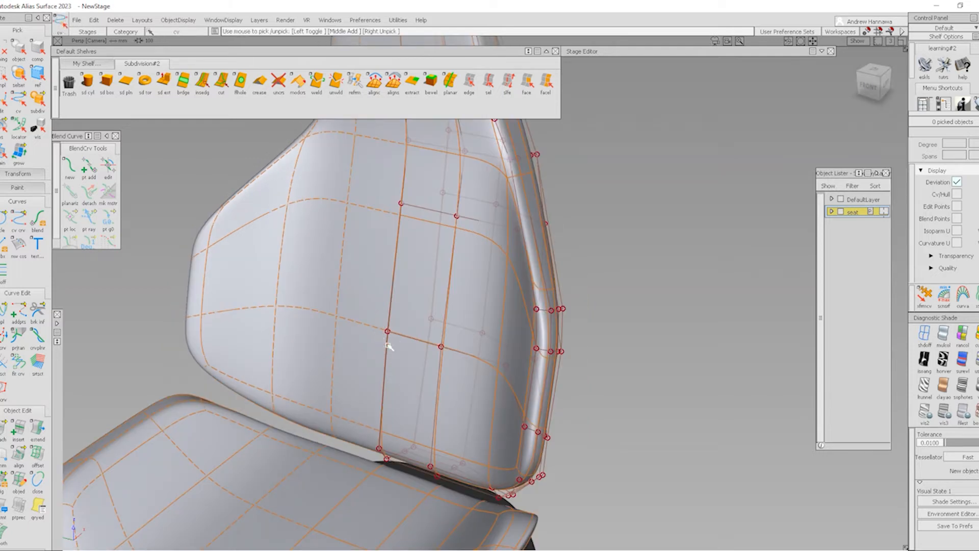
pyautogui.click(389, 332)
pyautogui.keyDown('ctrl'); pyautogui.keyDown('shift'); pyautogui.moveTo(535, 417); pyautogui.dragTo(536, 344, button='middle'); pyautogui.keyUp('shift'); pyautogui.keyUp('ctrl')
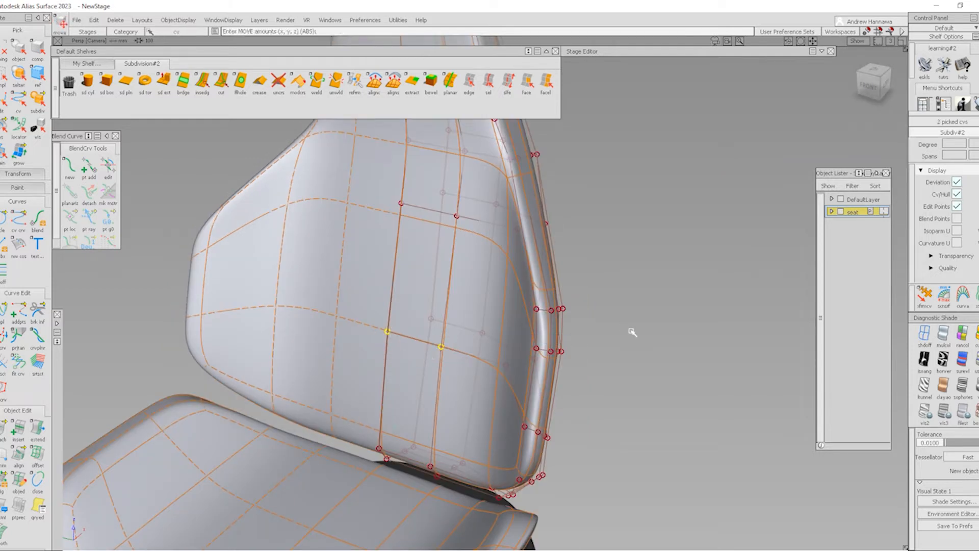
pyautogui.moveTo(641, 337)
pyautogui.mouseDown()
pyautogui.moveTo(642, 350)
pyautogui.moveTo(652, 347)
pyautogui.mouseUp()
# - Move the two central front CVs in the next row up, at the upper wing level, slightly forward
pyautogui.keyDown('ctrl'); pyautogui.keyDown('shift'); pyautogui.moveTo(475, 362); pyautogui.dragTo(467, 285); pyautogui.keyUp('shift'); pyautogui.keyUp('ctrl')
pyautogui.click(401, 204)
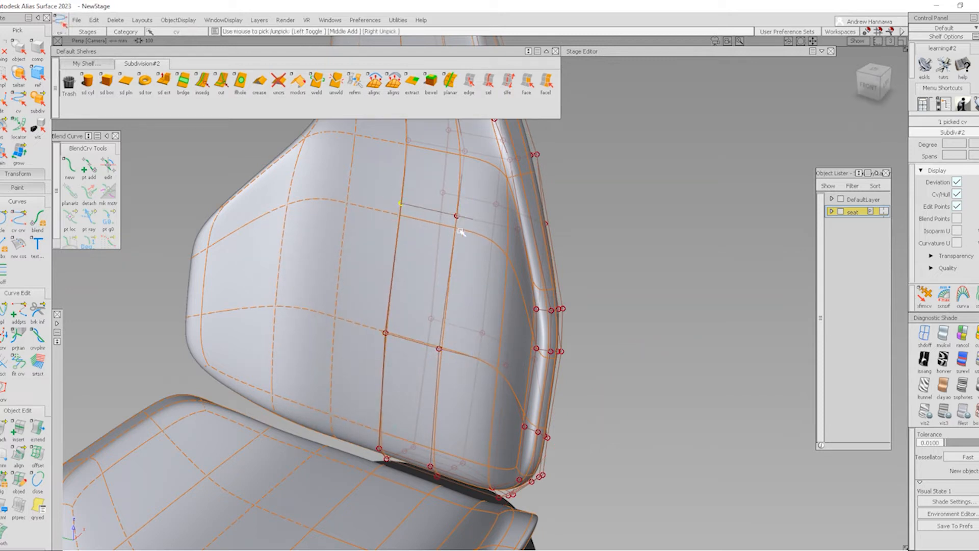
pyautogui.keyDown('ctrl'); pyautogui.keyDown('shift'); pyautogui.moveTo(616, 246); pyautogui.dragTo(643, 229); pyautogui.keyUp('shift'); pyautogui.keyUp('ctrl')
# - Move the two central front CVs at the base of the neck forward by about 11 units
pyautogui.keyDown('alt'); pyautogui.keyDown('shift'); pyautogui.moveTo(616, 247); pyautogui.dragTo(376, 411, button='right'); pyautogui.keyUp('shift'); pyautogui.keyUp('alt')
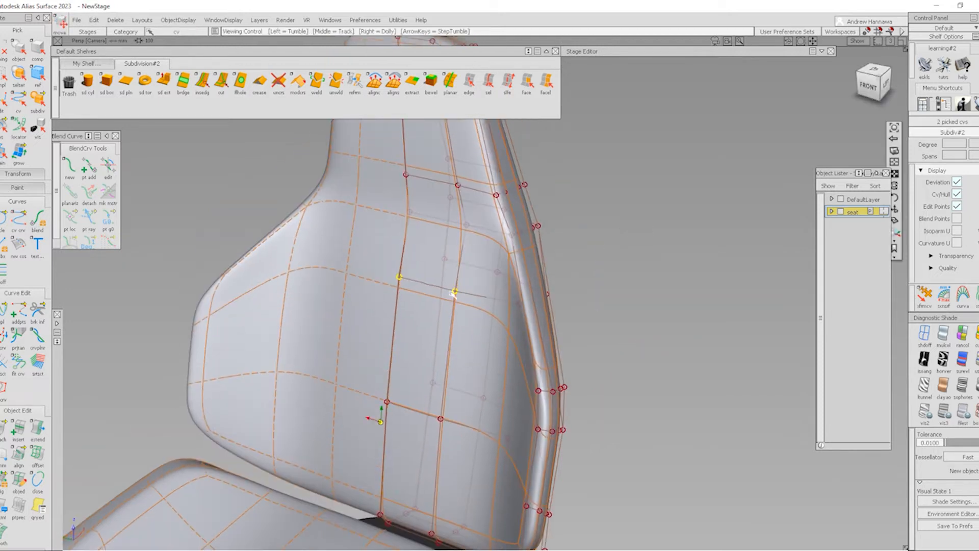
pyautogui.keyDown('ctrl'); pyautogui.keyDown('shift'); pyautogui.moveTo(374, 207); pyautogui.dragTo(403, 209, button='middle'); pyautogui.keyUp('shift'); pyautogui.keyUp('ctrl')
pyautogui.moveTo(390, 208); pyautogui.dragTo(479, 238)
pyautogui.press('m')
pyautogui.moveTo(622, 251); pyautogui.dragTo(623, 258)
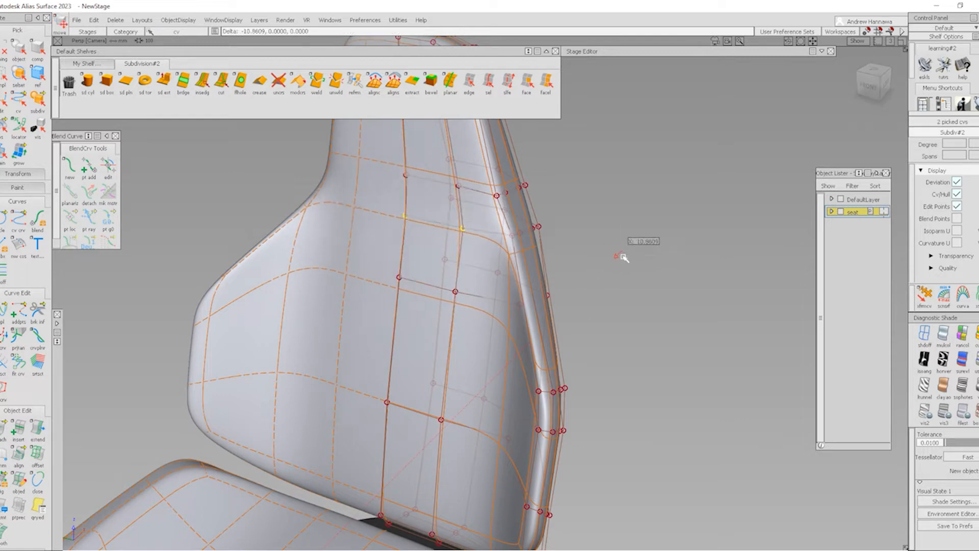
pyautogui.keyDown('ctrl'); pyautogui.keyDown('shift'); pyautogui.moveTo(564, 227); pyautogui.dragTo(566, 214); pyautogui.keyUp('shift'); pyautogui.keyUp('ctrl')
# - Isolate the backrest and, in the front view, raise the four outer CVs at its bottom corner slightly
pyautogui.keyDown('alt'); pyautogui.keyDown('shift'); pyautogui.moveTo(480, 212); pyautogui.dragTo(484, 261); pyautogui.keyUp('shift'); pyautogui.keyUp('alt')
pyautogui.keyDown('alt'); pyautogui.keyDown('shift'); pyautogui.moveTo(484, 261); pyautogui.dragTo(552, 264, button='right'); pyautogui.keyUp('shift'); pyautogui.keyUp('alt')
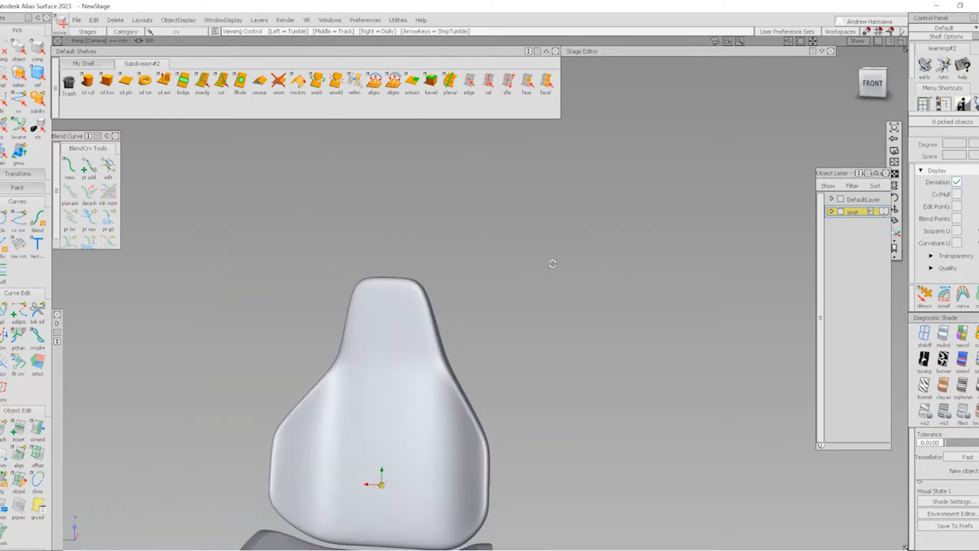
pyautogui.keyDown('alt'); pyautogui.keyDown('shift'); pyautogui.moveTo(553, 263); pyautogui.dragTo(429, 384); pyautogui.keyUp('shift'); pyautogui.keyUp('alt')
pyautogui.keyDown('alt'); pyautogui.keyDown('shift'); pyautogui.moveTo(428, 384); pyautogui.dragTo(497, 390, button='right'); pyautogui.keyUp('shift'); pyautogui.keyUp('alt')
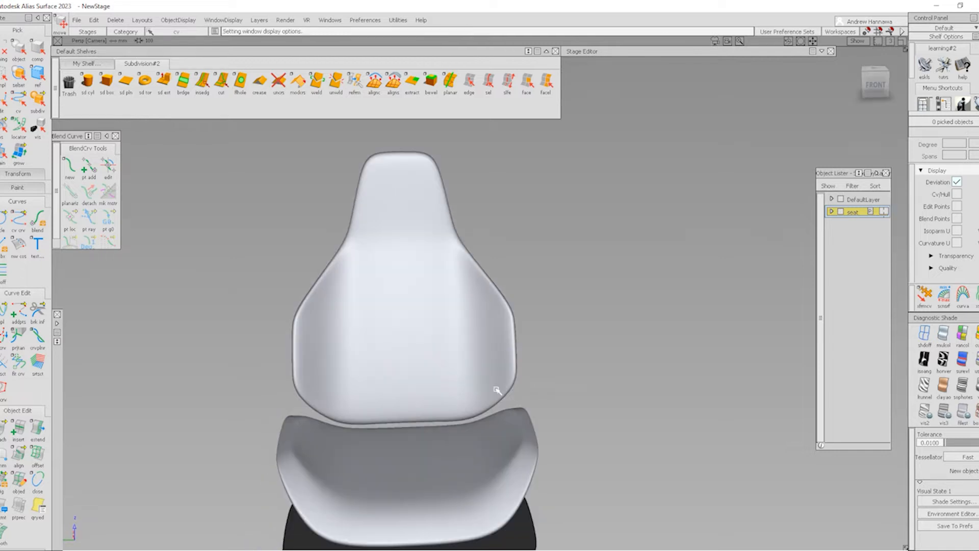
pyautogui.keyDown('ctrl'); pyautogui.keyDown('shift'); pyautogui.moveTo(419, 280); pyautogui.dragTo(419, 343); pyautogui.keyUp('shift'); pyautogui.keyUp('ctrl')
pyautogui.click(496, 389)
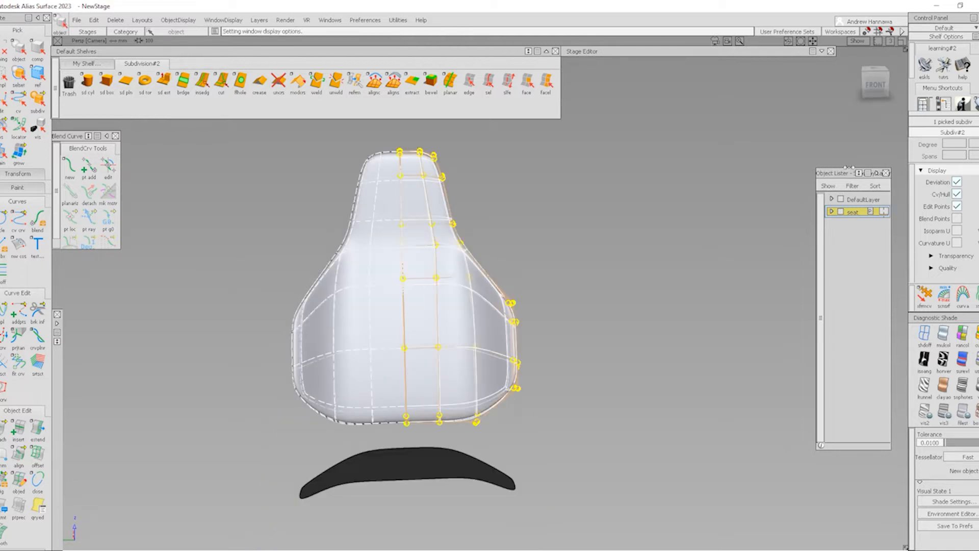
pyautogui.click(873, 87)
pyautogui.keyDown('ctrl'); pyautogui.keyDown('shift'); pyautogui.moveTo(379, 390); pyautogui.dragTo(359, 391); pyautogui.keyUp('shift'); pyautogui.keyUp('ctrl')
pyautogui.moveTo(458, 407); pyautogui.dragTo(499, 491)
pyautogui.keyDown('ctrl'); pyautogui.keyDown('shift'); pyautogui.moveTo(538, 465); pyautogui.dragTo(539, 425, button='middle'); pyautogui.keyUp('shift'); pyautogui.keyUp('ctrl')
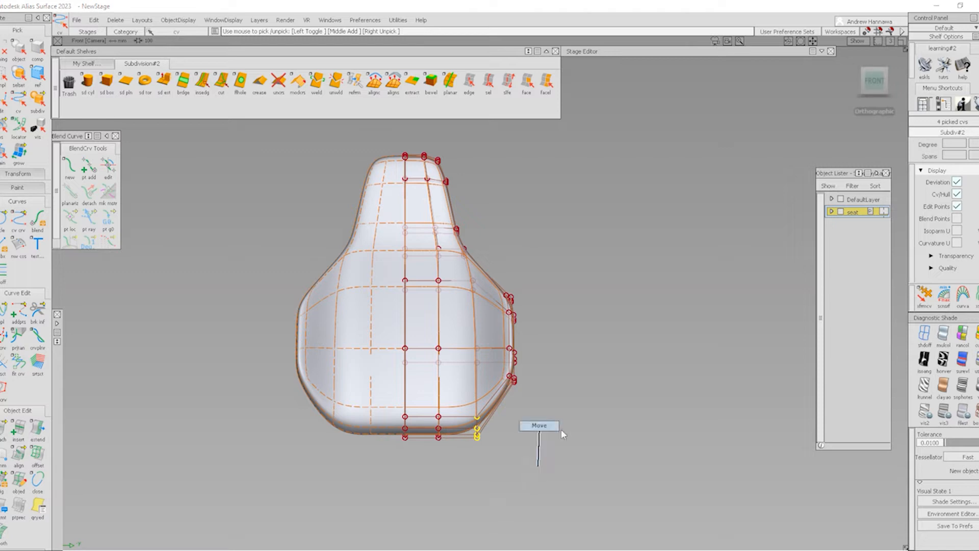
pyautogui.moveTo(585, 428); pyautogui.dragTo(593, 420, button='right')
# - Move the four CVs on the outer edge of the side wing's lower middle row slightly outward
pyautogui.keyDown('ctrl'); pyautogui.keyDown('shift'); pyautogui.moveTo(433, 173); pyautogui.dragTo(430, 128); pyautogui.keyUp('shift'); pyautogui.keyUp('ctrl')
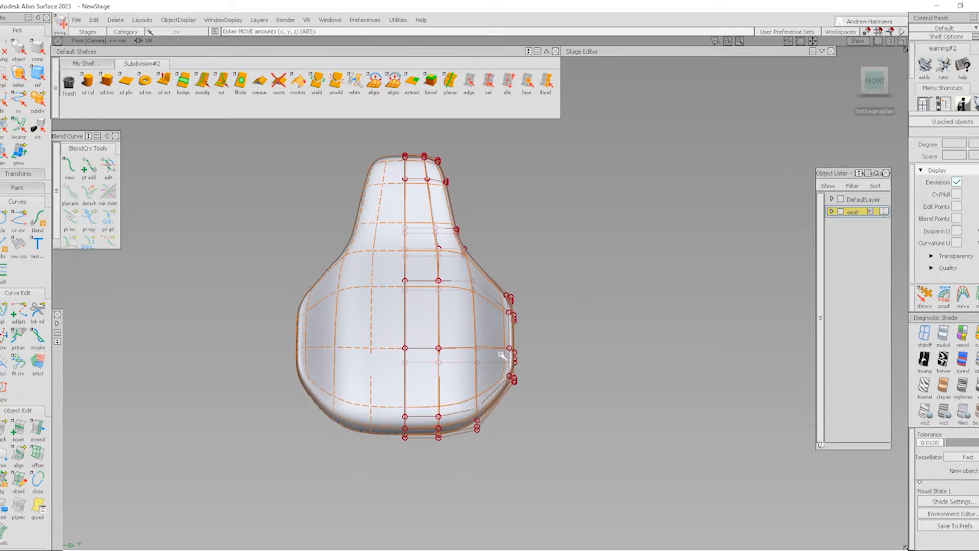
pyautogui.keyDown('alt'); pyautogui.keyDown('shift'); pyautogui.moveTo(501, 356); pyautogui.dragTo(538, 381, button='right'); pyautogui.keyUp('shift'); pyautogui.keyUp('alt')
pyautogui.moveTo(536, 322); pyautogui.dragTo(586, 379)
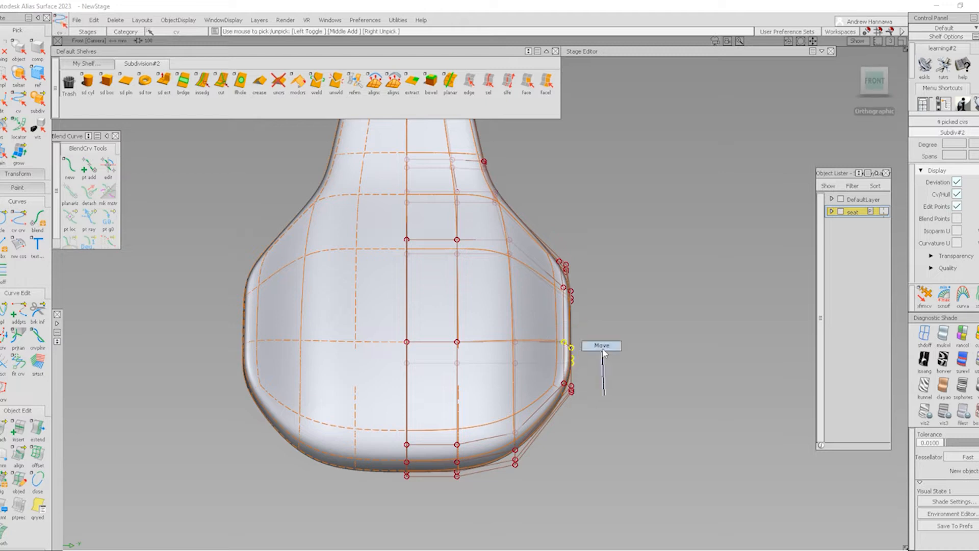
pyautogui.moveTo(601, 348); pyautogui.dragTo(605, 355, button='middle')
pyautogui.keyDown('ctrl'); pyautogui.keyDown('shift'); pyautogui.moveTo(576, 400); pyautogui.dragTo(573, 336); pyautogui.keyUp('shift'); pyautogui.keyUp('ctrl')
pyautogui.keyDown('ctrl'); pyautogui.keyDown('shift'); pyautogui.moveTo(640, 411); pyautogui.dragTo(534, 322, button='right'); pyautogui.keyUp('shift'); pyautogui.keyUp('ctrl')
# - Return to the perspective view with the seat shown and examine the backrest from the front and side
pyautogui.press('F8')
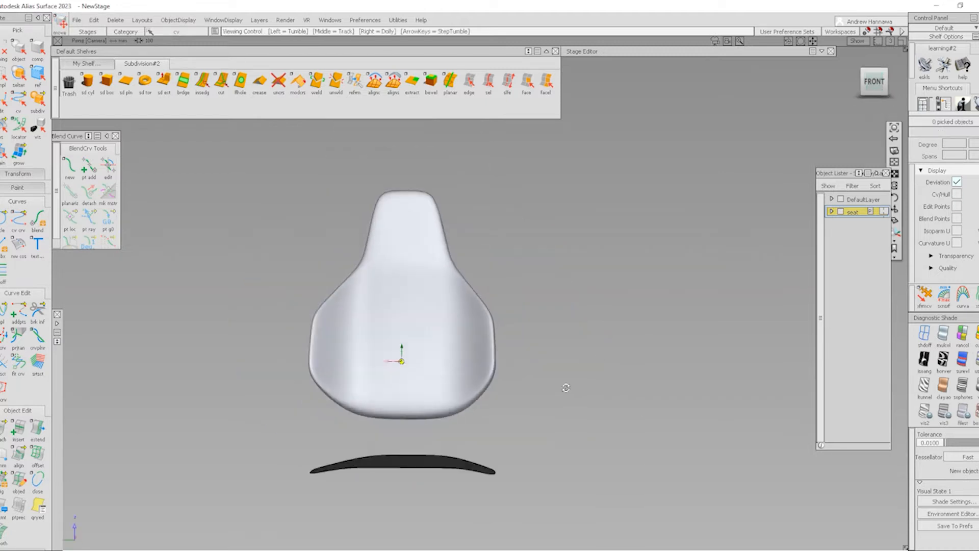
pyautogui.keyDown('alt'); pyautogui.keyDown('shift'); pyautogui.moveTo(563, 383); pyautogui.dragTo(627, 379); pyautogui.keyUp('shift'); pyautogui.keyUp('alt')
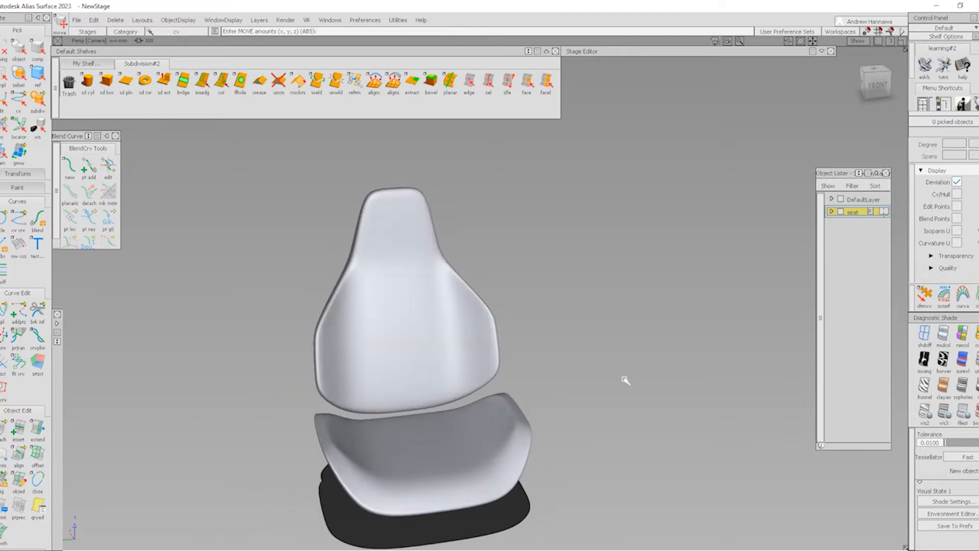
pyautogui.keyDown('alt'); pyautogui.keyDown('shift'); pyautogui.click(390, 210); pyautogui.keyUp('shift'); pyautogui.keyUp('alt')
pyautogui.keyDown('alt'); pyautogui.keyDown('shift'); pyautogui.moveTo(389, 232); pyautogui.dragTo(440, 269, button='right'); pyautogui.keyUp('shift'); pyautogui.keyUp('alt')
pyautogui.keyDown('alt'); pyautogui.keyDown('shift'); pyautogui.moveTo(441, 269); pyautogui.dragTo(486, 322, button='middle'); pyautogui.keyUp('shift'); pyautogui.keyUp('alt')
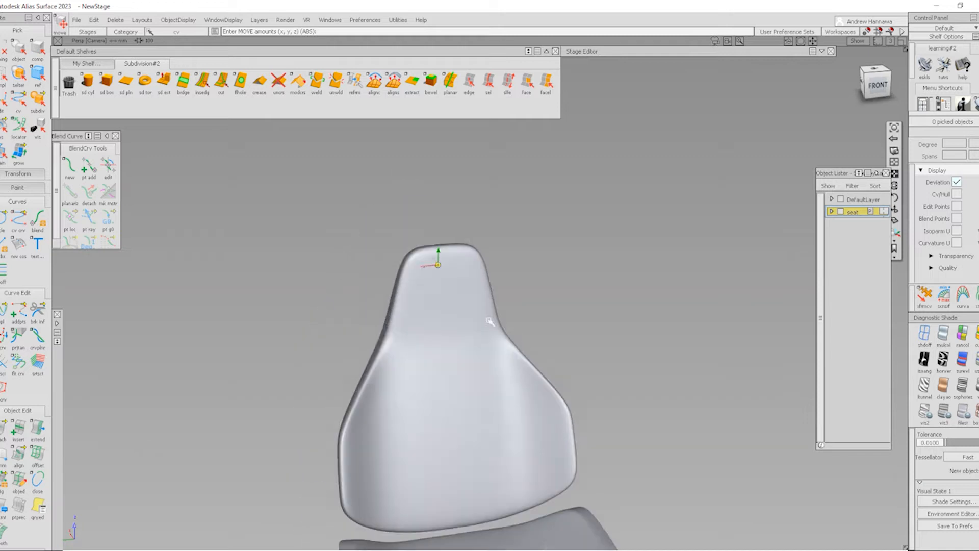
pyautogui.keyDown('alt'); pyautogui.keyDown('shift'); pyautogui.moveTo(485, 322); pyautogui.dragTo(247, 308); pyautogui.keyUp('shift'); pyautogui.keyUp('alt')
pyautogui.keyDown('alt'); pyautogui.keyDown('shift'); pyautogui.moveTo(459, 352); pyautogui.dragTo(476, 374); pyautogui.keyUp('shift'); pyautogui.keyUp('alt')
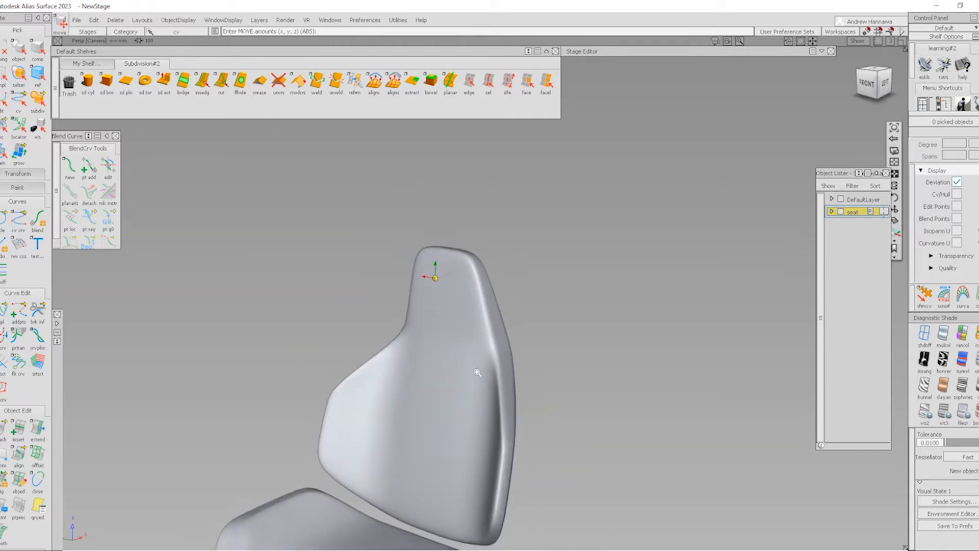
pyautogui.keyDown('alt'); pyautogui.keyDown('shift'); pyautogui.moveTo(476, 373); pyautogui.dragTo(468, 376, button='right'); pyautogui.keyUp('shift'); pyautogui.keyUp('alt')
# - Move the central front CVs in the headrest's upper row slightly forward
pyautogui.keyDown('ctrl'); pyautogui.keyDown('shift'); pyautogui.moveTo(598, 426); pyautogui.dragTo(492, 299, button='right'); pyautogui.keyUp('shift'); pyautogui.keyUp('ctrl')
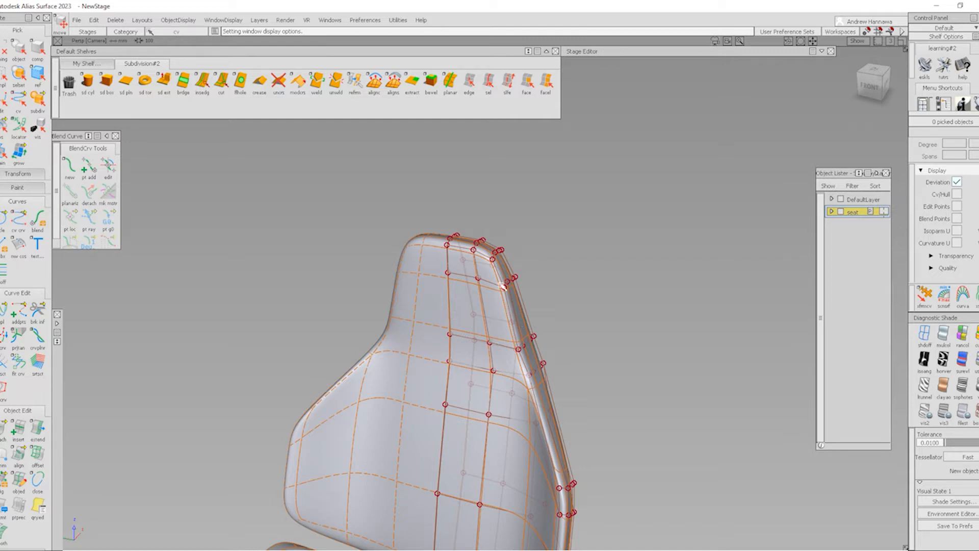
pyautogui.keyDown('ctrl'); pyautogui.keyDown('shift'); pyautogui.moveTo(406, 278); pyautogui.dragTo(448, 274); pyautogui.keyUp('shift'); pyautogui.keyUp('ctrl')
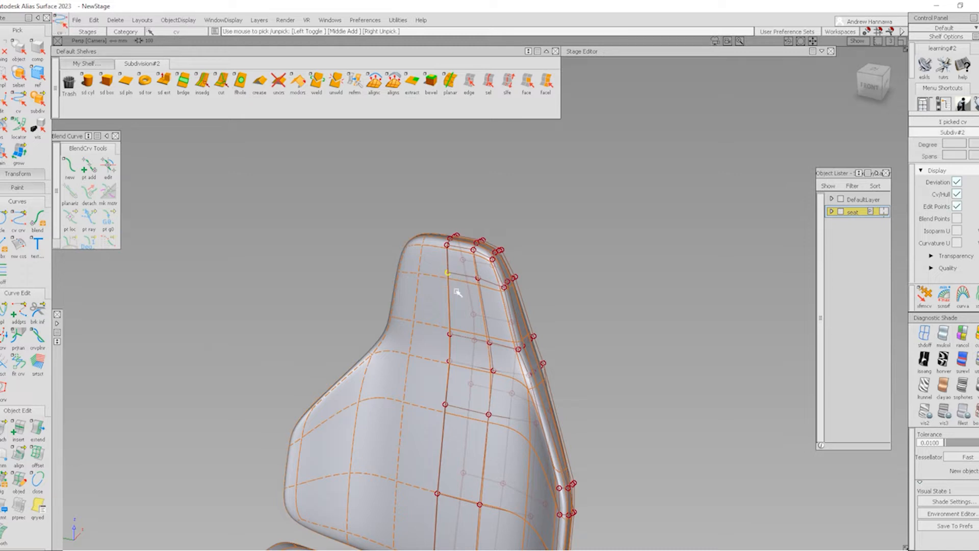
pyautogui.moveTo(579, 301); pyautogui.dragTo(580, 302)
pyautogui.keyDown('ctrl'); pyautogui.keyDown('shift'); pyautogui.moveTo(468, 416); pyautogui.dragTo(464, 311); pyautogui.keyUp('shift'); pyautogui.keyUp('ctrl')
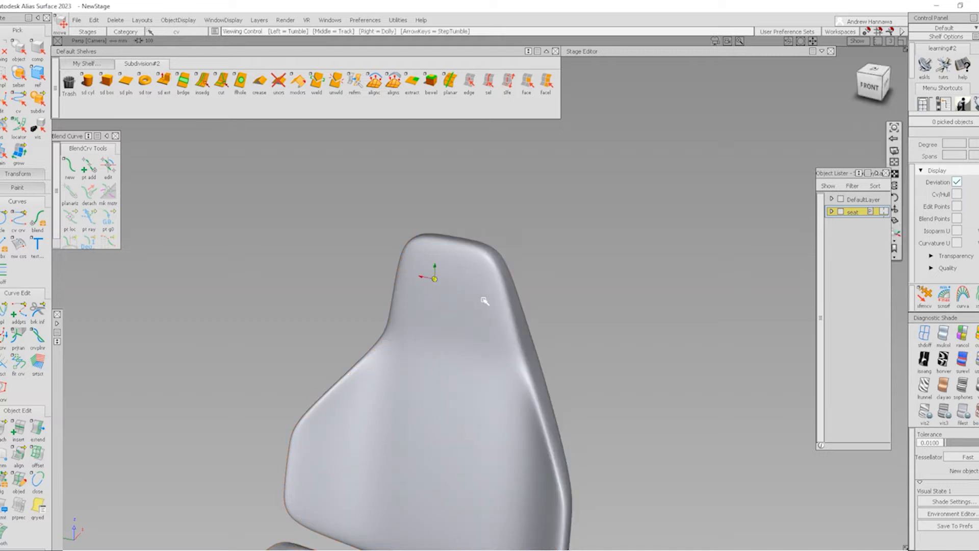
# - Display the chair in box mode and insert edge loops just inside the top and side edges of the headrest's front face
pyautogui.keyDown('alt'); pyautogui.keyDown('shift'); pyautogui.click(485, 303); pyautogui.keyUp('shift'); pyautogui.keyUp('alt')
pyautogui.keyDown('alt'); pyautogui.keyDown('shift'); pyautogui.moveTo(454, 357); pyautogui.dragTo(476, 347); pyautogui.keyUp('shift'); pyautogui.keyUp('alt')
pyautogui.keyDown('alt'); pyautogui.keyDown('shift'); pyautogui.moveTo(476, 347); pyautogui.dragTo(490, 379, button='right'); pyautogui.keyUp('shift'); pyautogui.keyUp('alt')
pyautogui.keyDown('alt'); pyautogui.keyDown('shift'); pyautogui.moveTo(490, 380); pyautogui.dragTo(484, 385); pyautogui.keyUp('shift'); pyautogui.keyUp('alt')
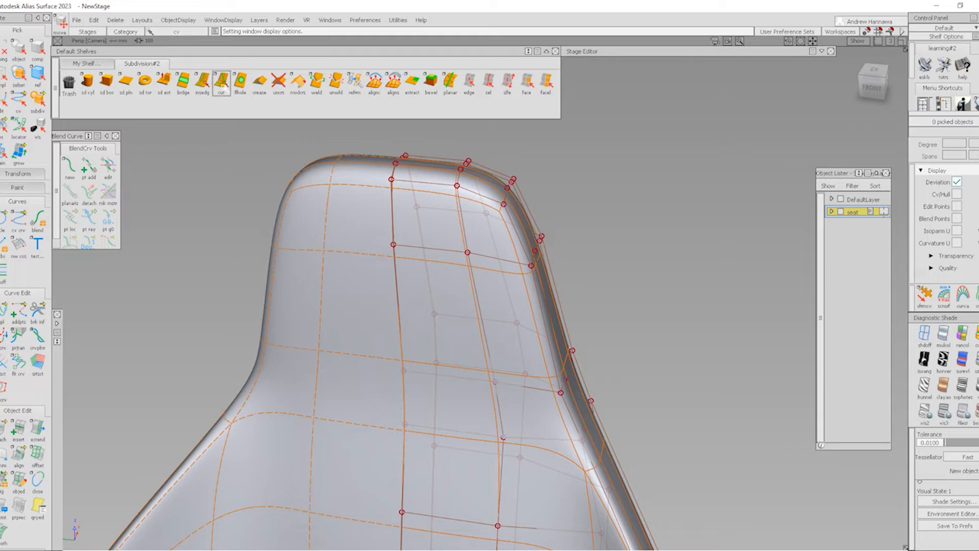
pyautogui.click(222, 82)
pyautogui.click(974, 412)
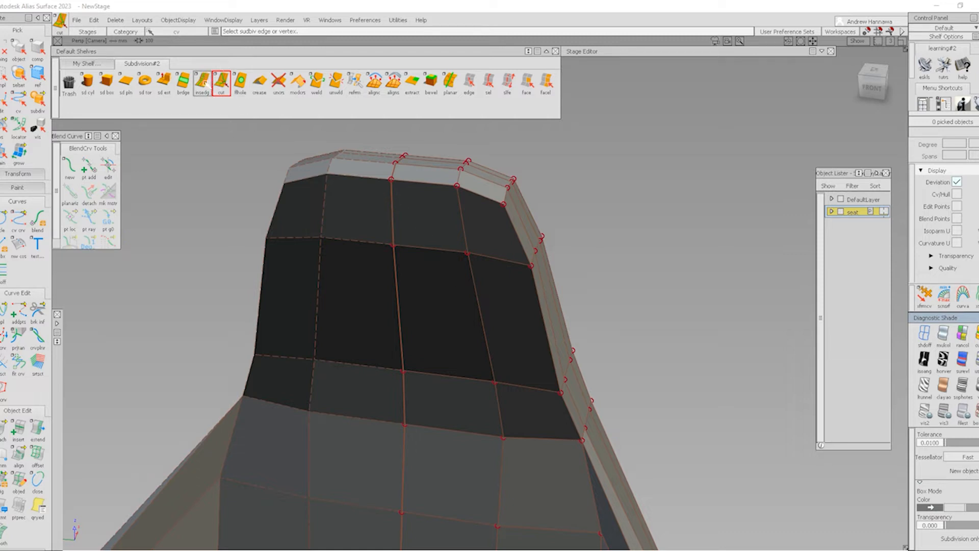
pyautogui.click(202, 82)
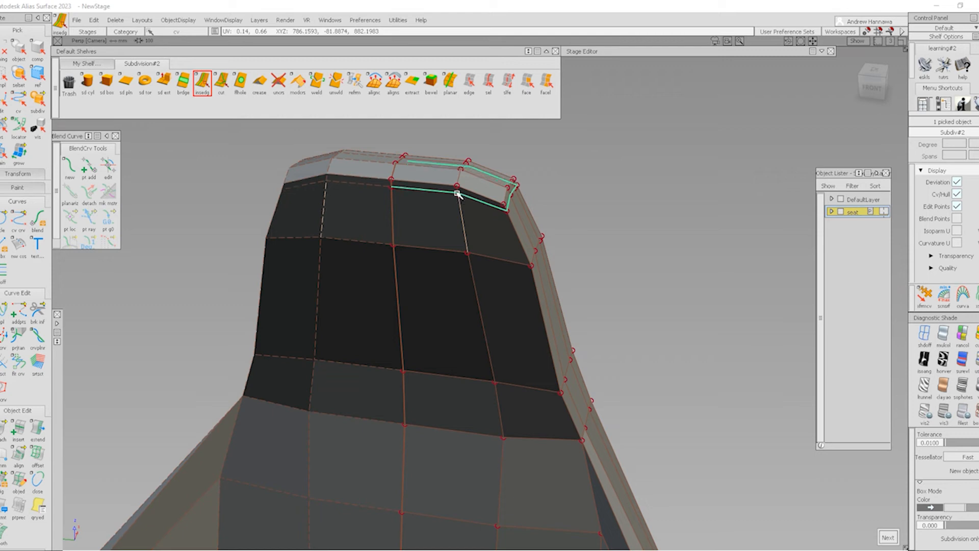
pyautogui.click(459, 196)
pyautogui.click(555, 394)
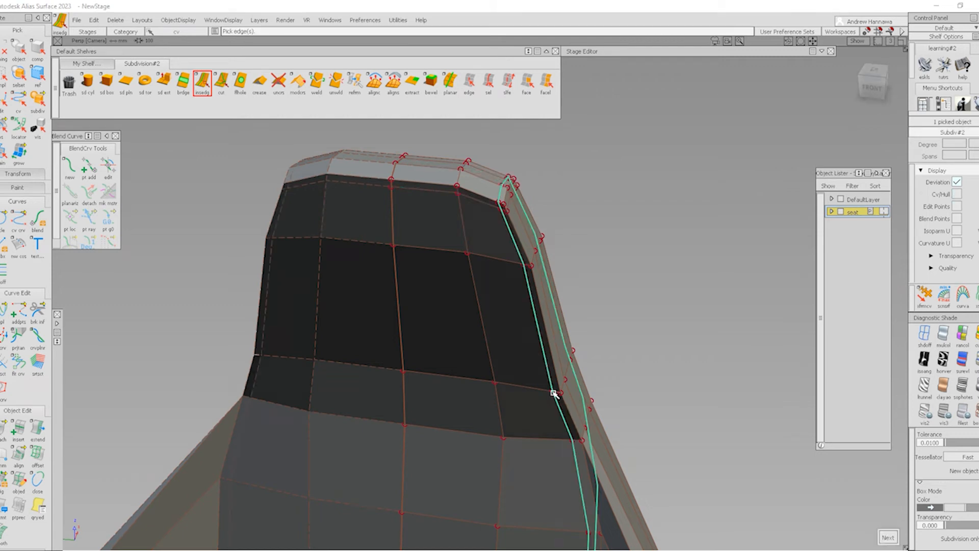
pyautogui.press('space')
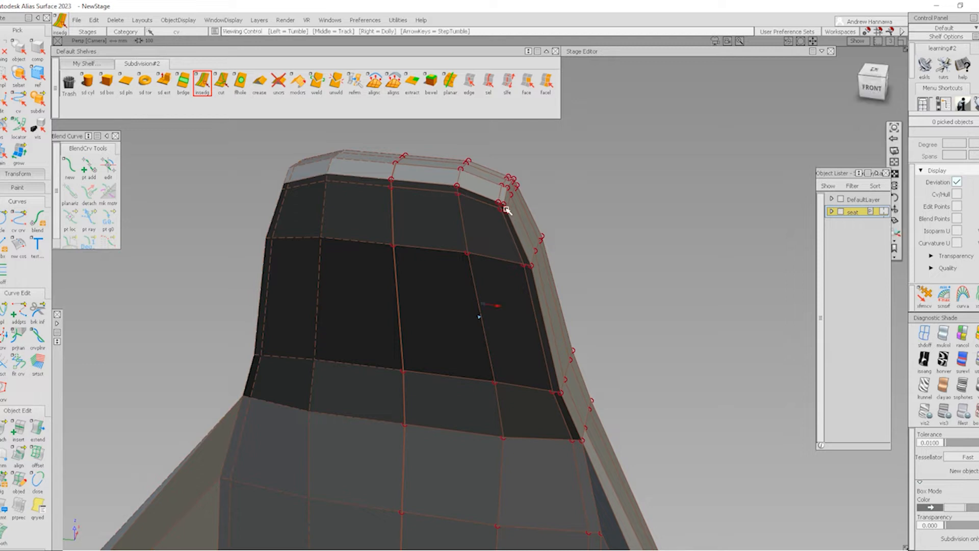
# - Cut a diagonal edge from the new loops' intersection to the outer corner of the headrest's front face
pyautogui.keyDown('alt'); pyautogui.keyDown('shift'); pyautogui.moveTo(508, 209); pyautogui.dragTo(504, 238, button='right'); pyautogui.keyUp('shift'); pyautogui.keyUp('alt')
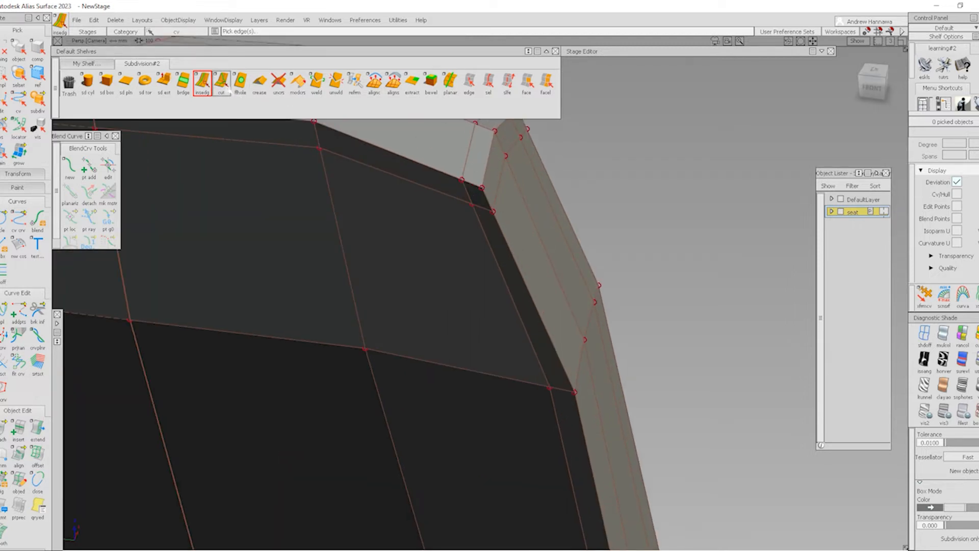
pyautogui.click(221, 82)
pyautogui.click(472, 203)
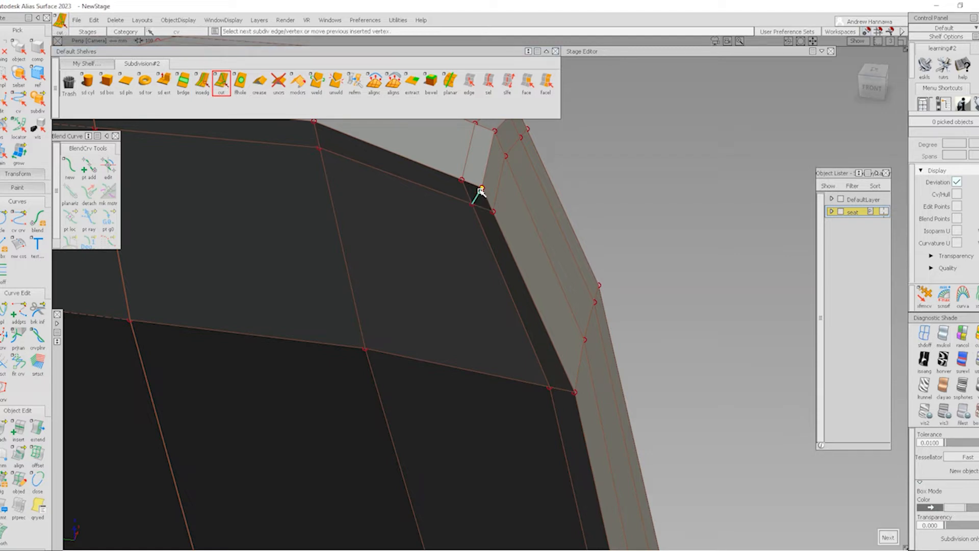
pyautogui.click(480, 188)
# - Delete the two short edges beside the diagonal cut at the headrest's upper corner
pyautogui.click(489, 82)
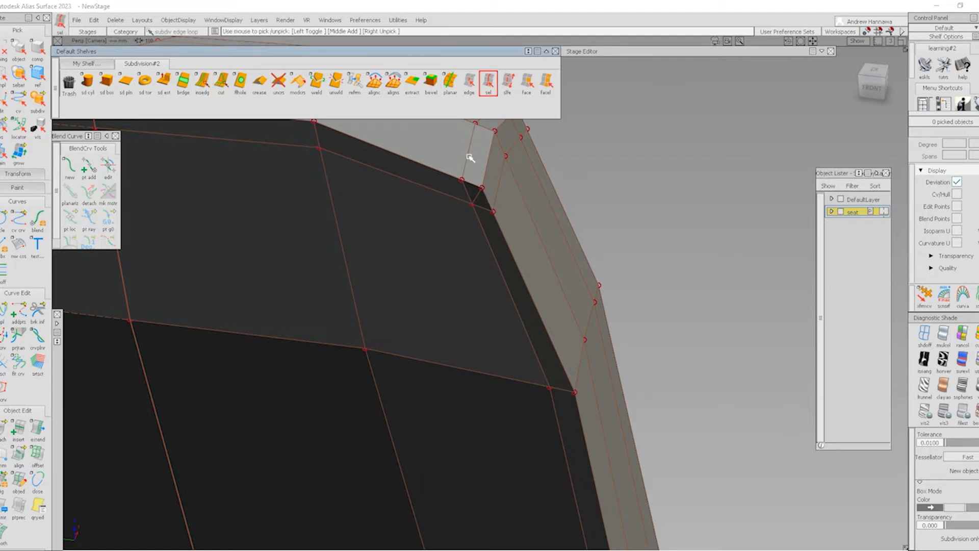
pyautogui.click(471, 159)
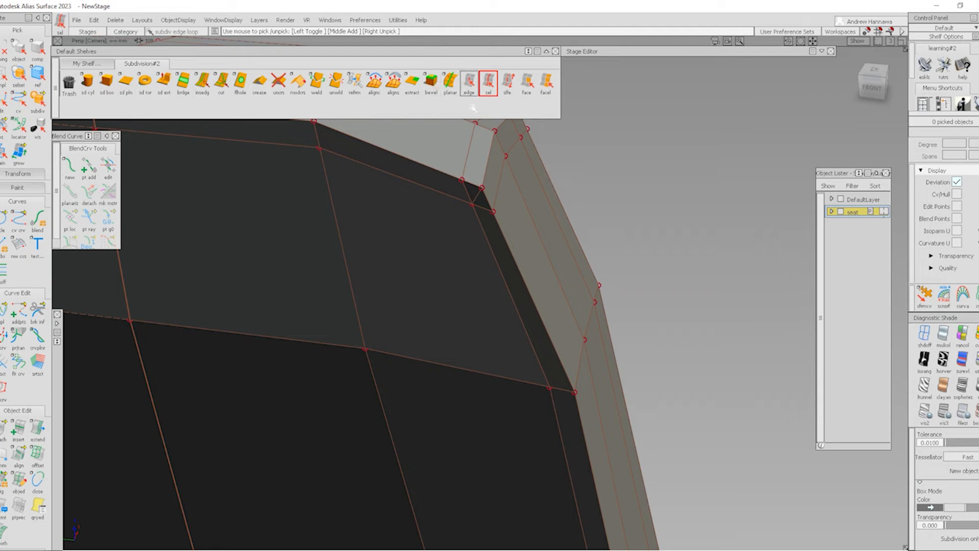
pyautogui.click(469, 81)
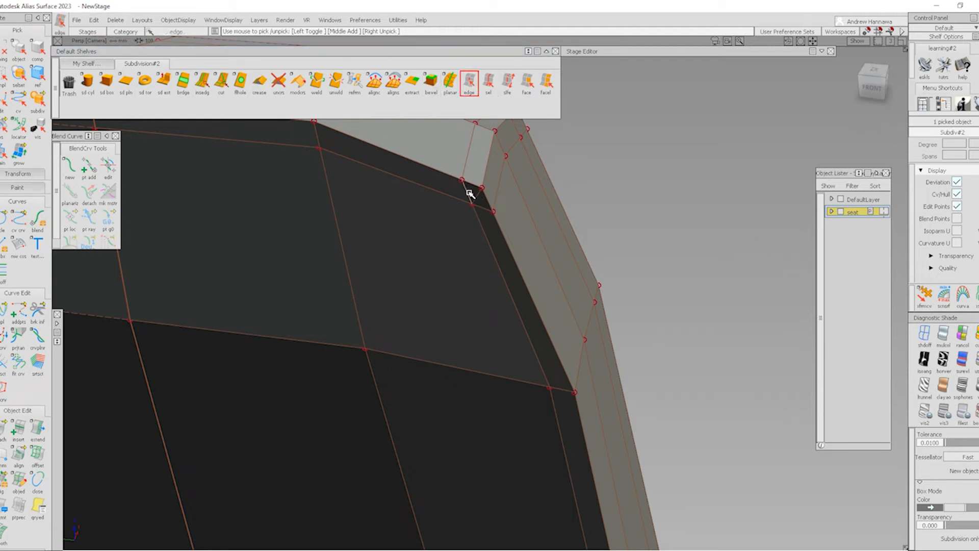
pyautogui.click(475, 198)
pyautogui.press('Return')
pyautogui.click(483, 208)
pyautogui.press('Return')
# - Cut a diagonal edge at the headrest's lower outer corner, from the side loop's vertex to the inner vertex one row below
pyautogui.click(488, 82)
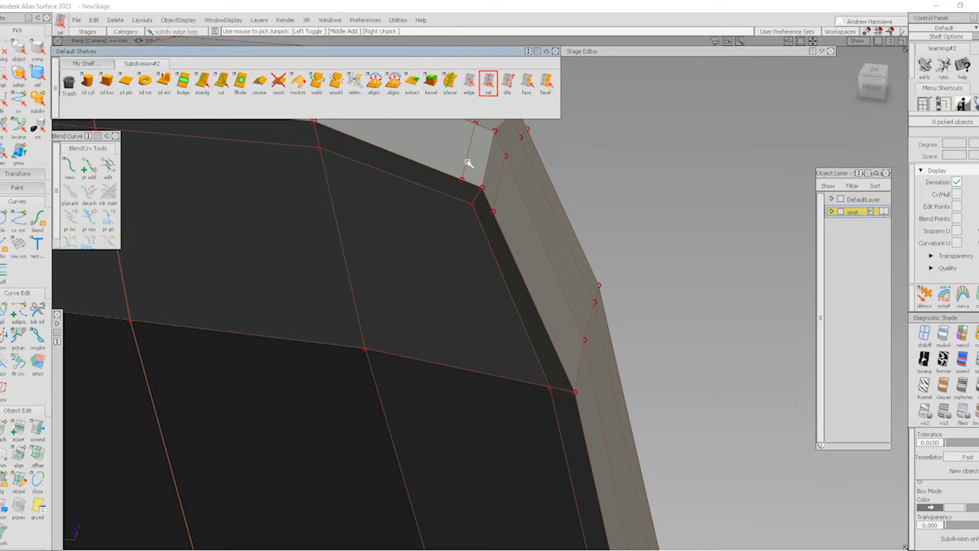
pyautogui.keyDown('alt'); pyautogui.keyDown('shift'); pyautogui.moveTo(548, 243); pyautogui.dragTo(521, 367, button='right'); pyautogui.keyUp('shift'); pyautogui.keyUp('alt')
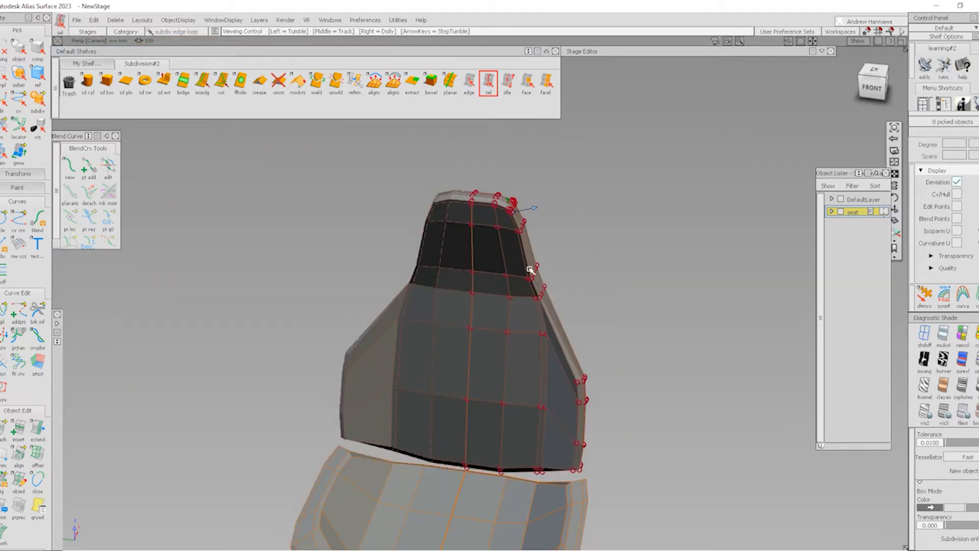
pyautogui.keyDown('alt'); pyautogui.keyDown('shift'); pyautogui.moveTo(524, 284); pyautogui.dragTo(543, 294, button='right'); pyautogui.keyUp('shift'); pyautogui.keyUp('alt')
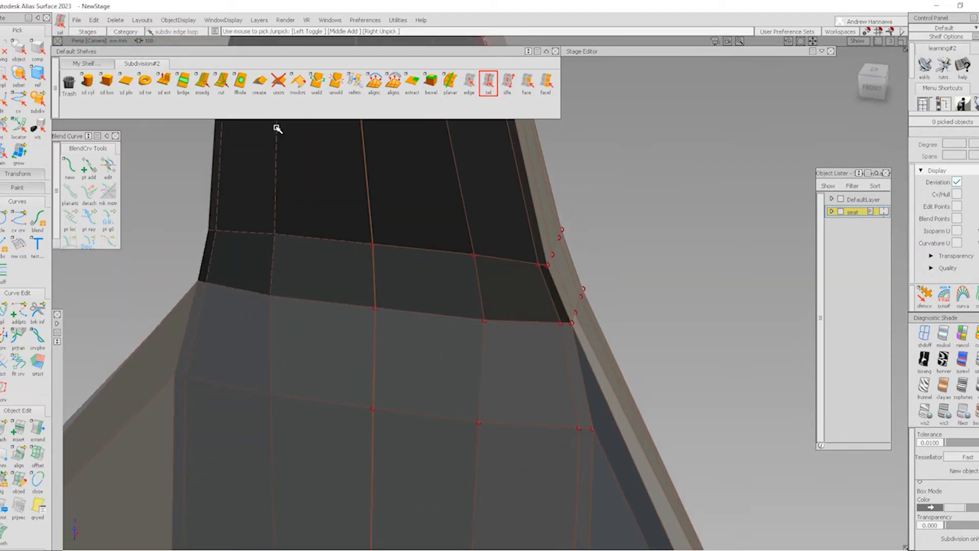
pyautogui.click(221, 81)
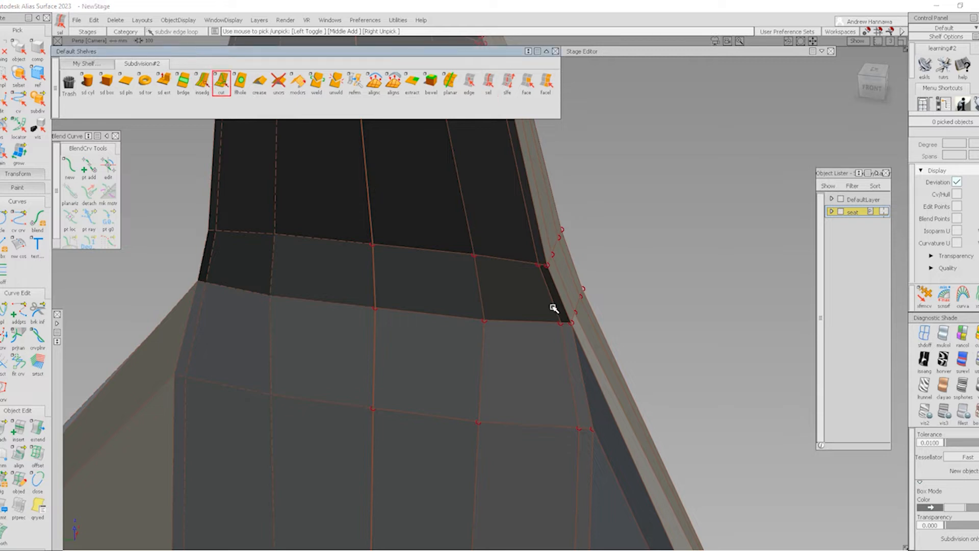
pyautogui.click(535, 265)
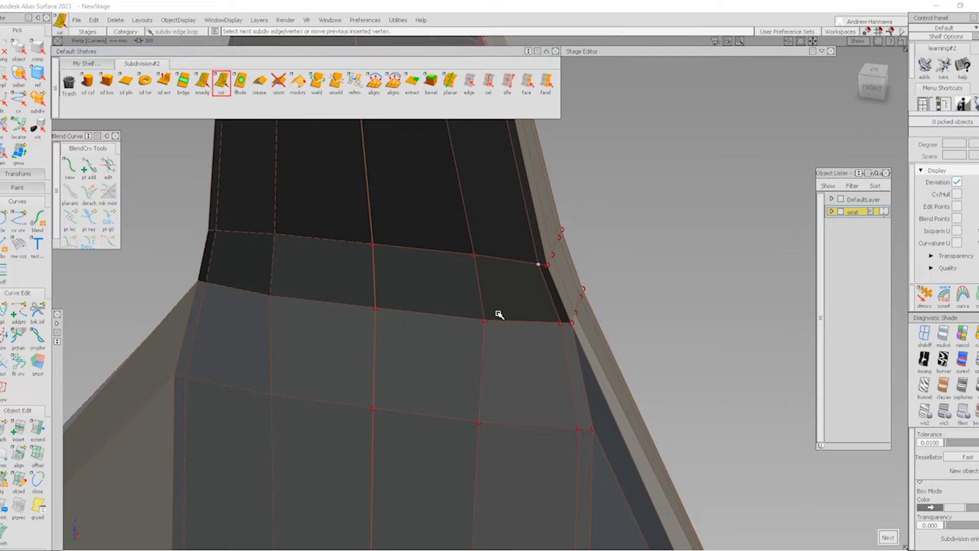
pyautogui.click(484, 320)
pyautogui.keyDown('alt'); pyautogui.keyDown('shift'); pyautogui.moveTo(513, 334); pyautogui.dragTo(409, 280); pyautogui.keyUp('shift'); pyautogui.keyUp('alt')
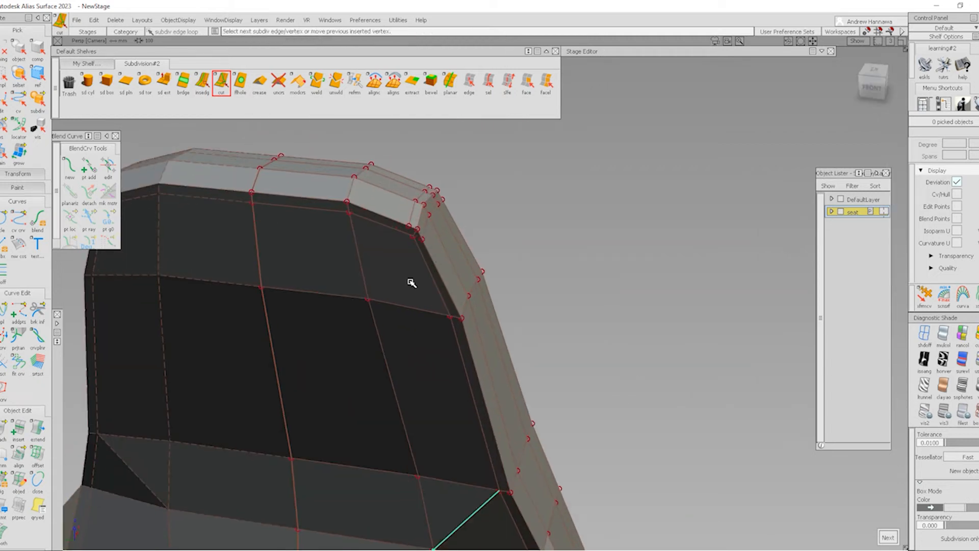
# - Delete the leftover edge loop that crosses the headrest's top near the corner and continues down past the neck cut
pyautogui.click(487, 82)
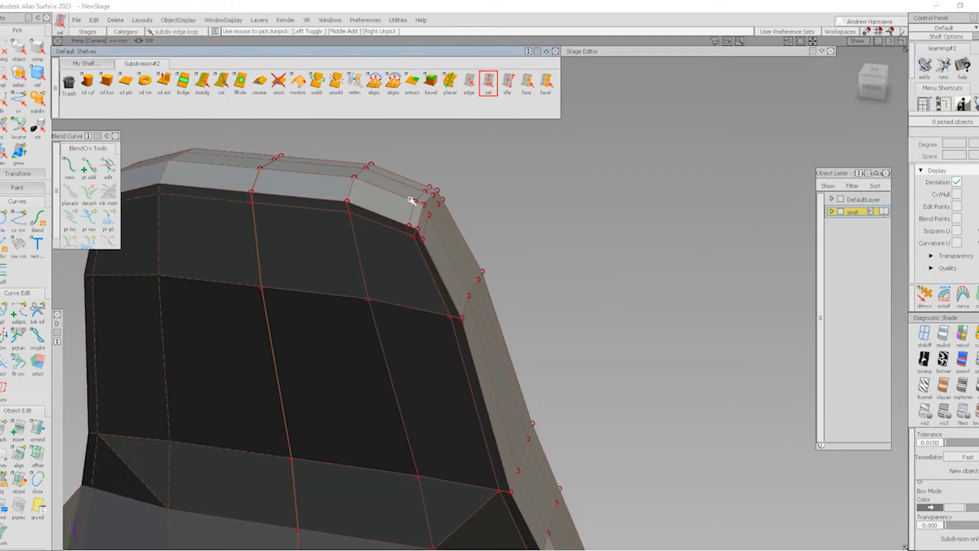
pyautogui.click(408, 225)
pyautogui.press('Delete')
pyautogui.press('Return')
pyautogui.keyDown('alt'); pyautogui.keyDown('shift'); pyautogui.moveTo(404, 260); pyautogui.dragTo(333, 192); pyautogui.keyUp('shift'); pyautogui.keyUp('alt')
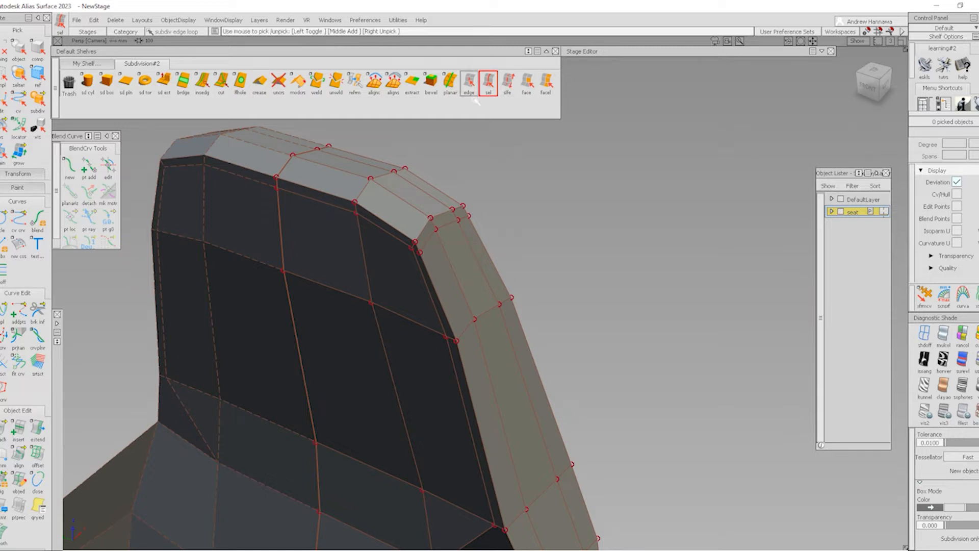
pyautogui.keyDown('alt'); pyautogui.keyDown('shift'); pyautogui.moveTo(546, 291); pyautogui.dragTo(478, 263); pyautogui.keyUp('shift'); pyautogui.keyUp('alt')
pyautogui.keyDown('alt'); pyautogui.keyDown('shift'); pyautogui.moveTo(479, 262); pyautogui.dragTo(485, 218, button='middle'); pyautogui.keyUp('shift'); pyautogui.keyUp('alt')
# - Move the three CVs along the headrest front's top inner row slightly forward
pyautogui.click(922, 297)
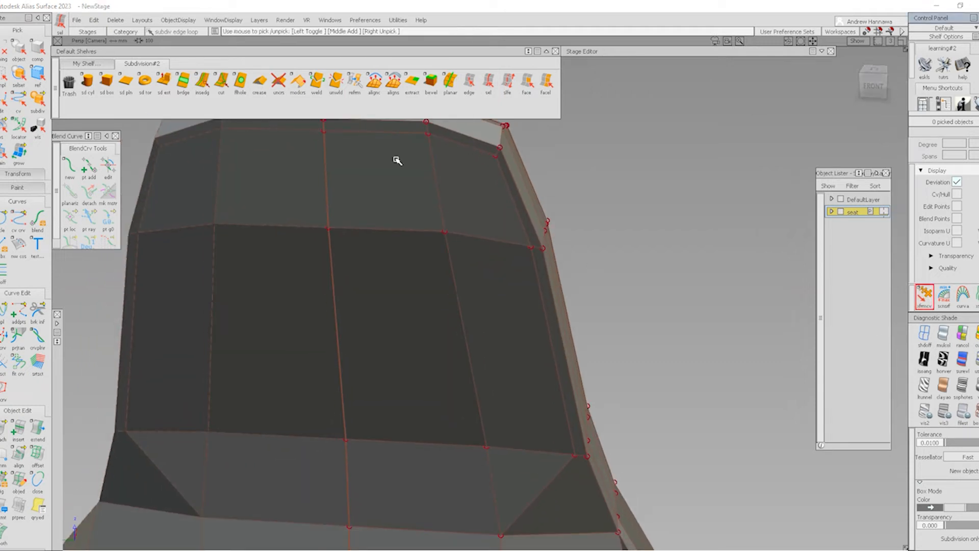
pyautogui.click(322, 131)
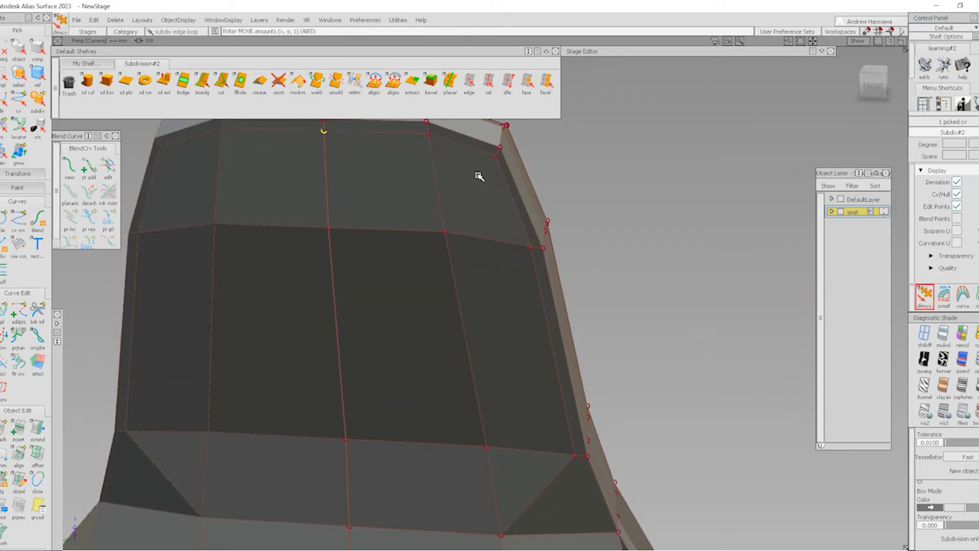
pyautogui.click(496, 155)
pyautogui.click(428, 134)
pyautogui.keyDown('alt'); pyautogui.keyDown('shift'); pyautogui.moveTo(582, 183); pyautogui.dragTo(507, 208); pyautogui.keyUp('shift'); pyautogui.keyUp('alt')
pyautogui.moveTo(644, 191); pyautogui.dragTo(630, 205)
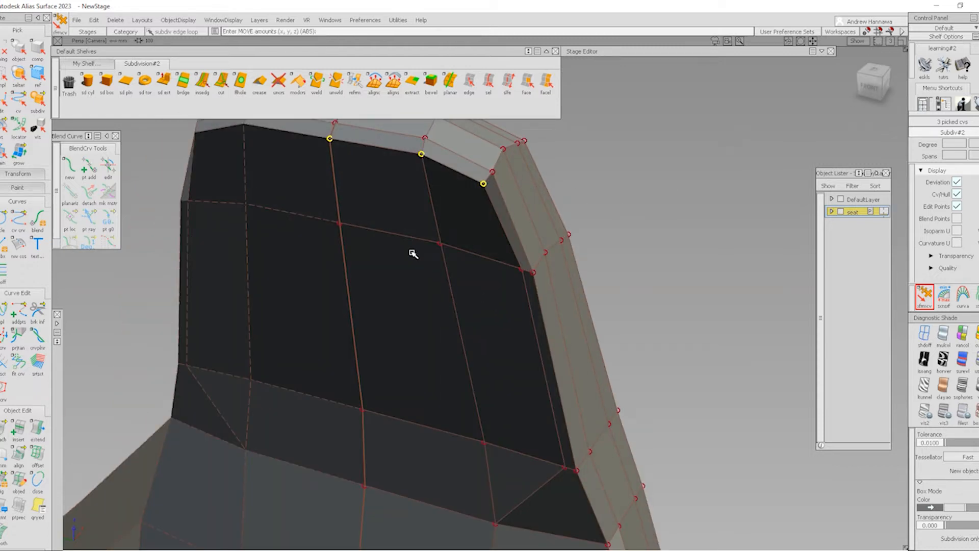
# - Move the CVs across the headrest front's second row slightly forward
pyautogui.click(340, 223)
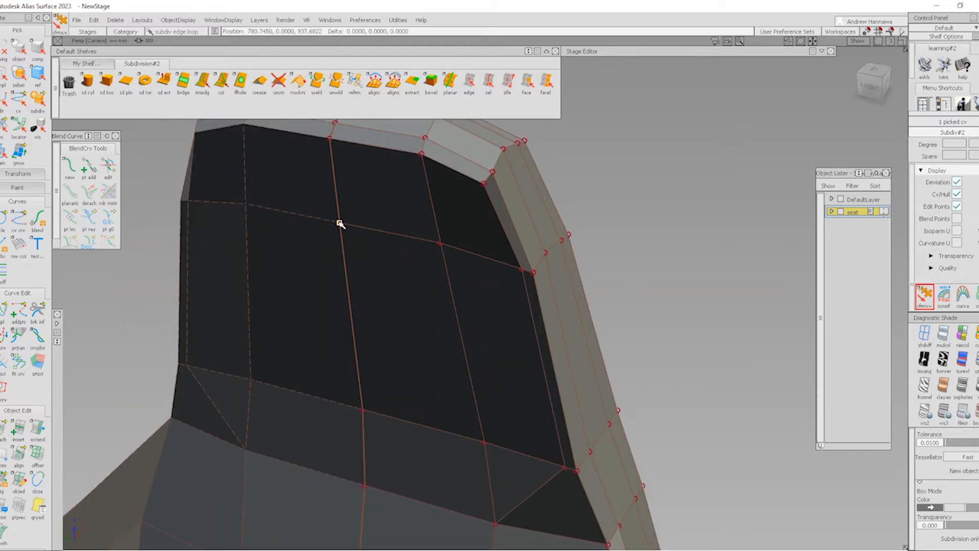
pyautogui.click(522, 269)
pyautogui.moveTo(643, 254); pyautogui.dragTo(636, 268)
pyautogui.keyDown('ctrl'); pyautogui.keyDown('shift'); pyautogui.moveTo(576, 386); pyautogui.dragTo(577, 265); pyautogui.keyUp('shift'); pyautogui.keyUp('ctrl')
pyautogui.keyDown('alt'); pyautogui.keyDown('shift'); pyautogui.moveTo(577, 265); pyautogui.dragTo(605, 298, button='middle'); pyautogui.keyUp('shift'); pyautogui.keyUp('alt')
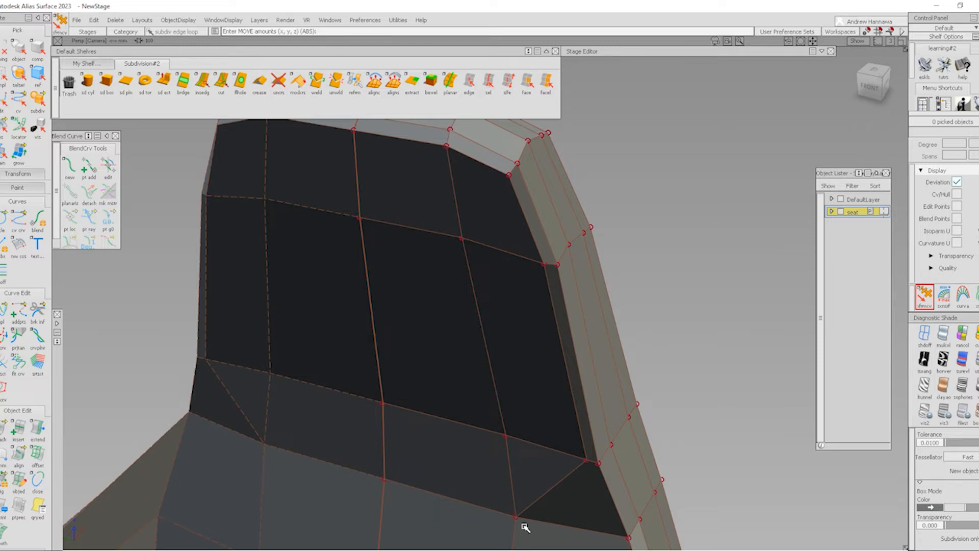
pyautogui.keyDown('alt'); pyautogui.keyDown('shift'); pyautogui.moveTo(392, 281); pyautogui.dragTo(532, 394, button='middle'); pyautogui.keyUp('shift'); pyautogui.keyUp('alt')
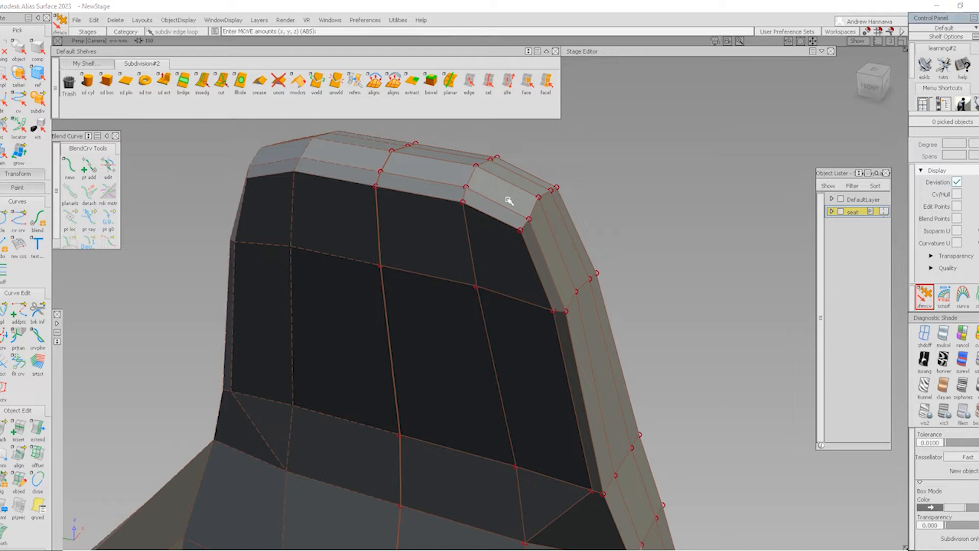
# - Slide the two central CVs of the headrest front's top inner row downward along the hull
pyautogui.click(376, 186)
pyautogui.rightClick(469, 236)
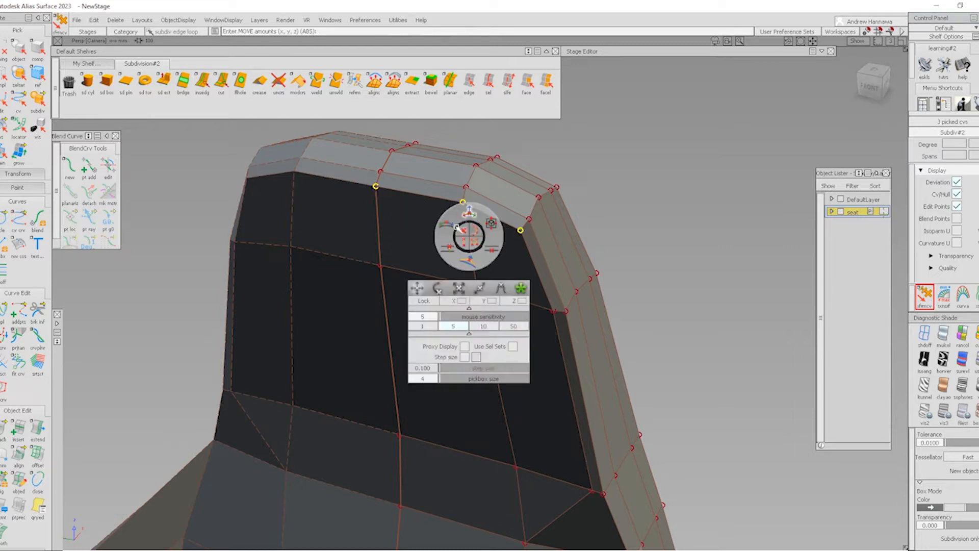
pyautogui.click(462, 233)
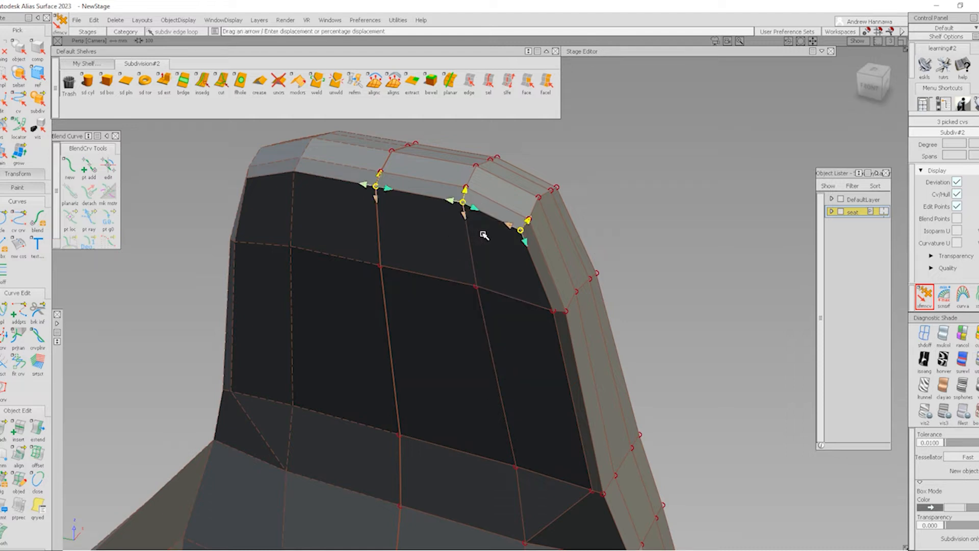
pyautogui.keyDown('shift'); pyautogui.click(520, 232); pyautogui.keyUp('shift')
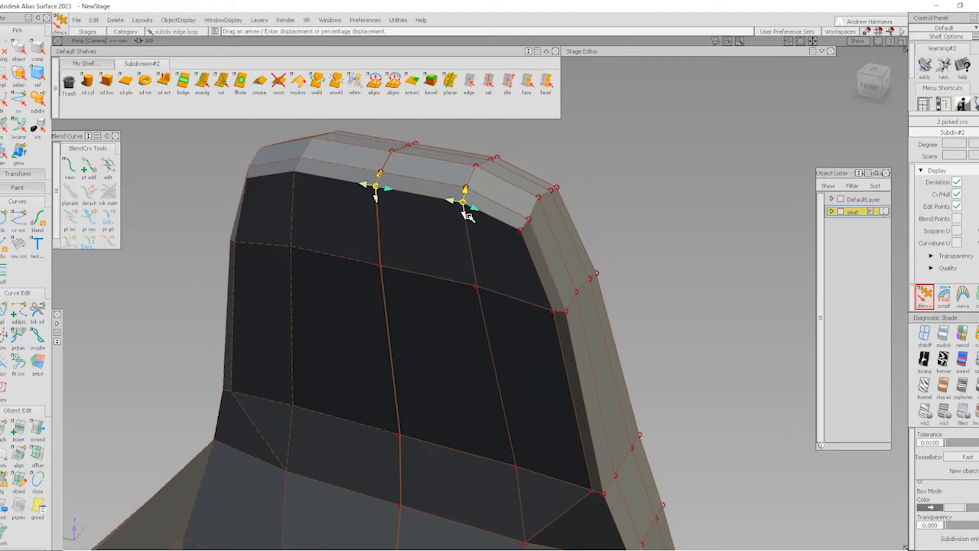
pyautogui.moveTo(461, 206); pyautogui.dragTo(482, 303)
# - Move the two central top-row CVs slightly forward and shift the outer corner CV down to match them
pyautogui.rightClick(637, 254)
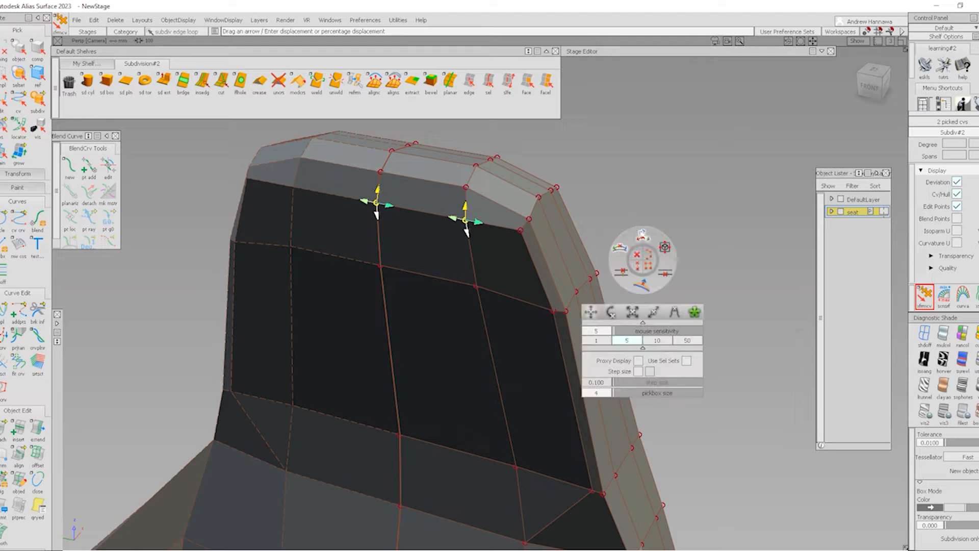
pyautogui.click(596, 215)
pyautogui.moveTo(622, 197); pyautogui.dragTo(629, 300)
pyautogui.click(520, 230)
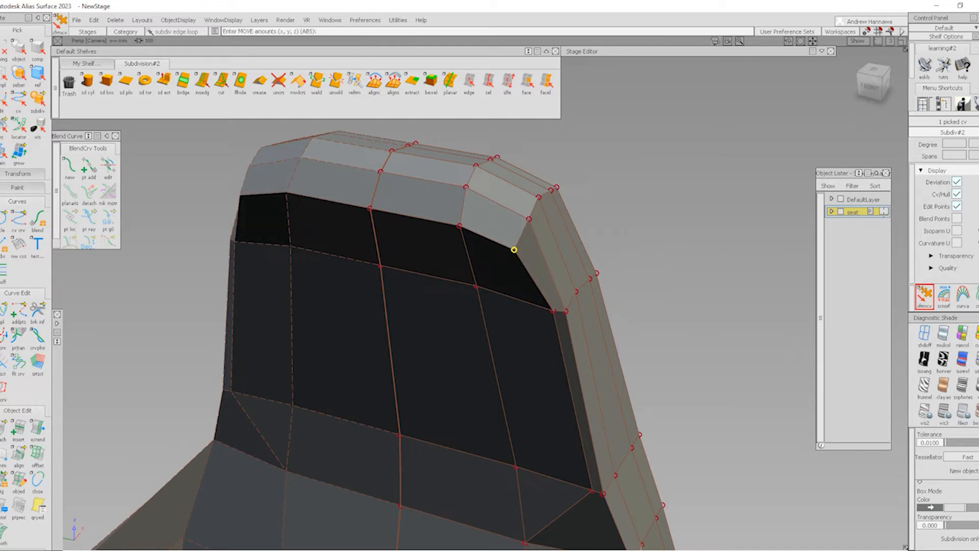
pyautogui.click(546, 323)
# - Slide the headrest front's second-row and lower-row side-loop CVs inward along the hull, away from the outer edge
pyautogui.keyDown('ctrl'); pyautogui.keyDown('shift'); pyautogui.moveTo(502, 324); pyautogui.dragTo(551, 315); pyautogui.keyUp('shift'); pyautogui.keyUp('ctrl')
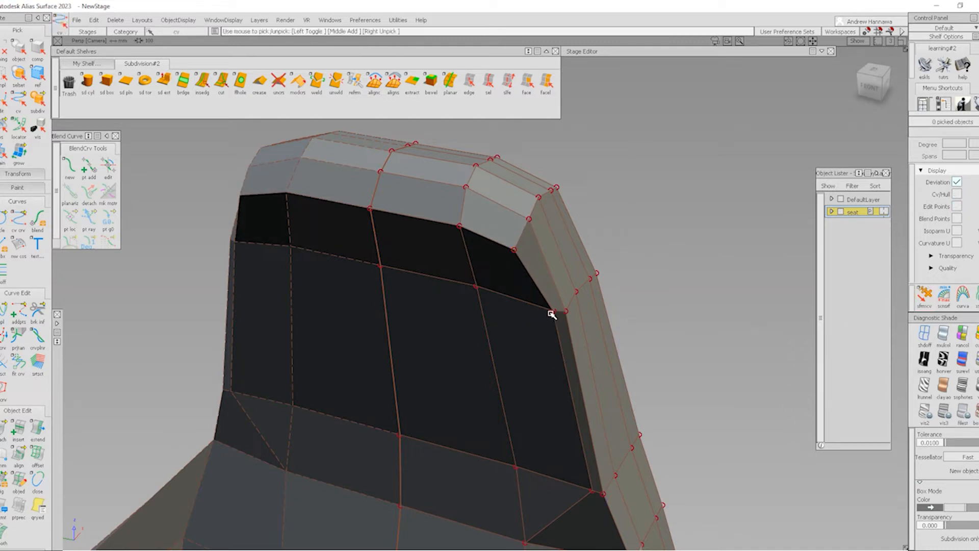
pyautogui.click(551, 312)
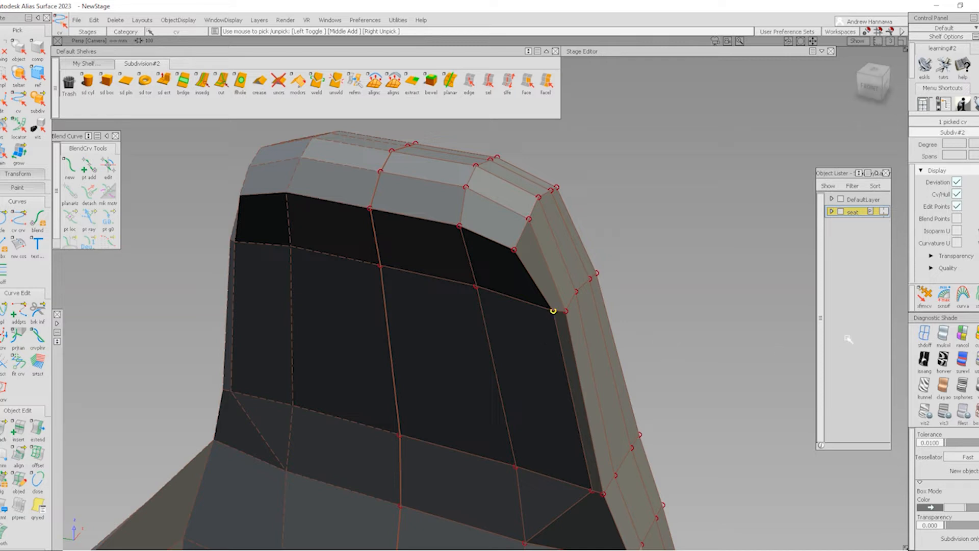
pyautogui.click(924, 297)
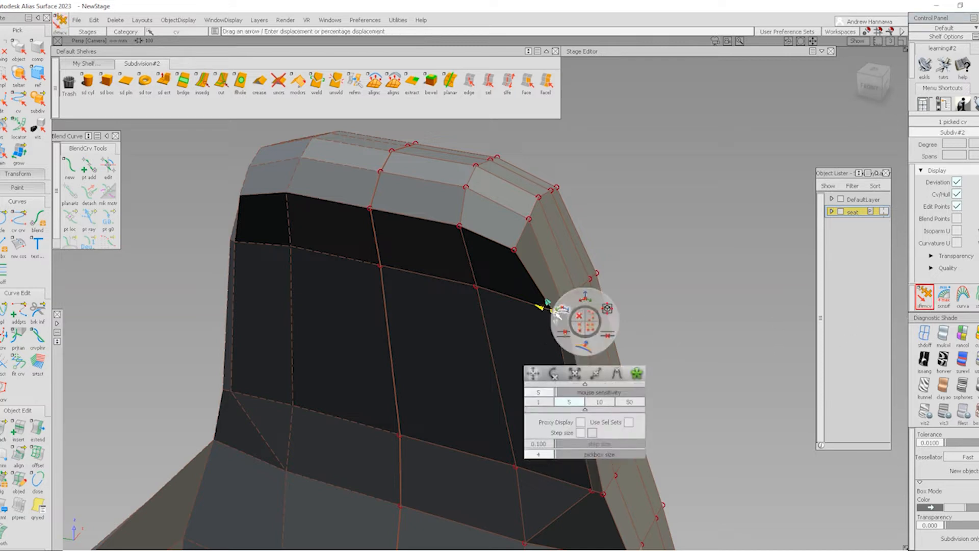
pyautogui.moveTo(541, 307); pyautogui.dragTo(442, 312)
pyautogui.keyDown('alt'); pyautogui.keyDown('shift'); pyautogui.moveTo(593, 485); pyautogui.dragTo(603, 369, button='middle'); pyautogui.keyUp('shift'); pyautogui.keyUp('alt')
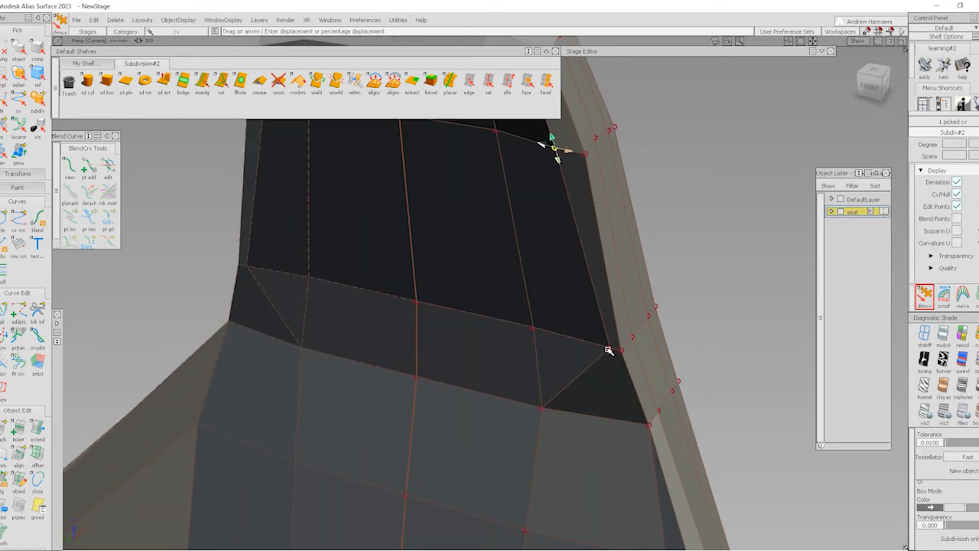
pyautogui.click(609, 350)
pyautogui.moveTo(603, 345); pyautogui.dragTo(511, 345)
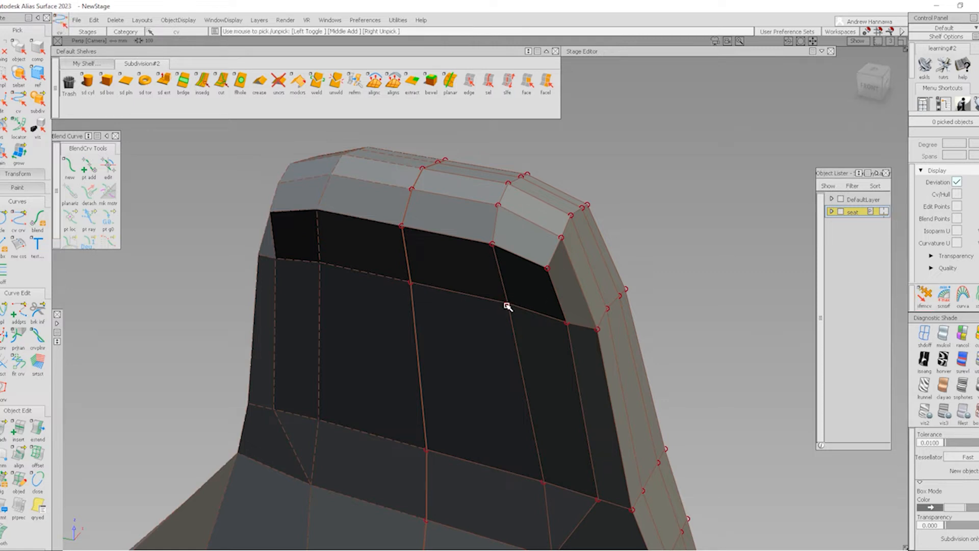
# - Move the two central CVs in both the second and lower rows of the headrest front slightly forward
pyautogui.click(506, 303)
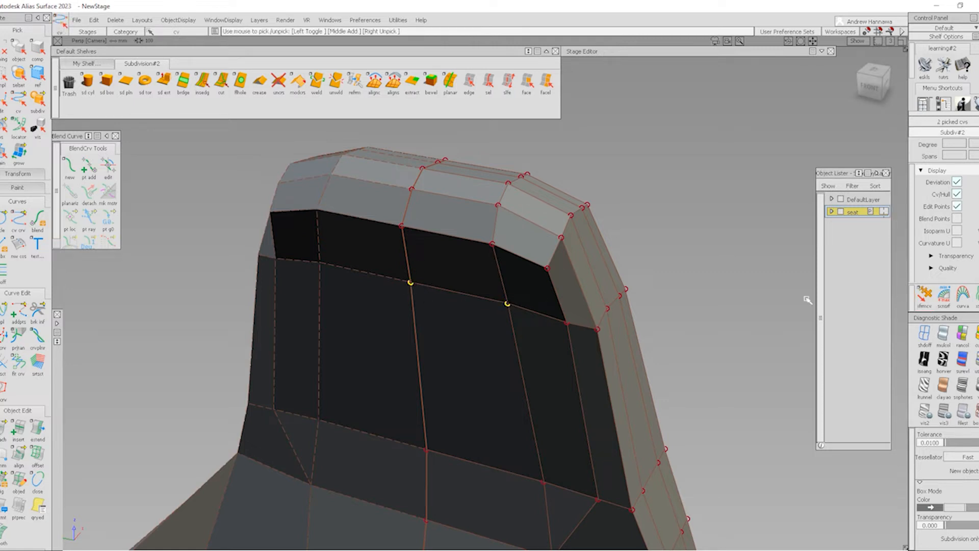
pyautogui.click(924, 296)
pyautogui.moveTo(668, 302); pyautogui.dragTo(667, 273, button='right')
pyautogui.moveTo(666, 272); pyautogui.dragTo(678, 287)
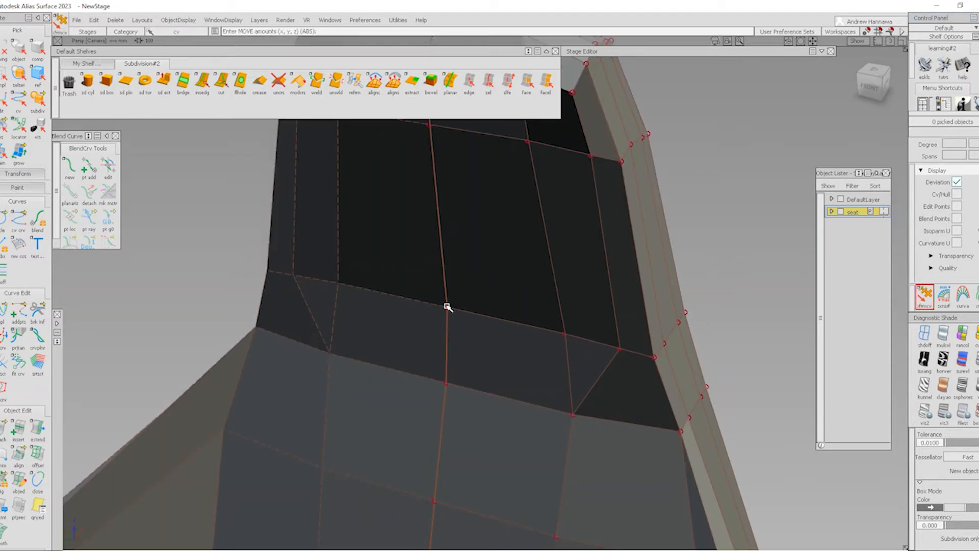
pyautogui.click(447, 308)
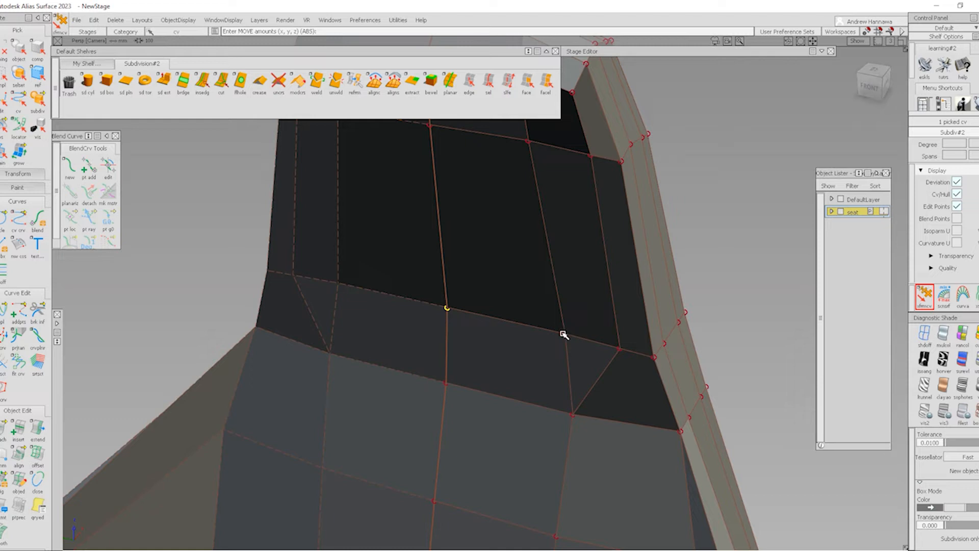
pyautogui.keyDown('shift'); pyautogui.click(562, 332); pyautogui.keyUp('shift')
pyautogui.keyDown('alt'); pyautogui.keyDown('shift'); pyautogui.moveTo(765, 291); pyautogui.dragTo(522, 340); pyautogui.keyUp('shift'); pyautogui.keyUp('alt')
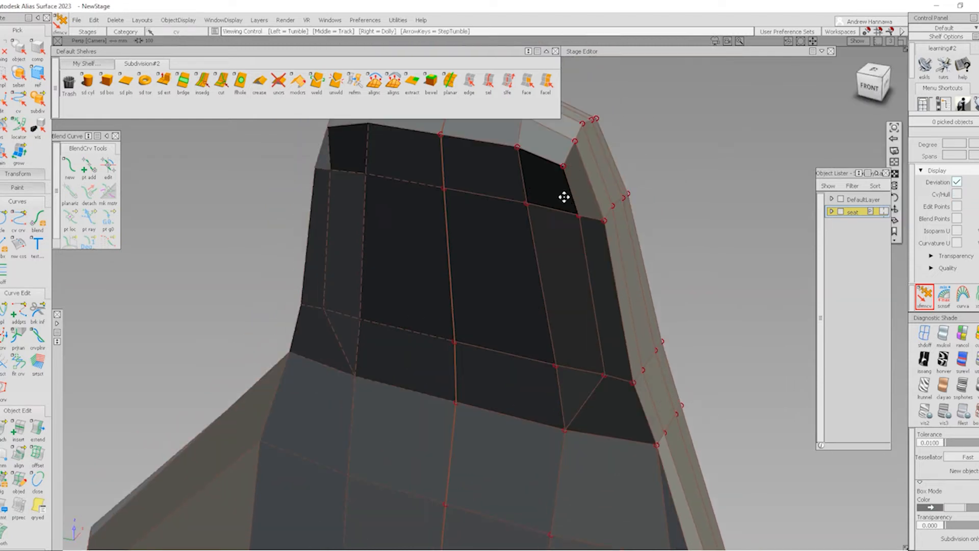
# - Raise the two central CVs in the row where the headrest meets the backrest
pyautogui.keyDown('alt'); pyautogui.keyDown('shift'); pyautogui.moveTo(564, 199); pyautogui.dragTo(599, 248, button='right'); pyautogui.keyUp('shift'); pyautogui.keyUp('alt')
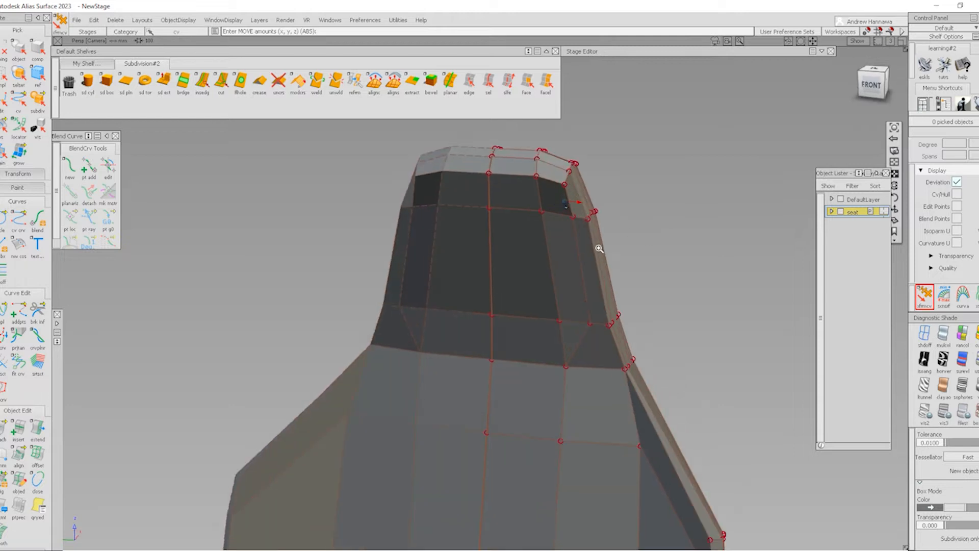
pyautogui.keyDown('alt'); pyautogui.keyDown('shift'); pyautogui.moveTo(599, 248); pyautogui.dragTo(548, 246); pyautogui.keyUp('shift'); pyautogui.keyUp('alt')
pyautogui.keyDown('alt'); pyautogui.keyDown('shift'); pyautogui.moveTo(547, 282); pyautogui.dragTo(543, 272, button='middle'); pyautogui.keyUp('shift'); pyautogui.keyUp('alt')
pyautogui.keyDown('ctrl'); pyautogui.keyDown('shift'); pyautogui.moveTo(543, 271); pyautogui.dragTo(496, 371); pyautogui.keyUp('shift'); pyautogui.keyUp('ctrl')
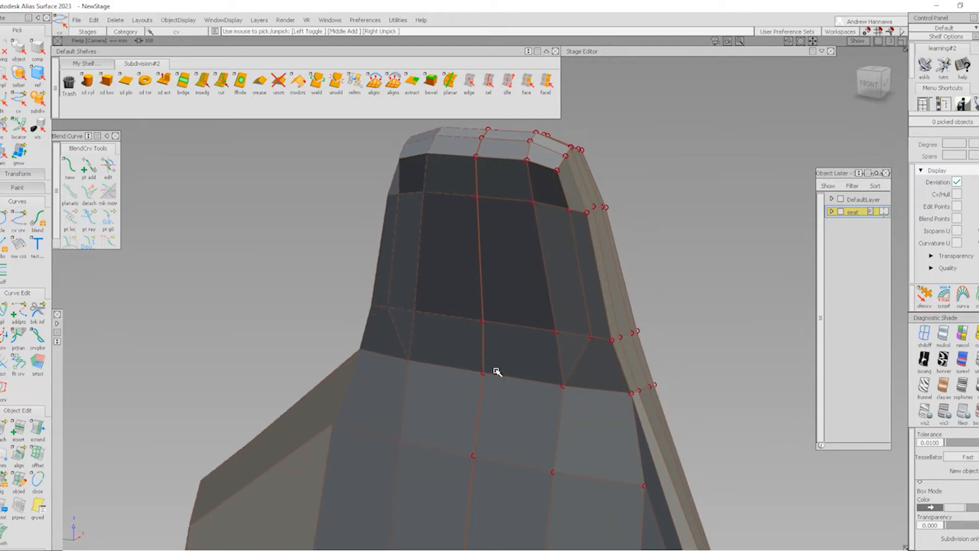
pyautogui.click(481, 373)
pyautogui.click(562, 384)
pyautogui.keyDown('ctrl'); pyautogui.keyDown('shift'); pyautogui.moveTo(694, 417); pyautogui.dragTo(700, 378); pyautogui.keyUp('shift'); pyautogui.keyUp('ctrl')
pyautogui.moveTo(739, 357); pyautogui.dragTo(741, 326, button='right')
pyautogui.keyDown('ctrl'); pyautogui.keyDown('shift'); pyautogui.moveTo(559, 345); pyautogui.dragTo(527, 277); pyautogui.keyUp('shift'); pyautogui.keyUp('ctrl')
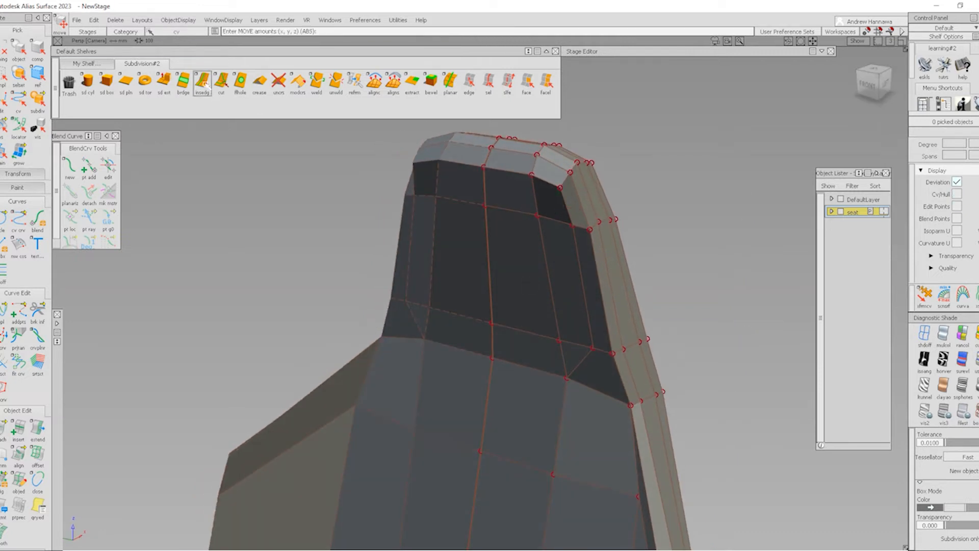
# - Insert an edge loop close to the border of the headrest's front panel, running on down the backrest
pyautogui.click(204, 84)
pyautogui.click(563, 184)
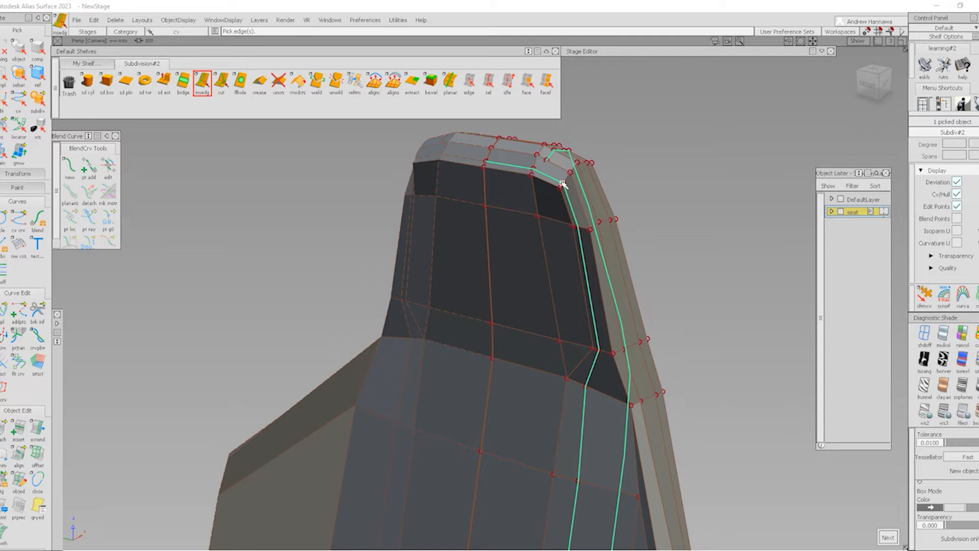
pyautogui.press('space')
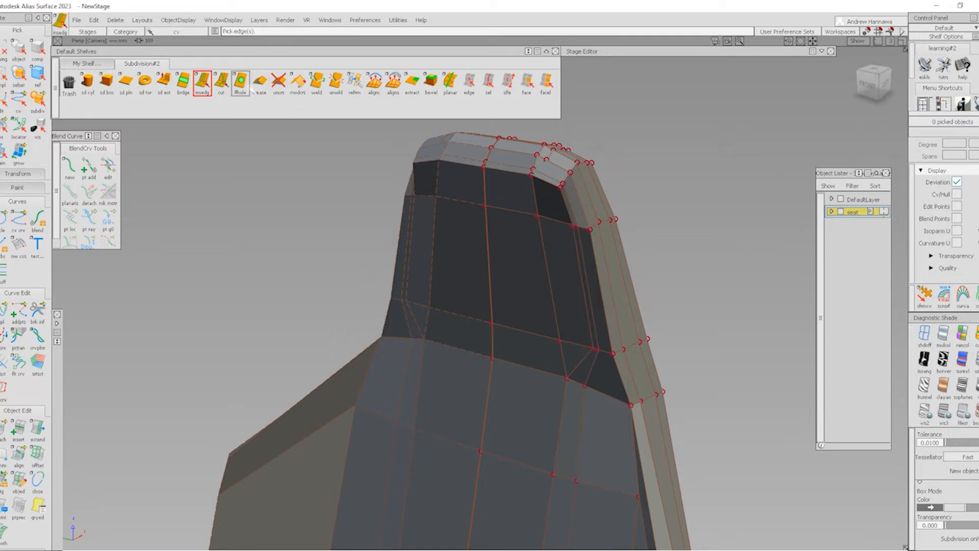
# - Cut an edge from the headrest's lower outer corner across the backrest seam to the vertical backrest edge just below it
pyautogui.click(222, 84)
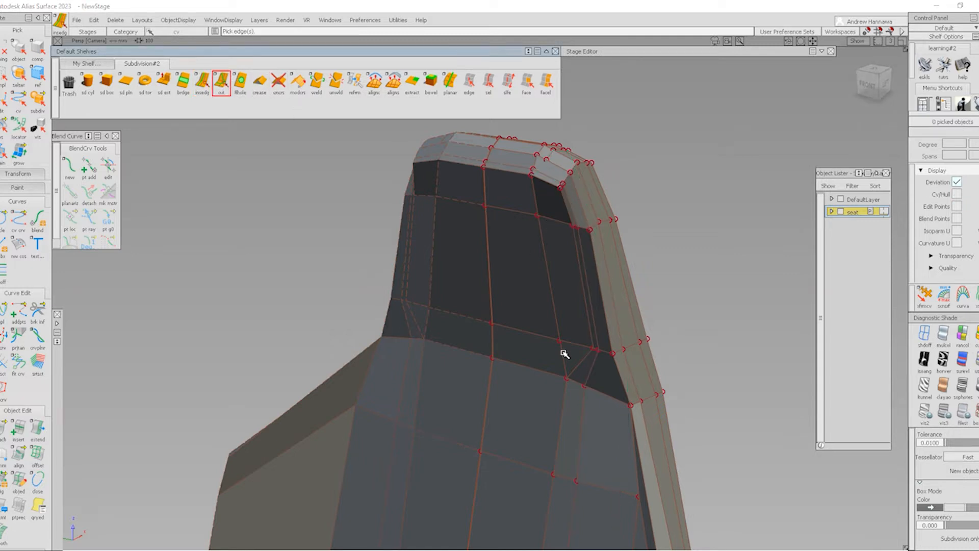
pyautogui.click(593, 351)
pyautogui.scroll(3, 573, 385)
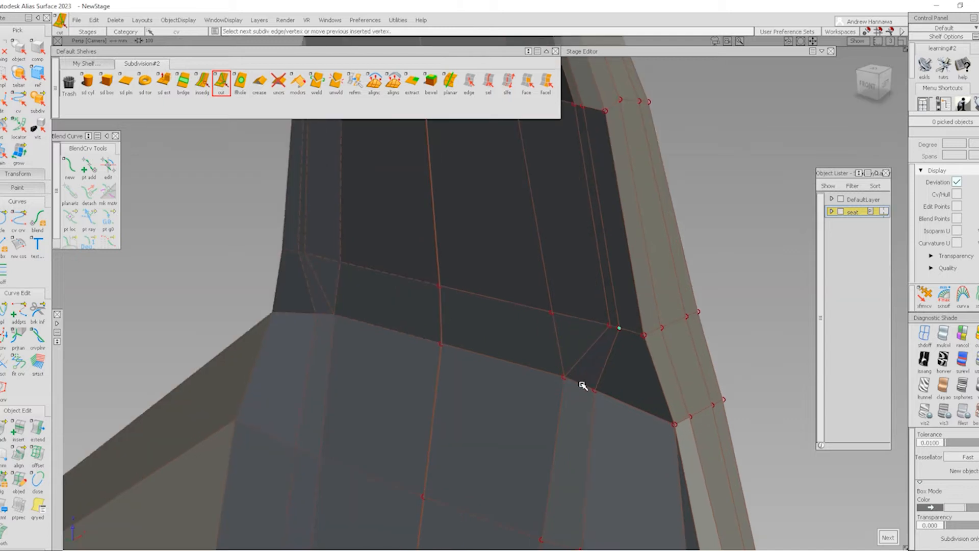
pyautogui.click(582, 384)
pyautogui.click(563, 392)
pyautogui.press('space')
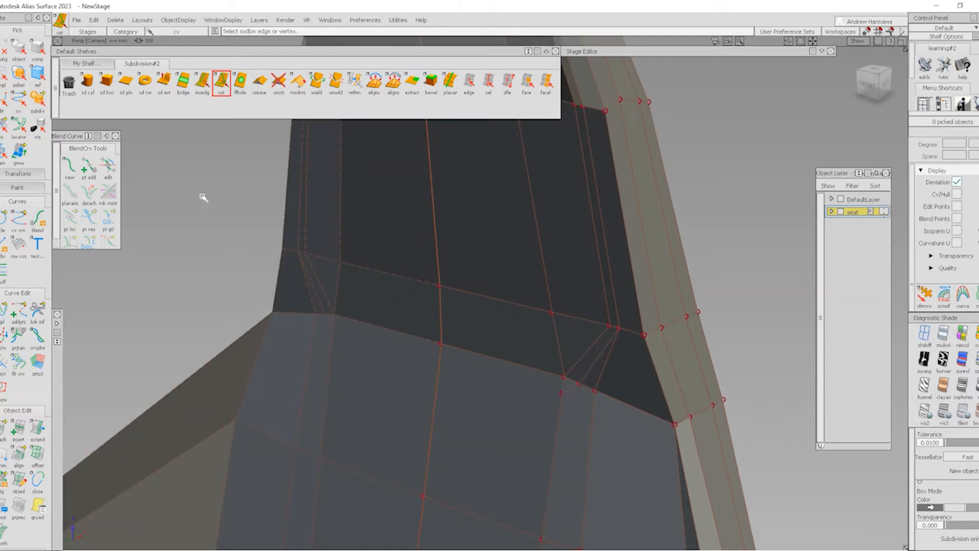
# - Insert a horizontal edge across the centre of the backrest, closely below the seam with the headrest
pyautogui.click(203, 84)
pyautogui.click(438, 366)
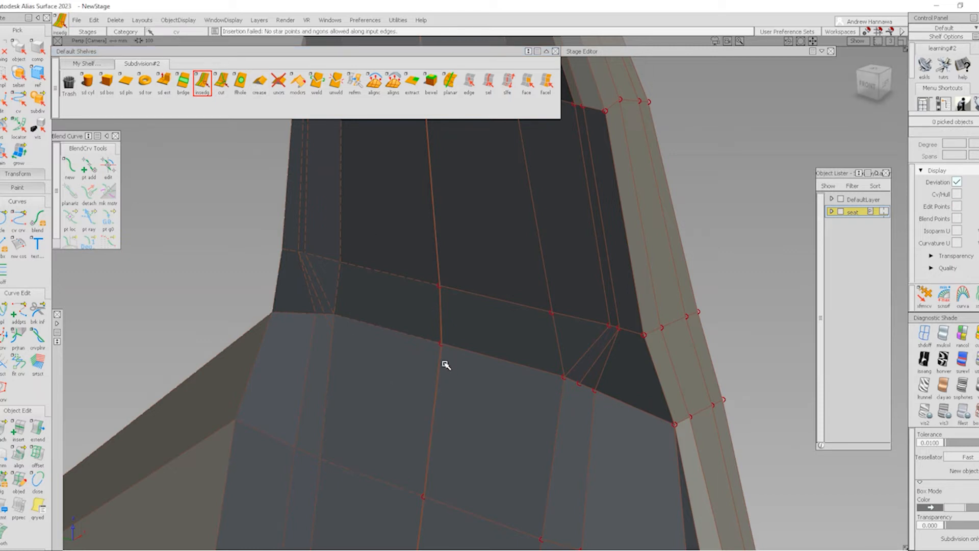
pyautogui.moveTo(439, 359); pyautogui.dragTo(444, 361)
# - Cut an edge from the new seam vertex down to the next backrest row, and delete the neighbouring vertical edge beside it
pyautogui.click(222, 85)
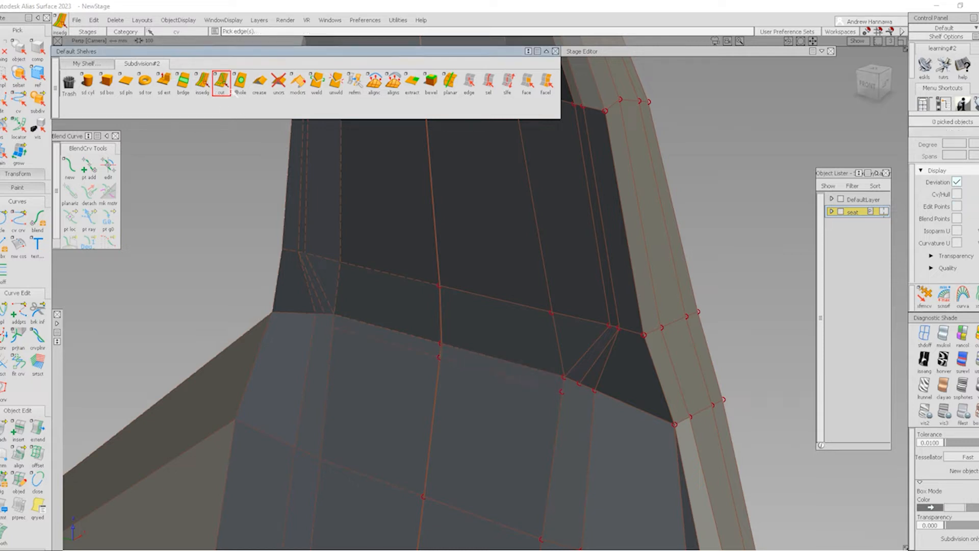
pyautogui.click(573, 386)
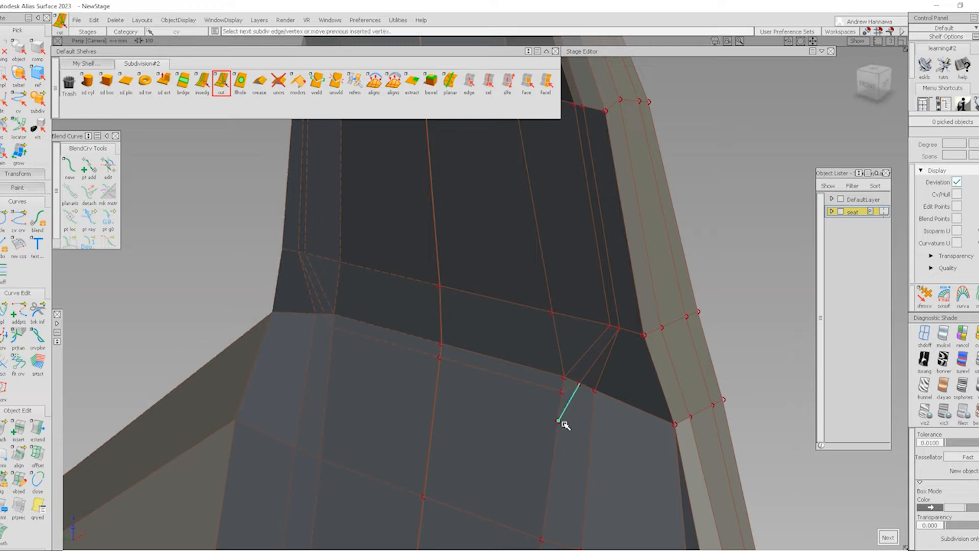
pyautogui.keyDown('alt'); pyautogui.keyDown('shift'); pyautogui.moveTo(568, 422); pyautogui.dragTo(560, 333, button='middle'); pyautogui.keyUp('shift'); pyautogui.keyUp('alt')
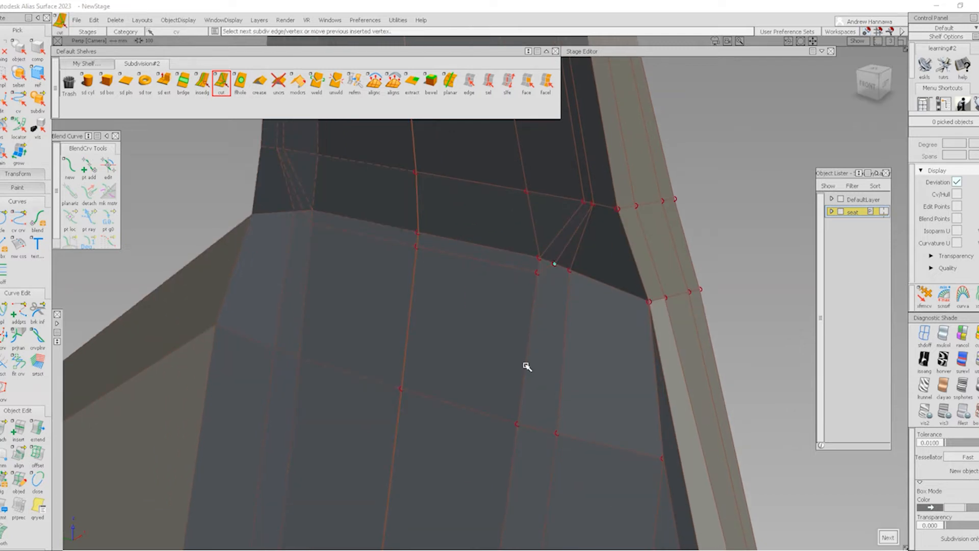
pyautogui.click(517, 422)
pyautogui.click(469, 82)
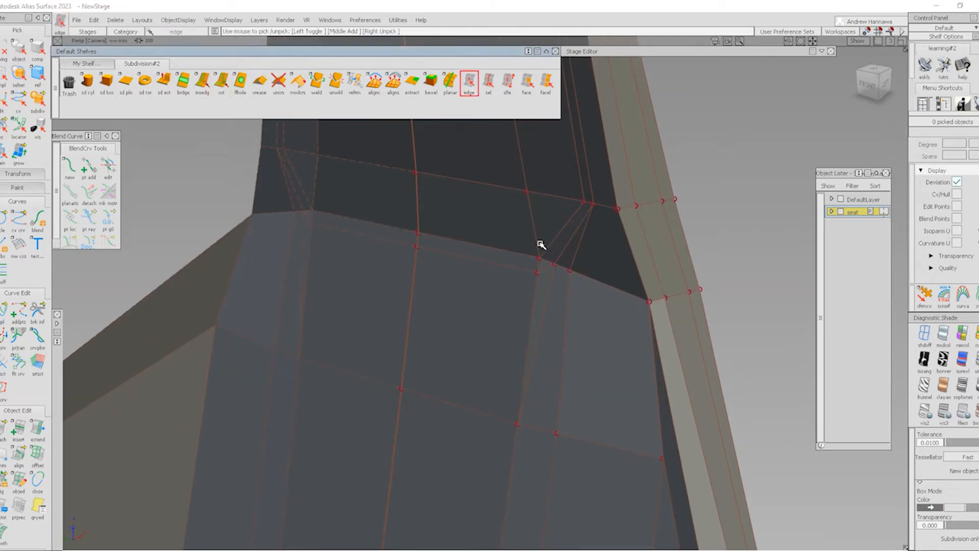
pyautogui.click(534, 289)
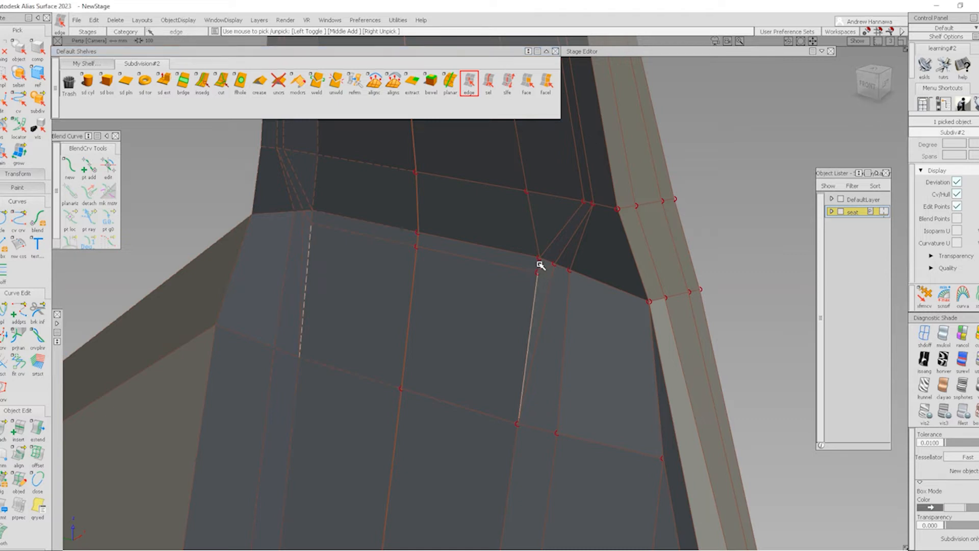
pyautogui.press('Delete')
pyautogui.press('Return')
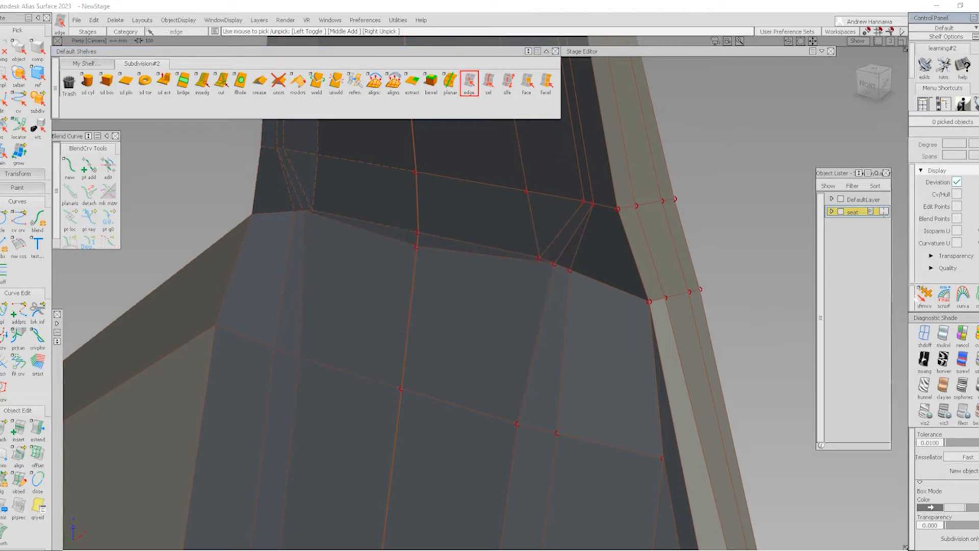
# - In the front view, lower the outer seam CV below the headrest corner until it lines up with its inner neighbour
pyautogui.keyDown('ctrl'); pyautogui.keyDown('shift'); pyautogui.moveTo(580, 266); pyautogui.dragTo(551, 268); pyautogui.keyUp('shift'); pyautogui.keyUp('ctrl')
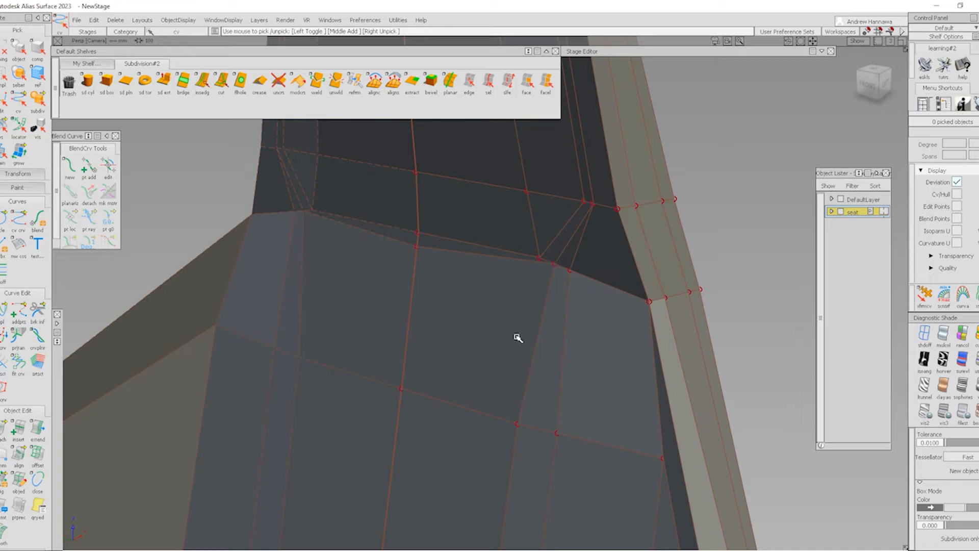
pyautogui.click(553, 265)
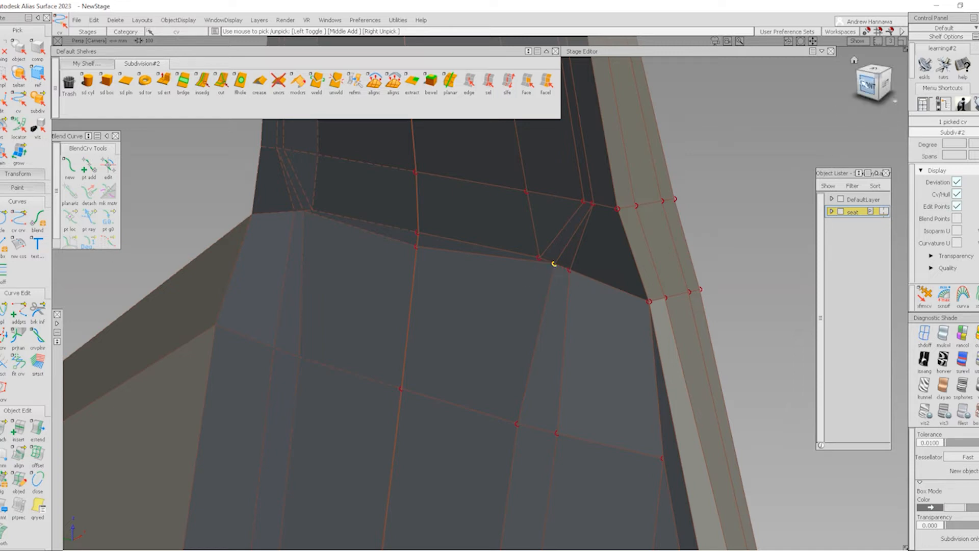
pyautogui.click(863, 83)
pyautogui.keyDown('ctrl'); pyautogui.keyDown('shift'); pyautogui.moveTo(411, 328); pyautogui.dragTo(396, 256, button='middle'); pyautogui.keyUp('shift'); pyautogui.keyUp('ctrl')
pyautogui.keyDown('ctrl'); pyautogui.rightClick(400, 273); pyautogui.keyUp('ctrl')
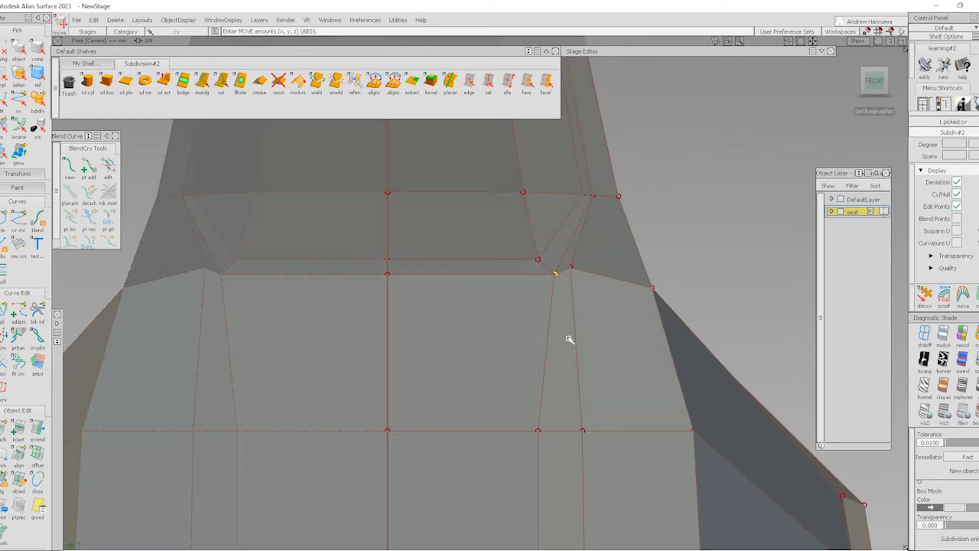
pyautogui.keyDown('ctrl'); pyautogui.keyDown('shift'); pyautogui.moveTo(576, 283); pyautogui.dragTo(575, 275); pyautogui.keyUp('shift'); pyautogui.keyUp('ctrl')
pyautogui.click(571, 267)
pyautogui.keyDown('ctrl'); pyautogui.keyDown('shift'); pyautogui.moveTo(603, 297); pyautogui.dragTo(602, 264, button='middle'); pyautogui.keyUp('shift'); pyautogui.keyUp('ctrl')
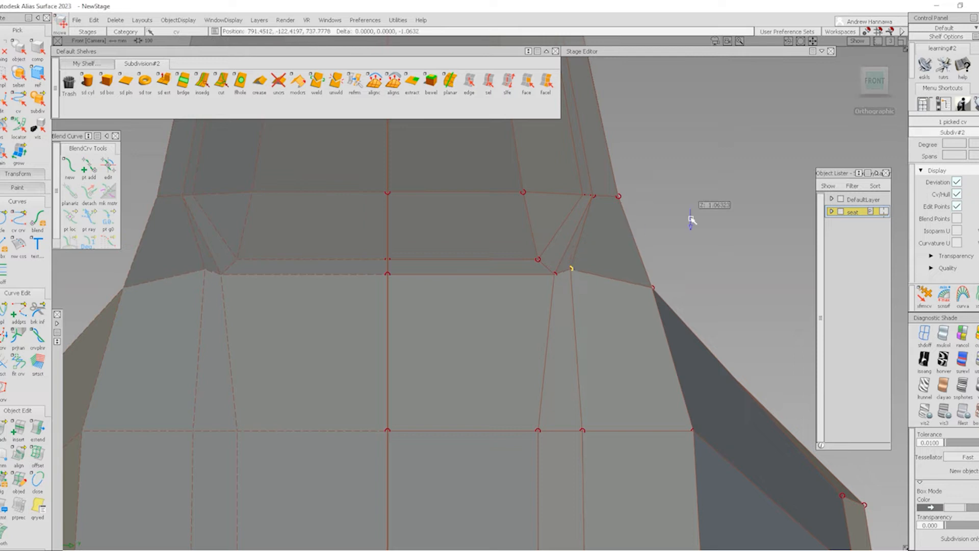
pyautogui.moveTo(690, 217); pyautogui.dragTo(691, 226, button='right')
# - Delete the outer vertical edge loop that runs from the headrest corner down the backrest
pyautogui.click(488, 82)
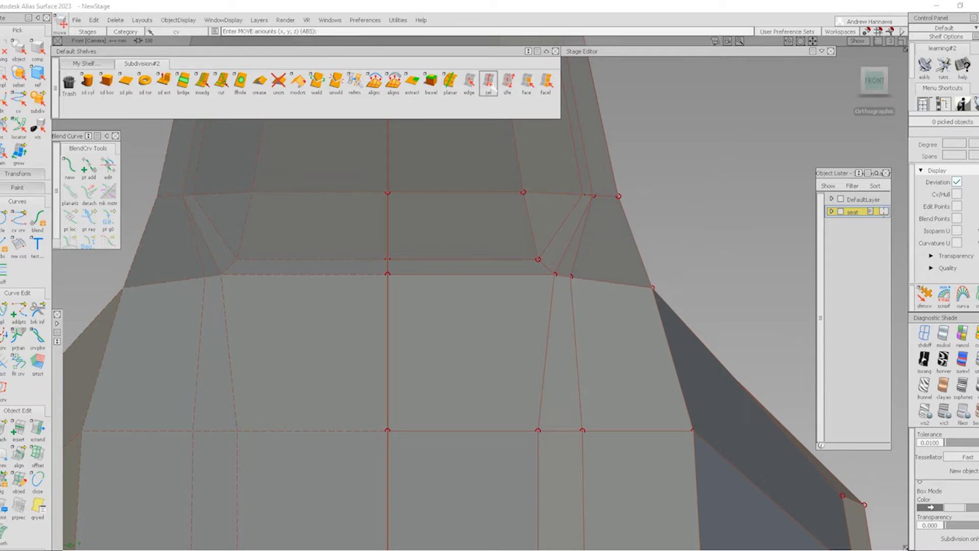
pyautogui.click(577, 252)
pyautogui.keyDown('alt'); pyautogui.keyDown('shift'); pyautogui.moveTo(673, 229); pyautogui.dragTo(573, 360, button='right'); pyautogui.keyUp('shift'); pyautogui.keyUp('alt')
pyautogui.keyDown('alt'); pyautogui.keyDown('shift'); pyautogui.moveTo(572, 360); pyautogui.dragTo(536, 366); pyautogui.keyUp('shift'); pyautogui.keyUp('alt')
pyautogui.press('Delete')
pyautogui.press('Return')
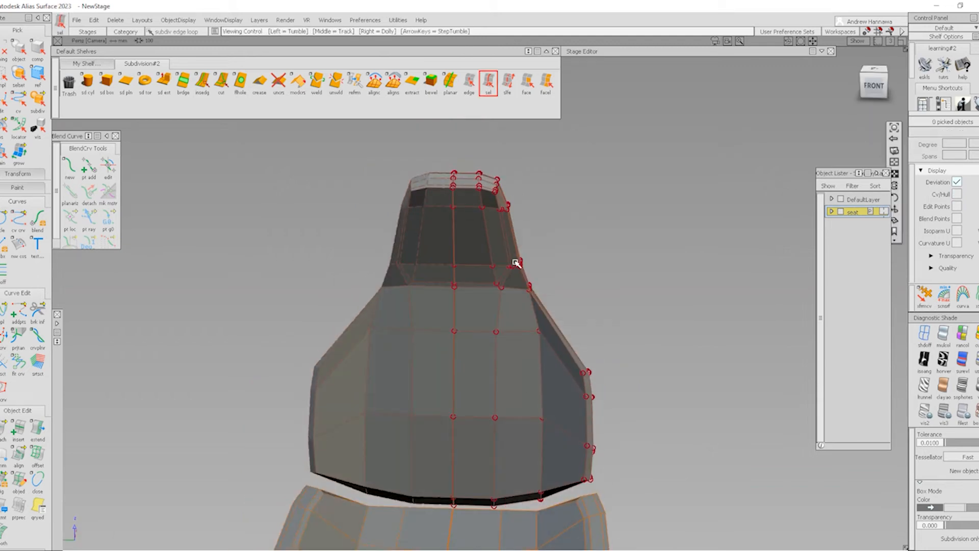
# - Examine the smoothed headrest and its transition into the backrest, with and without the wireframe
pyautogui.keyDown('alt'); pyautogui.keyDown('shift'); pyautogui.moveTo(516, 262); pyautogui.dragTo(509, 280, button='right'); pyautogui.keyUp('shift'); pyautogui.keyUp('alt')
pyautogui.keyDown('alt'); pyautogui.keyDown('shift'); pyautogui.moveTo(509, 280); pyautogui.dragTo(393, 310); pyautogui.keyUp('shift'); pyautogui.keyUp('alt')
pyautogui.keyDown('ctrl'); pyautogui.keyDown('shift'); pyautogui.moveTo(393, 310); pyautogui.dragTo(468, 270, button='right'); pyautogui.keyUp('shift'); pyautogui.keyUp('ctrl')
pyautogui.keyDown('alt'); pyautogui.keyDown('shift'); pyautogui.moveTo(468, 270); pyautogui.dragTo(486, 295, button='middle'); pyautogui.keyUp('shift'); pyautogui.keyUp('alt')
pyautogui.hotkey('alt', 'm')
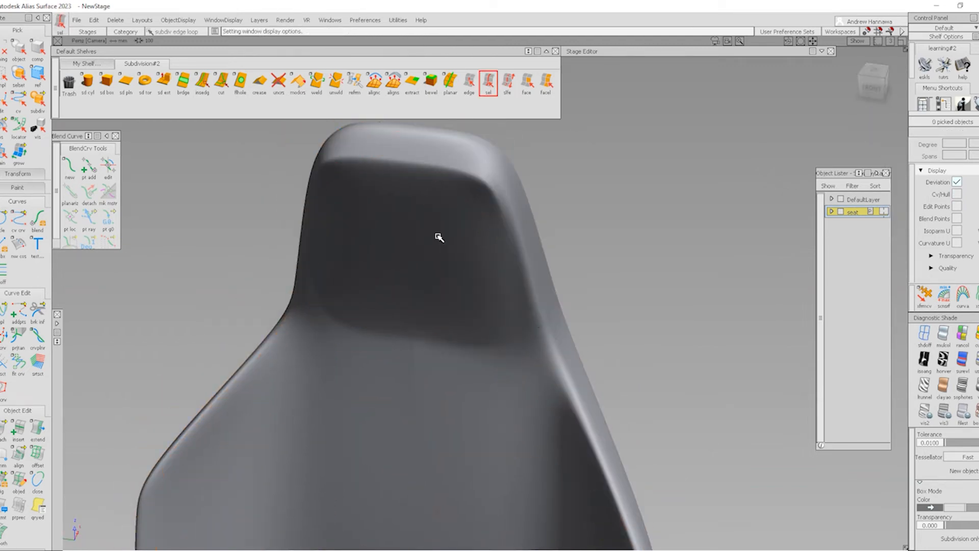
pyautogui.keyDown('alt'); pyautogui.keyDown('shift'); pyautogui.moveTo(437, 237); pyautogui.dragTo(509, 225); pyautogui.keyUp('shift'); pyautogui.keyUp('alt')
pyautogui.keyDown('alt'); pyautogui.keyDown('shift'); pyautogui.moveTo(509, 225); pyautogui.dragTo(597, 230, button='right'); pyautogui.keyUp('shift'); pyautogui.keyUp('alt')
pyautogui.keyDown('alt'); pyautogui.keyDown('shift'); pyautogui.moveTo(597, 230); pyautogui.dragTo(454, 275); pyautogui.keyUp('shift'); pyautogui.keyUp('alt')
pyautogui.keyDown('ctrl'); pyautogui.keyDown('shift'); pyautogui.moveTo(557, 319); pyautogui.dragTo(573, 349, button='right'); pyautogui.keyUp('shift'); pyautogui.keyUp('ctrl')
pyautogui.keyDown('alt'); pyautogui.keyDown('shift'); pyautogui.moveTo(507, 343); pyautogui.dragTo(526, 284, button='right'); pyautogui.keyUp('shift'); pyautogui.keyUp('alt')
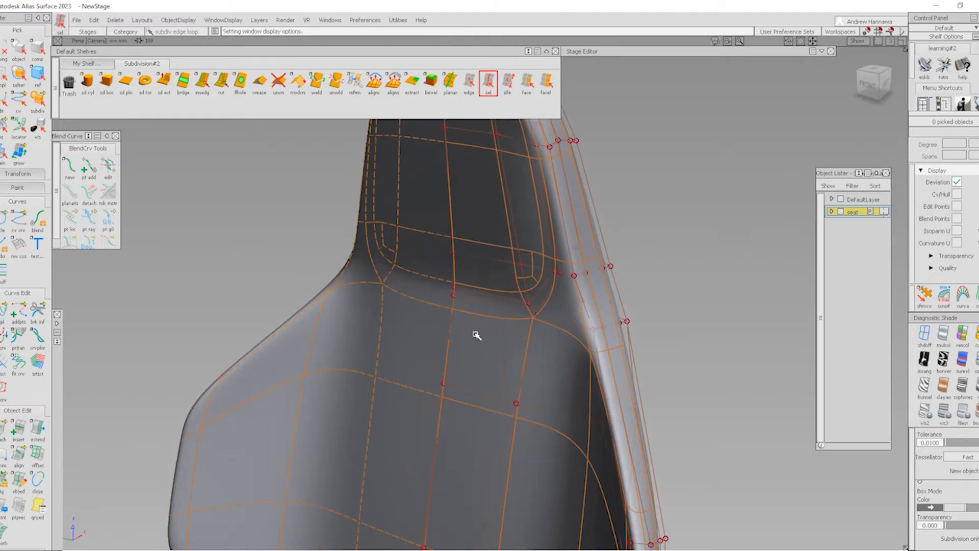
# - Adjust the depth of the seam CV just below the headrest's lower corner, using the left view
pyautogui.keyDown('ctrl'); pyautogui.keyDown('shift'); pyautogui.moveTo(476, 334); pyautogui.dragTo(531, 313); pyautogui.keyUp('shift'); pyautogui.keyUp('ctrl')
pyautogui.click(538, 313)
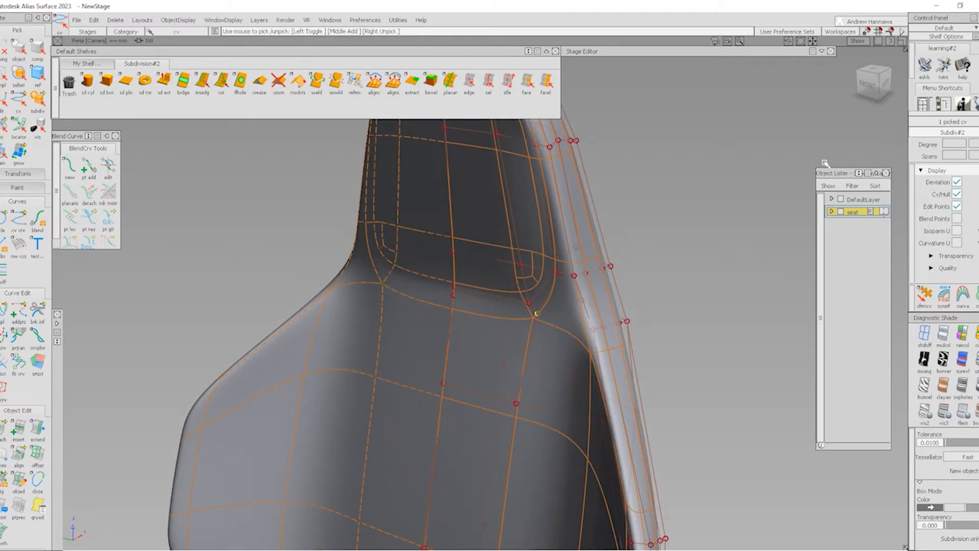
pyautogui.click(885, 82)
pyautogui.keyDown('ctrl'); pyautogui.keyDown('shift'); pyautogui.moveTo(521, 330); pyautogui.dragTo(485, 381, button='right'); pyautogui.keyUp('shift'); pyautogui.keyUp('ctrl')
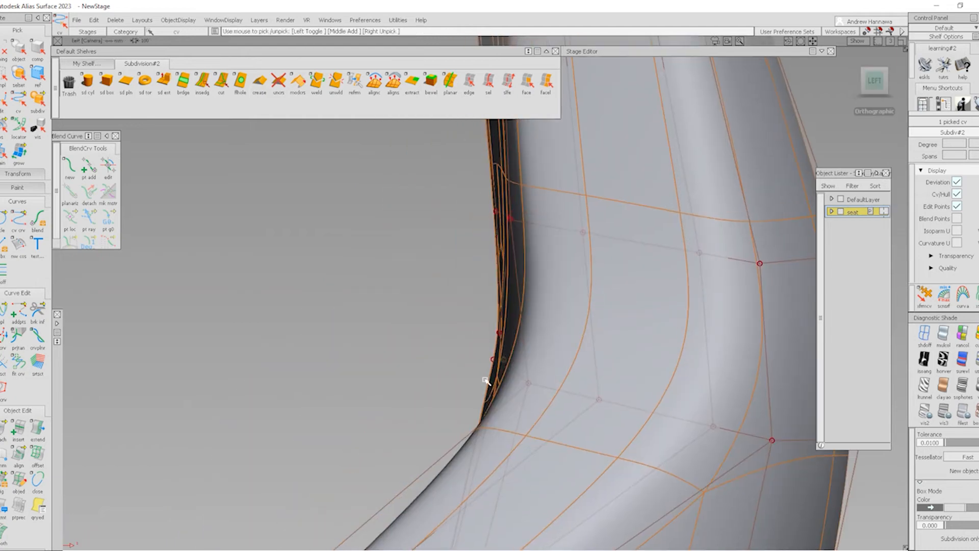
pyautogui.keyDown('alt'); pyautogui.keyDown('shift'); pyautogui.moveTo(363, 330); pyautogui.dragTo(514, 329); pyautogui.keyUp('shift'); pyautogui.keyUp('alt')
pyautogui.keyDown('alt'); pyautogui.keyDown('shift'); pyautogui.moveTo(514, 329); pyautogui.dragTo(559, 314, button='right'); pyautogui.keyUp('shift'); pyautogui.keyUp('alt')
pyautogui.keyDown('alt'); pyautogui.keyDown('shift'); pyautogui.moveTo(559, 314); pyautogui.dragTo(527, 310); pyautogui.keyUp('shift'); pyautogui.keyUp('alt')
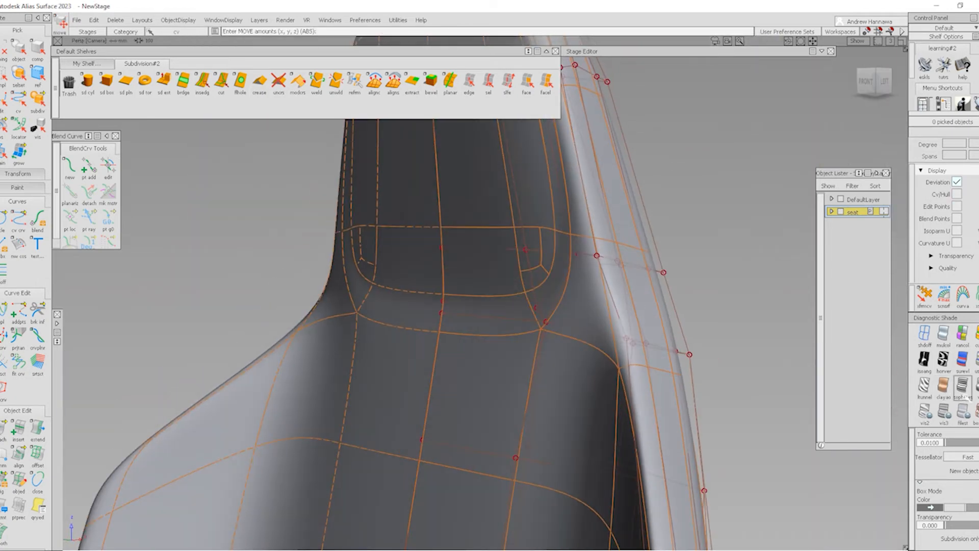
# - Move the five CVs in the two lowest rows of the headrest's front panel forward so the panel overhangs the backrest
pyautogui.click(974, 412)
pyautogui.keyDown('alt'); pyautogui.keyDown('shift'); pyautogui.moveTo(489, 265); pyautogui.dragTo(601, 232); pyautogui.keyUp('shift'); pyautogui.keyUp('alt')
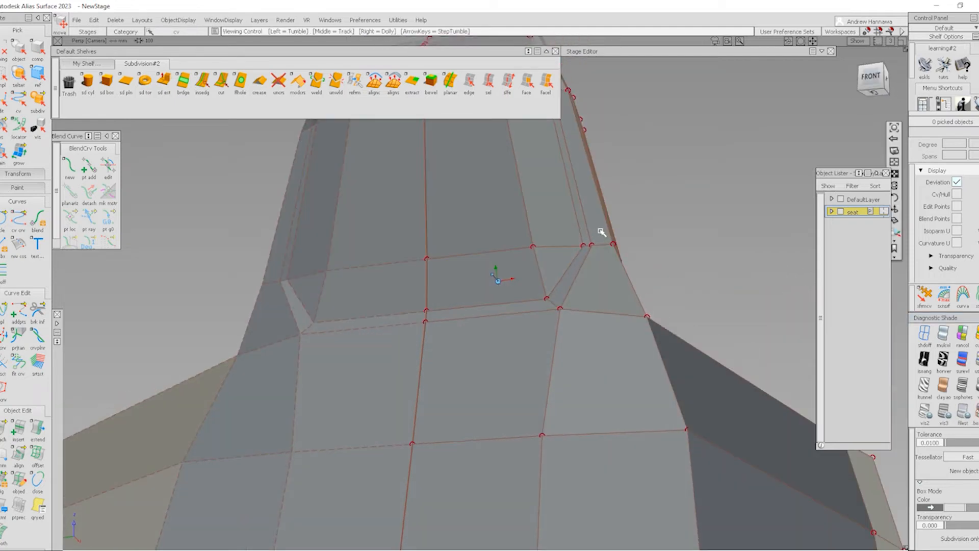
pyautogui.keyDown('ctrl'); pyautogui.keyDown('shift'); pyautogui.moveTo(470, 319); pyautogui.dragTo(422, 308); pyautogui.keyUp('shift'); pyautogui.keyUp('ctrl')
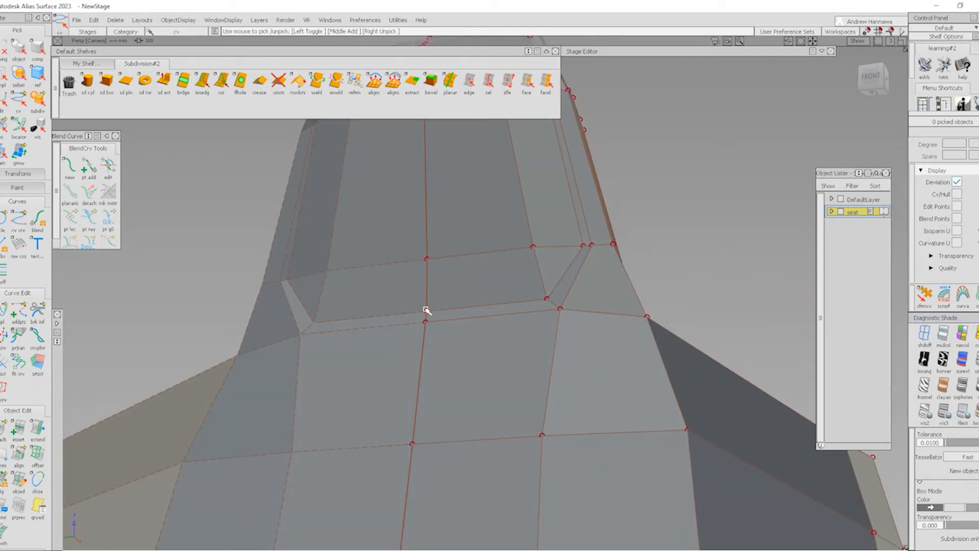
pyautogui.click(425, 310)
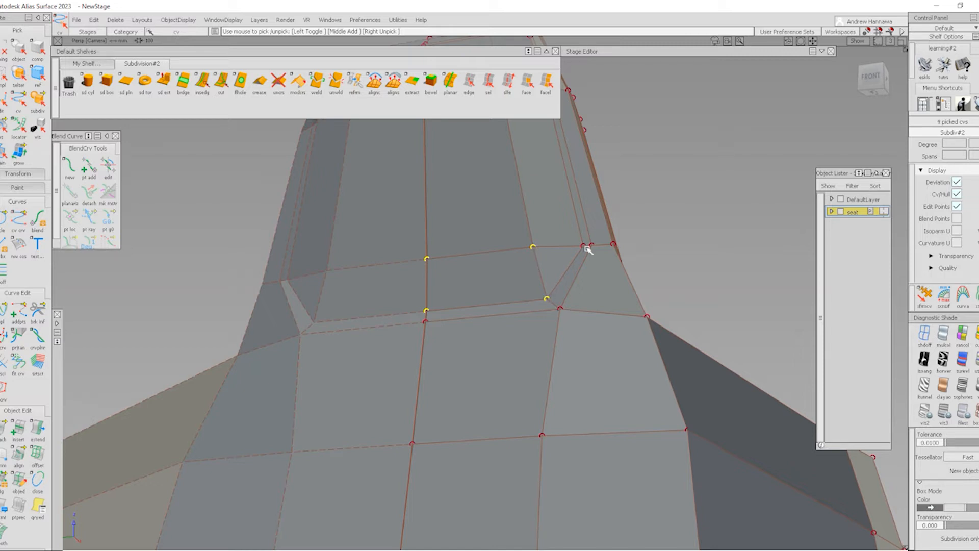
pyautogui.keyDown('ctrl'); pyautogui.keyDown('shift'); pyautogui.moveTo(653, 266); pyautogui.dragTo(651, 205, button='middle'); pyautogui.keyUp('shift'); pyautogui.keyUp('ctrl')
pyautogui.keyDown('alt'); pyautogui.keyDown('shift'); pyautogui.moveTo(651, 205); pyautogui.dragTo(649, 278); pyautogui.keyUp('shift'); pyautogui.keyUp('alt')
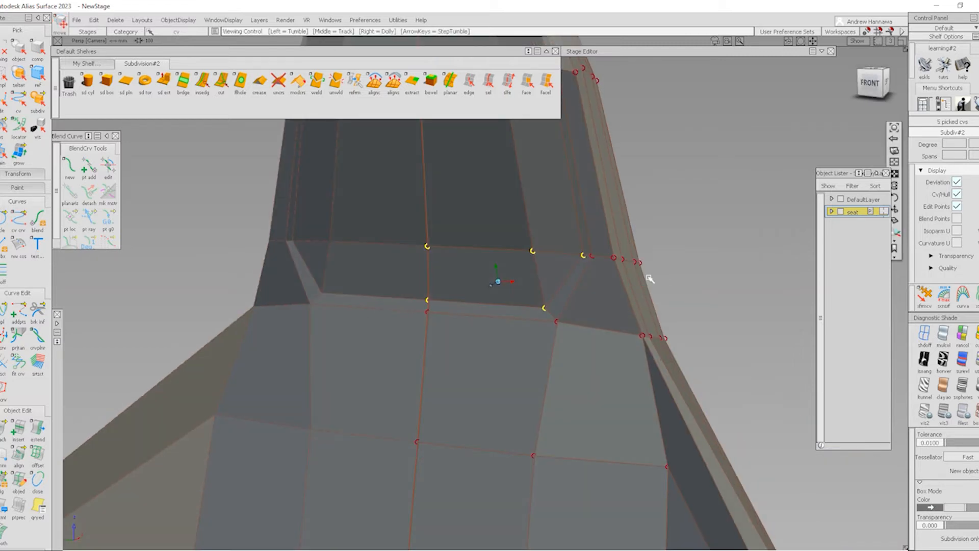
pyautogui.keyDown('alt'); pyautogui.keyDown('shift'); pyautogui.moveTo(707, 265); pyautogui.dragTo(727, 259); pyautogui.keyUp('shift'); pyautogui.keyUp('alt')
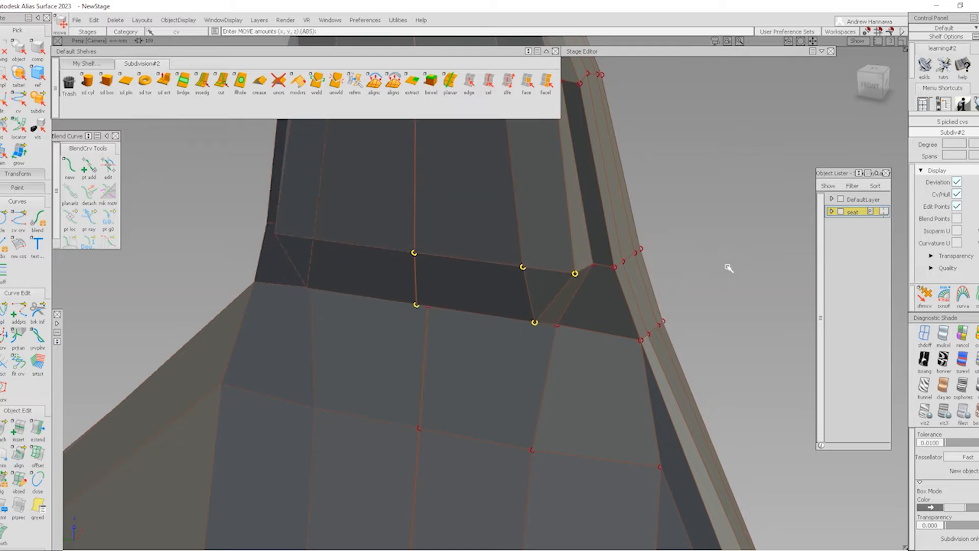
pyautogui.moveTo(717, 293); pyautogui.dragTo(732, 285, button='right')
pyautogui.keyDown('ctrl'); pyautogui.keyDown('shift'); pyautogui.moveTo(627, 340); pyautogui.dragTo(596, 309); pyautogui.keyUp('shift'); pyautogui.keyUp('ctrl')
# - Move the six CVs in the two upper rows of the headrest's front panel forward
pyautogui.keyDown('alt'); pyautogui.keyDown('shift'); pyautogui.moveTo(572, 231); pyautogui.dragTo(593, 358, button='middle'); pyautogui.keyUp('shift'); pyautogui.keyUp('alt')
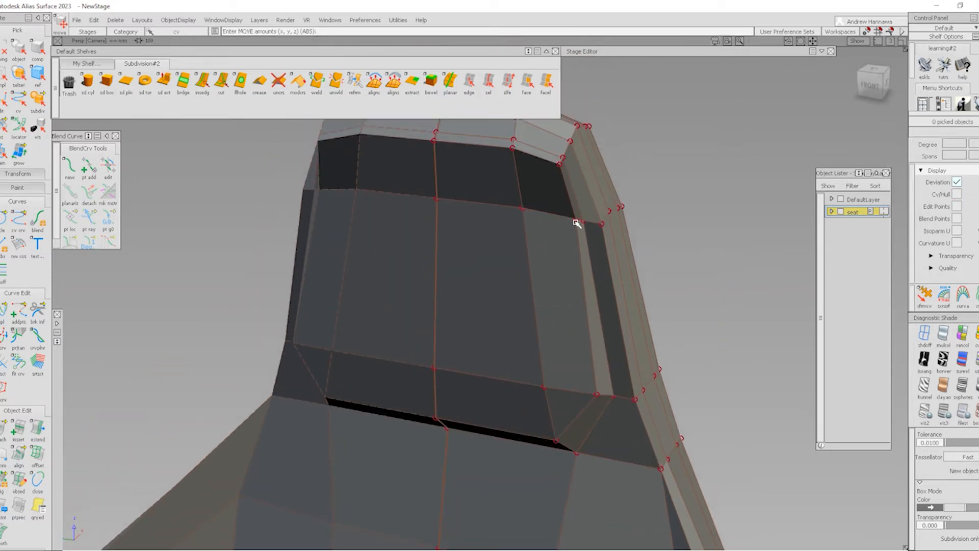
pyautogui.click(575, 221)
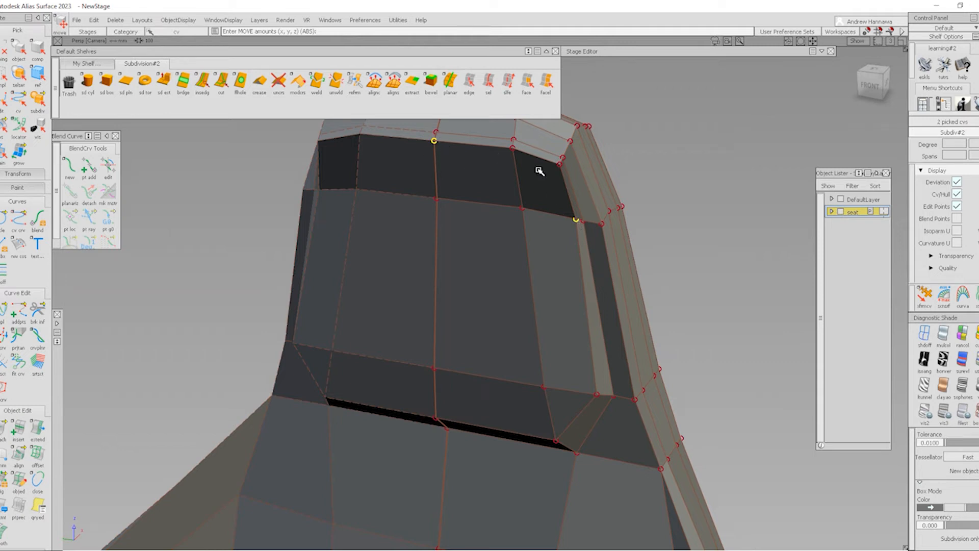
pyautogui.click(559, 165)
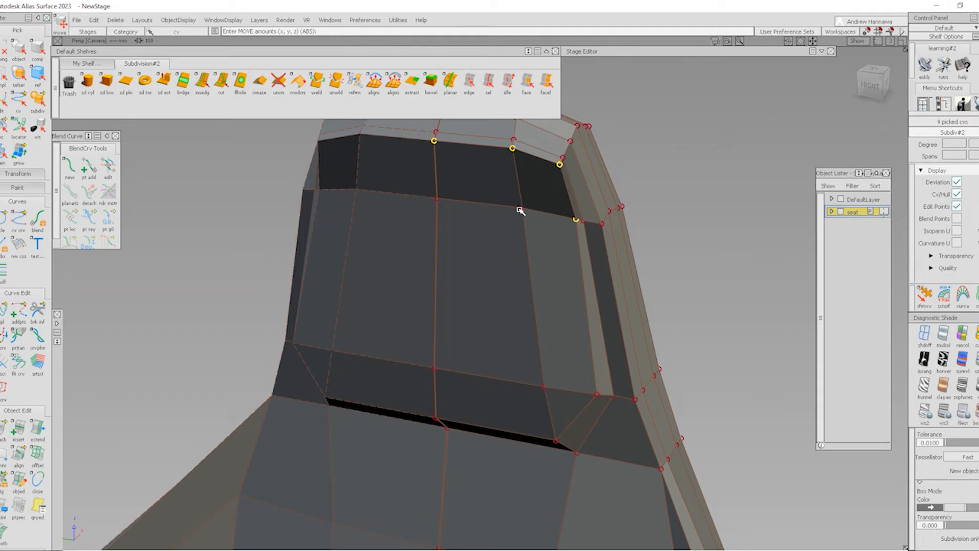
pyautogui.click(437, 198)
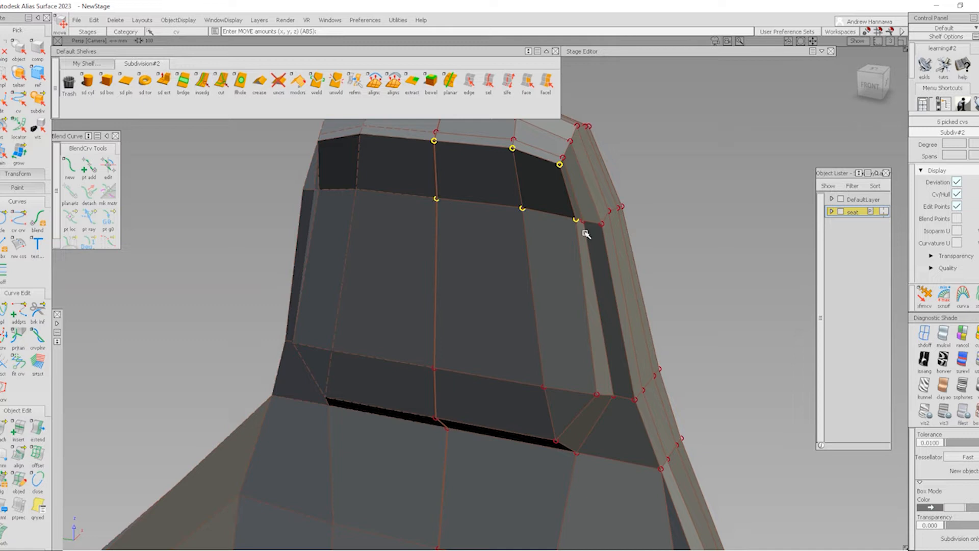
pyautogui.moveTo(683, 211); pyautogui.dragTo(682, 220)
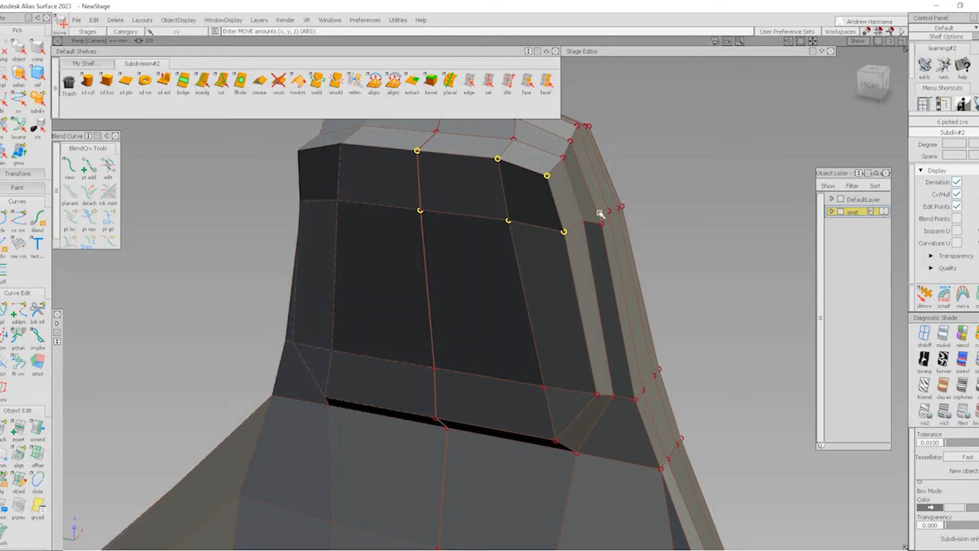
# - Move the three CVs of the front panel's top row slightly down and back, and check the smoothed headrest
pyautogui.moveTo(572, 310)
pyautogui.keyDown('ctrl'); pyautogui.keyDown('shift'); pyautogui.mouseDown()
pyautogui.moveTo(565, 248)
pyautogui.moveTo(550, 224)
pyautogui.mouseUp(); pyautogui.keyUp('shift'); pyautogui.keyUp('ctrl')
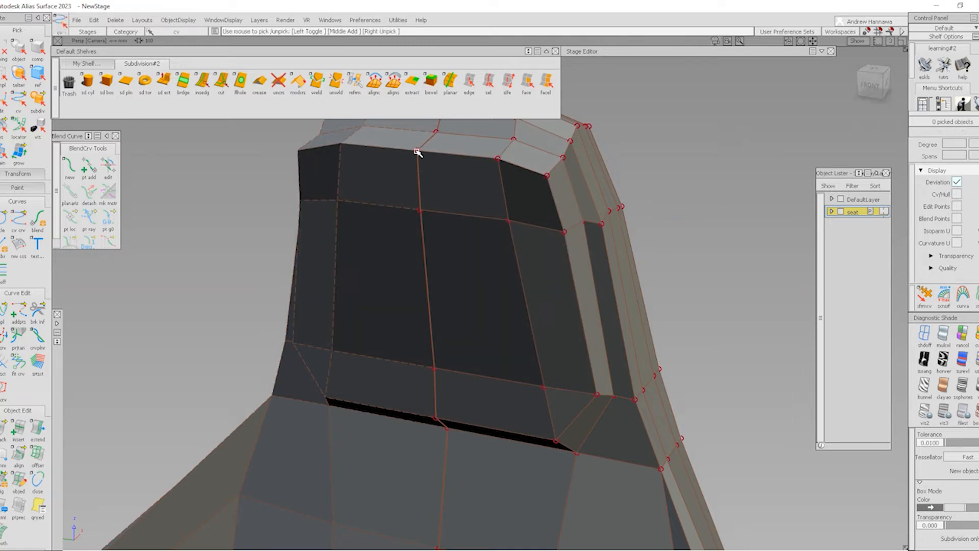
pyautogui.click(417, 151)
pyautogui.click(547, 176)
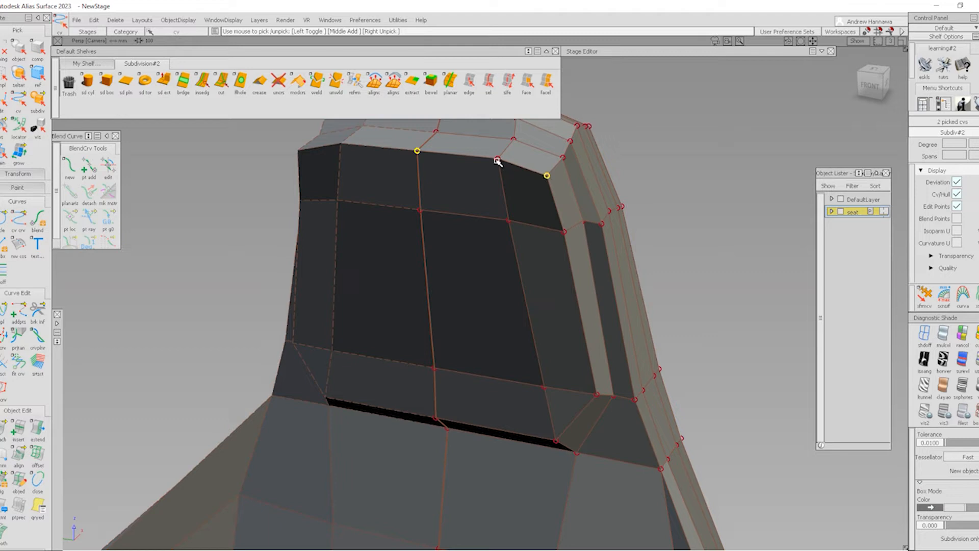
pyautogui.click(497, 159)
pyautogui.press('m')
pyautogui.moveTo(640, 192); pyautogui.dragTo(644, 197, button='right')
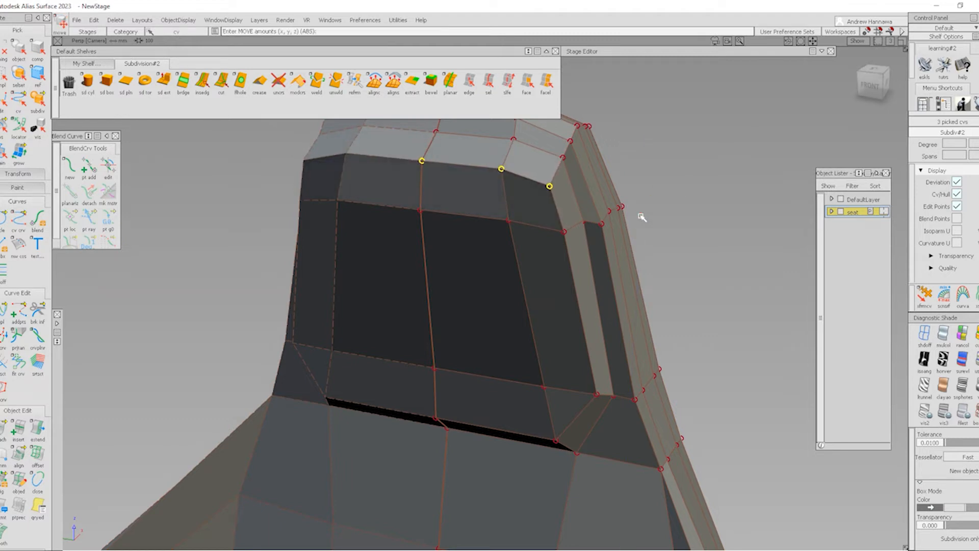
pyautogui.hotkey('ctrl', 'shift', 'n')
pyautogui.keyDown('alt'); pyautogui.keyDown('shift'); pyautogui.moveTo(531, 201); pyautogui.dragTo(590, 223, button='right'); pyautogui.keyUp('shift'); pyautogui.keyUp('alt')
pyautogui.keyDown('alt'); pyautogui.keyDown('shift'); pyautogui.moveTo(591, 223); pyautogui.dragTo(544, 297); pyautogui.keyUp('shift'); pyautogui.keyUp('alt')
pyautogui.hotkey('shift', 'alt')
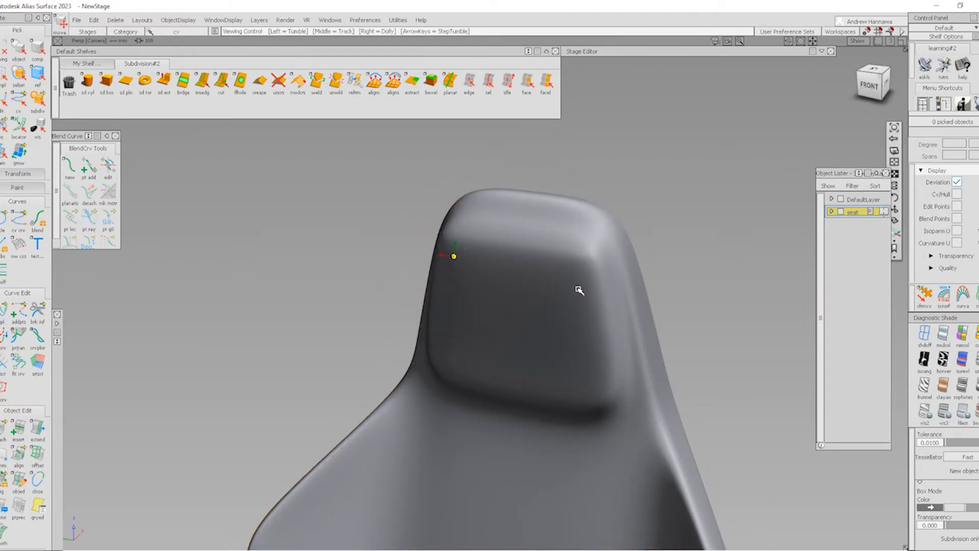
# - Nudge the three CVs on the headrest's upper front slope slightly upward from the left view and check the smoothed headrest
pyautogui.keyDown('alt'); pyautogui.keyDown('shift'); pyautogui.moveTo(621, 349); pyautogui.dragTo(569, 275); pyautogui.keyUp('shift'); pyautogui.keyUp('alt')
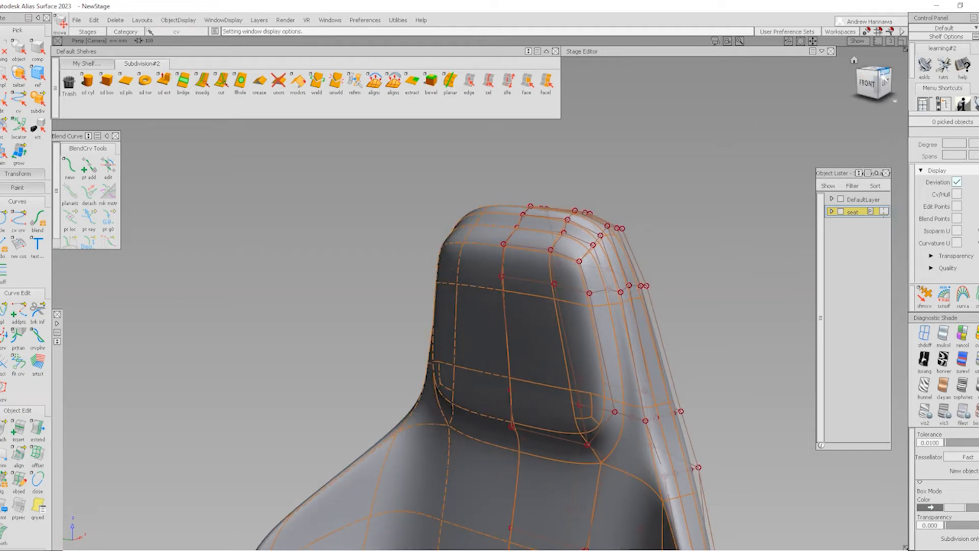
pyautogui.click(886, 81)
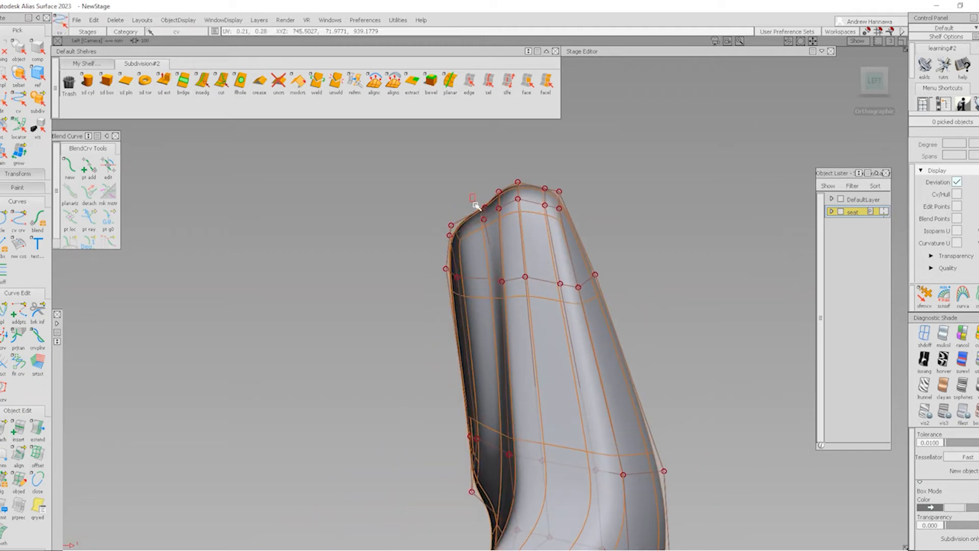
pyautogui.moveTo(476, 205); pyautogui.dragTo(489, 218)
pyautogui.moveTo(603, 225); pyautogui.dragTo(605, 222)
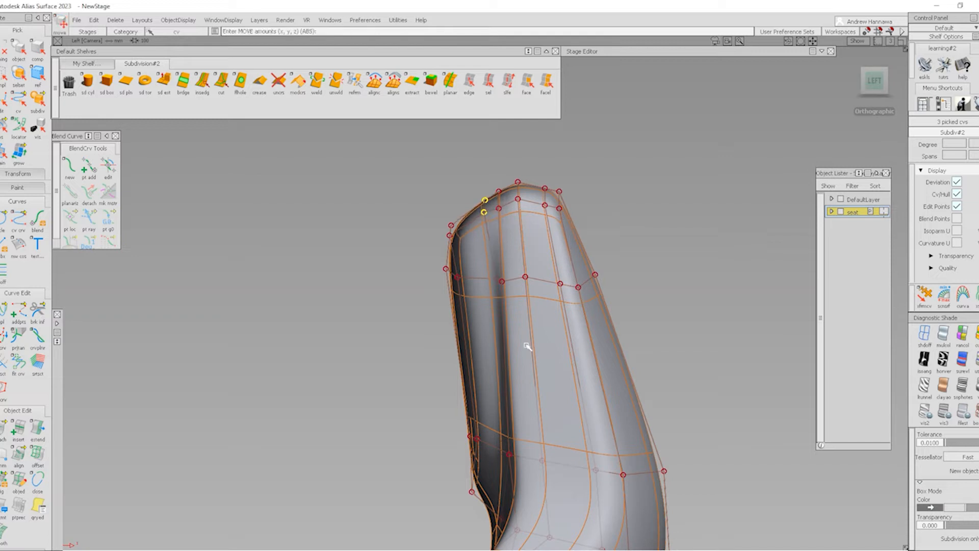
pyautogui.hotkey('ctrl', 'shift', 'n')
pyautogui.keyDown('alt'); pyautogui.keyDown('shift'); pyautogui.moveTo(323, 240); pyautogui.dragTo(530, 371); pyautogui.keyUp('shift'); pyautogui.keyUp('alt')
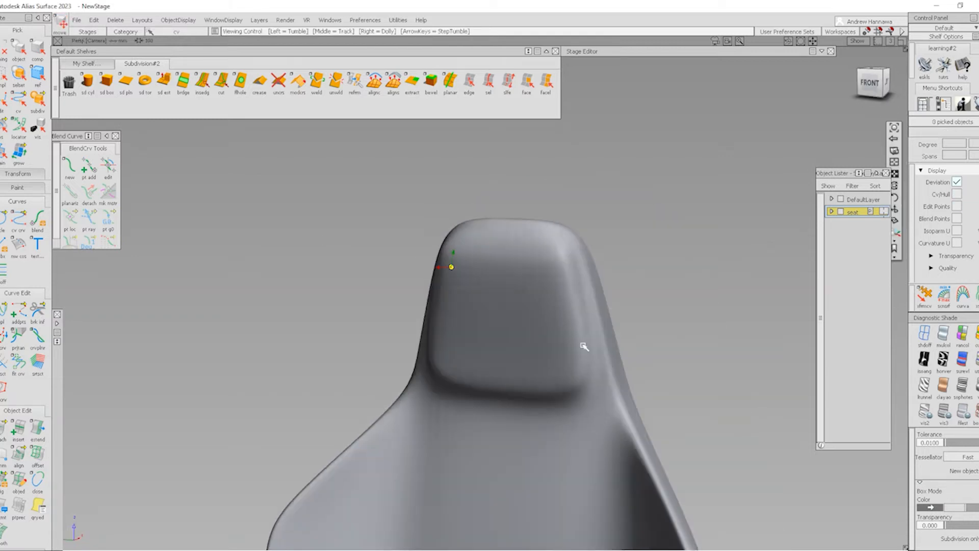
pyautogui.keyDown('alt'); pyautogui.keyDown('shift'); pyautogui.moveTo(584, 346); pyautogui.dragTo(421, 271); pyautogui.keyUp('shift'); pyautogui.keyUp('alt')
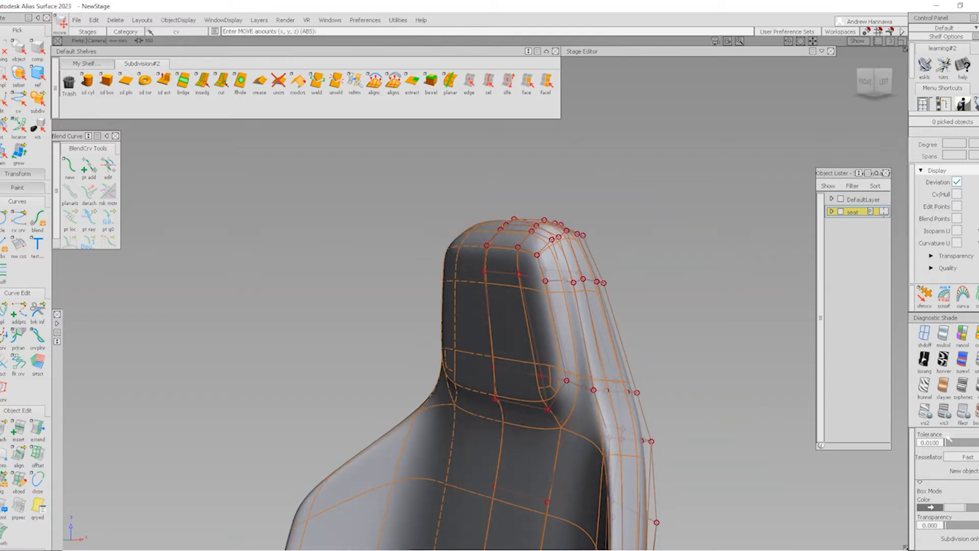
# - Insert an edge loop close to the border around the headrest's front panel and check the smoothed cushion from the front
pyautogui.press('1')
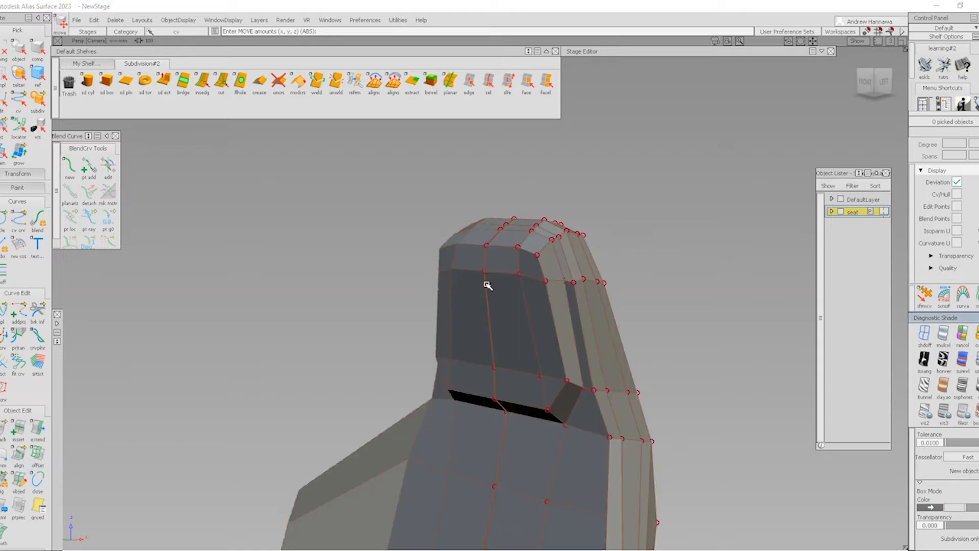
pyautogui.click(203, 83)
pyautogui.click(540, 268)
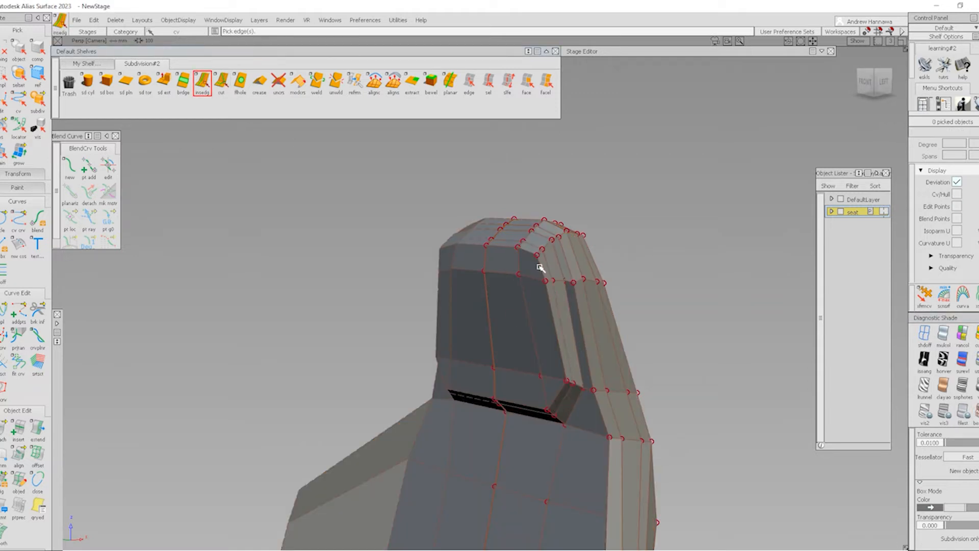
pyautogui.press('3')
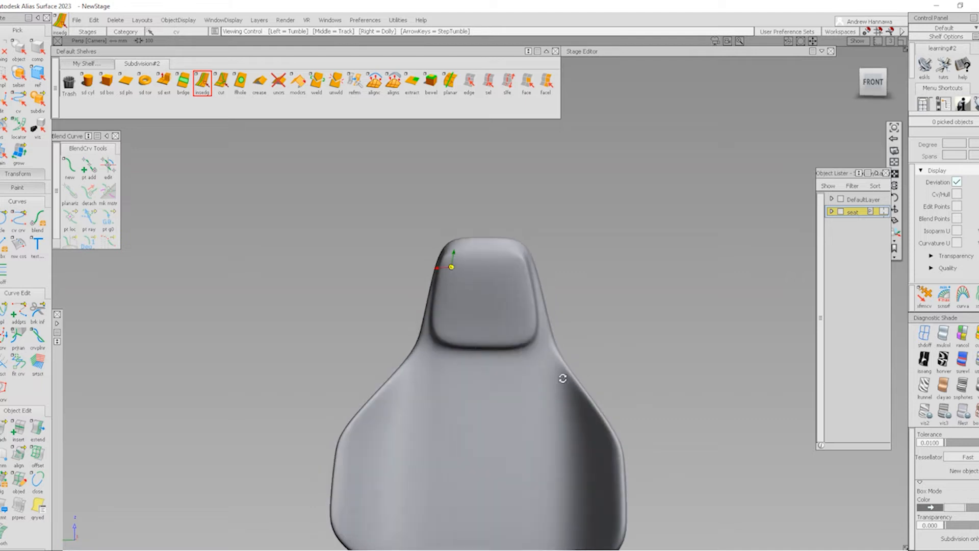
pyautogui.keyDown('ctrl'); pyautogui.keyDown('shift'); pyautogui.moveTo(570, 413); pyautogui.dragTo(509, 350); pyautogui.keyUp('shift'); pyautogui.keyUp('ctrl')
pyautogui.keyDown('alt'); pyautogui.keyDown('shift'); pyautogui.moveTo(510, 350); pyautogui.dragTo(682, 389, button='right'); pyautogui.keyUp('shift'); pyautogui.keyUp('alt')
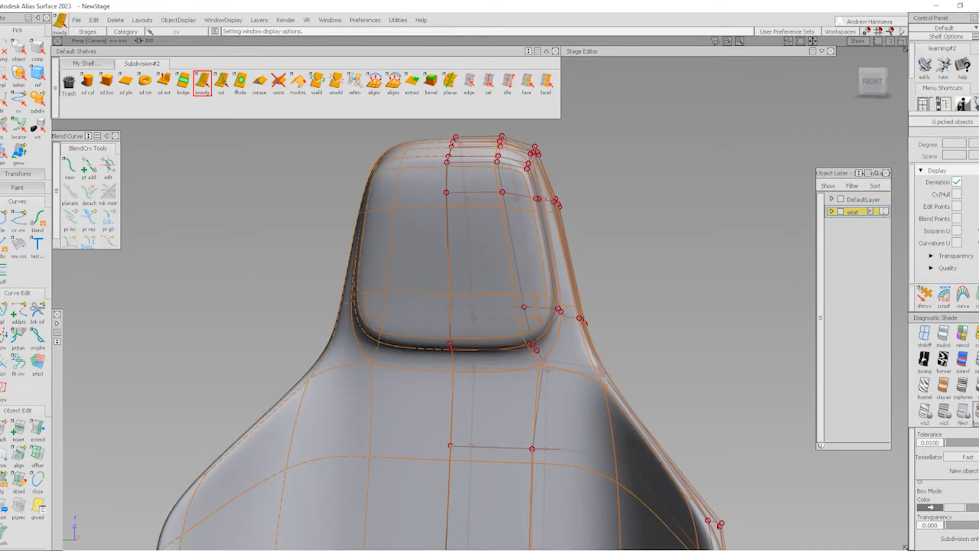
# - Insert a vertical edge loop through the headrest and backrest, just inboard of the front panel's lower corner
pyautogui.press('1')
pyautogui.keyDown('alt'); pyautogui.keyDown('shift'); pyautogui.moveTo(605, 401); pyautogui.dragTo(522, 406, button='right'); pyautogui.keyUp('shift'); pyautogui.keyUp('alt')
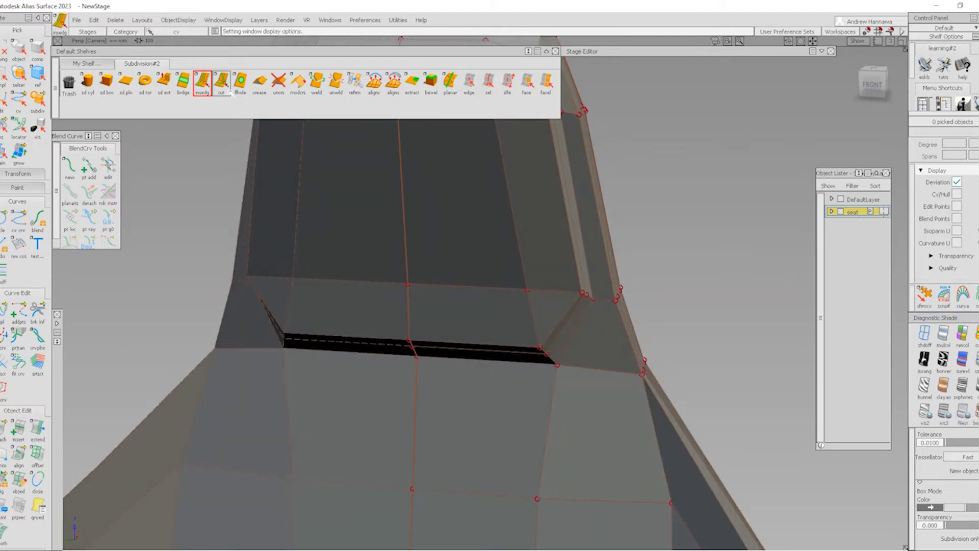
pyautogui.click(203, 81)
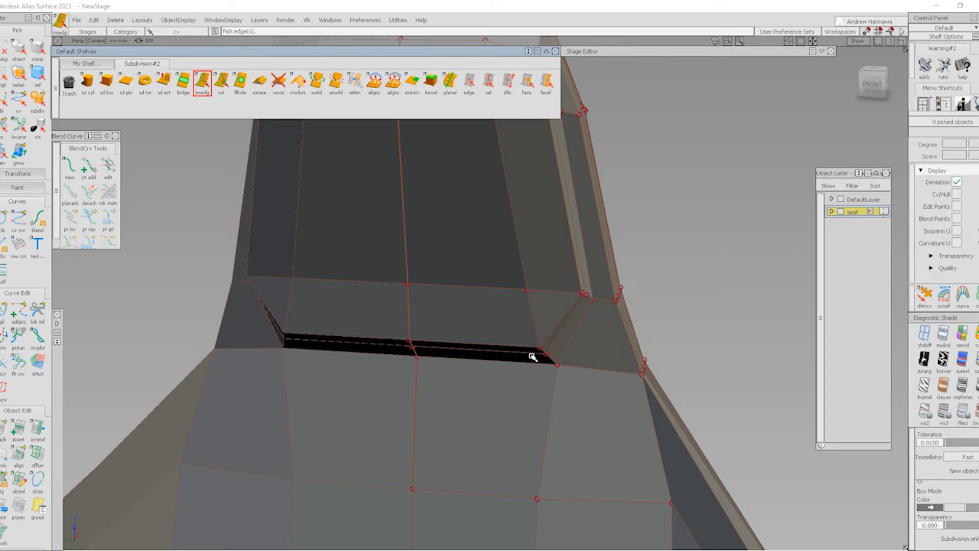
pyautogui.moveTo(522, 351); pyautogui.dragTo(515, 350)
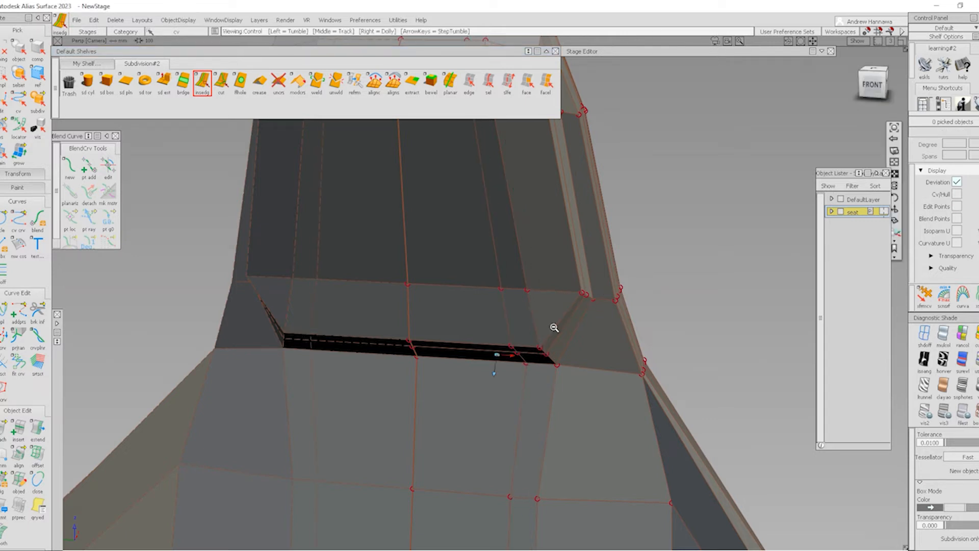
pyautogui.keyDown('alt'); pyautogui.keyDown('shift'); pyautogui.moveTo(553, 328); pyautogui.dragTo(516, 343, button='right'); pyautogui.keyUp('shift'); pyautogui.keyUp('alt')
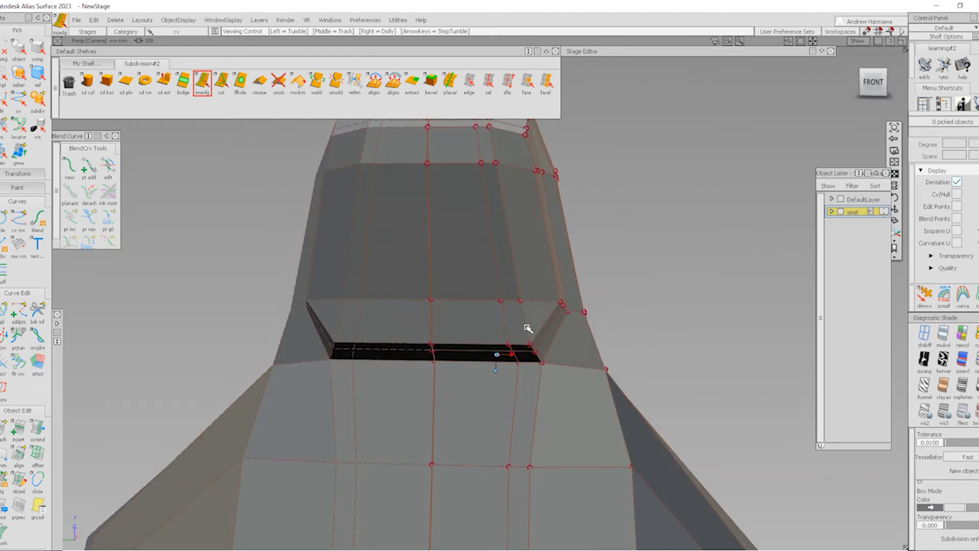
# - Cut a diagonal edge across the headrest's lower lip, from the inserted loop at the seam up to the adjacent panel corner vertex
pyautogui.click(222, 83)
pyautogui.click(510, 339)
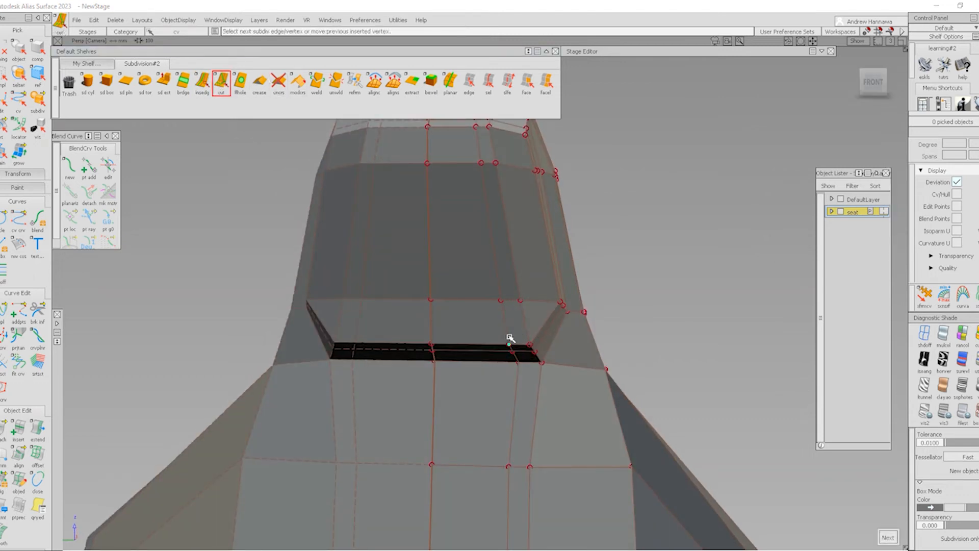
pyautogui.click(520, 301)
# - Delete the inserted loop's short edge on the headrest's lower lip, above the start of the diagonal cut
pyautogui.click(488, 83)
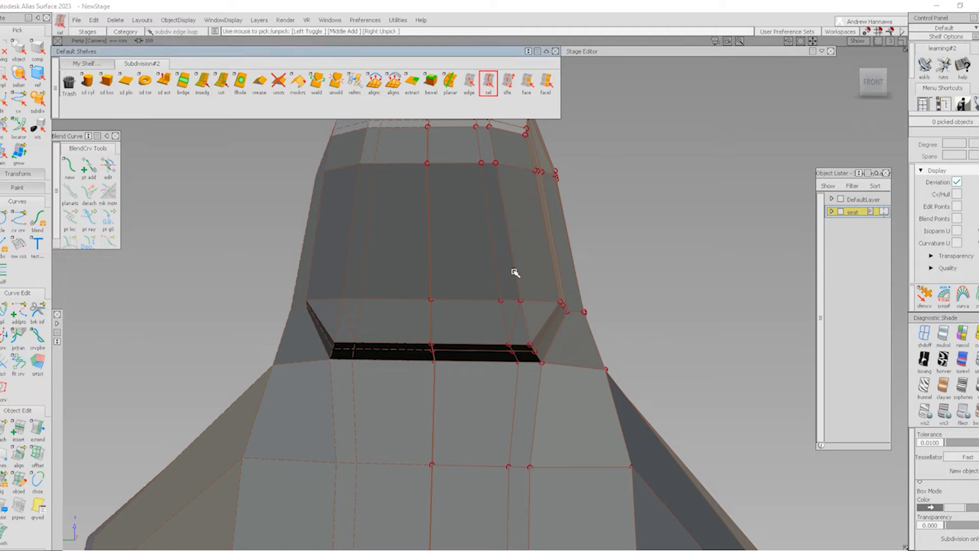
pyautogui.click(494, 276)
pyautogui.press('Delete')
pyautogui.press('Return')
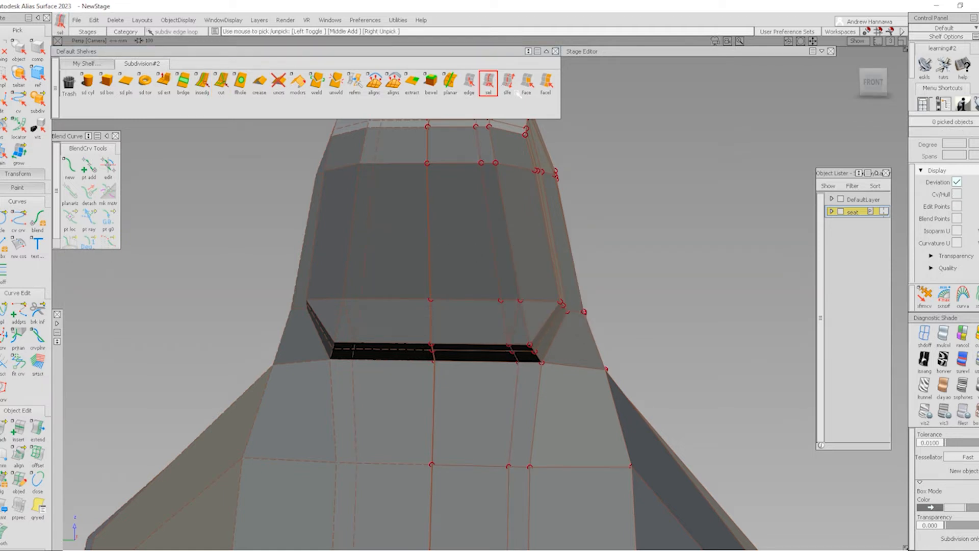
pyautogui.click(470, 83)
pyautogui.click(502, 316)
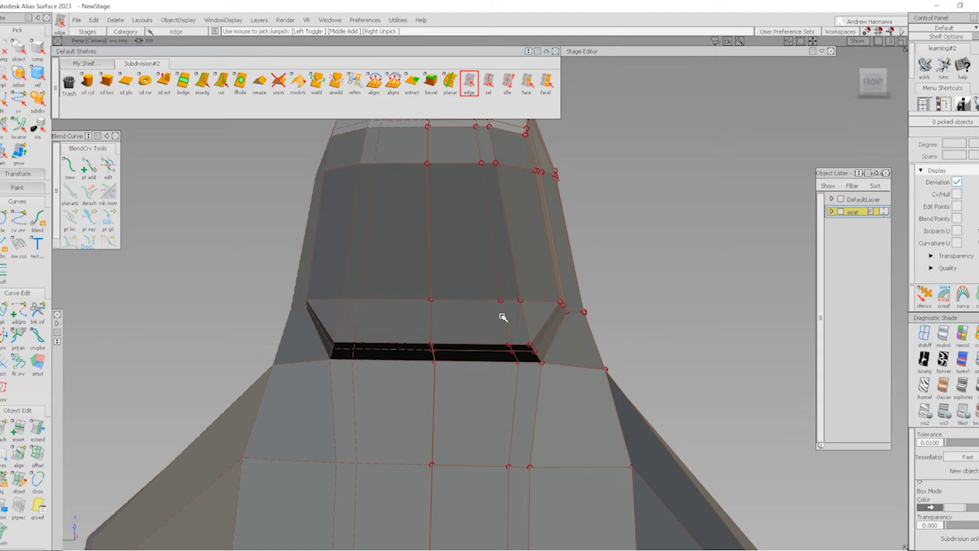
pyautogui.press('Delete')
pyautogui.press('Return')
# - Delete the remaining edges of the inserted loop on the headrest's front panel and over its top toward the back
pyautogui.keyDown('alt'); pyautogui.keyDown('shift'); pyautogui.moveTo(542, 362); pyautogui.dragTo(481, 386, button='right'); pyautogui.keyUp('shift'); pyautogui.keyUp('alt')
pyautogui.keyDown('alt'); pyautogui.keyDown('shift'); pyautogui.moveTo(480, 386); pyautogui.dragTo(476, 356, button='middle'); pyautogui.keyUp('shift'); pyautogui.keyUp('alt')
pyautogui.keyDown('alt'); pyautogui.keyDown('shift'); pyautogui.moveTo(477, 355); pyautogui.dragTo(495, 410); pyautogui.keyUp('shift'); pyautogui.keyUp('alt')
pyautogui.keyDown('alt'); pyautogui.keyDown('shift'); pyautogui.moveTo(505, 341); pyautogui.dragTo(502, 391, button='right'); pyautogui.keyUp('shift'); pyautogui.keyUp('alt')
pyautogui.keyDown('alt'); pyautogui.keyDown('shift'); pyautogui.moveTo(502, 391); pyautogui.dragTo(430, 295); pyautogui.keyUp('shift'); pyautogui.keyUp('alt')
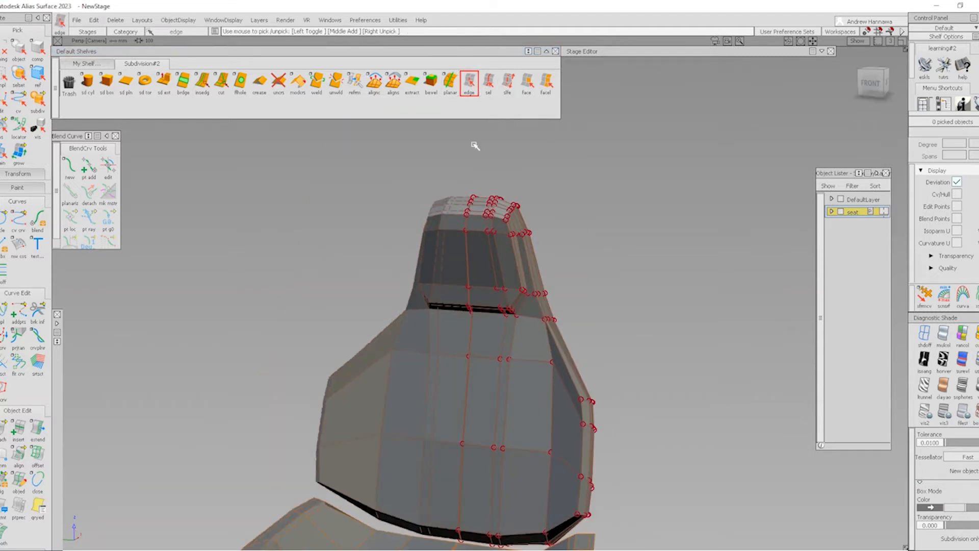
pyautogui.click(491, 266)
pyautogui.keyDown('alt'); pyautogui.keyDown('shift'); pyautogui.moveTo(491, 266); pyautogui.dragTo(210, 304); pyautogui.keyUp('shift'); pyautogui.keyUp('alt')
pyautogui.keyDown('alt'); pyautogui.keyDown('shift'); pyautogui.moveTo(544, 374); pyautogui.dragTo(540, 321, button='middle'); pyautogui.keyUp('shift'); pyautogui.keyUp('alt')
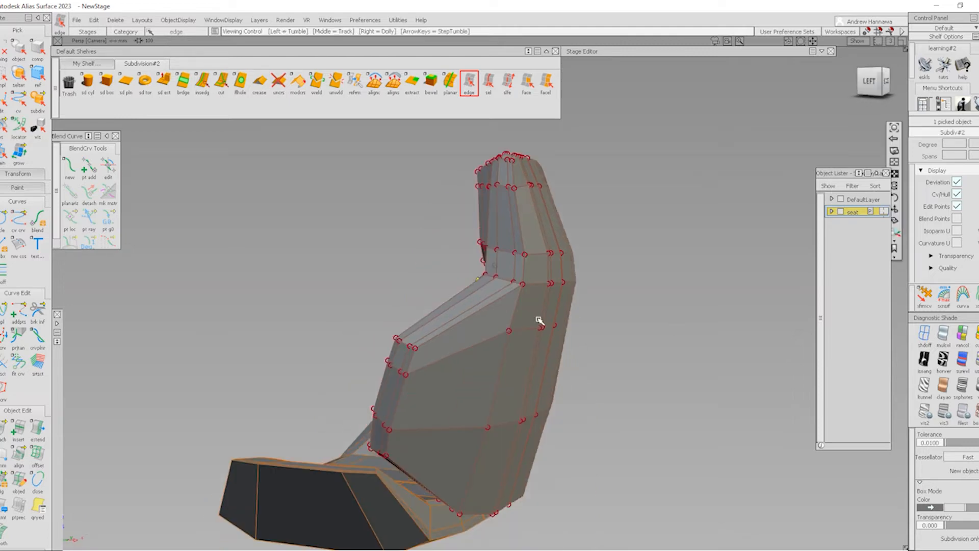
pyautogui.keyDown('alt'); pyautogui.keyDown('shift'); pyautogui.moveTo(540, 321); pyautogui.dragTo(506, 398); pyautogui.keyUp('shift'); pyautogui.keyUp('alt')
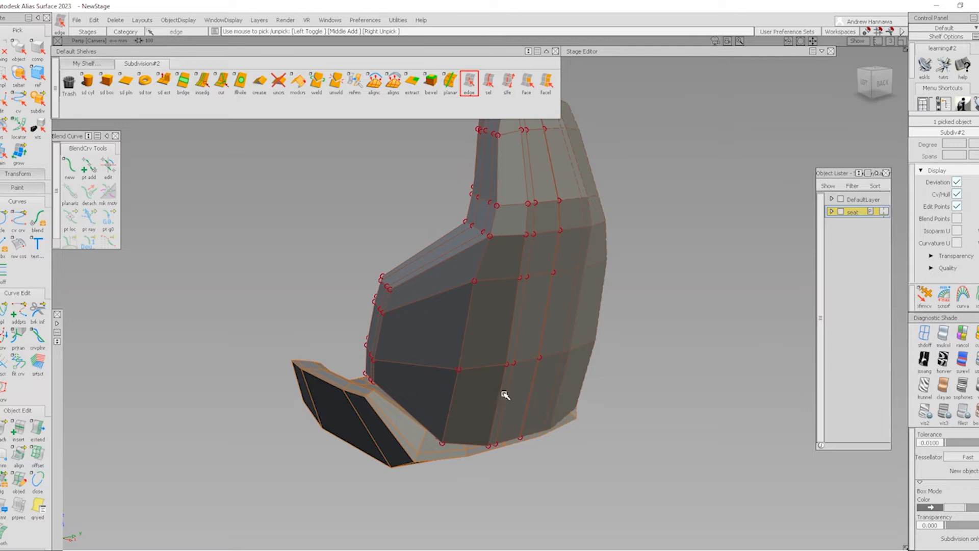
pyautogui.doubleClick(505, 394)
pyautogui.press('Delete')
pyautogui.click(437, 313)
pyautogui.keyDown('alt'); pyautogui.keyDown('shift'); pyautogui.moveTo(437, 326); pyautogui.dragTo(518, 353); pyautogui.keyUp('shift'); pyautogui.keyUp('alt')
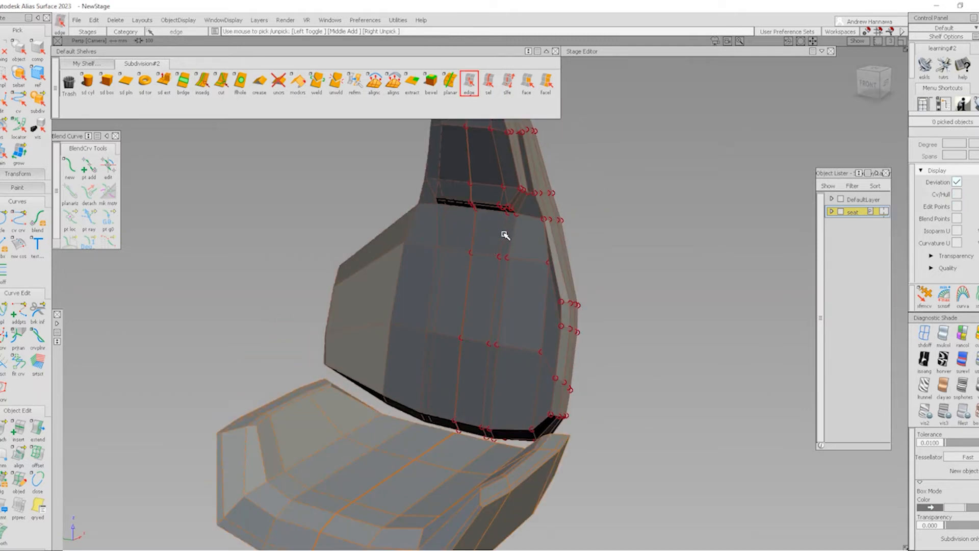
# - Examine the edge flow below the headrest's lower corner in box mode and in the smoothed display
pyautogui.click(505, 234)
pyautogui.keyDown('alt'); pyautogui.keyDown('shift'); pyautogui.moveTo(484, 265); pyautogui.dragTo(498, 201); pyautogui.keyUp('shift'); pyautogui.keyUp('alt')
pyautogui.keyDown('alt'); pyautogui.keyDown('shift'); pyautogui.moveTo(498, 201); pyautogui.dragTo(513, 296, button='right'); pyautogui.keyUp('shift'); pyautogui.keyUp('alt')
pyautogui.click(526, 250)
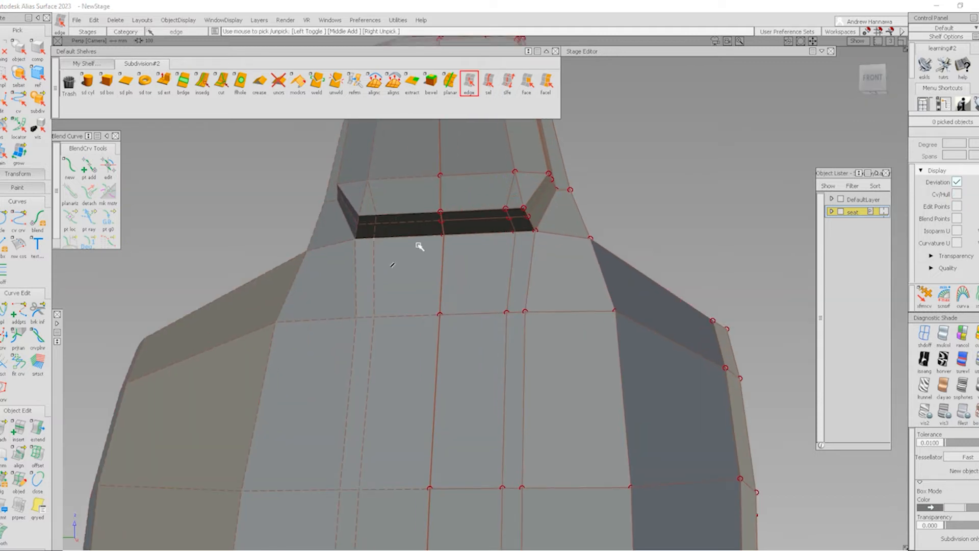
pyautogui.press('b')
pyautogui.click(574, 323)
pyautogui.keyDown('alt'); pyautogui.keyDown('shift'); pyautogui.moveTo(531, 230); pyautogui.dragTo(494, 273, button='right'); pyautogui.keyUp('shift'); pyautogui.keyUp('alt')
pyautogui.keyDown('alt'); pyautogui.keyDown('shift'); pyautogui.moveTo(494, 273); pyautogui.dragTo(585, 350); pyautogui.keyUp('shift'); pyautogui.keyUp('alt')
pyautogui.click(585, 349)
pyautogui.keyDown('alt'); pyautogui.keyDown('shift'); pyautogui.moveTo(505, 260); pyautogui.dragTo(563, 202, button='right'); pyautogui.keyUp('shift'); pyautogui.keyUp('alt')
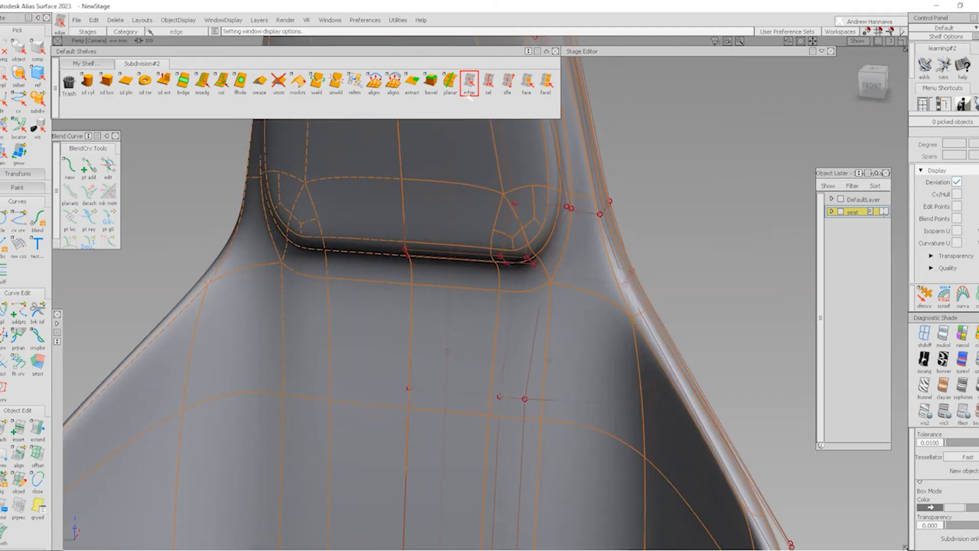
# - Delete the picked extra edges around the lower corners of the headrest
pyautogui.click(520, 227)
pyautogui.press('Delete')
pyautogui.press('Return')
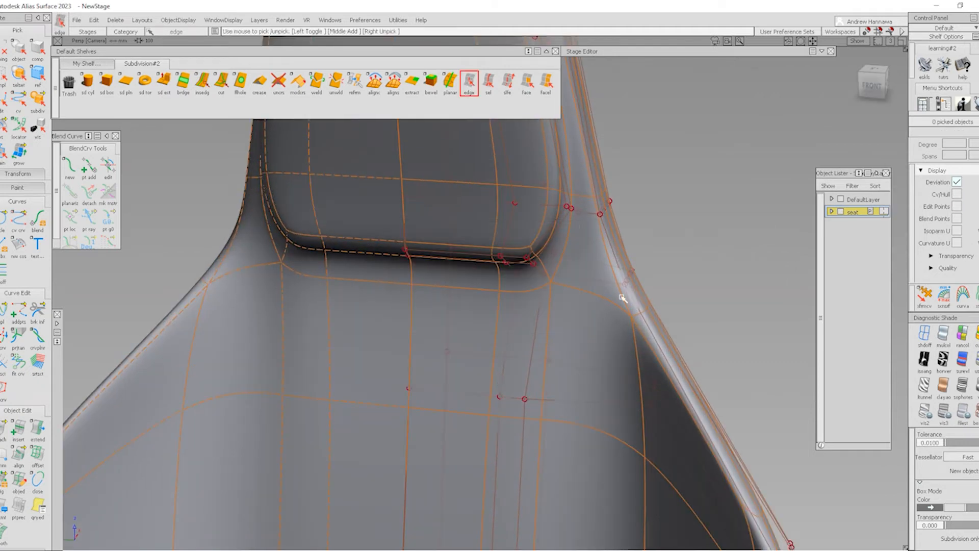
# - Insert a new edge row across the headrest face just above its lower row
pyautogui.hotkey('ctrl', '5')
pyautogui.click(973, 411)
pyautogui.hotkey('ctrl', '5')
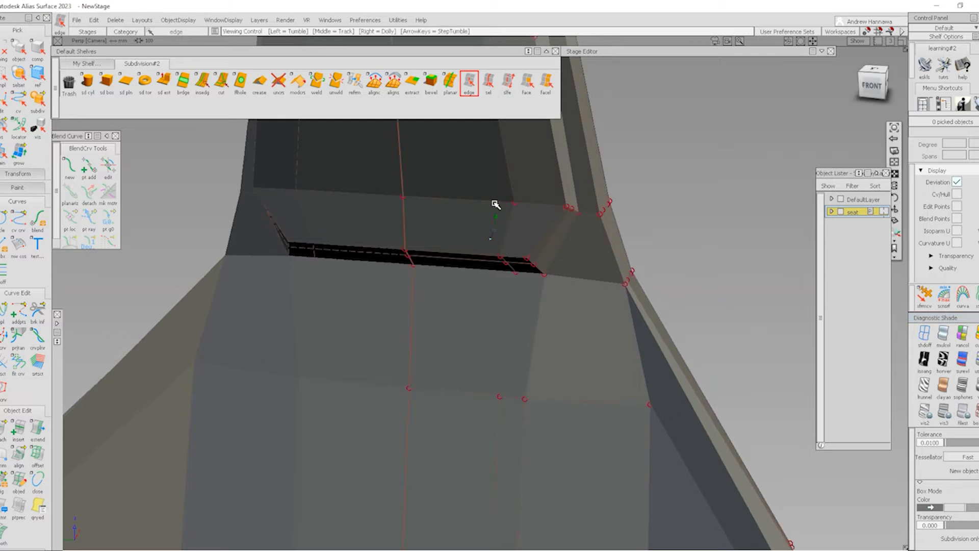
pyautogui.keyDown('alt'); pyautogui.keyDown('shift'); pyautogui.moveTo(494, 203); pyautogui.dragTo(515, 190); pyautogui.keyUp('shift'); pyautogui.keyUp('alt')
pyautogui.click(202, 81)
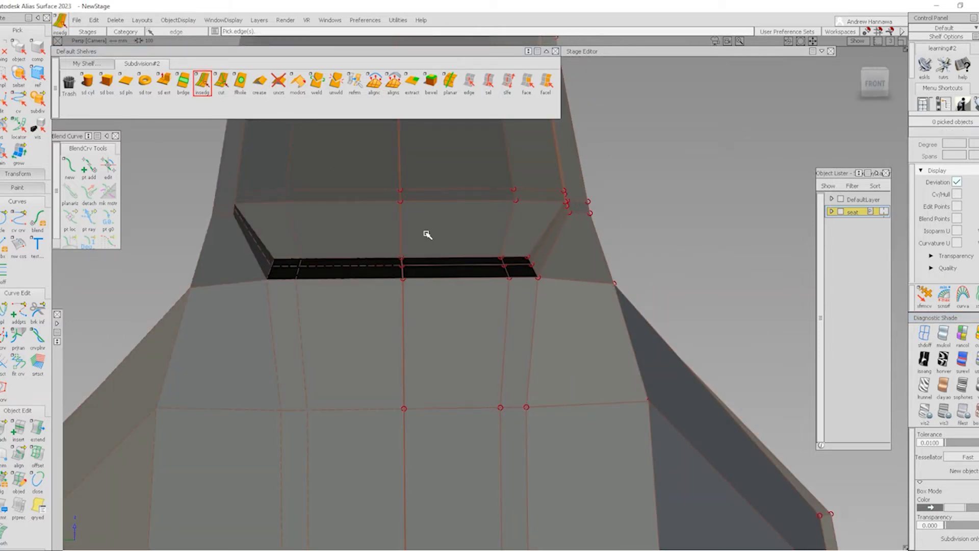
pyautogui.hotkey('ctrl', '5')
pyautogui.keyDown('ctrl'); pyautogui.keyDown('shift'); pyautogui.moveTo(644, 250); pyautogui.dragTo(558, 157, button='right'); pyautogui.keyUp('shift'); pyautogui.keyUp('ctrl')
pyautogui.keyDown('alt'); pyautogui.keyDown('shift'); pyautogui.moveTo(558, 157); pyautogui.dragTo(582, 208, button='right'); pyautogui.keyUp('shift'); pyautogui.keyUp('alt')
pyautogui.keyDown('alt'); pyautogui.keyDown('shift'); pyautogui.moveTo(447, 171); pyautogui.dragTo(467, 240, button='middle'); pyautogui.keyUp('shift'); pyautogui.keyUp('alt')
pyautogui.moveTo(467, 240)
pyautogui.keyDown('alt'); pyautogui.keyDown('shift'); pyautogui.mouseDown()
pyautogui.moveTo(240, 286)
pyautogui.moveTo(531, 345)
pyautogui.mouseUp(); pyautogui.keyUp('shift'); pyautogui.keyUp('alt')
pyautogui.keyDown('alt'); pyautogui.keyDown('shift'); pyautogui.moveTo(531, 345); pyautogui.dragTo(886, 320, button='right'); pyautogui.keyUp('shift'); pyautogui.keyUp('alt')
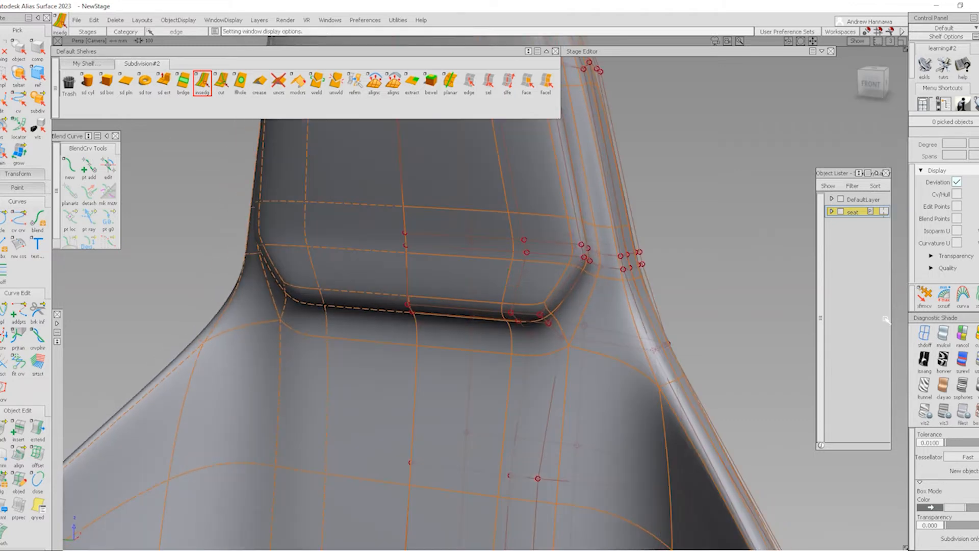
# - In box mode, slide the centre and adjacent CVs of the headrest's lower row down along the hull
pyautogui.click(974, 412)
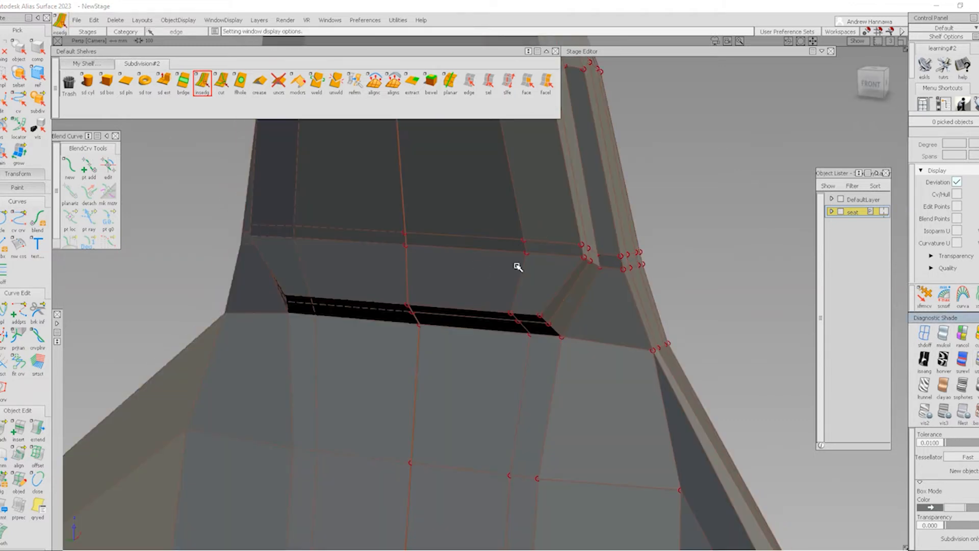
pyautogui.click(411, 250)
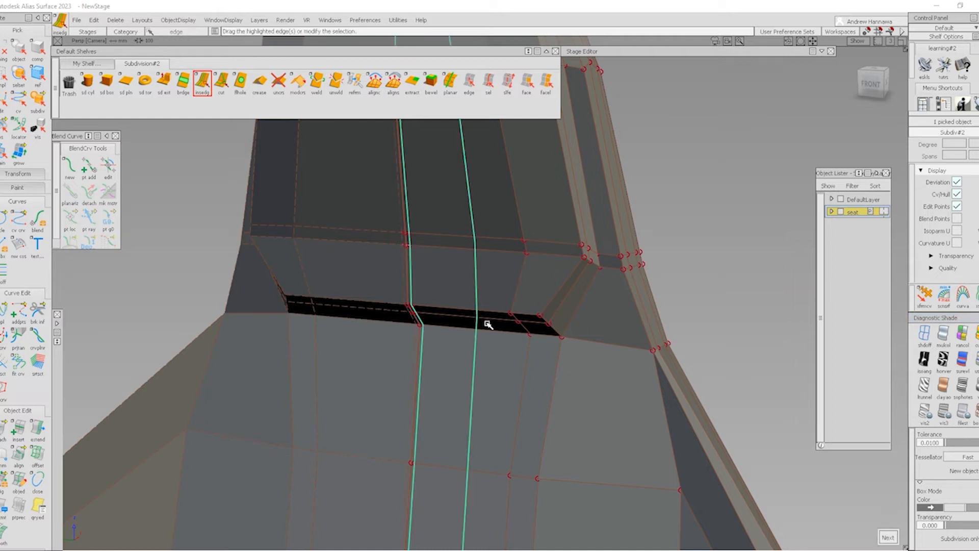
pyautogui.click(458, 294)
pyautogui.click(925, 298)
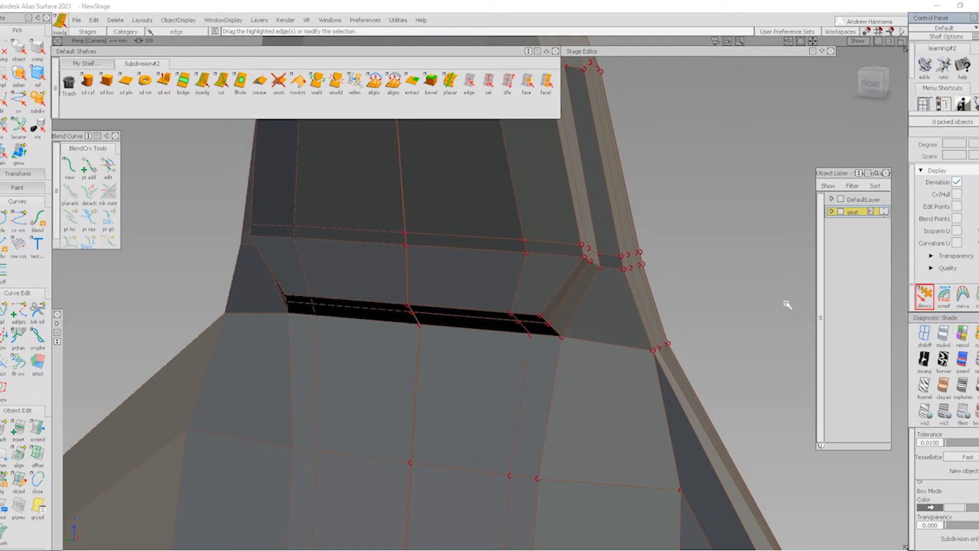
pyautogui.click(405, 247)
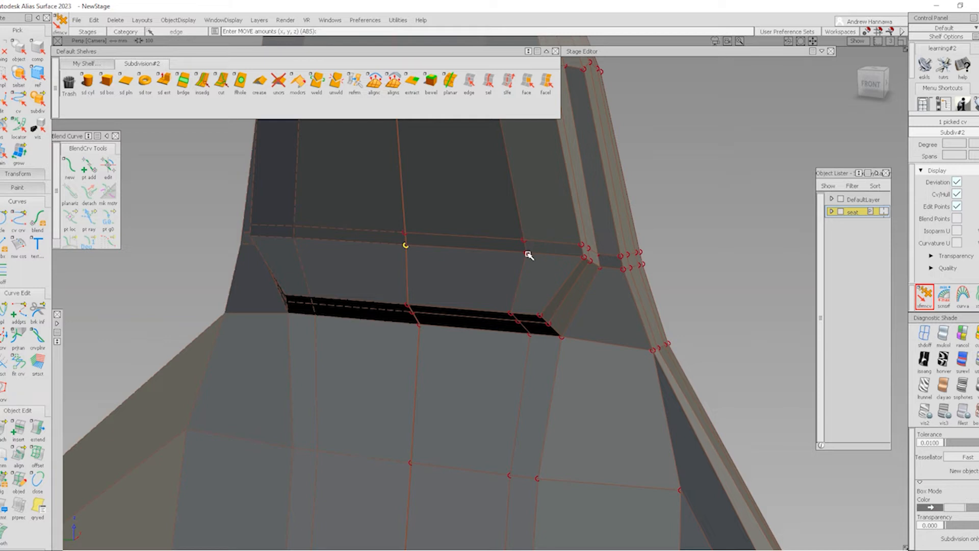
pyautogui.rightClick(521, 268)
pyautogui.click(495, 253)
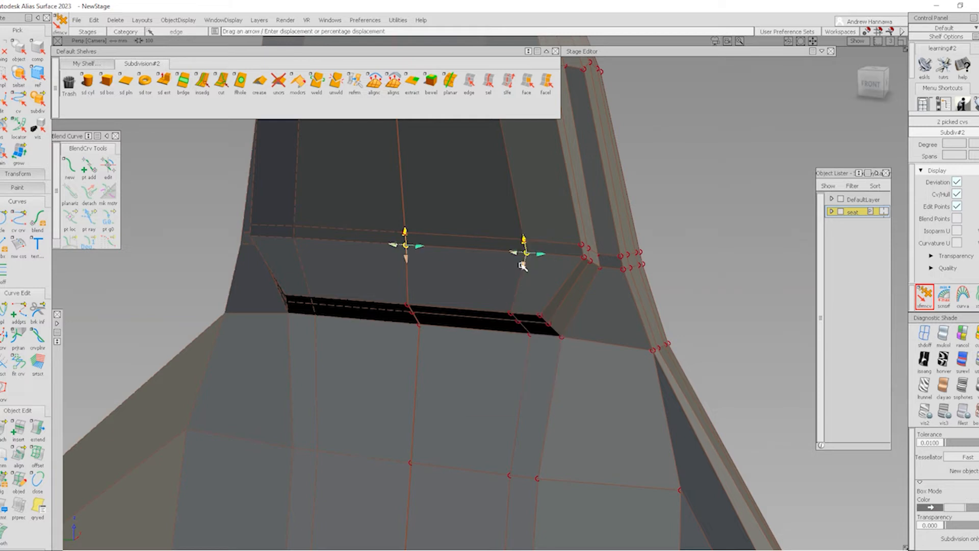
pyautogui.moveTo(523, 267); pyautogui.dragTo(511, 331)
pyautogui.keyDown('ctrl'); pyautogui.keyDown('shift'); pyautogui.moveTo(443, 313); pyautogui.dragTo(439, 239); pyautogui.keyUp('shift'); pyautogui.keyUp('ctrl')
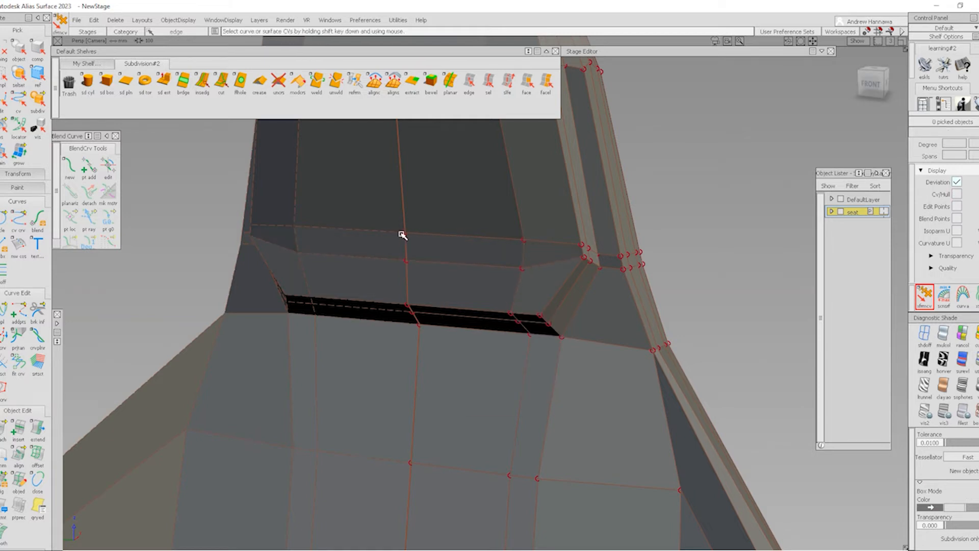
# - Slide the centre and adjacent CVs of the newly inserted headrest row up along the hull, then clear the selection
pyautogui.click(405, 232)
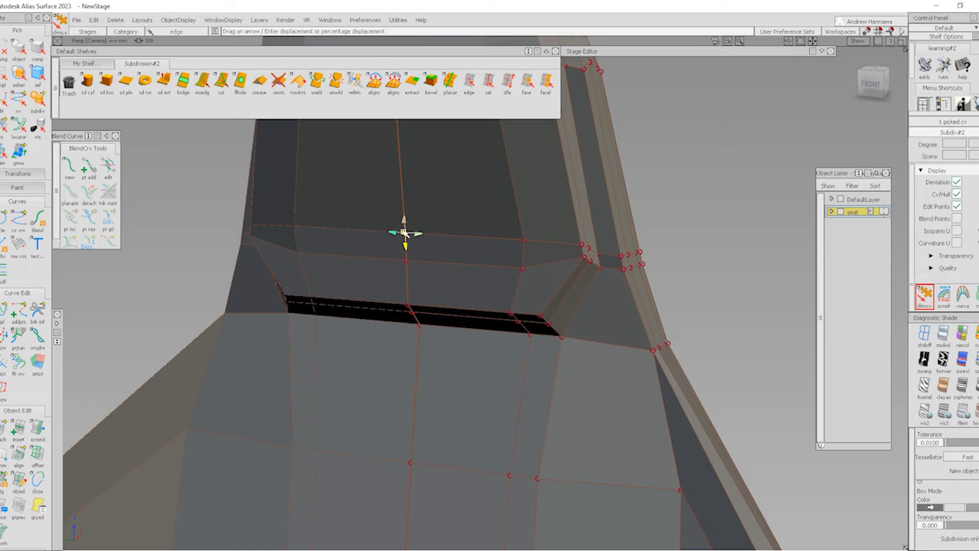
pyautogui.click(525, 241)
pyautogui.moveTo(524, 228); pyautogui.dragTo(465, 102)
pyautogui.keyDown('ctrl'); pyautogui.keyDown('shift'); pyautogui.moveTo(515, 264); pyautogui.dragTo(508, 210); pyautogui.keyUp('shift'); pyautogui.keyUp('ctrl')
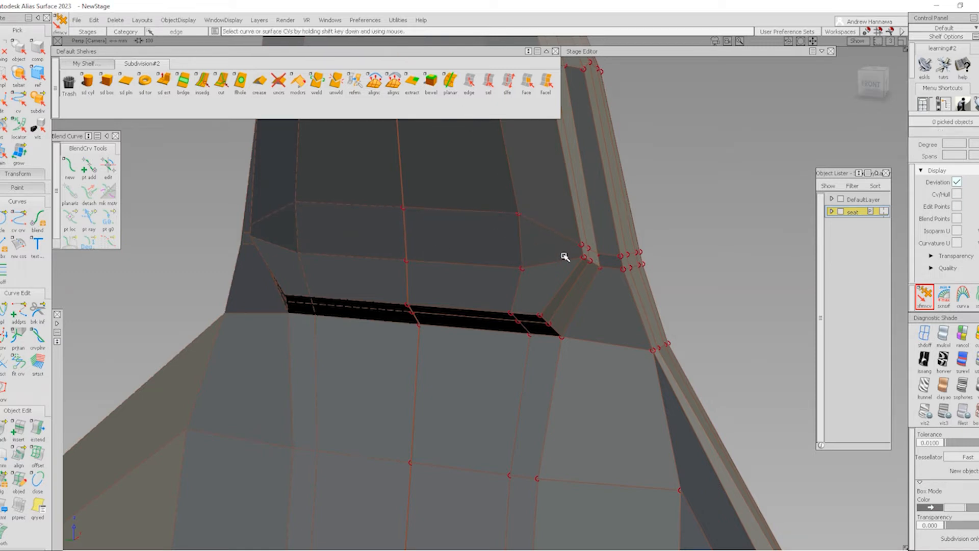
# - Show the headrest's lower edge in the front orthographic view with diagnostic shading off
pyautogui.keyDown('ctrl'); pyautogui.keyDown('shift'); pyautogui.moveTo(682, 292); pyautogui.dragTo(533, 182, button='right'); pyautogui.keyUp('shift'); pyautogui.keyUp('ctrl')
pyautogui.keyDown('alt'); pyautogui.keyDown('shift'); pyautogui.moveTo(503, 290); pyautogui.dragTo(588, 273, button='right'); pyautogui.keyUp('shift'); pyautogui.keyUp('alt')
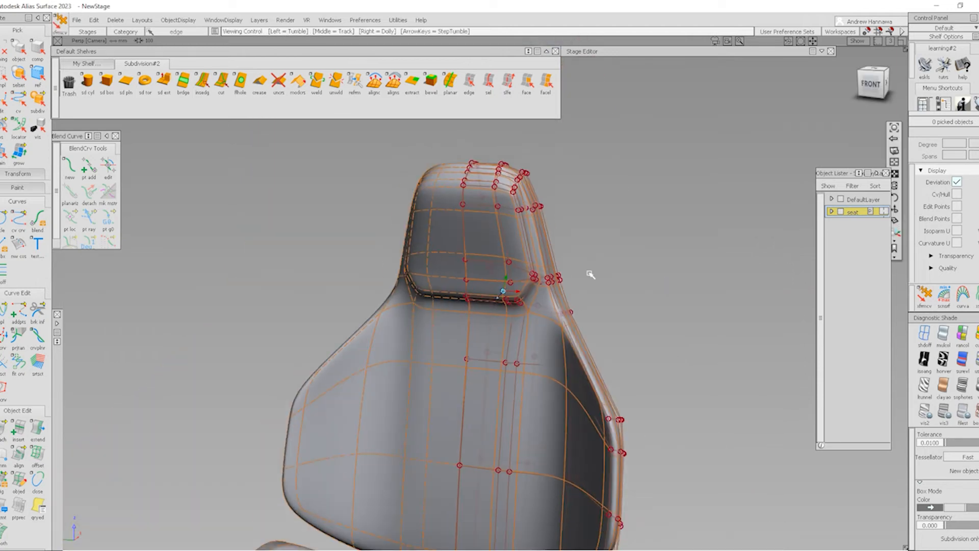
pyautogui.keyDown('alt'); pyautogui.keyDown('shift'); pyautogui.moveTo(511, 297); pyautogui.dragTo(610, 284); pyautogui.keyUp('shift'); pyautogui.keyUp('alt')
pyautogui.keyDown('alt'); pyautogui.keyDown('shift'); pyautogui.moveTo(500, 348); pyautogui.dragTo(629, 385, button='right'); pyautogui.keyUp('shift'); pyautogui.keyUp('alt')
pyautogui.moveTo(630, 385)
pyautogui.keyDown('ctrl'); pyautogui.keyDown('shift'); pyautogui.mouseDown(button='right')
pyautogui.moveTo(544, 295)
pyautogui.moveTo(625, 316)
pyautogui.mouseUp(button='right'); pyautogui.keyUp('shift'); pyautogui.keyUp('ctrl')
pyautogui.click(875, 82)
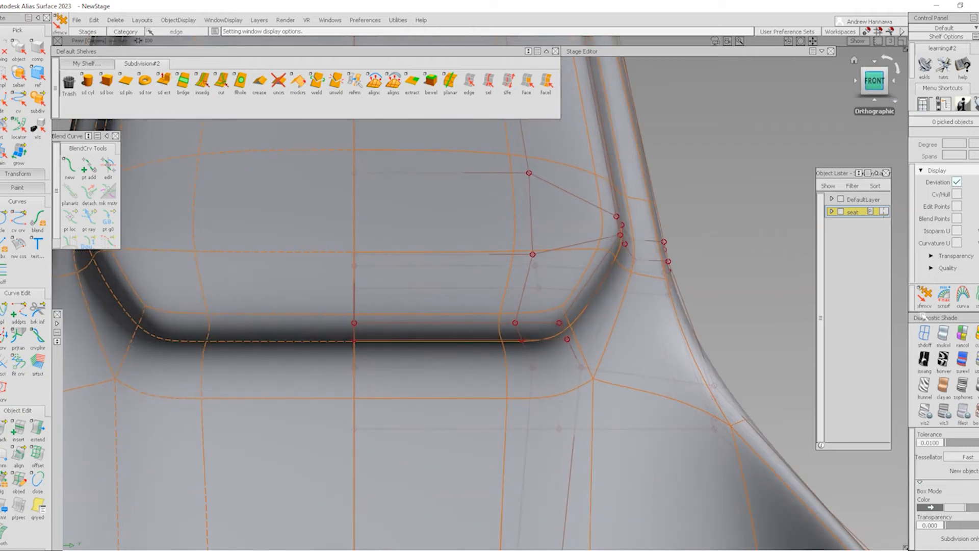
pyautogui.click(924, 337)
# - Move the column of three inner CVs at the recess below the headrest inward toward the centre line
pyautogui.keyDown('ctrl'); pyautogui.keyDown('shift'); pyautogui.moveTo(575, 367); pyautogui.dragTo(553, 310); pyautogui.keyUp('shift'); pyautogui.keyUp('ctrl')
pyautogui.keyDown('ctrl'); pyautogui.keyDown('shift'); pyautogui.moveTo(522, 357); pyautogui.dragTo(521, 409); pyautogui.keyUp('shift'); pyautogui.keyUp('ctrl')
pyautogui.moveTo(514, 314); pyautogui.dragTo(538, 332)
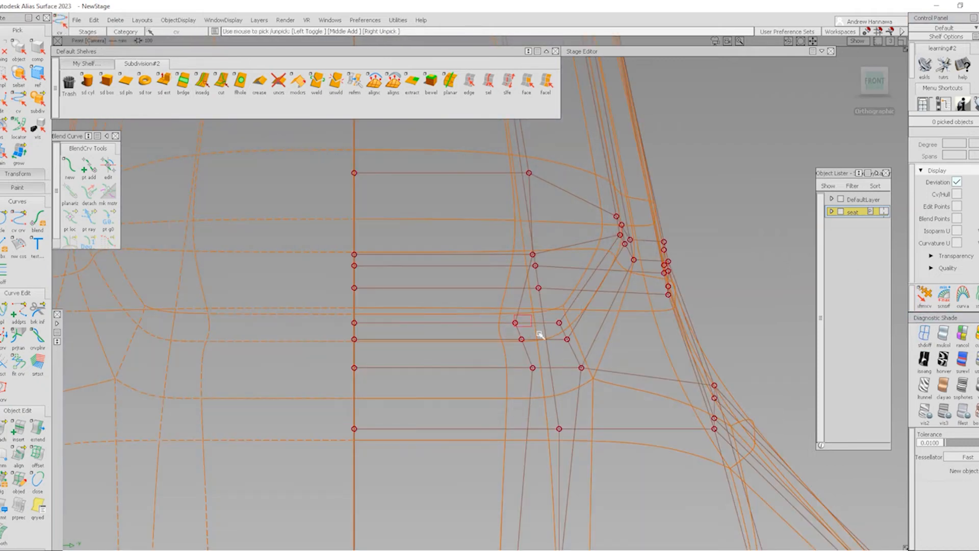
pyautogui.moveTo(544, 385); pyautogui.dragTo(544, 386)
pyautogui.keyDown('ctrl'); pyautogui.keyDown('shift'); pyautogui.moveTo(561, 408); pyautogui.dragTo(544, 387, button='middle'); pyautogui.keyUp('shift'); pyautogui.keyUp('ctrl')
pyautogui.keyDown('ctrl'); pyautogui.keyDown('shift'); pyautogui.moveTo(561, 419); pyautogui.dragTo(561, 381); pyautogui.keyUp('shift'); pyautogui.keyUp('ctrl')
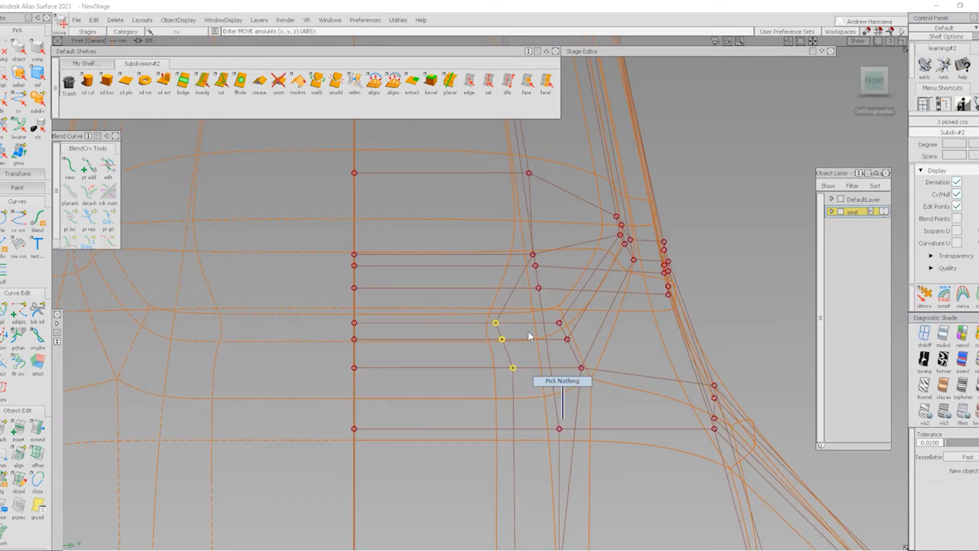
# - Move the three corner CVs of the recess below the headrest slightly upward and deselect them
pyautogui.moveTo(532, 305); pyautogui.dragTo(591, 383)
pyautogui.keyDown('ctrl'); pyautogui.keyDown('shift'); pyautogui.moveTo(628, 399); pyautogui.dragTo(626, 369, button='middle'); pyautogui.keyUp('shift'); pyautogui.keyUp('ctrl')
pyautogui.moveTo(626, 369); pyautogui.dragTo(627, 359, button='right')
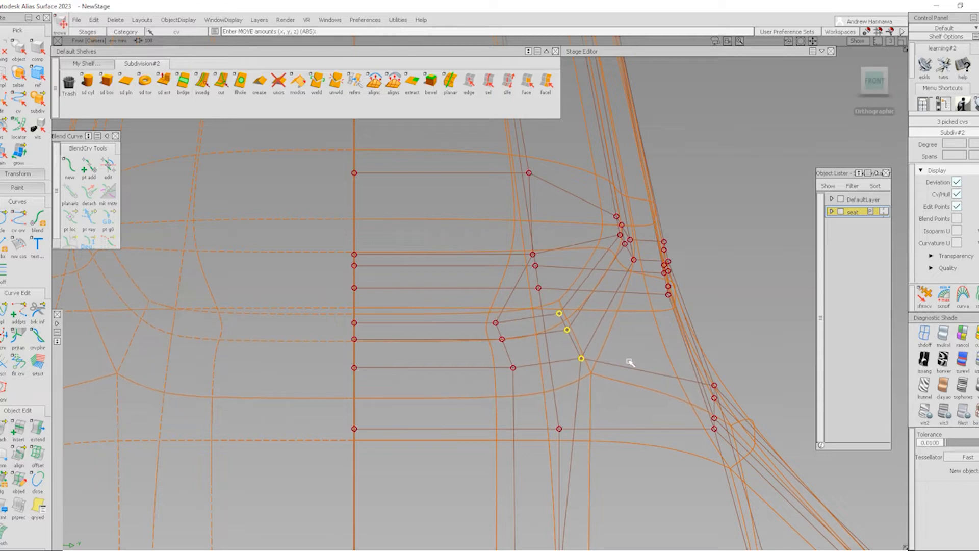
pyautogui.keyDown('ctrl'); pyautogui.keyDown('shift'); pyautogui.moveTo(625, 375); pyautogui.dragTo(611, 316); pyautogui.keyUp('shift'); pyautogui.keyUp('ctrl')
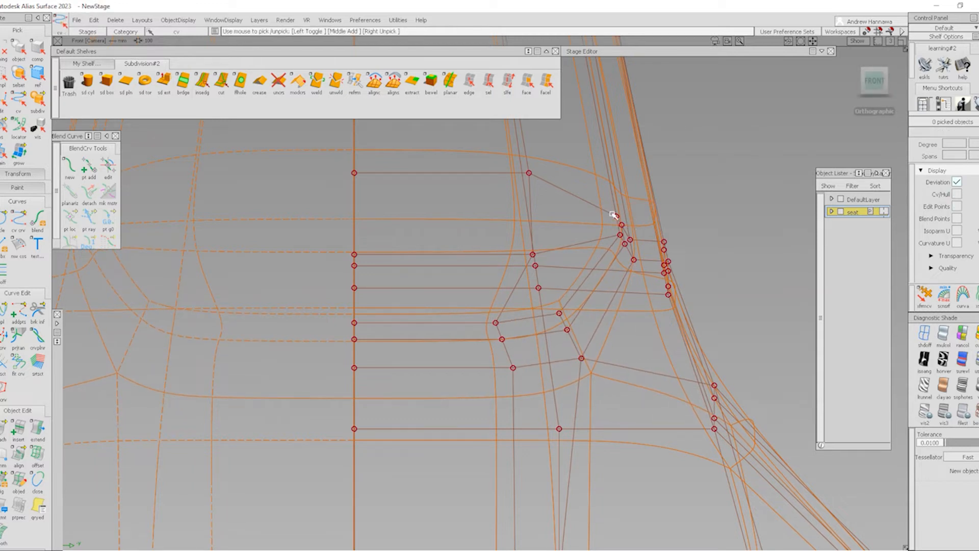
# - Pick the nine side and back CVs of the inserted headrest row and slide them up along the hull
pyautogui.click(620, 225)
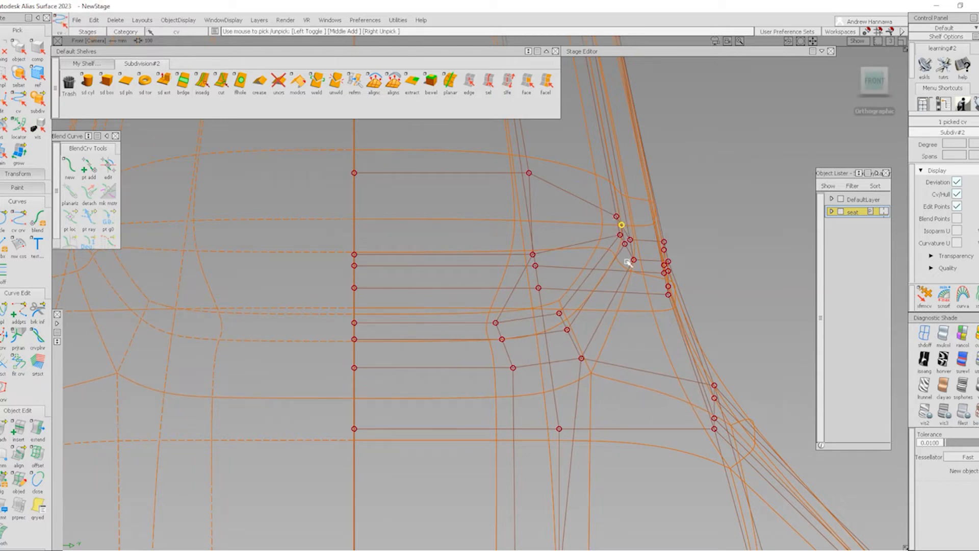
pyautogui.moveTo(627, 261)
pyautogui.keyDown('ctrl'); pyautogui.keyDown('shift'); pyautogui.mouseDown()
pyautogui.moveTo(623, 219)
pyautogui.moveTo(627, 229)
pyautogui.mouseUp(); pyautogui.keyUp('shift'); pyautogui.keyUp('ctrl')
pyautogui.keyDown('alt'); pyautogui.keyDown('shift'); pyautogui.moveTo(628, 229); pyautogui.dragTo(625, 273); pyautogui.keyUp('shift'); pyautogui.keyUp('alt')
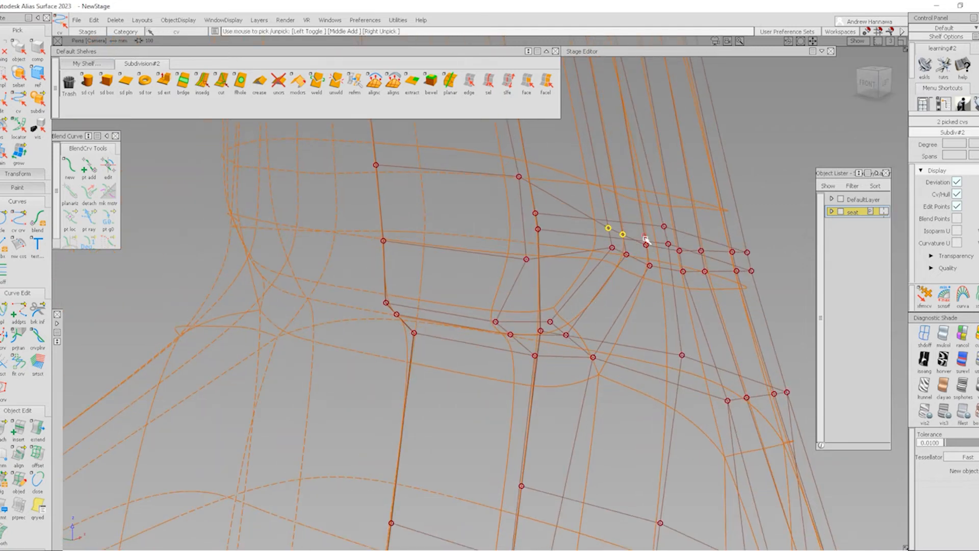
pyautogui.doubleClick(534, 212)
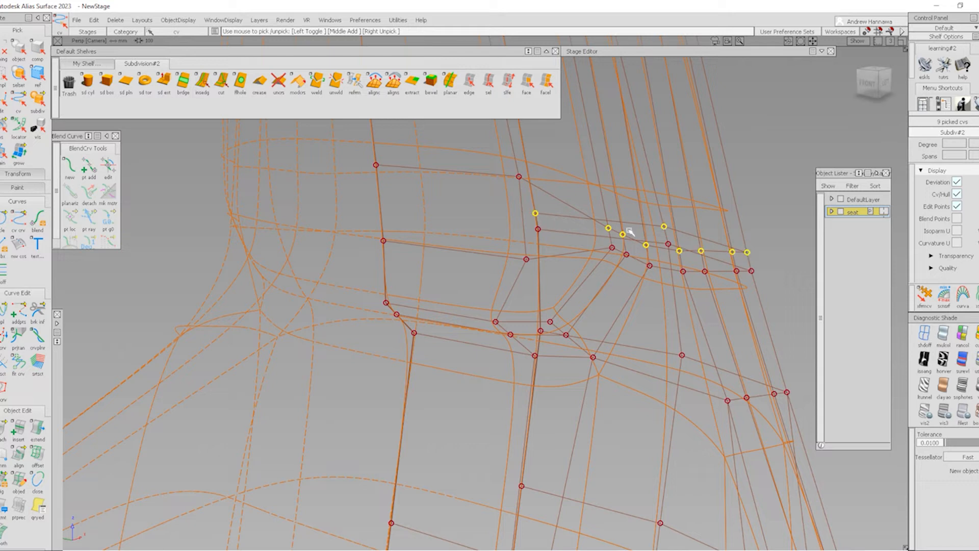
pyautogui.click(924, 296)
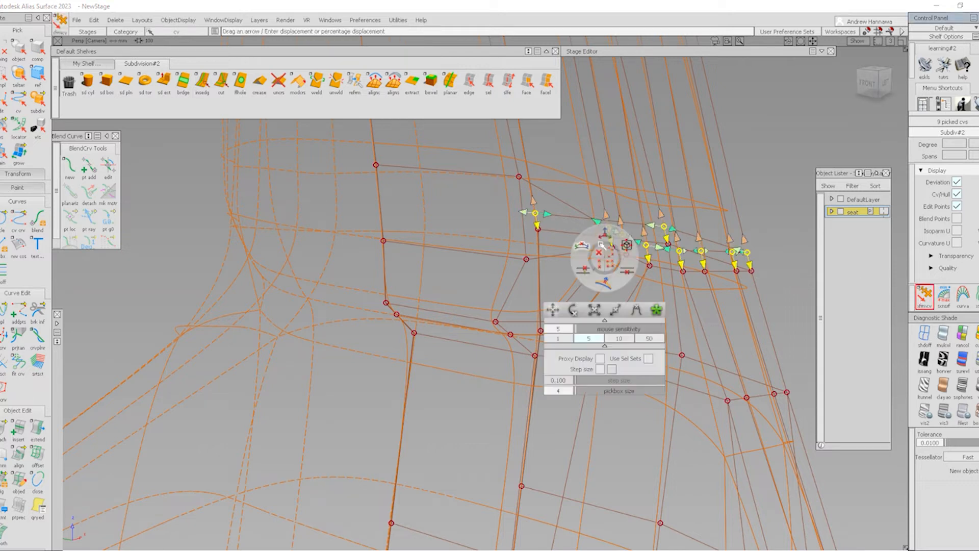
pyautogui.click(607, 220)
pyautogui.moveTo(782, 223); pyautogui.dragTo(638, 83)
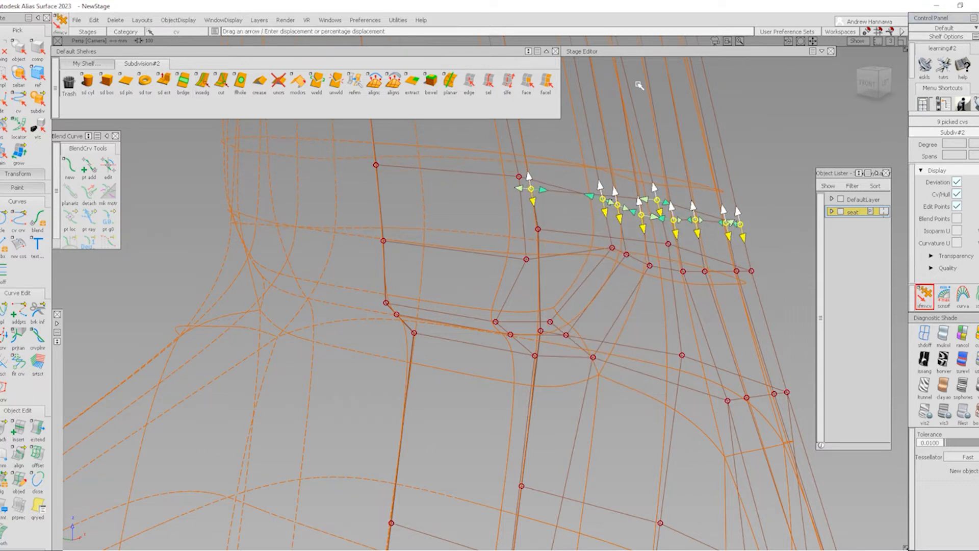
pyautogui.click(470, 232)
pyautogui.keyDown('ctrl'); pyautogui.keyDown('shift'); pyautogui.moveTo(464, 238); pyautogui.dragTo(534, 212, button='right'); pyautogui.keyUp('shift'); pyautogui.keyUp('ctrl')
pyautogui.keyDown('ctrl'); pyautogui.keyDown('shift'); pyautogui.moveTo(465, 271); pyautogui.dragTo(554, 208, button='right'); pyautogui.keyUp('shift'); pyautogui.keyUp('ctrl')
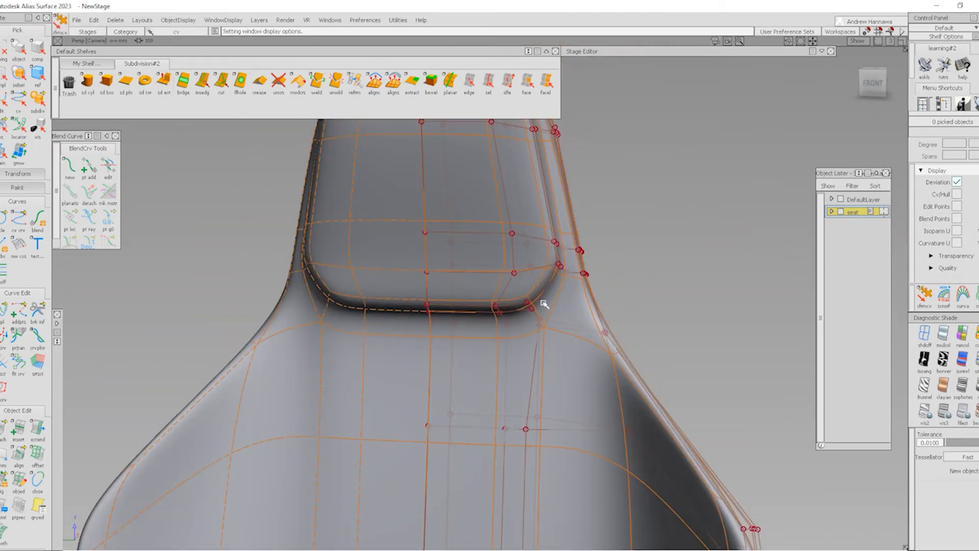
pyautogui.scroll(-5, 544, 303)
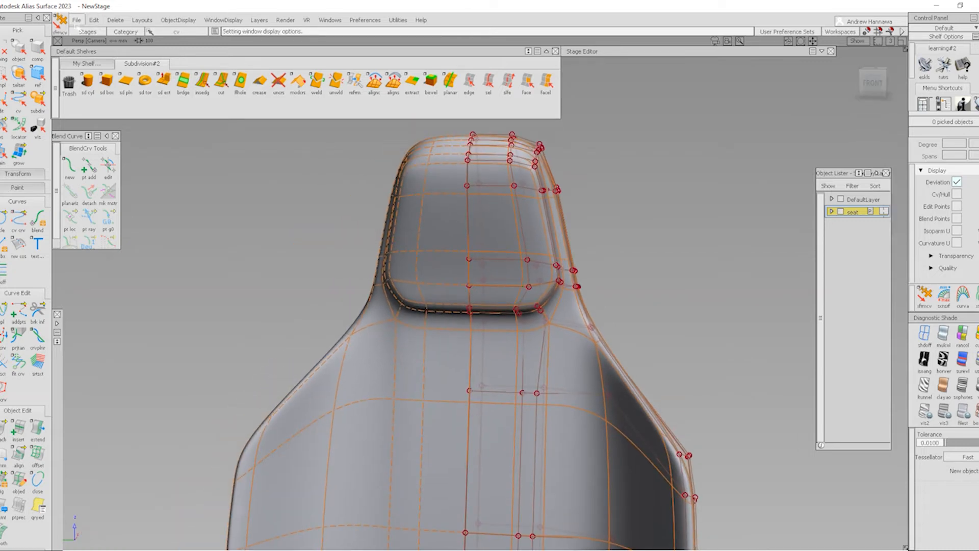
# - Save the model as seat in the Sub D folder in wire format
pyautogui.click(76, 20)
pyautogui.click(91, 93)
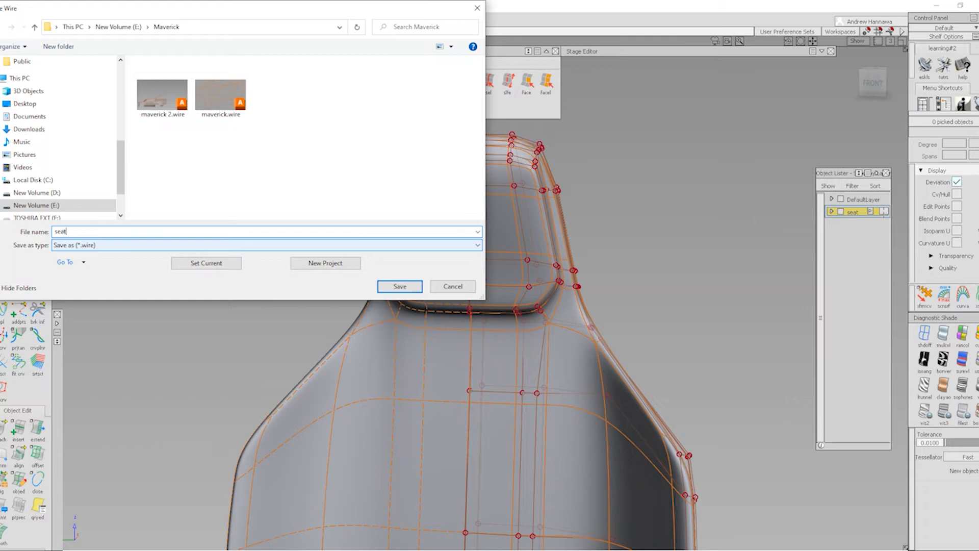
pyautogui.scroll(2, 31, 124)
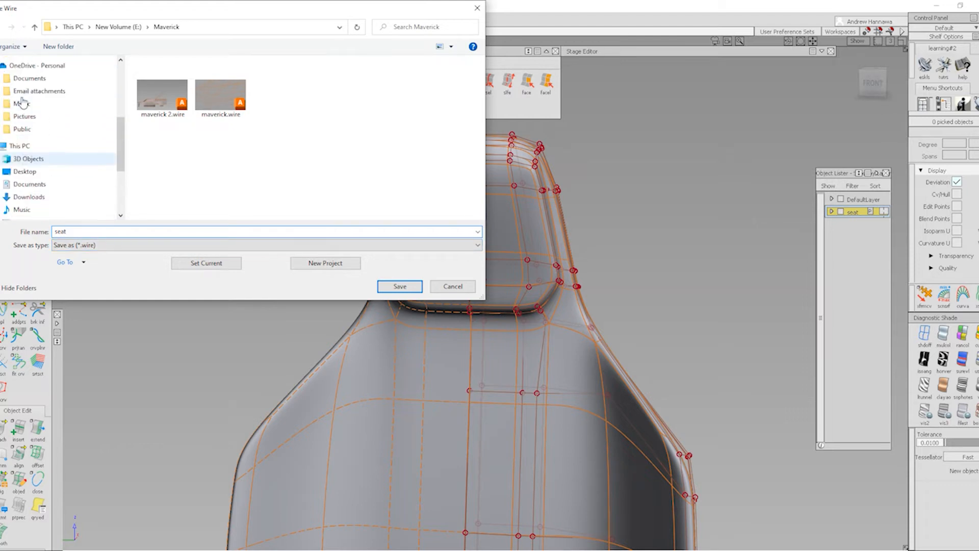
pyautogui.scroll(3, 31, 125)
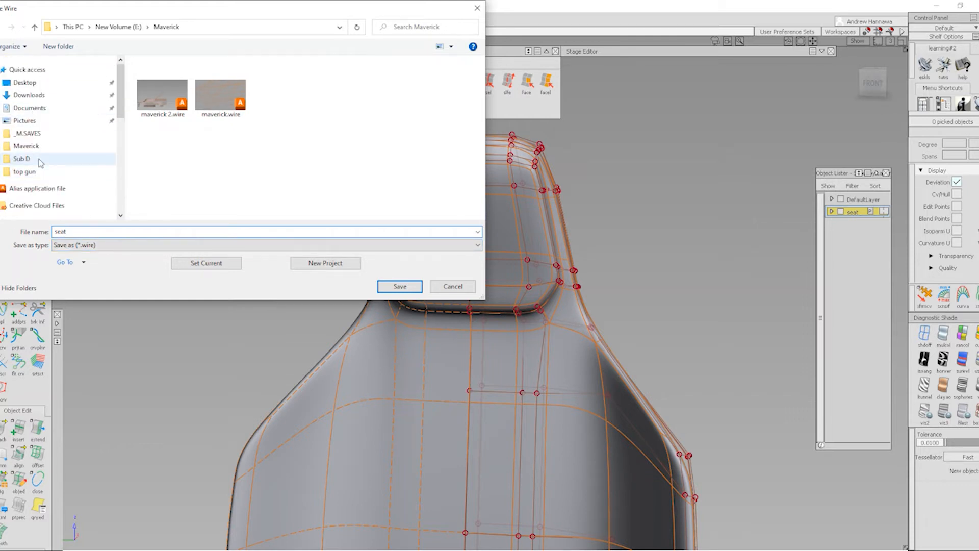
pyautogui.click(22, 158)
pyautogui.click(400, 286)
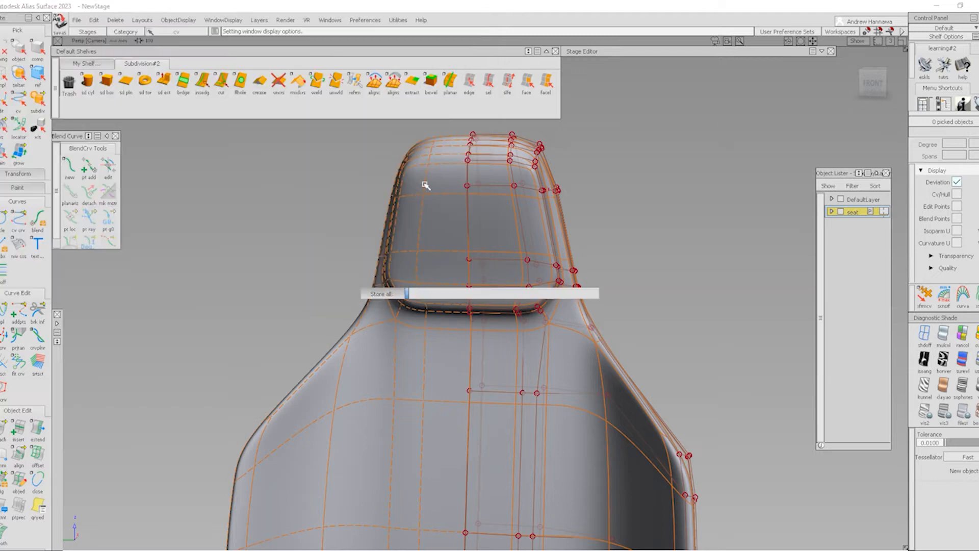
# - Examine the headrest, its recess and the backrest from several angles in smooth and box mode
pyautogui.scroll(-2, 509, 324)
pyautogui.keyDown('ctrl'); pyautogui.keyDown('shift'); pyautogui.moveTo(510, 324); pyautogui.dragTo(502, 299, button='right'); pyautogui.keyUp('shift'); pyautogui.keyUp('ctrl')
pyautogui.keyDown('alt'); pyautogui.keyDown('shift'); pyautogui.moveTo(502, 298); pyautogui.dragTo(651, 448); pyautogui.keyUp('shift'); pyautogui.keyUp('alt')
pyautogui.keyDown('ctrl'); pyautogui.keyDown('shift'); pyautogui.moveTo(651, 448); pyautogui.dragTo(566, 341, button='right'); pyautogui.keyUp('shift'); pyautogui.keyUp('ctrl')
pyautogui.keyDown('alt'); pyautogui.keyDown('shift'); pyautogui.moveTo(522, 309); pyautogui.dragTo(581, 377, button='right'); pyautogui.keyUp('shift'); pyautogui.keyUp('alt')
pyautogui.moveTo(581, 376)
pyautogui.keyDown('alt'); pyautogui.keyDown('shift'); pyautogui.mouseDown()
pyautogui.moveTo(549, 370)
pyautogui.moveTo(525, 328)
pyautogui.moveTo(538, 301)
pyautogui.moveTo(549, 352)
pyautogui.mouseUp(); pyautogui.keyUp('shift'); pyautogui.keyUp('alt')
pyautogui.press('1')
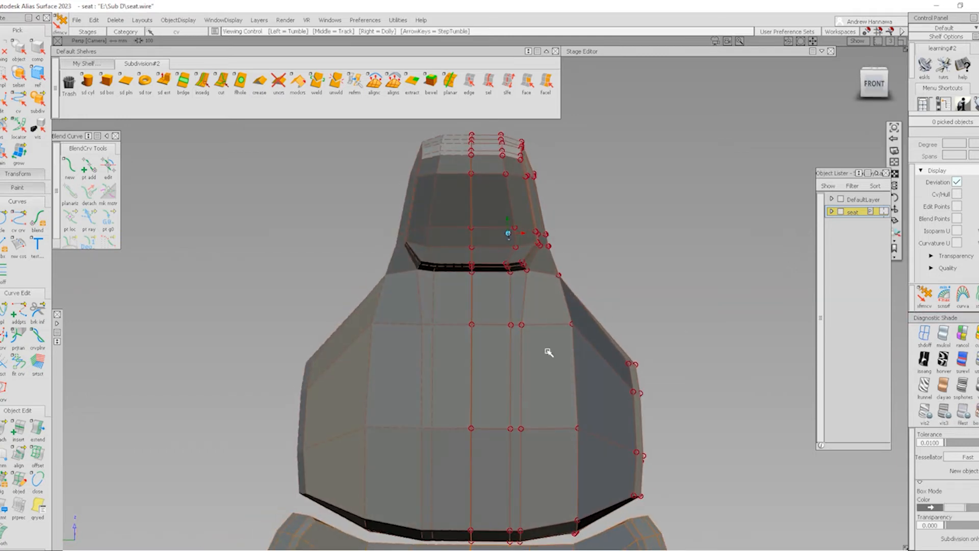
pyautogui.keyDown('alt'); pyautogui.keyDown('shift'); pyautogui.moveTo(551, 280); pyautogui.dragTo(496, 220); pyautogui.keyUp('shift'); pyautogui.keyUp('alt')
pyautogui.keyDown('alt'); pyautogui.keyDown('shift'); pyautogui.scroll(3, 543, 270); pyautogui.keyUp('shift'); pyautogui.keyUp('alt')
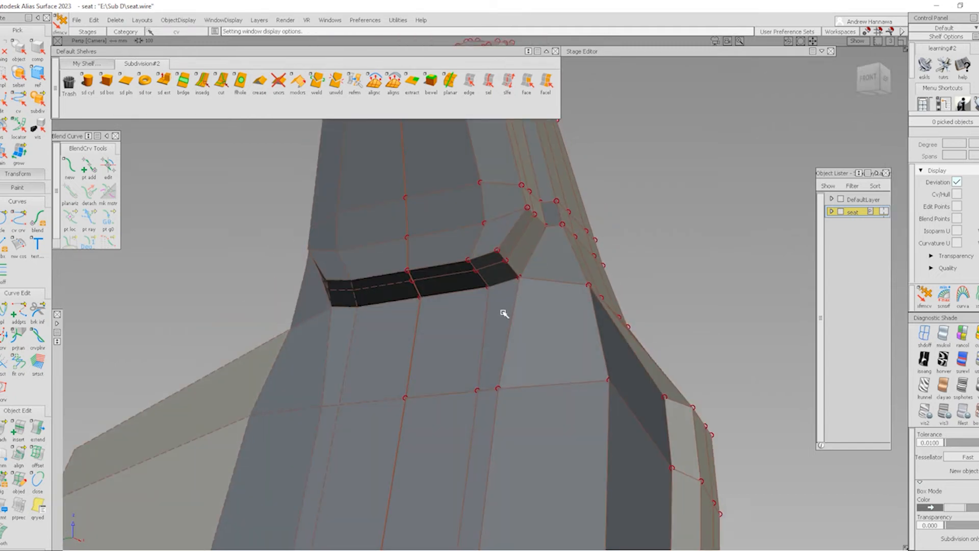
pyautogui.keyDown('alt'); pyautogui.keyDown('shift'); pyautogui.moveTo(495, 295); pyautogui.dragTo(573, 428); pyautogui.keyUp('shift'); pyautogui.keyUp('alt')
pyautogui.keyDown('alt'); pyautogui.keyDown('shift'); pyautogui.moveTo(572, 428); pyautogui.dragTo(515, 413, button='right'); pyautogui.keyUp('shift'); pyautogui.keyUp('alt')
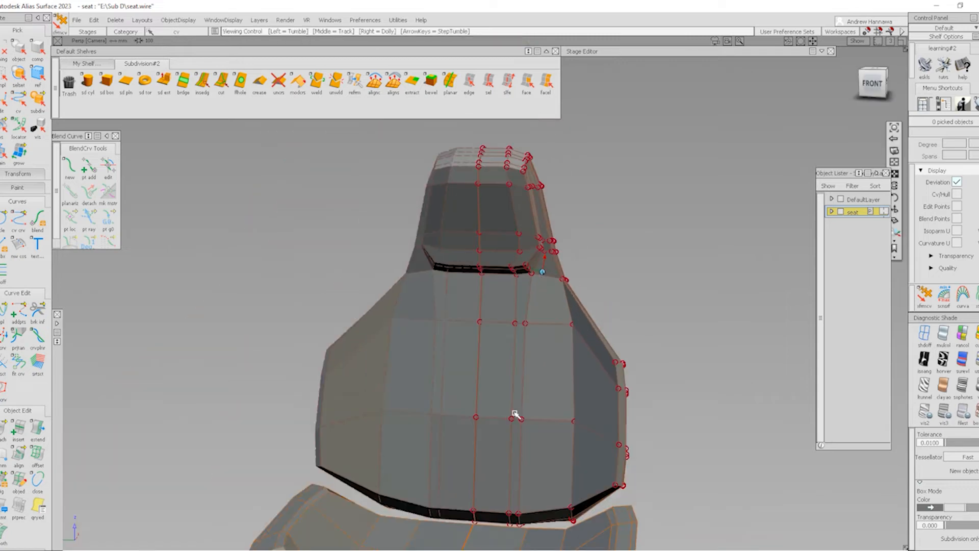
pyautogui.keyDown('alt'); pyautogui.keyDown('shift'); pyautogui.moveTo(515, 412); pyautogui.dragTo(510, 377); pyautogui.keyUp('shift'); pyautogui.keyUp('alt')
pyautogui.keyDown('alt'); pyautogui.keyDown('shift'); pyautogui.moveTo(510, 378); pyautogui.dragTo(553, 327, button='right'); pyautogui.keyUp('shift'); pyautogui.keyUp('alt')
pyautogui.keyDown('alt'); pyautogui.keyDown('shift'); pyautogui.moveTo(553, 326); pyautogui.dragTo(498, 407, button='middle'); pyautogui.keyUp('shift'); pyautogui.keyUp('alt')
pyautogui.keyDown('alt'); pyautogui.keyDown('shift'); pyautogui.moveTo(498, 406); pyautogui.dragTo(415, 430); pyautogui.keyUp('shift'); pyautogui.keyUp('alt')
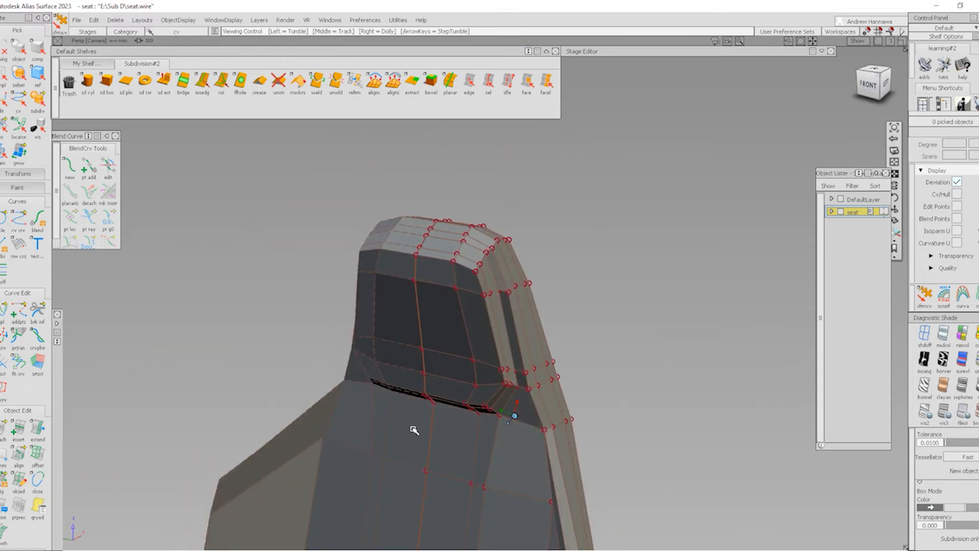
# - Insert an edge loop in the headrest recess wall, close to the rim where it meets the backrest
pyautogui.click(202, 83)
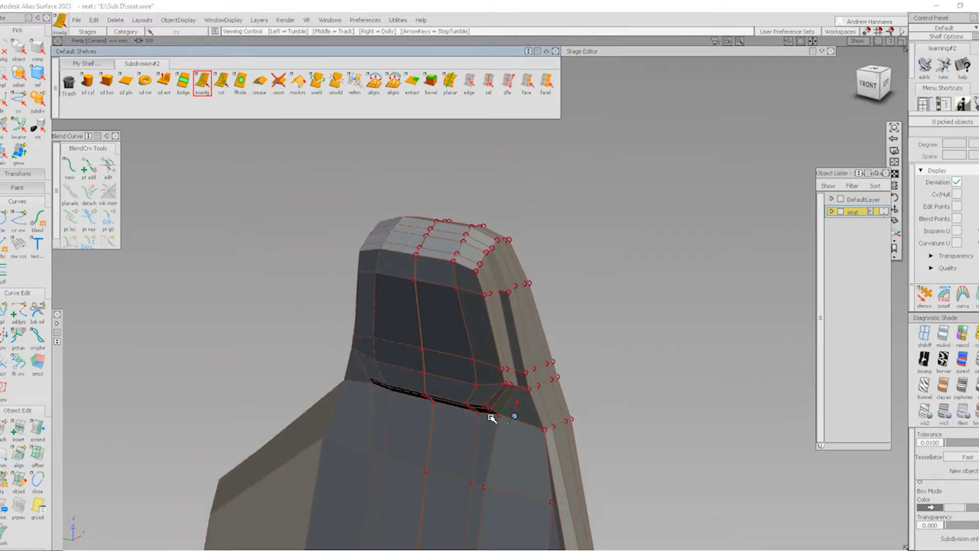
pyautogui.keyDown('alt'); pyautogui.keyDown('shift'); pyautogui.moveTo(498, 415); pyautogui.dragTo(513, 353, button='right'); pyautogui.keyUp('shift'); pyautogui.keyUp('alt')
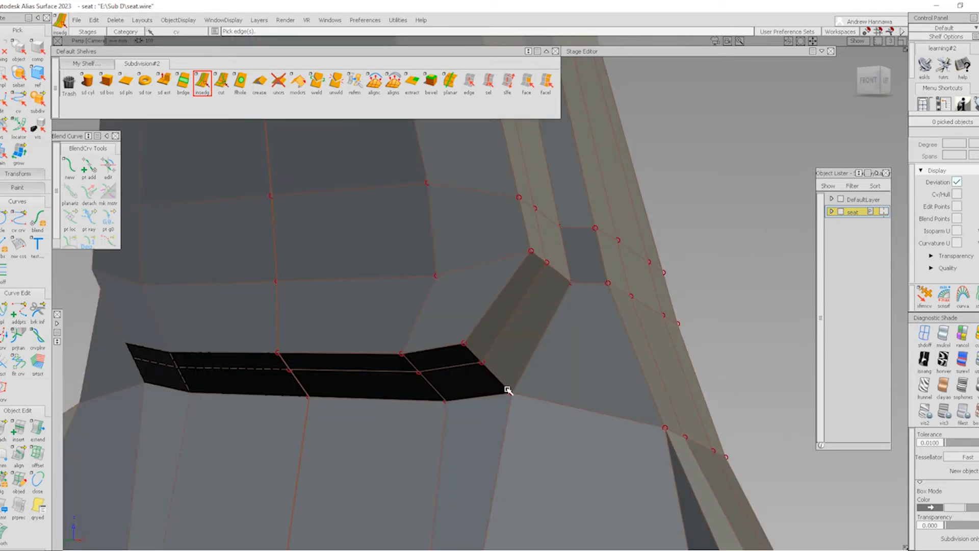
pyautogui.click(508, 390)
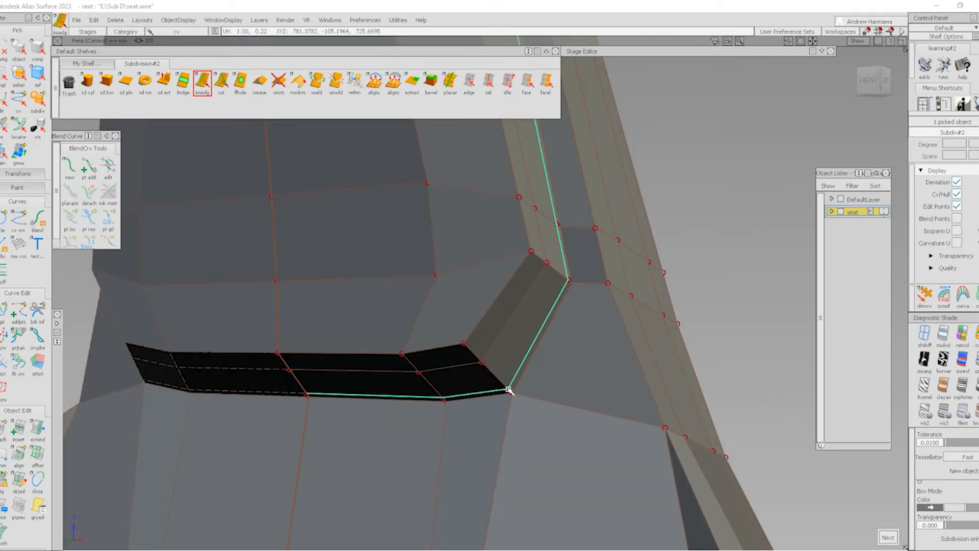
pyautogui.keyDown('alt'); pyautogui.keyDown('shift'); pyautogui.moveTo(507, 397); pyautogui.dragTo(465, 361); pyautogui.keyUp('shift'); pyautogui.keyUp('alt')
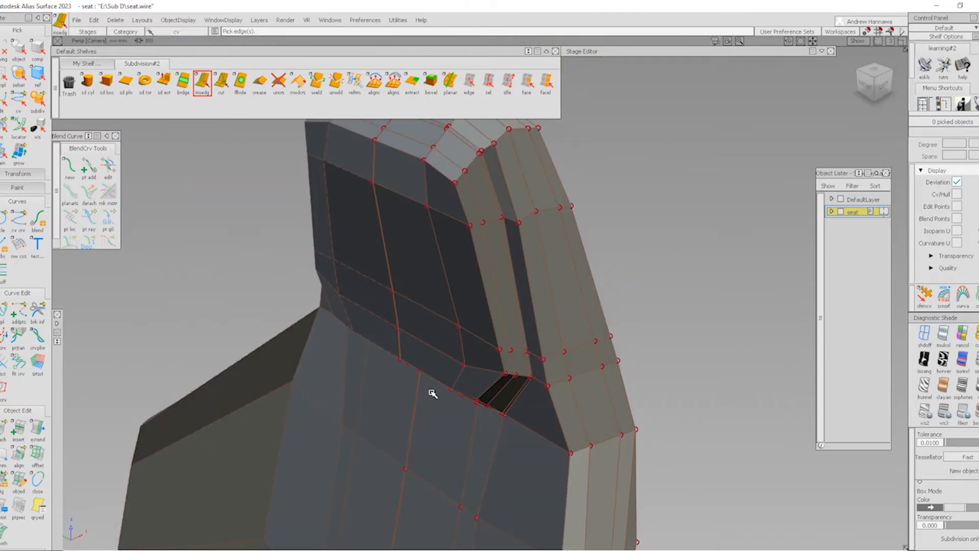
pyautogui.keyDown('alt'); pyautogui.keyDown('shift'); pyautogui.moveTo(432, 393); pyautogui.dragTo(494, 292); pyautogui.keyUp('shift'); pyautogui.keyUp('alt')
# - Insert another edge loop in the narrow strip between the new loop and the recess rim
pyautogui.keyDown('alt'); pyautogui.keyDown('shift'); pyautogui.click(504, 399); pyautogui.keyUp('shift'); pyautogui.keyUp('alt')
pyautogui.keyDown('alt'); pyautogui.keyDown('shift'); pyautogui.scroll(3, 505, 403); pyautogui.keyUp('shift'); pyautogui.keyUp('alt')
pyautogui.keyDown('alt'); pyautogui.keyDown('shift'); pyautogui.moveTo(507, 408); pyautogui.dragTo(498, 444); pyautogui.keyUp('shift'); pyautogui.keyUp('alt')
pyautogui.scroll(5, 499, 423)
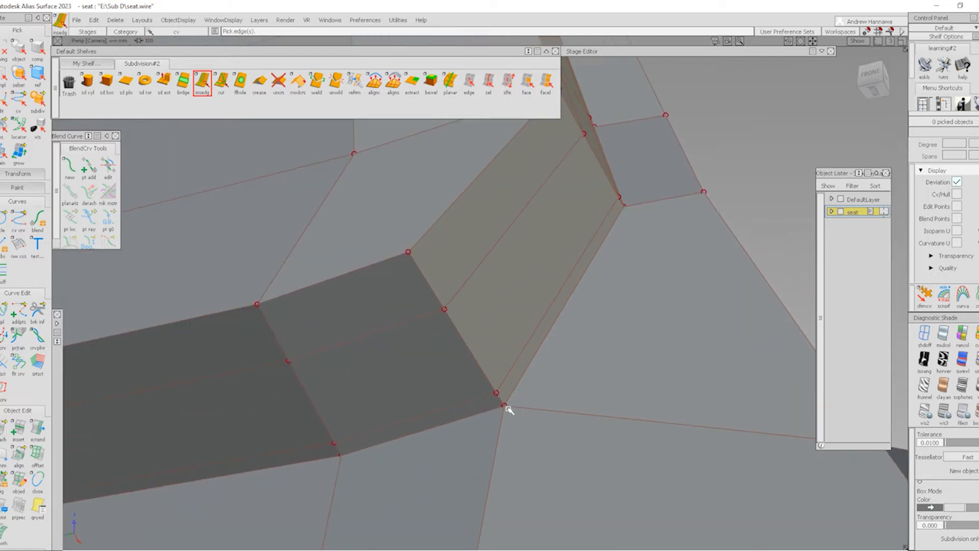
pyautogui.scroll(2, 497, 404)
pyautogui.click(494, 402)
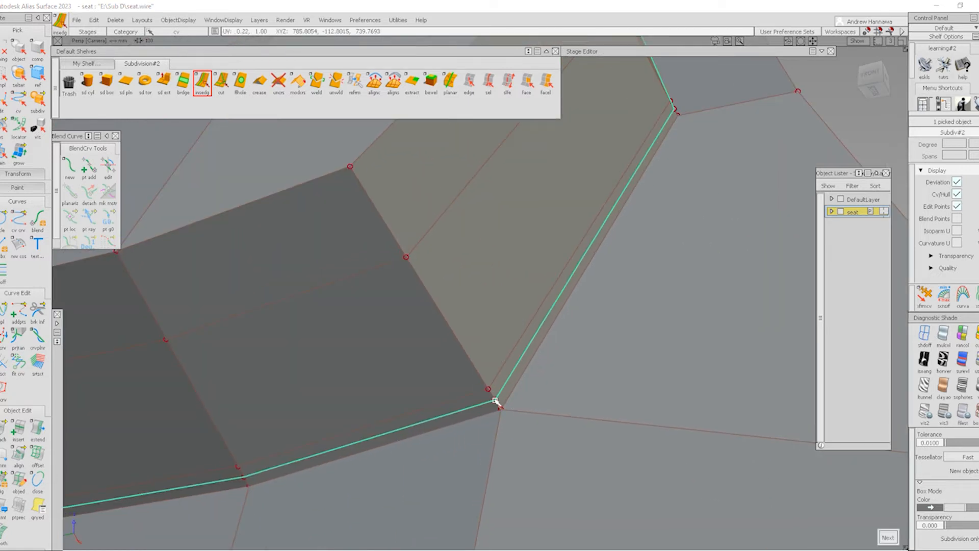
# - Pick the eight edges of the newest loop around the recess and crease them
pyautogui.keyDown('alt'); pyautogui.keyDown('shift'); pyautogui.moveTo(494, 400); pyautogui.dragTo(549, 332, button='right'); pyautogui.keyUp('shift'); pyautogui.keyUp('alt')
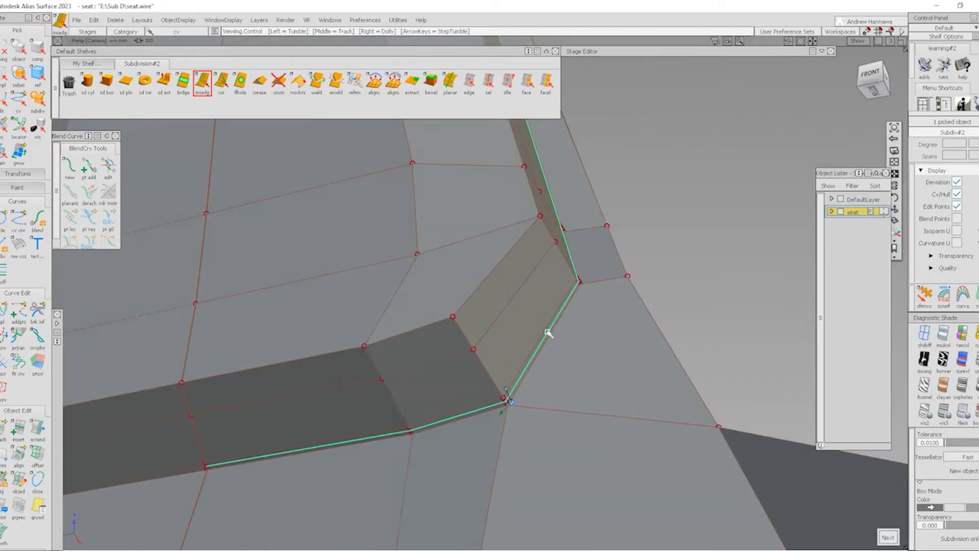
pyautogui.keyDown('alt'); pyautogui.keyDown('shift'); pyautogui.moveTo(549, 331); pyautogui.dragTo(393, 391); pyautogui.keyUp('shift'); pyautogui.keyUp('alt')
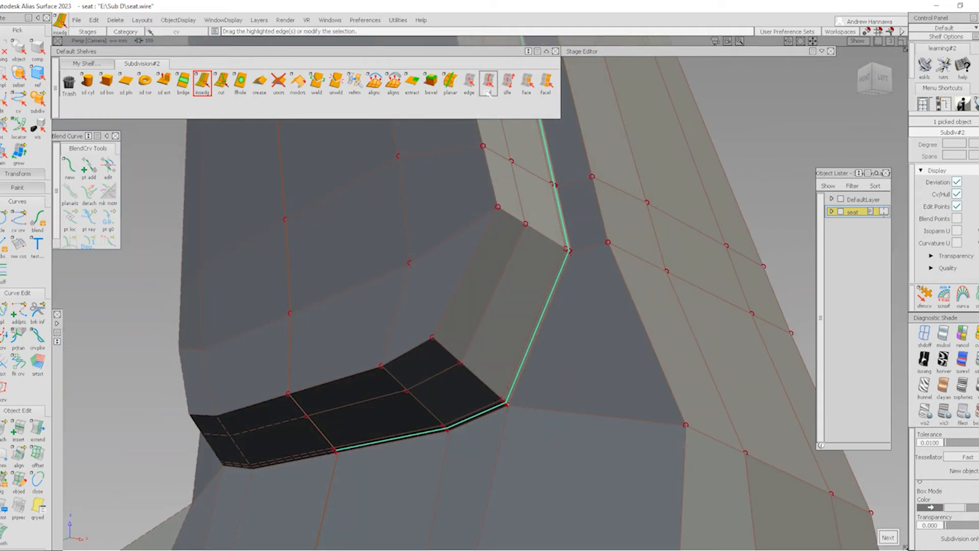
pyautogui.click(470, 83)
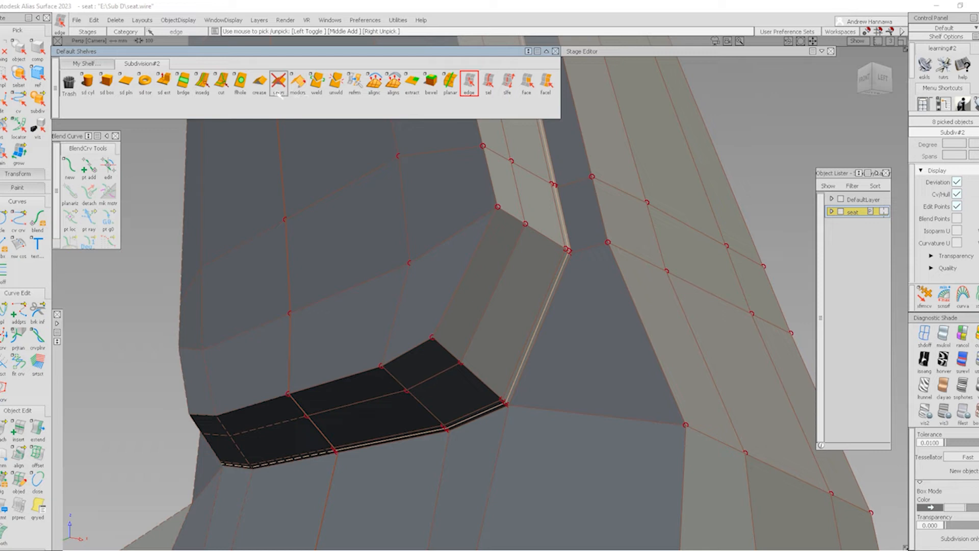
pyautogui.click(261, 83)
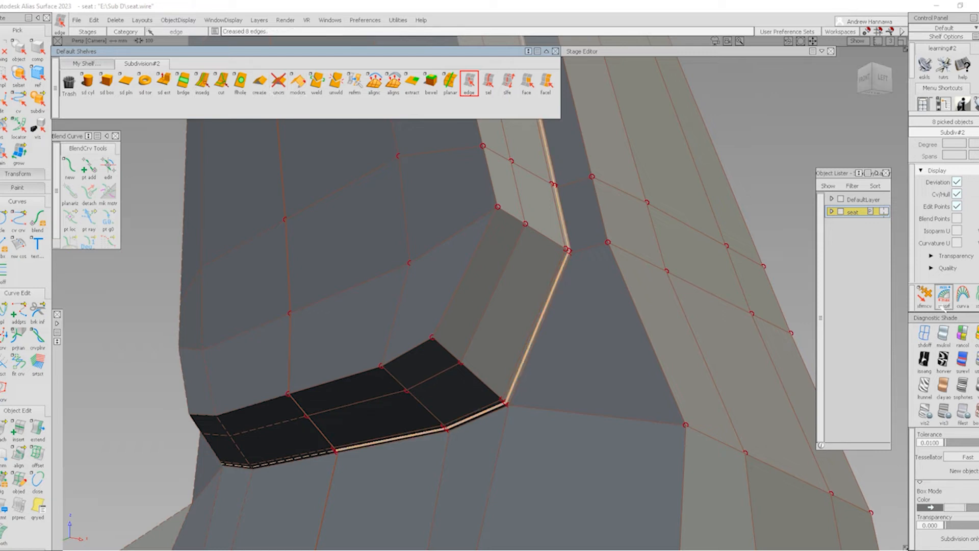
# - Move the nine CVs of the creased loop slightly along their normals, deselect them and return the model to smooth display
pyautogui.click(923, 299)
pyautogui.rightClick(581, 287)
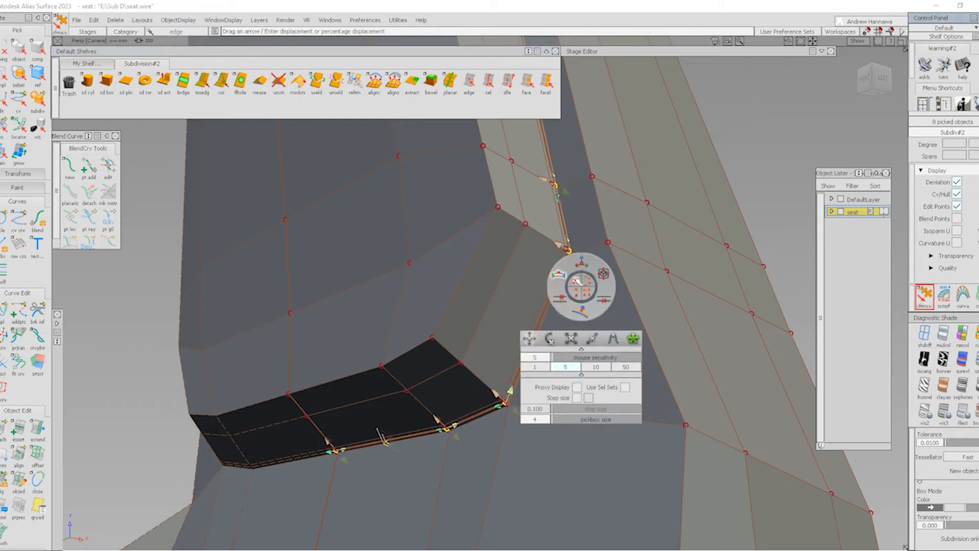
pyautogui.click(583, 318)
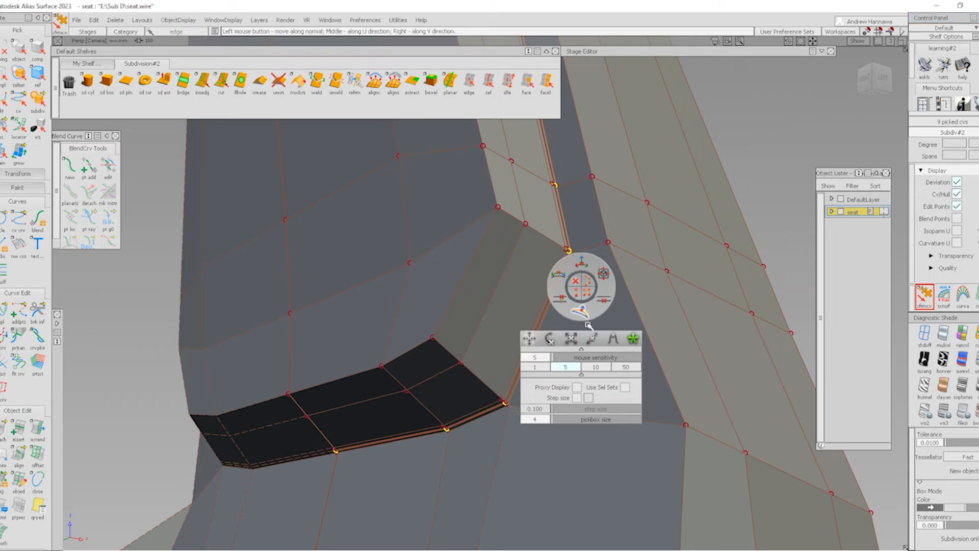
pyautogui.press('space')
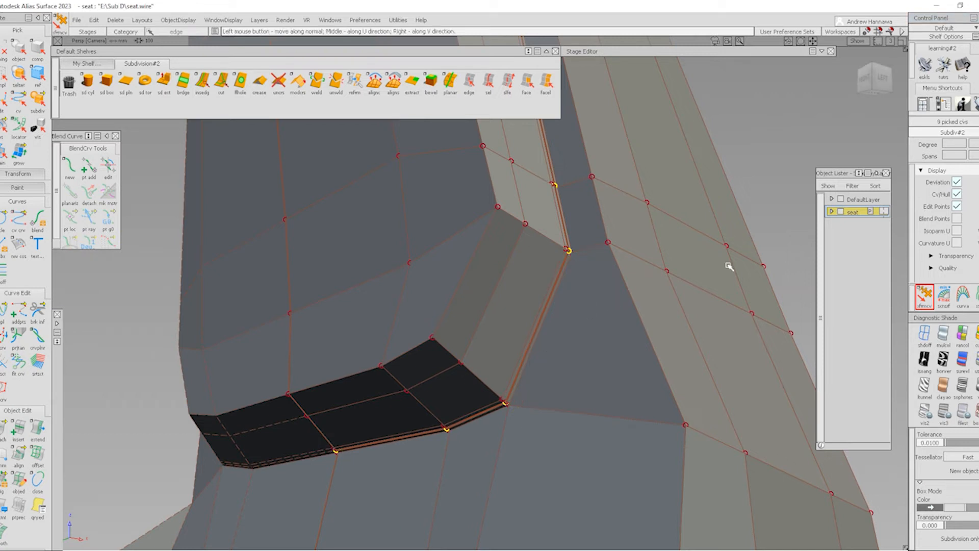
pyautogui.moveTo(775, 154); pyautogui.dragTo(779, 158)
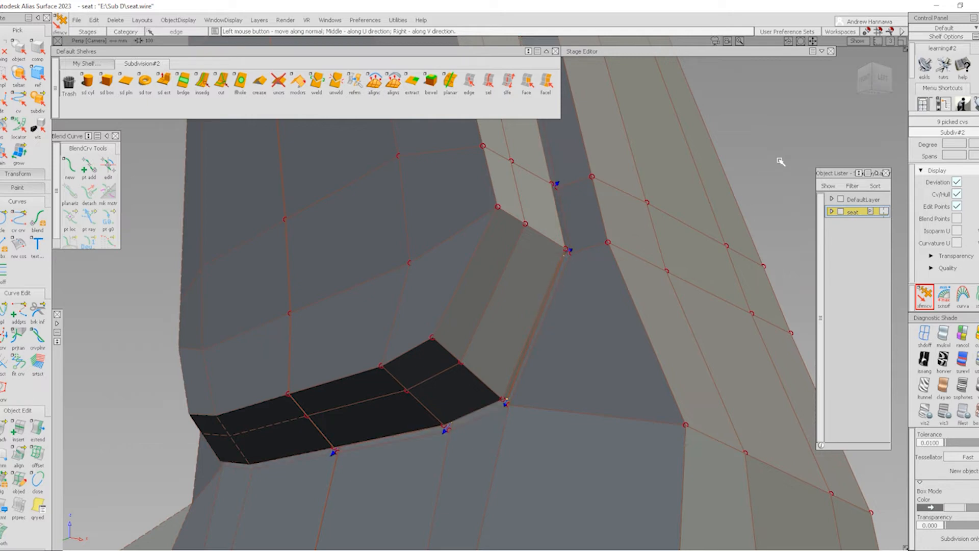
pyautogui.hotkey('ctrl', 'shift', 'd')
pyautogui.press('3')
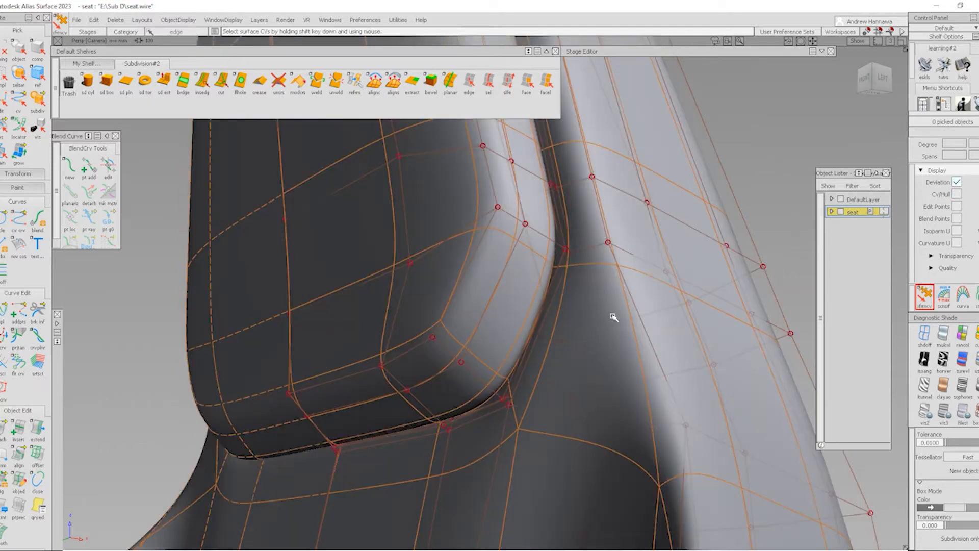
# - In wireframe, pick the four side CVs near the headrest's lower corner and move them slightly toward the centre in the front view
pyautogui.keyDown('alt'); pyautogui.keyDown('shift'); pyautogui.moveTo(467, 293); pyautogui.dragTo(674, 318); pyautogui.keyUp('shift'); pyautogui.keyUp('alt')
pyautogui.scroll(-5, 561, 287)
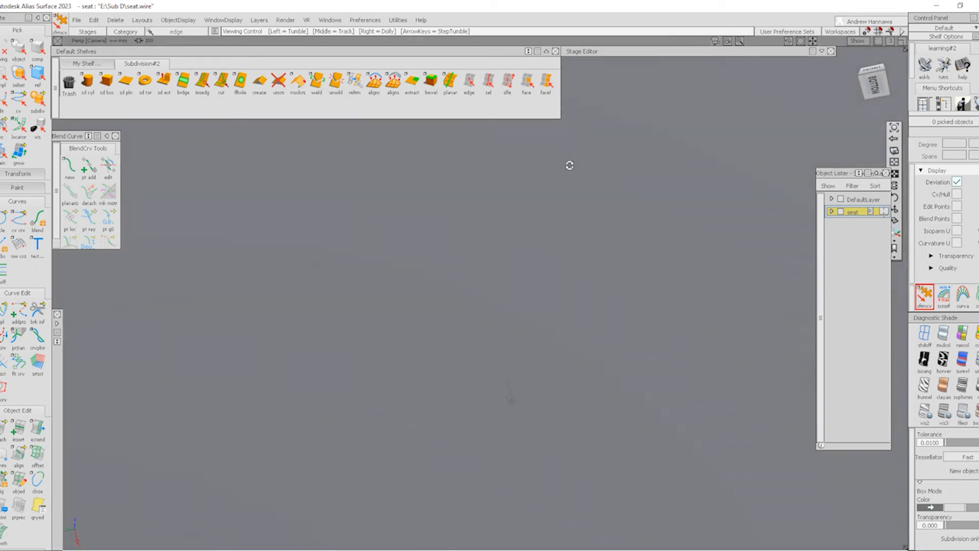
pyautogui.keyDown('alt'); pyautogui.keyDown('shift'); pyautogui.moveTo(487, 158); pyautogui.dragTo(612, 401); pyautogui.keyUp('shift'); pyautogui.keyUp('alt')
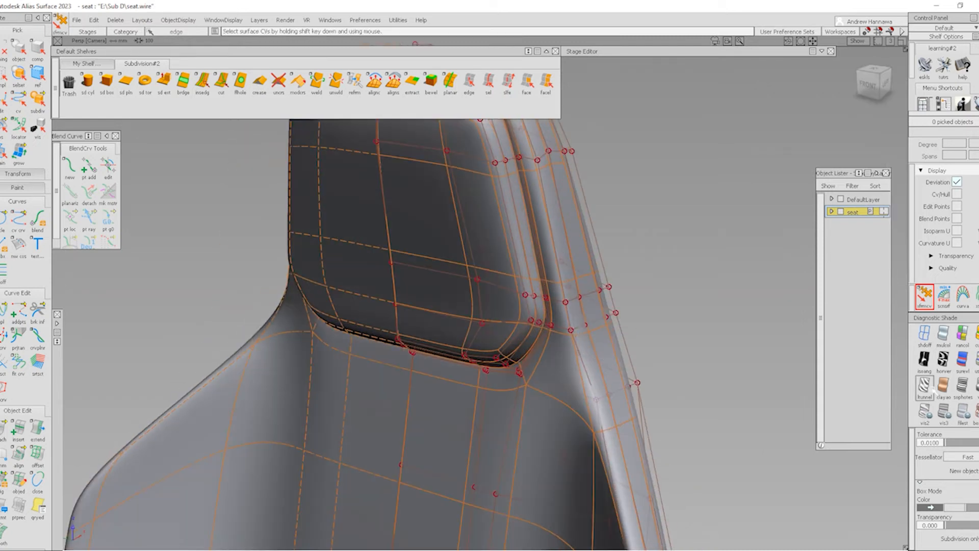
pyautogui.keyDown('alt'); pyautogui.keyDown('shift'); pyautogui.moveTo(635, 360); pyautogui.dragTo(469, 372); pyautogui.keyUp('shift'); pyautogui.keyUp('alt')
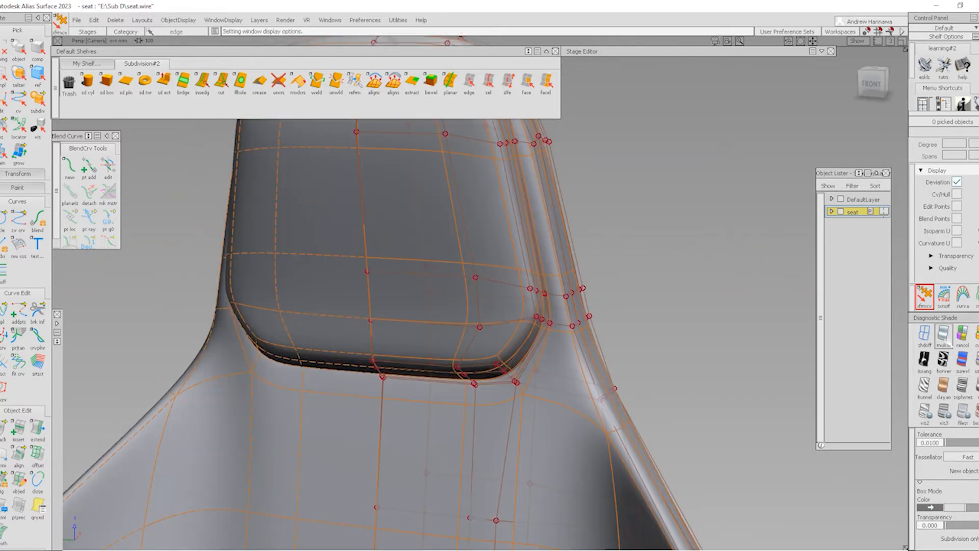
pyautogui.click(924, 334)
pyautogui.keyDown('alt'); pyautogui.keyDown('shift'); pyautogui.moveTo(586, 337); pyautogui.dragTo(503, 389); pyautogui.keyUp('shift'); pyautogui.keyUp('alt')
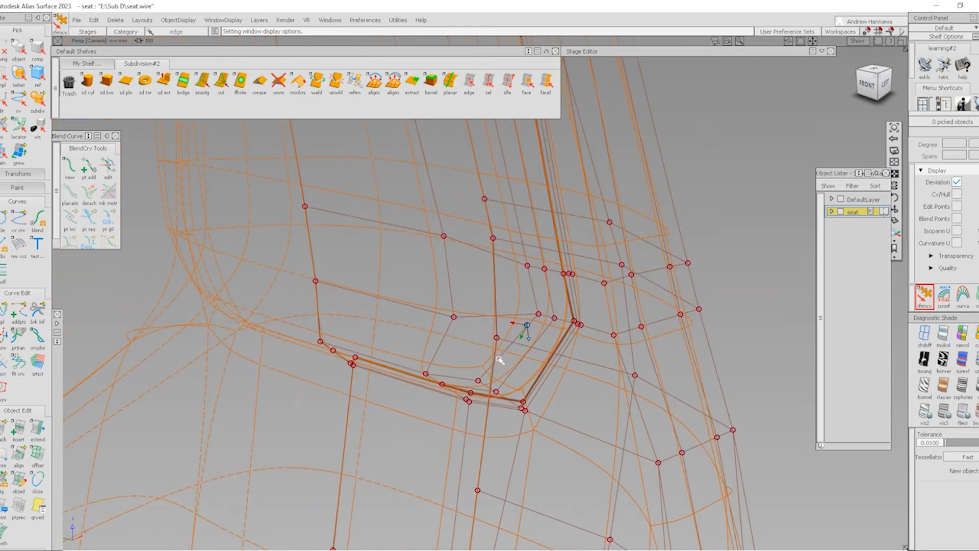
pyautogui.moveTo(525, 260); pyautogui.dragTo(545, 288)
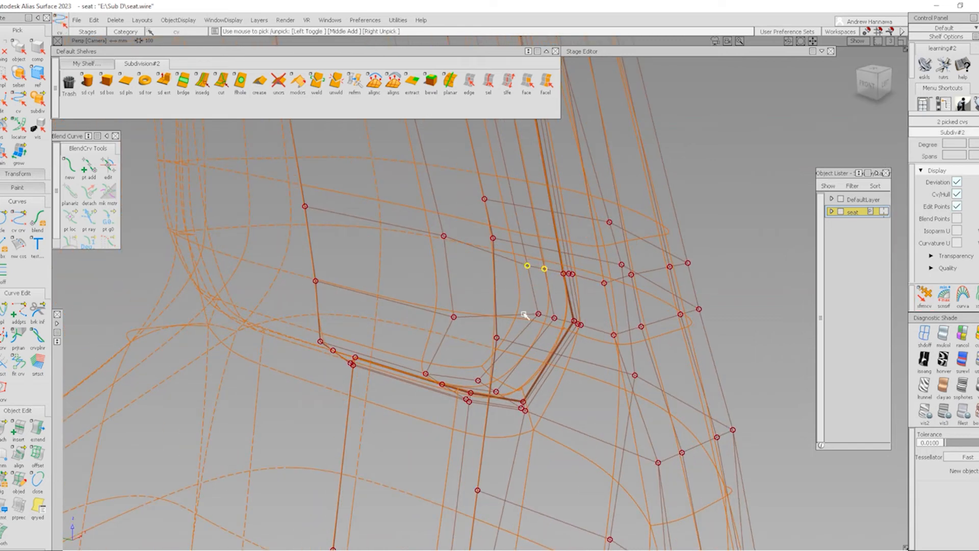
pyautogui.click(867, 87)
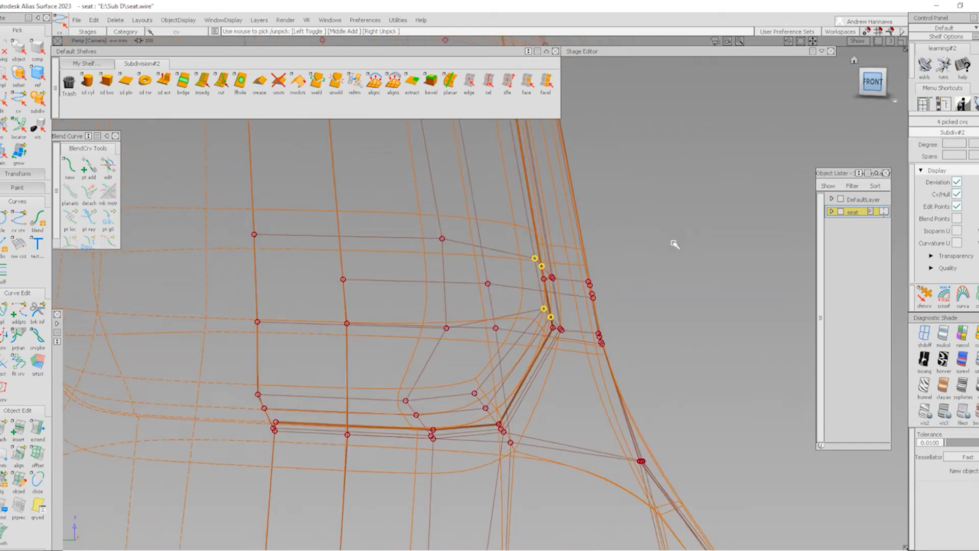
pyautogui.press('m')
pyautogui.moveTo(715, 286); pyautogui.dragTo(705, 285, button='middle')
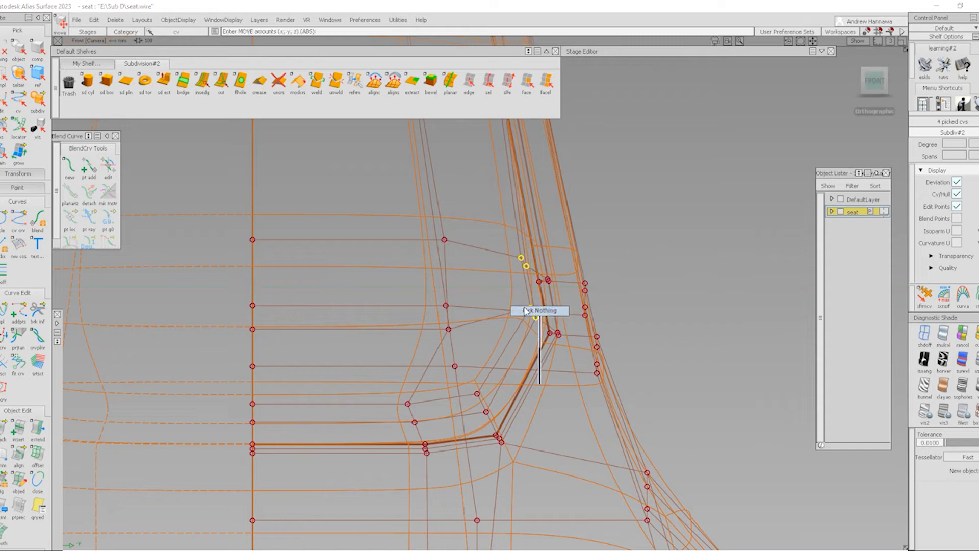
# - Pick only the lower two of the headrest's side CVs and move them about 5 mm further inward along Y
pyautogui.press('Escape')
pyautogui.moveTo(540, 325); pyautogui.dragTo(541, 325)
pyautogui.keyDown('ctrl'); pyautogui.keyDown('shift'); pyautogui.moveTo(639, 293); pyautogui.dragTo(637, 257, button='right'); pyautogui.keyUp('shift'); pyautogui.keyUp('ctrl')
pyautogui.moveTo(699, 316); pyautogui.dragTo(686, 324, button='middle')
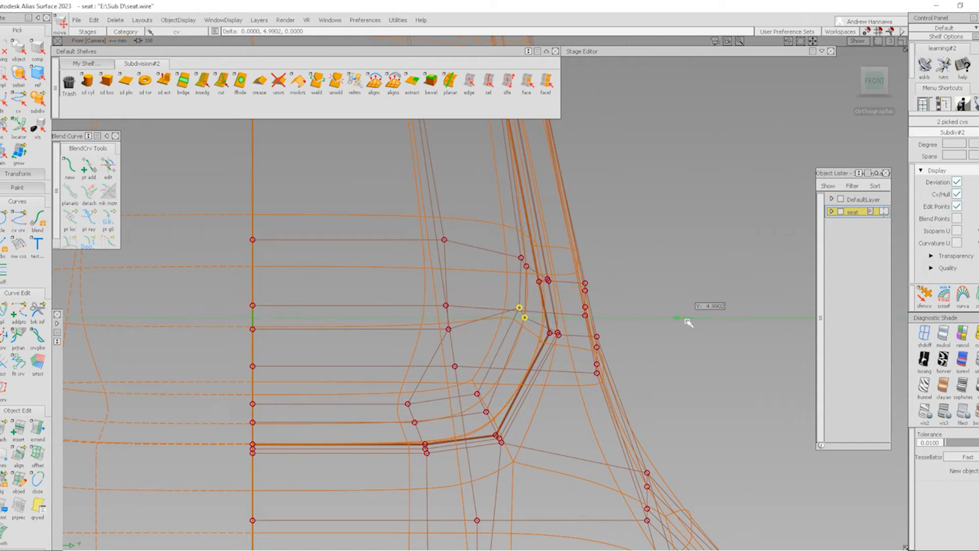
# - Pick the four side CVs near the headrest's upper corner, move them slightly toward the centre and deselect them
pyautogui.keyDown('alt'); pyautogui.keyDown('shift'); pyautogui.moveTo(574, 280); pyautogui.dragTo(517, 290, button='right'); pyautogui.keyUp('shift'); pyautogui.keyUp('alt')
pyautogui.moveTo(518, 234)
pyautogui.keyDown('alt'); pyautogui.keyDown('shift'); pyautogui.mouseDown()
pyautogui.moveTo(505, 328)
pyautogui.moveTo(389, 327)
pyautogui.mouseUp(); pyautogui.keyUp('shift'); pyautogui.keyUp('alt')
pyautogui.keyDown('ctrl'); pyautogui.keyDown('shift'); pyautogui.moveTo(448, 352); pyautogui.dragTo(433, 269); pyautogui.keyUp('shift'); pyautogui.keyUp('ctrl')
pyautogui.moveTo(442, 236); pyautogui.dragTo(465, 295)
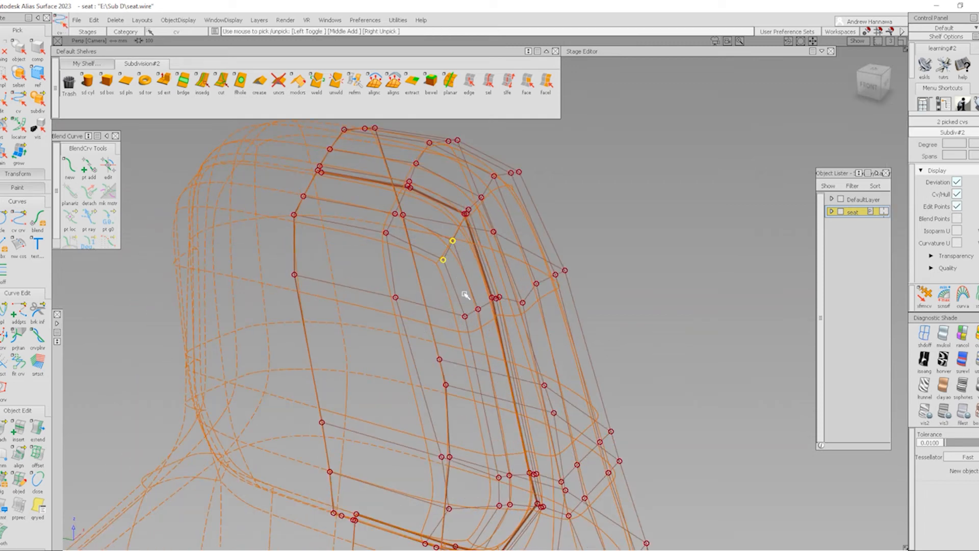
pyautogui.moveTo(478, 351); pyautogui.dragTo(485, 354)
pyautogui.keyDown('ctrl'); pyautogui.keyDown('shift'); pyautogui.moveTo(660, 362); pyautogui.dragTo(702, 276, button='right'); pyautogui.keyUp('shift'); pyautogui.keyUp('ctrl')
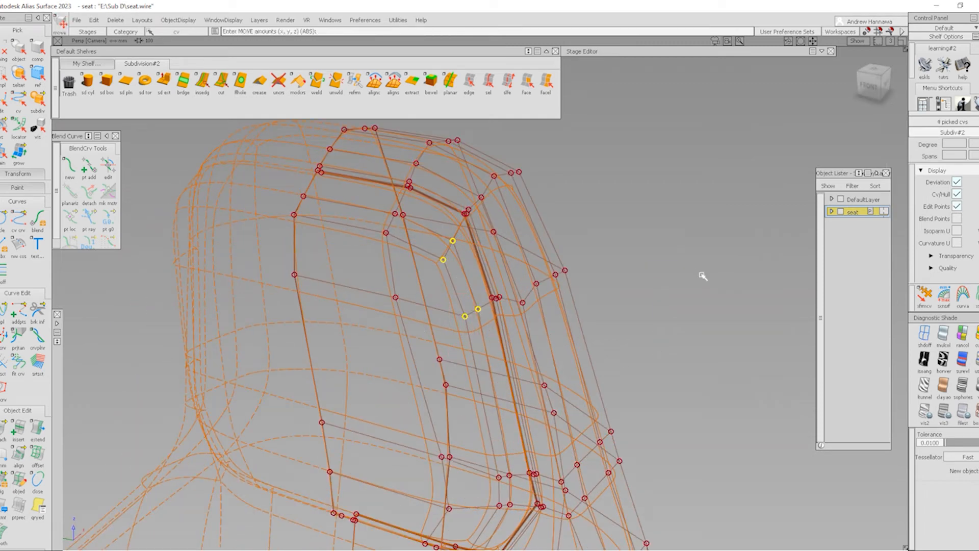
pyautogui.moveTo(699, 281); pyautogui.dragTo(689, 276, button='middle')
pyautogui.keyDown('ctrl'); pyautogui.keyDown('shift'); pyautogui.moveTo(436, 380); pyautogui.dragTo(436, 326); pyautogui.keyUp('shift'); pyautogui.keyUp('ctrl')
# - Pick the four front CVs along the side of the headrest face, shift them slightly and deselect them
pyautogui.keyDown('ctrl'); pyautogui.keyDown('shift'); pyautogui.moveTo(393, 258); pyautogui.dragTo(428, 238); pyautogui.keyUp('shift'); pyautogui.keyUp('ctrl')
pyautogui.click(428, 258)
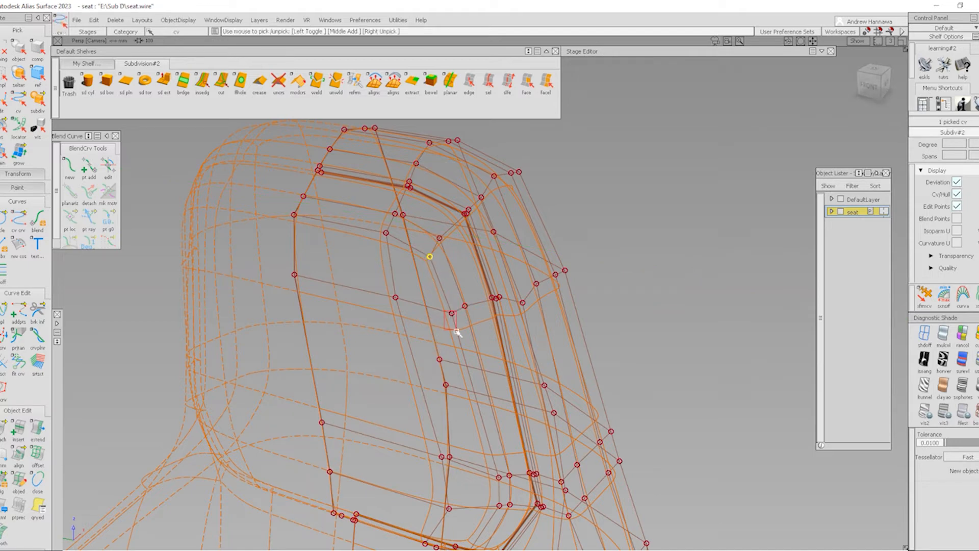
pyautogui.moveTo(456, 331); pyautogui.dragTo(456, 332)
pyautogui.keyDown('alt'); pyautogui.keyDown('shift'); pyautogui.moveTo(493, 519); pyautogui.dragTo(508, 401, button='middle'); pyautogui.keyUp('shift'); pyautogui.keyUp('alt')
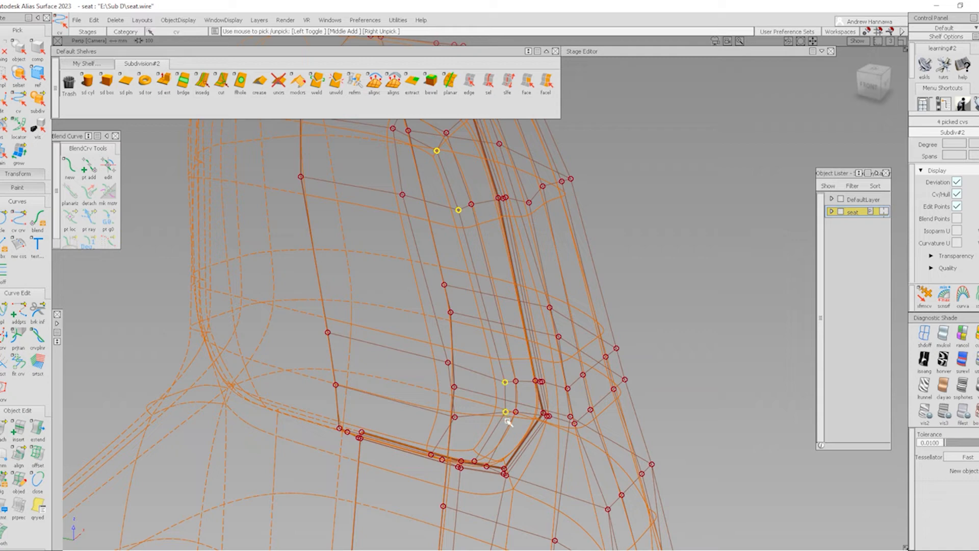
pyautogui.keyDown('ctrl'); pyautogui.keyDown('shift'); pyautogui.moveTo(680, 330); pyautogui.dragTo(702, 337, button='middle'); pyautogui.keyUp('shift'); pyautogui.keyUp('ctrl')
pyautogui.keyDown('ctrl'); pyautogui.keyDown('shift'); pyautogui.moveTo(356, 320); pyautogui.dragTo(408, 284); pyautogui.keyUp('shift'); pyautogui.keyUp('ctrl')
# - Examine the shaded headrest and the whole backrest from the front and other angles, with and without the model curves
pyautogui.press('5')
pyautogui.keyDown('alt'); pyautogui.keyDown('shift'); pyautogui.moveTo(525, 269); pyautogui.dragTo(520, 306, button='right'); pyautogui.keyUp('shift'); pyautogui.keyUp('alt')
pyautogui.keyDown('alt'); pyautogui.keyDown('shift'); pyautogui.moveTo(520, 306); pyautogui.dragTo(562, 246); pyautogui.keyUp('shift'); pyautogui.keyUp('alt')
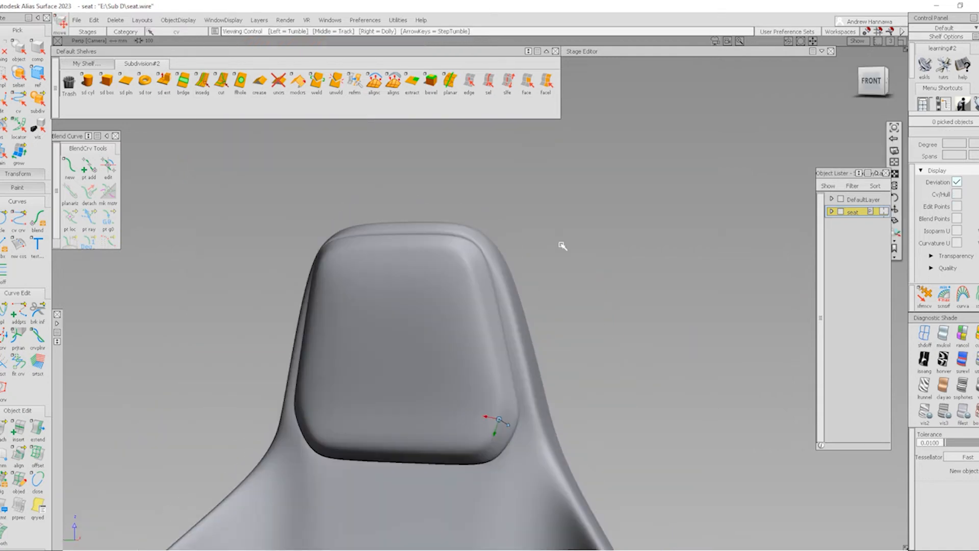
pyautogui.keyDown('alt'); pyautogui.keyDown('shift'); pyautogui.moveTo(521, 281); pyautogui.dragTo(536, 353, button='right'); pyautogui.keyUp('shift'); pyautogui.keyUp('alt')
pyautogui.keyDown('alt'); pyautogui.keyDown('shift'); pyautogui.moveTo(434, 487); pyautogui.dragTo(433, 376, button='middle'); pyautogui.keyUp('shift'); pyautogui.keyUp('alt')
pyautogui.keyDown('alt'); pyautogui.keyDown('shift'); pyautogui.moveTo(433, 376); pyautogui.dragTo(490, 388); pyautogui.keyUp('shift'); pyautogui.keyUp('alt')
pyautogui.keyDown('alt'); pyautogui.keyDown('shift'); pyautogui.moveTo(490, 388); pyautogui.dragTo(535, 428, button='right'); pyautogui.keyUp('shift'); pyautogui.keyUp('alt')
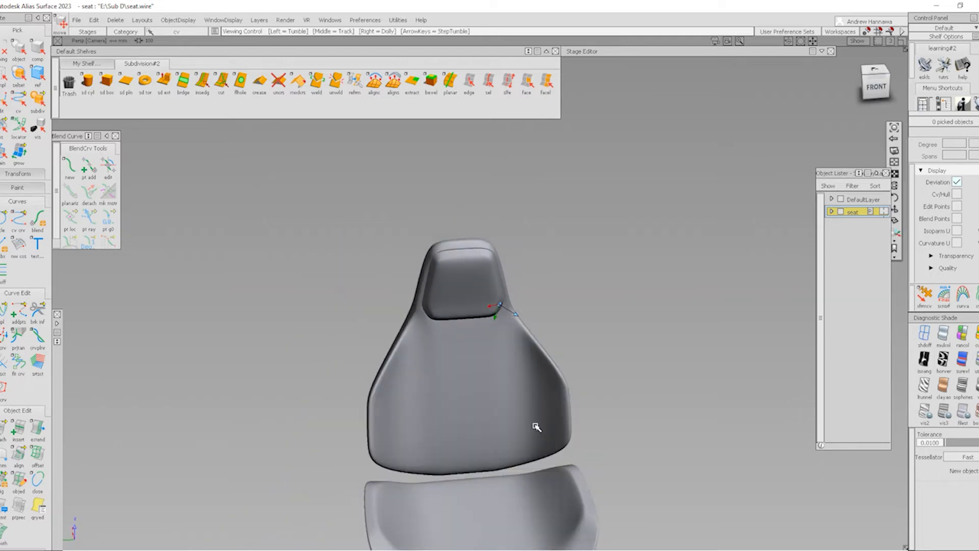
pyautogui.keyDown('alt'); pyautogui.keyDown('shift'); pyautogui.moveTo(573, 441); pyautogui.dragTo(574, 423, button='middle'); pyautogui.keyUp('shift'); pyautogui.keyUp('alt')
pyautogui.press('5')
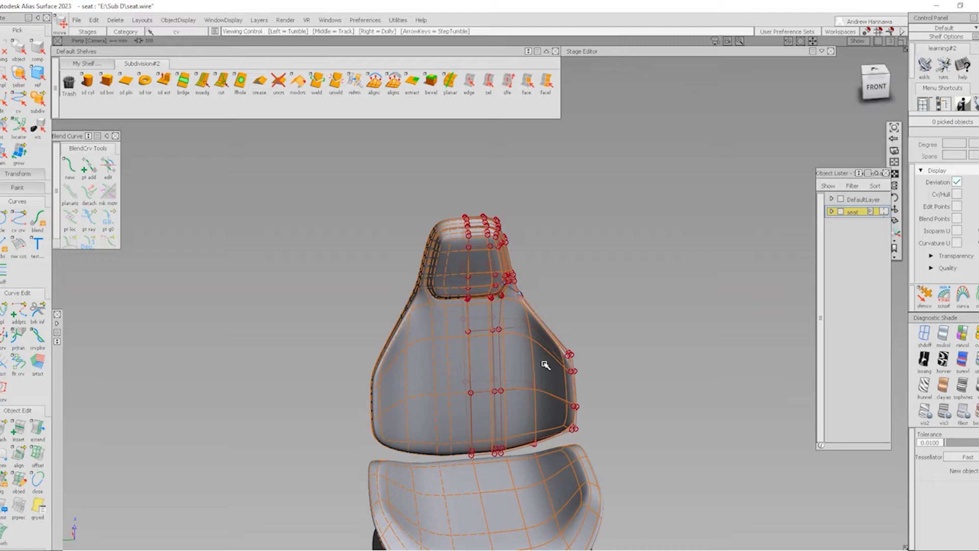
pyautogui.keyDown('alt'); pyautogui.keyDown('shift'); pyautogui.moveTo(546, 365); pyautogui.dragTo(579, 426); pyautogui.keyUp('shift'); pyautogui.keyUp('alt')
pyautogui.press('5')
pyautogui.keyDown('alt'); pyautogui.keyDown('shift'); pyautogui.moveTo(526, 322); pyautogui.dragTo(566, 404, button='right'); pyautogui.keyUp('shift'); pyautogui.keyUp('alt')
pyautogui.keyDown('ctrl'); pyautogui.keyDown('shift'); pyautogui.moveTo(566, 404); pyautogui.dragTo(482, 361, button='right'); pyautogui.keyUp('shift'); pyautogui.keyUp('ctrl')
pyautogui.keyDown('alt'); pyautogui.keyDown('shift'); pyautogui.moveTo(483, 361); pyautogui.dragTo(518, 328); pyautogui.keyUp('shift'); pyautogui.keyUp('alt')
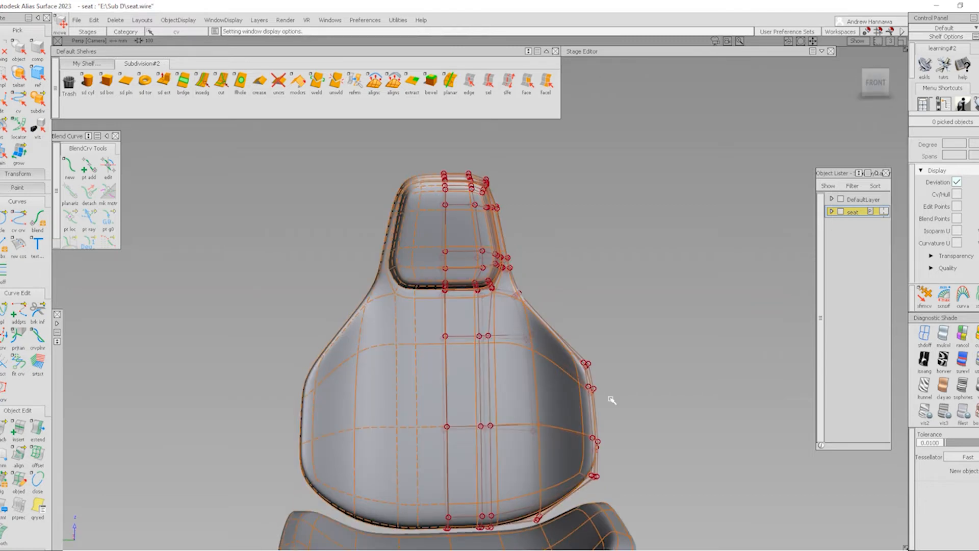
# - In box mode, pick the two CVs where the backrest's centre panel meets the side bolster and move them toward the centre
pyautogui.click(974, 413)
pyautogui.moveTo(556, 418)
pyautogui.keyDown('alt'); pyautogui.keyDown('shift'); pyautogui.mouseDown()
pyautogui.moveTo(539, 437)
pyautogui.moveTo(526, 335)
pyautogui.mouseUp(); pyautogui.keyUp('shift'); pyautogui.keyUp('alt')
pyautogui.click(531, 334)
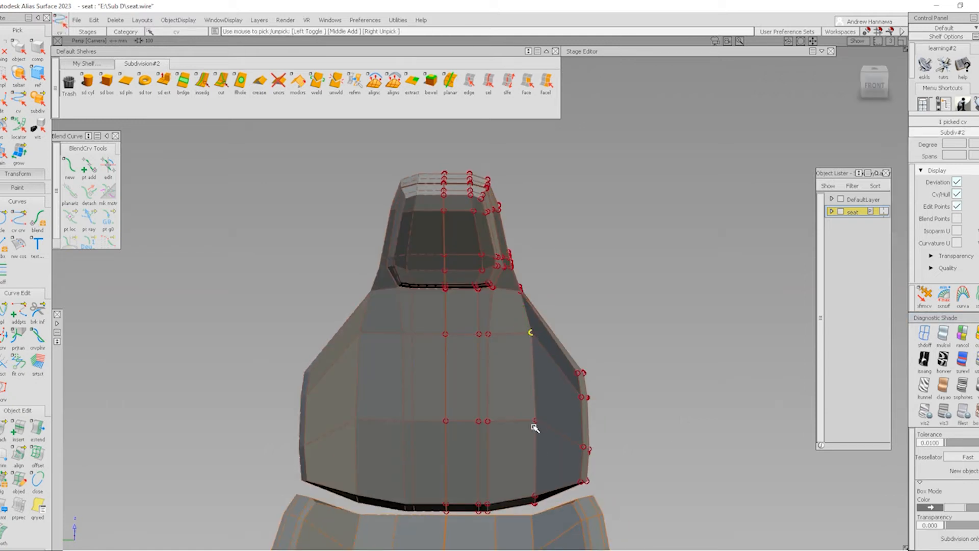
pyautogui.keyDown('ctrl'); pyautogui.keyDown('shift'); pyautogui.moveTo(617, 449); pyautogui.dragTo(648, 390, button='middle'); pyautogui.keyUp('shift'); pyautogui.keyUp('ctrl')
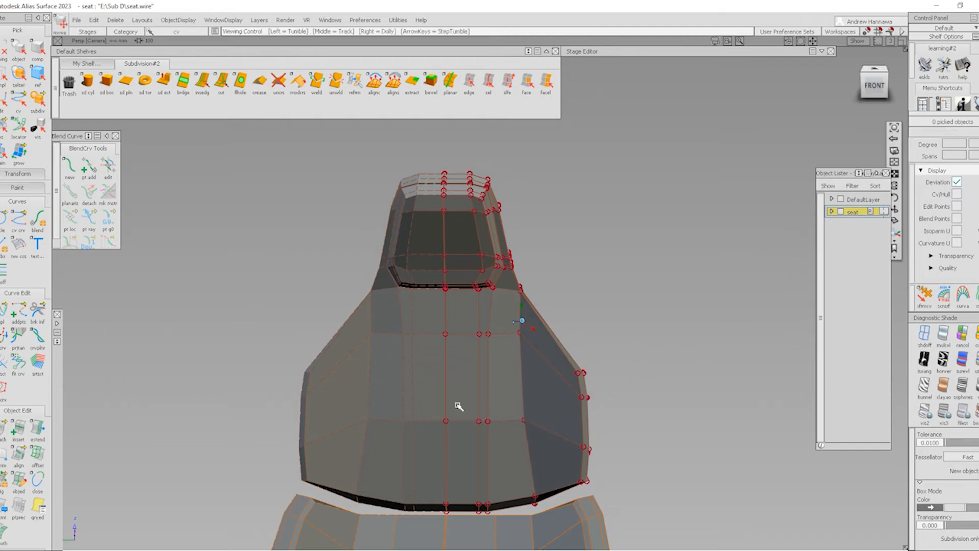
pyautogui.keyDown('alt'); pyautogui.keyDown('shift'); pyautogui.moveTo(457, 404); pyautogui.dragTo(513, 372); pyautogui.keyUp('shift'); pyautogui.keyUp('alt')
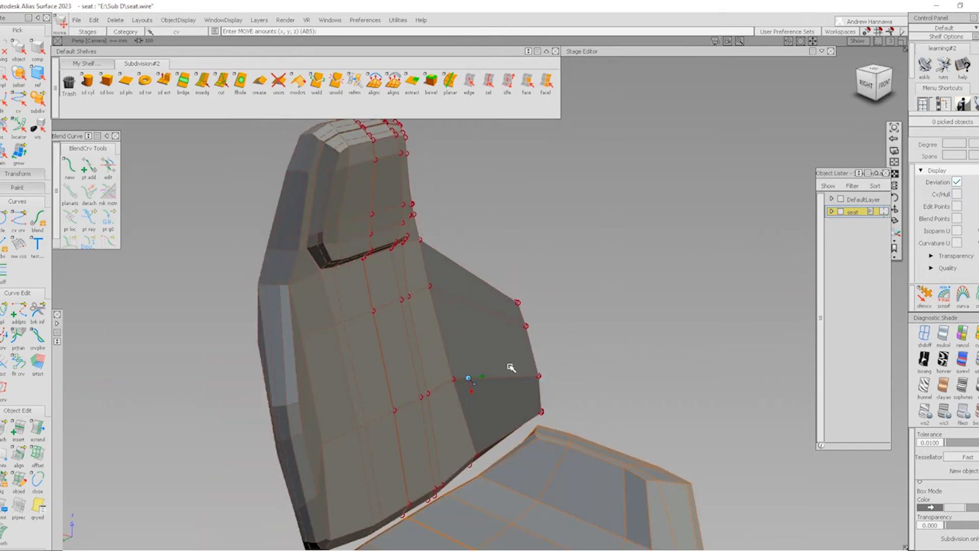
pyautogui.keyDown('alt'); pyautogui.keyDown('shift'); pyautogui.moveTo(439, 291); pyautogui.dragTo(431, 328); pyautogui.keyUp('shift'); pyautogui.keyUp('alt')
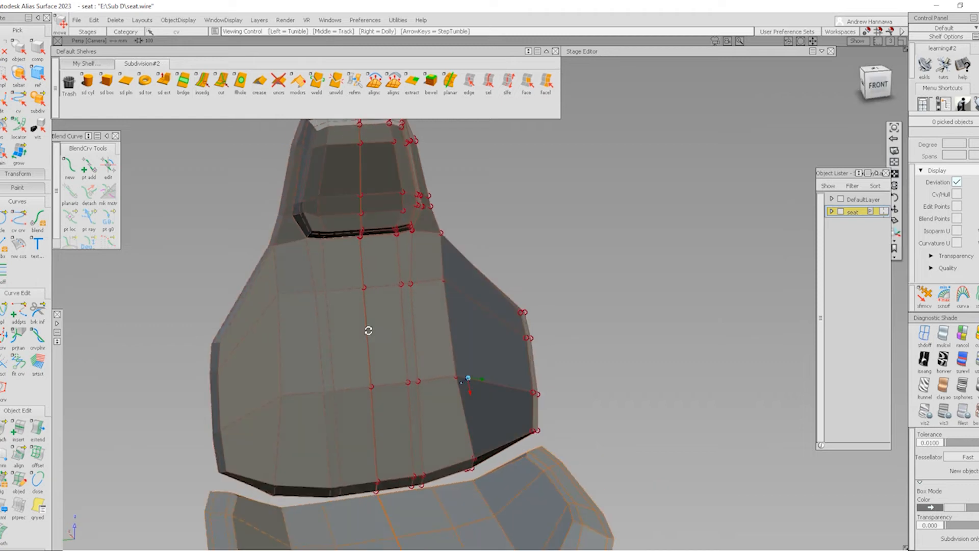
# - Try to cut a new edge line just inside the centre panel's bolster boundary, from the headrest's lower corner to the backrest's bottom edge
pyautogui.click(203, 82)
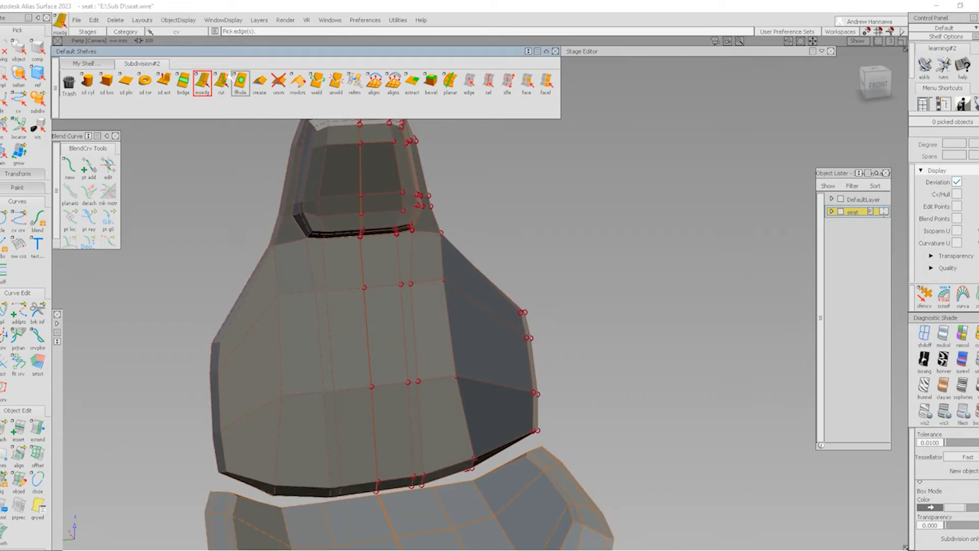
pyautogui.keyDown('alt'); pyautogui.keyDown('shift'); pyautogui.click(442, 230); pyautogui.keyUp('shift'); pyautogui.keyUp('alt')
pyautogui.keyDown('alt'); pyautogui.keyDown('shift'); pyautogui.moveTo(451, 332); pyautogui.dragTo(432, 271, button='right'); pyautogui.keyUp('shift'); pyautogui.keyUp('alt')
pyautogui.click(440, 241)
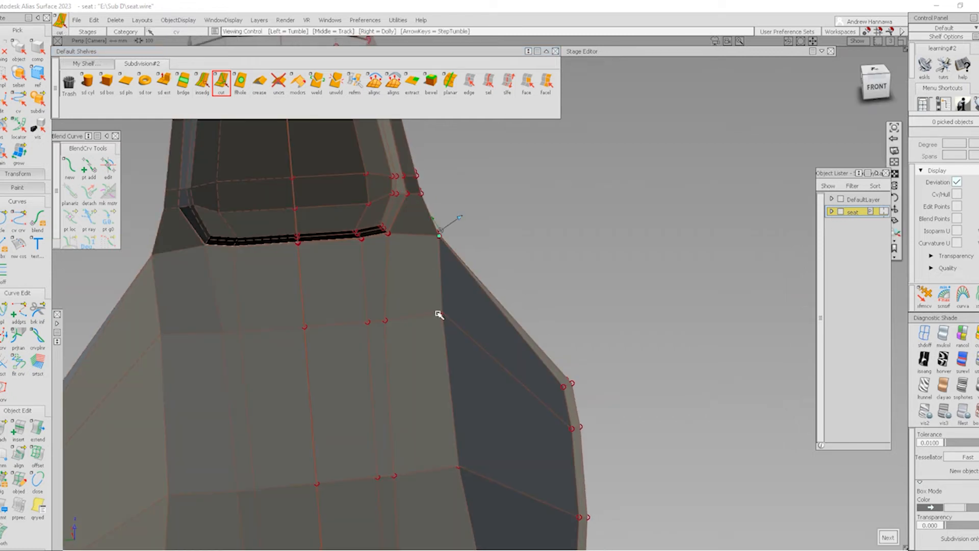
pyautogui.keyDown('alt'); pyautogui.keyDown('shift'); pyautogui.moveTo(432, 329); pyautogui.dragTo(444, 388, button='right'); pyautogui.keyUp('shift'); pyautogui.keyUp('alt')
pyautogui.click(453, 286)
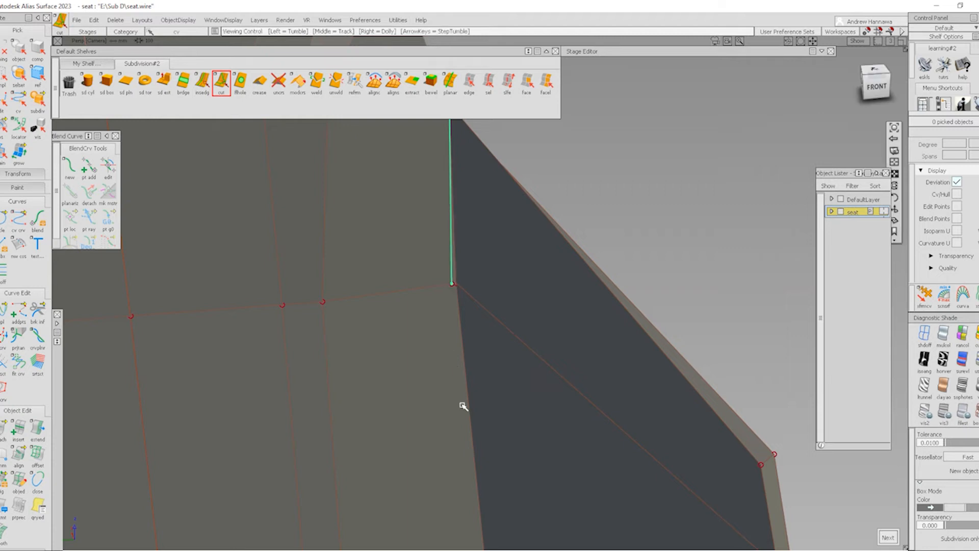
pyautogui.keyDown('alt'); pyautogui.keyDown('shift'); pyautogui.moveTo(462, 404); pyautogui.dragTo(462, 323); pyautogui.keyUp('shift'); pyautogui.keyUp('alt')
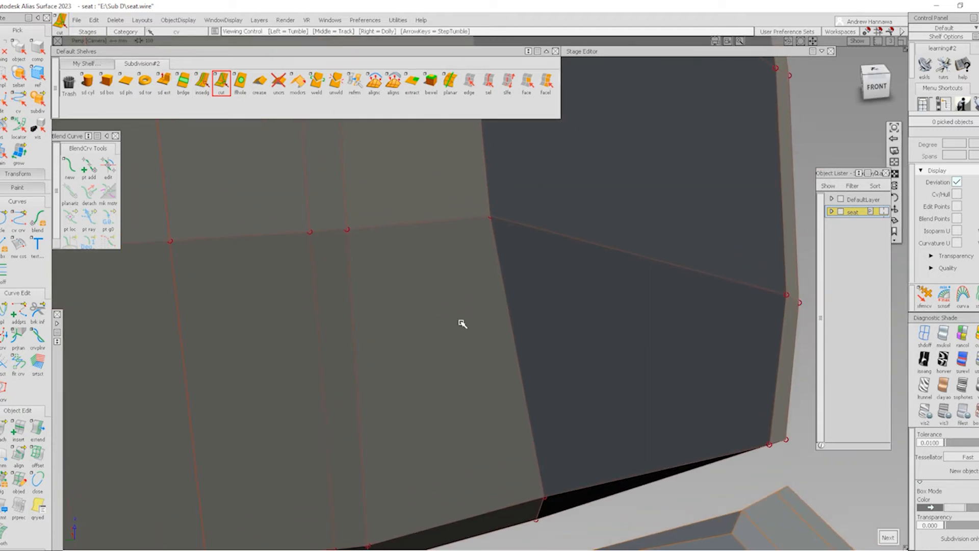
pyautogui.click(486, 219)
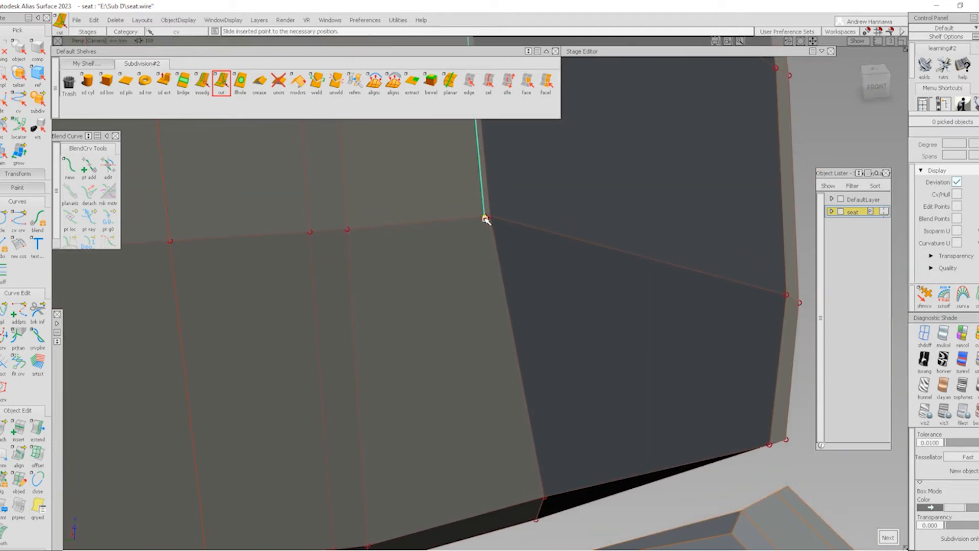
pyautogui.click(540, 496)
pyautogui.press('space')
# - Try to insert an edge across the upper centre panel between the headrest base and the first row of CVs
pyautogui.keyDown('alt'); pyautogui.keyDown('shift'); pyautogui.moveTo(497, 140); pyautogui.dragTo(502, 286, button='middle'); pyautogui.keyUp('shift'); pyautogui.keyUp('alt')
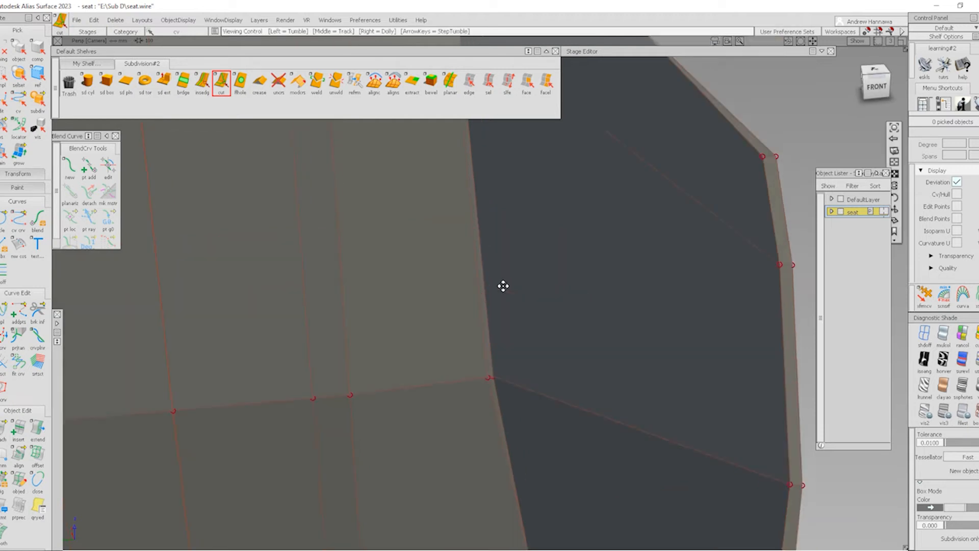
pyautogui.keyDown('alt'); pyautogui.keyDown('shift'); pyautogui.moveTo(502, 286); pyautogui.dragTo(509, 315); pyautogui.keyUp('shift'); pyautogui.keyUp('alt')
pyautogui.keyDown('alt'); pyautogui.keyDown('shift'); pyautogui.moveTo(509, 314); pyautogui.dragTo(509, 342, button='middle'); pyautogui.keyUp('shift'); pyautogui.keyUp('alt')
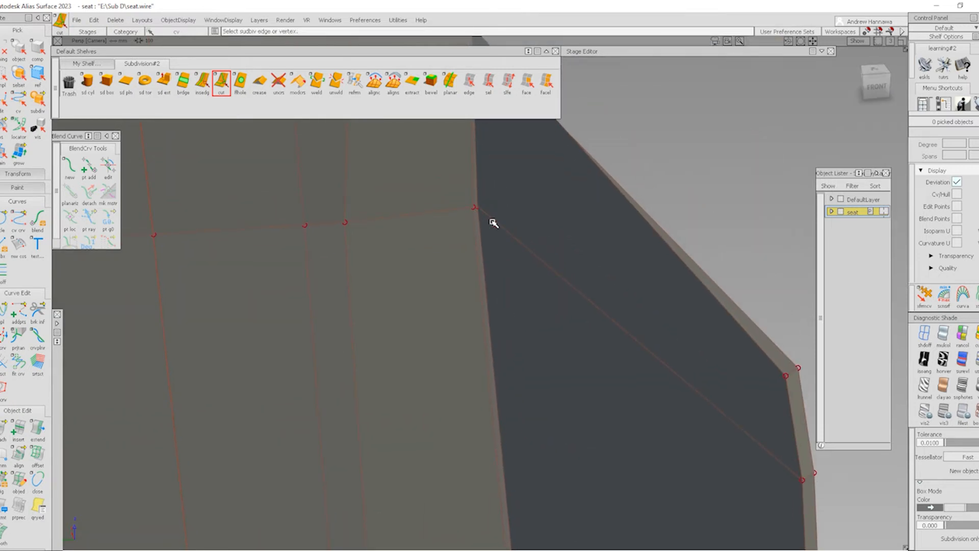
pyautogui.keyDown('alt'); pyautogui.keyDown('shift'); pyautogui.click(478, 188); pyautogui.keyUp('shift'); pyautogui.keyUp('alt')
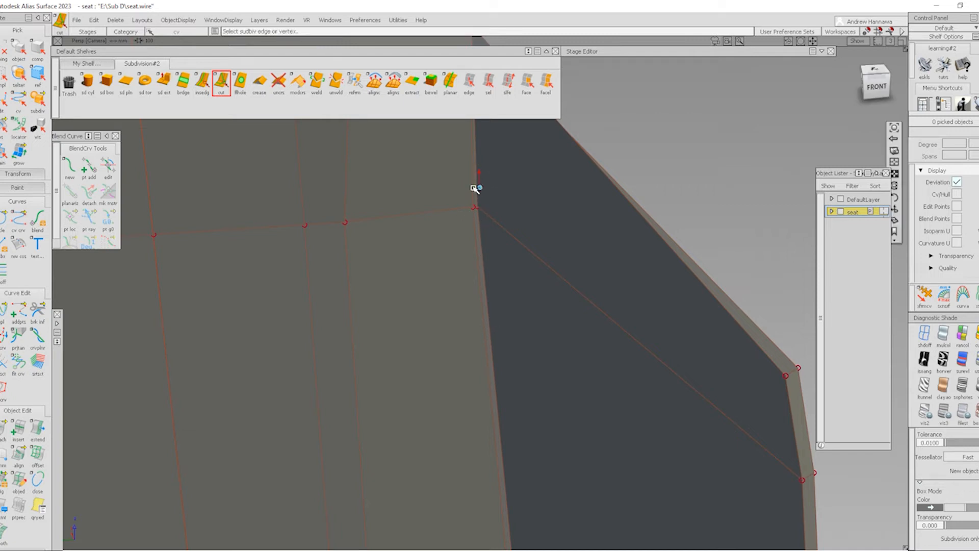
pyautogui.moveTo(493, 249)
pyautogui.keyDown('alt'); pyautogui.keyDown('shift'); pyautogui.mouseDown(button='right')
pyautogui.moveTo(494, 193)
pyautogui.moveTo(479, 265)
pyautogui.moveTo(482, 241)
pyautogui.moveTo(539, 316)
pyautogui.mouseUp(button='right'); pyautogui.keyUp('shift'); pyautogui.keyUp('alt')
pyautogui.moveTo(539, 316)
pyautogui.keyDown('alt'); pyautogui.keyDown('shift'); pyautogui.mouseDown()
pyautogui.moveTo(470, 302)
pyautogui.moveTo(477, 283)
pyautogui.mouseUp(); pyautogui.keyUp('shift'); pyautogui.keyUp('alt')
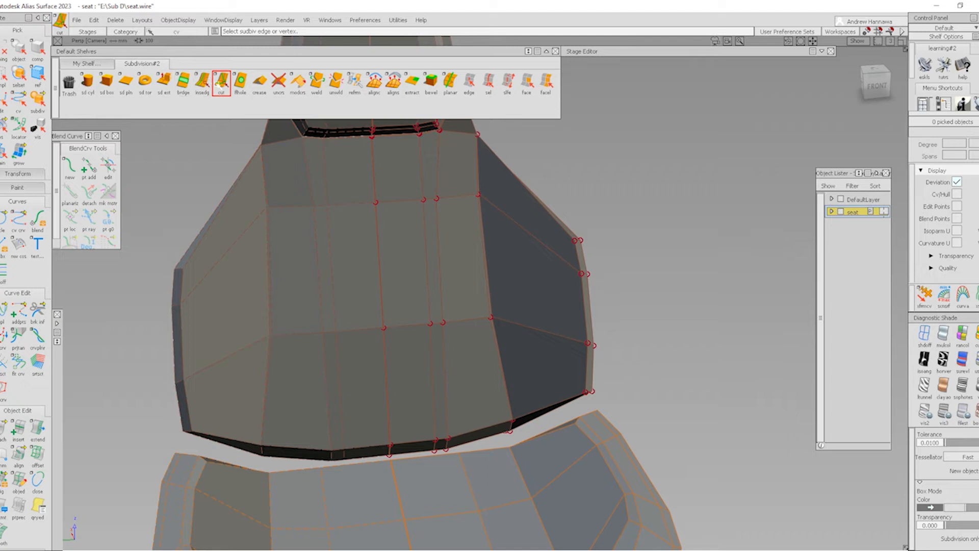
pyautogui.click(202, 82)
pyautogui.moveTo(437, 174); pyautogui.dragTo(438, 167)
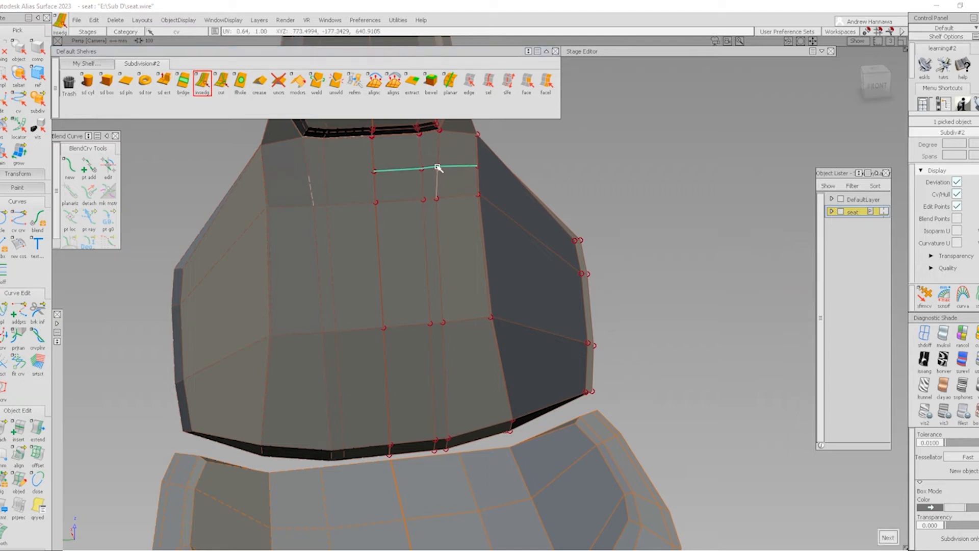
pyautogui.press('space')
# - Try to cut an edge outward from the inserted row's end where the centre panel meets the bolster
pyautogui.keyDown('alt'); pyautogui.keyDown('shift'); pyautogui.moveTo(492, 170); pyautogui.dragTo(529, 192, button='right'); pyautogui.keyUp('shift'); pyautogui.keyUp('alt')
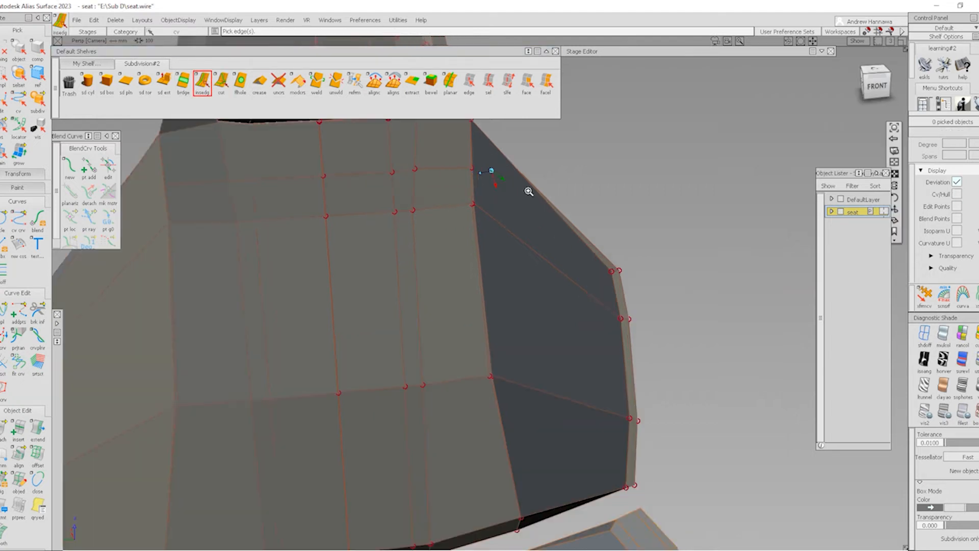
pyautogui.keyDown('alt'); pyautogui.keyDown('shift'); pyautogui.moveTo(529, 192); pyautogui.dragTo(326, 164); pyautogui.keyUp('shift'); pyautogui.keyUp('alt')
pyautogui.click(221, 82)
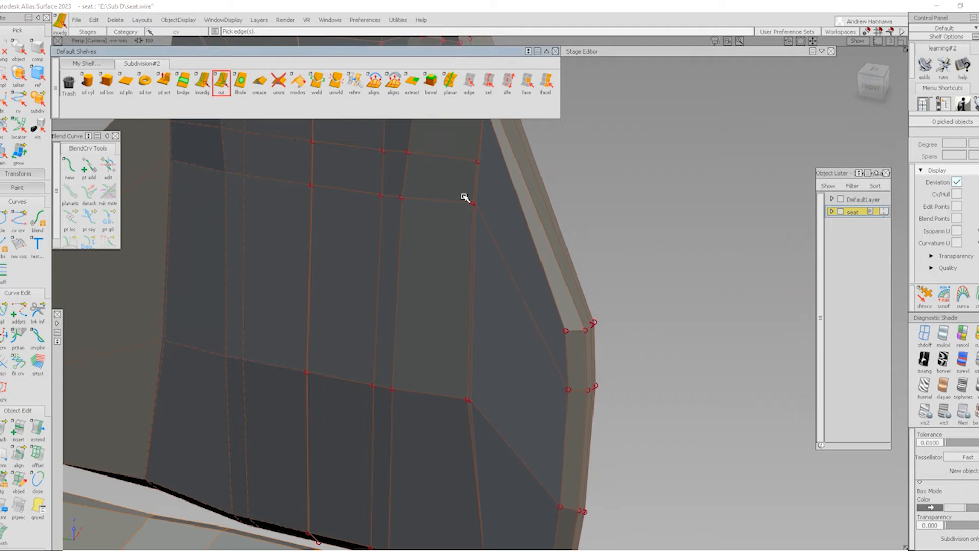
pyautogui.click(478, 162)
pyautogui.moveTo(504, 227)
pyautogui.keyDown('alt'); pyautogui.keyDown('shift'); pyautogui.mouseDown(button='right')
pyautogui.moveTo(525, 186)
pyautogui.moveTo(514, 224)
pyautogui.mouseUp(button='right'); pyautogui.keyUp('shift'); pyautogui.keyUp('alt')
pyautogui.click(534, 199)
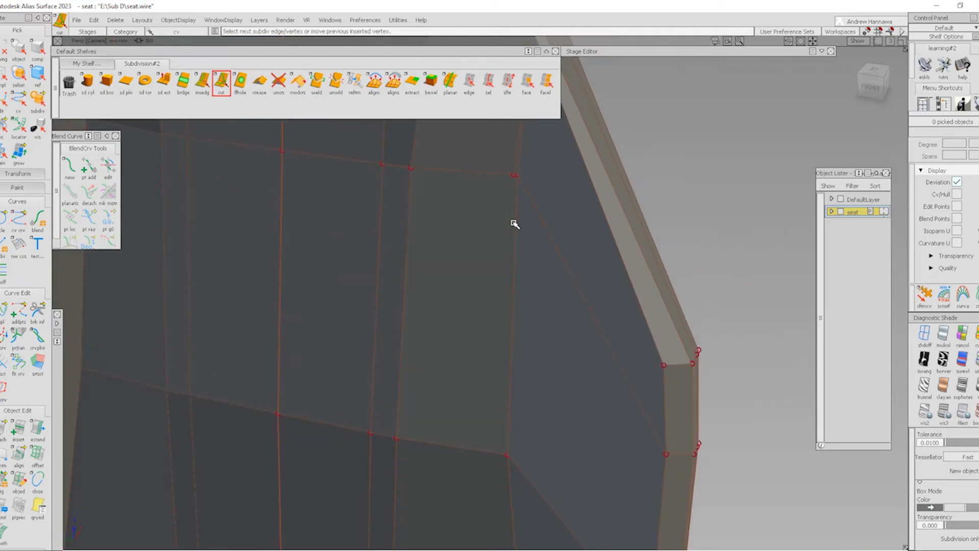
pyautogui.keyDown('alt'); pyautogui.keyDown('shift'); pyautogui.moveTo(515, 223); pyautogui.dragTo(487, 262); pyautogui.keyUp('shift'); pyautogui.keyUp('alt')
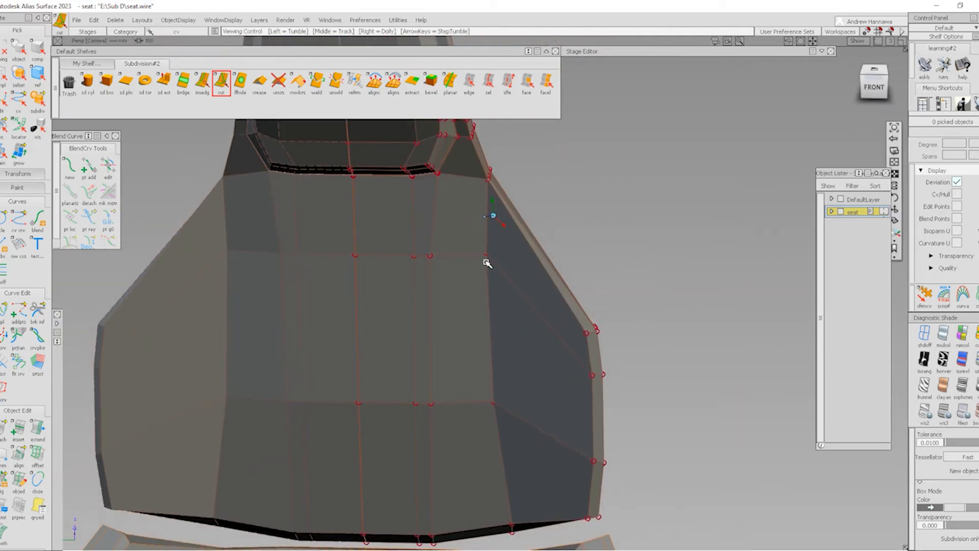
# - Insert an edge loop across the upper centre panel and around the side bolster, slightly above the existing upper row
pyautogui.click(203, 81)
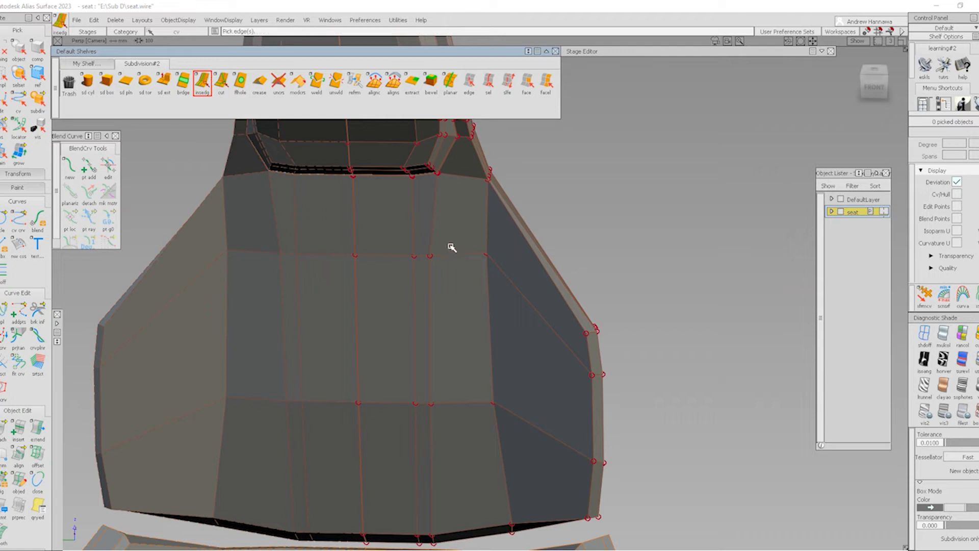
pyautogui.click(434, 225)
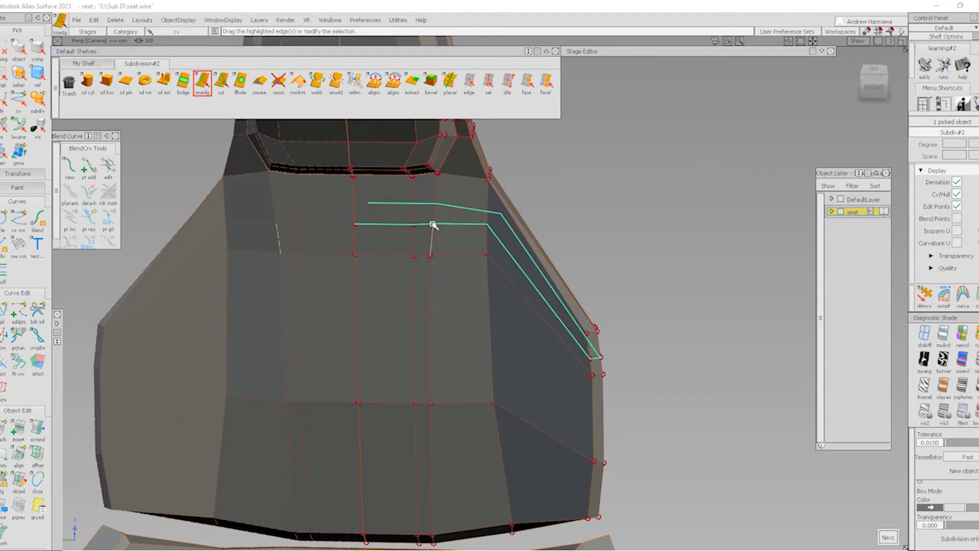
pyautogui.press('space')
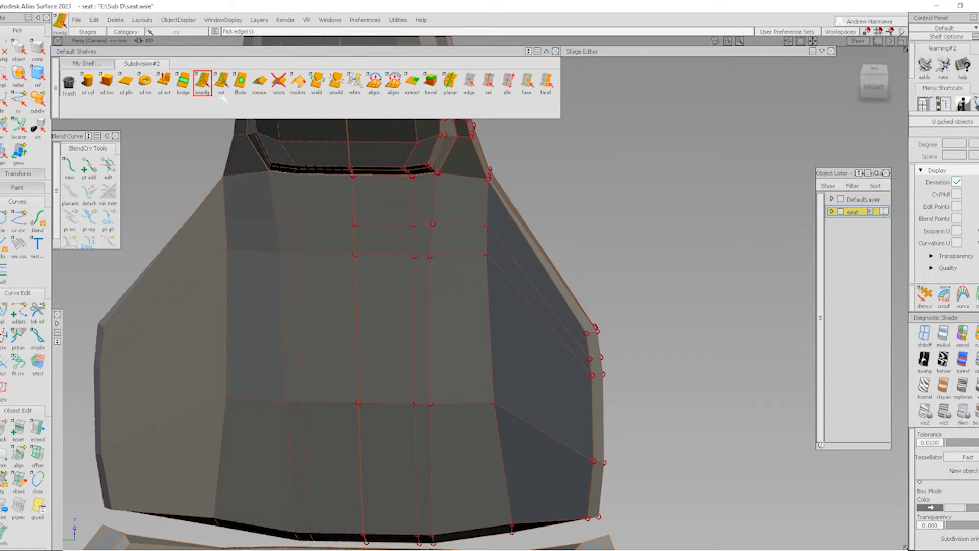
# - Cut edges linking the inserted loop's ends at the centre panel boundary and the back to the bolster's sloping upper side
pyautogui.click(221, 84)
pyautogui.click(491, 225)
pyautogui.keyDown('alt'); pyautogui.keyDown('shift'); pyautogui.moveTo(491, 225); pyautogui.dragTo(530, 230); pyautogui.keyUp('shift'); pyautogui.keyUp('alt')
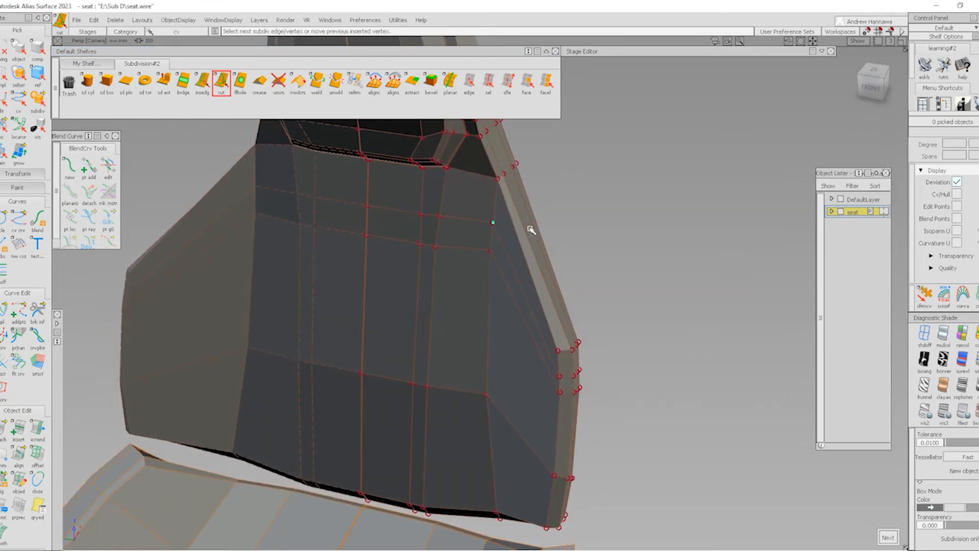
pyautogui.keyDown('alt'); pyautogui.keyDown('shift'); pyautogui.moveTo(605, 267); pyautogui.dragTo(301, 229); pyautogui.keyUp('shift'); pyautogui.keyUp('alt')
pyautogui.click(545, 260)
pyautogui.hotkey('ctrl', 'z')
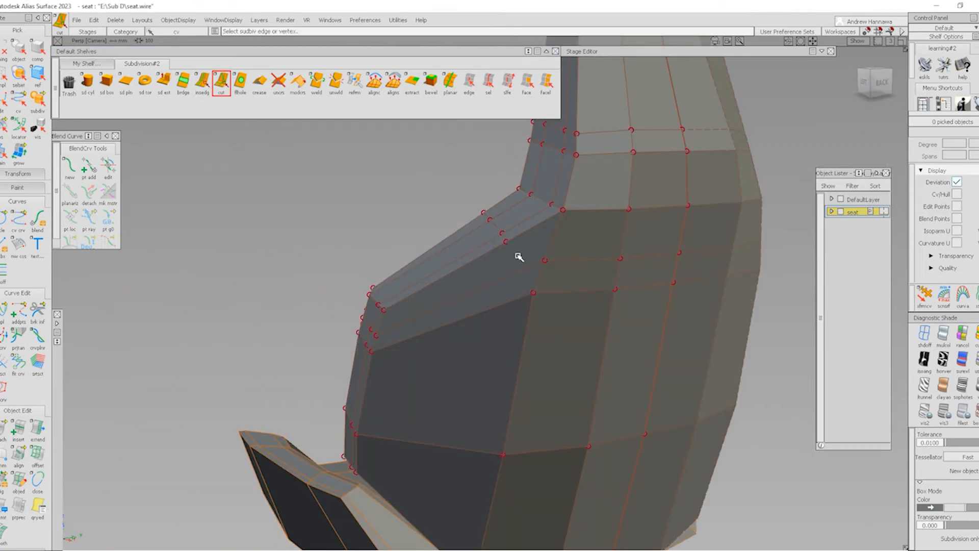
pyautogui.click(506, 242)
pyautogui.click(543, 260)
# - Select and delete the redundant part of the inserted edge loop that runs across the side bolster
pyautogui.click(488, 82)
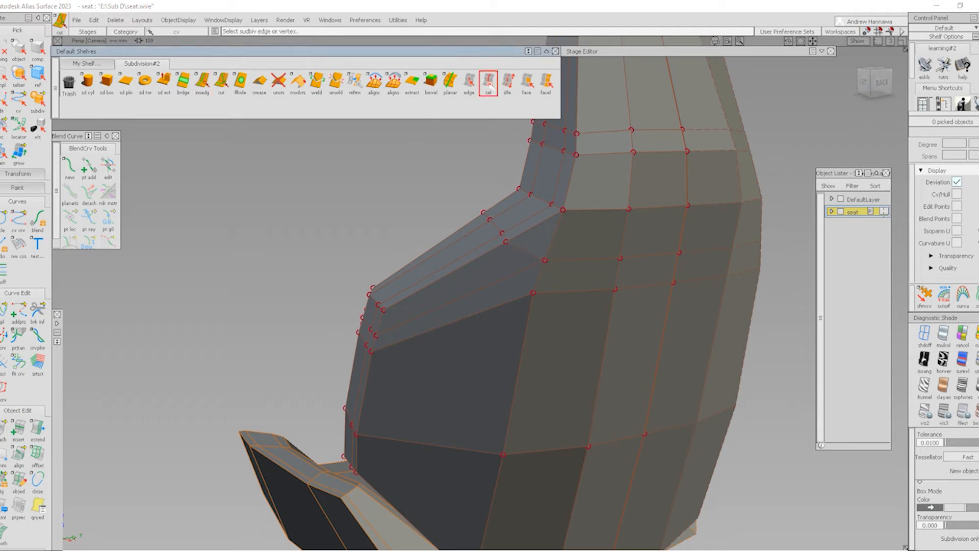
pyautogui.click(462, 302)
pyautogui.press('Delete')
pyautogui.click(437, 314)
pyautogui.keyDown('alt'); pyautogui.keyDown('shift'); pyautogui.moveTo(438, 311); pyautogui.dragTo(709, 331); pyautogui.keyUp('shift'); pyautogui.keyUp('alt')
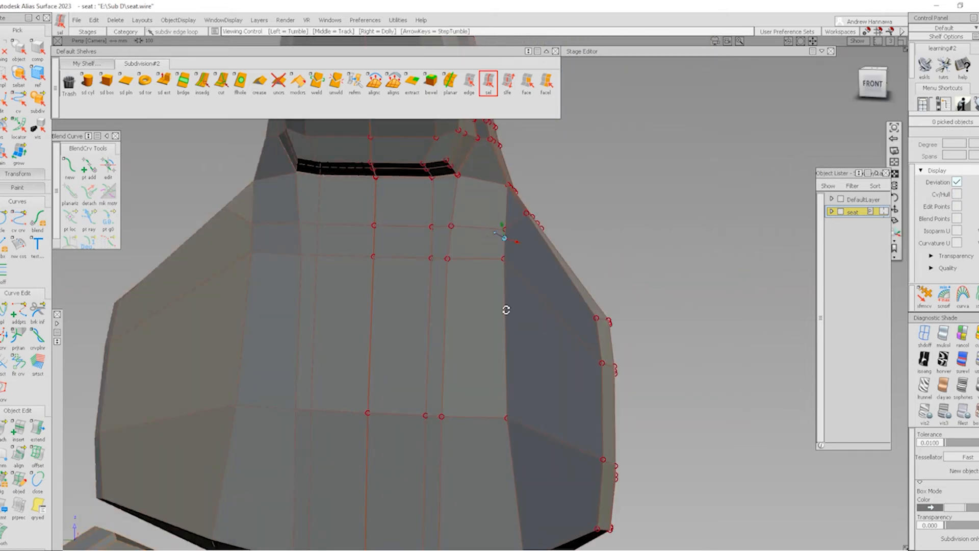
# - Pick the five CVs of the centre panel row below the inserted loop and move them down along the backrest
pyautogui.keyDown('alt'); pyautogui.keyDown('shift'); pyautogui.moveTo(505, 308); pyautogui.dragTo(379, 285); pyautogui.keyUp('shift'); pyautogui.keyUp('alt')
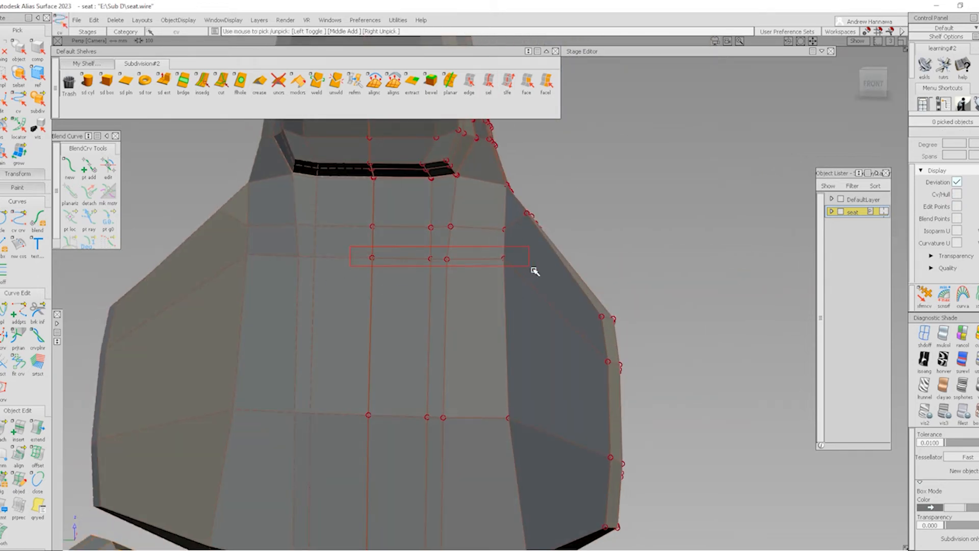
pyautogui.moveTo(516, 272); pyautogui.dragTo(516, 272)
pyautogui.keyDown('alt'); pyautogui.keyDown('shift'); pyautogui.moveTo(541, 337); pyautogui.dragTo(582, 286); pyautogui.keyUp('shift'); pyautogui.keyUp('alt')
pyautogui.moveTo(632, 308); pyautogui.dragTo(632, 308)
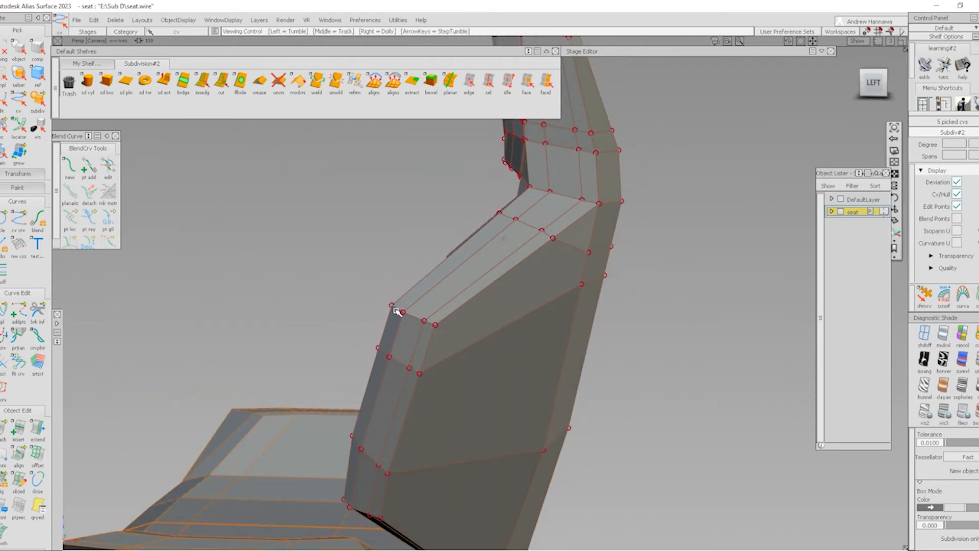
pyautogui.click(873, 81)
pyautogui.press('m')
pyautogui.moveTo(632, 247); pyautogui.dragTo(626, 299, button='right')
pyautogui.moveTo(627, 300); pyautogui.dragTo(564, 426)
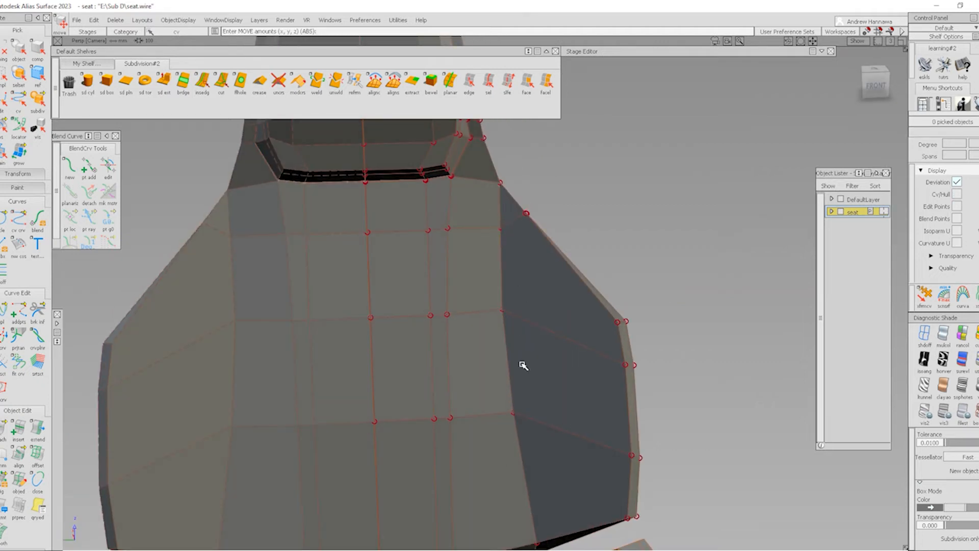
# - Pick the four CVs of the centre panel's lower row and shift them down level with the bolster's lower CV
pyautogui.keyDown('alt'); pyautogui.keyDown('shift'); pyautogui.moveTo(523, 365); pyautogui.dragTo(500, 365); pyautogui.keyUp('shift'); pyautogui.keyUp('alt')
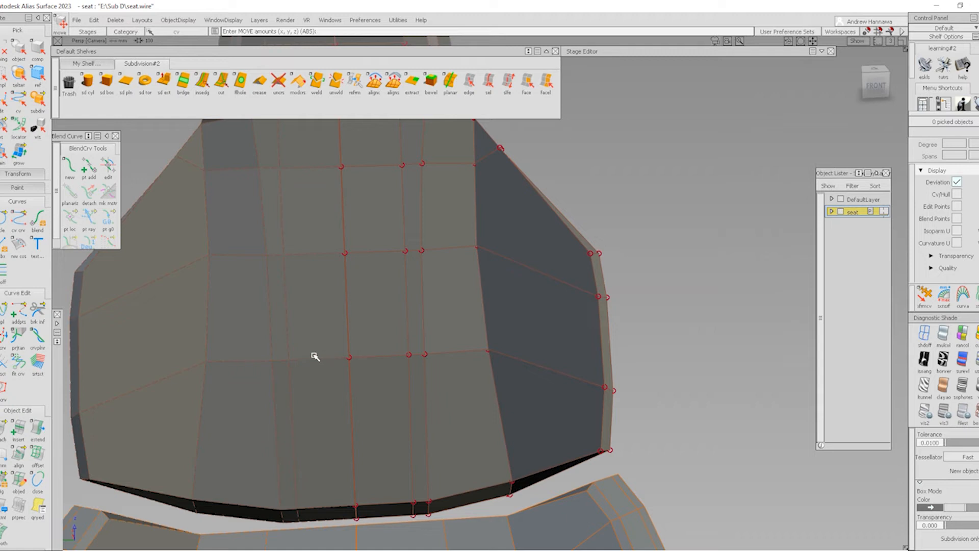
pyautogui.press('F12')
pyautogui.click(349, 357)
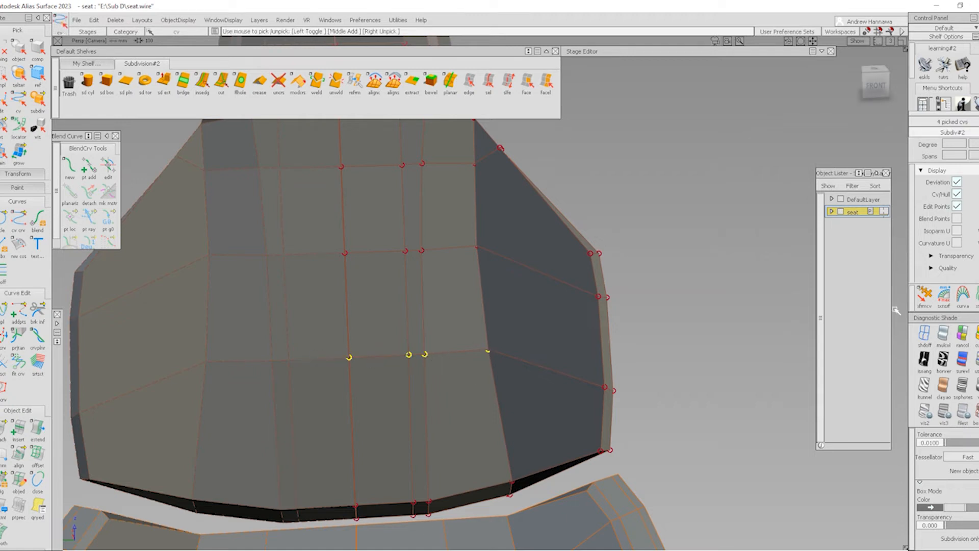
pyautogui.click(921, 305)
pyautogui.click(422, 377)
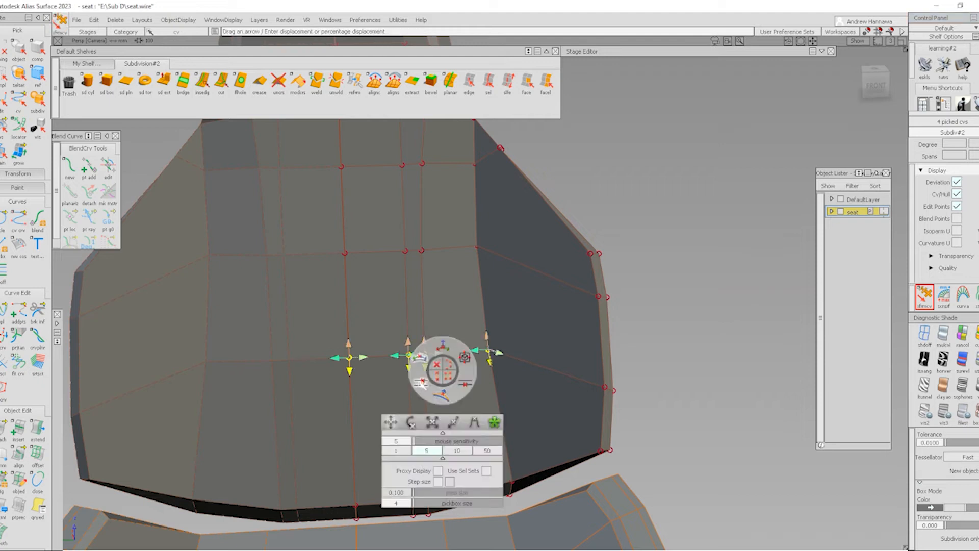
pyautogui.moveTo(425, 368); pyautogui.dragTo(495, 399)
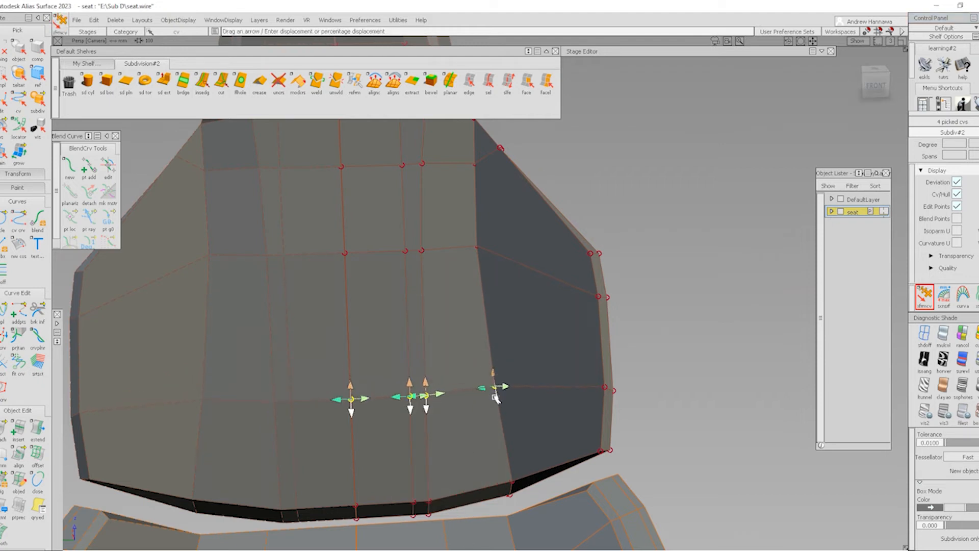
# - Insert an edge loop across the lower backrest, between the lowered CV row and the bottom edge
pyautogui.keyDown('alt'); pyautogui.keyDown('shift'); pyautogui.moveTo(484, 324); pyautogui.dragTo(449, 288, button='right'); pyautogui.keyUp('shift'); pyautogui.keyUp('alt')
pyautogui.keyDown('alt'); pyautogui.keyDown('shift'); pyautogui.moveTo(484, 291); pyautogui.dragTo(497, 255); pyautogui.keyUp('shift'); pyautogui.keyUp('alt')
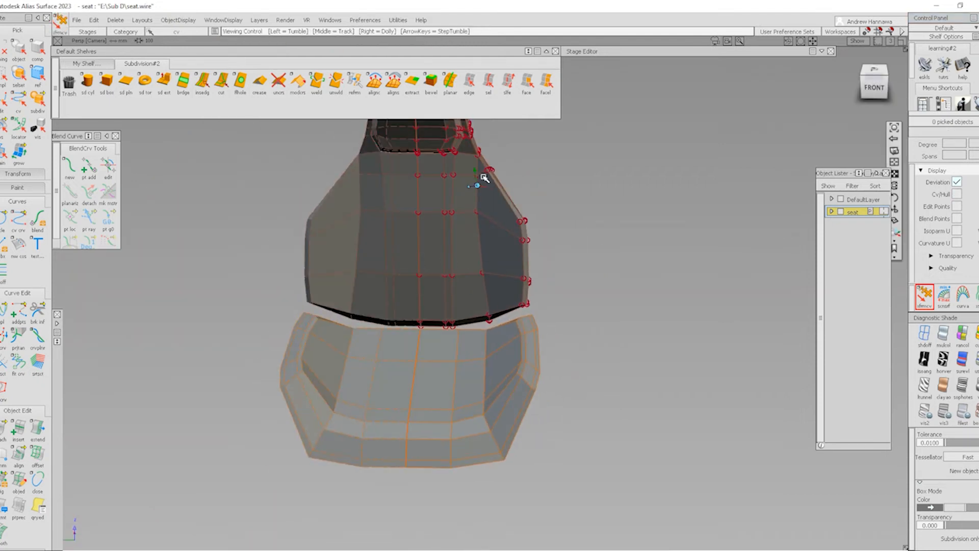
pyautogui.keyDown('alt'); pyautogui.keyDown('shift'); pyautogui.moveTo(483, 179); pyautogui.dragTo(523, 219, button='right'); pyautogui.keyUp('shift'); pyautogui.keyUp('alt')
pyautogui.keyDown('alt'); pyautogui.keyDown('shift'); pyautogui.moveTo(523, 220); pyautogui.dragTo(576, 195); pyautogui.keyUp('shift'); pyautogui.keyUp('alt')
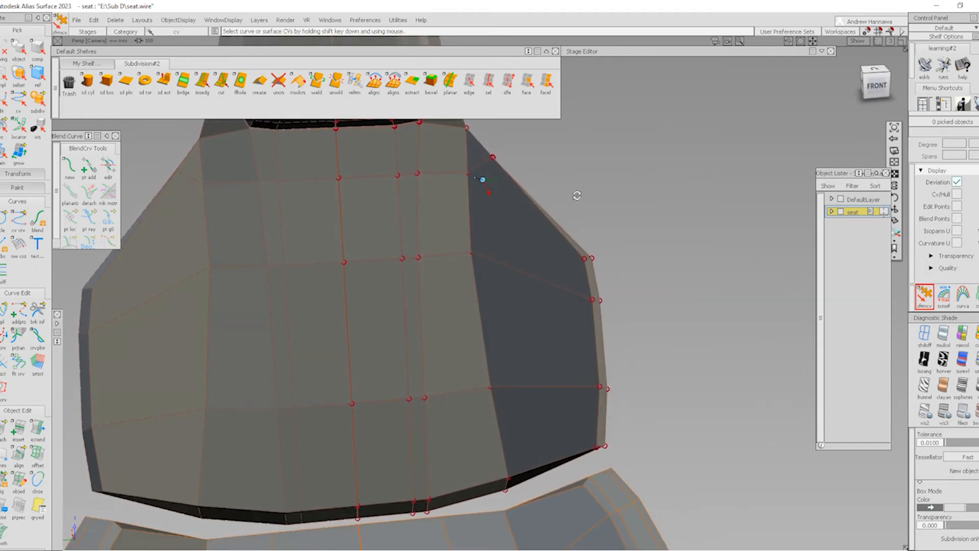
pyautogui.keyDown('alt'); pyautogui.keyDown('shift'); pyautogui.moveTo(475, 198); pyautogui.dragTo(479, 213, button='middle'); pyautogui.keyUp('shift'); pyautogui.keyUp('alt')
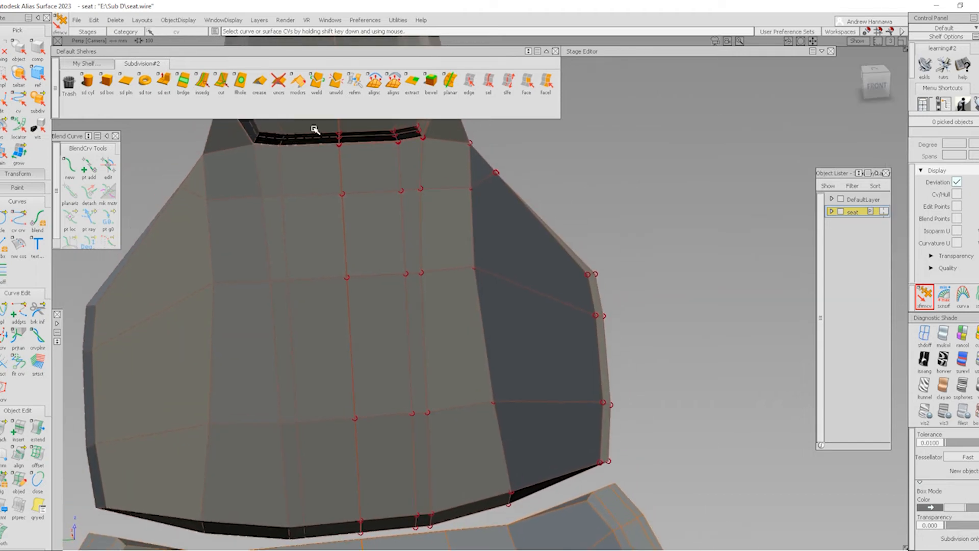
pyautogui.click(223, 82)
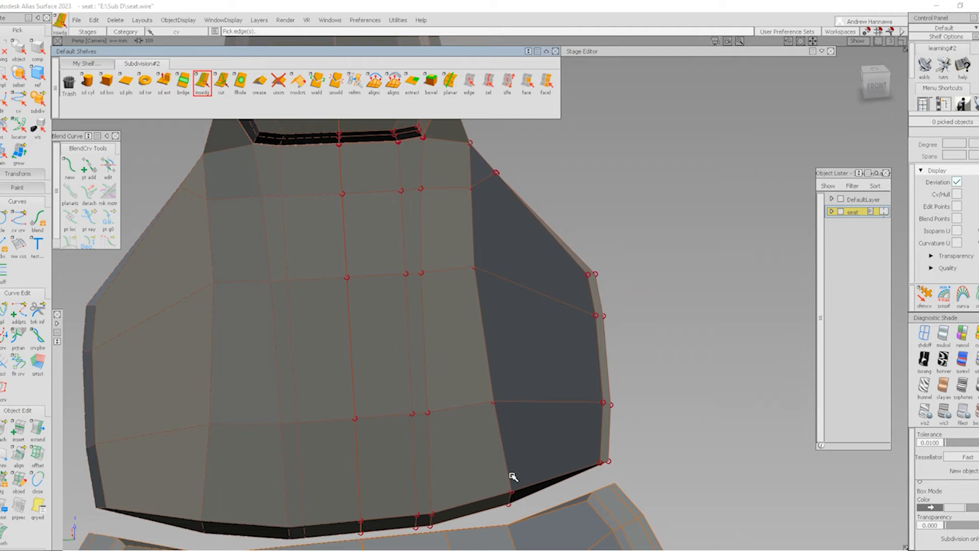
pyautogui.moveTo(510, 474); pyautogui.dragTo(503, 452)
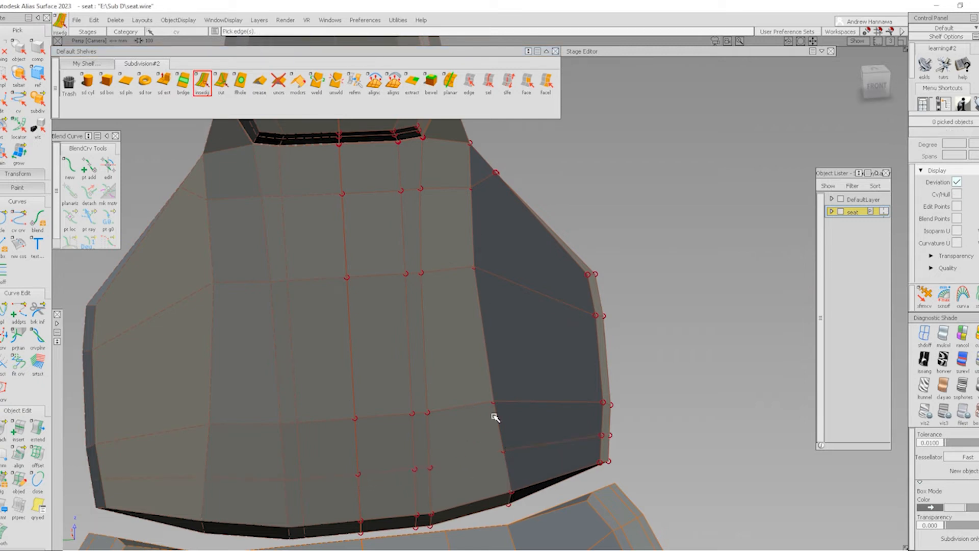
# - Cut an edge from the new lower loop's corner at the centre panel boundary to the bolster's bottom outer corner
pyautogui.click(221, 83)
pyautogui.click(503, 451)
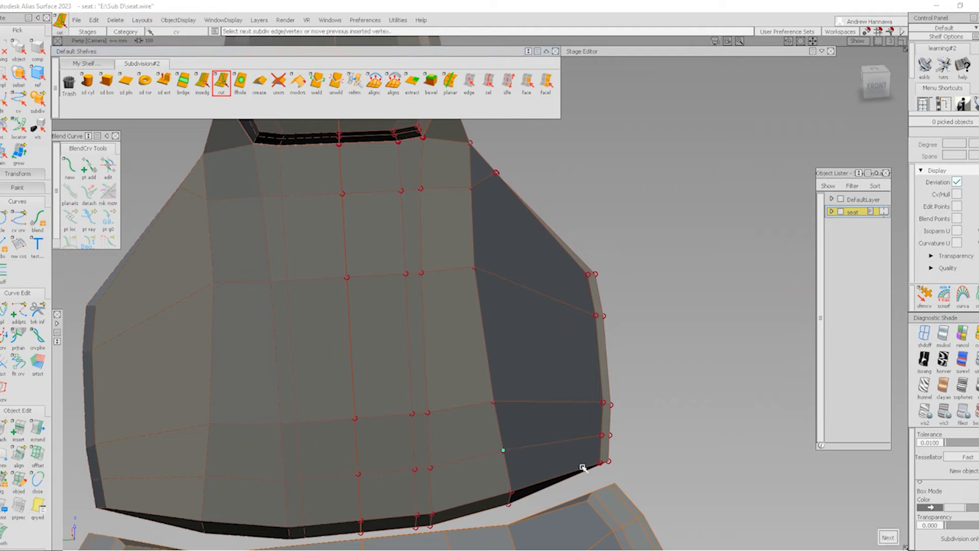
pyautogui.click(595, 465)
pyautogui.press('space')
pyautogui.keyDown('alt'); pyautogui.keyDown('shift'); pyautogui.moveTo(657, 450); pyautogui.dragTo(411, 385); pyautogui.keyUp('shift'); pyautogui.keyUp('alt')
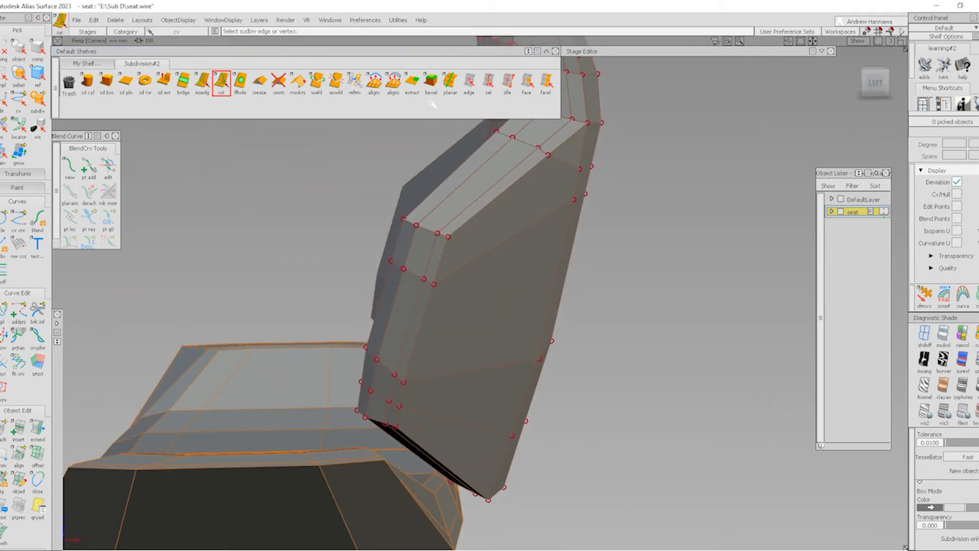
# - Pick the redundant edge loop across the lower bolster side, near the backrest's bottom edge, and delete it
pyautogui.click(488, 83)
pyautogui.click(440, 413)
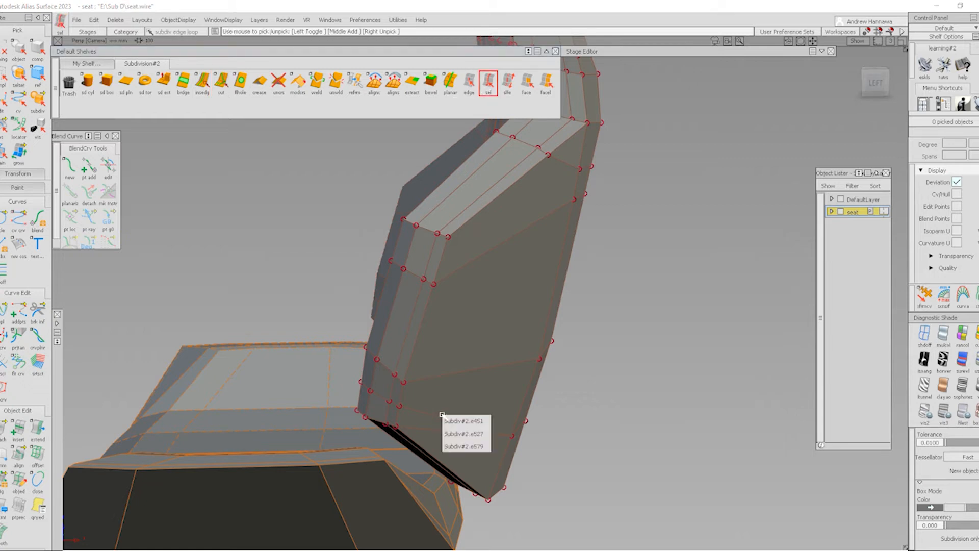
pyautogui.click(423, 410)
pyautogui.click(419, 413)
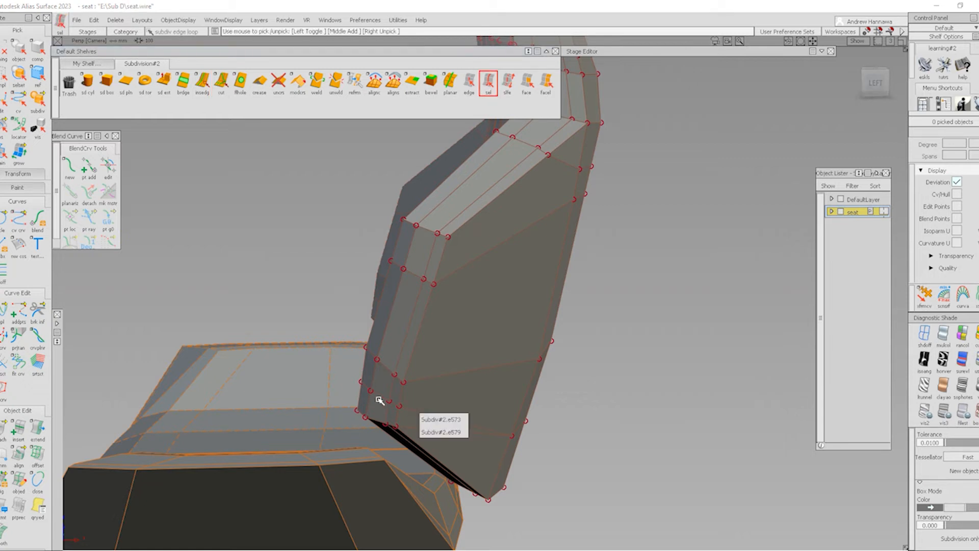
pyautogui.click(379, 400)
pyautogui.press('Delete')
# - Start cutting an edge just inside the centre panel beside the bolster boundary, from the upper row down to the row below
pyautogui.keyDown('alt'); pyautogui.keyDown('shift'); pyautogui.moveTo(289, 384); pyautogui.dragTo(708, 388); pyautogui.keyUp('shift'); pyautogui.keyUp('alt')
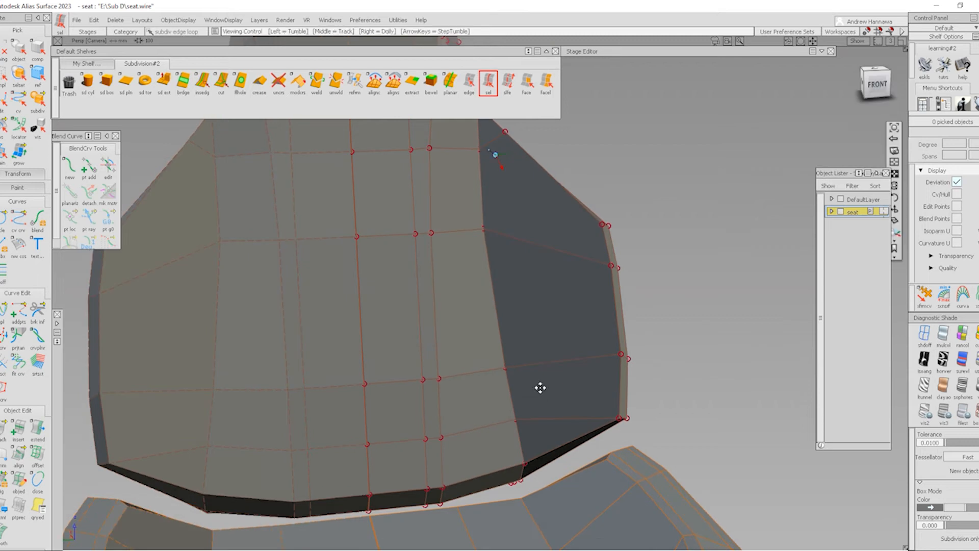
pyautogui.keyDown('alt'); pyautogui.keyDown('shift'); pyautogui.moveTo(540, 387); pyautogui.dragTo(515, 378, button='middle'); pyautogui.keyUp('shift'); pyautogui.keyUp('alt')
pyautogui.keyDown('alt'); pyautogui.keyDown('shift'); pyautogui.moveTo(510, 329); pyautogui.dragTo(472, 361, button='right'); pyautogui.keyUp('shift'); pyautogui.keyUp('alt')
pyautogui.keyDown('alt'); pyautogui.keyDown('shift'); pyautogui.moveTo(472, 360); pyautogui.dragTo(469, 334); pyautogui.keyUp('shift'); pyautogui.keyUp('alt')
pyautogui.keyDown('alt'); pyautogui.keyDown('shift'); pyautogui.moveTo(470, 335); pyautogui.dragTo(469, 385, button='middle'); pyautogui.keyUp('shift'); pyautogui.keyUp('alt')
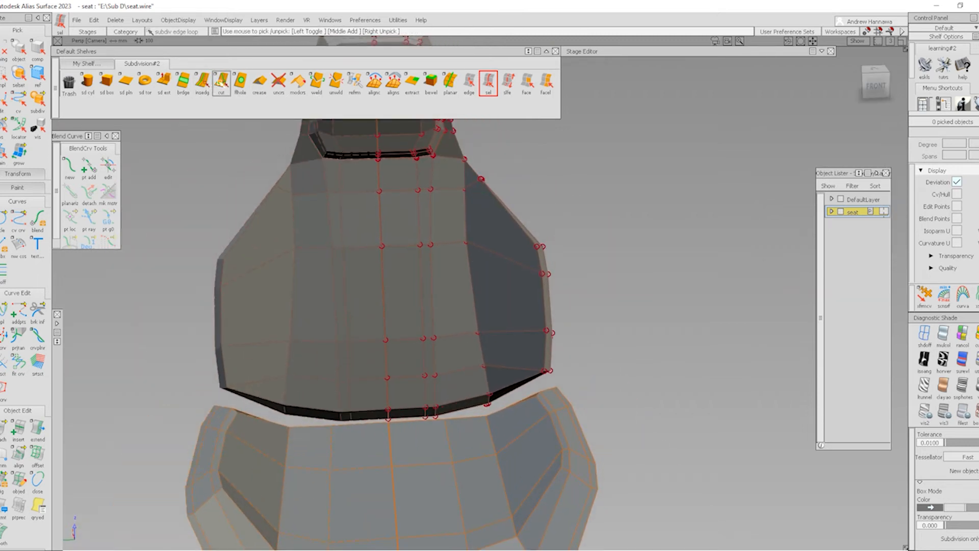
pyautogui.click(202, 82)
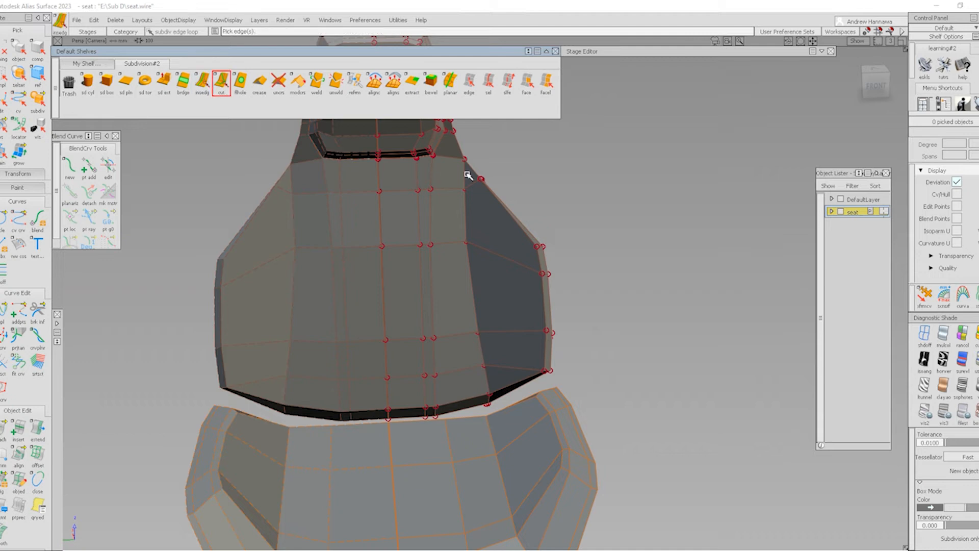
pyautogui.keyDown('alt'); pyautogui.keyDown('shift'); pyautogui.moveTo(466, 161); pyautogui.dragTo(495, 138, button='right'); pyautogui.keyUp('shift'); pyautogui.keyUp('alt')
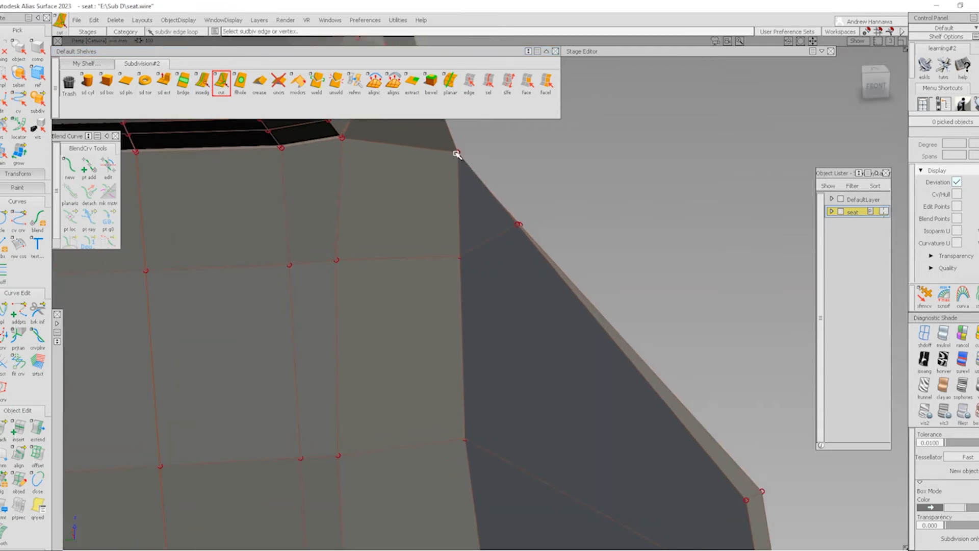
pyautogui.click(458, 260)
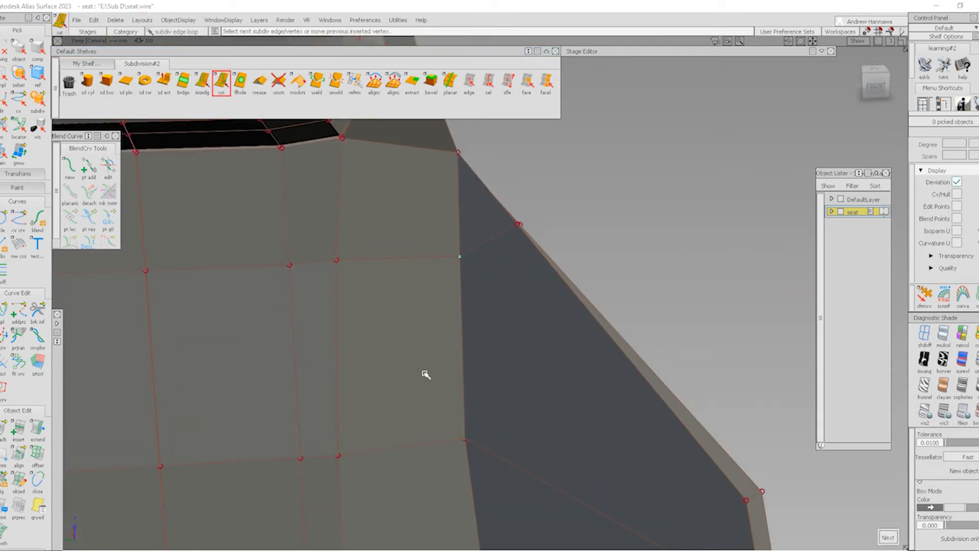
pyautogui.keyDown('alt'); pyautogui.keyDown('shift'); pyautogui.moveTo(456, 421); pyautogui.dragTo(464, 320, button='middle'); pyautogui.keyUp('shift'); pyautogui.keyUp('alt')
pyautogui.click(461, 340)
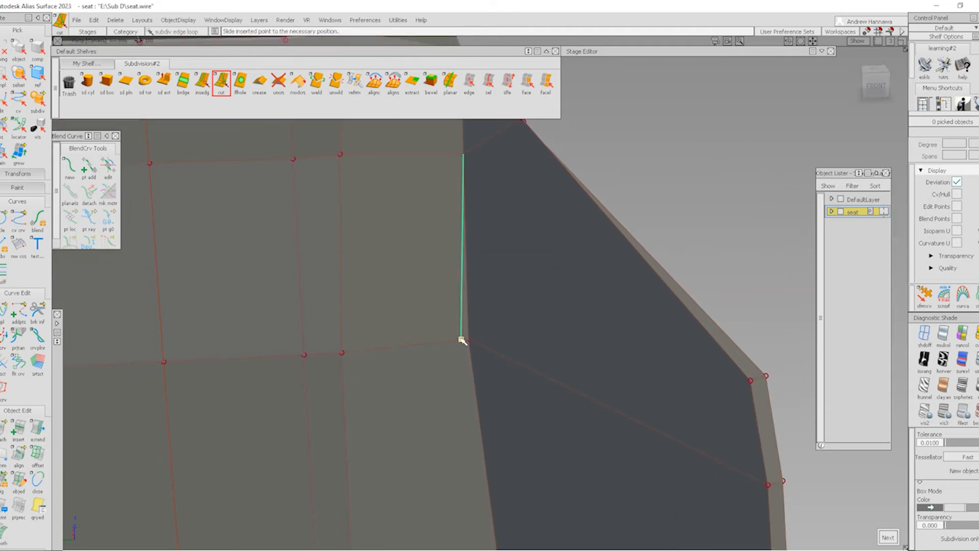
# - Continue the cut through the two lower rows beside the bolster boundary and finish it at the bottom corner
pyautogui.keyDown('alt'); pyautogui.keyDown('shift'); pyautogui.moveTo(512, 341); pyautogui.dragTo(498, 356, button='right'); pyautogui.keyUp('shift'); pyautogui.keyUp('alt')
pyautogui.keyDown('alt'); pyautogui.keyDown('shift'); pyautogui.moveTo(498, 356); pyautogui.dragTo(494, 320, button='middle'); pyautogui.keyUp('shift'); pyautogui.keyUp('alt')
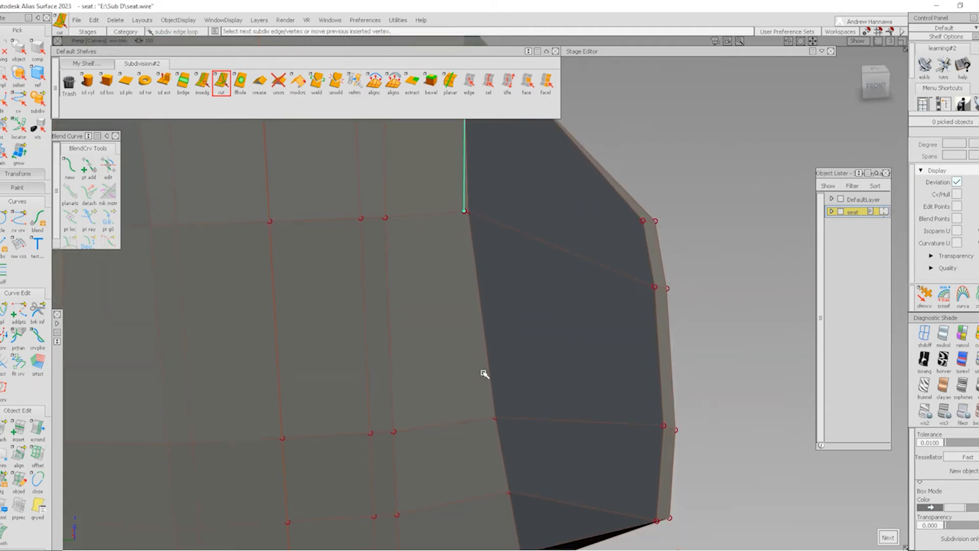
pyautogui.click(488, 418)
pyautogui.keyDown('alt'); pyautogui.keyDown('shift'); pyautogui.moveTo(496, 422); pyautogui.dragTo(492, 321, button='middle'); pyautogui.keyUp('shift'); pyautogui.keyUp('alt')
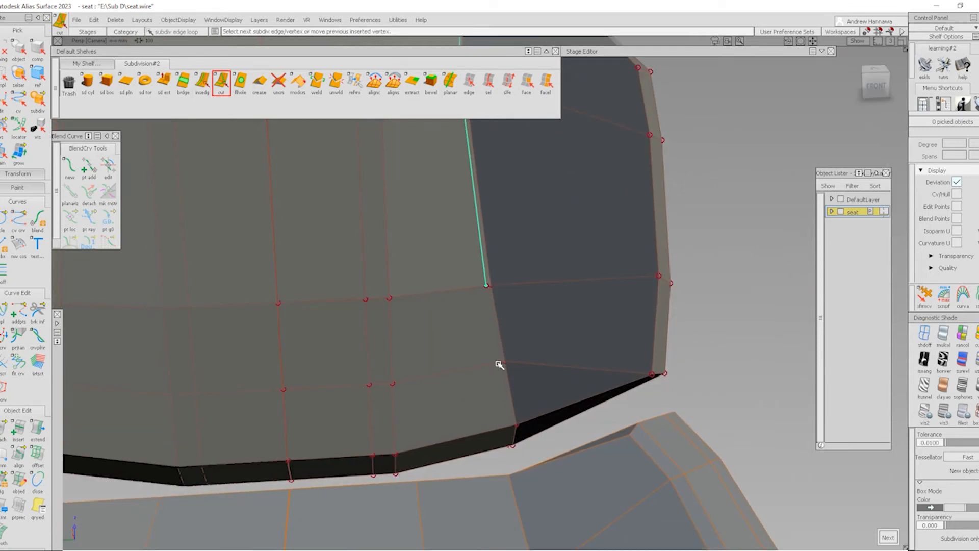
pyautogui.click(499, 363)
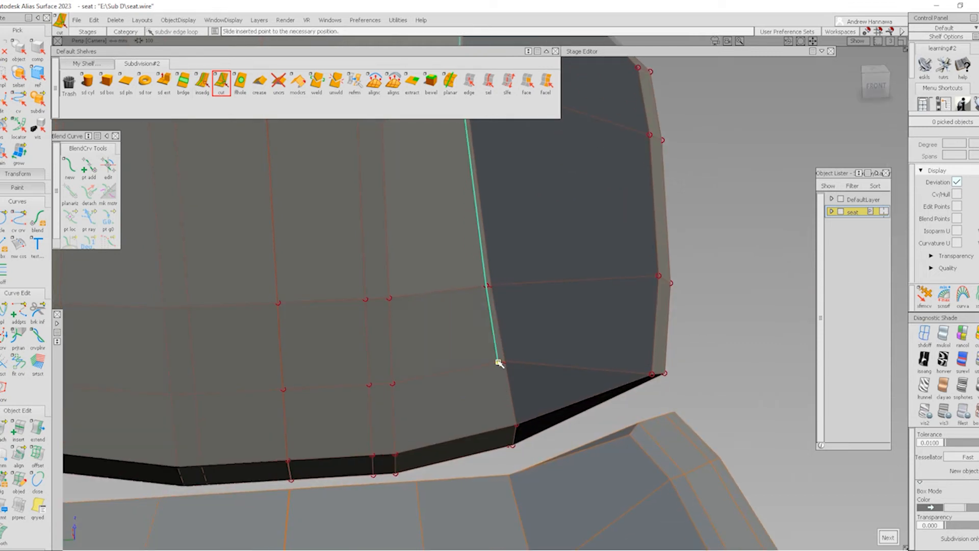
pyautogui.click(514, 427)
pyautogui.scroll(5, 504, 330)
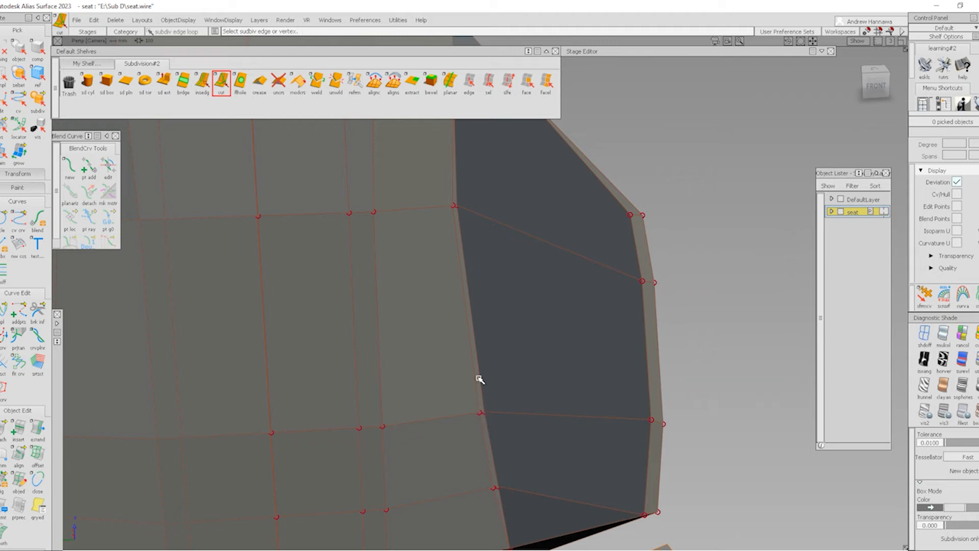
# - Insert an edge inside the narrow strip between centre panel and bolster, and crease its two segments
pyautogui.click(209, 84)
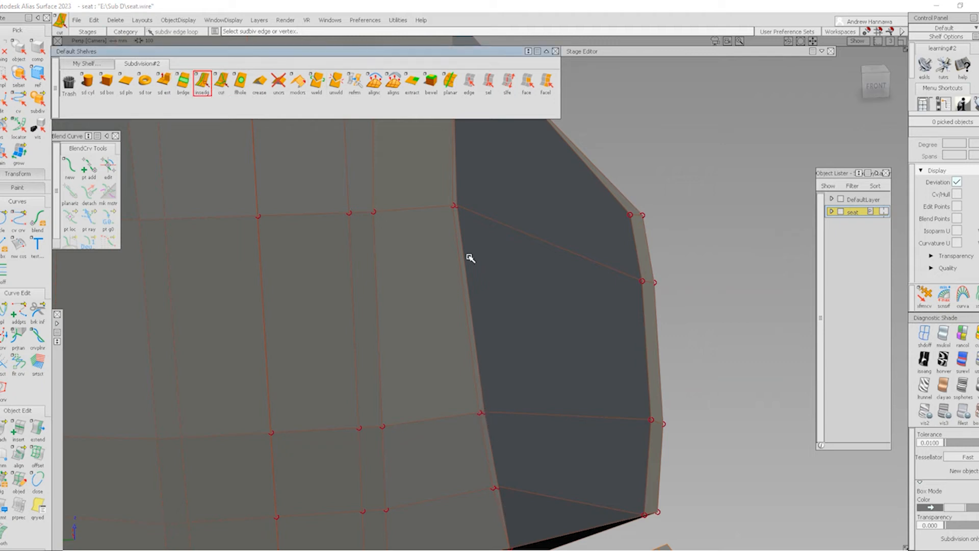
pyautogui.scroll(5, 484, 412)
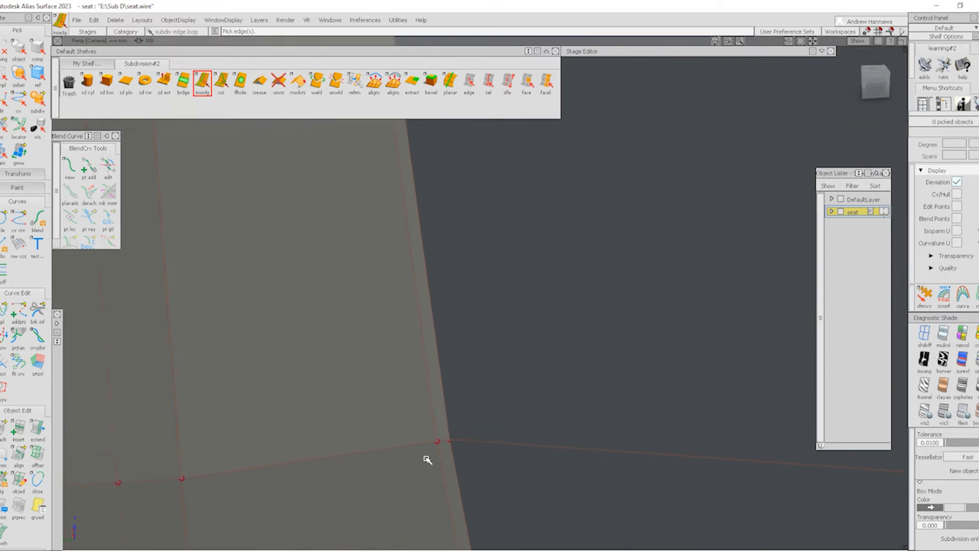
pyautogui.click(447, 440)
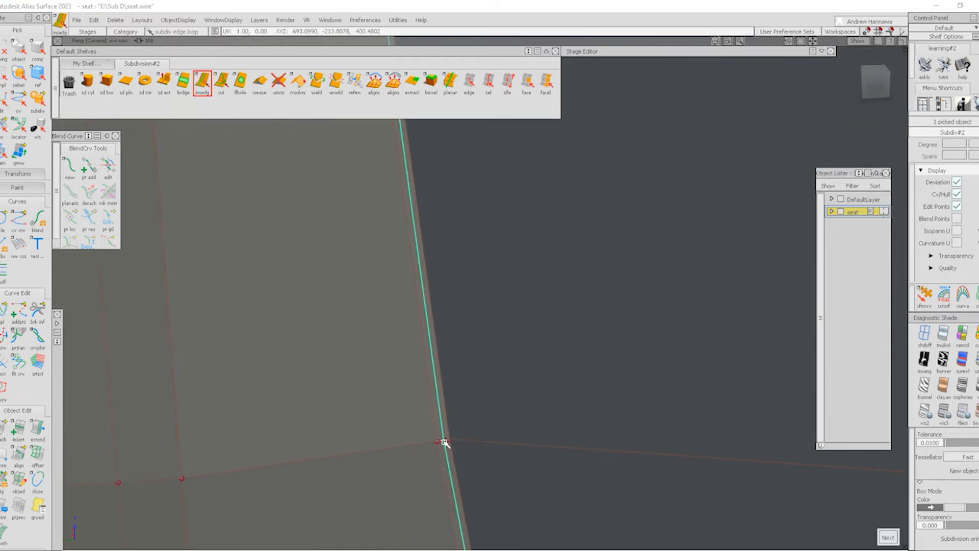
pyautogui.click(469, 83)
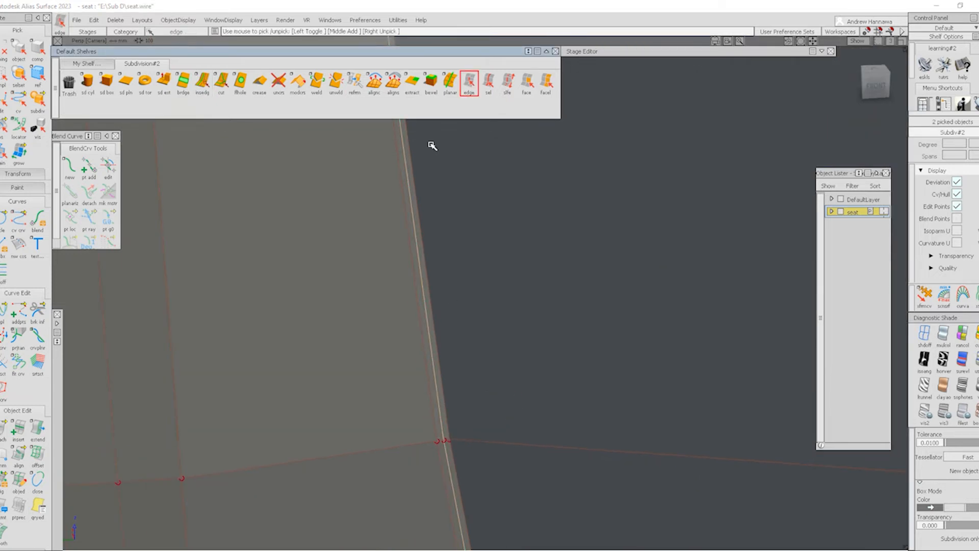
pyautogui.click(260, 81)
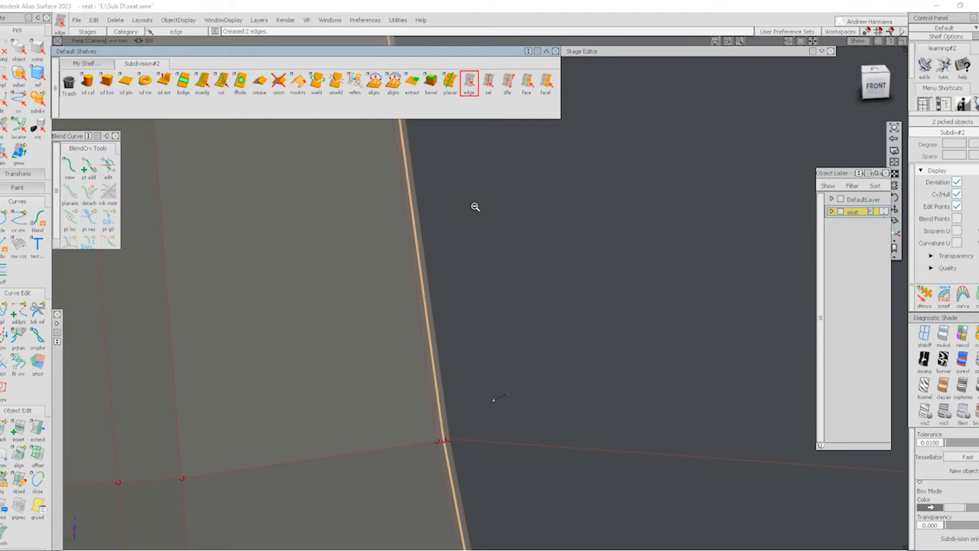
pyautogui.scroll(-5, 506, 393)
pyautogui.scroll(3, 515, 376)
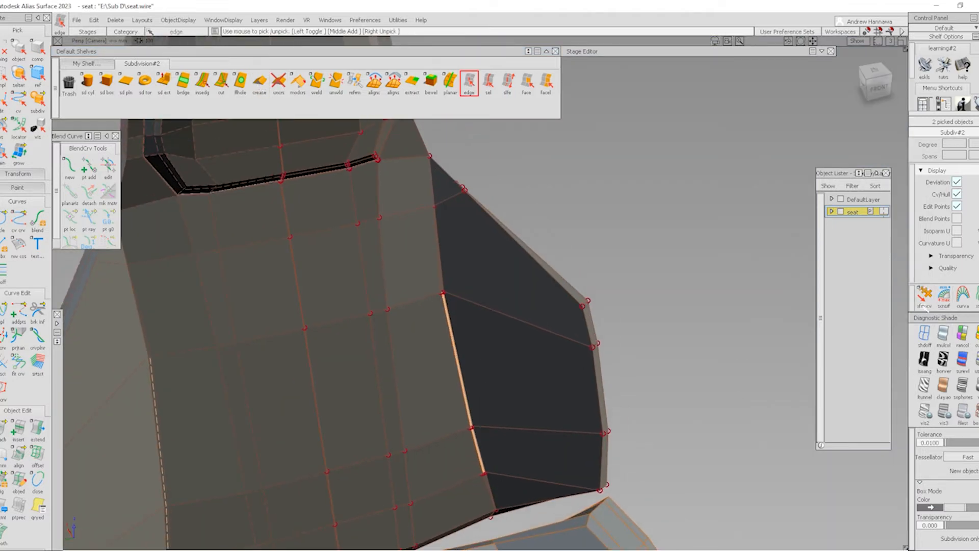
# - Move the three CVs of the creased edge along the surface normal with Transform CV to form a seam
pyautogui.click(924, 301)
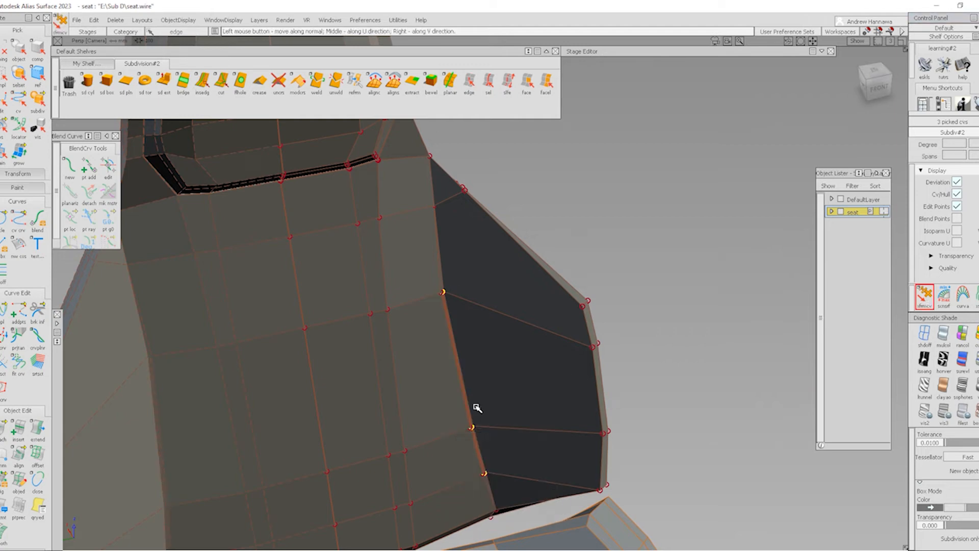
pyautogui.keyDown('alt'); pyautogui.keyDown('shift'); pyautogui.moveTo(474, 404); pyautogui.dragTo(498, 417); pyautogui.keyUp('shift'); pyautogui.keyUp('alt')
pyautogui.scroll(5, 494, 415)
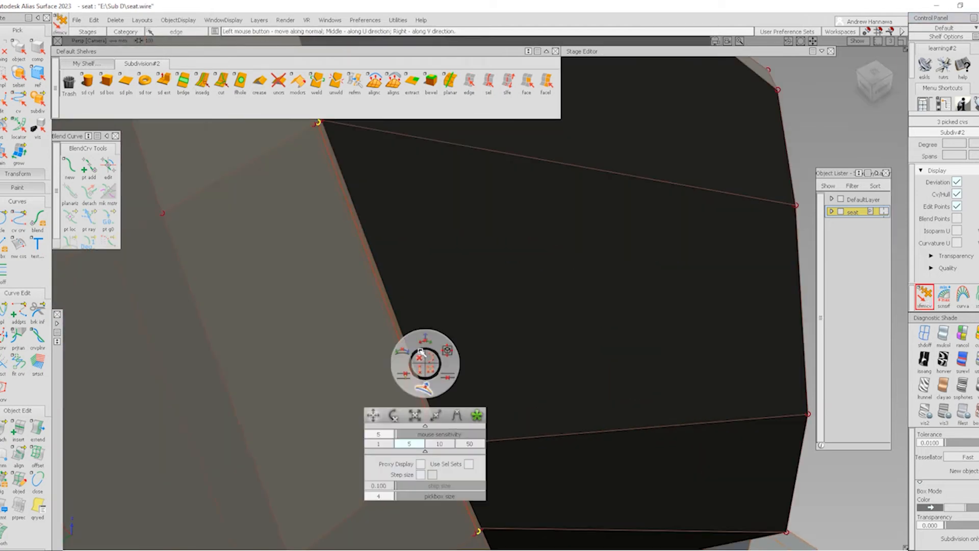
pyautogui.keyDown('alt'); pyautogui.keyDown('shift'); pyautogui.moveTo(301, 328); pyautogui.dragTo(474, 354); pyautogui.keyUp('shift'); pyautogui.keyUp('alt')
pyautogui.moveTo(788, 257); pyautogui.dragTo(744, 255)
pyautogui.keyDown('alt'); pyautogui.keyDown('shift'); pyautogui.moveTo(498, 288); pyautogui.dragTo(315, 321); pyautogui.keyUp('shift'); pyautogui.keyUp('alt')
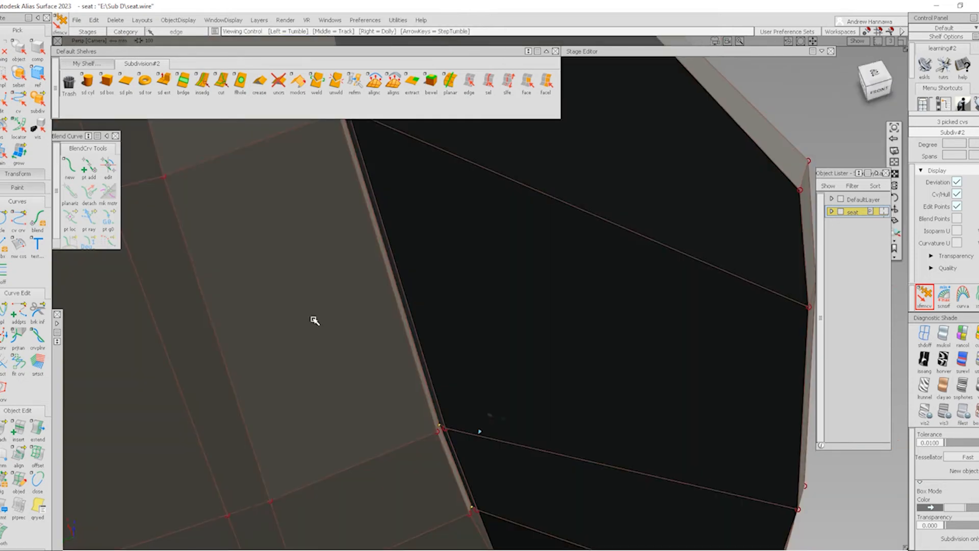
pyautogui.keyDown('alt'); pyautogui.keyDown('shift'); pyautogui.moveTo(444, 335); pyautogui.dragTo(459, 251, button='right'); pyautogui.keyUp('shift'); pyautogui.keyUp('alt')
pyautogui.moveTo(459, 252)
pyautogui.keyDown('alt'); pyautogui.keyDown('shift'); pyautogui.mouseDown()
pyautogui.moveTo(448, 240)
pyautogui.moveTo(422, 251)
pyautogui.mouseUp(); pyautogui.keyUp('shift'); pyautogui.keyUp('alt')
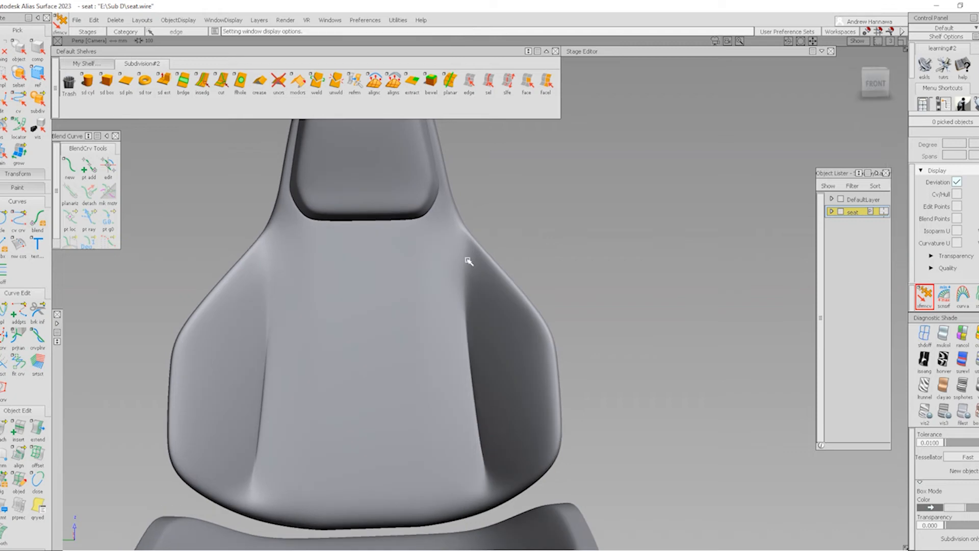
# - Cut an edge inside the centre panel beside the bolster boundary, from the strip's upper end to the bolster's top corner
pyautogui.keyDown('alt'); pyautogui.keyDown('shift'); pyautogui.moveTo(410, 400); pyautogui.dragTo(383, 324); pyautogui.keyUp('shift'); pyautogui.keyUp('alt')
pyautogui.keyDown('alt'); pyautogui.keyDown('shift'); pyautogui.moveTo(384, 324); pyautogui.dragTo(396, 356, button='right'); pyautogui.keyUp('shift'); pyautogui.keyUp('alt')
pyautogui.keyDown('alt'); pyautogui.keyDown('shift'); pyautogui.moveTo(435, 290); pyautogui.dragTo(458, 201, button='right'); pyautogui.keyUp('shift'); pyautogui.keyUp('alt')
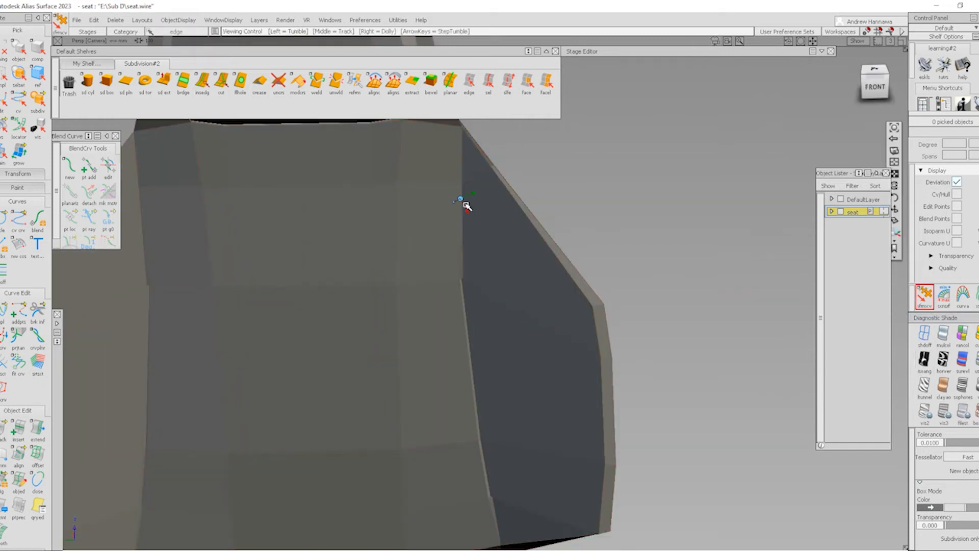
pyautogui.keyDown('alt'); pyautogui.keyDown('shift'); pyautogui.moveTo(461, 201); pyautogui.dragTo(489, 297, button='right'); pyautogui.keyUp('shift'); pyautogui.keyUp('alt')
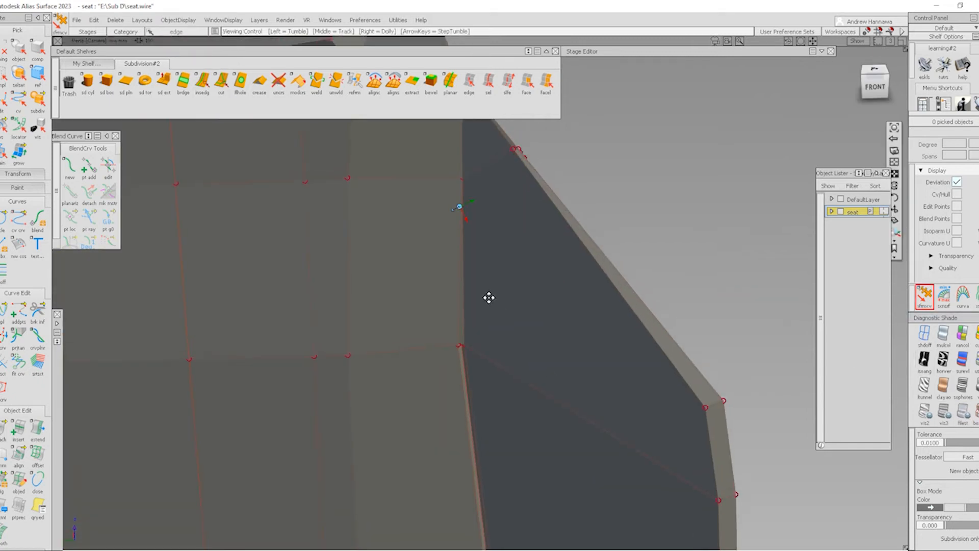
pyautogui.keyDown('alt'); pyautogui.keyDown('shift'); pyautogui.moveTo(489, 297); pyautogui.dragTo(481, 332, button='middle'); pyautogui.keyUp('shift'); pyautogui.keyUp('alt')
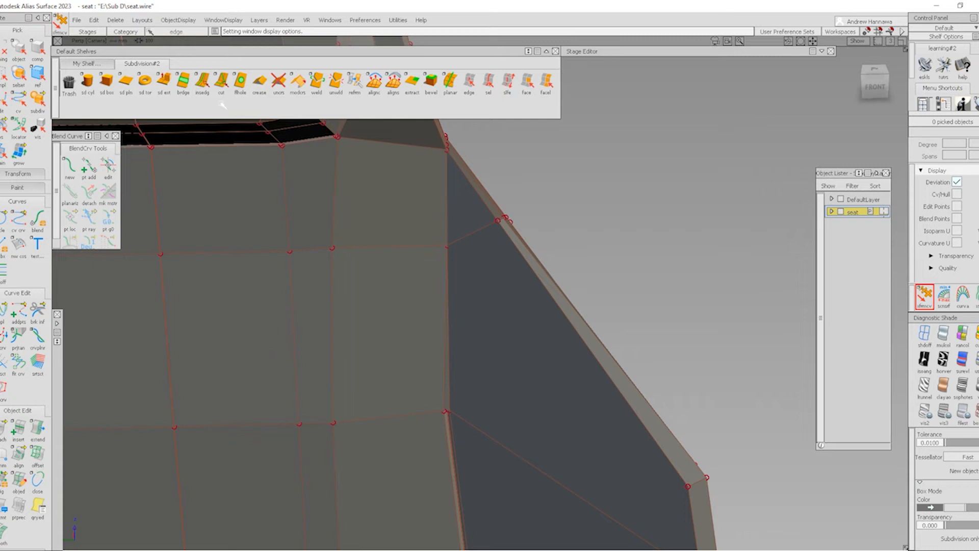
pyautogui.click(220, 83)
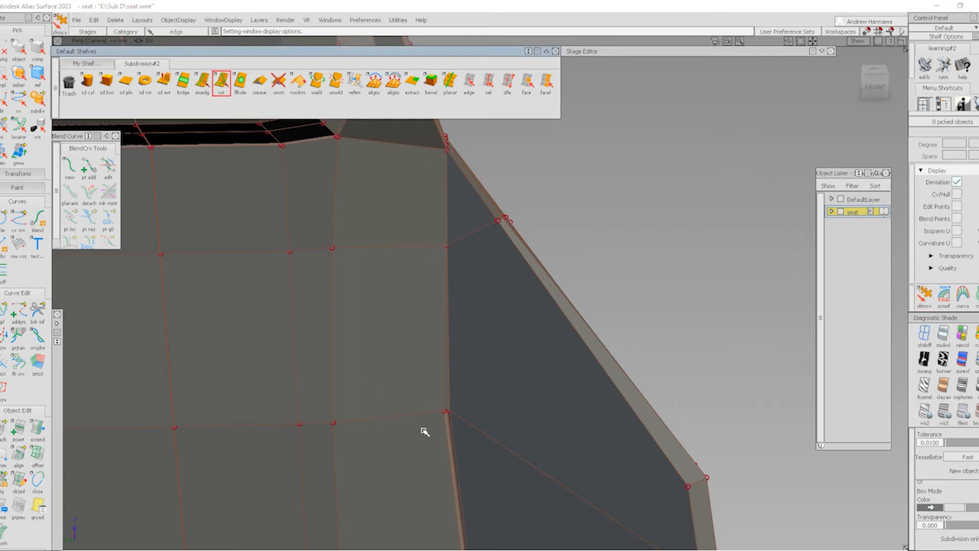
pyautogui.click(443, 410)
pyautogui.click(442, 155)
pyautogui.press('space')
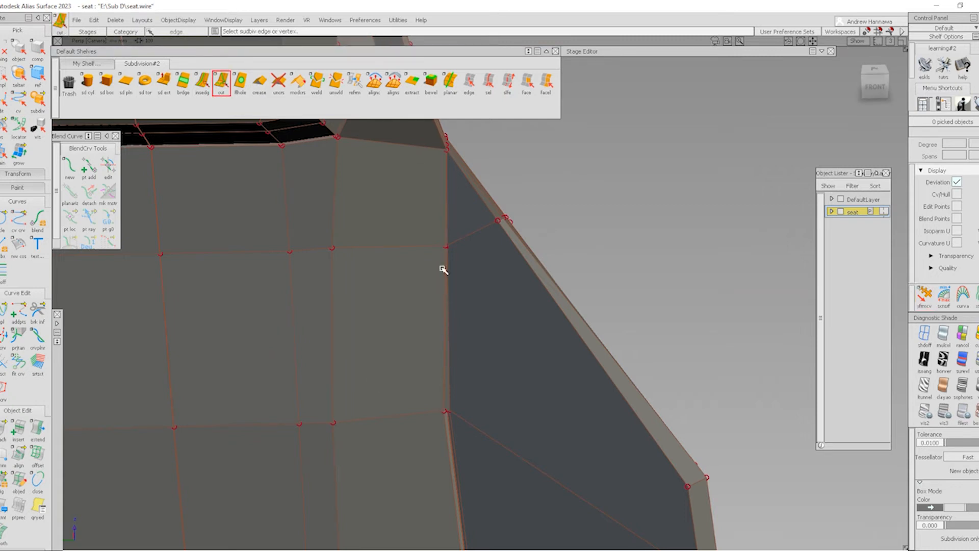
# - Cut an edge from the crease's upper end to the middle of the short edge between the two CVs on the row above
pyautogui.keyDown('alt'); pyautogui.keyDown('shift'); pyautogui.moveTo(426, 256); pyautogui.dragTo(483, 199, button='right'); pyautogui.keyUp('shift'); pyautogui.keyUp('alt')
pyautogui.click(469, 82)
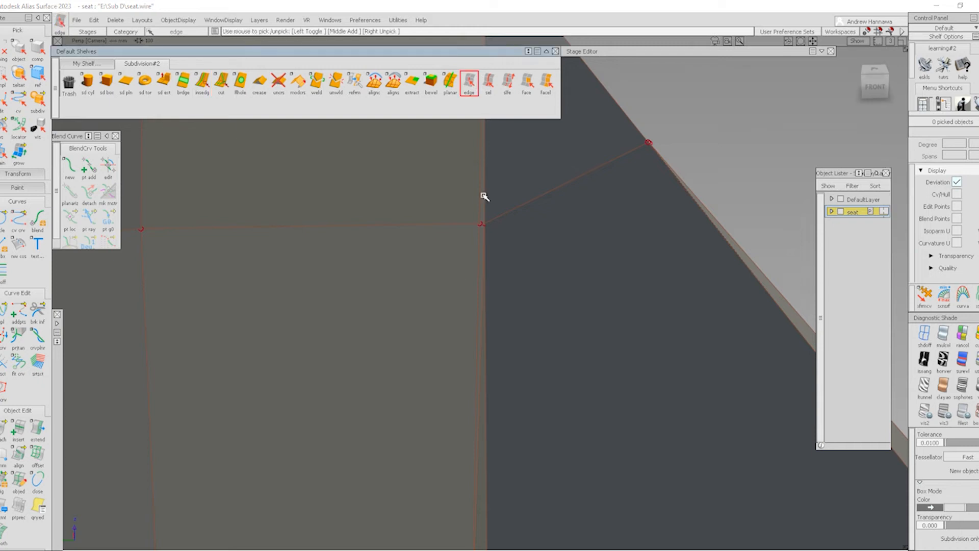
pyautogui.keyDown('alt'); pyautogui.keyDown('shift'); pyautogui.moveTo(476, 362); pyautogui.dragTo(504, 308, button='right'); pyautogui.keyUp('shift'); pyautogui.keyUp('alt')
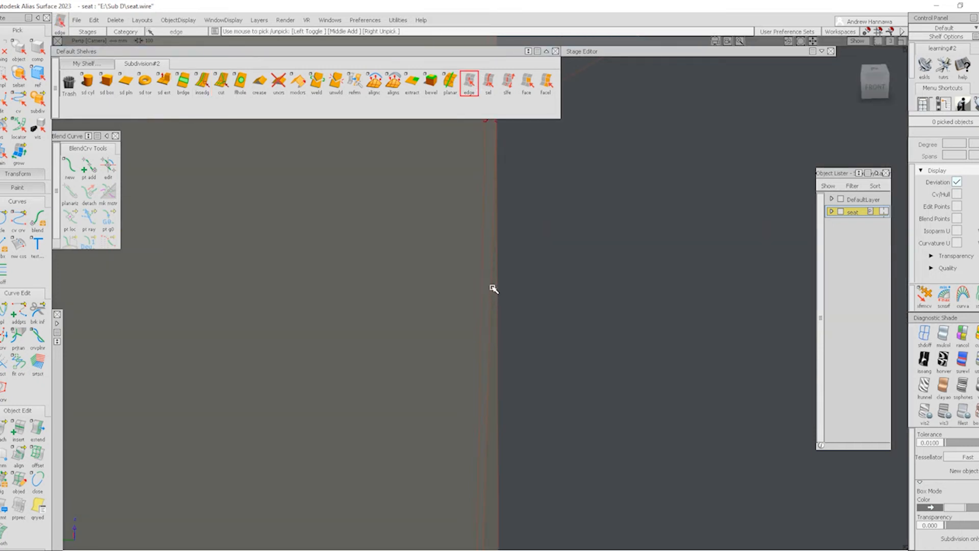
pyautogui.keyDown('alt'); pyautogui.keyDown('shift'); pyautogui.moveTo(500, 274); pyautogui.dragTo(430, 295, button='right'); pyautogui.keyUp('shift'); pyautogui.keyUp('alt')
pyautogui.click(220, 82)
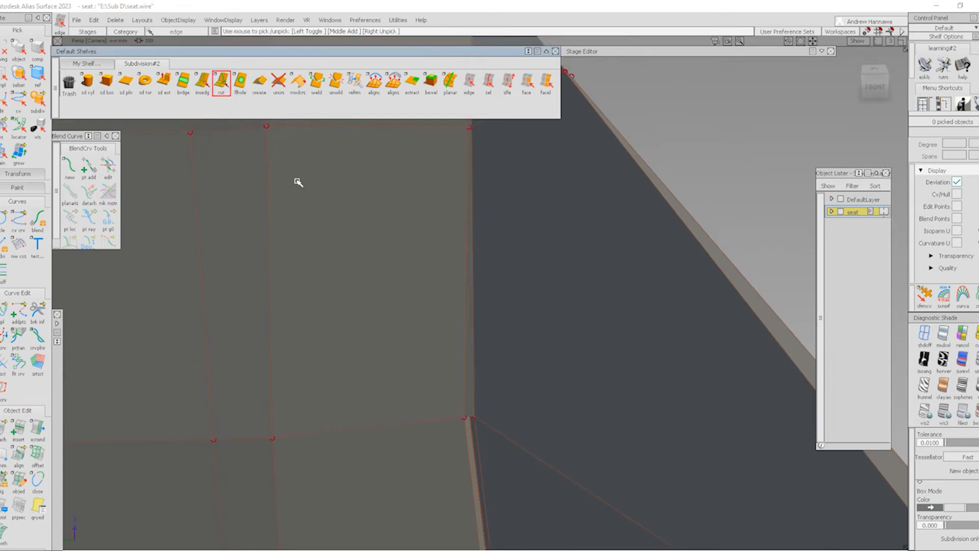
pyautogui.click(466, 407)
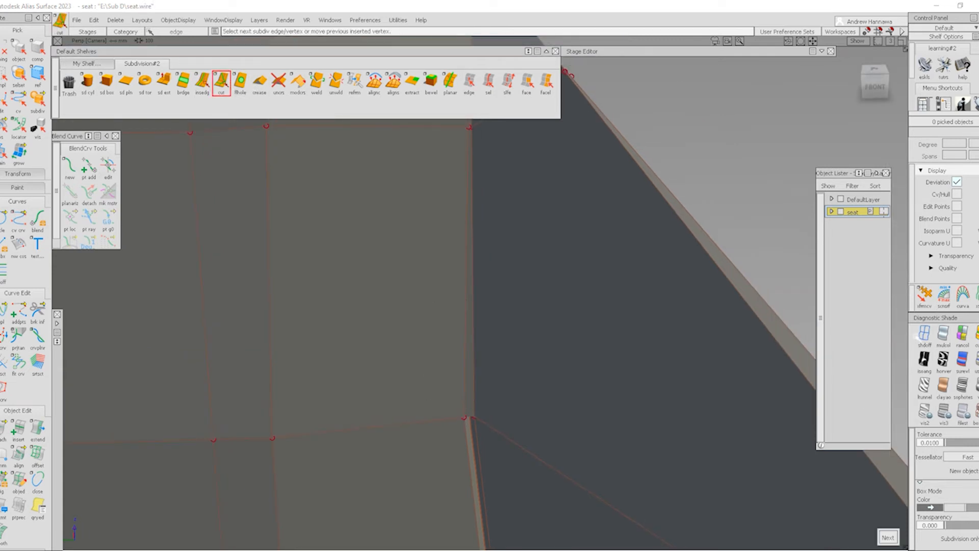
pyautogui.click(923, 335)
pyautogui.keyDown('alt'); pyautogui.keyDown('shift'); pyautogui.moveTo(485, 163); pyautogui.dragTo(482, 219, button='middle'); pyautogui.keyUp('shift'); pyautogui.keyUp('alt')
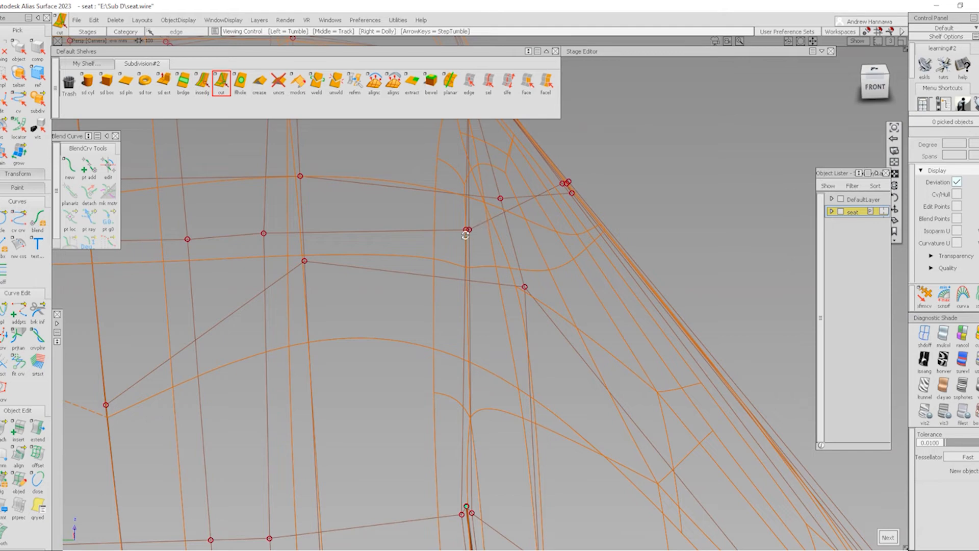
pyautogui.keyDown('alt'); pyautogui.keyDown('shift'); pyautogui.moveTo(465, 235); pyautogui.dragTo(484, 219, button='right'); pyautogui.keyUp('shift'); pyautogui.keyUp('alt')
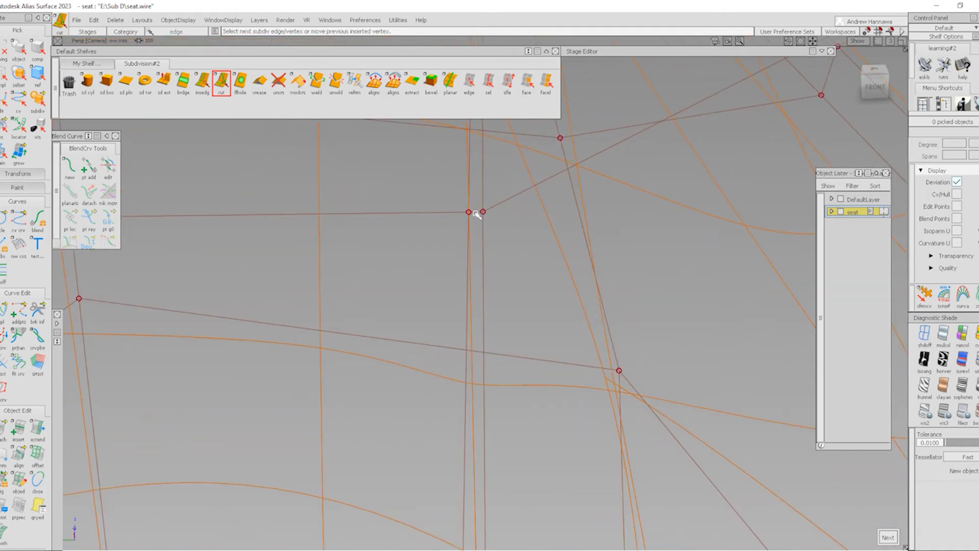
pyautogui.click(475, 213)
pyautogui.press('space')
# - Pick the new CV between the two row CVs and move it about 4.3 along X
pyautogui.keyDown('ctrl'); pyautogui.keyDown('shift'); pyautogui.moveTo(474, 213); pyautogui.dragTo(420, 212); pyautogui.keyUp('shift'); pyautogui.keyUp('ctrl')
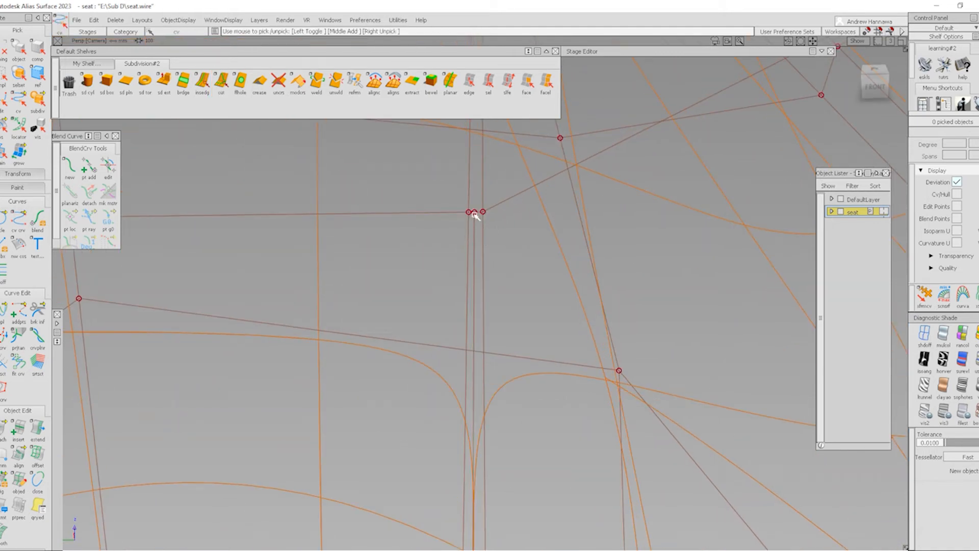
pyautogui.click(474, 213)
pyautogui.keyDown('ctrl'); pyautogui.keyDown('shift'); pyautogui.moveTo(504, 283); pyautogui.dragTo(511, 223, button='middle'); pyautogui.keyUp('shift'); pyautogui.keyUp('ctrl')
pyautogui.moveTo(529, 253); pyautogui.dragTo(495, 232)
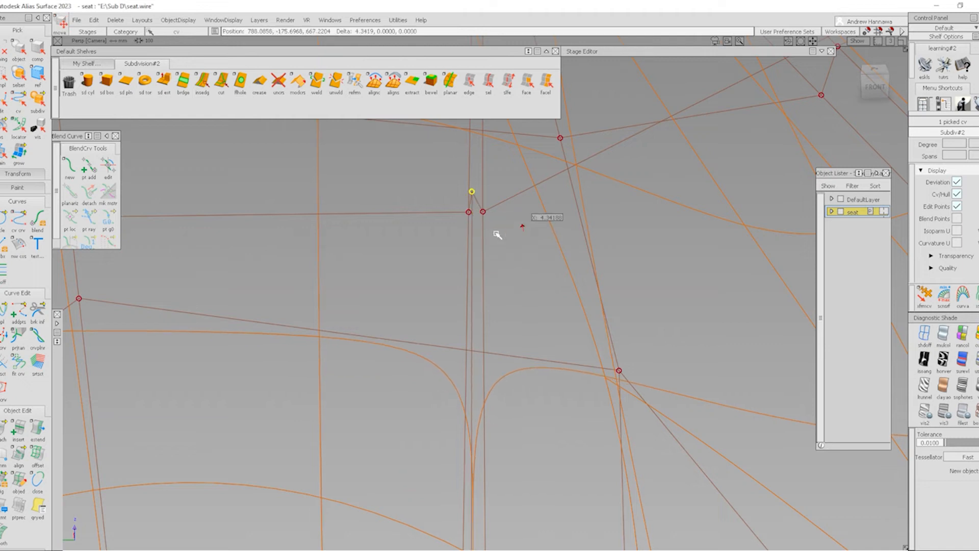
# - Select the edge loop running down the middle of the narrow seam strip and crease its three edges
pyautogui.click(469, 82)
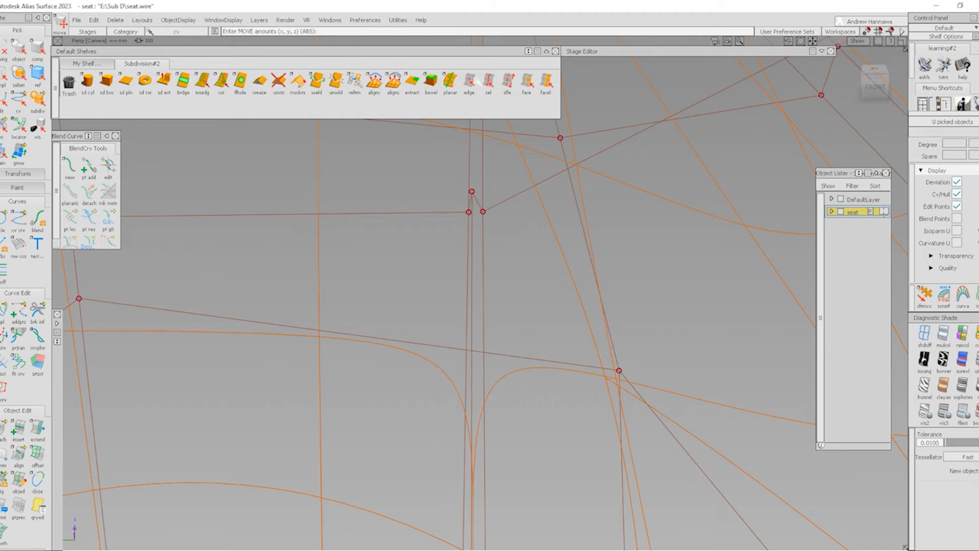
pyautogui.click(473, 236)
pyautogui.click(488, 83)
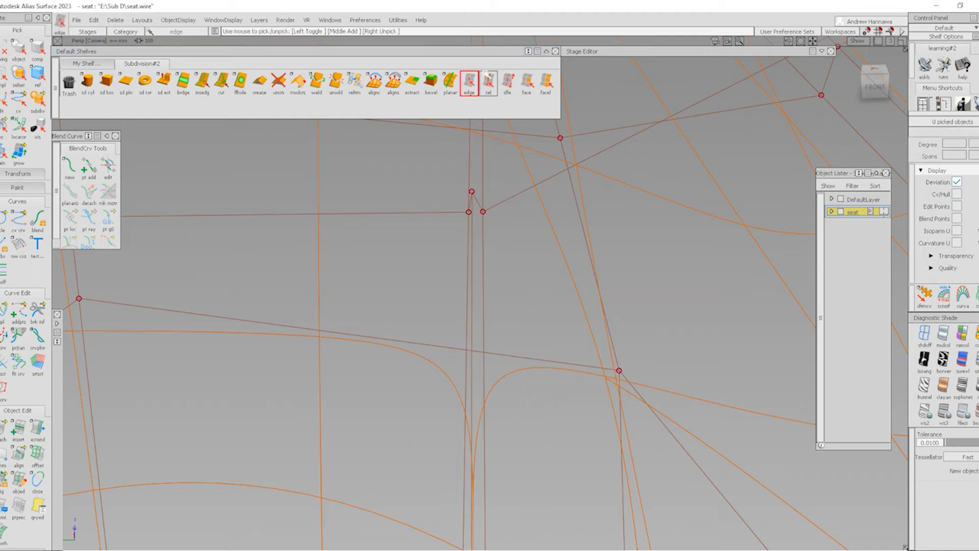
pyautogui.click(471, 238)
pyautogui.click(259, 85)
pyautogui.keyDown('alt'); pyautogui.keyDown('shift'); pyautogui.moveTo(566, 212); pyautogui.dragTo(489, 212, button='right'); pyautogui.keyUp('shift'); pyautogui.keyUp('alt')
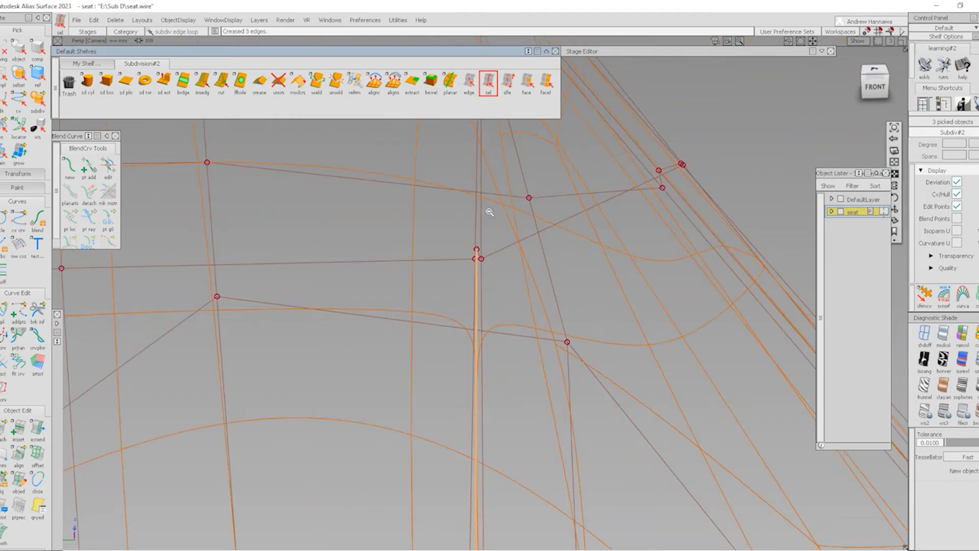
# - Move the CVs of the creased seam loop along the surface normal with Transform CV to deepen the recess
pyautogui.keyDown('alt'); pyautogui.keyDown('shift'); pyautogui.moveTo(489, 212); pyautogui.dragTo(607, 293); pyautogui.keyUp('shift'); pyautogui.keyUp('alt')
pyautogui.keyDown('alt'); pyautogui.keyDown('shift'); pyautogui.moveTo(607, 293); pyautogui.dragTo(474, 225, button='middle'); pyautogui.keyUp('shift'); pyautogui.keyUp('alt')
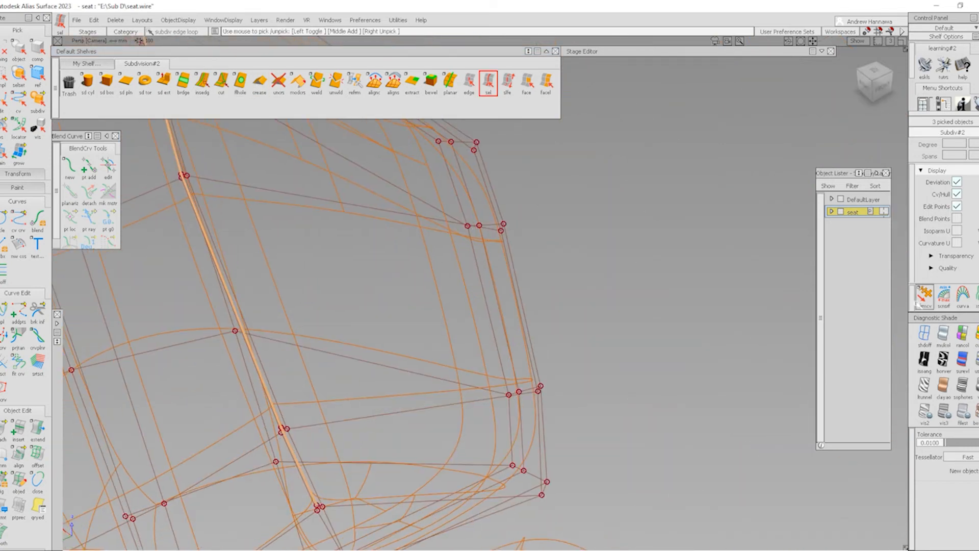
pyautogui.click(923, 297)
pyautogui.keyDown('alt'); pyautogui.keyDown('shift'); pyautogui.moveTo(290, 293); pyautogui.dragTo(376, 332, button='middle'); pyautogui.keyUp('shift'); pyautogui.keyUp('alt')
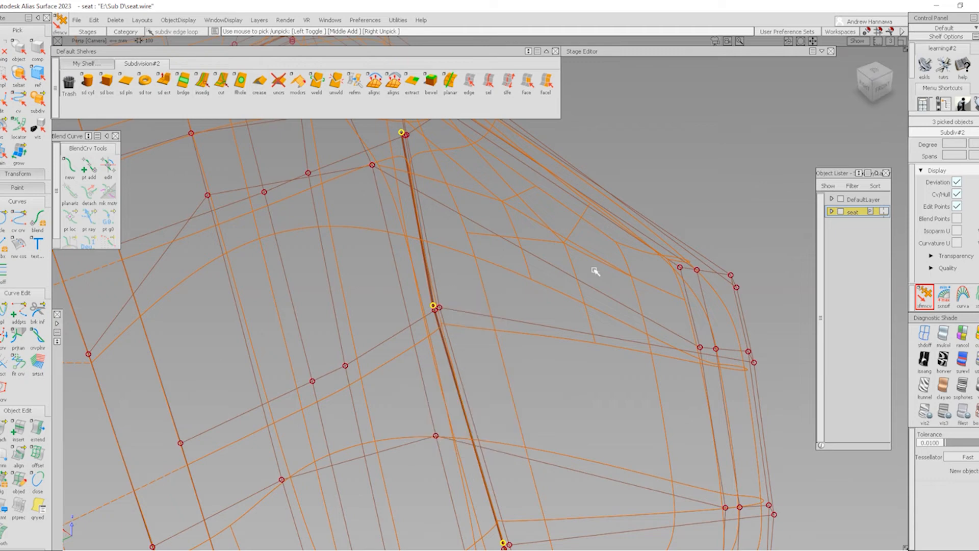
pyautogui.moveTo(670, 181); pyautogui.dragTo(644, 167)
pyautogui.keyDown('ctrl'); pyautogui.keyDown('shift'); pyautogui.moveTo(453, 386); pyautogui.dragTo(467, 326); pyautogui.keyUp('shift'); pyautogui.keyUp('ctrl')
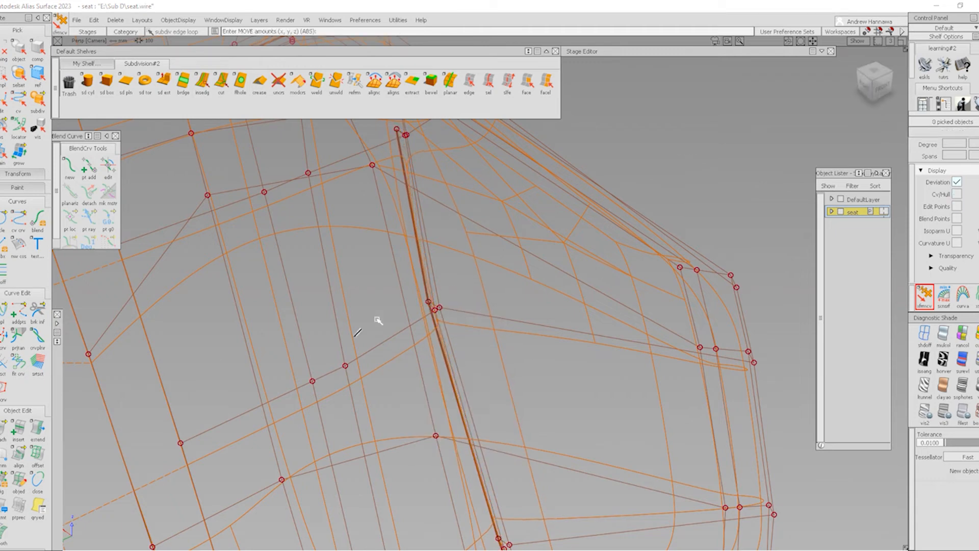
# - Examine the recessed seam and its fade-out at the bolster's upper end in shaded view, without and with the CV cage
pyautogui.hotkey('ctrl', '5')
pyautogui.keyDown('alt'); pyautogui.keyDown('shift'); pyautogui.moveTo(470, 265); pyautogui.dragTo(394, 291); pyautogui.keyUp('shift'); pyautogui.keyUp('alt')
pyautogui.keyDown('alt'); pyautogui.keyDown('shift'); pyautogui.moveTo(487, 298); pyautogui.dragTo(453, 298, button='right'); pyautogui.keyUp('shift'); pyautogui.keyUp('alt')
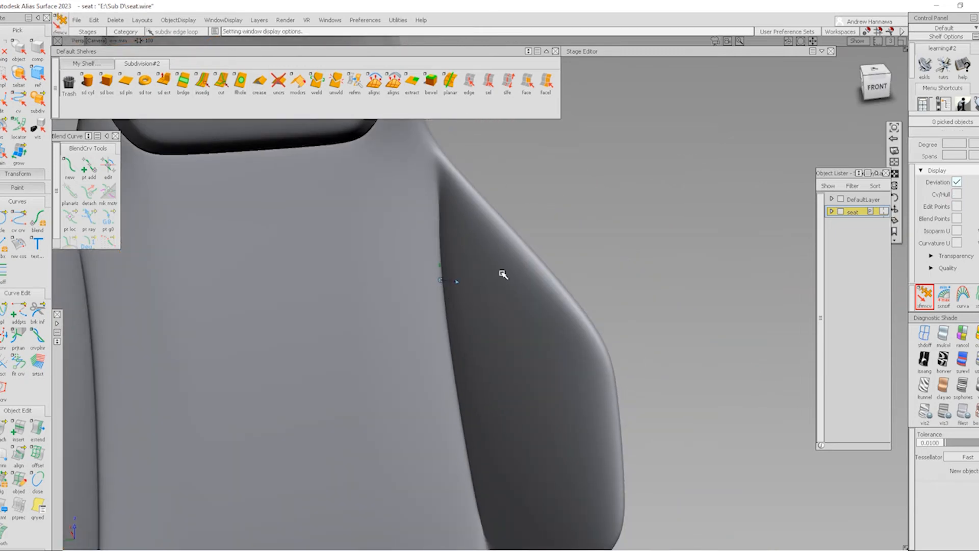
pyautogui.keyDown('alt'); pyautogui.keyDown('shift'); pyautogui.moveTo(501, 273); pyautogui.dragTo(383, 306, button='right'); pyautogui.keyUp('shift'); pyautogui.keyUp('alt')
pyautogui.keyDown('alt'); pyautogui.keyDown('shift'); pyautogui.moveTo(383, 306); pyautogui.dragTo(317, 310); pyautogui.keyUp('shift'); pyautogui.keyUp('alt')
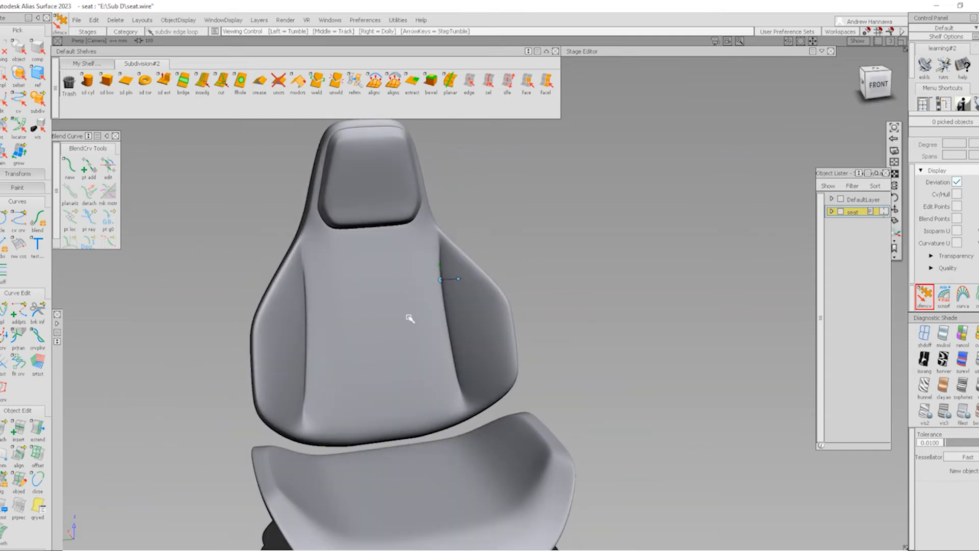
pyautogui.keyDown('alt'); pyautogui.keyDown('shift'); pyautogui.moveTo(424, 313); pyautogui.dragTo(423, 344); pyautogui.keyUp('shift'); pyautogui.keyUp('alt')
pyautogui.hotkey('alt', 'm')
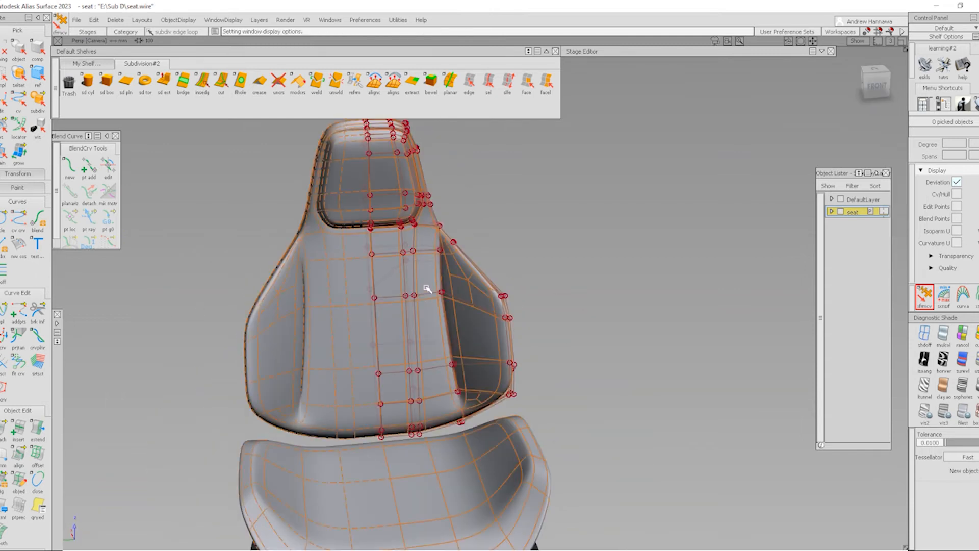
pyautogui.keyDown('alt'); pyautogui.keyDown('shift'); pyautogui.moveTo(443, 305); pyautogui.dragTo(467, 295, button='right'); pyautogui.keyUp('shift'); pyautogui.keyUp('alt')
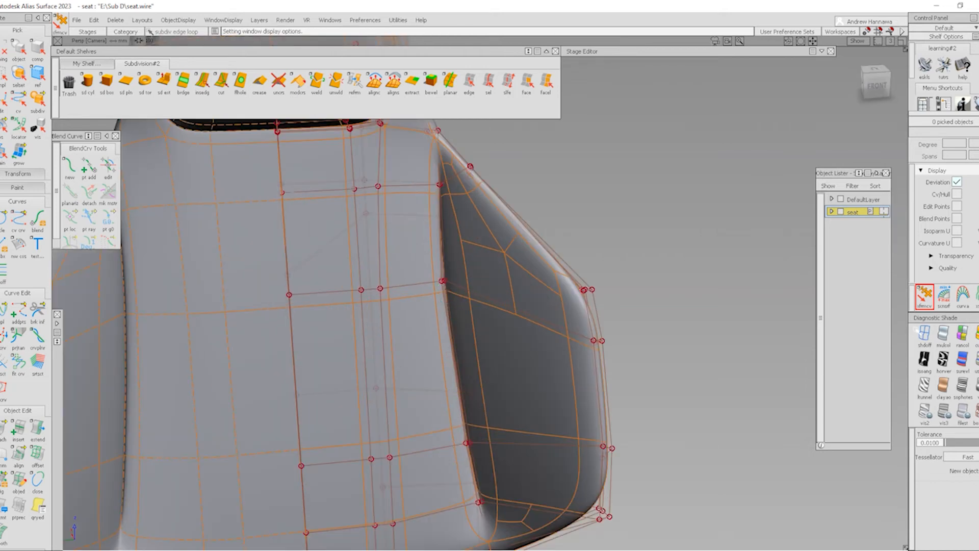
# - Switch the seat from smooth shading to the faceted box mode display
pyautogui.click(921, 332)
pyautogui.keyDown('alt'); pyautogui.keyDown('shift'); pyautogui.moveTo(406, 298); pyautogui.dragTo(405, 311); pyautogui.keyUp('shift'); pyautogui.keyUp('alt')
pyautogui.moveTo(405, 299)
pyautogui.keyDown('ctrl'); pyautogui.keyDown('shift'); pyautogui.mouseDown()
pyautogui.moveTo(444, 292)
pyautogui.moveTo(429, 269)
pyautogui.mouseUp(); pyautogui.keyUp('shift'); pyautogui.keyUp('ctrl')
pyautogui.keyDown('ctrl'); pyautogui.keyDown('shift'); pyautogui.moveTo(464, 341); pyautogui.dragTo(470, 286, button='middle'); pyautogui.keyUp('shift'); pyautogui.keyUp('ctrl')
pyautogui.keyDown('ctrl'); pyautogui.keyDown('shift'); pyautogui.moveTo(470, 286); pyautogui.dragTo(392, 226); pyautogui.keyUp('shift'); pyautogui.keyUp('ctrl')
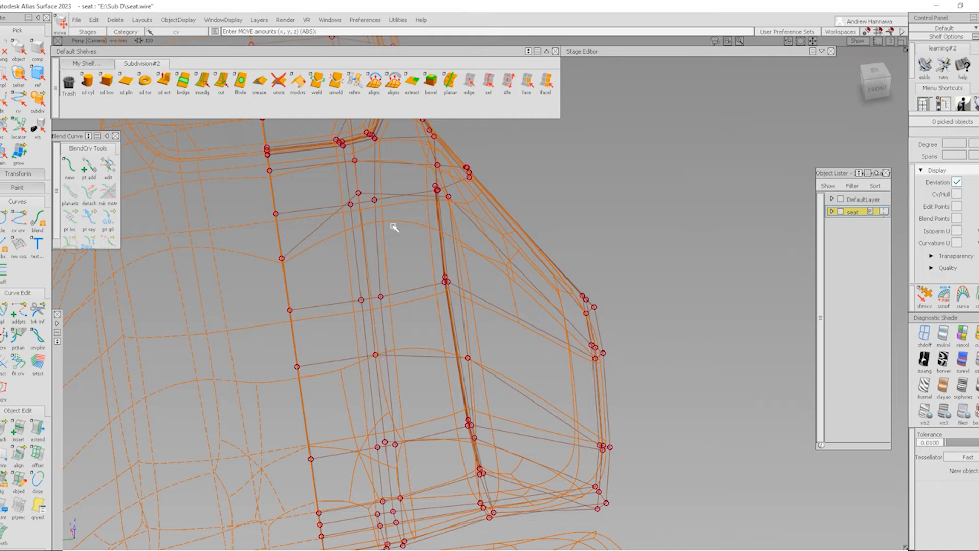
pyautogui.click(974, 414)
# - Pick the eight CVs of the centre panel column nearest the bolster and slide them along the hull towards the bolster with Transform CV
pyautogui.keyDown('alt'); pyautogui.keyDown('shift'); pyautogui.moveTo(396, 435); pyautogui.dragTo(415, 408); pyautogui.keyUp('shift'); pyautogui.keyUp('alt')
pyautogui.keyDown('alt'); pyautogui.keyDown('shift'); pyautogui.moveTo(416, 407); pyautogui.dragTo(437, 284, button='middle'); pyautogui.keyUp('shift'); pyautogui.keyUp('alt')
pyautogui.moveTo(448, 408)
pyautogui.keyDown('alt'); pyautogui.keyDown('shift'); pyautogui.mouseDown()
pyautogui.moveTo(450, 422)
pyautogui.moveTo(434, 433)
pyautogui.moveTo(406, 432)
pyautogui.moveTo(422, 459)
pyautogui.mouseUp(); pyautogui.keyUp('shift'); pyautogui.keyUp('alt')
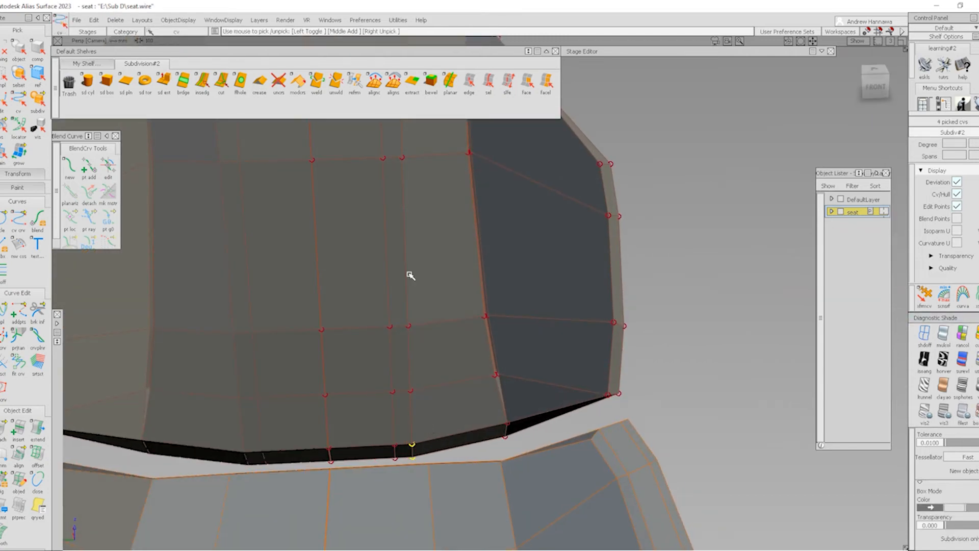
pyautogui.keyDown('alt'); pyautogui.keyDown('shift'); pyautogui.moveTo(401, 238); pyautogui.dragTo(424, 290, button='middle'); pyautogui.keyUp('shift'); pyautogui.keyUp('alt')
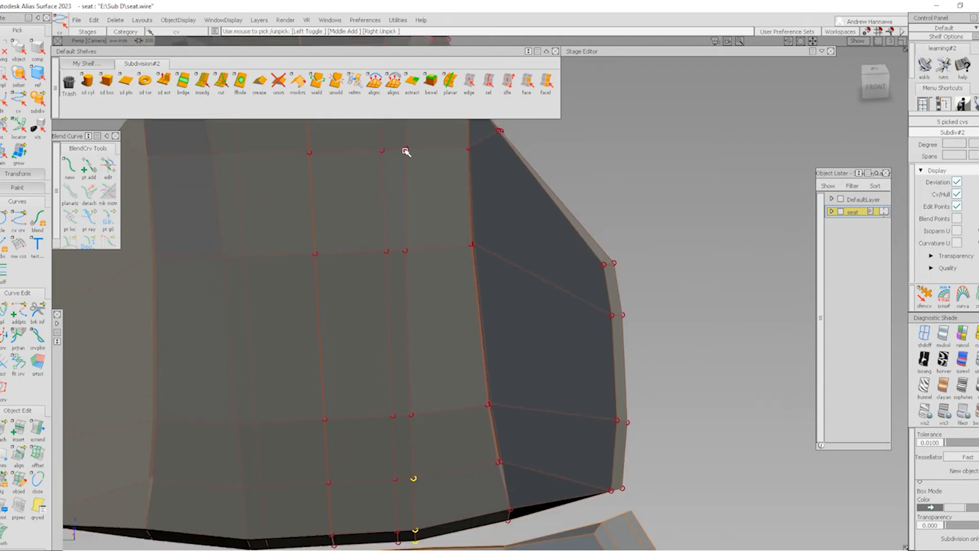
pyautogui.keyDown('alt'); pyautogui.keyDown('shift'); pyautogui.moveTo(466, 190); pyautogui.dragTo(394, 304, button='middle'); pyautogui.keyUp('shift'); pyautogui.keyUp('alt')
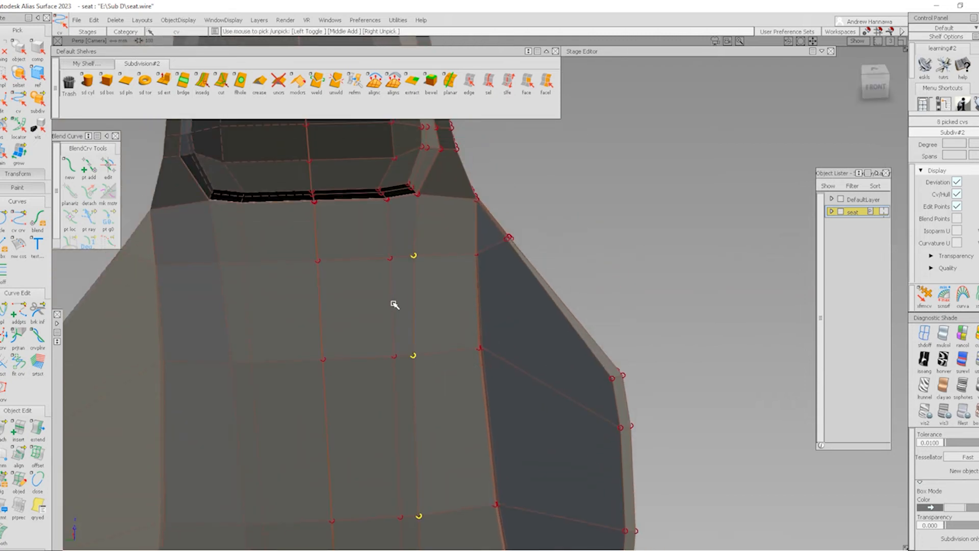
pyautogui.click(924, 296)
pyautogui.keyDown('ctrl'); pyautogui.keyDown('shift'); pyautogui.moveTo(356, 349); pyautogui.dragTo(445, 349, button='middle'); pyautogui.keyUp('shift'); pyautogui.keyUp('ctrl')
pyautogui.moveTo(425, 352); pyautogui.dragTo(531, 354)
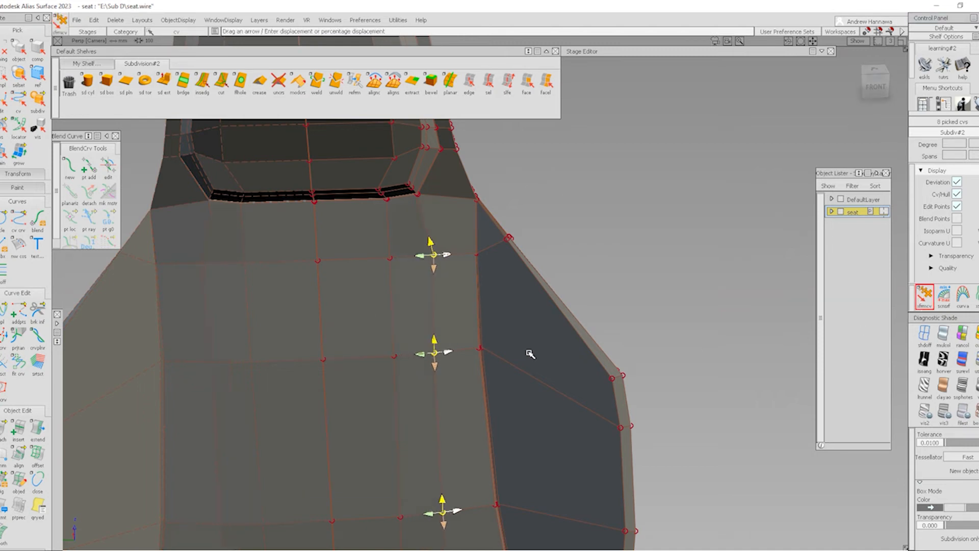
# - Examine the backrest's centre panel and bolsters from several angles in box mode and in smooth shading
pyautogui.moveTo(449, 357)
pyautogui.keyDown('alt'); pyautogui.keyDown('shift'); pyautogui.mouseDown()
pyautogui.moveTo(439, 387)
pyautogui.moveTo(476, 433)
pyautogui.moveTo(480, 280)
pyautogui.mouseUp(); pyautogui.keyUp('shift'); pyautogui.keyUp('alt')
pyautogui.moveTo(490, 352)
pyautogui.keyDown('alt'); pyautogui.keyDown('shift'); pyautogui.mouseDown()
pyautogui.moveTo(459, 354)
pyautogui.moveTo(530, 375)
pyautogui.mouseUp(); pyautogui.keyUp('shift'); pyautogui.keyUp('alt')
pyautogui.keyDown('alt'); pyautogui.keyDown('shift'); pyautogui.moveTo(530, 376); pyautogui.dragTo(521, 277, button='middle'); pyautogui.keyUp('shift'); pyautogui.keyUp('alt')
pyautogui.keyDown('alt'); pyautogui.keyDown('shift'); pyautogui.click(564, 350); pyautogui.keyUp('shift'); pyautogui.keyUp('alt')
pyautogui.moveTo(611, 338)
pyautogui.keyDown('alt'); pyautogui.keyDown('shift'); pyautogui.mouseDown()
pyautogui.moveTo(581, 369)
pyautogui.moveTo(582, 323)
pyautogui.moveTo(528, 280)
pyautogui.mouseUp(); pyautogui.keyUp('shift'); pyautogui.keyUp('alt')
pyautogui.keyDown('ctrl'); pyautogui.keyDown('shift'); pyautogui.moveTo(424, 359); pyautogui.dragTo(482, 311); pyautogui.keyUp('shift'); pyautogui.keyUp('ctrl')
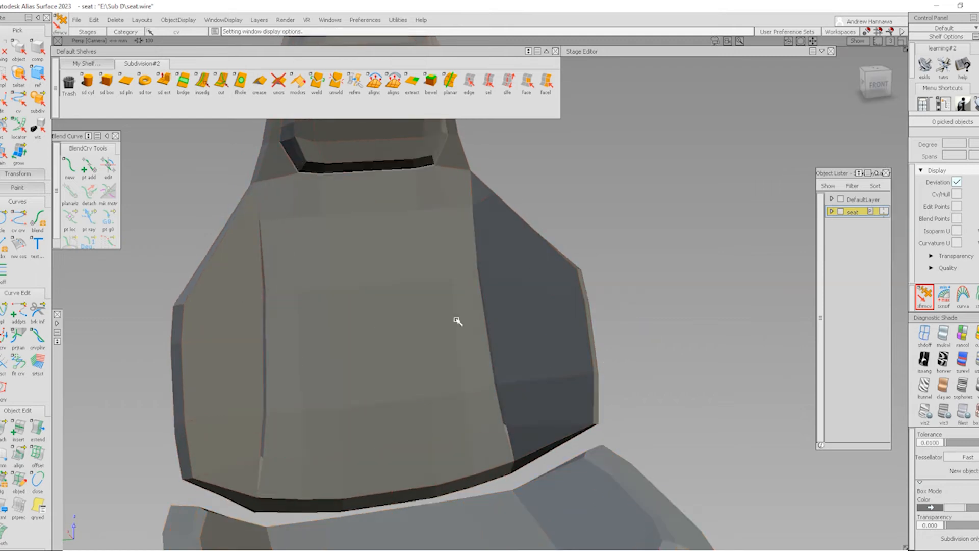
pyautogui.moveTo(554, 414)
pyautogui.keyDown('alt'); pyautogui.keyDown('shift'); pyautogui.mouseDown()
pyautogui.moveTo(433, 343)
pyautogui.moveTo(555, 352)
pyautogui.moveTo(619, 378)
pyautogui.moveTo(681, 373)
pyautogui.moveTo(544, 367)
pyautogui.mouseUp(); pyautogui.keyUp('shift'); pyautogui.keyUp('alt')
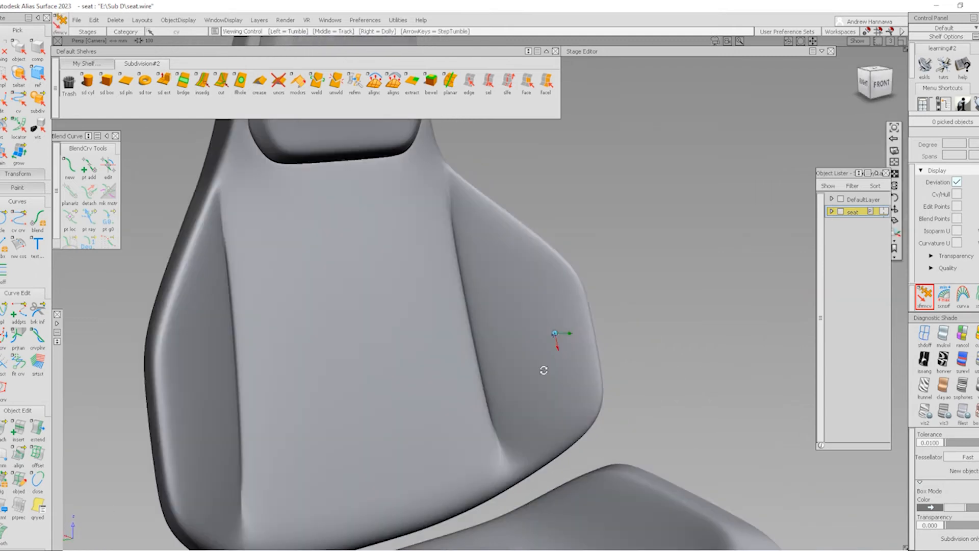
pyautogui.keyDown('ctrl'); pyautogui.keyDown('shift'); pyautogui.moveTo(513, 262); pyautogui.dragTo(612, 371); pyautogui.keyUp('shift'); pyautogui.keyUp('ctrl')
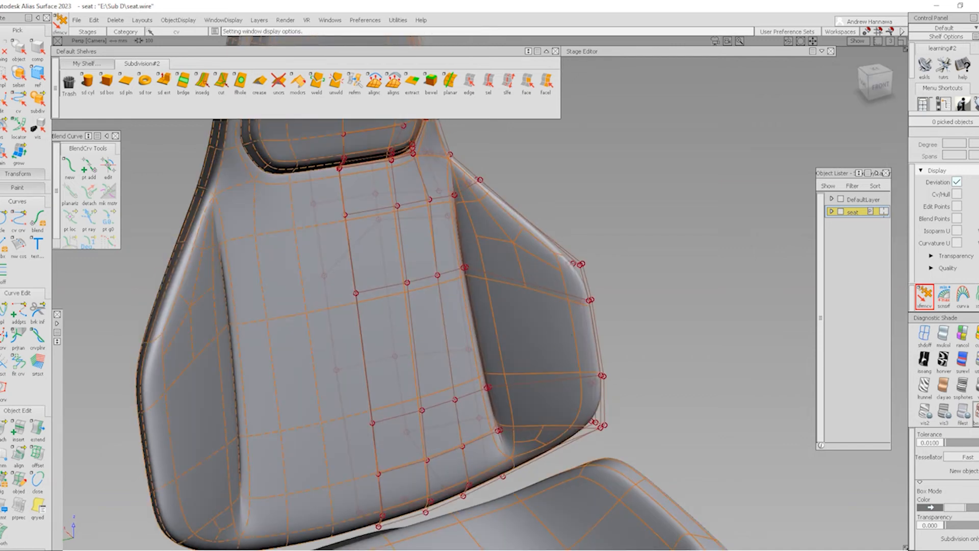
pyautogui.keyDown('alt'); pyautogui.keyDown('shift'); pyautogui.moveTo(542, 328); pyautogui.dragTo(526, 352); pyautogui.keyUp('shift'); pyautogui.keyUp('alt')
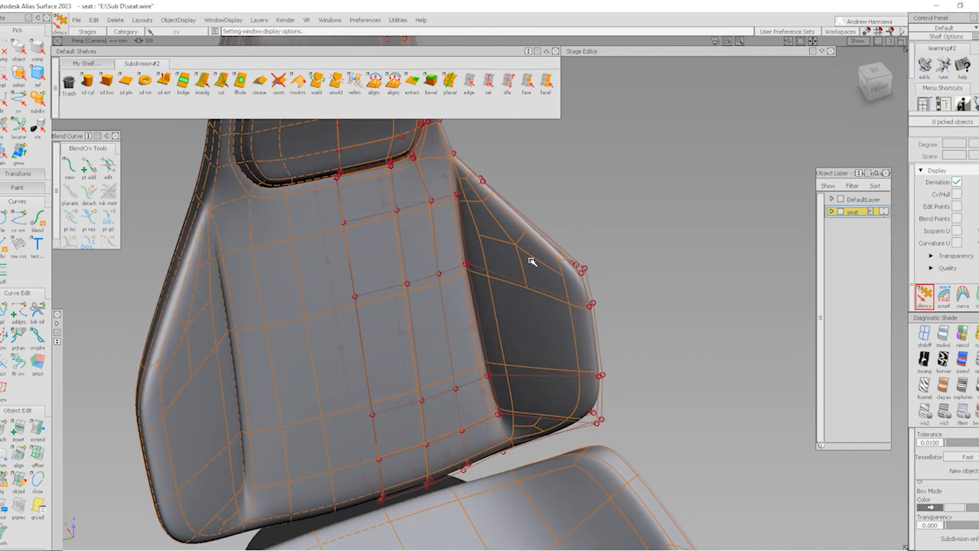
pyautogui.keyDown('ctrl'); pyautogui.keyDown('shift'); pyautogui.moveTo(623, 396); pyautogui.dragTo(585, 347); pyautogui.keyUp('shift'); pyautogui.keyUp('ctrl')
pyautogui.keyDown('alt'); pyautogui.keyDown('shift'); pyautogui.moveTo(556, 331); pyautogui.dragTo(564, 295); pyautogui.keyUp('shift'); pyautogui.keyUp('alt')
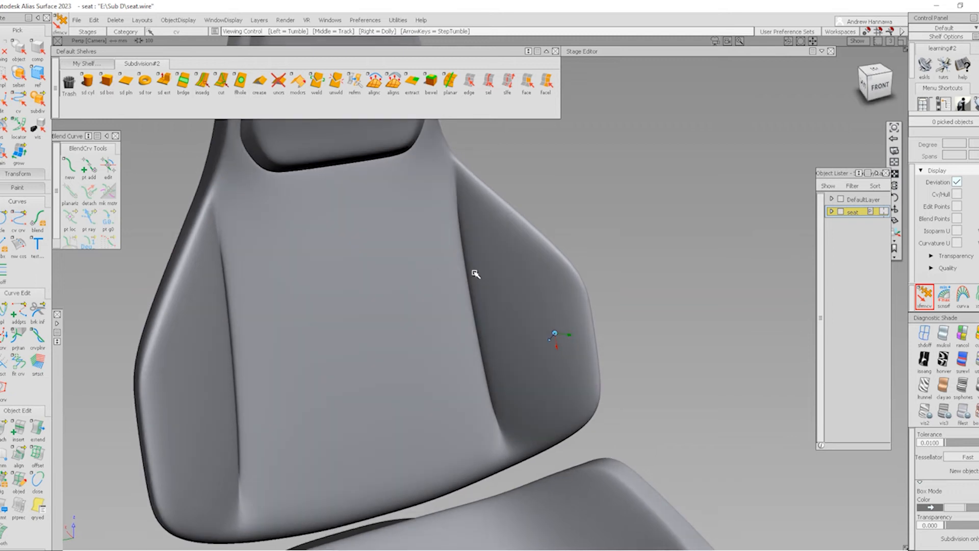
pyautogui.keyDown('alt'); pyautogui.keyDown('shift'); pyautogui.moveTo(474, 273); pyautogui.dragTo(423, 262); pyautogui.keyUp('shift'); pyautogui.keyUp('alt')
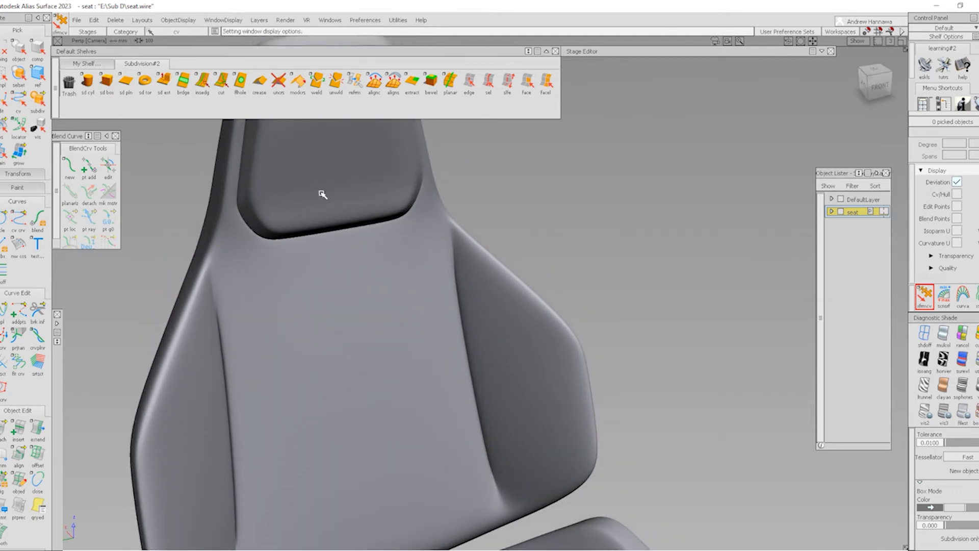
pyautogui.moveTo(479, 286)
pyautogui.keyDown('ctrl'); pyautogui.keyDown('shift'); pyautogui.mouseDown()
pyautogui.moveTo(557, 346)
pyautogui.moveTo(561, 382)
pyautogui.mouseUp(); pyautogui.keyUp('shift'); pyautogui.keyUp('ctrl')
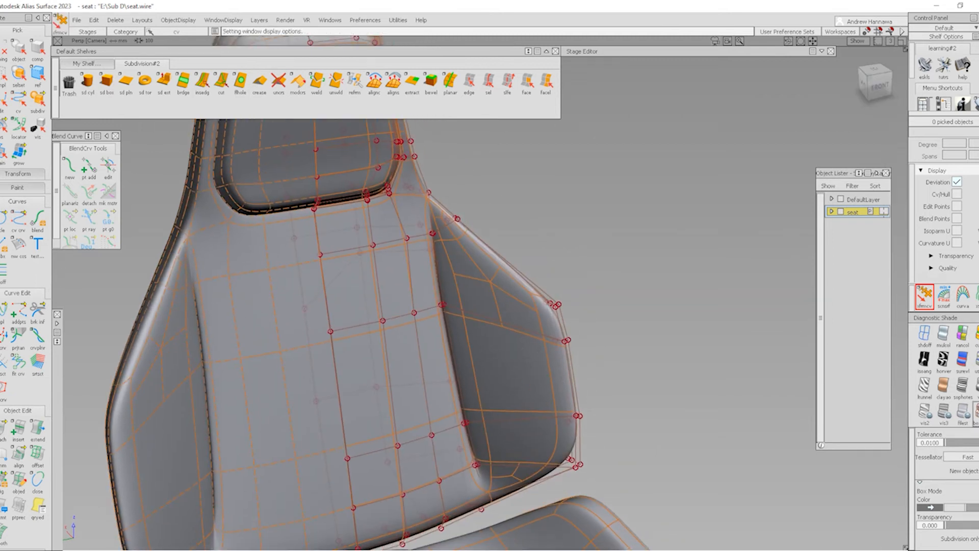
# - In box mode, cut an edge down the bolster face near its outer rim, from the short upper row edge across the three rows below
pyautogui.keyDown('alt'); pyautogui.keyDown('shift'); pyautogui.moveTo(619, 431); pyautogui.dragTo(628, 388, button='middle'); pyautogui.keyUp('shift'); pyautogui.keyUp('alt')
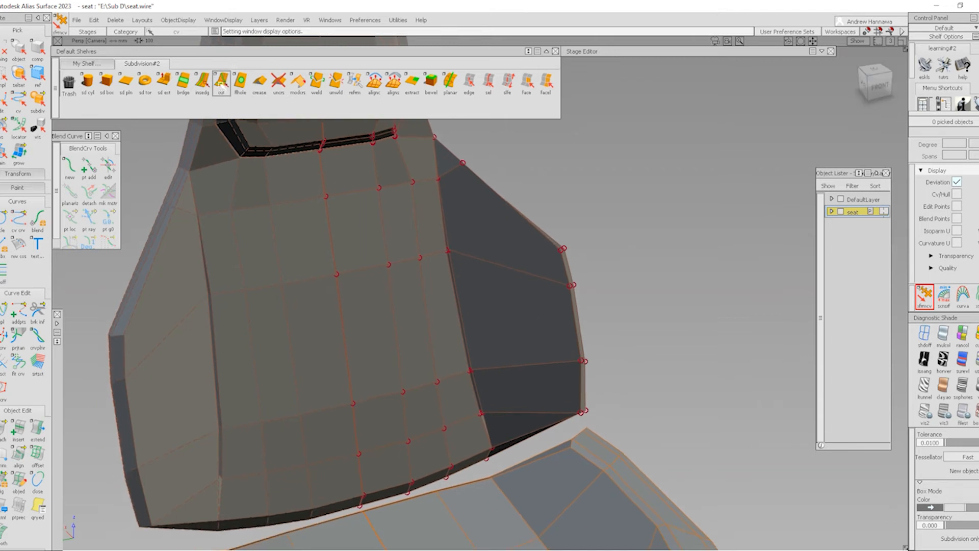
pyautogui.click(223, 82)
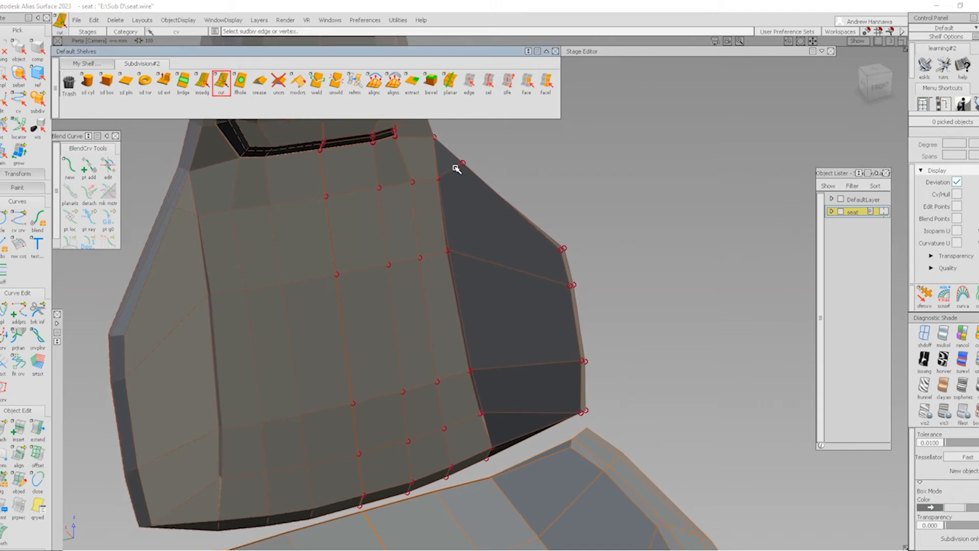
pyautogui.click(454, 169)
pyautogui.keyDown('ctrl'); pyautogui.keyDown('shift'); pyautogui.moveTo(457, 169); pyautogui.dragTo(481, 251); pyautogui.keyUp('shift'); pyautogui.keyUp('ctrl')
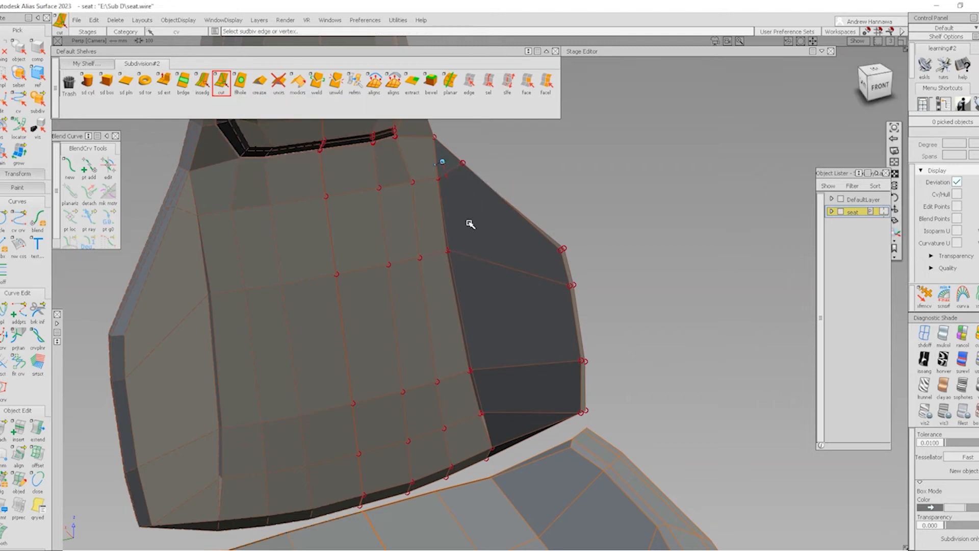
pyautogui.keyDown('alt'); pyautogui.keyDown('shift'); pyautogui.moveTo(470, 223); pyautogui.dragTo(459, 173, button='right'); pyautogui.keyUp('shift'); pyautogui.keyUp('alt')
pyautogui.click(460, 173)
pyautogui.keyDown('alt'); pyautogui.keyDown('shift'); pyautogui.moveTo(442, 172); pyautogui.dragTo(459, 173); pyautogui.keyUp('shift'); pyautogui.keyUp('alt')
pyautogui.keyDown('ctrl'); pyautogui.keyDown('shift'); pyautogui.moveTo(459, 173); pyautogui.dragTo(482, 256); pyautogui.keyUp('shift'); pyautogui.keyUp('ctrl')
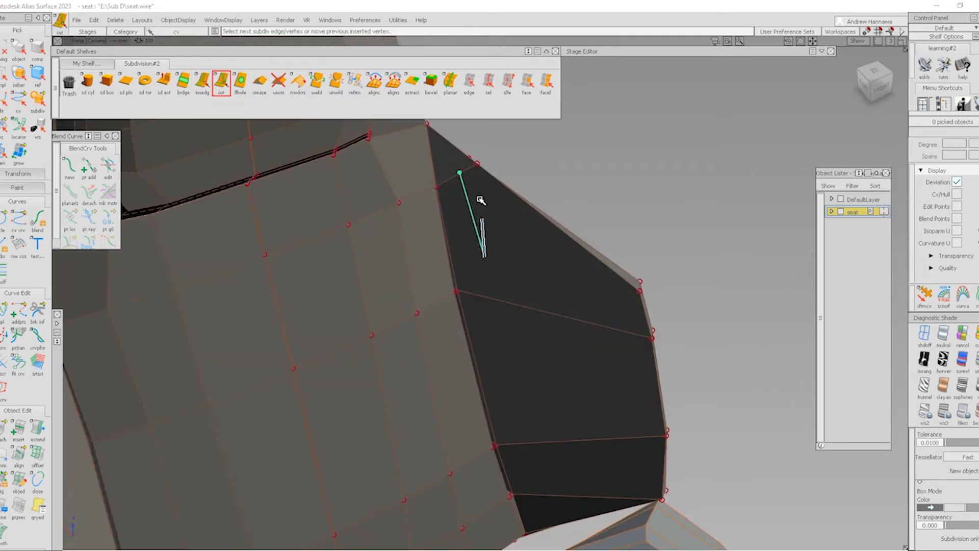
pyautogui.click(462, 174)
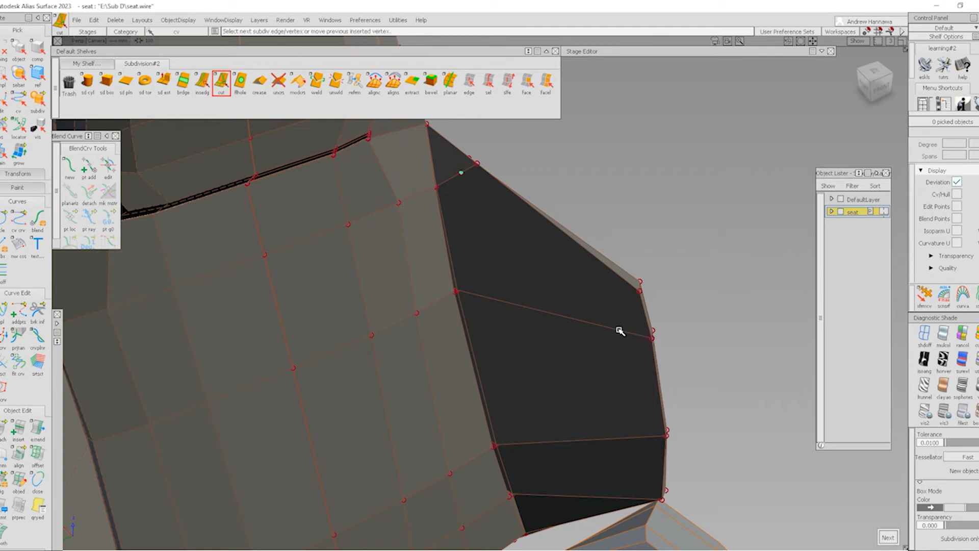
pyautogui.click(637, 334)
pyautogui.moveTo(636, 346); pyautogui.dragTo(621, 343)
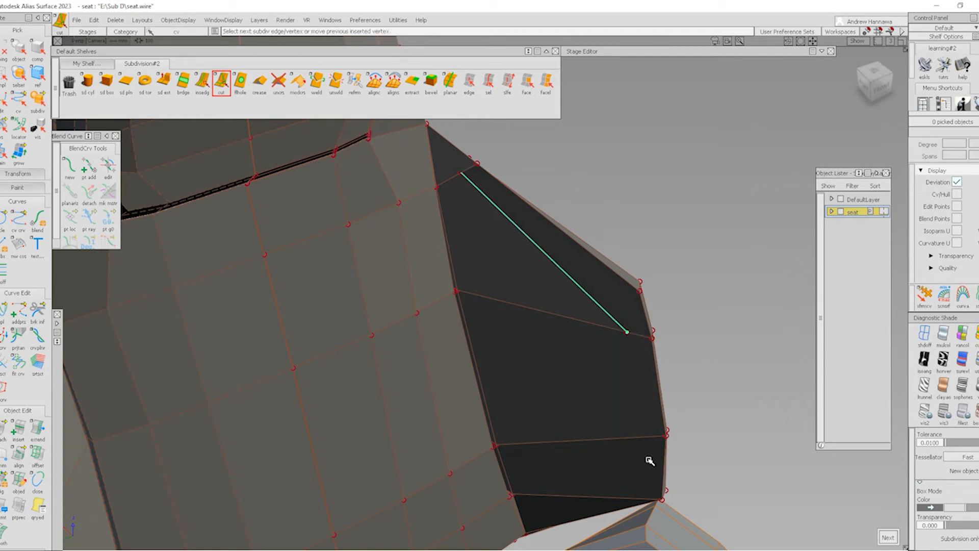
pyautogui.click(648, 437)
pyautogui.click(632, 497)
pyautogui.keyDown('alt'); pyautogui.keyDown('shift'); pyautogui.moveTo(633, 498); pyautogui.dragTo(518, 385); pyautogui.keyUp('shift'); pyautogui.keyUp('alt')
pyautogui.hotkey('shift', 'alt')
pyautogui.click(887, 537)
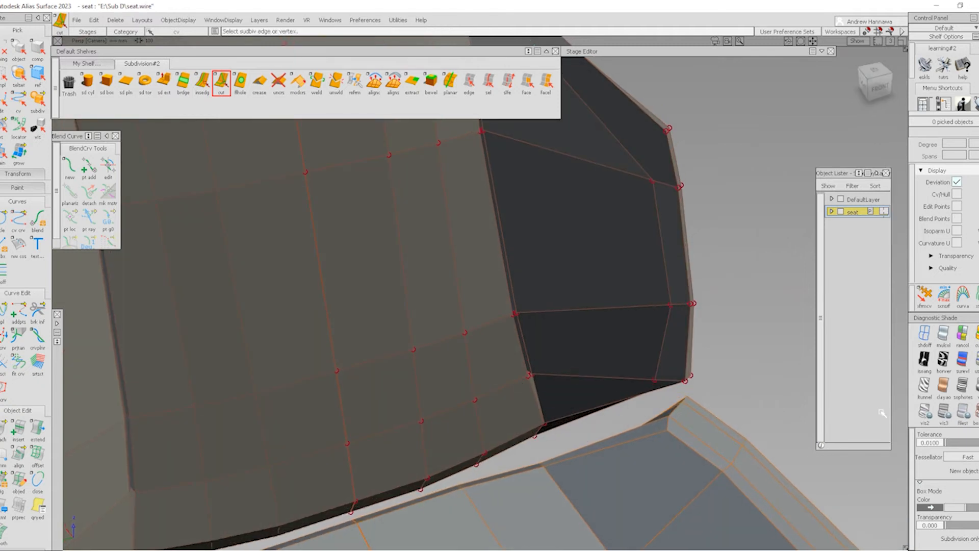
# - Cut a short edge from the bolster's outer corner CV to the diagonal part of the new rim edge
pyautogui.keyDown('alt'); pyautogui.keyDown('shift'); pyautogui.moveTo(533, 377); pyautogui.dragTo(863, 153, button='middle'); pyautogui.keyUp('shift'); pyautogui.keyUp('alt')
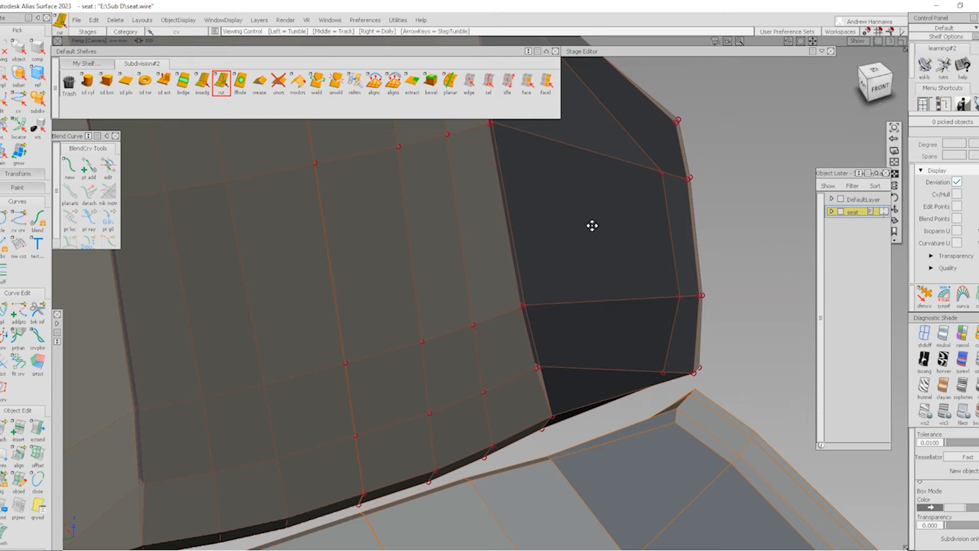
pyautogui.keyDown('alt'); pyautogui.keyDown('shift'); pyautogui.moveTo(590, 225); pyautogui.dragTo(637, 232, button='right'); pyautogui.keyUp('shift'); pyautogui.keyUp('alt')
pyautogui.click(661, 188)
pyautogui.click(633, 210)
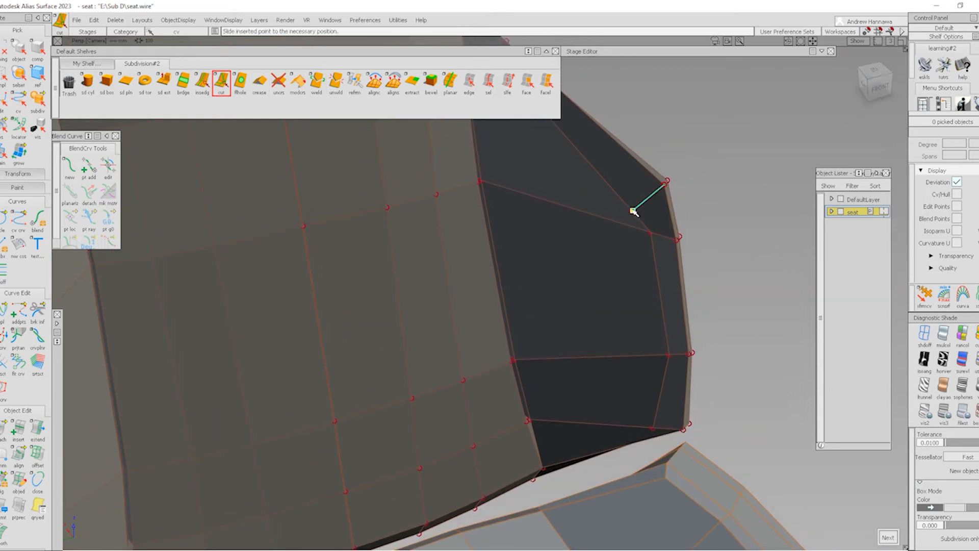
pyautogui.press('space')
# - Slide the new junction CV and the rim-edge CV on the row below outward along the hull with Transform CV
pyautogui.click(925, 297)
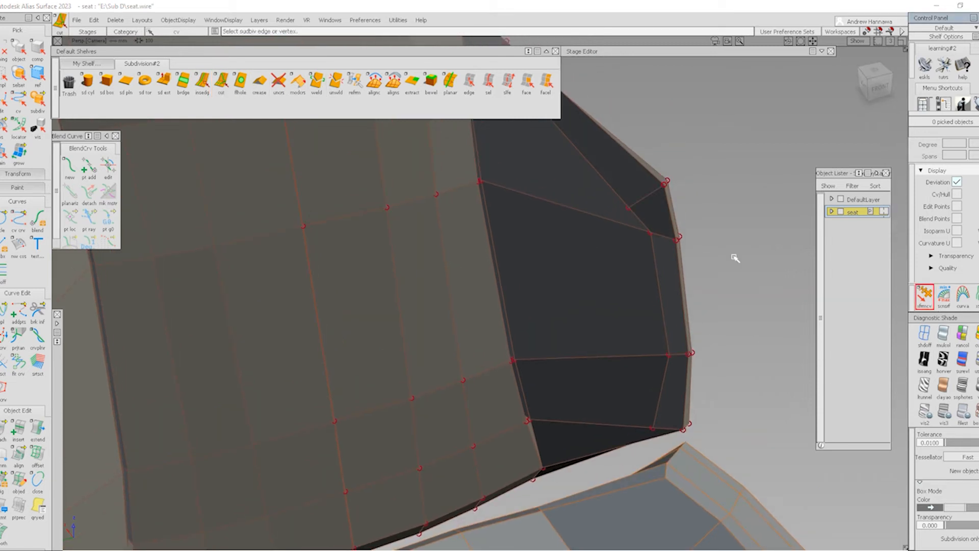
pyautogui.click(628, 208)
pyautogui.moveTo(634, 206); pyautogui.dragTo(732, 165)
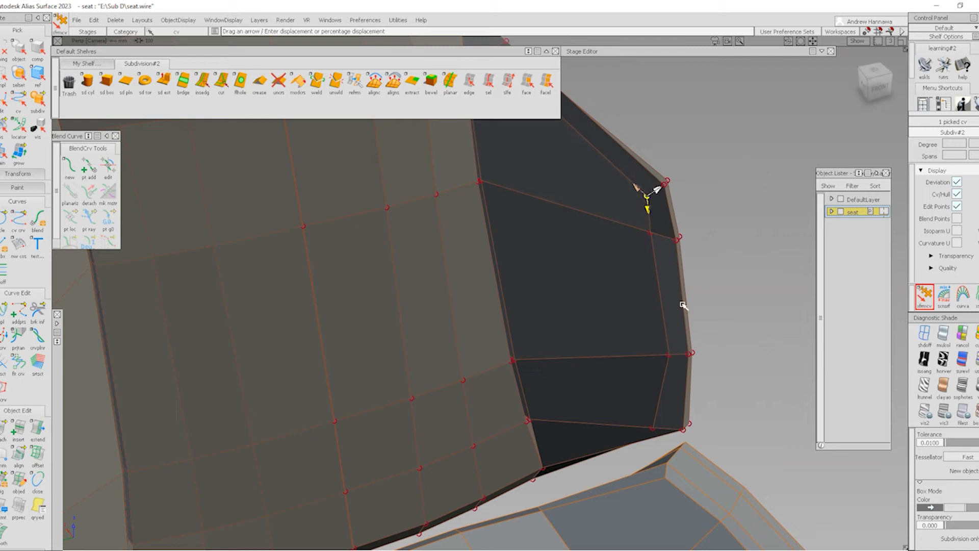
pyautogui.moveTo(659, 236); pyautogui.dragTo(664, 237)
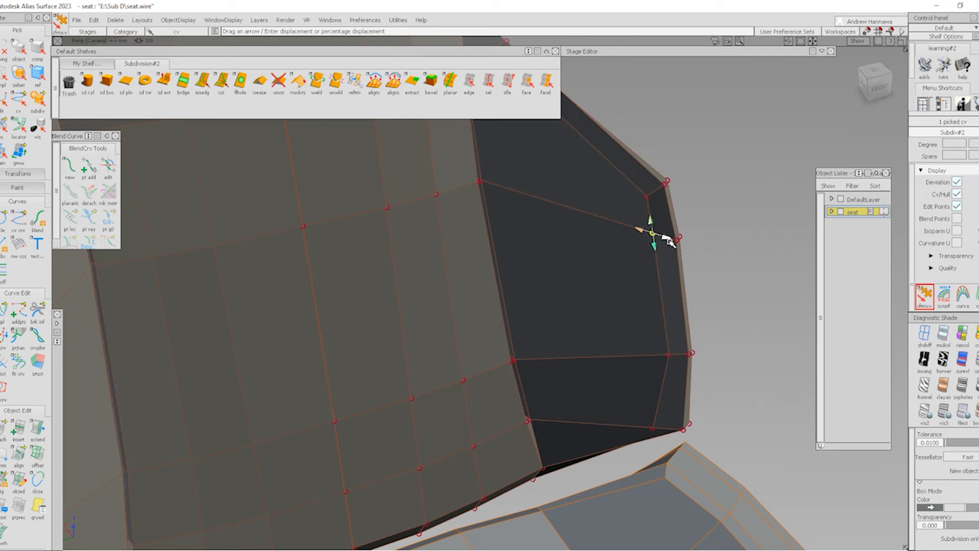
pyautogui.keyDown('ctrl'); pyautogui.keyDown('shift'); pyautogui.moveTo(568, 377); pyautogui.dragTo(569, 255); pyautogui.keyUp('shift'); pyautogui.keyUp('ctrl')
pyautogui.keyDown('alt'); pyautogui.keyDown('shift'); pyautogui.moveTo(570, 336); pyautogui.dragTo(576, 347); pyautogui.keyUp('shift'); pyautogui.keyUp('alt')
pyautogui.keyDown('alt'); pyautogui.keyDown('shift'); pyautogui.moveTo(575, 416); pyautogui.dragTo(590, 367, button='middle'); pyautogui.keyUp('shift'); pyautogui.keyUp('alt')
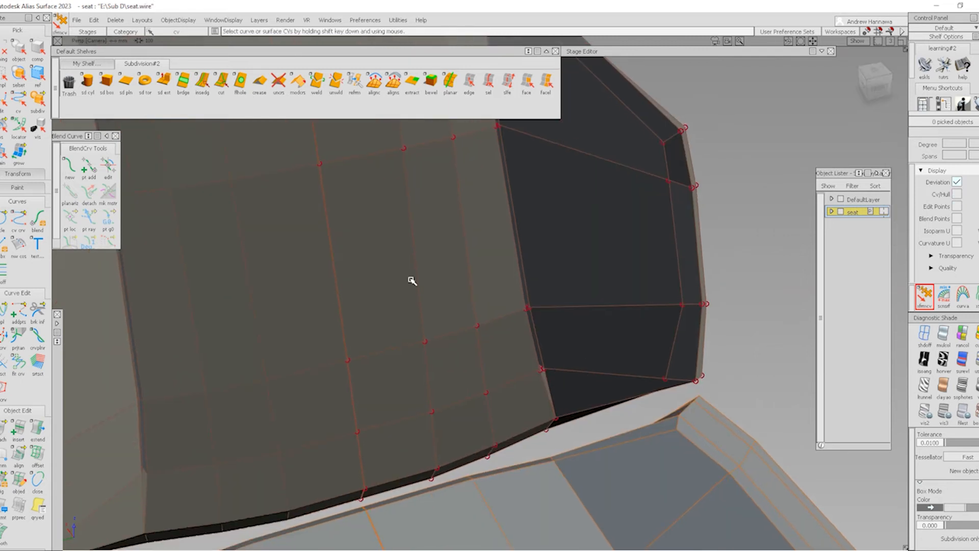
# - Cut an edge along the bottom of the bolster face, from the outer rim edge's lowest CV to the face's lower inner corner
pyautogui.click(221, 82)
pyautogui.click(665, 378)
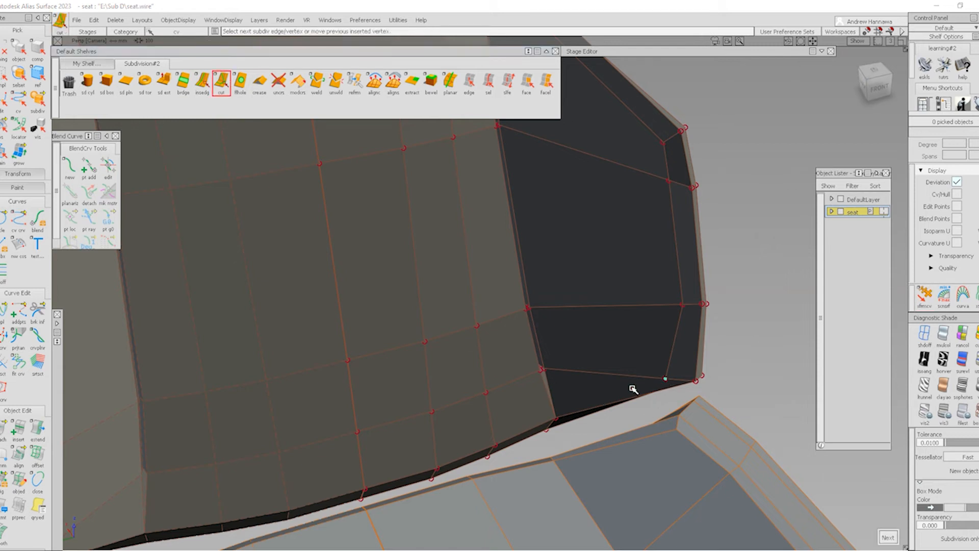
pyautogui.keyDown('alt'); pyautogui.keyDown('shift'); pyautogui.moveTo(559, 407); pyautogui.dragTo(555, 419, button='right'); pyautogui.keyUp('shift'); pyautogui.keyUp('alt')
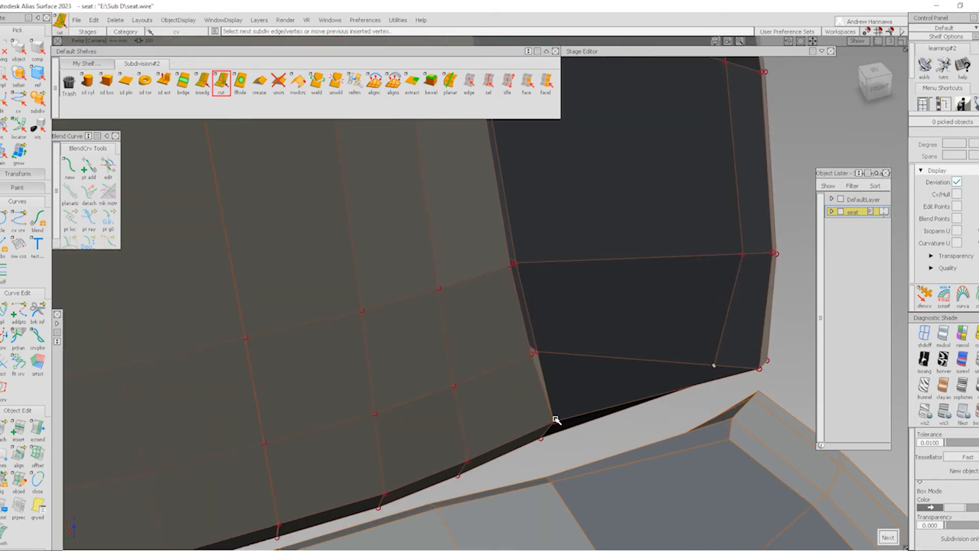
pyautogui.click(555, 420)
pyautogui.press('space')
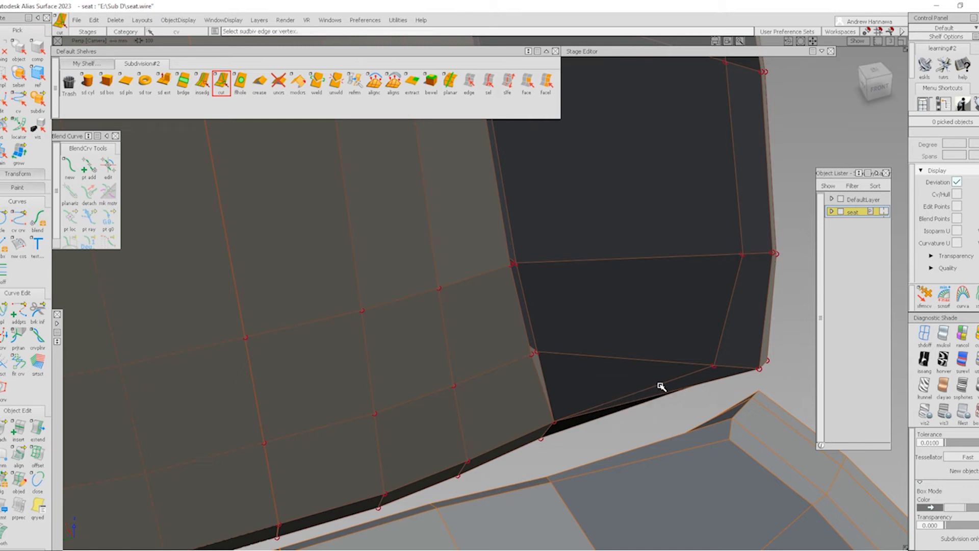
# - Cut an edge up the bolster face close to the centre-panel seam, from the new bottom edge across the rows to the upper row CV
pyautogui.click(607, 400)
pyautogui.click(585, 404)
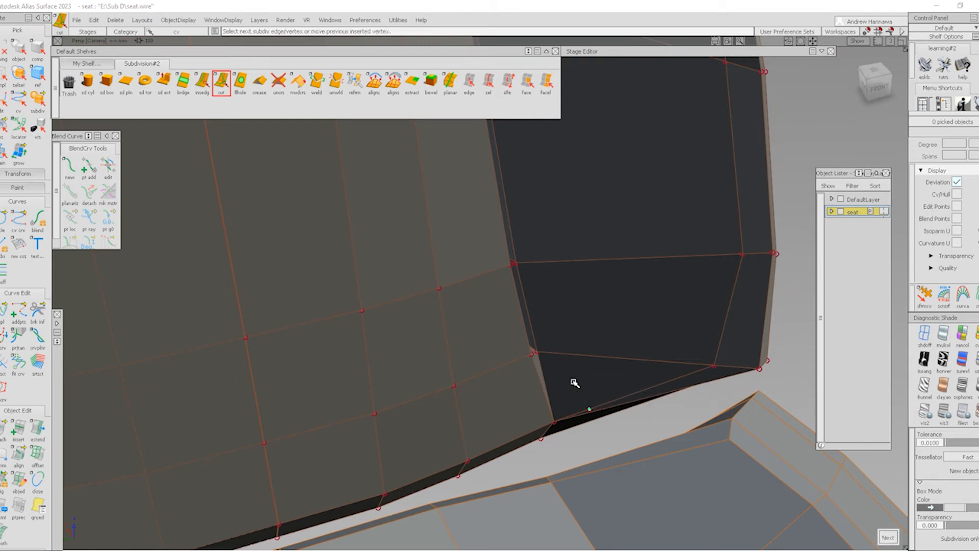
pyautogui.click(556, 354)
pyautogui.click(535, 263)
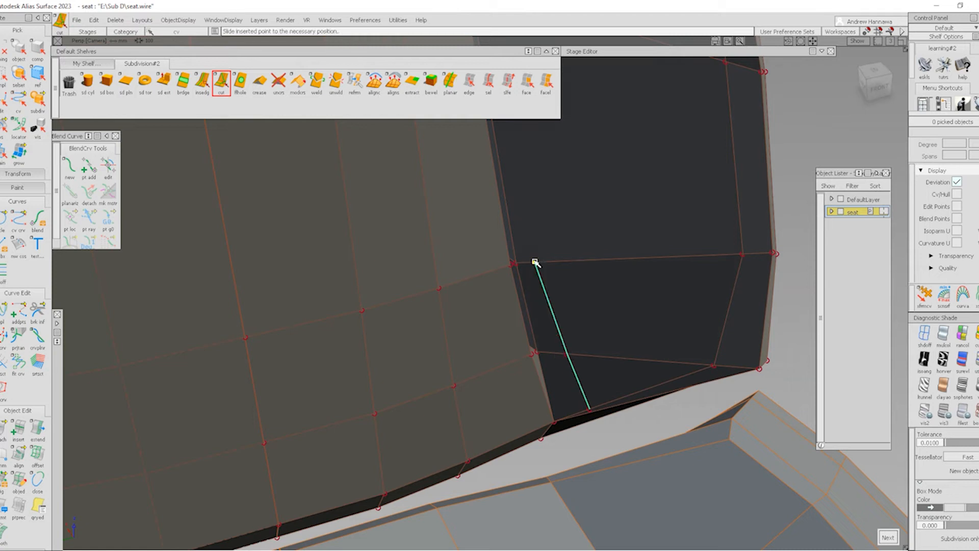
pyautogui.keyDown('alt'); pyautogui.keyDown('shift'); pyautogui.moveTo(563, 181); pyautogui.dragTo(554, 275, button='middle'); pyautogui.keyUp('shift'); pyautogui.keyUp('alt')
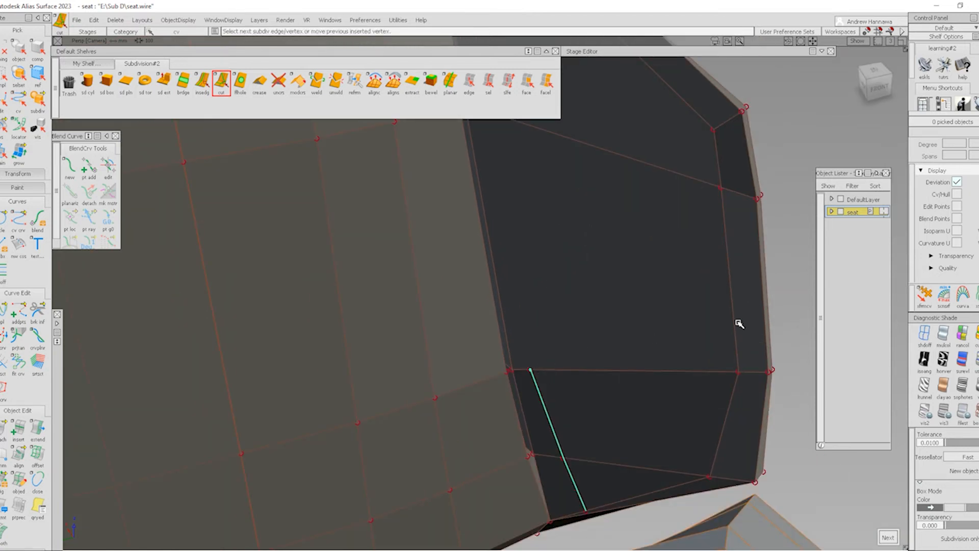
pyautogui.hotkey('ctrl', 'z')
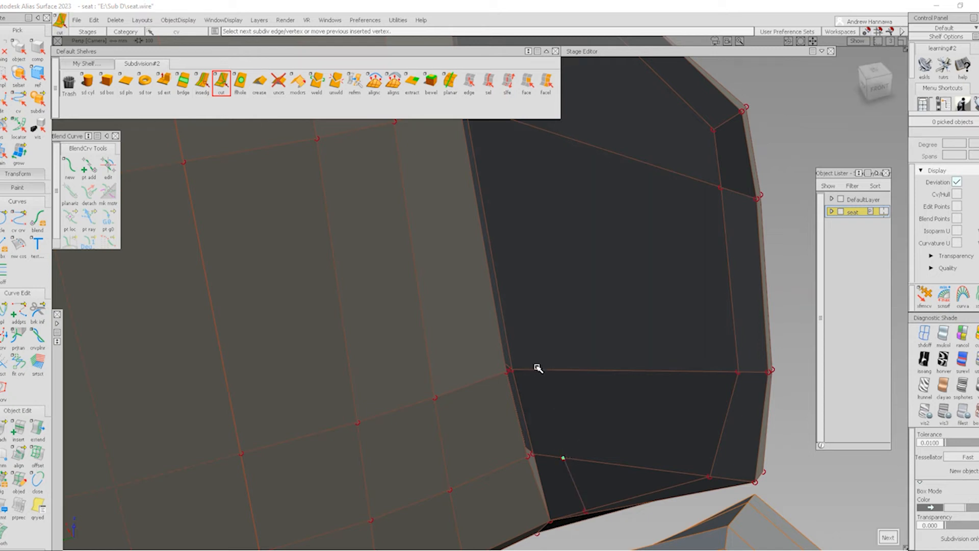
pyautogui.click(542, 371)
pyautogui.keyDown('alt'); pyautogui.keyDown('shift'); pyautogui.moveTo(535, 357); pyautogui.dragTo(536, 322, button='middle'); pyautogui.keyUp('shift'); pyautogui.keyUp('alt')
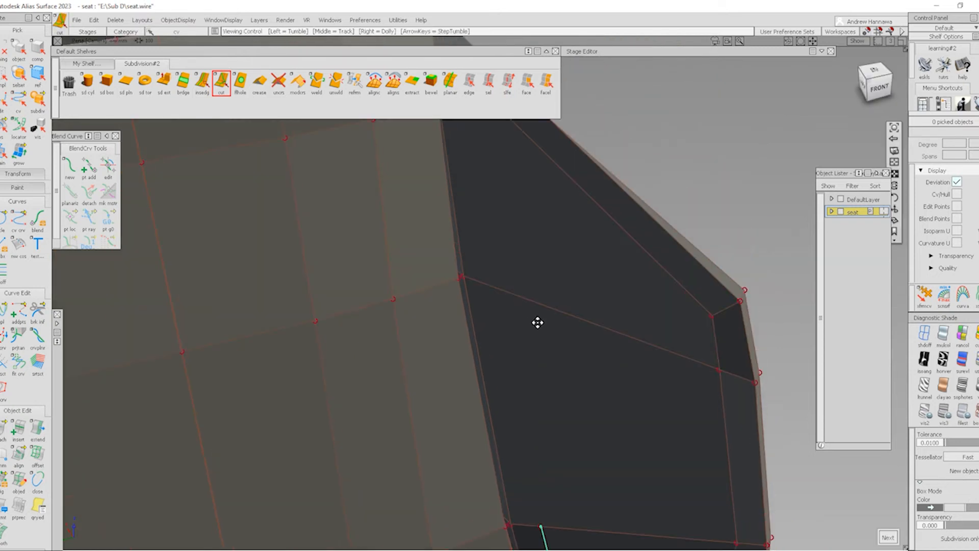
pyautogui.click(494, 288)
pyautogui.keyDown('alt'); pyautogui.keyDown('shift'); pyautogui.moveTo(507, 277); pyautogui.dragTo(488, 257, button='middle'); pyautogui.keyUp('shift'); pyautogui.keyUp('alt')
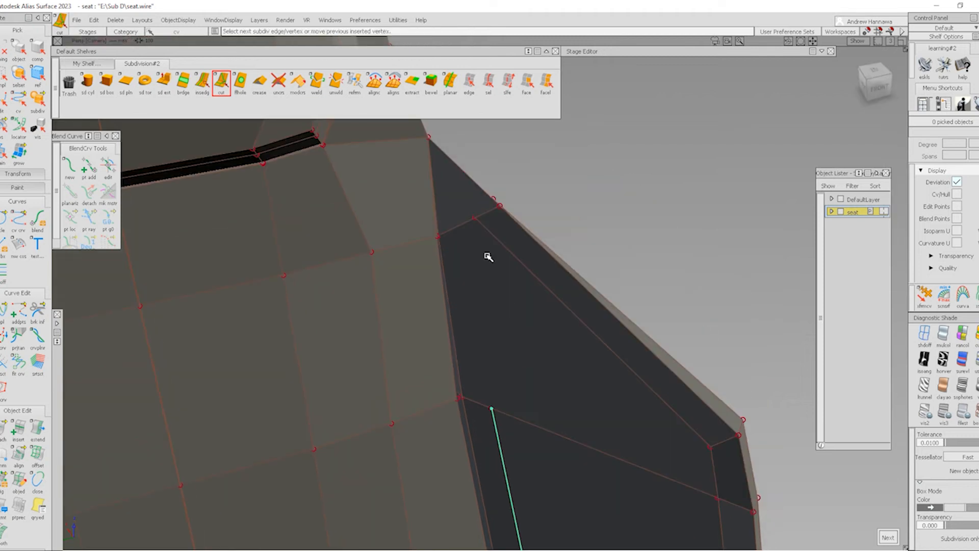
pyautogui.press('Return')
# - Slide the CV at the lower end of the new inner edge upward along the hull with Transform CV
pyautogui.click(924, 295)
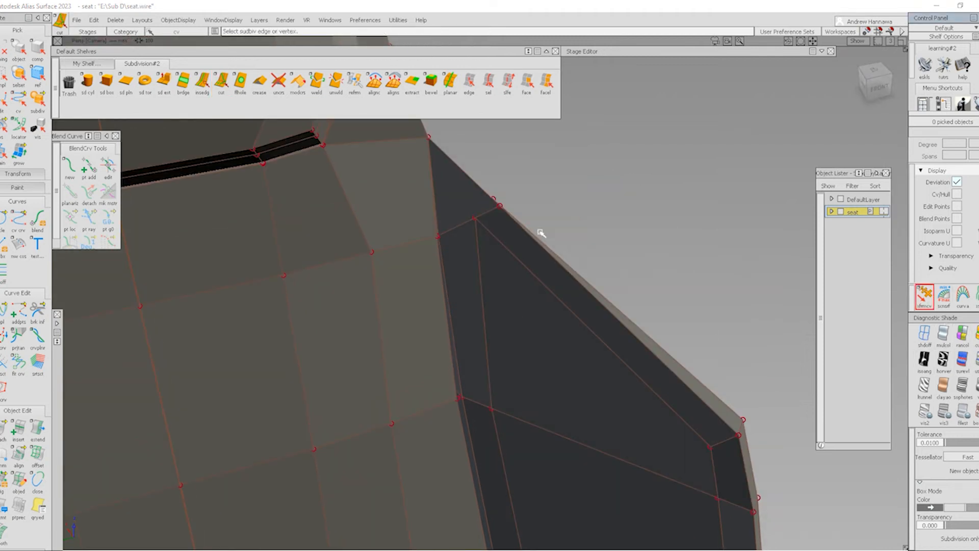
pyautogui.keyDown('alt'); pyautogui.keyDown('shift'); pyautogui.moveTo(504, 231); pyautogui.dragTo(469, 244, button='right'); pyautogui.keyUp('shift'); pyautogui.keyUp('alt')
pyautogui.keyDown('alt'); pyautogui.keyDown('shift'); pyautogui.moveTo(539, 436); pyautogui.dragTo(567, 243, button='middle'); pyautogui.keyUp('shift'); pyautogui.keyUp('alt')
pyautogui.keyDown('alt'); pyautogui.keyDown('shift'); pyautogui.moveTo(663, 318); pyautogui.dragTo(627, 326, button='right'); pyautogui.keyUp('shift'); pyautogui.keyUp('alt')
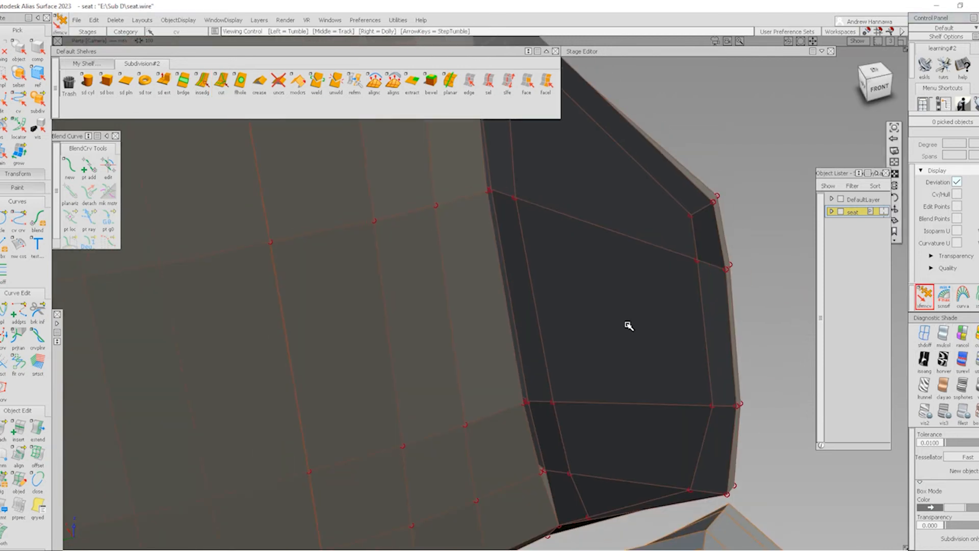
pyautogui.keyDown('alt'); pyautogui.keyDown('shift'); pyautogui.moveTo(601, 465); pyautogui.dragTo(592, 343, button='middle'); pyautogui.keyUp('shift'); pyautogui.keyUp('alt')
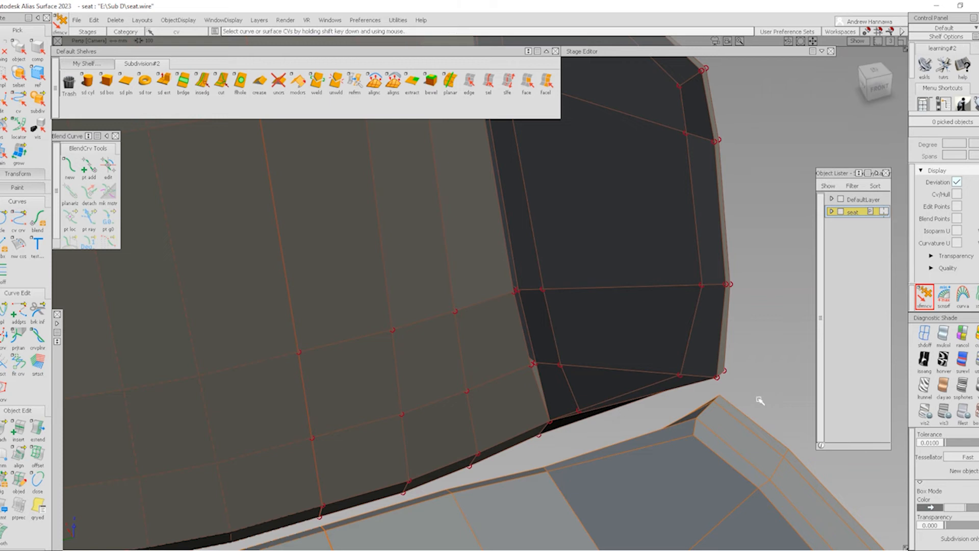
pyautogui.click(581, 409)
pyautogui.moveTo(575, 398); pyautogui.dragTo(509, 342)
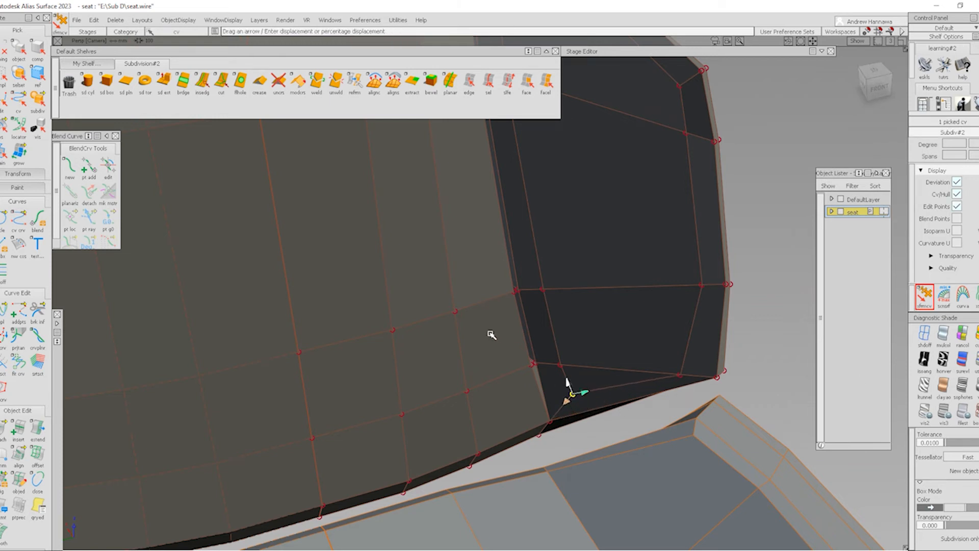
pyautogui.keyDown('ctrl'); pyautogui.keyDown('shift'); pyautogui.moveTo(668, 458); pyautogui.dragTo(669, 330); pyautogui.keyUp('shift'); pyautogui.keyUp('ctrl')
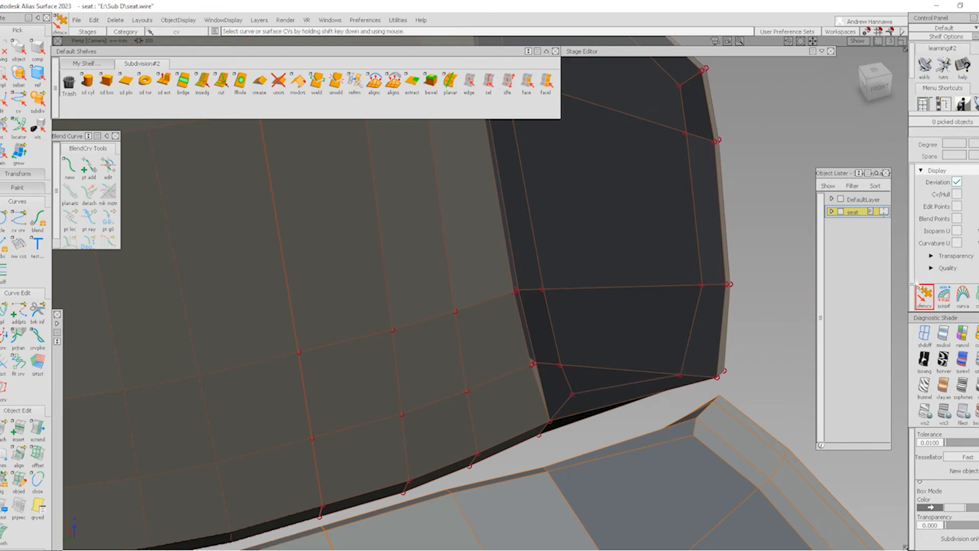
# - Pick the eight CVs of the inset loop on the bolster face and move them together off the face plane to shape the padding
pyautogui.click(569, 393)
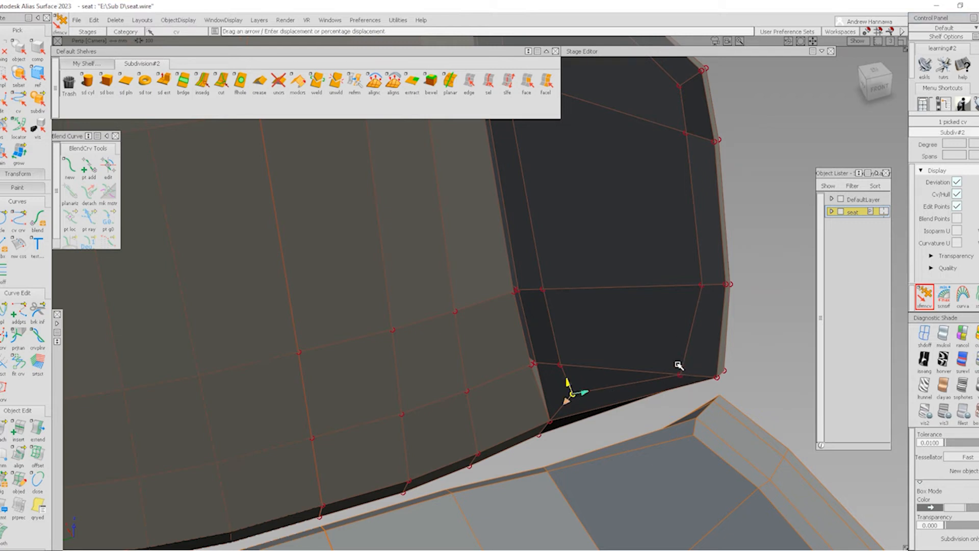
pyautogui.keyDown('alt'); pyautogui.keyDown('shift'); pyautogui.moveTo(692, 301); pyautogui.dragTo(690, 306, button='right'); pyautogui.keyUp('shift'); pyautogui.keyUp('alt')
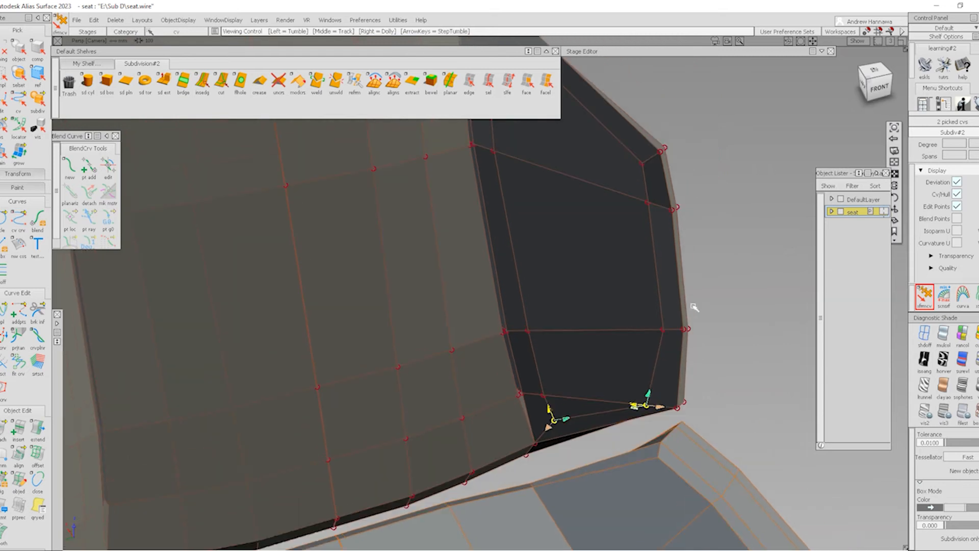
pyautogui.keyDown('shift'); pyautogui.moveTo(638, 152); pyautogui.dragTo(667, 336); pyautogui.keyUp('shift')
pyautogui.keyDown('alt'); pyautogui.keyDown('shift'); pyautogui.moveTo(667, 336); pyautogui.dragTo(584, 211, button='right'); pyautogui.keyUp('shift'); pyautogui.keyUp('alt')
pyautogui.keyDown('alt'); pyautogui.keyDown('shift'); pyautogui.moveTo(585, 211); pyautogui.dragTo(541, 166); pyautogui.keyUp('shift'); pyautogui.keyUp('alt')
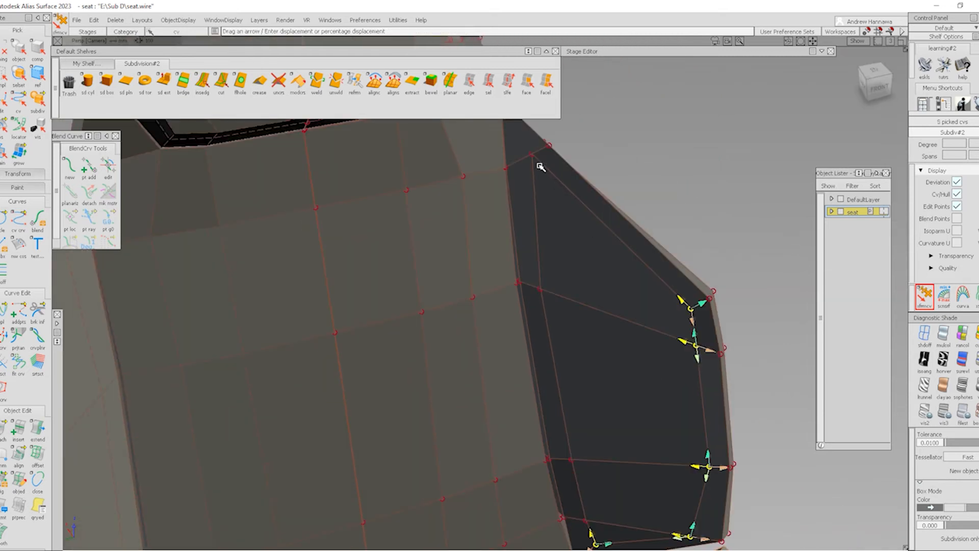
pyautogui.keyDown('shift'); pyautogui.click(531, 158); pyautogui.keyUp('shift')
pyautogui.keyDown('shift'); pyautogui.click(572, 460); pyautogui.keyUp('shift')
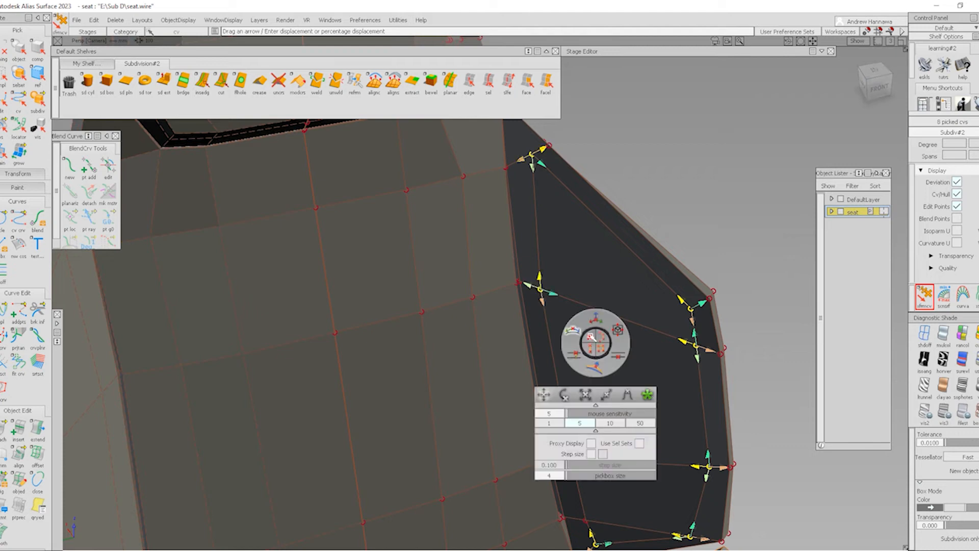
pyautogui.keyDown('alt'); pyautogui.keyDown('shift'); pyautogui.moveTo(575, 328); pyautogui.dragTo(597, 366); pyautogui.keyUp('shift'); pyautogui.keyUp('alt')
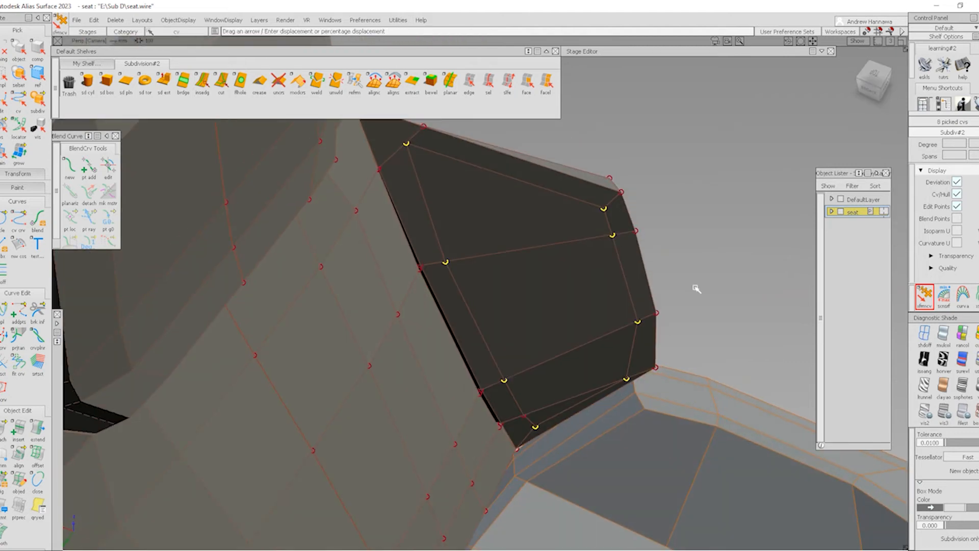
pyautogui.moveTo(694, 284); pyautogui.dragTo(716, 311)
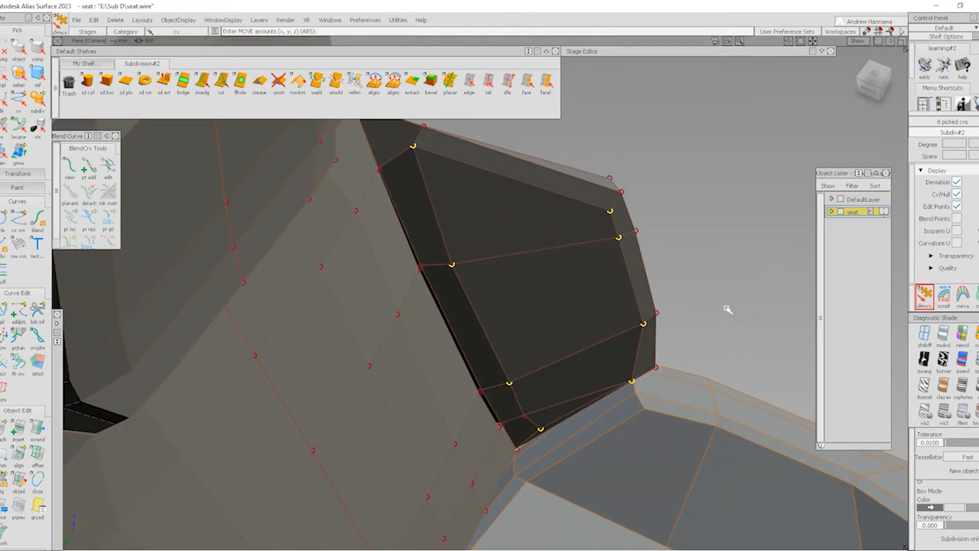
pyautogui.moveTo(545, 400); pyautogui.dragTo(523, 415)
pyautogui.moveTo(705, 293); pyautogui.dragTo(734, 310)
pyautogui.moveTo(735, 311); pyautogui.dragTo(717, 330, button='middle')
# - Examine the reshaped bolsters and backrest from several angles in smooth shading and in box mode
pyautogui.moveTo(542, 394); pyautogui.dragTo(568, 245, button='middle')
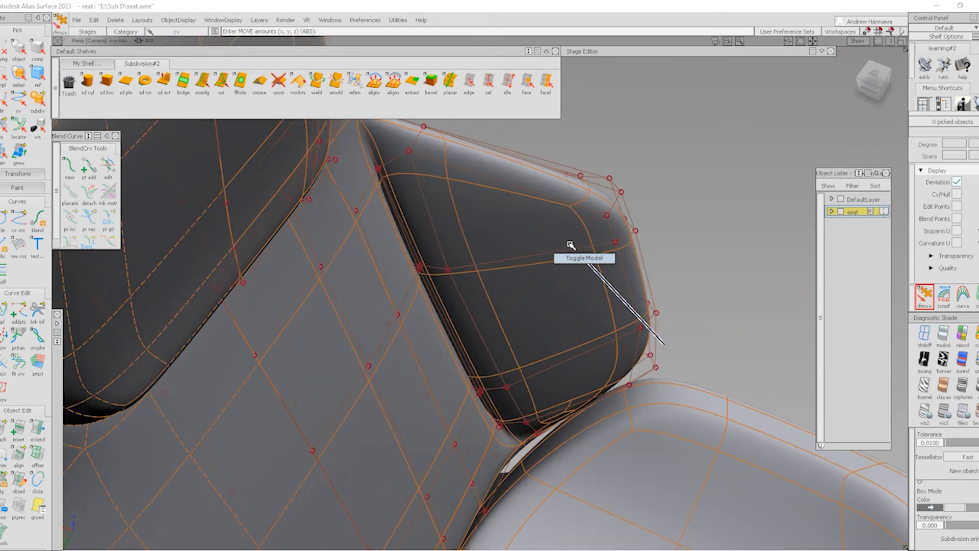
pyautogui.keyDown('alt'); pyautogui.keyDown('shift'); pyautogui.moveTo(568, 244); pyautogui.dragTo(574, 301, button='right'); pyautogui.keyUp('shift'); pyautogui.keyUp('alt')
pyautogui.keyDown('alt'); pyautogui.keyDown('shift'); pyautogui.moveTo(518, 305); pyautogui.dragTo(387, 356); pyautogui.keyUp('shift'); pyautogui.keyUp('alt')
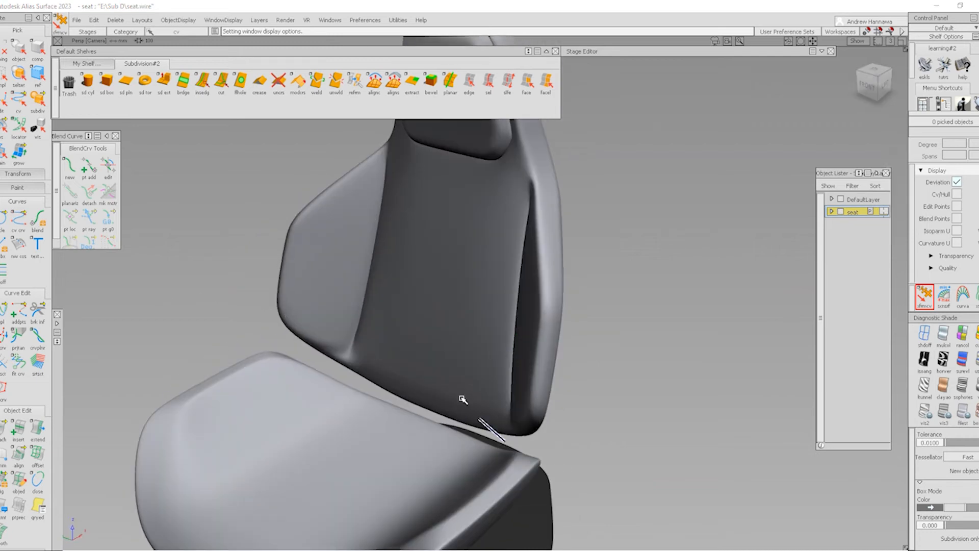
pyautogui.click(373, 332)
pyautogui.keyDown('alt'); pyautogui.keyDown('shift'); pyautogui.moveTo(515, 279); pyautogui.dragTo(532, 377); pyautogui.keyUp('shift'); pyautogui.keyUp('alt')
pyautogui.click(476, 249)
pyautogui.press('1')
pyautogui.keyDown('alt'); pyautogui.keyDown('shift'); pyautogui.moveTo(558, 441); pyautogui.dragTo(546, 372); pyautogui.keyUp('shift'); pyautogui.keyUp('alt')
pyautogui.keyDown('alt'); pyautogui.keyDown('shift'); pyautogui.moveTo(509, 417); pyautogui.dragTo(525, 352); pyautogui.keyUp('shift'); pyautogui.keyUp('alt')
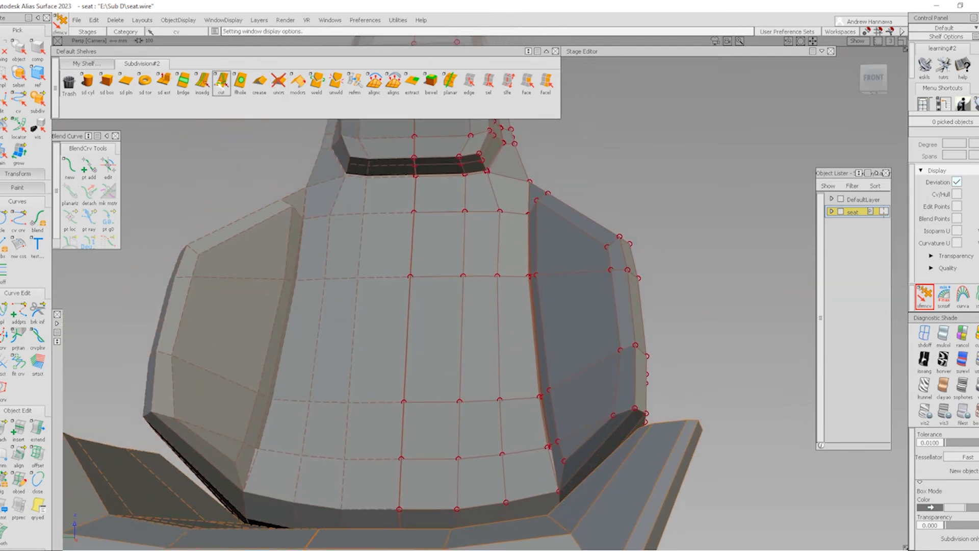
# - Cut an edge from the bolster's upper corner CV to the adjacent panel edge and insert a row from there to the centre line
pyautogui.click(222, 81)
pyautogui.scroll(3, 428, 179)
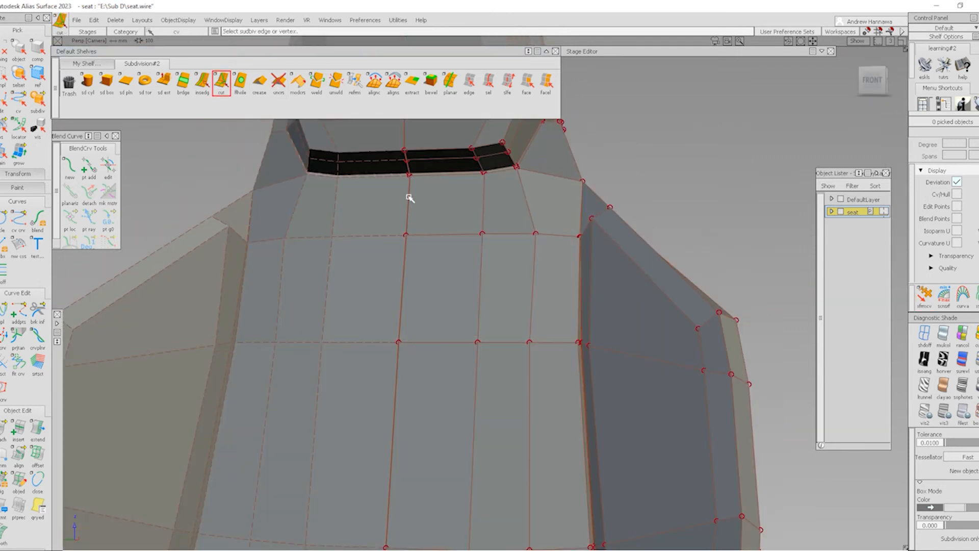
pyautogui.click(409, 188)
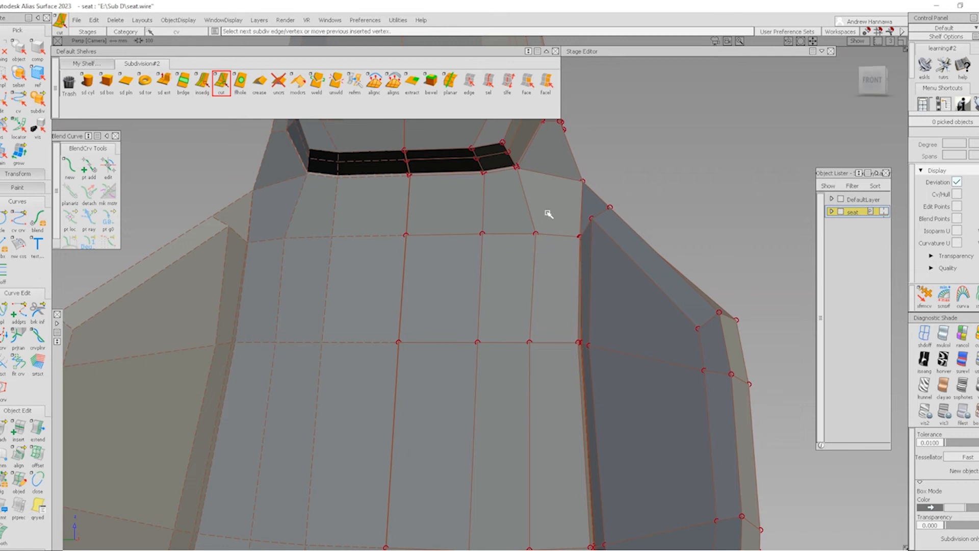
pyautogui.click(582, 182)
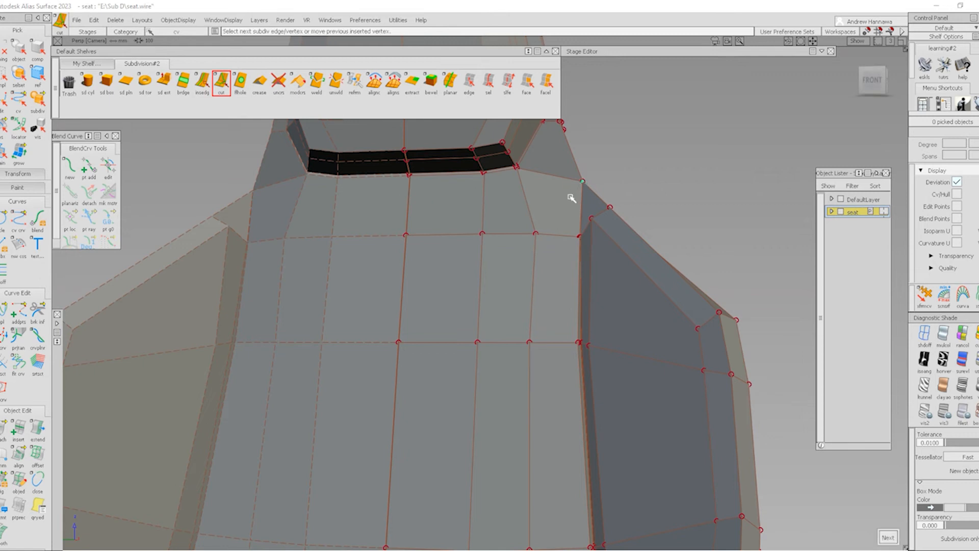
pyautogui.click(523, 192)
pyautogui.click(202, 84)
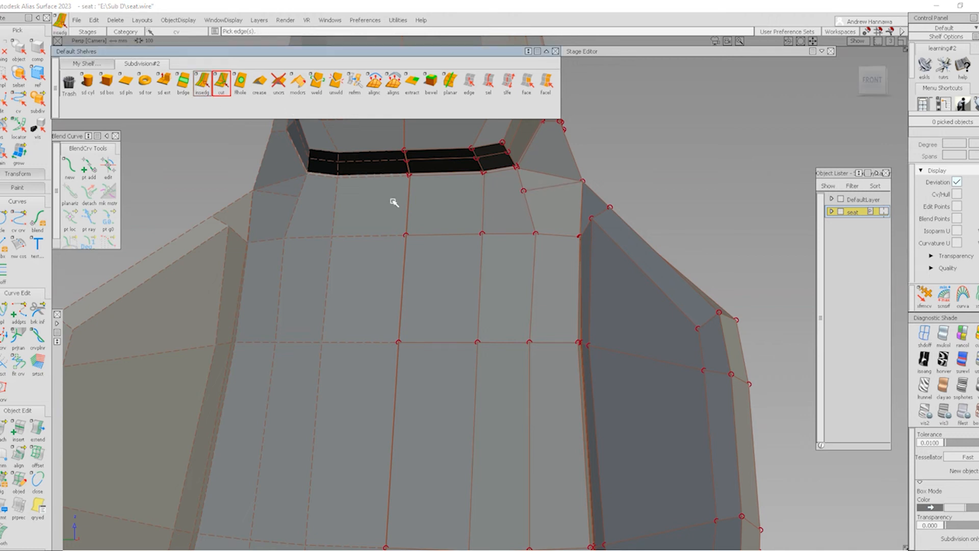
pyautogui.click(408, 198)
pyautogui.moveTo(411, 189); pyautogui.dragTo(410, 191)
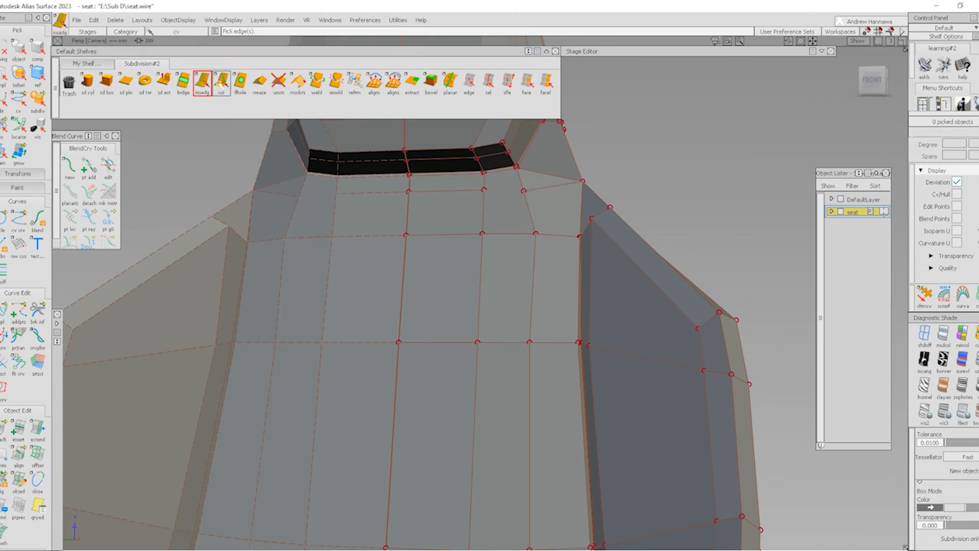
# - Cut an edge down the centre panel beside the bolster seam, from the new upper row across the rows below to the bottom edge
pyautogui.click(222, 83)
pyautogui.click(484, 190)
pyautogui.press('space')
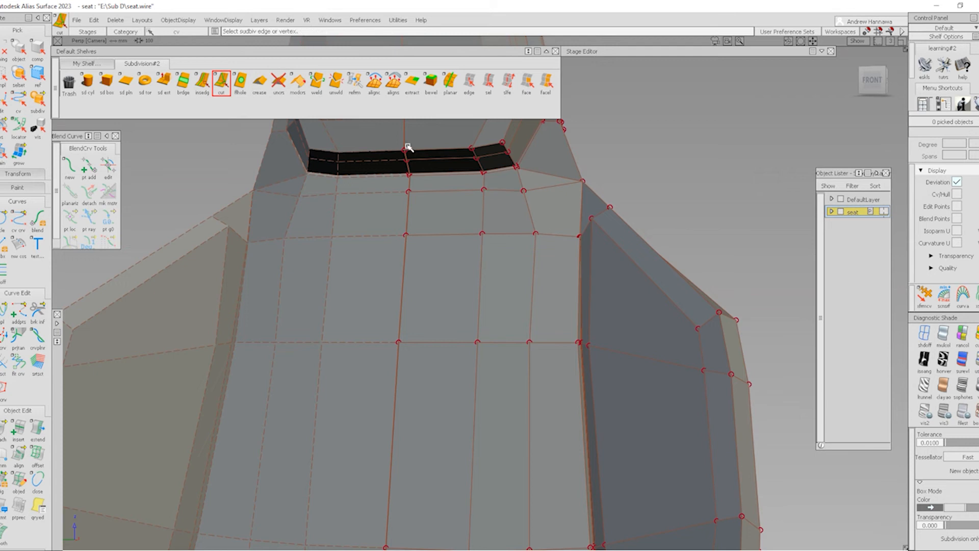
pyautogui.click(553, 187)
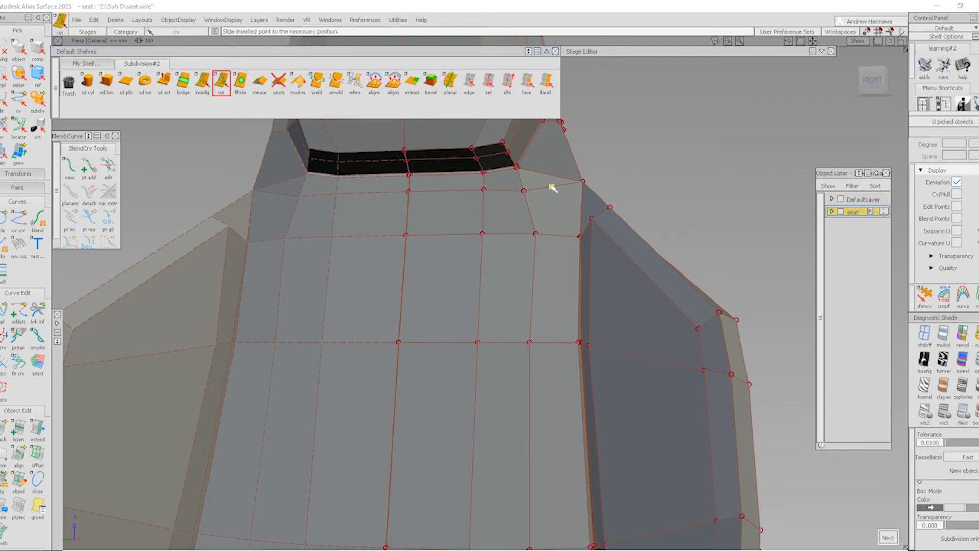
pyautogui.moveTo(560, 189); pyautogui.dragTo(559, 186)
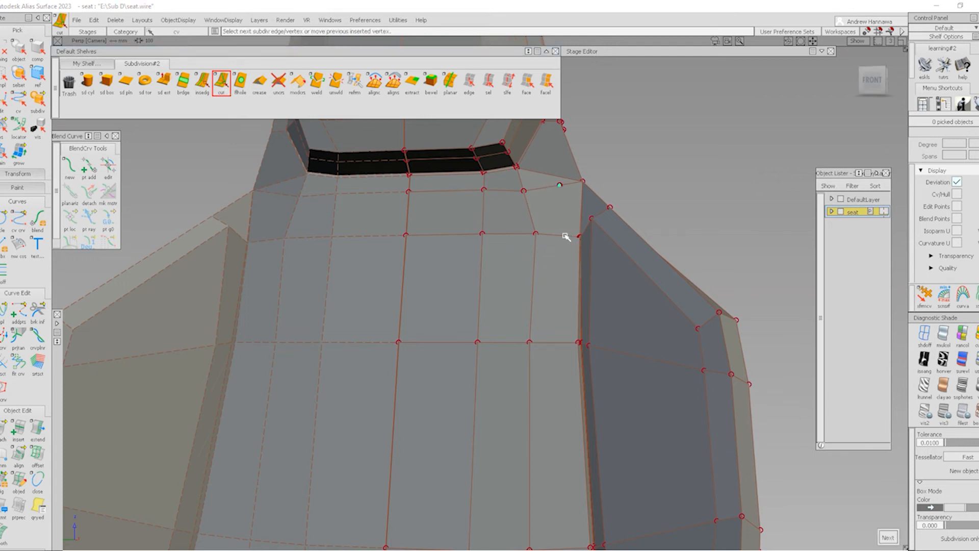
pyautogui.click(564, 236)
pyautogui.keyDown('alt'); pyautogui.keyDown('shift'); pyautogui.moveTo(564, 235); pyautogui.dragTo(593, 447); pyautogui.keyUp('shift'); pyautogui.keyUp('alt')
pyautogui.click(556, 318)
pyautogui.click(563, 460)
pyautogui.click(578, 453)
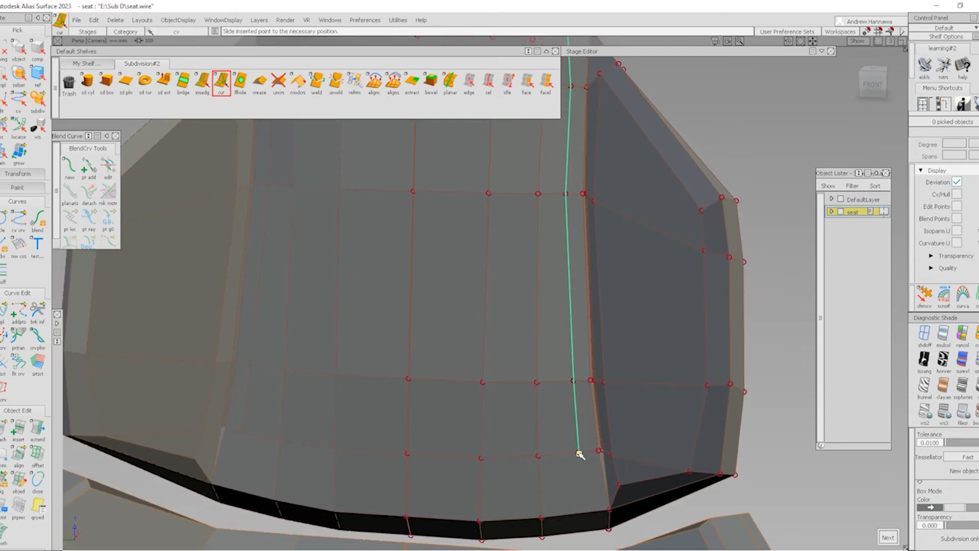
pyautogui.click(590, 510)
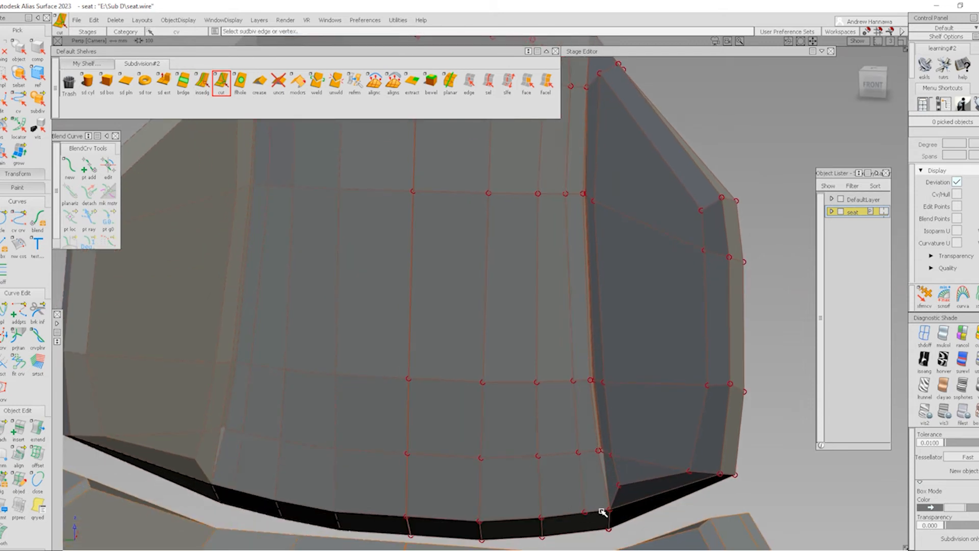
# - Cut an edge from the bolster's lower corner CV to the adjacent panel edge and insert a row from there to the centre line
pyautogui.click(582, 499)
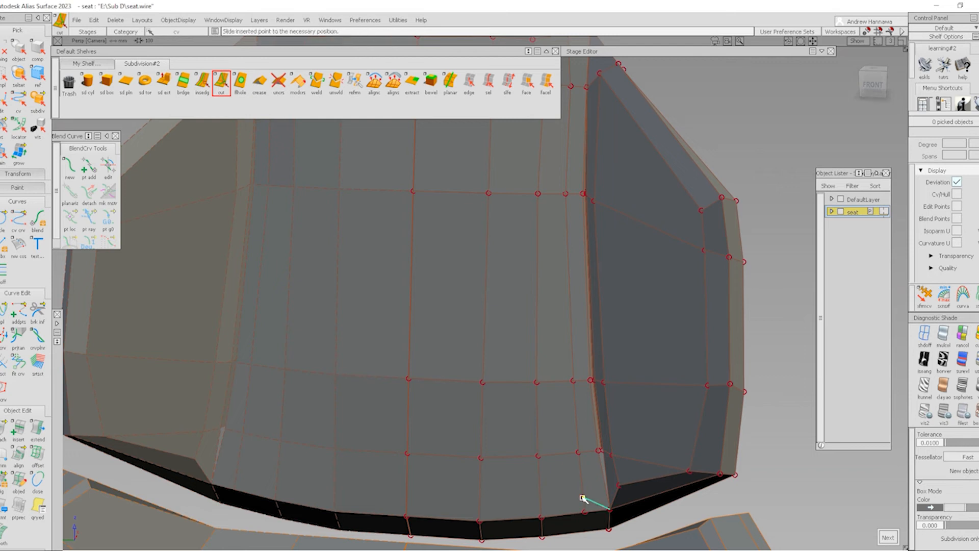
pyautogui.click(202, 82)
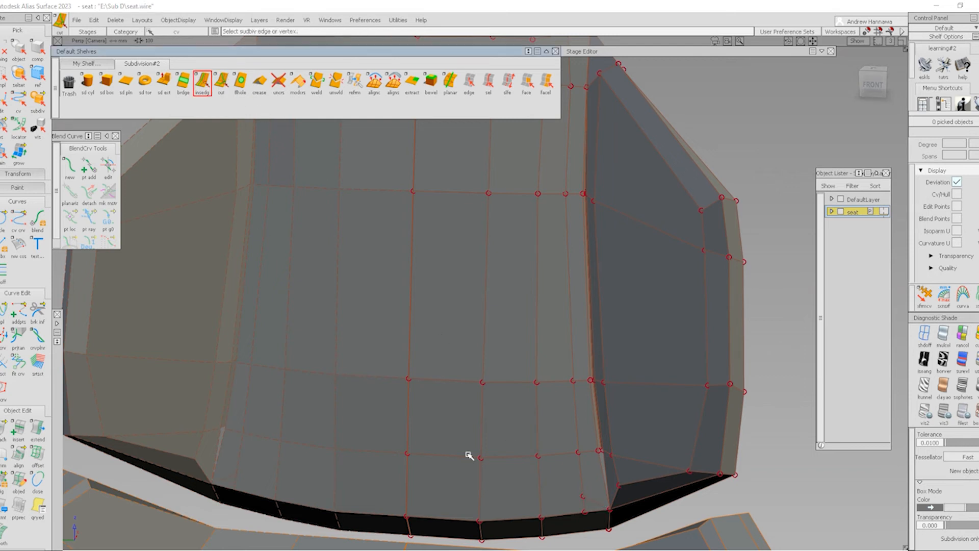
pyautogui.click(478, 501)
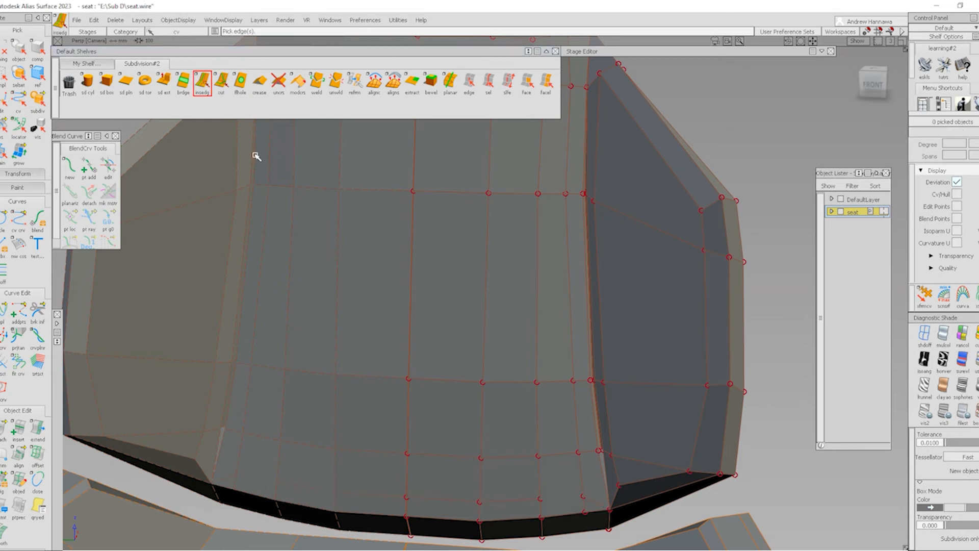
pyautogui.click(223, 82)
pyautogui.click(541, 498)
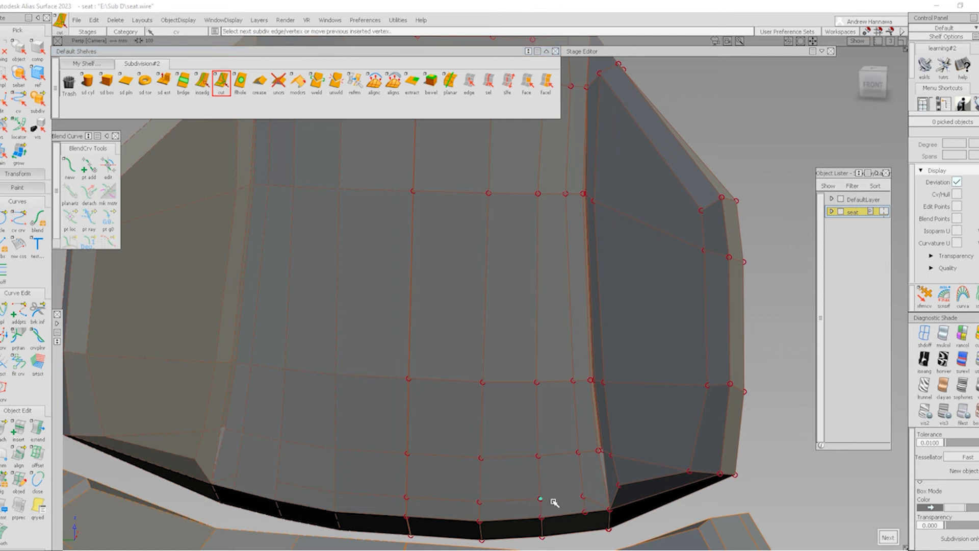
pyautogui.click(583, 498)
# - Delete the leftover short edge between the new lower row and the panel's bottom edge beside the bolster corner
pyautogui.click(468, 87)
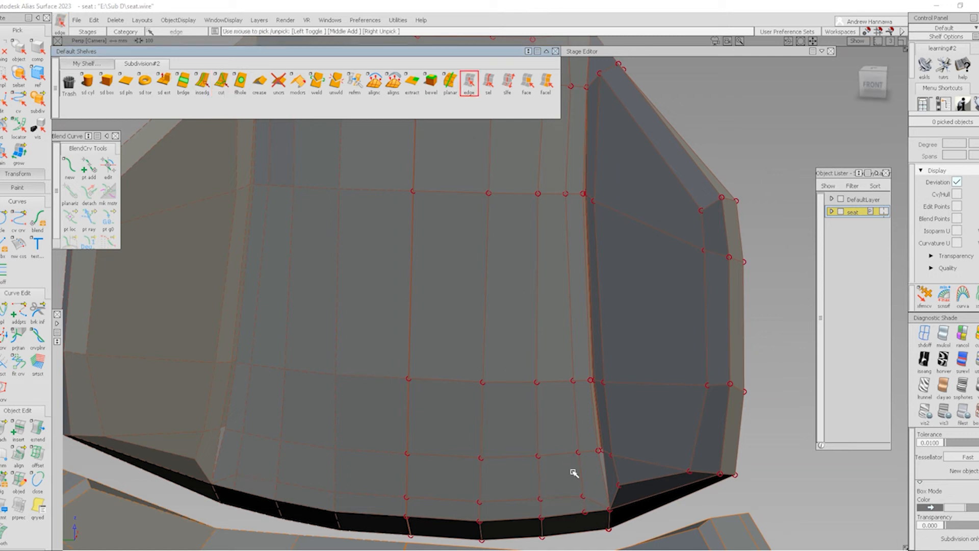
pyautogui.click(584, 503)
pyautogui.press('Delete')
pyautogui.press('Return')
# - Move the outermost CV of the centre panel's new upper row slightly down, using the CV transform tool
pyautogui.keyDown('alt'); pyautogui.keyDown('shift'); pyautogui.moveTo(583, 443); pyautogui.dragTo(578, 416, button='middle'); pyautogui.keyUp('shift'); pyautogui.keyUp('alt')
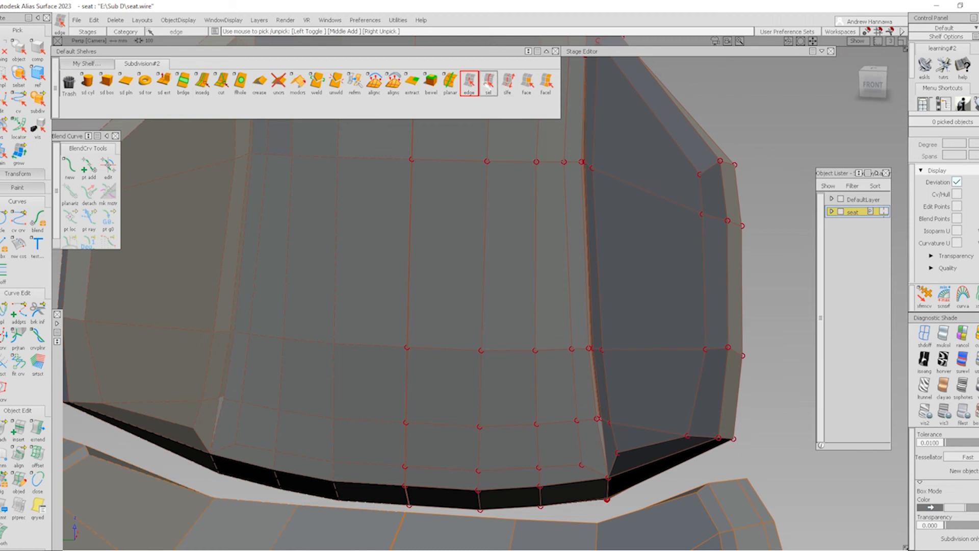
pyautogui.keyDown('alt'); pyautogui.keyDown('shift'); pyautogui.moveTo(637, 290); pyautogui.dragTo(633, 372, button='middle'); pyautogui.keyUp('shift'); pyautogui.keyUp('alt')
pyautogui.keyDown('alt'); pyautogui.keyDown('shift'); pyautogui.moveTo(800, 304); pyautogui.dragTo(791, 356, button='middle'); pyautogui.keyUp('shift'); pyautogui.keyUp('alt')
pyautogui.click(925, 301)
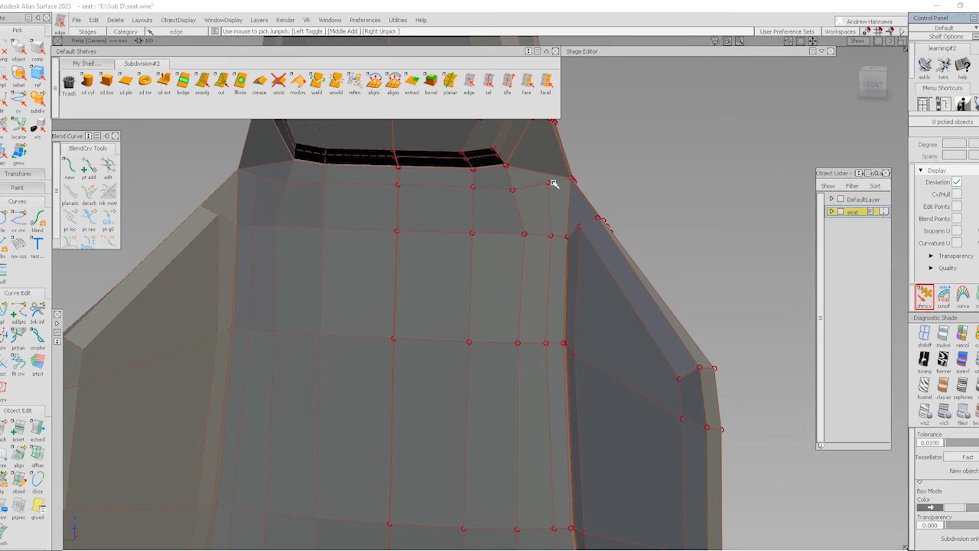
pyautogui.click(548, 183)
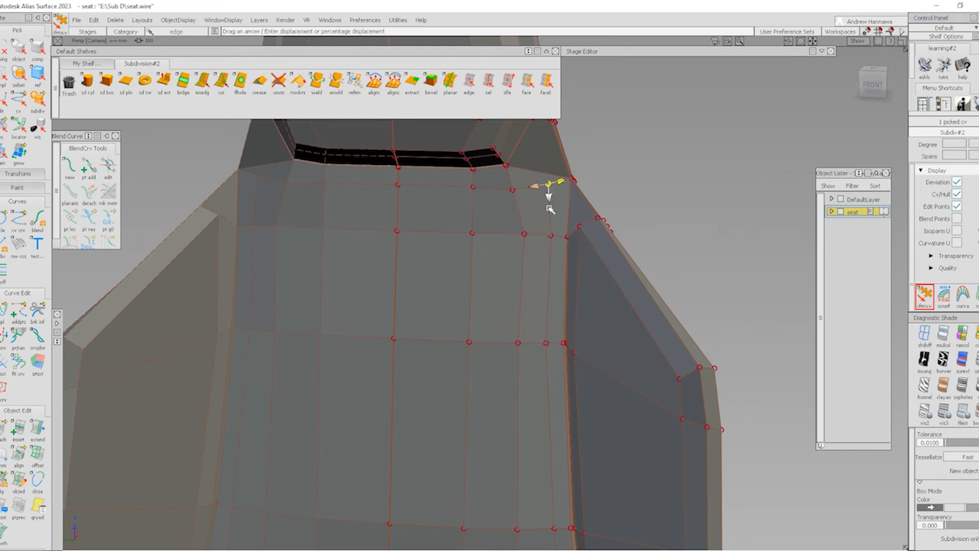
# - Pick the 24 CVs across all rows of the centre panel and move them together off the panel face to pad it
pyautogui.keyDown('shift'); pyautogui.click(398, 186); pyautogui.keyUp('shift')
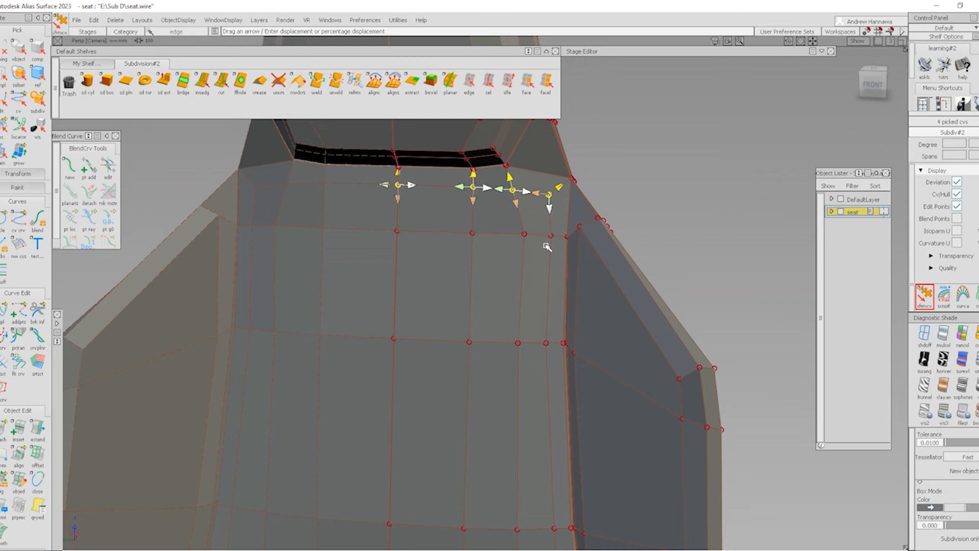
pyautogui.click(924, 335)
pyautogui.keyDown('alt'); pyautogui.keyDown('shift'); pyautogui.moveTo(620, 299); pyautogui.dragTo(470, 312); pyautogui.keyUp('shift'); pyautogui.keyUp('alt')
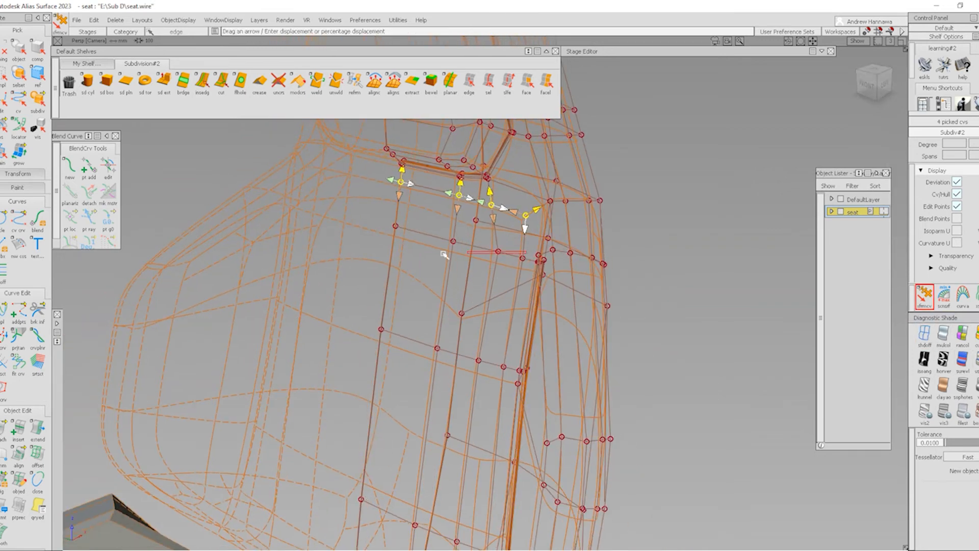
pyautogui.keyDown('shift'); pyautogui.moveTo(386, 268); pyautogui.dragTo(386, 269); pyautogui.keyUp('shift')
pyautogui.keyDown('shift'); pyautogui.moveTo(437, 251); pyautogui.dragTo(439, 272); pyautogui.keyUp('shift')
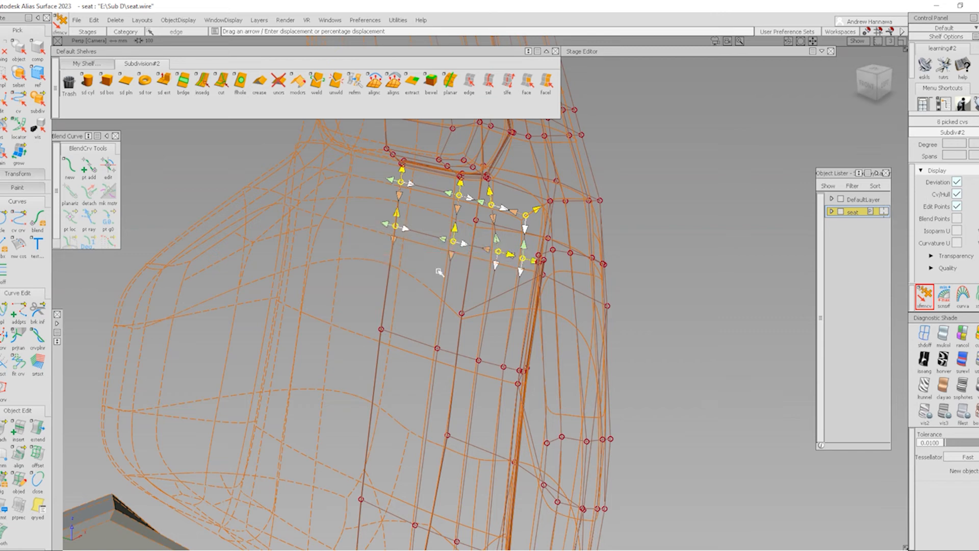
pyautogui.keyDown('shift'); pyautogui.moveTo(411, 345); pyautogui.dragTo(443, 352); pyautogui.keyUp('shift')
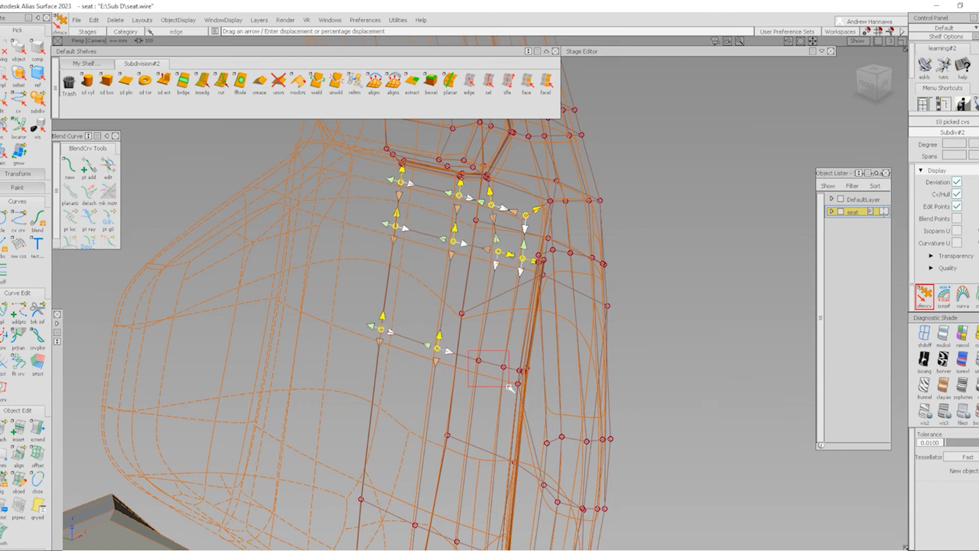
pyautogui.keyDown('shift'); pyautogui.moveTo(510, 387); pyautogui.dragTo(510, 388); pyautogui.keyUp('shift')
pyautogui.keyDown('alt'); pyautogui.keyDown('shift'); pyautogui.moveTo(510, 387); pyautogui.dragTo(528, 339); pyautogui.keyUp('shift'); pyautogui.keyUp('alt')
pyautogui.keyDown('shift'); pyautogui.moveTo(364, 342); pyautogui.dragTo(485, 377); pyautogui.keyUp('shift')
pyautogui.keyDown('shift'); pyautogui.moveTo(527, 408); pyautogui.dragTo(527, 408); pyautogui.keyUp('shift')
pyautogui.keyDown('alt'); pyautogui.keyDown('shift'); pyautogui.moveTo(527, 408); pyautogui.dragTo(548, 425); pyautogui.keyUp('shift'); pyautogui.keyUp('alt')
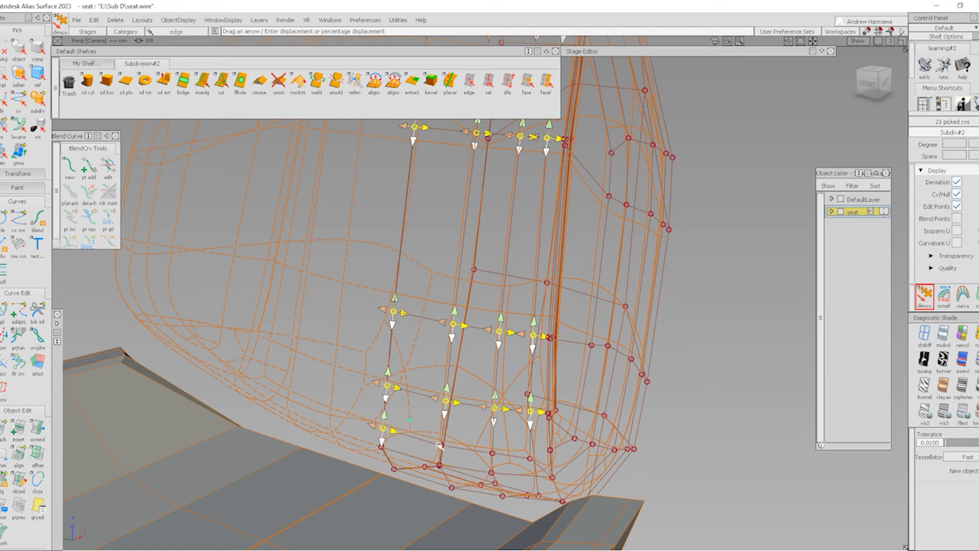
pyautogui.keyDown('shift'); pyautogui.moveTo(526, 456); pyautogui.dragTo(535, 464); pyautogui.keyUp('shift')
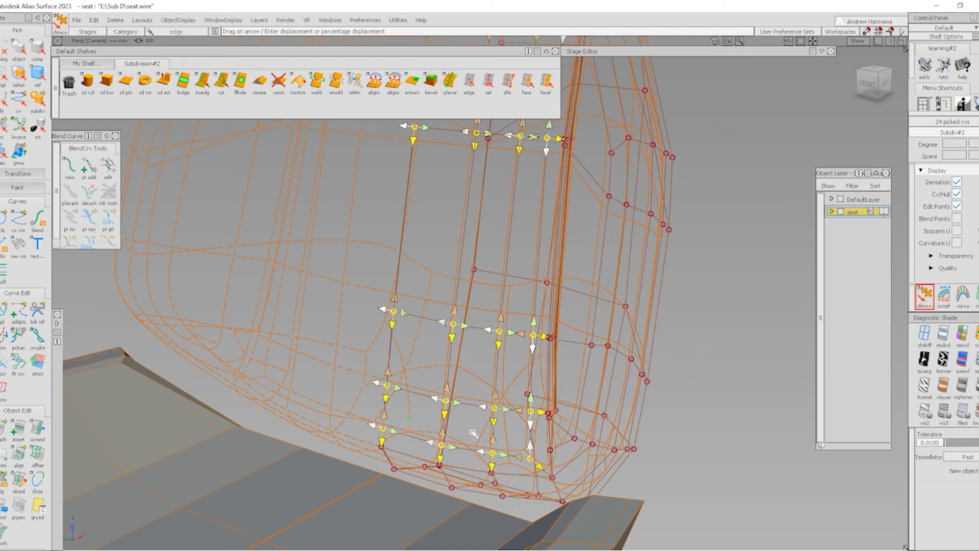
pyautogui.moveTo(476, 397)
pyautogui.keyDown('alt'); pyautogui.keyDown('shift'); pyautogui.mouseDown()
pyautogui.moveTo(438, 397)
pyautogui.moveTo(531, 357)
pyautogui.moveTo(462, 322)
pyautogui.mouseUp(); pyautogui.keyUp('shift'); pyautogui.keyUp('alt')
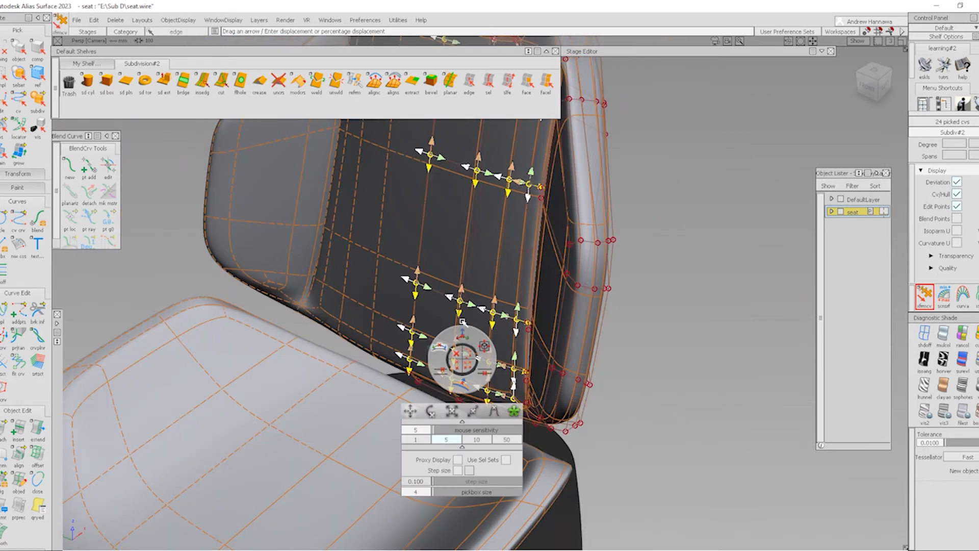
pyautogui.click(484, 346)
pyautogui.keyDown('alt'); pyautogui.keyDown('shift'); pyautogui.moveTo(520, 323); pyautogui.dragTo(521, 376, button='middle'); pyautogui.keyUp('shift'); pyautogui.keyUp('alt')
pyautogui.moveTo(668, 280); pyautogui.dragTo(645, 303)
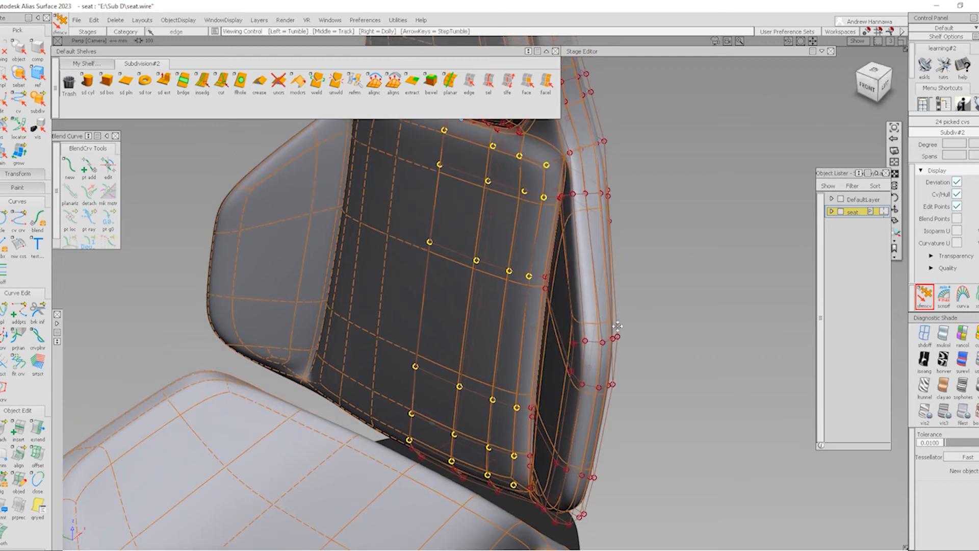
# - Examine the padded centre panel and the whole seat from several angles in smooth shading without wireframe
pyautogui.keyDown('ctrl'); pyautogui.keyDown('shift'); pyautogui.moveTo(628, 368); pyautogui.dragTo(573, 280); pyautogui.keyUp('shift'); pyautogui.keyUp('ctrl')
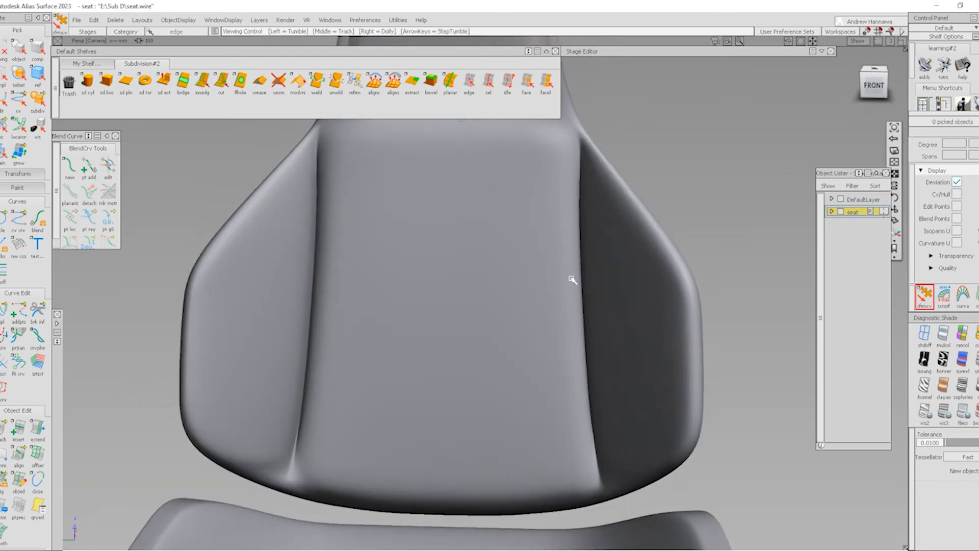
pyautogui.keyDown('alt'); pyautogui.keyDown('shift'); pyautogui.moveTo(572, 279); pyautogui.dragTo(588, 306, button='right'); pyautogui.keyUp('shift'); pyautogui.keyUp('alt')
pyautogui.keyDown('alt'); pyautogui.keyDown('shift'); pyautogui.moveTo(397, 284); pyautogui.dragTo(395, 332, button='middle'); pyautogui.keyUp('shift'); pyautogui.keyUp('alt')
pyautogui.keyDown('alt'); pyautogui.keyDown('shift'); pyautogui.moveTo(396, 332); pyautogui.dragTo(430, 317); pyautogui.keyUp('shift'); pyautogui.keyUp('alt')
pyautogui.keyDown('alt'); pyautogui.keyDown('shift'); pyautogui.moveTo(413, 368); pyautogui.dragTo(418, 369, button='right'); pyautogui.keyUp('shift'); pyautogui.keyUp('alt')
pyautogui.keyDown('ctrl'); pyautogui.keyDown('shift'); pyautogui.moveTo(418, 368); pyautogui.dragTo(473, 339); pyautogui.keyUp('shift'); pyautogui.keyUp('ctrl')
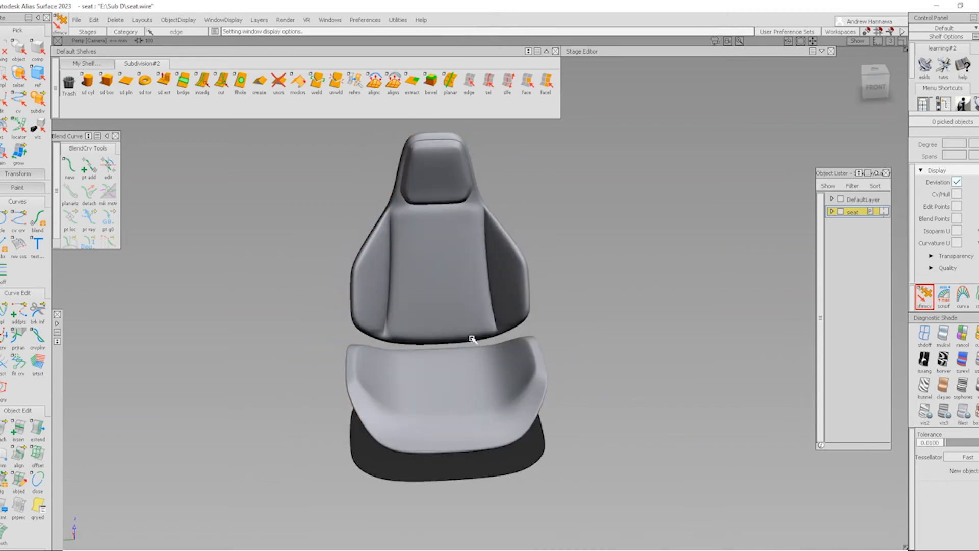
pyautogui.keyDown('alt'); pyautogui.keyDown('shift'); pyautogui.moveTo(494, 401); pyautogui.dragTo(510, 396, button='middle'); pyautogui.keyUp('shift'); pyautogui.keyUp('alt')
pyautogui.keyDown('alt'); pyautogui.keyDown('shift'); pyautogui.click(554, 396); pyautogui.keyUp('shift'); pyautogui.keyUp('alt')
pyautogui.keyDown('alt'); pyautogui.keyDown('shift'); pyautogui.moveTo(556, 419); pyautogui.dragTo(454, 395, button='right'); pyautogui.keyUp('shift'); pyautogui.keyUp('alt')
pyautogui.keyDown('alt'); pyautogui.keyDown('shift'); pyautogui.moveTo(454, 395); pyautogui.dragTo(389, 366); pyautogui.keyUp('shift'); pyautogui.keyUp('alt')
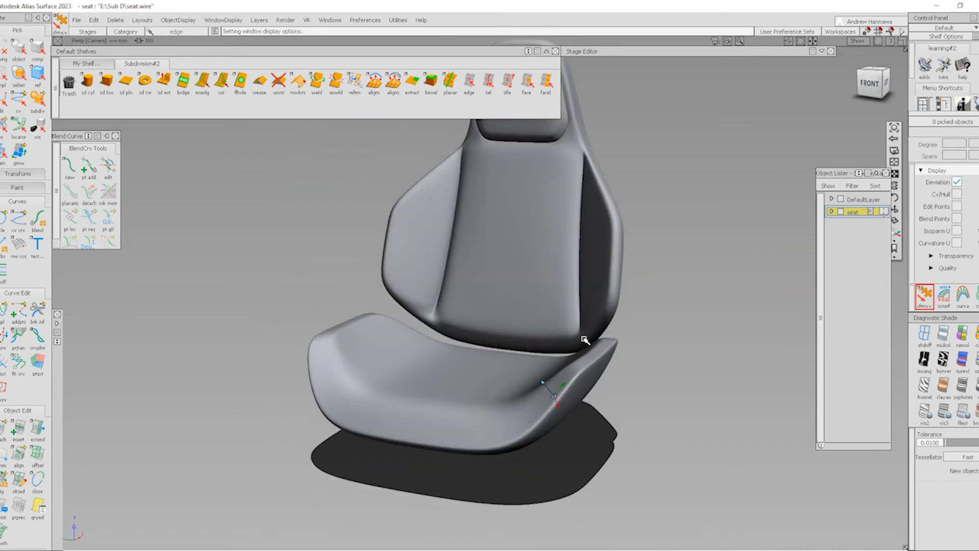
pyautogui.keyDown('alt'); pyautogui.keyDown('shift'); pyautogui.moveTo(585, 341); pyautogui.dragTo(527, 420, button='middle'); pyautogui.keyUp('shift'); pyautogui.keyUp('alt')
# - Hide the seat cushion to inspect the backrest alone and switch the backrest to box mode
pyautogui.moveTo(624, 351)
pyautogui.keyDown('ctrl'); pyautogui.keyDown('shift'); pyautogui.mouseDown()
pyautogui.moveTo(551, 258)
pyautogui.moveTo(527, 320)
pyautogui.mouseUp(); pyautogui.keyUp('shift'); pyautogui.keyUp('ctrl')
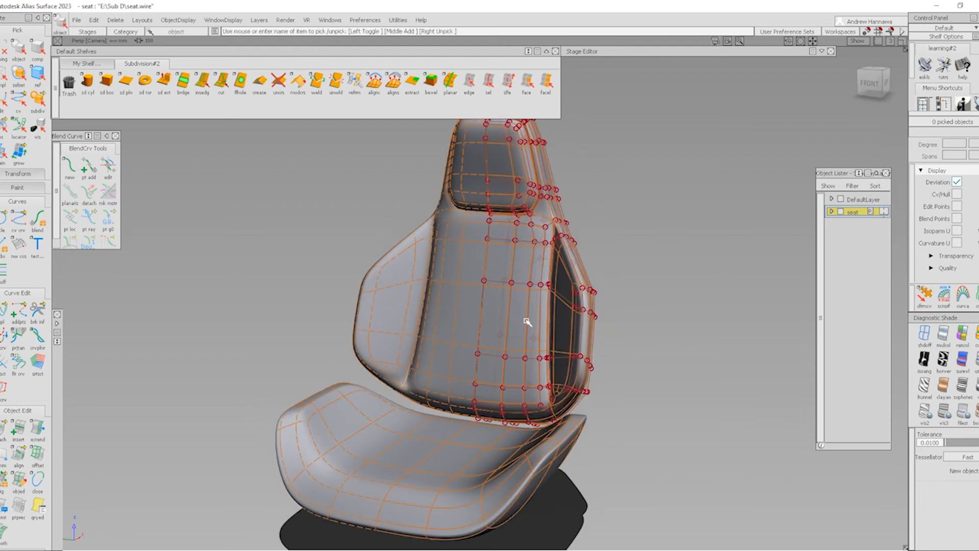
pyautogui.click(528, 321)
pyautogui.keyDown('ctrl'); pyautogui.keyDown('shift'); pyautogui.moveTo(528, 321); pyautogui.dragTo(561, 377, button='right'); pyautogui.keyUp('shift'); pyautogui.keyUp('ctrl')
pyautogui.keyDown('ctrl'); pyautogui.keyDown('shift'); pyautogui.moveTo(596, 423); pyautogui.dragTo(561, 348); pyautogui.keyUp('shift'); pyautogui.keyUp('ctrl')
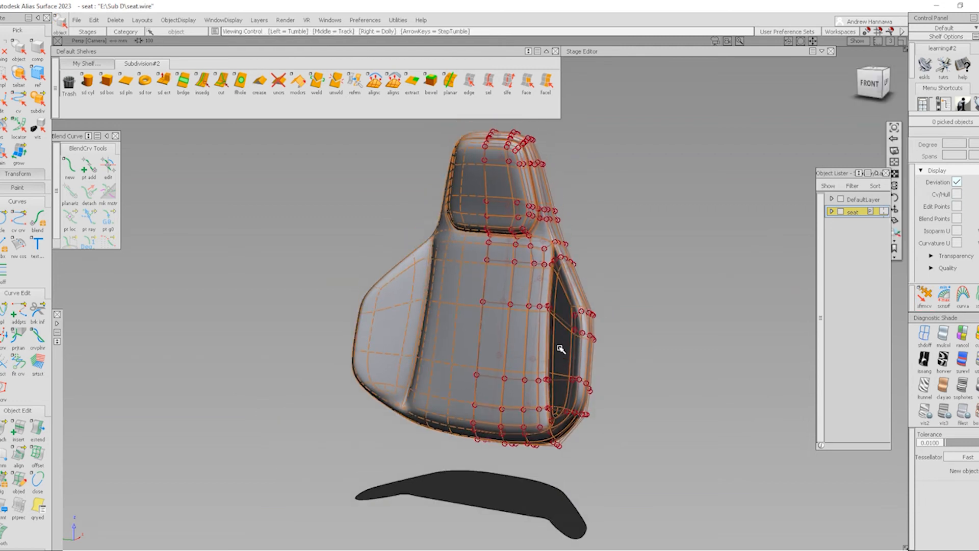
pyautogui.keyDown('alt'); pyautogui.keyDown('shift'); pyautogui.moveTo(546, 220); pyautogui.dragTo(634, 368, button='right'); pyautogui.keyUp('shift'); pyautogui.keyUp('alt')
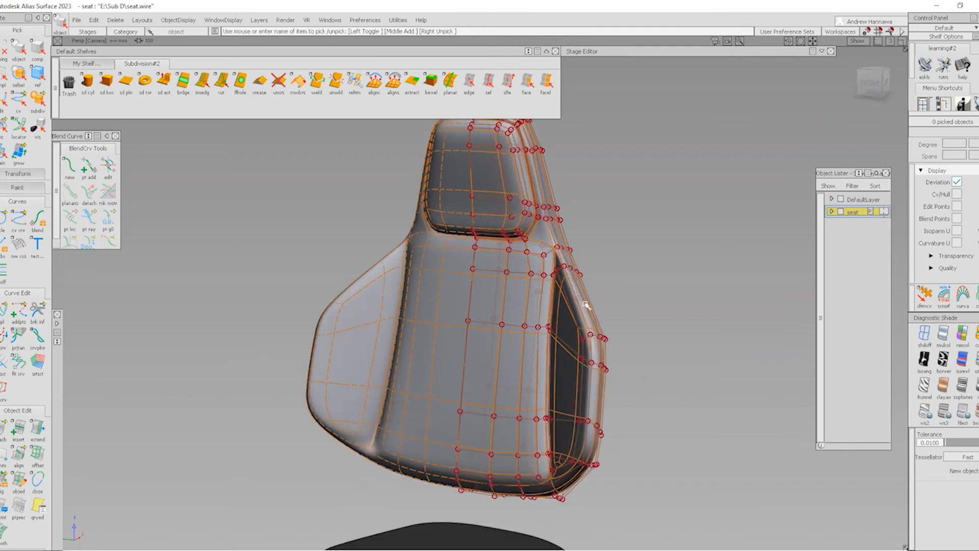
pyautogui.moveTo(634, 368)
pyautogui.keyDown('ctrl'); pyautogui.keyDown('shift'); pyautogui.mouseDown()
pyautogui.moveTo(582, 391)
pyautogui.moveTo(513, 389)
pyautogui.mouseUp(); pyautogui.keyUp('shift'); pyautogui.keyUp('ctrl')
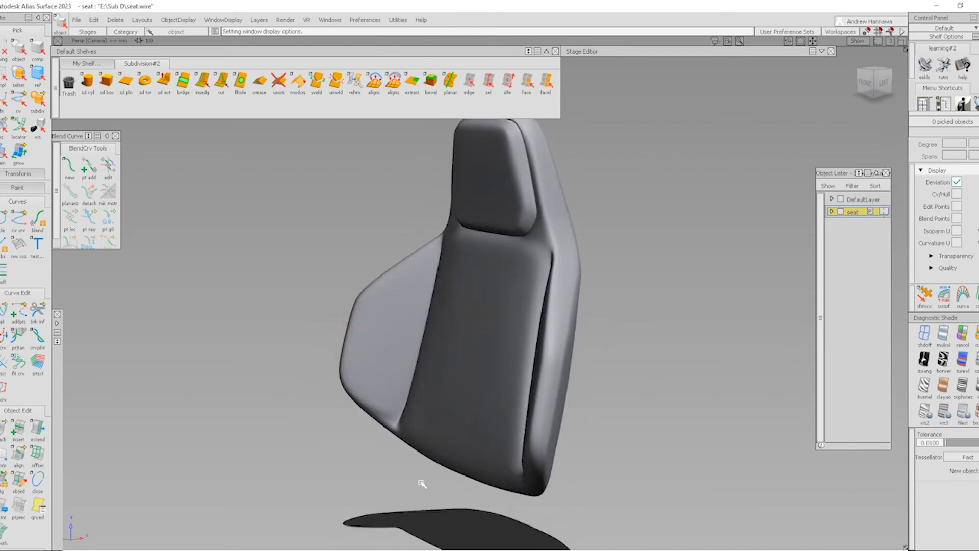
pyautogui.keyDown('alt'); pyautogui.keyDown('shift'); pyautogui.moveTo(558, 202); pyautogui.dragTo(785, 395); pyautogui.keyUp('shift'); pyautogui.keyUp('alt')
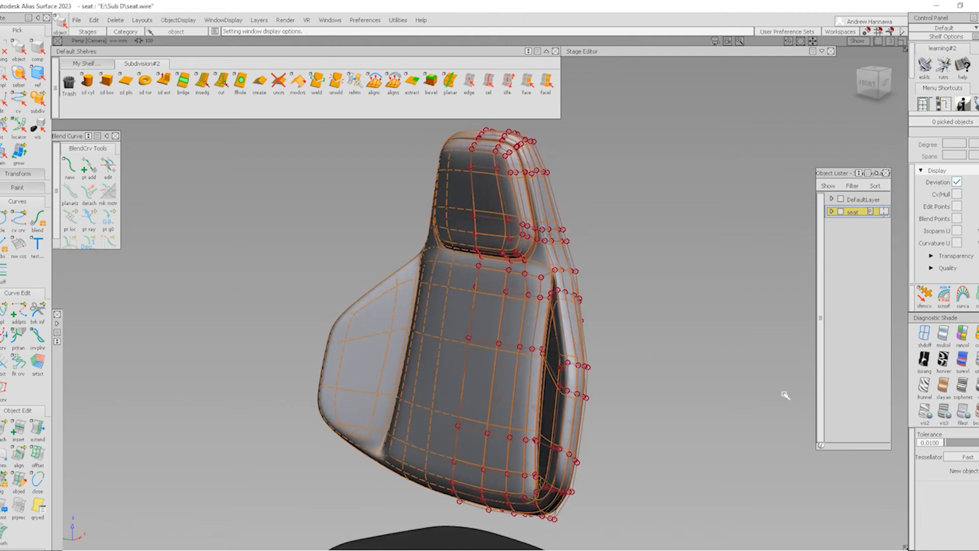
pyautogui.press('1')
pyautogui.scroll(3, 566, 358)
# - Try to move the row of six CVs across the bolster's outer side
pyautogui.moveTo(566, 358)
pyautogui.keyDown('alt'); pyautogui.keyDown('shift'); pyautogui.mouseDown()
pyautogui.moveTo(560, 496)
pyautogui.moveTo(561, 407)
pyautogui.moveTo(516, 343)
pyautogui.moveTo(515, 415)
pyautogui.moveTo(551, 413)
pyautogui.moveTo(503, 462)
pyautogui.moveTo(540, 388)
pyautogui.mouseUp(); pyautogui.keyUp('shift'); pyautogui.keyUp('alt')
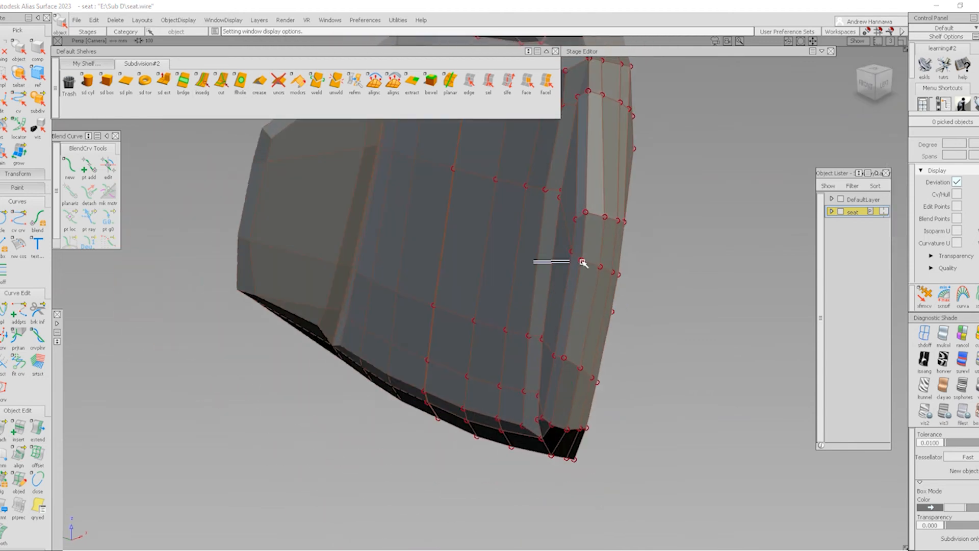
pyautogui.moveTo(598, 267); pyautogui.dragTo(659, 319)
pyautogui.keyDown('alt'); pyautogui.keyDown('shift'); pyautogui.moveTo(659, 319); pyautogui.dragTo(636, 354); pyautogui.keyUp('shift'); pyautogui.keyUp('alt')
pyautogui.click(924, 295)
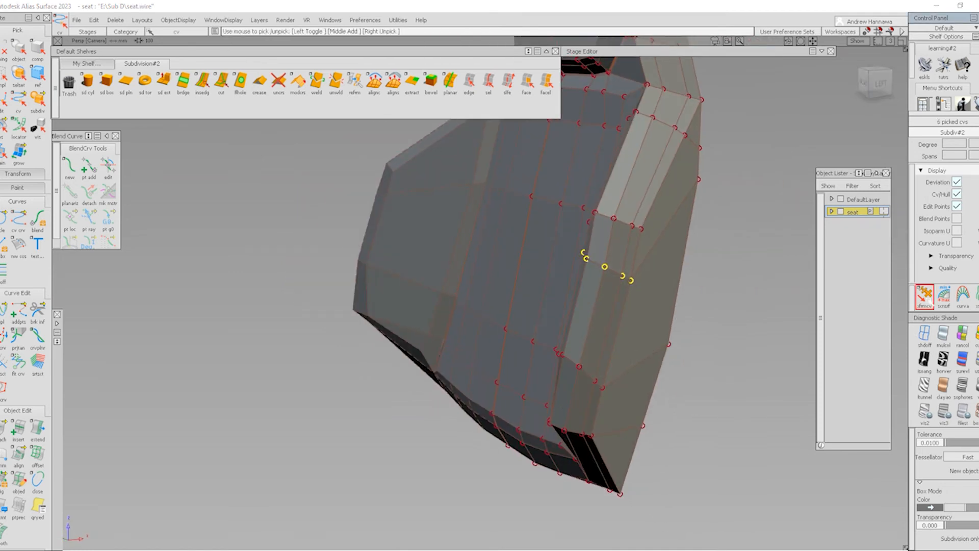
pyautogui.moveTo(742, 306); pyautogui.dragTo(457, 303)
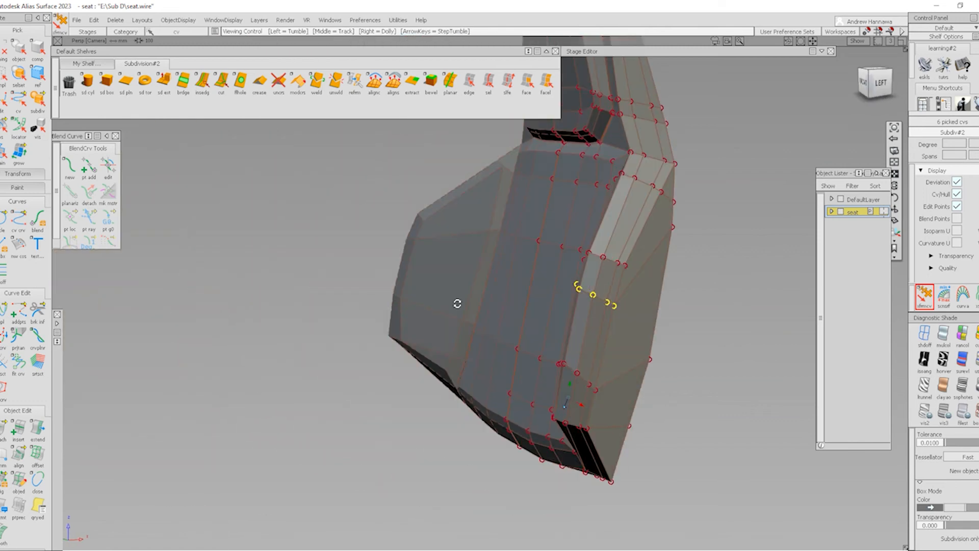
pyautogui.keyDown('alt'); pyautogui.keyDown('shift'); pyautogui.moveTo(647, 101); pyautogui.dragTo(632, 281); pyautogui.keyUp('shift'); pyautogui.keyUp('alt')
pyautogui.hotkey('ctrl', 'z')
# - Pick nine CVs of the two side rows beside the headrest's lower edge, leaving out the rear one, and move them together
pyautogui.click(921, 294)
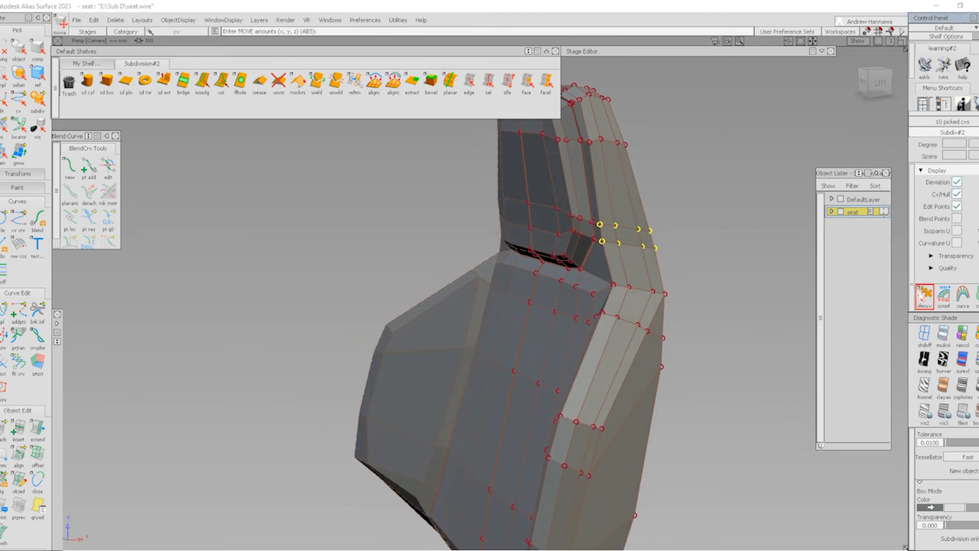
pyautogui.keyDown('alt'); pyautogui.keyDown('shift'); pyautogui.moveTo(743, 260); pyautogui.dragTo(682, 250); pyautogui.keyUp('shift'); pyautogui.keyUp('alt')
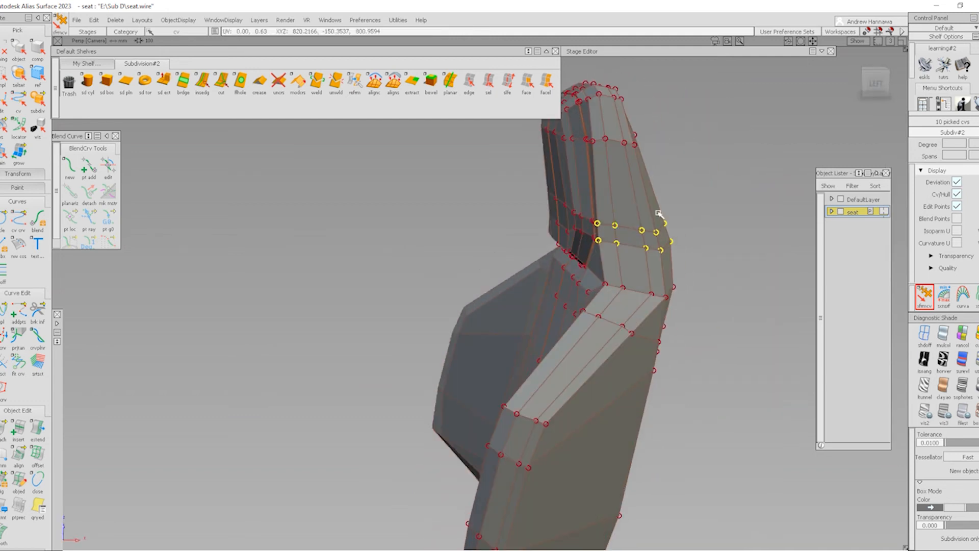
pyautogui.click(664, 223)
pyautogui.keyDown('alt'); pyautogui.keyDown('shift'); pyautogui.moveTo(595, 270); pyautogui.dragTo(660, 255); pyautogui.keyUp('shift'); pyautogui.keyUp('alt')
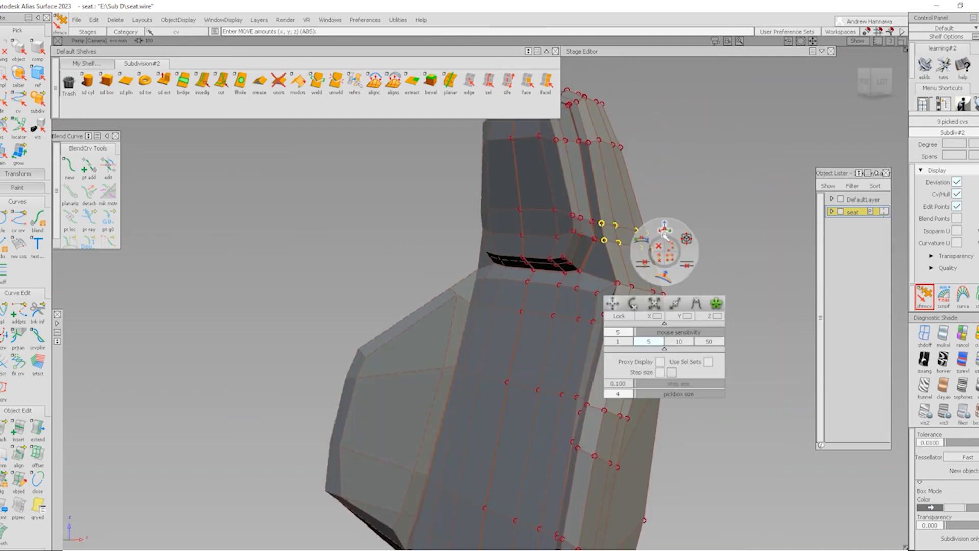
pyautogui.keyDown('alt'); pyautogui.keyDown('shift'); pyautogui.moveTo(553, 240); pyautogui.dragTo(636, 268); pyautogui.keyUp('shift'); pyautogui.keyUp('alt')
pyautogui.keyDown('ctrl'); pyautogui.keyDown('shift'); pyautogui.moveTo(687, 255); pyautogui.dragTo(683, 231, button='middle'); pyautogui.keyUp('shift'); pyautogui.keyUp('ctrl')
pyautogui.moveTo(690, 239); pyautogui.dragTo(700, 237)
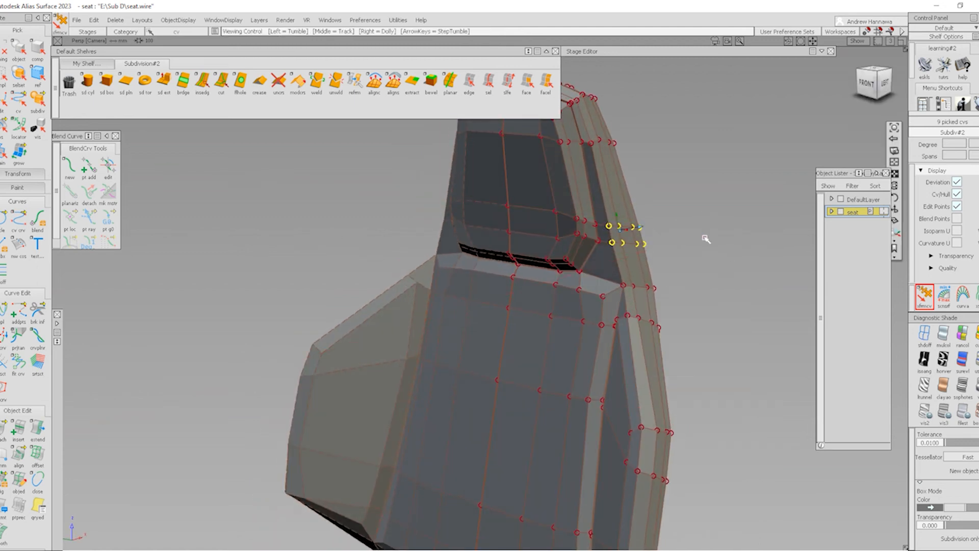
pyautogui.keyDown('alt'); pyautogui.keyDown('shift'); pyautogui.moveTo(704, 239); pyautogui.dragTo(592, 275, button='right'); pyautogui.keyUp('shift'); pyautogui.keyUp('alt')
pyautogui.click(594, 148)
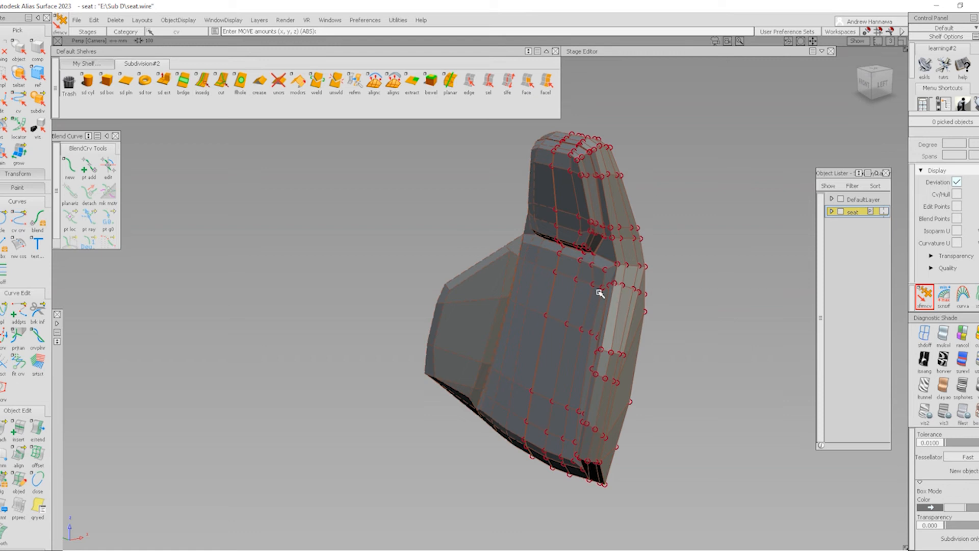
# - Insert an edge loop close to the inner edge of the backrest's outer rim, running around the whole side
pyautogui.click(203, 82)
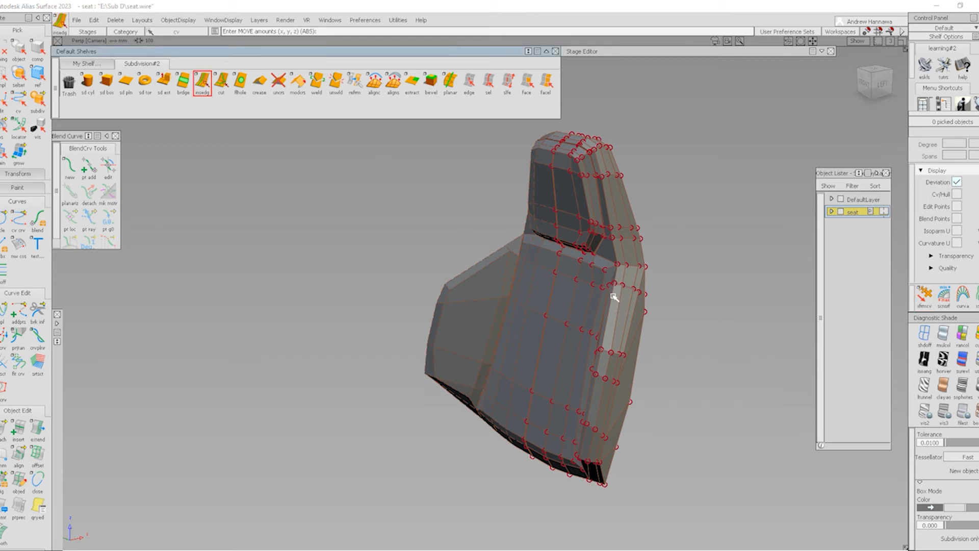
pyautogui.keyDown('alt'); pyautogui.keyDown('shift'); pyautogui.moveTo(614, 283); pyautogui.dragTo(654, 278, button='right'); pyautogui.keyUp('shift'); pyautogui.keyUp('alt')
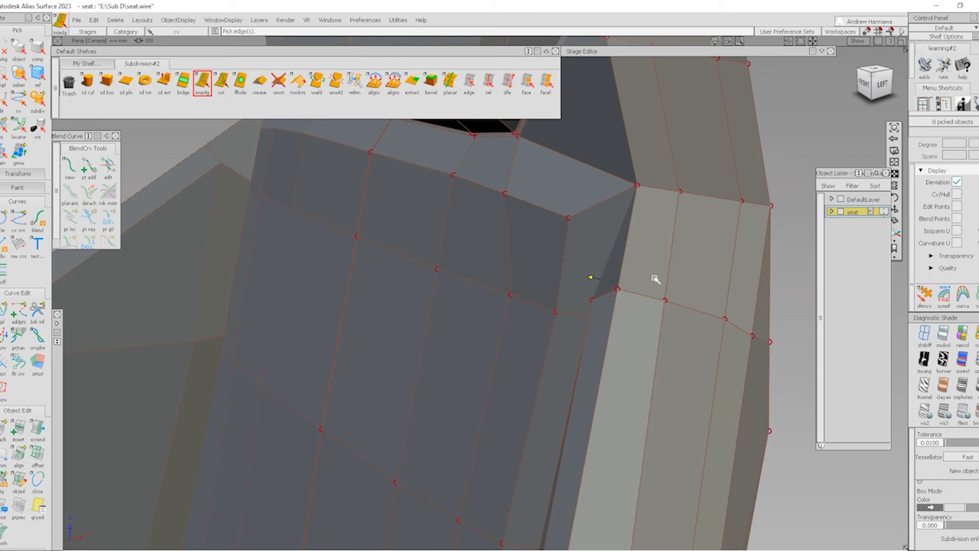
pyautogui.click(628, 292)
pyautogui.keyDown('alt'); pyautogui.keyDown('shift'); pyautogui.moveTo(714, 301); pyautogui.dragTo(653, 295, button='right'); pyautogui.keyUp('shift'); pyautogui.keyUp('alt')
pyautogui.keyDown('alt'); pyautogui.keyDown('shift'); pyautogui.moveTo(652, 296); pyautogui.dragTo(685, 335); pyautogui.keyUp('shift'); pyautogui.keyUp('alt')
pyautogui.keyDown('alt'); pyautogui.keyDown('shift'); pyautogui.click(660, 340); pyautogui.keyUp('shift'); pyautogui.keyUp('alt')
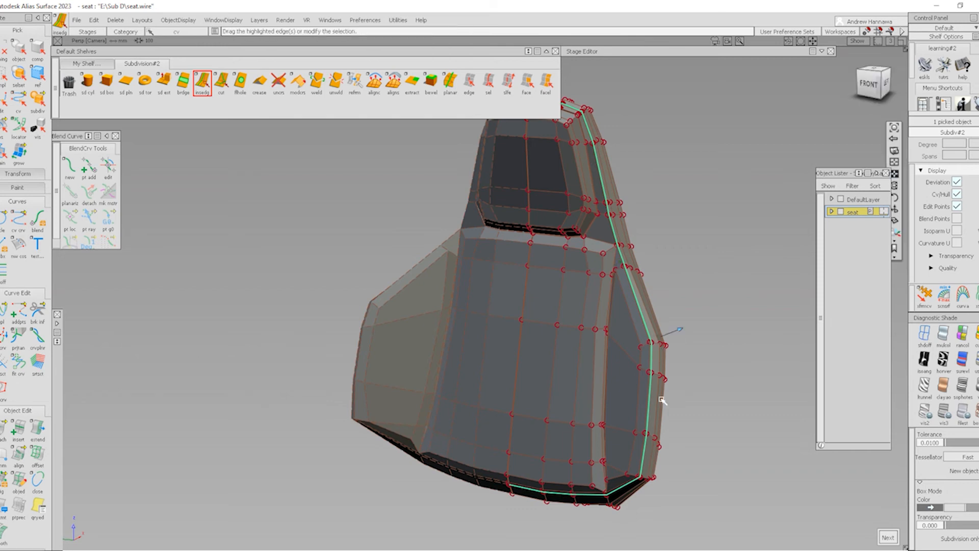
# - Insert another edge loop between the two closely spaced loops along the backrest's outer rim
pyautogui.keyDown('alt'); pyautogui.keyDown('shift'); pyautogui.moveTo(661, 399); pyautogui.dragTo(675, 341, button='right'); pyautogui.keyUp('shift'); pyautogui.keyUp('alt')
pyautogui.keyDown('alt'); pyautogui.keyDown('shift'); pyautogui.moveTo(675, 341); pyautogui.dragTo(579, 389); pyautogui.keyUp('shift'); pyautogui.keyUp('alt')
pyautogui.press('space')
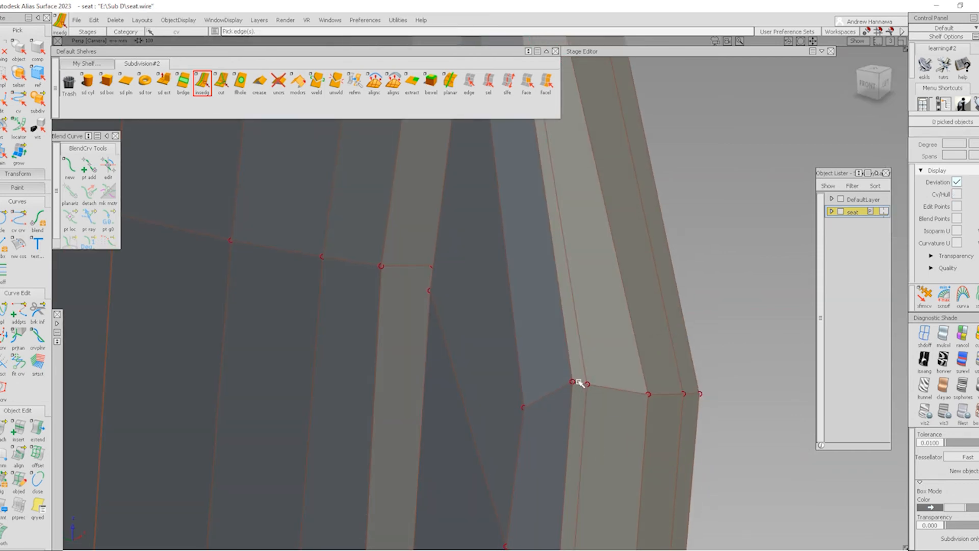
pyautogui.click(580, 383)
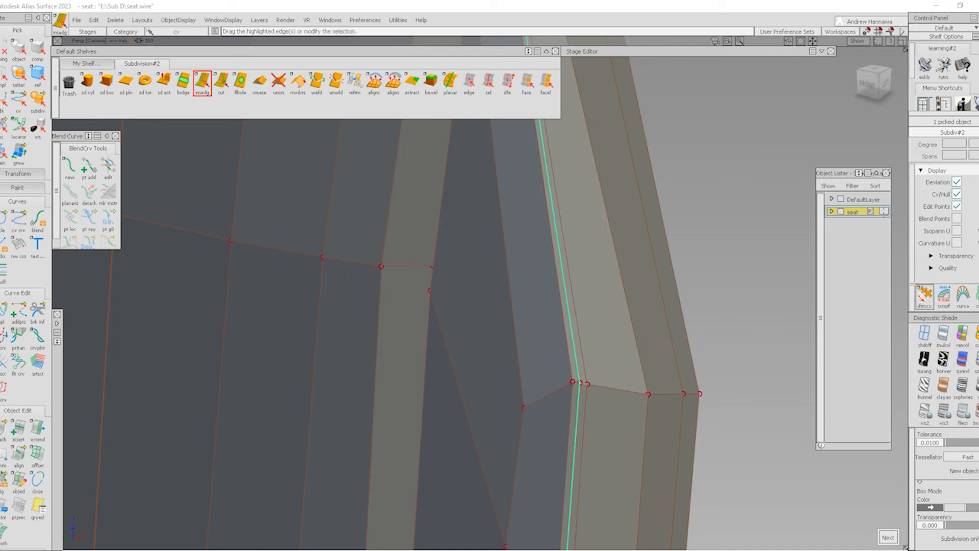
# - Move the CVs of the middle rim loop inward along their normals to form a seam groove
pyautogui.click(925, 294)
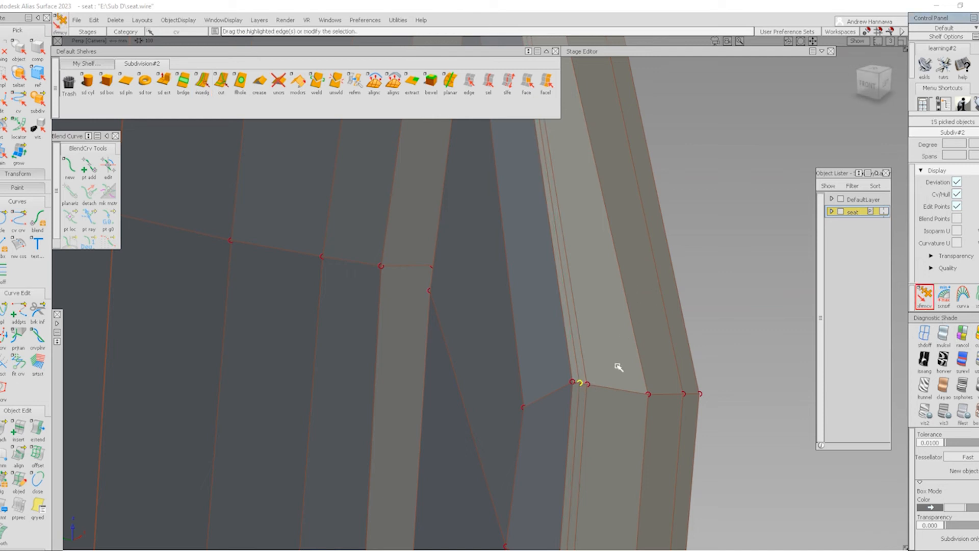
pyautogui.press('space')
pyautogui.click(621, 396)
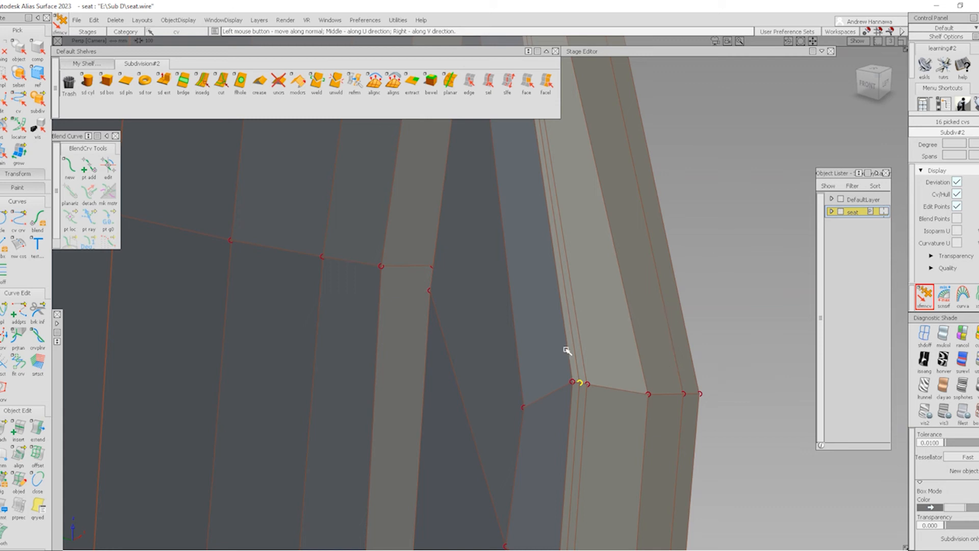
pyautogui.keyDown('alt'); pyautogui.keyDown('shift'); pyautogui.moveTo(529, 358); pyautogui.dragTo(609, 408); pyautogui.keyUp('shift'); pyautogui.keyUp('alt')
pyautogui.moveTo(709, 267); pyautogui.dragTo(497, 261)
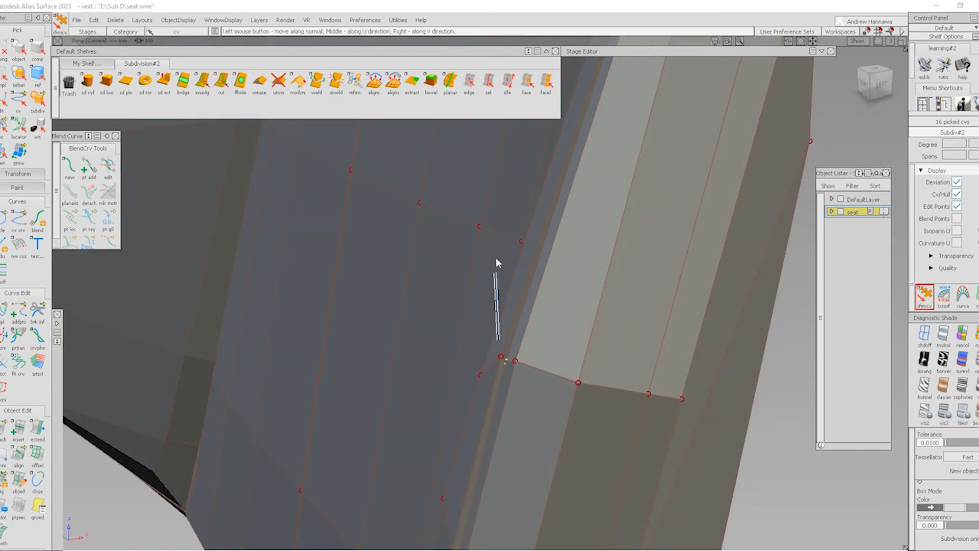
# - Pick the groove's middle edge loop, crease its 15 edges and switch the backrest out of box mode
pyautogui.click(488, 82)
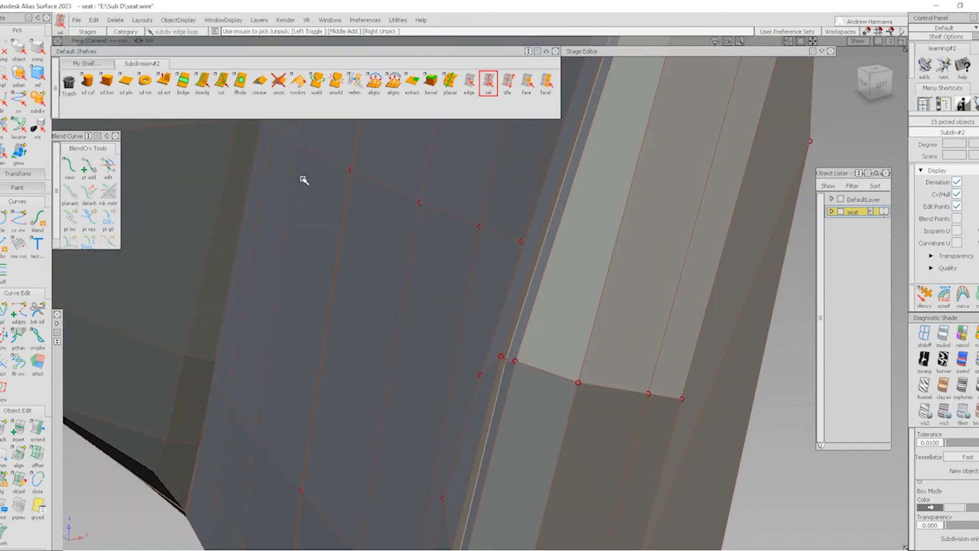
pyautogui.click(278, 82)
pyautogui.press('3')
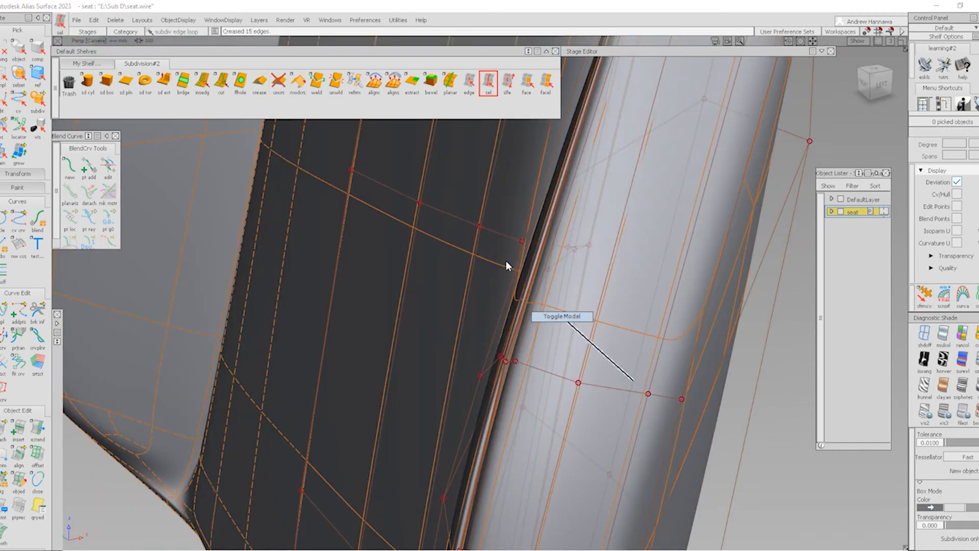
# - Examine the backrest's creased rim seam and headrest from the front and side, without the wireframe
pyautogui.keyDown('alt'); pyautogui.keyDown('shift'); pyautogui.moveTo(507, 267); pyautogui.dragTo(608, 501); pyautogui.keyUp('shift'); pyautogui.keyUp('alt')
pyautogui.keyDown('alt'); pyautogui.keyDown('shift'); pyautogui.moveTo(628, 446); pyautogui.dragTo(629, 392); pyautogui.keyUp('shift'); pyautogui.keyUp('alt')
pyautogui.keyDown('alt'); pyautogui.keyDown('shift'); pyautogui.moveTo(629, 392); pyautogui.dragTo(552, 380, button='right'); pyautogui.keyUp('shift'); pyautogui.keyUp('alt')
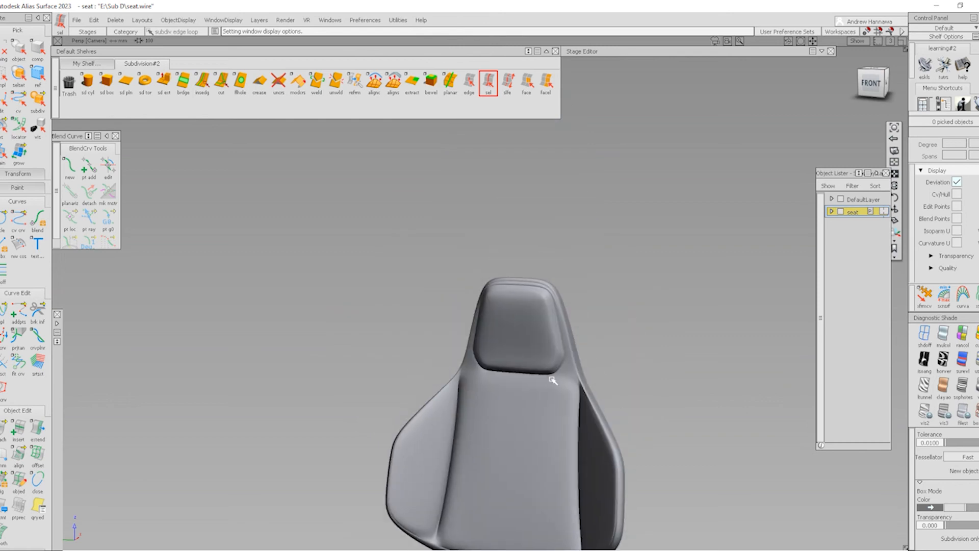
pyautogui.keyDown('alt'); pyautogui.keyDown('shift'); pyautogui.moveTo(551, 291); pyautogui.dragTo(586, 357); pyautogui.keyUp('shift'); pyautogui.keyUp('alt')
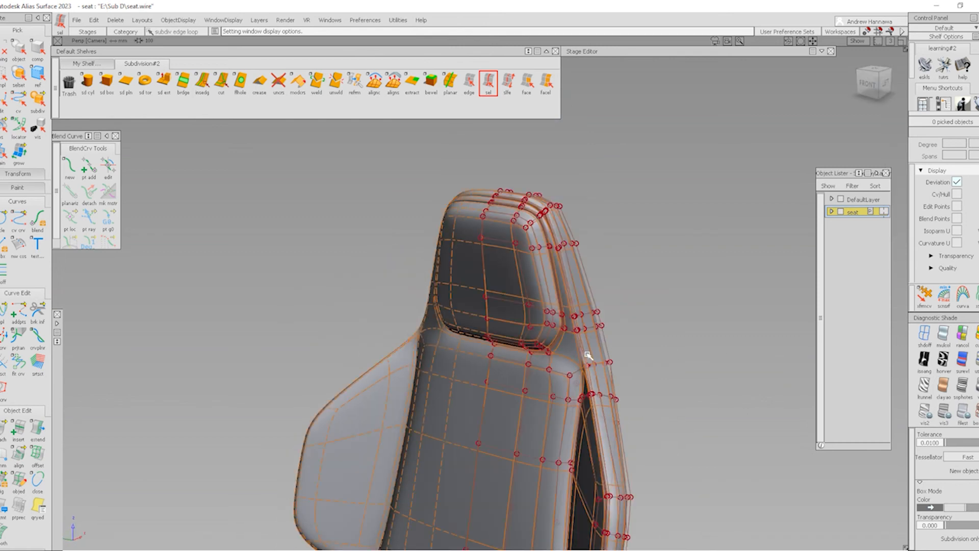
pyautogui.keyDown('alt'); pyautogui.keyDown('shift'); pyautogui.moveTo(586, 356); pyautogui.dragTo(481, 325, button='right'); pyautogui.keyUp('shift'); pyautogui.keyUp('alt')
pyautogui.keyDown('alt'); pyautogui.keyDown('shift'); pyautogui.moveTo(480, 325); pyautogui.dragTo(408, 337); pyautogui.keyUp('shift'); pyautogui.keyUp('alt')
pyautogui.keyDown('alt'); pyautogui.keyDown('shift'); pyautogui.moveTo(408, 337); pyautogui.dragTo(357, 347, button='right'); pyautogui.keyUp('shift'); pyautogui.keyUp('alt')
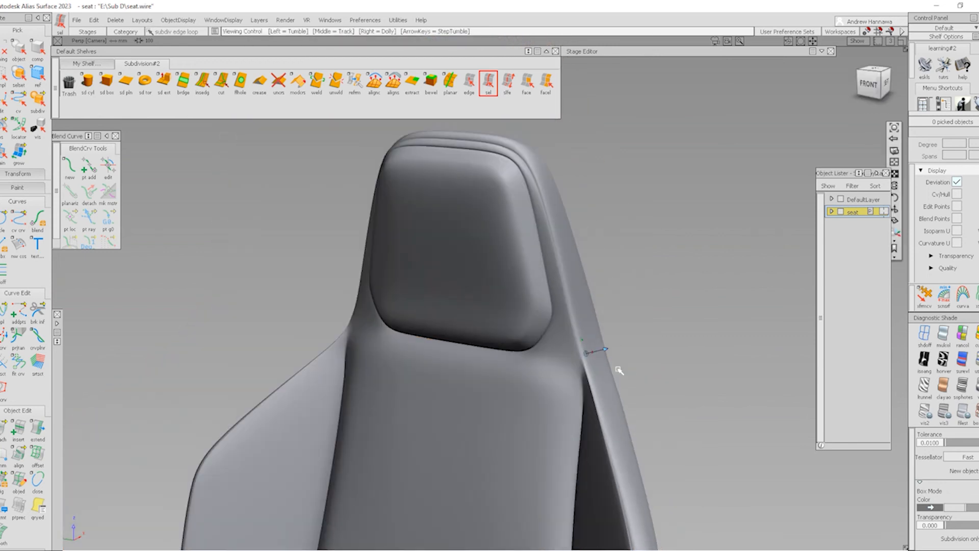
pyautogui.keyDown('alt'); pyautogui.keyDown('shift'); pyautogui.moveTo(357, 346); pyautogui.dragTo(537, 283); pyautogui.keyUp('shift'); pyautogui.keyUp('alt')
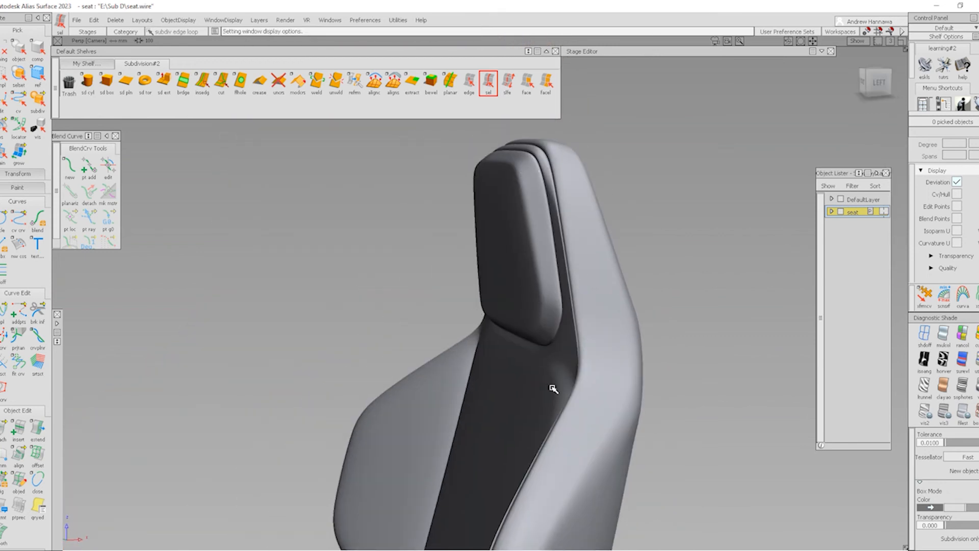
pyautogui.keyDown('alt'); pyautogui.keyDown('shift'); pyautogui.moveTo(553, 389); pyautogui.dragTo(562, 322); pyautogui.keyUp('shift'); pyautogui.keyUp('alt')
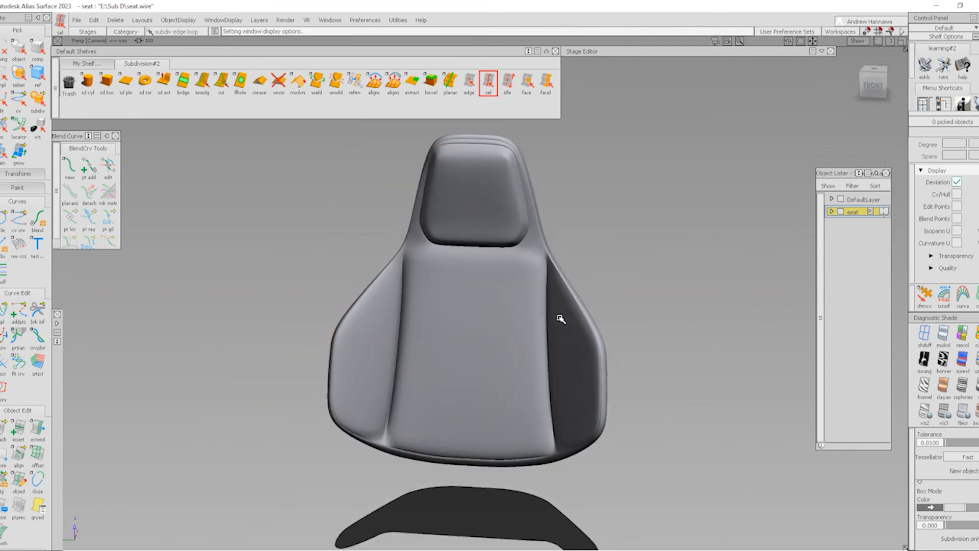
# - Bring back the seat cushion and isolate it with its CVs displayed by hiding the backrest
pyautogui.scroll(-3, 573, 332)
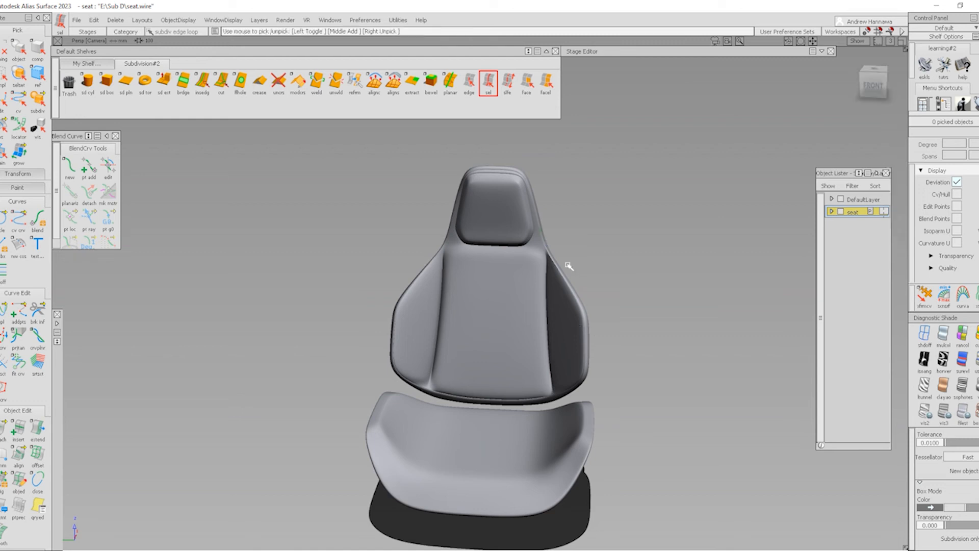
pyautogui.keyDown('alt'); pyautogui.keyDown('shift'); pyautogui.moveTo(542, 452); pyautogui.dragTo(510, 426); pyautogui.keyUp('shift'); pyautogui.keyUp('alt')
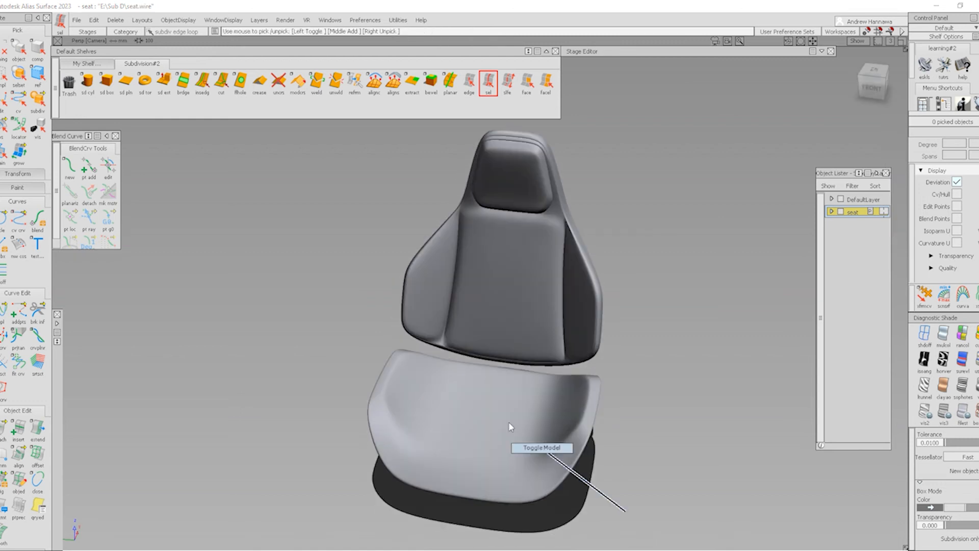
pyautogui.keyDown('ctrl'); pyautogui.keyDown('shift'); pyautogui.moveTo(511, 426); pyautogui.dragTo(509, 424, button='right'); pyautogui.keyUp('shift'); pyautogui.keyUp('ctrl')
pyautogui.scroll(3, 551, 471)
pyautogui.keyDown('ctrl'); pyautogui.keyDown('shift'); pyautogui.moveTo(554, 428); pyautogui.dragTo(551, 474); pyautogui.keyUp('shift'); pyautogui.keyUp('ctrl')
pyautogui.click(584, 438)
pyautogui.keyDown('ctrl'); pyautogui.keyDown('shift'); pyautogui.moveTo(584, 438); pyautogui.dragTo(661, 384, button='right'); pyautogui.keyUp('shift'); pyautogui.keyUp('ctrl')
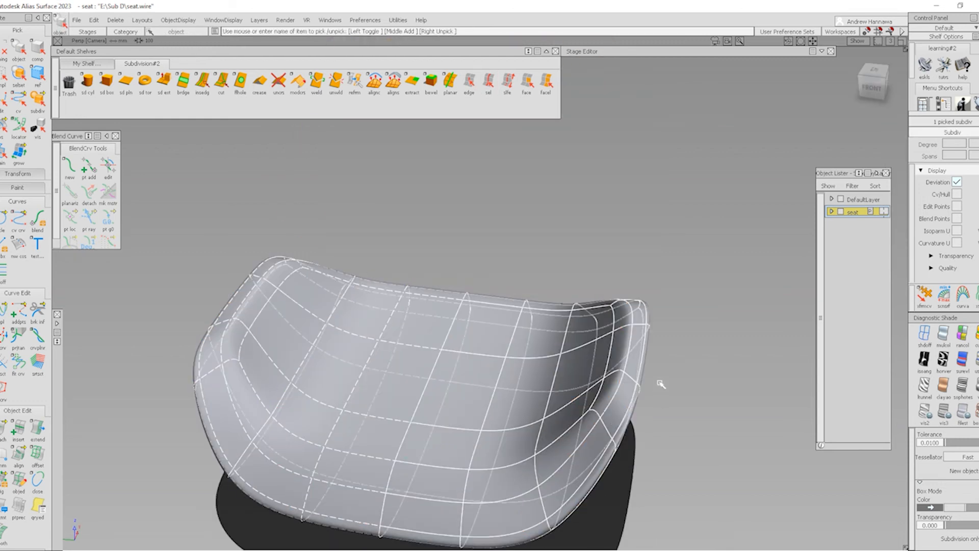
pyautogui.moveTo(662, 408)
pyautogui.keyDown('alt'); pyautogui.keyDown('shift'); pyautogui.mouseDown()
pyautogui.moveTo(669, 440)
pyautogui.moveTo(673, 395)
pyautogui.mouseUp(); pyautogui.keyUp('shift'); pyautogui.keyUp('alt')
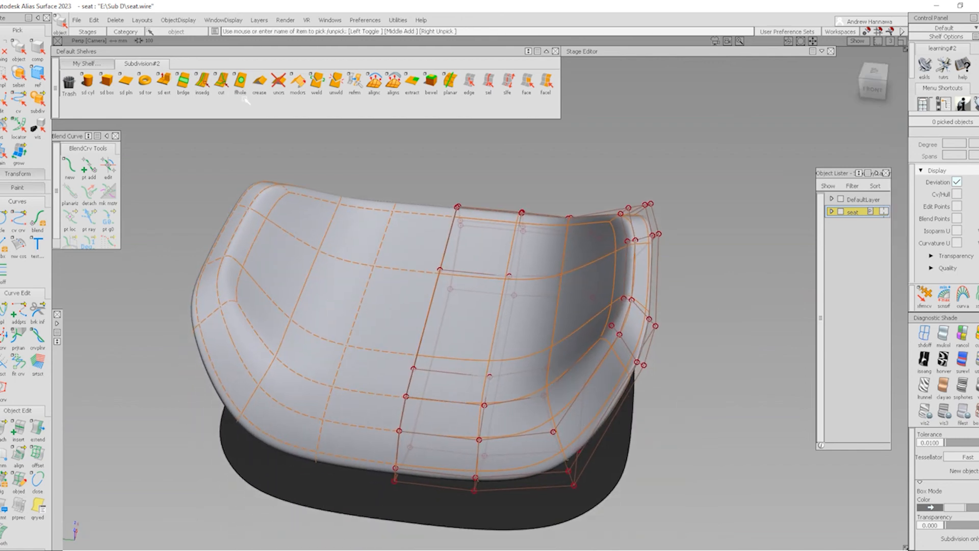
# - Insert an edge loop close beside the existing loop along the seat cushion's rim, working in box mode
pyautogui.click(202, 82)
pyautogui.keyDown('alt'); pyautogui.keyDown('shift'); pyautogui.moveTo(658, 403); pyautogui.dragTo(559, 415); pyautogui.keyUp('shift'); pyautogui.keyUp('alt')
pyautogui.press('space')
pyautogui.keyDown('alt'); pyautogui.keyDown('shift'); pyautogui.moveTo(631, 306); pyautogui.dragTo(633, 341, button='right'); pyautogui.keyUp('shift'); pyautogui.keyUp('alt')
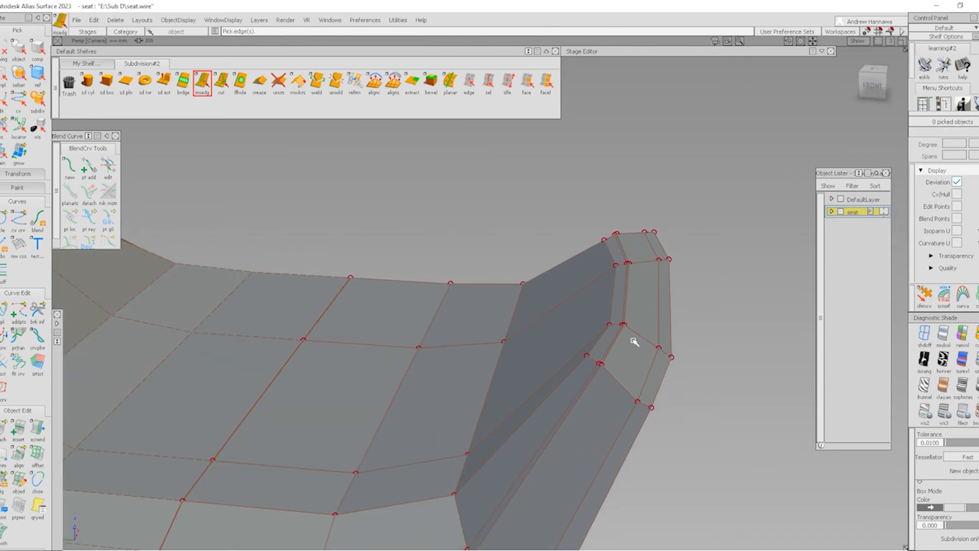
# - Pick the four CVs of the inner rim loop on the cushion's side and move them about 2.85 in Y
pyautogui.click(924, 297)
pyautogui.keyDown('alt'); pyautogui.keyDown('shift'); pyautogui.moveTo(536, 464); pyautogui.dragTo(540, 408, button='middle'); pyautogui.keyUp('shift'); pyautogui.keyUp('alt')
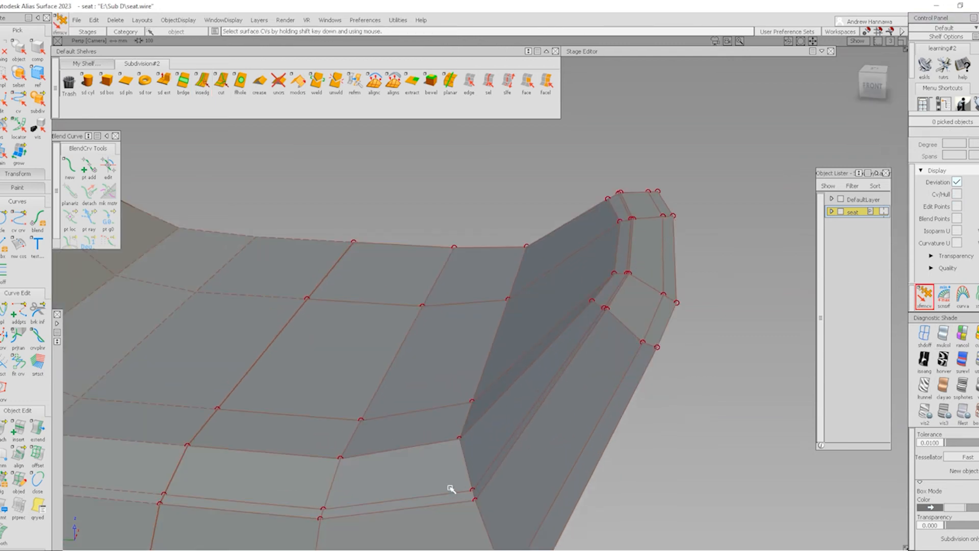
pyautogui.click(605, 308)
pyautogui.keyDown('alt'); pyautogui.keyDown('shift'); pyautogui.moveTo(621, 193); pyautogui.dragTo(636, 170, button='right'); pyautogui.keyUp('shift'); pyautogui.keyUp('alt')
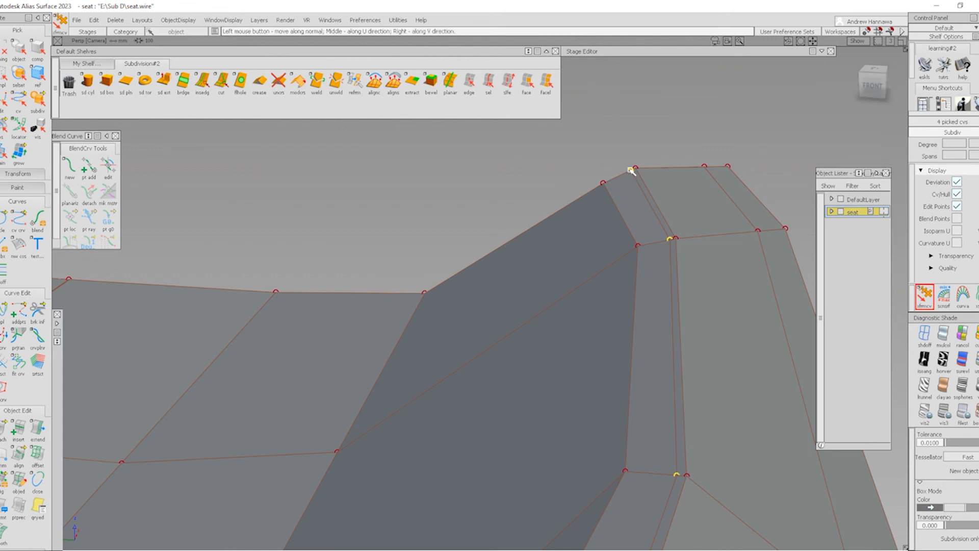
pyautogui.hotkey('shift', 'alt')
pyautogui.moveTo(655, 144); pyautogui.dragTo(627, 149, button='middle')
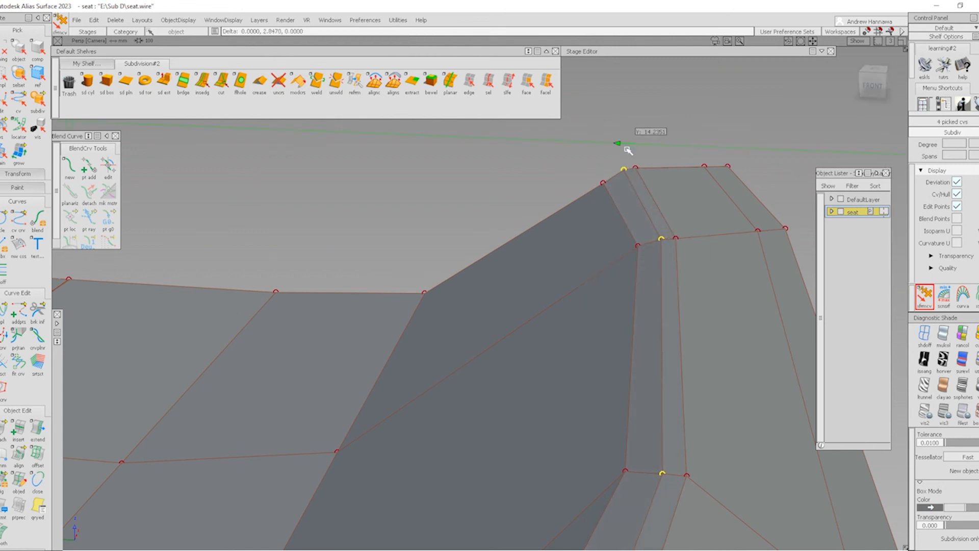
pyautogui.keyDown('alt'); pyautogui.keyDown('shift'); pyautogui.moveTo(627, 149); pyautogui.dragTo(675, 225, button='right'); pyautogui.keyUp('shift'); pyautogui.keyUp('alt')
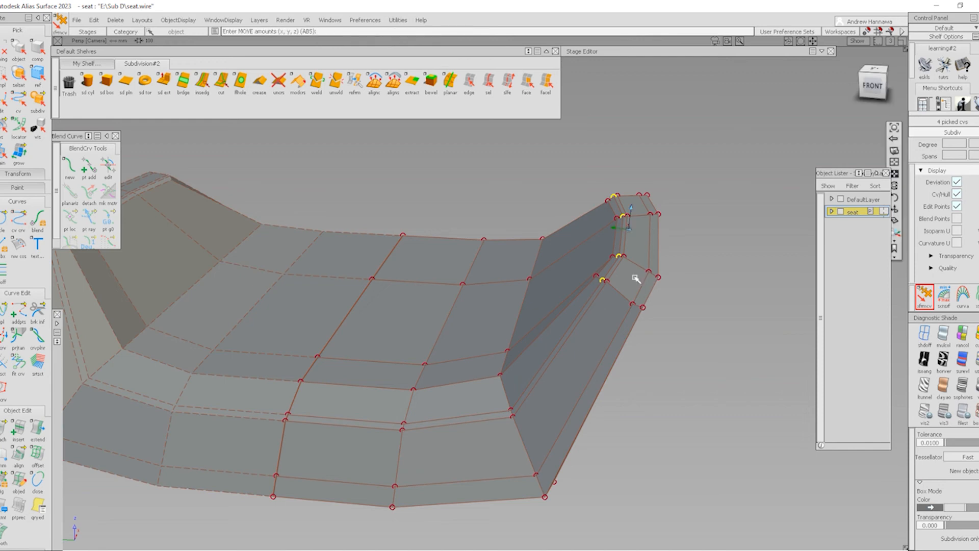
# - Pick the three CVs of the lower rim loop along the cushion's front edge and adjust their spacing
pyautogui.keyDown('alt'); pyautogui.keyDown('shift'); pyautogui.moveTo(632, 277); pyautogui.dragTo(549, 323); pyautogui.keyUp('shift'); pyautogui.keyUp('alt')
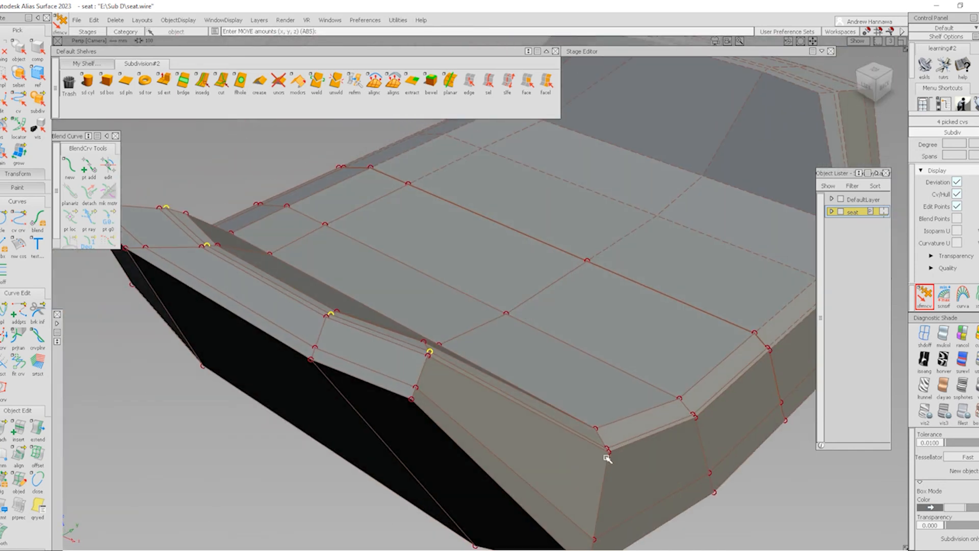
pyautogui.keyDown('shift'); pyautogui.click(770, 352); pyautogui.keyUp('shift')
pyautogui.keyDown('ctrl'); pyautogui.keyDown('shift'); pyautogui.moveTo(699, 340); pyautogui.dragTo(699, 319); pyautogui.keyUp('shift'); pyautogui.keyUp('ctrl')
pyautogui.moveTo(688, 339); pyautogui.dragTo(679, 375, button='right')
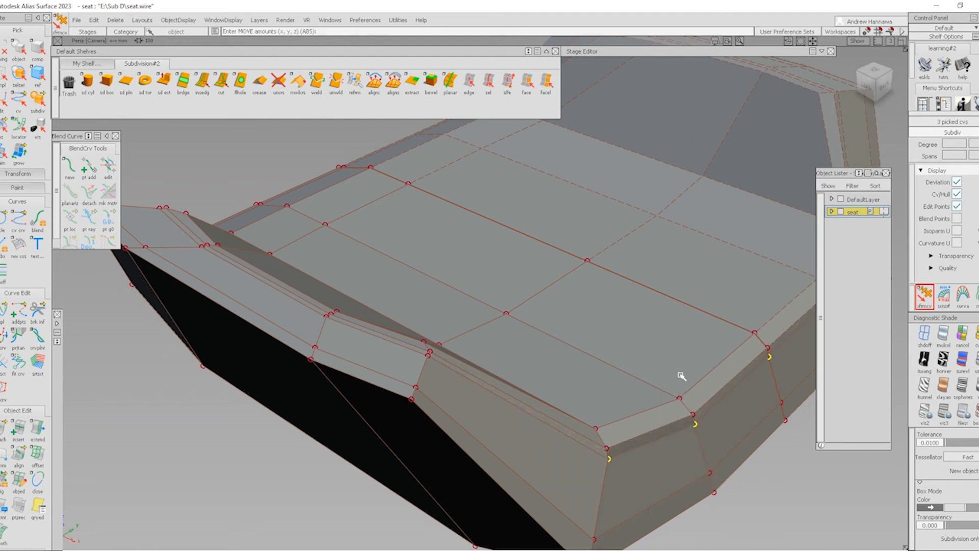
pyautogui.moveTo(678, 375); pyautogui.dragTo(648, 376)
pyautogui.moveTo(536, 447)
pyautogui.keyDown('ctrl'); pyautogui.keyDown('shift'); pyautogui.mouseDown()
pyautogui.moveTo(519, 317)
pyautogui.moveTo(466, 400)
pyautogui.moveTo(381, 457)
pyautogui.mouseUp(); pyautogui.keyUp('shift'); pyautogui.keyUp('ctrl')
pyautogui.keyDown('alt'); pyautogui.keyDown('shift'); pyautogui.moveTo(452, 365); pyautogui.dragTo(468, 316, button='middle'); pyautogui.keyUp('shift'); pyautogui.keyUp('alt')
pyautogui.keyDown('alt'); pyautogui.keyDown('shift'); pyautogui.moveTo(468, 317); pyautogui.dragTo(280, 400); pyautogui.keyUp('shift'); pyautogui.keyUp('alt')
pyautogui.moveTo(305, 360); pyautogui.dragTo(426, 485)
pyautogui.keyDown('ctrl'); pyautogui.keyDown('shift'); pyautogui.moveTo(459, 445); pyautogui.dragTo(458, 378); pyautogui.keyUp('shift'); pyautogui.keyUp('ctrl')
pyautogui.keyDown('ctrl'); pyautogui.keyDown('shift'); pyautogui.moveTo(474, 448); pyautogui.dragTo(472, 410); pyautogui.keyUp('shift'); pyautogui.keyUp('ctrl')
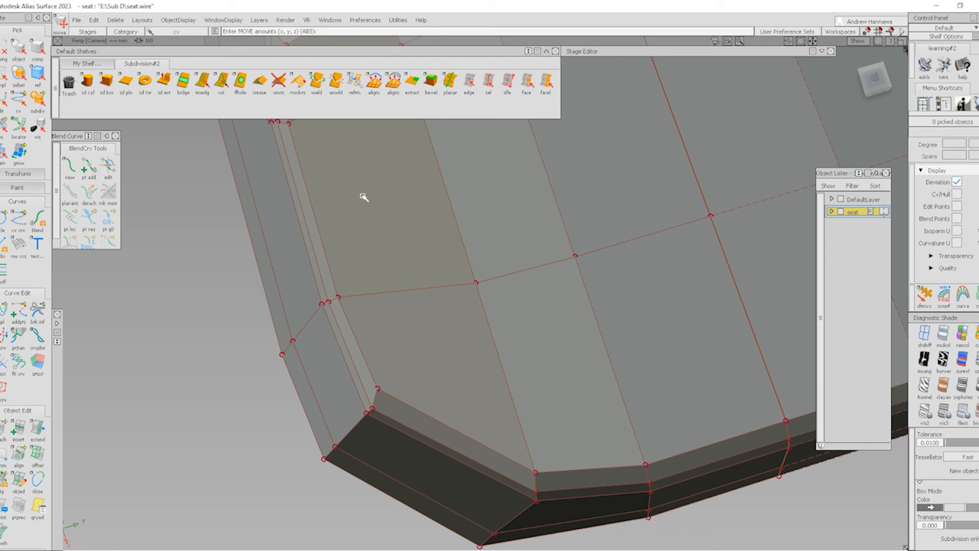
# - Insert an edge loop midway between the two closely spaced loops around the seat cushion's rim
pyautogui.click(203, 81)
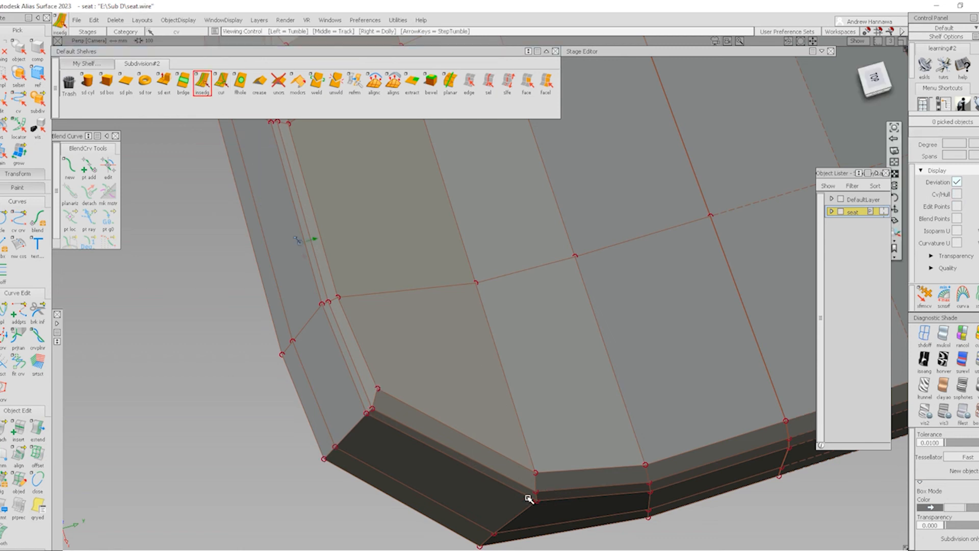
pyautogui.scroll(3, 529, 498)
pyautogui.keyDown('alt'); pyautogui.keyDown('shift'); pyautogui.moveTo(529, 498); pyautogui.dragTo(534, 445, button='middle'); pyautogui.keyUp('shift'); pyautogui.keyUp('alt')
pyautogui.keyDown('alt'); pyautogui.keyDown('shift'); pyautogui.moveTo(534, 446); pyautogui.dragTo(557, 440); pyautogui.keyUp('shift'); pyautogui.keyUp('alt')
pyautogui.click(540, 441)
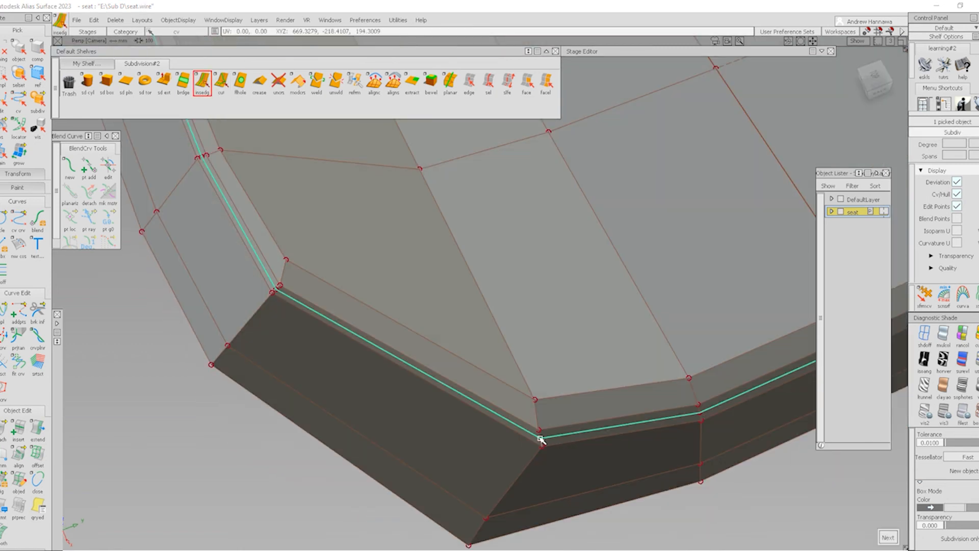
# - Move the CVs of the cushion's middle rim loop inward to form a groove and return to smooth display
pyautogui.click(469, 83)
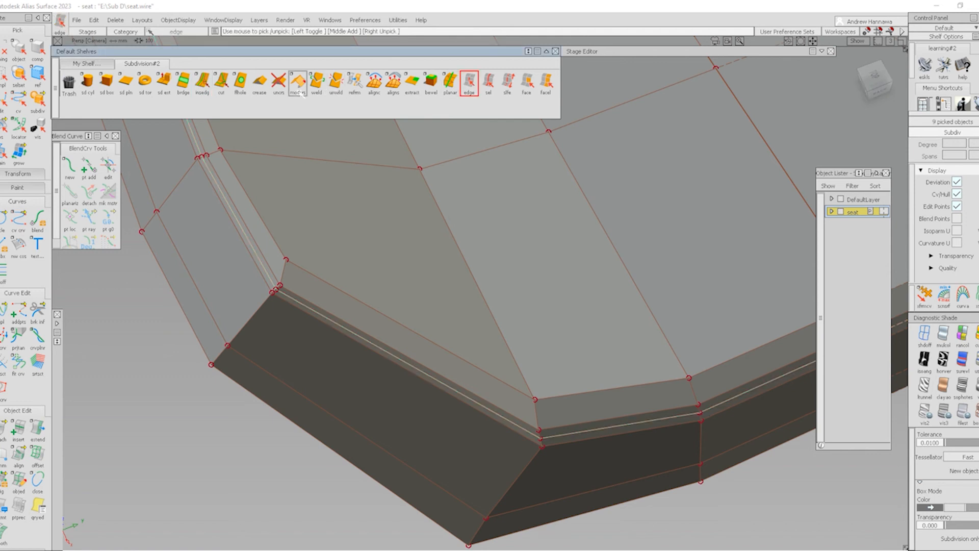
pyautogui.click(278, 87)
pyautogui.click(923, 295)
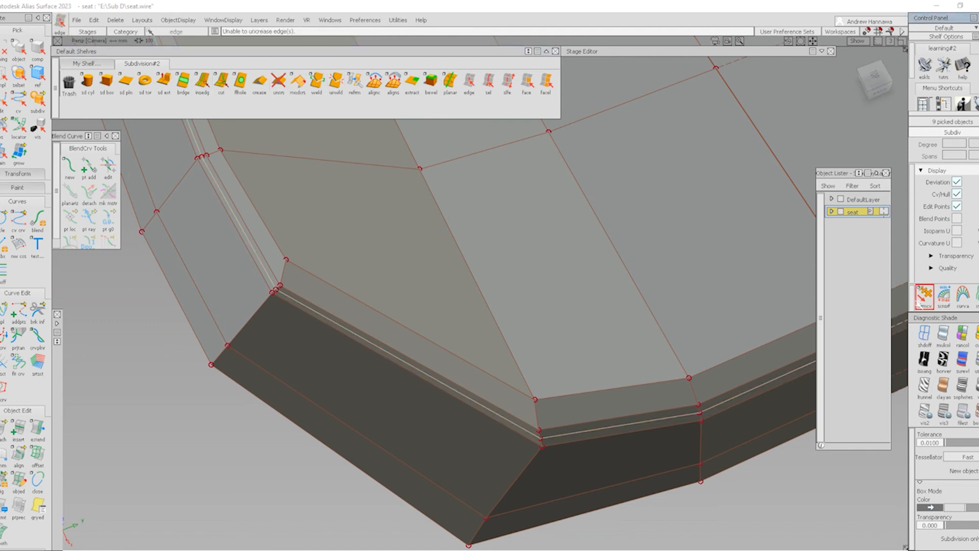
pyautogui.keyDown('alt'); pyautogui.keyDown('shift'); pyautogui.moveTo(612, 506); pyautogui.dragTo(620, 444); pyautogui.keyUp('shift'); pyautogui.keyUp('alt')
pyautogui.moveTo(756, 411); pyautogui.dragTo(712, 444)
pyautogui.keyDown('ctrl'); pyautogui.keyDown('shift'); pyautogui.moveTo(716, 441); pyautogui.dragTo(715, 466, button='right'); pyautogui.keyUp('shift'); pyautogui.keyUp('ctrl')
pyautogui.moveTo(720, 400); pyautogui.dragTo(728, 413)
pyautogui.keyDown('ctrl'); pyautogui.keyDown('shift'); pyautogui.moveTo(644, 472); pyautogui.dragTo(644, 390); pyautogui.keyUp('shift'); pyautogui.keyUp('ctrl')
pyautogui.keyDown('ctrl'); pyautogui.keyDown('shift'); pyautogui.moveTo(540, 387); pyautogui.dragTo(631, 300, button='right'); pyautogui.keyUp('shift'); pyautogui.keyUp('ctrl')
pyautogui.keyDown('ctrl'); pyautogui.keyDown('shift'); pyautogui.moveTo(738, 421); pyautogui.dragTo(615, 337, button='right'); pyautogui.keyUp('shift'); pyautogui.keyUp('ctrl')
pyautogui.keyDown('ctrl'); pyautogui.keyDown('shift'); pyautogui.moveTo(586, 393); pyautogui.dragTo(610, 397, button='right'); pyautogui.keyUp('shift'); pyautogui.keyUp('ctrl')
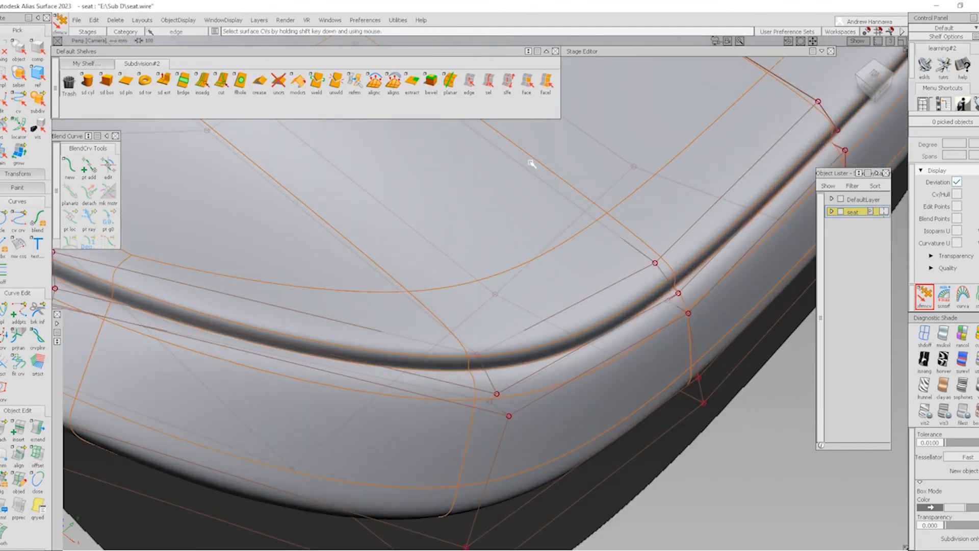
# - Pick the edge loop at the bottom of the cushion's groove in wireframe and crease its nine edges
pyautogui.click(489, 84)
pyautogui.click(921, 336)
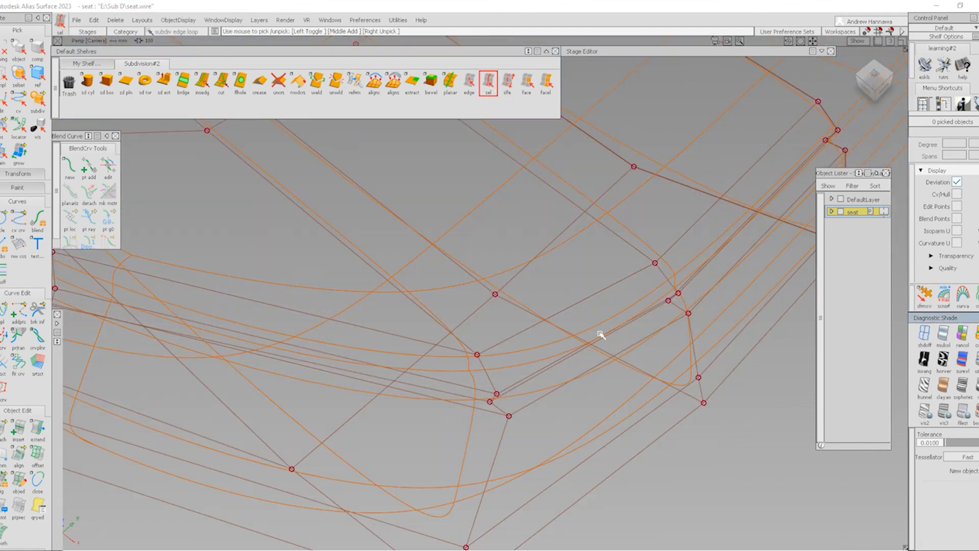
pyautogui.click(542, 377)
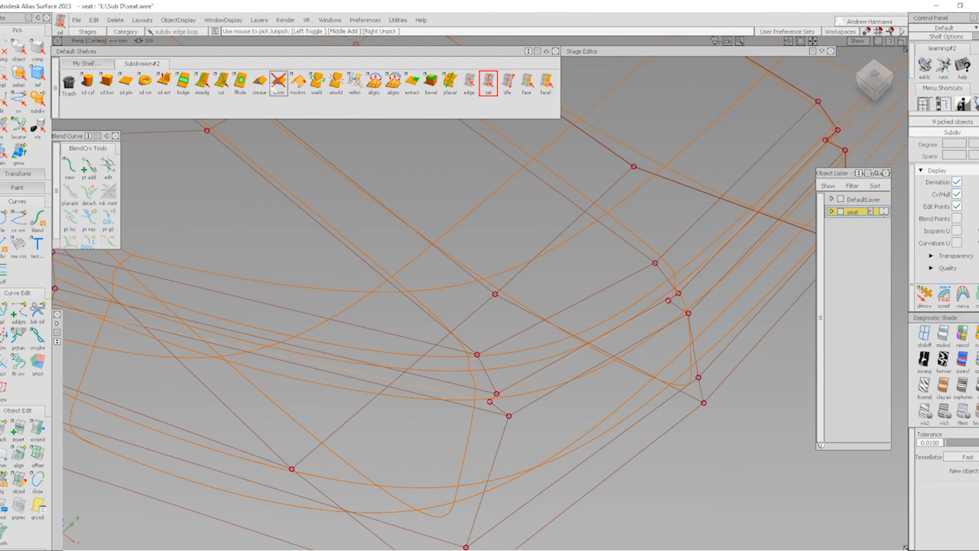
pyautogui.click(259, 82)
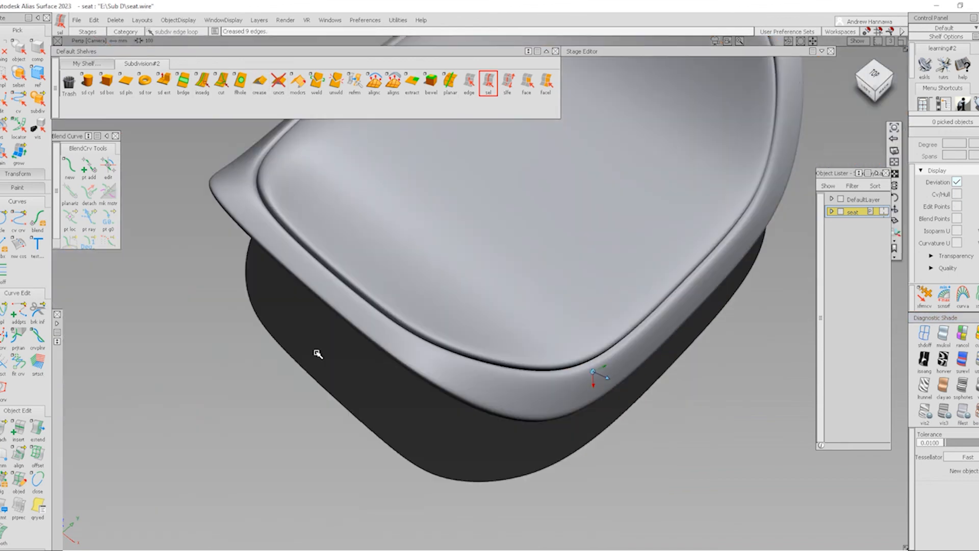
# - Examine the seat cushion's creased groove in shaded display and with its mesh shown, from the front and from above
pyautogui.moveTo(317, 353)
pyautogui.keyDown('alt'); pyautogui.keyDown('shift'); pyautogui.mouseDown()
pyautogui.moveTo(518, 391)
pyautogui.moveTo(651, 445)
pyautogui.mouseUp(); pyautogui.keyUp('shift'); pyautogui.keyUp('alt')
pyautogui.keyDown('alt'); pyautogui.keyDown('shift'); pyautogui.moveTo(652, 445); pyautogui.dragTo(586, 372, button='middle'); pyautogui.keyUp('shift'); pyautogui.keyUp('alt')
pyautogui.keyDown('alt'); pyautogui.keyDown('shift'); pyautogui.moveTo(586, 371); pyautogui.dragTo(599, 391); pyautogui.keyUp('shift'); pyautogui.keyUp('alt')
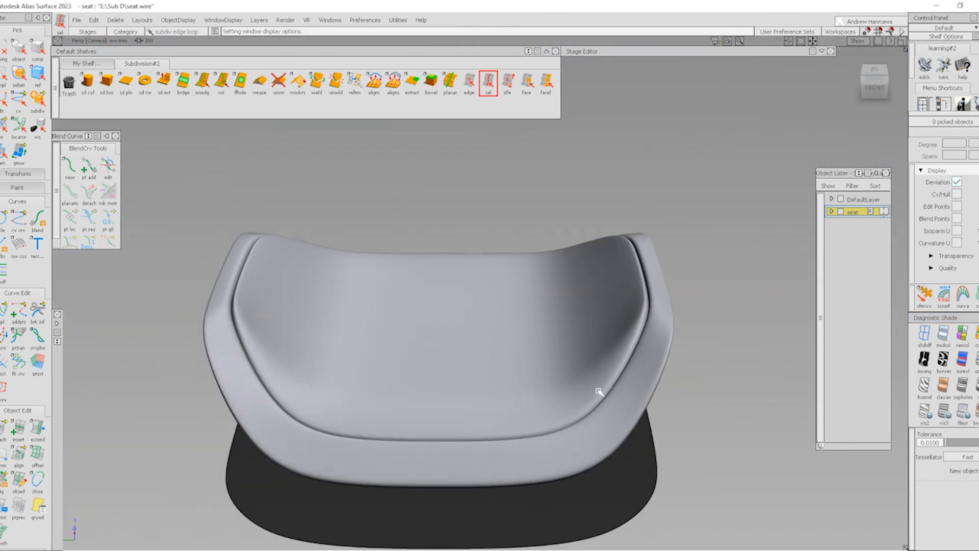
pyautogui.keyDown('alt'); pyautogui.keyDown('shift'); pyautogui.moveTo(663, 337); pyautogui.dragTo(620, 352, button='right'); pyautogui.keyUp('shift'); pyautogui.keyUp('alt')
pyautogui.keyDown('alt'); pyautogui.keyDown('shift'); pyautogui.moveTo(620, 352); pyautogui.dragTo(621, 415, button='middle'); pyautogui.keyUp('shift'); pyautogui.keyUp('alt')
pyautogui.keyDown('alt'); pyautogui.keyDown('shift'); pyautogui.moveTo(664, 386); pyautogui.dragTo(556, 402, button='right'); pyautogui.keyUp('shift'); pyautogui.keyUp('alt')
pyautogui.keyDown('alt'); pyautogui.keyDown('shift'); pyautogui.moveTo(556, 402); pyautogui.dragTo(596, 391); pyautogui.keyUp('shift'); pyautogui.keyUp('alt')
pyautogui.hotkey('alt', 'm')
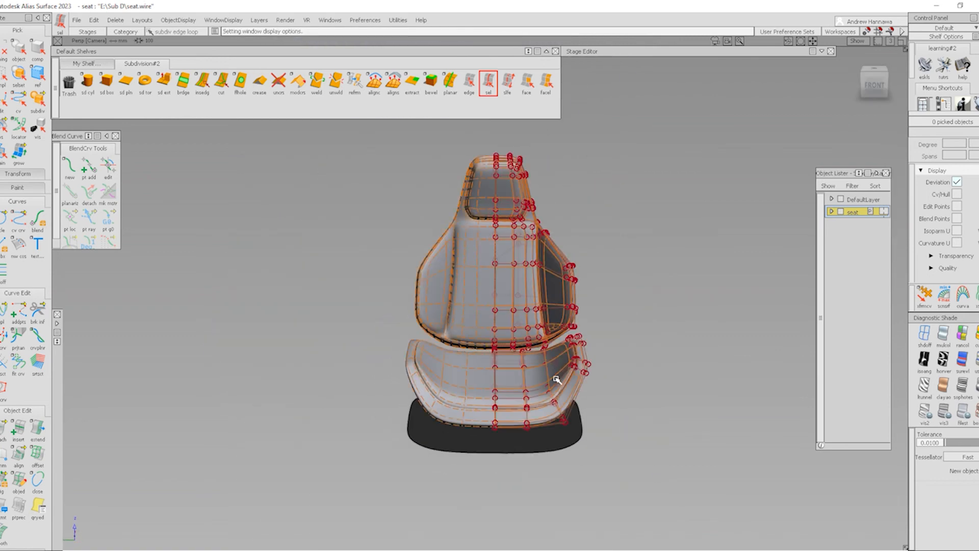
pyautogui.keyDown('alt'); pyautogui.keyDown('shift'); pyautogui.moveTo(536, 380); pyautogui.dragTo(587, 382, button='right'); pyautogui.keyUp('shift'); pyautogui.keyUp('alt')
pyautogui.keyDown('alt'); pyautogui.keyDown('shift'); pyautogui.moveTo(586, 383); pyautogui.dragTo(593, 507); pyautogui.keyUp('shift'); pyautogui.keyUp('alt')
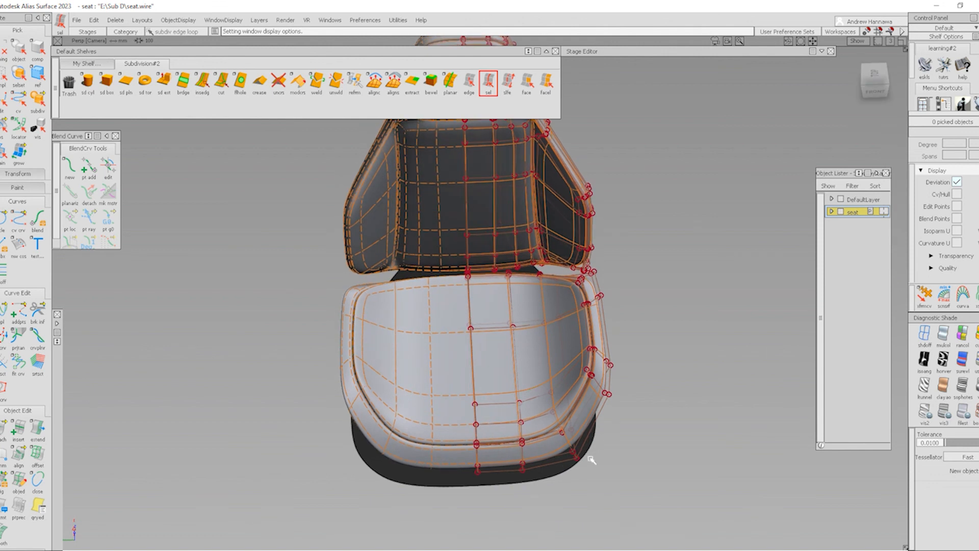
pyautogui.hotkey('alt', 'm')
pyautogui.moveTo(546, 402)
pyautogui.keyDown('alt'); pyautogui.keyDown('shift'); pyautogui.mouseDown()
pyautogui.moveTo(542, 376)
pyautogui.moveTo(543, 388)
pyautogui.mouseUp(); pyautogui.keyUp('shift'); pyautogui.keyUp('alt')
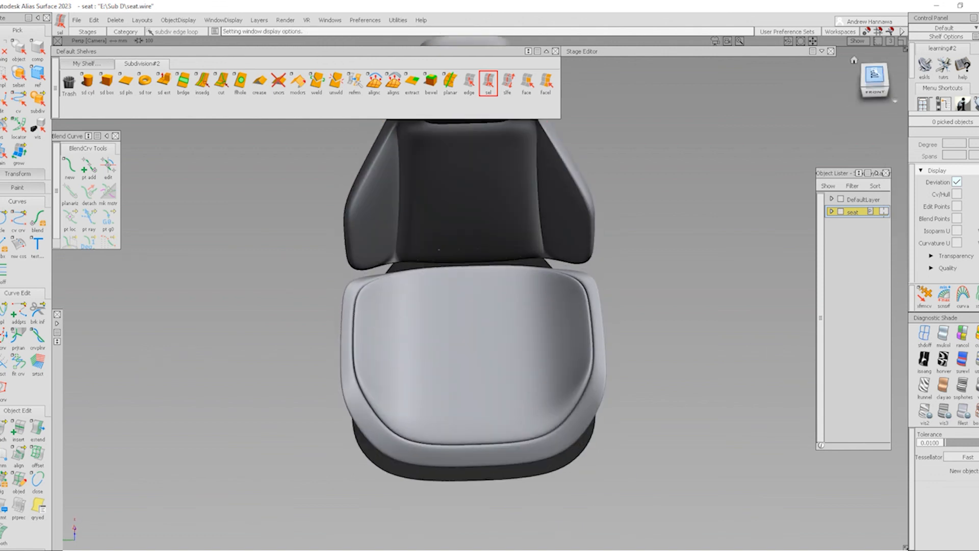
pyautogui.click(874, 74)
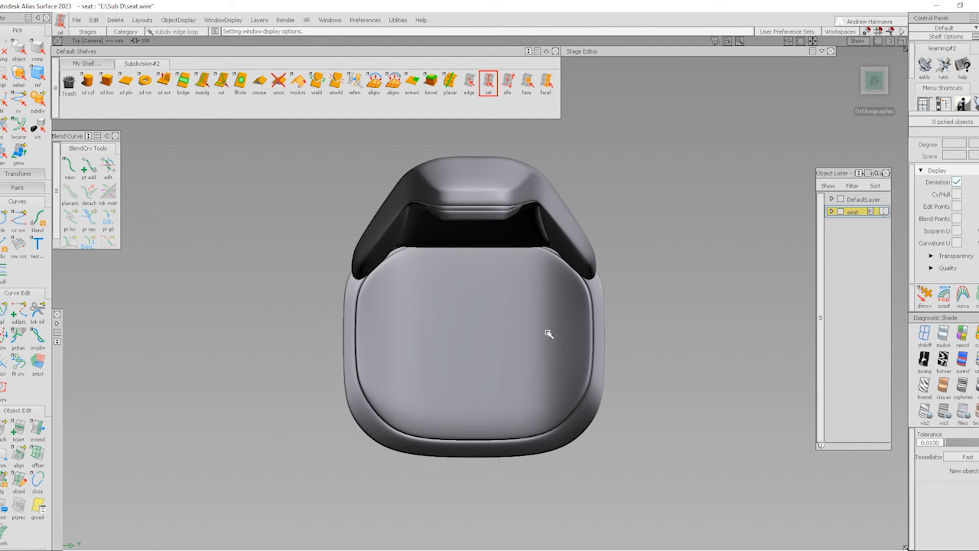
pyautogui.keyDown('alt'); pyautogui.keyDown('shift'); pyautogui.moveTo(529, 439); pyautogui.dragTo(529, 334); pyautogui.keyUp('shift'); pyautogui.keyUp('alt')
pyautogui.keyDown('ctrl'); pyautogui.keyDown('shift'); pyautogui.moveTo(611, 431); pyautogui.dragTo(576, 377, button='right'); pyautogui.keyUp('shift'); pyautogui.keyUp('ctrl')
pyautogui.moveTo(542, 385)
pyautogui.keyDown('alt'); pyautogui.keyDown('shift'); pyautogui.mouseDown()
pyautogui.moveTo(500, 391)
pyautogui.moveTo(511, 423)
pyautogui.mouseUp(); pyautogui.keyUp('shift'); pyautogui.keyUp('alt')
# - Isolate the seat cushion with its mesh visible and display it in box mode from the top
pyautogui.hotkey('alt', 'm')
pyautogui.hotkey('alt', 'm')
pyautogui.click(518, 385)
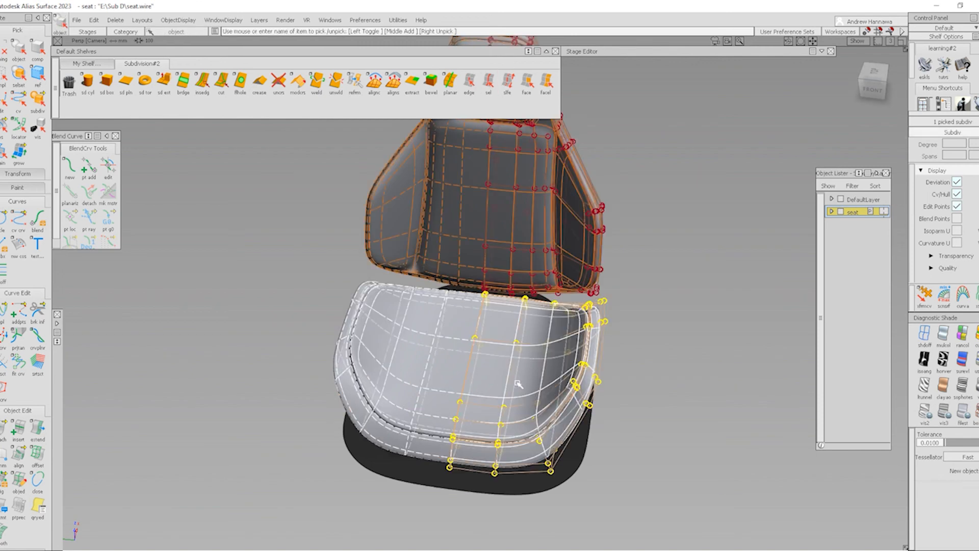
pyautogui.hotkey('alt', 'h')
pyautogui.keyDown('alt'); pyautogui.keyDown('shift'); pyautogui.moveTo(531, 356); pyautogui.dragTo(540, 390); pyautogui.keyUp('shift'); pyautogui.keyUp('alt')
pyautogui.keyDown('ctrl'); pyautogui.keyDown('shift'); pyautogui.moveTo(627, 455); pyautogui.dragTo(600, 365); pyautogui.keyUp('shift'); pyautogui.keyUp('ctrl')
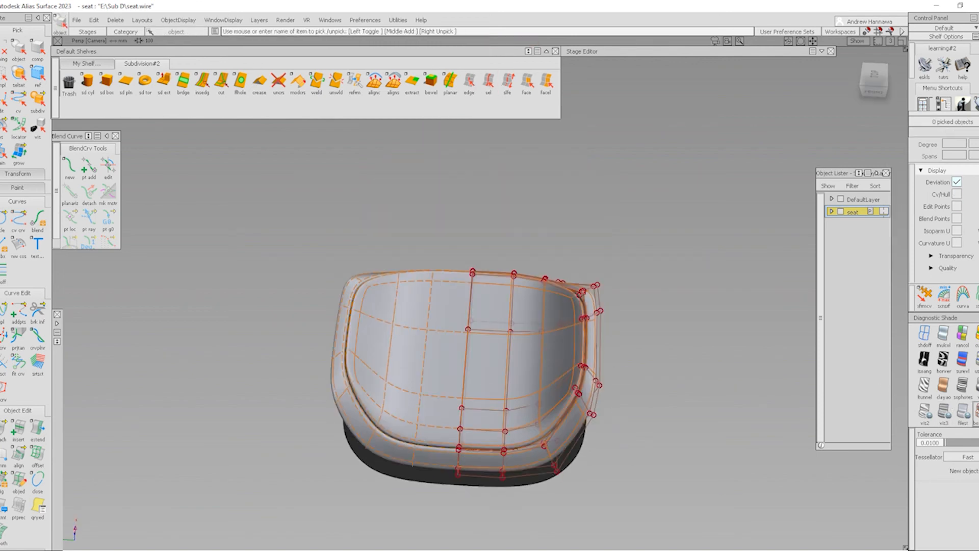
pyautogui.click(973, 412)
pyautogui.keyDown('alt'); pyautogui.keyDown('shift'); pyautogui.moveTo(576, 402); pyautogui.dragTo(577, 424); pyautogui.keyUp('shift'); pyautogui.keyUp('alt')
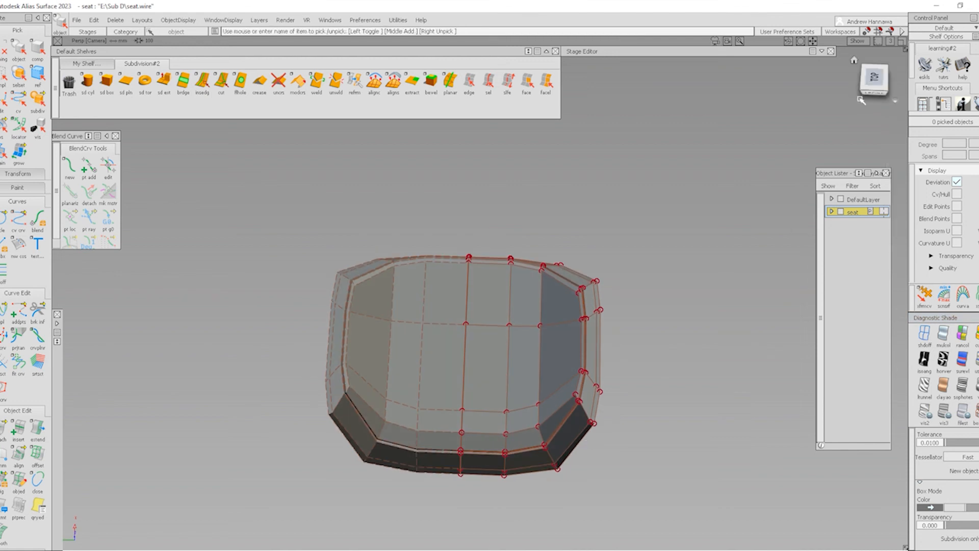
pyautogui.click(872, 76)
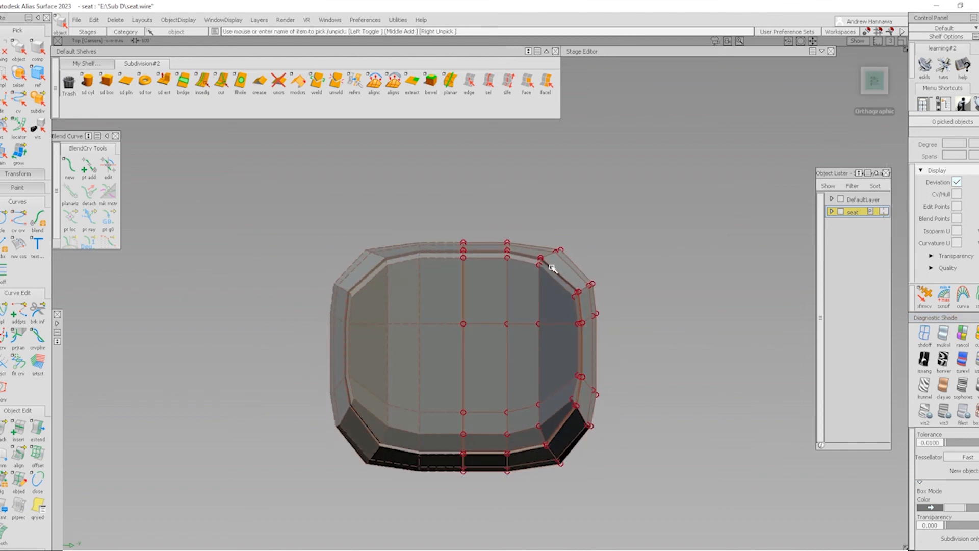
# - Try to cut a diagonal edge across the cushion's rear side corner and link it to the nearby rim vertex
pyautogui.click(222, 83)
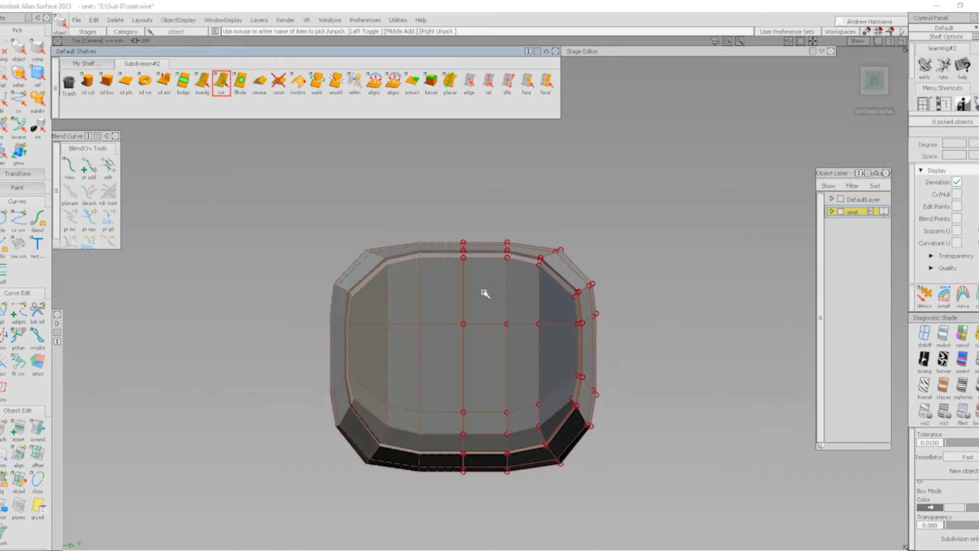
pyautogui.click(540, 282)
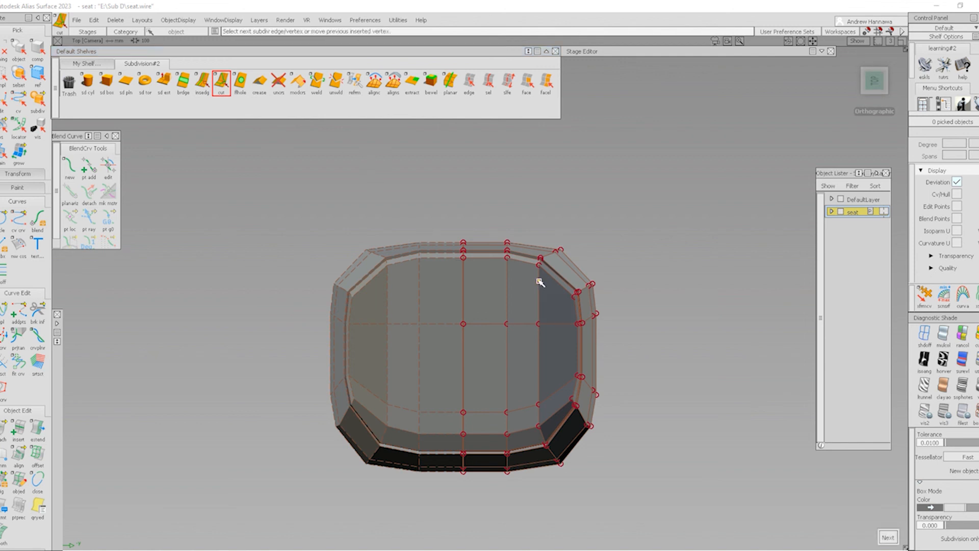
pyautogui.click(564, 324)
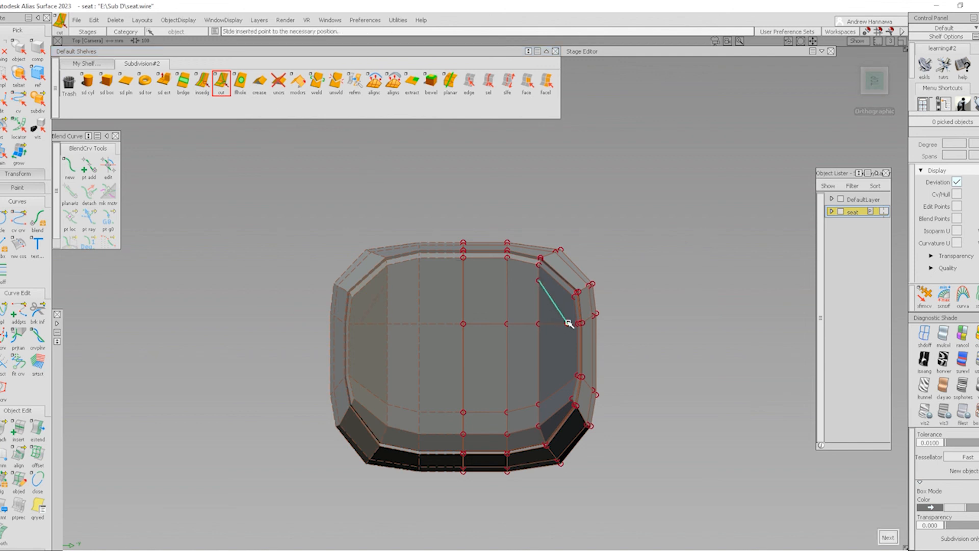
pyautogui.press('Return')
pyautogui.click(574, 299)
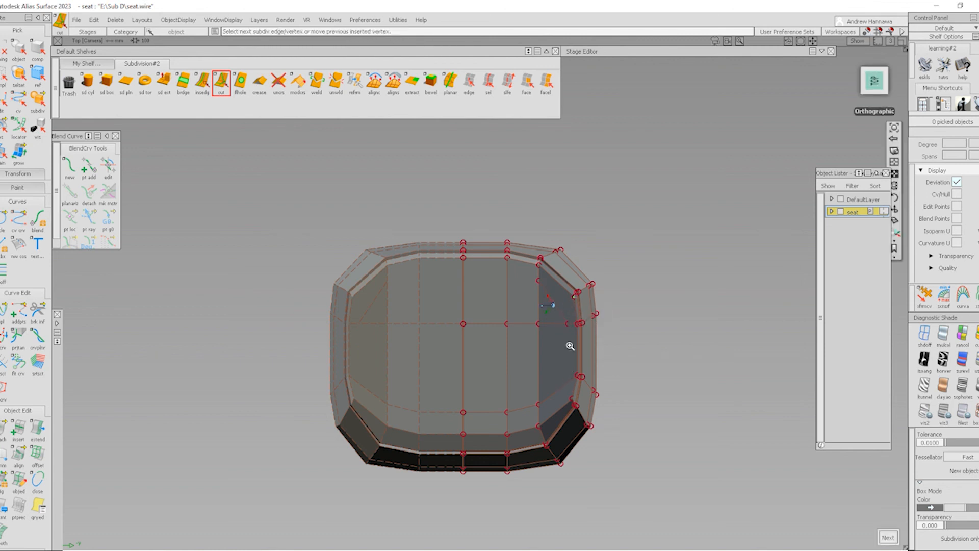
pyautogui.scroll(3, 559, 311)
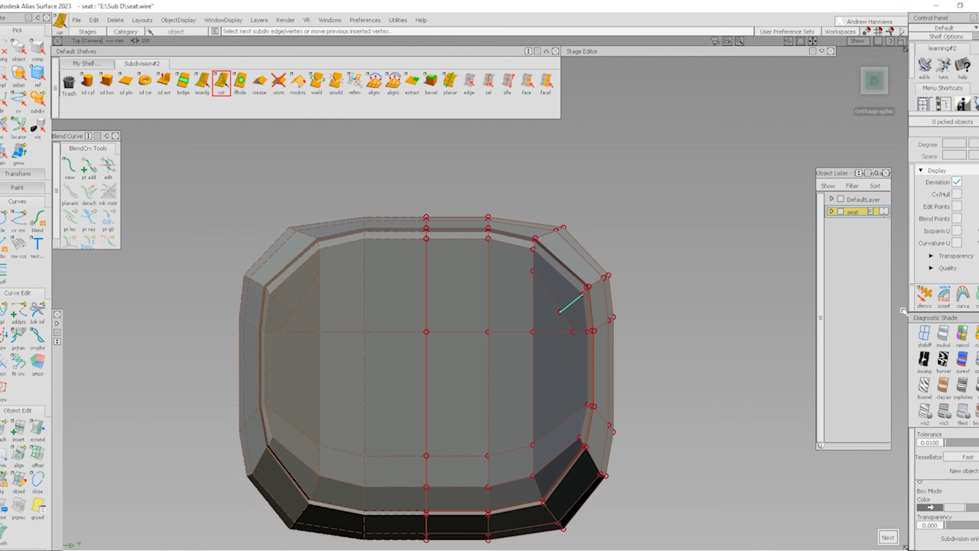
# - Try to reposition the CV at the middle of the diagonal corner cut
pyautogui.click(924, 295)
pyautogui.click(562, 312)
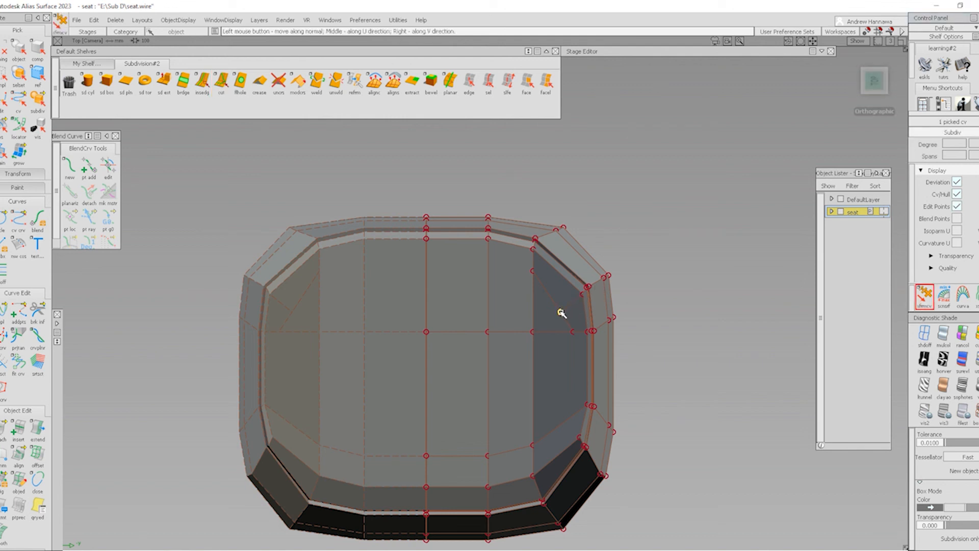
pyautogui.keyDown('ctrl'); pyautogui.keyDown('shift'); pyautogui.moveTo(562, 311); pyautogui.dragTo(538, 312); pyautogui.keyUp('shift'); pyautogui.keyUp('ctrl')
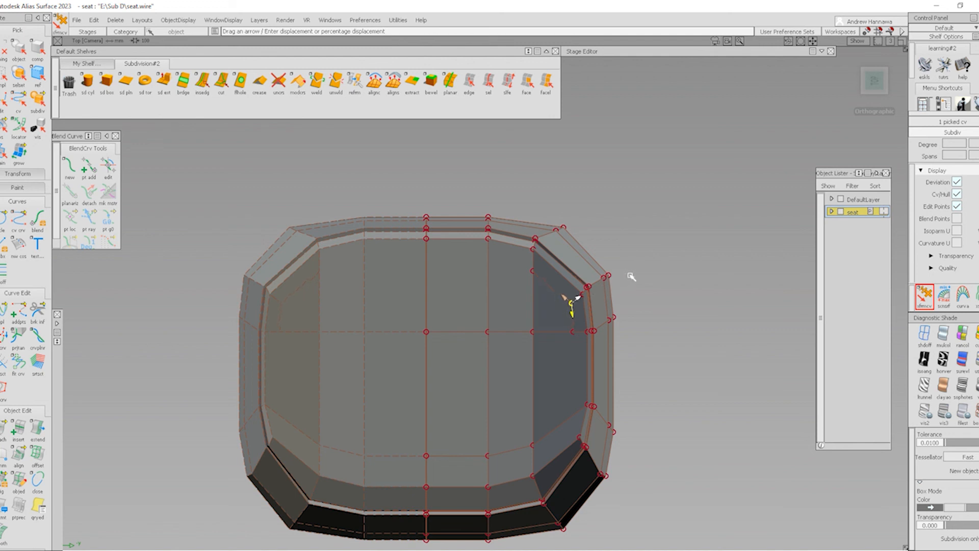
pyautogui.click(534, 320)
# - Cut an edge across the cushion's side panel from the rear corner rim vertex to the neighbouring lengthwise edge
pyautogui.keyDown('alt'); pyautogui.keyDown('shift'); pyautogui.moveTo(520, 357); pyautogui.dragTo(522, 295, button='middle'); pyautogui.keyUp('shift'); pyautogui.keyUp('alt')
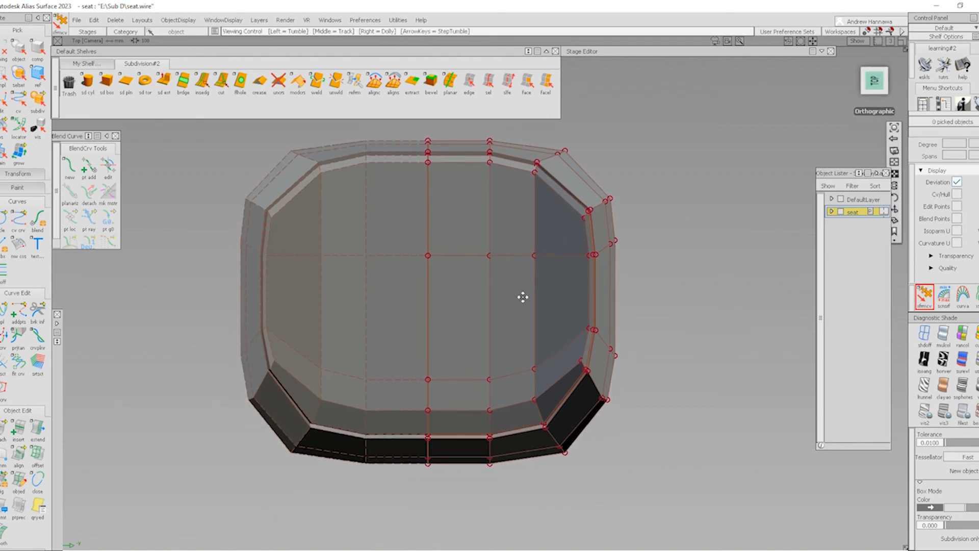
pyautogui.click(221, 85)
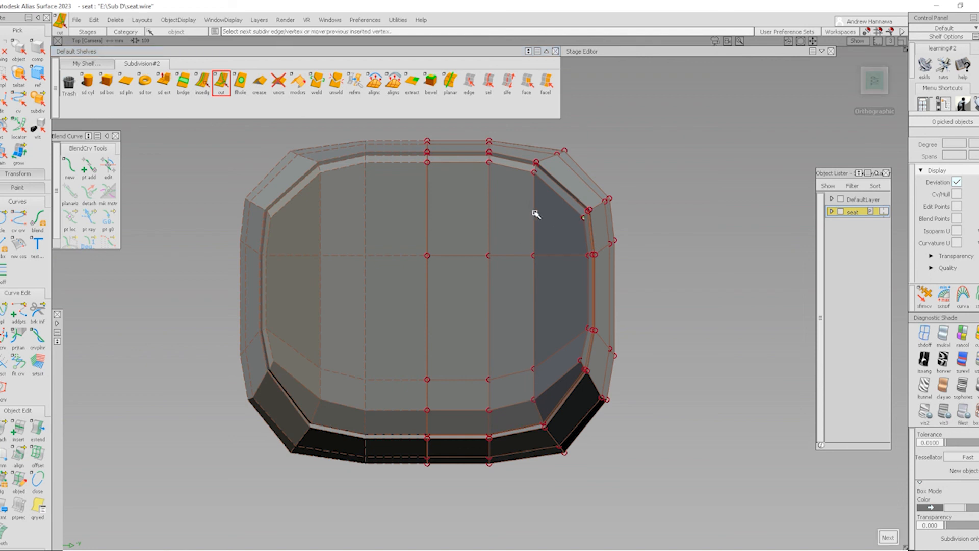
pyautogui.moveTo(532, 218); pyautogui.dragTo(534, 210)
pyautogui.press('space')
# - Insert a cross edge through the cushion's central faces near the rear, in line with the new side cut
pyautogui.click(203, 83)
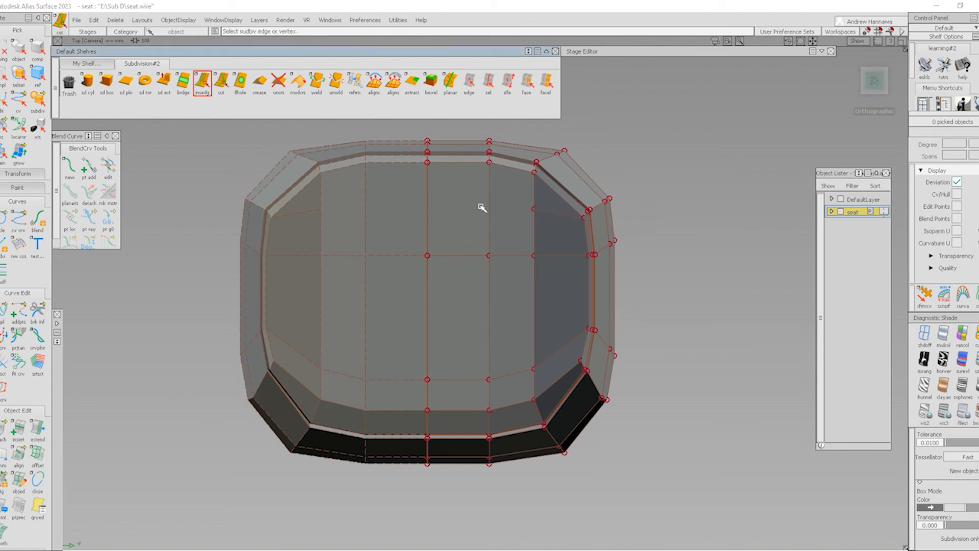
pyautogui.click(490, 206)
pyautogui.click(491, 200)
pyautogui.keyDown('alt'); pyautogui.keyDown('shift'); pyautogui.moveTo(492, 198); pyautogui.dragTo(505, 223); pyautogui.keyUp('shift'); pyautogui.keyUp('alt')
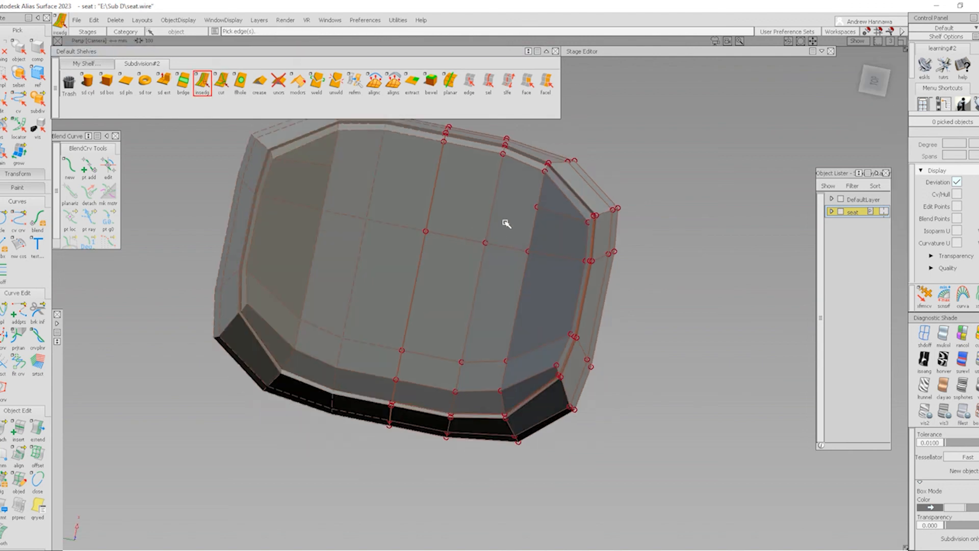
pyautogui.click(492, 194)
pyautogui.keyDown('alt'); pyautogui.keyDown('shift'); pyautogui.moveTo(474, 258); pyautogui.dragTo(497, 207); pyautogui.keyUp('shift'); pyautogui.keyUp('alt')
pyautogui.click(498, 195)
pyautogui.click(498, 191)
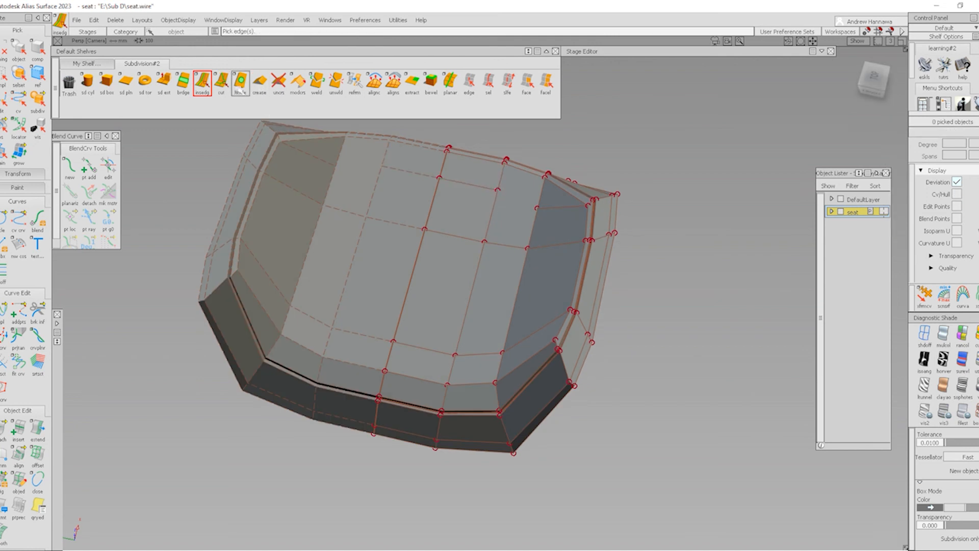
# - Cut the missing edge that joins the inserted central cross edge to the side panel cut
pyautogui.click(221, 84)
pyautogui.click(498, 190)
pyautogui.click(537, 208)
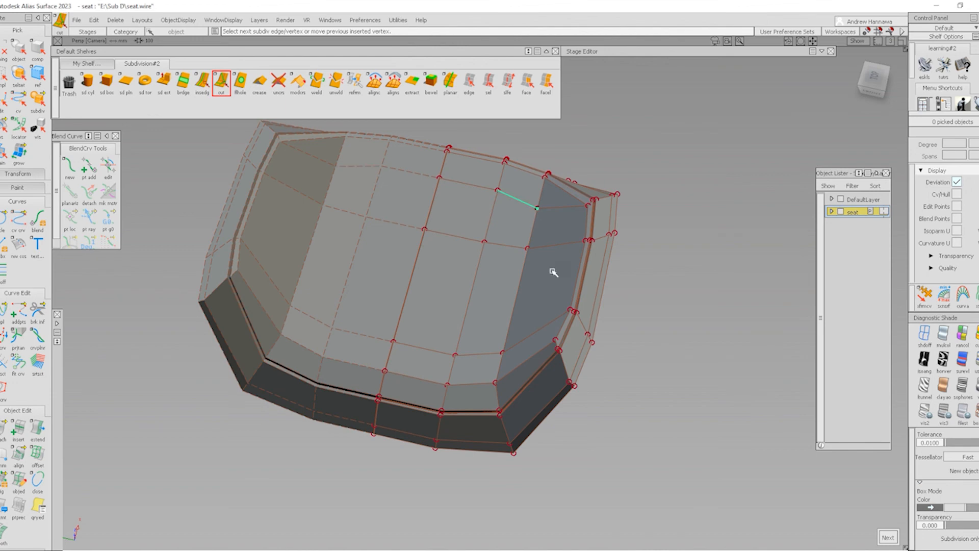
pyautogui.press('space')
# - Pick the short cut edge across the side panel at the cushion's rear corner and inspect the surrounding faces
pyautogui.keyDown('alt'); pyautogui.keyDown('shift'); pyautogui.moveTo(467, 237); pyautogui.dragTo(553, 248); pyautogui.keyUp('shift'); pyautogui.keyUp('alt')
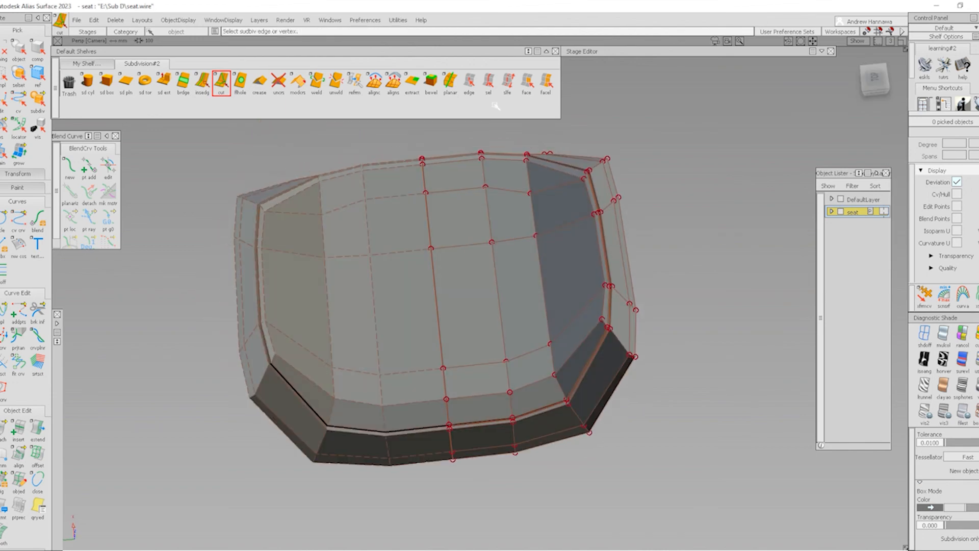
pyautogui.click(466, 80)
pyautogui.click(554, 189)
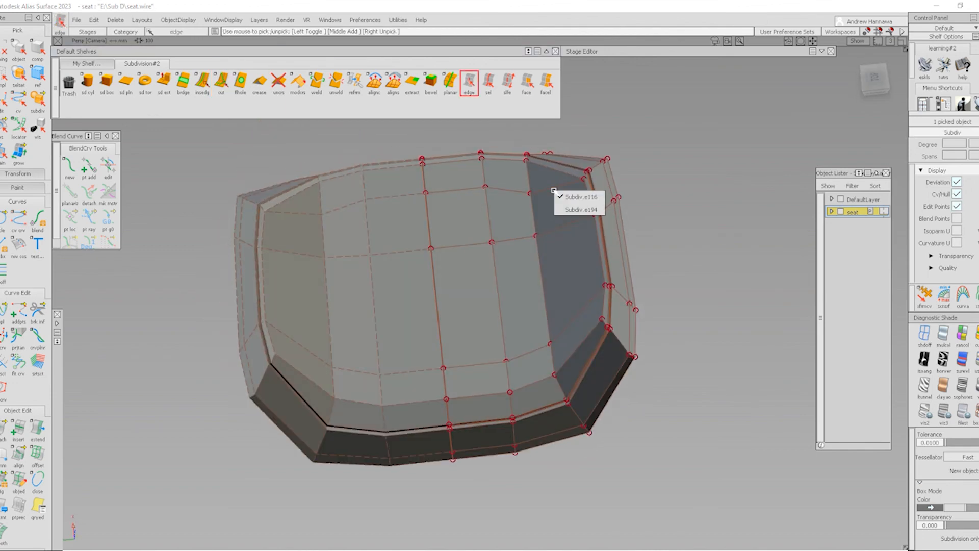
pyautogui.keyDown('alt'); pyautogui.keyDown('shift'); pyautogui.moveTo(534, 202); pyautogui.dragTo(548, 170); pyautogui.keyUp('shift'); pyautogui.keyUp('alt')
pyautogui.scroll(3, 535, 217)
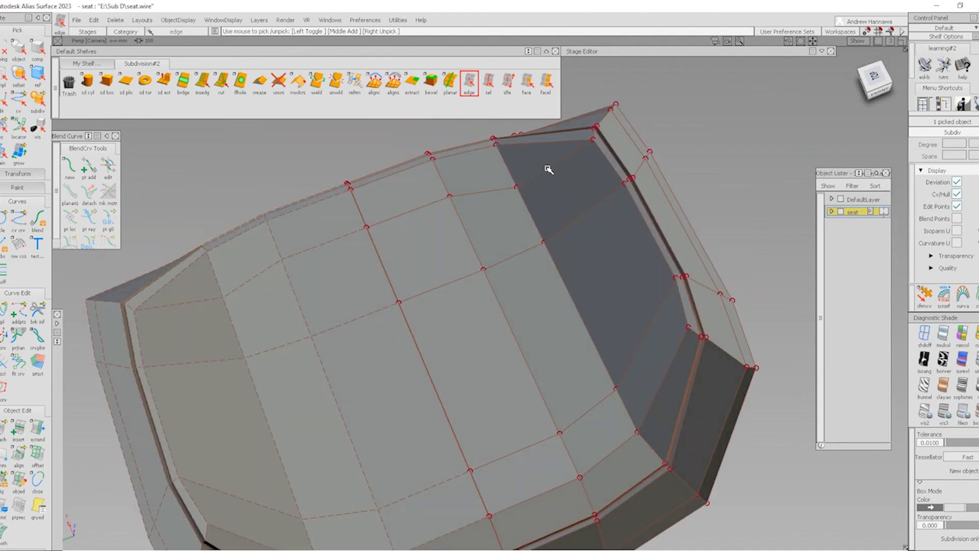
pyautogui.keyDown('ctrl'); pyautogui.keyDown('shift'); pyautogui.moveTo(489, 279); pyautogui.dragTo(517, 241); pyautogui.keyUp('shift'); pyautogui.keyUp('ctrl')
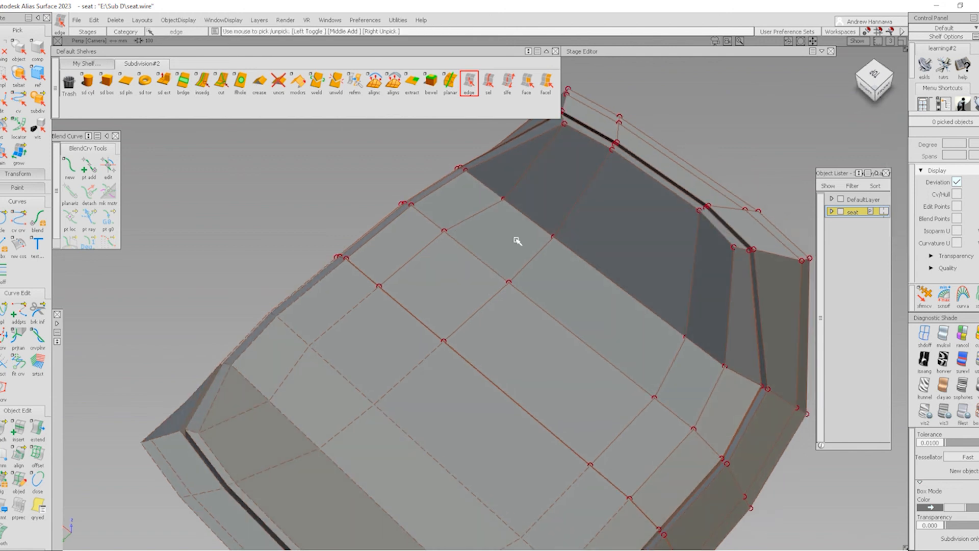
# - Cut a line of edges close beside the side panel's lengthwise edge, from the front rim vertex to the rear cross edge
pyautogui.click(204, 83)
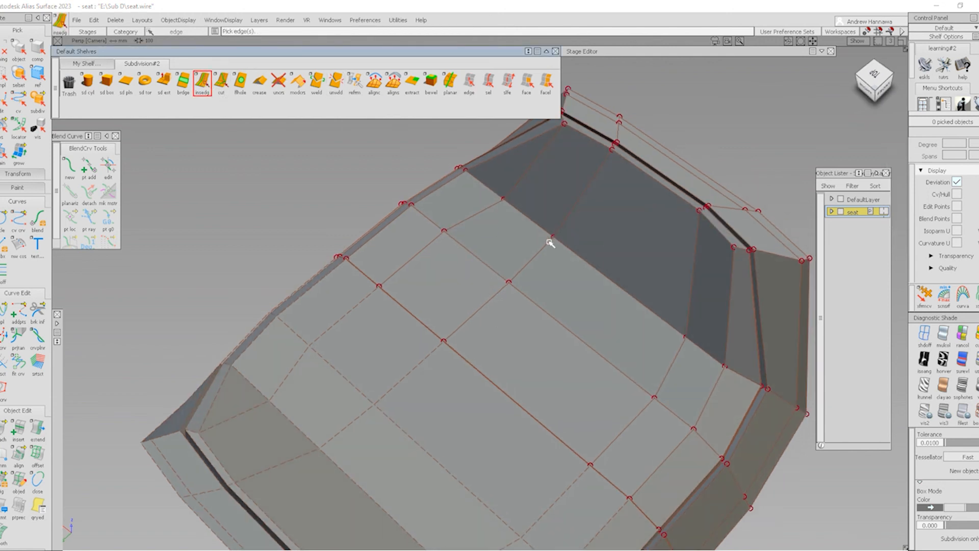
pyautogui.keyDown('alt'); pyautogui.keyDown('shift'); pyautogui.moveTo(553, 245); pyautogui.dragTo(491, 263); pyautogui.keyUp('shift'); pyautogui.keyUp('alt')
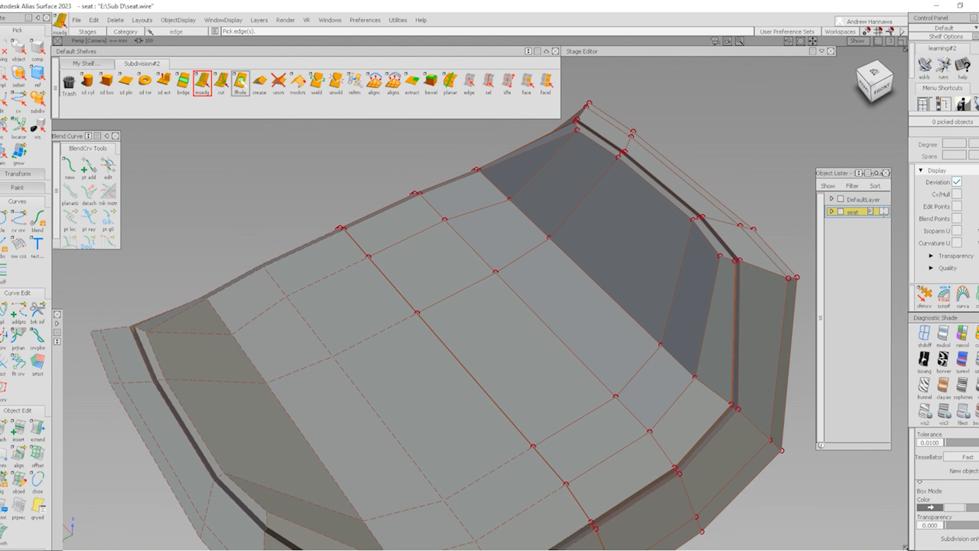
pyautogui.click(221, 82)
pyautogui.scroll(2, 728, 406)
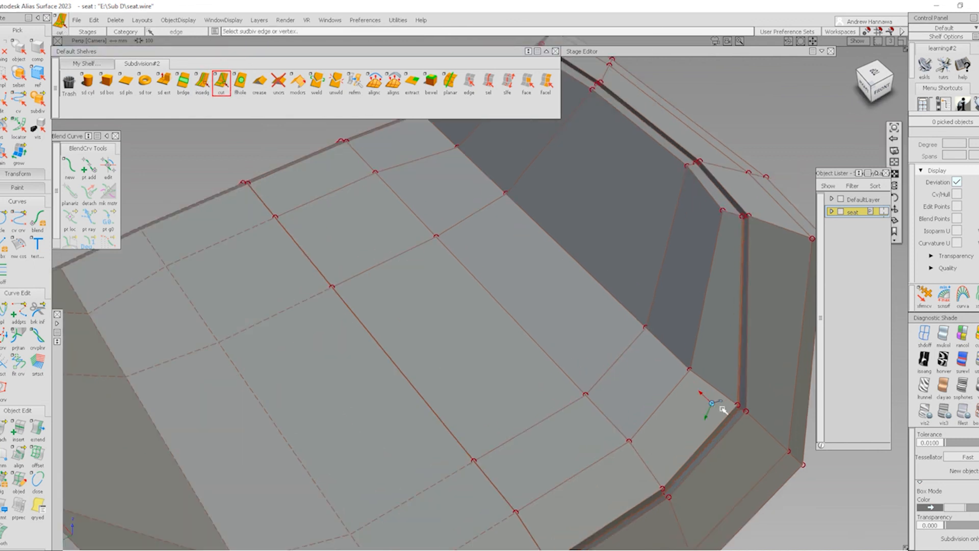
pyautogui.click(736, 406)
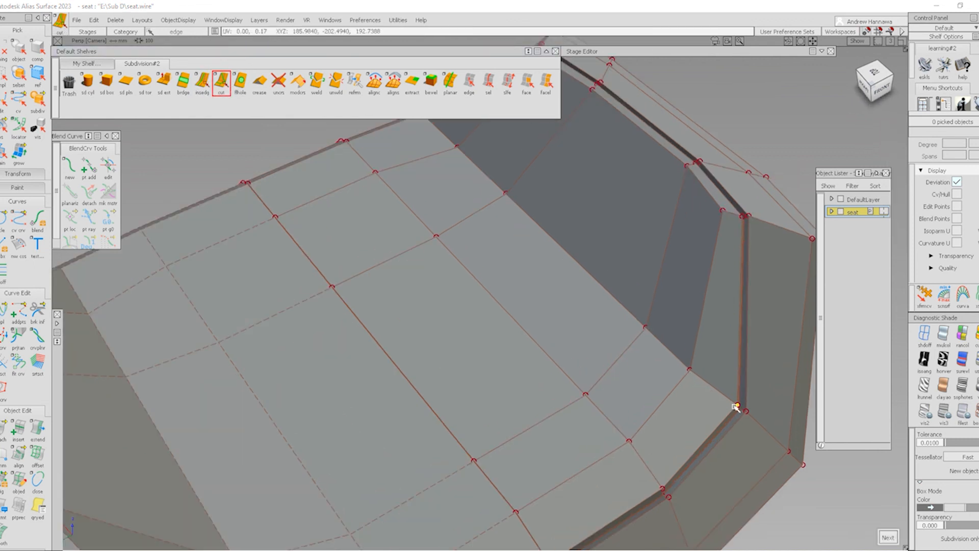
pyautogui.click(687, 373)
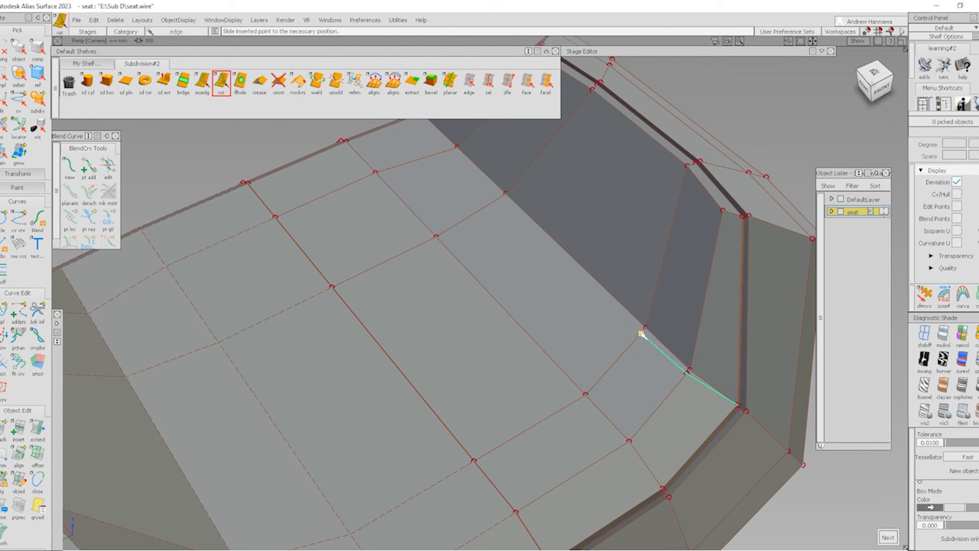
pyautogui.click(505, 197)
pyautogui.click(453, 150)
pyautogui.press('space')
pyautogui.click(457, 148)
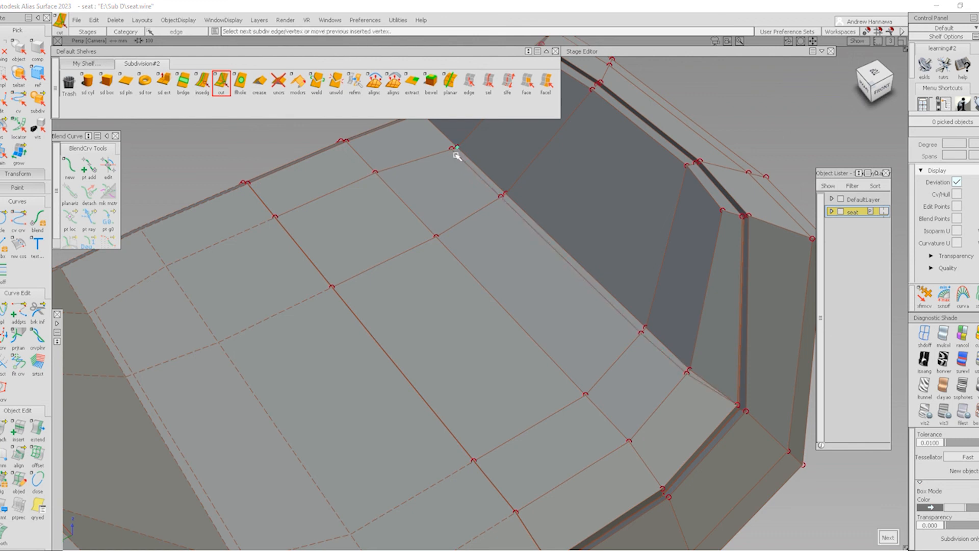
pyautogui.click(454, 152)
pyautogui.press('space')
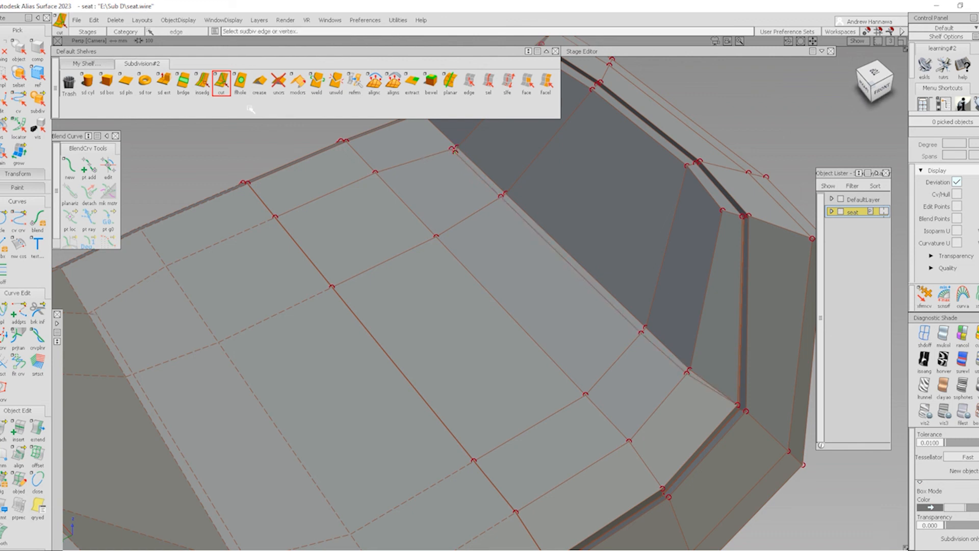
# - Insert a second cross edge close beside the cushion's rear cross edge and cut it through to the side panel corner
pyautogui.click(203, 86)
pyautogui.click(376, 175)
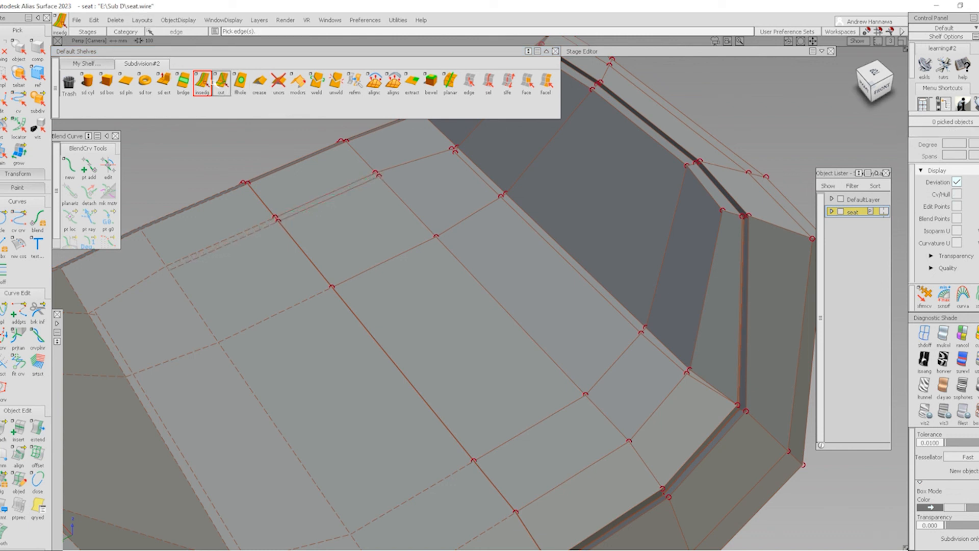
pyautogui.click(223, 82)
pyautogui.click(379, 176)
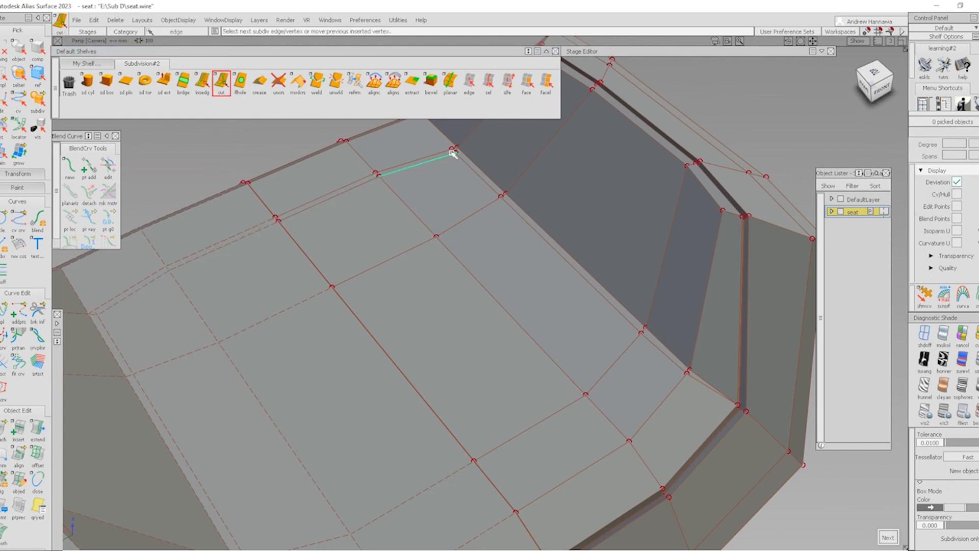
pyautogui.keyDown('alt'); pyautogui.keyDown('shift'); pyautogui.moveTo(465, 177); pyautogui.dragTo(464, 207, button='right'); pyautogui.keyUp('shift'); pyautogui.keyUp('alt')
pyautogui.press('space')
# - Delete the short leftover edge at the cushion's rear corner, where the paired panel edges meet
pyautogui.click(468, 84)
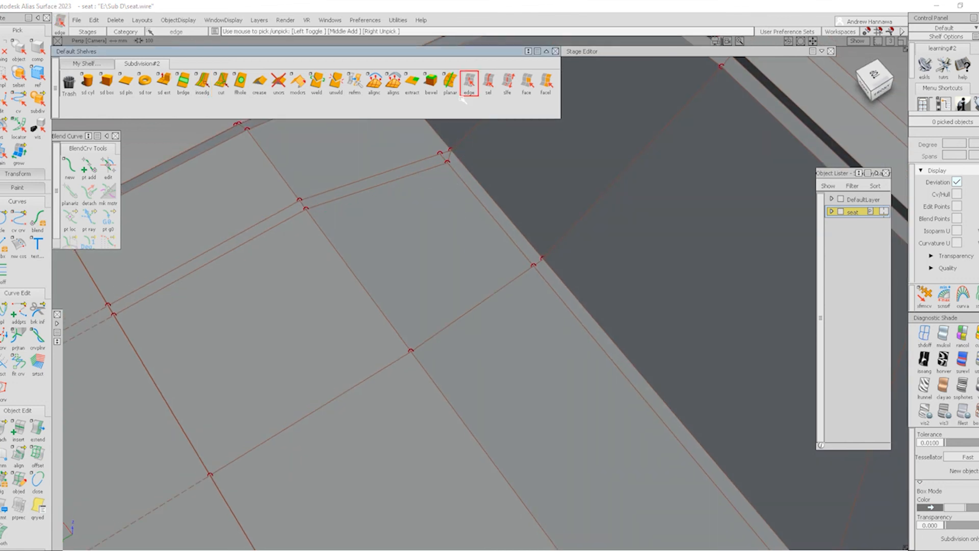
pyautogui.click(442, 156)
pyautogui.keyDown('alt'); pyautogui.keyDown('shift'); pyautogui.moveTo(442, 156); pyautogui.dragTo(459, 194, button='right'); pyautogui.keyUp('shift'); pyautogui.keyUp('alt')
pyautogui.press('Delete')
# - Insert an edge row midway between the paired edges along the rear and side of the inner seat panel
pyautogui.keyDown('alt'); pyautogui.keyDown('shift'); pyautogui.moveTo(459, 194); pyautogui.dragTo(372, 250); pyautogui.keyUp('shift'); pyautogui.keyUp('alt')
pyautogui.keyDown('alt'); pyautogui.keyDown('shift'); pyautogui.moveTo(457, 234); pyautogui.dragTo(446, 282, button='right'); pyautogui.keyUp('shift'); pyautogui.keyUp('alt')
pyautogui.keyDown('alt'); pyautogui.keyDown('shift'); pyautogui.moveTo(436, 325); pyautogui.dragTo(477, 189, button='middle'); pyautogui.keyUp('shift'); pyautogui.keyUp('alt')
pyautogui.keyDown('alt'); pyautogui.keyDown('shift'); pyautogui.moveTo(543, 285); pyautogui.dragTo(519, 332, button='right'); pyautogui.keyUp('shift'); pyautogui.keyUp('alt')
pyautogui.keyDown('alt'); pyautogui.keyDown('shift'); pyautogui.moveTo(576, 349); pyautogui.dragTo(571, 381, button='middle'); pyautogui.keyUp('shift'); pyautogui.keyUp('alt')
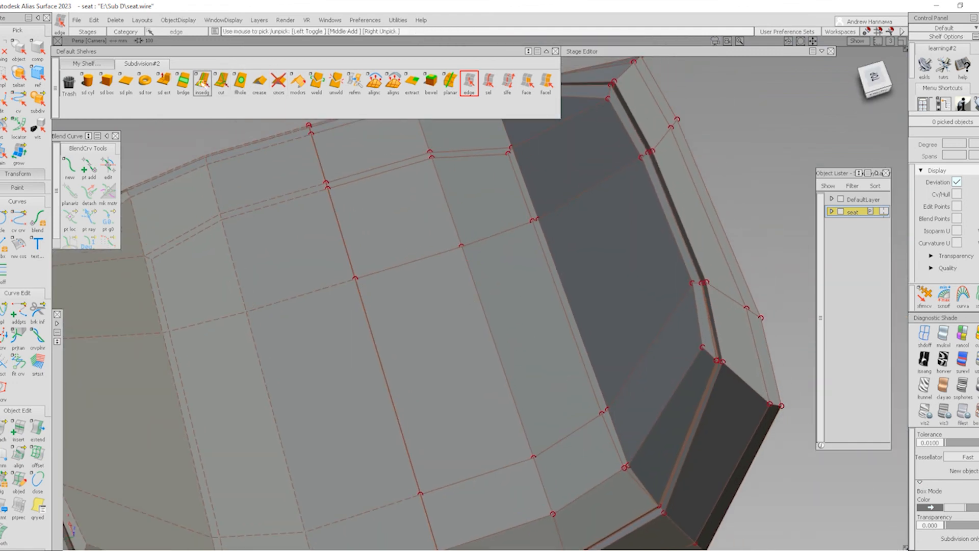
pyautogui.click(202, 82)
pyautogui.keyDown('alt'); pyautogui.keyDown('shift'); pyautogui.moveTo(525, 148); pyautogui.dragTo(502, 165, button='right'); pyautogui.keyUp('shift'); pyautogui.keyUp('alt')
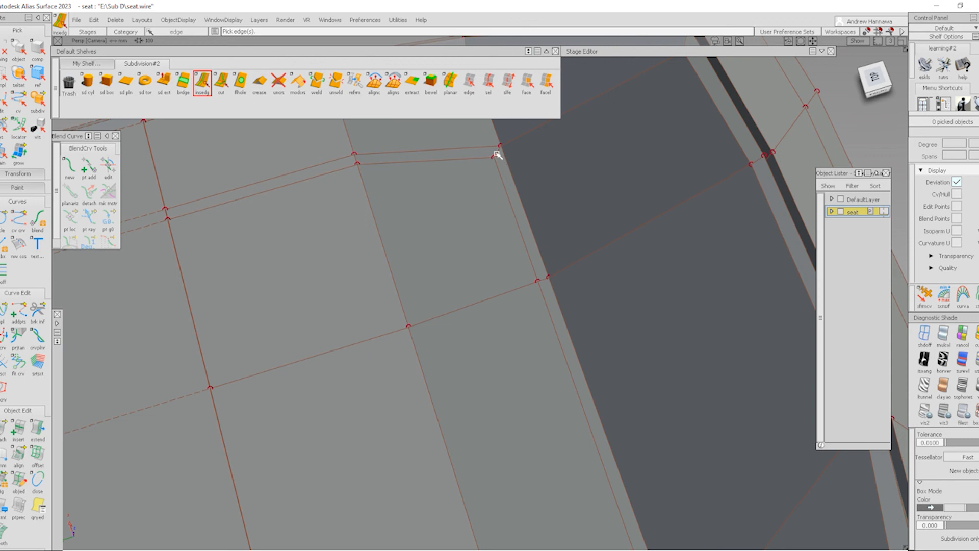
pyautogui.click(497, 153)
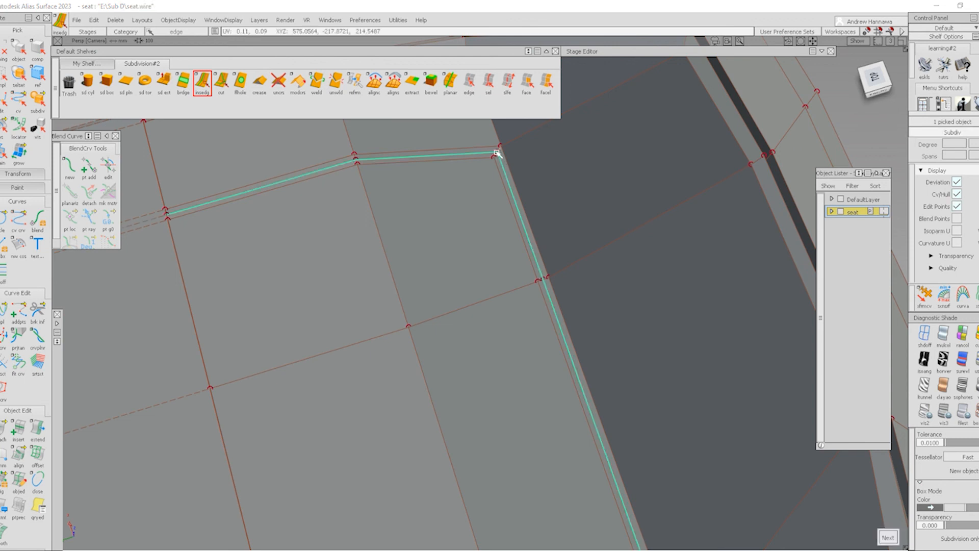
# - Crease the inserted middle edges and lower their points about 9 mm in Z to form a groove around the inner panel
pyautogui.click(466, 85)
pyautogui.click(259, 82)
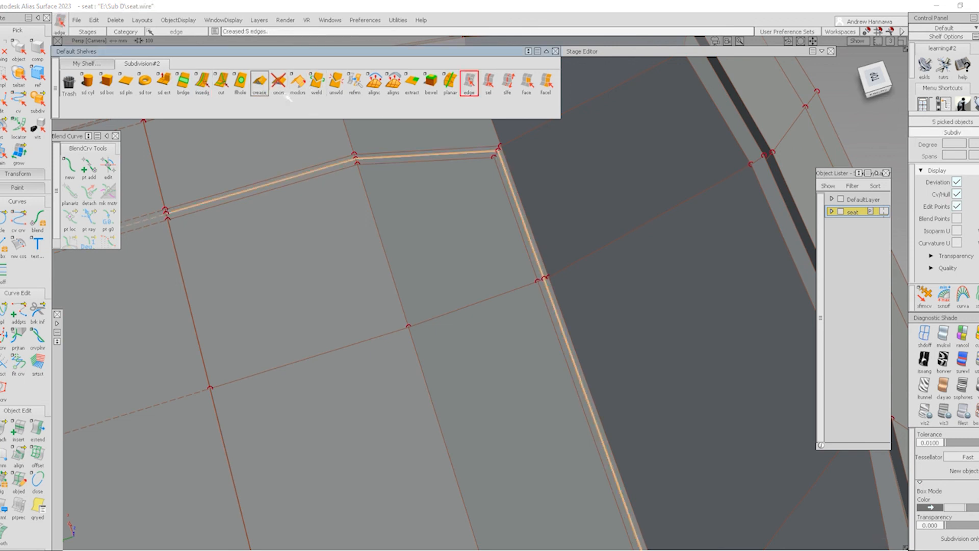
pyautogui.keyDown('ctrl'); pyautogui.keyDown('shift'); pyautogui.moveTo(524, 284); pyautogui.dragTo(760, 133); pyautogui.keyUp('shift'); pyautogui.keyUp('ctrl')
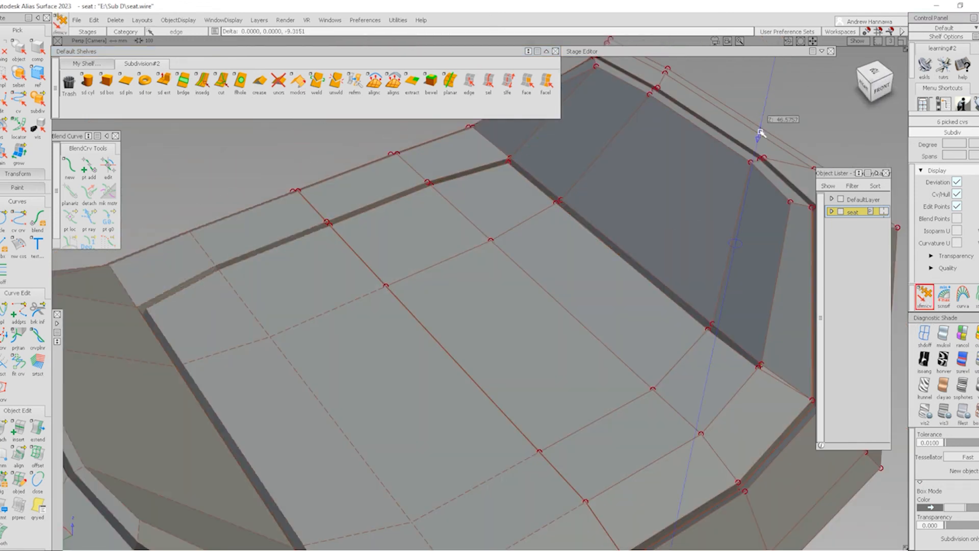
# - Inspect the smooth shaded seat from the front, above and the side, checking the groove around the cushion's inner panel
pyautogui.moveTo(522, 176)
pyautogui.keyDown('ctrl'); pyautogui.keyDown('shift'); pyautogui.mouseDown()
pyautogui.moveTo(568, 343)
pyautogui.moveTo(440, 284)
pyautogui.moveTo(508, 322)
pyautogui.moveTo(515, 299)
pyautogui.moveTo(534, 292)
pyautogui.moveTo(538, 330)
pyautogui.moveTo(540, 286)
pyautogui.moveTo(513, 306)
pyautogui.moveTo(550, 327)
pyautogui.moveTo(524, 280)
pyautogui.moveTo(464, 299)
pyautogui.mouseUp(); pyautogui.keyUp('shift'); pyautogui.keyUp('ctrl')
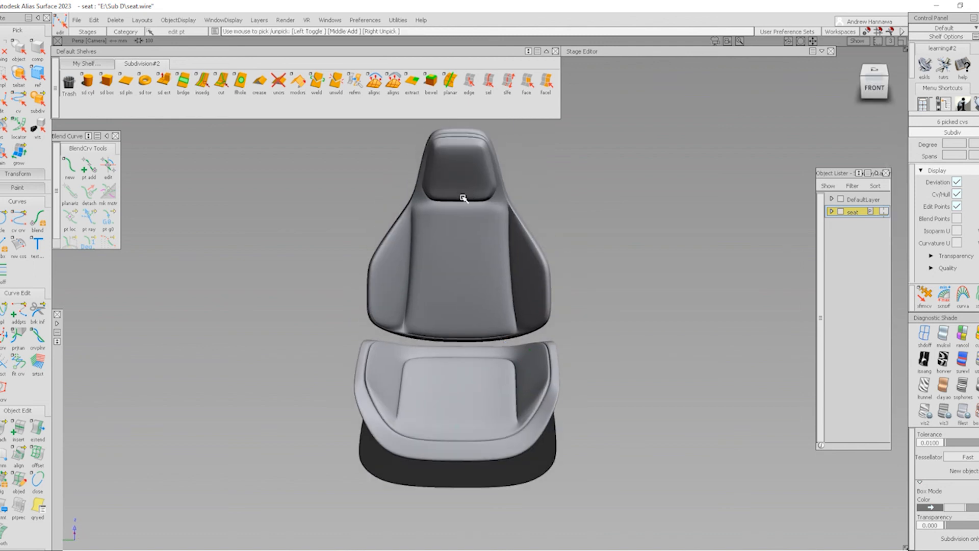
pyautogui.keyDown('alt'); pyautogui.keyDown('shift'); pyautogui.moveTo(524, 183); pyautogui.dragTo(560, 349); pyautogui.keyUp('shift'); pyautogui.keyUp('alt')
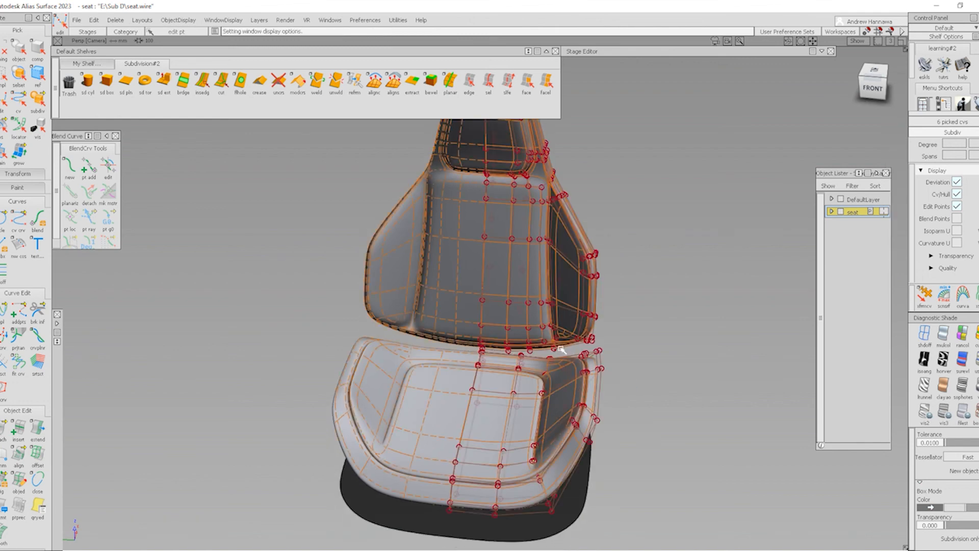
pyautogui.keyDown('ctrl'); pyautogui.keyDown('shift'); pyautogui.moveTo(612, 466); pyautogui.dragTo(643, 454); pyautogui.keyUp('shift'); pyautogui.keyUp('ctrl')
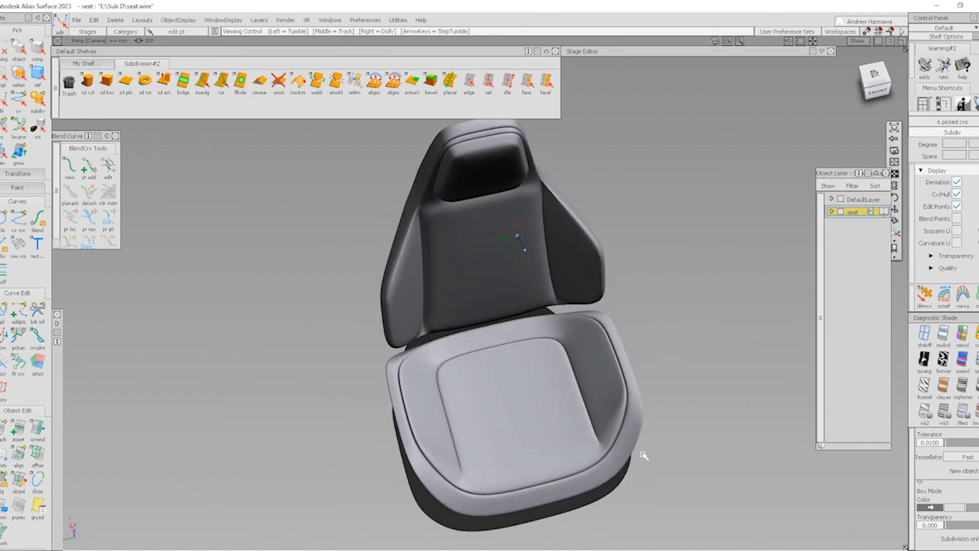
pyautogui.keyDown('alt'); pyautogui.keyDown('shift'); pyautogui.moveTo(578, 266); pyautogui.dragTo(620, 376, button='right'); pyautogui.keyUp('shift'); pyautogui.keyUp('alt')
pyautogui.keyDown('alt'); pyautogui.keyDown('shift'); pyautogui.moveTo(620, 376); pyautogui.dragTo(581, 256); pyautogui.keyUp('shift'); pyautogui.keyUp('alt')
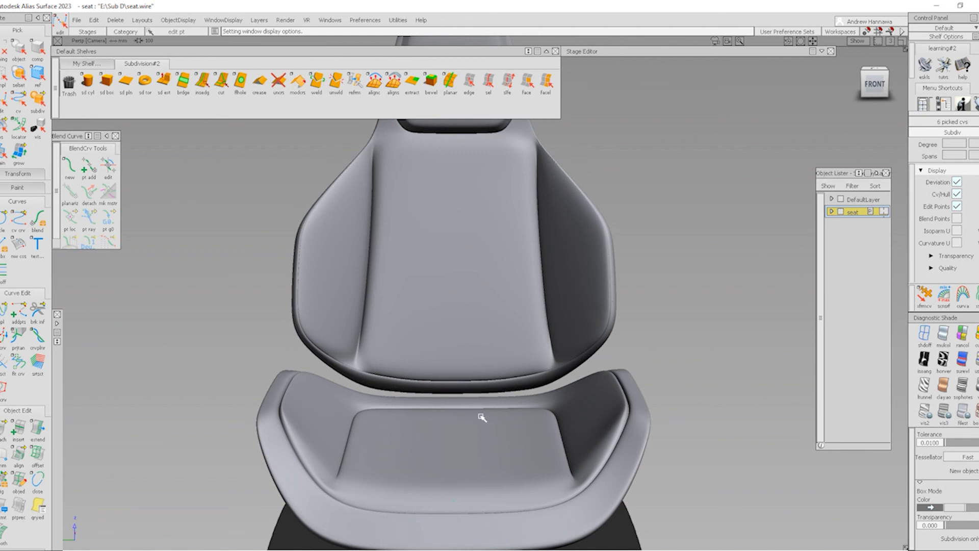
pyautogui.keyDown('alt'); pyautogui.keyDown('shift'); pyautogui.moveTo(480, 417); pyautogui.dragTo(398, 402); pyautogui.keyUp('shift'); pyautogui.keyUp('alt')
pyautogui.keyDown('alt'); pyautogui.keyDown('shift'); pyautogui.moveTo(539, 317); pyautogui.dragTo(653, 369, button='middle'); pyautogui.keyUp('shift'); pyautogui.keyUp('alt')
pyautogui.keyDown('alt'); pyautogui.keyDown('shift'); pyautogui.moveTo(653, 369); pyautogui.dragTo(668, 352, button='right'); pyautogui.keyUp('shift'); pyautogui.keyUp('alt')
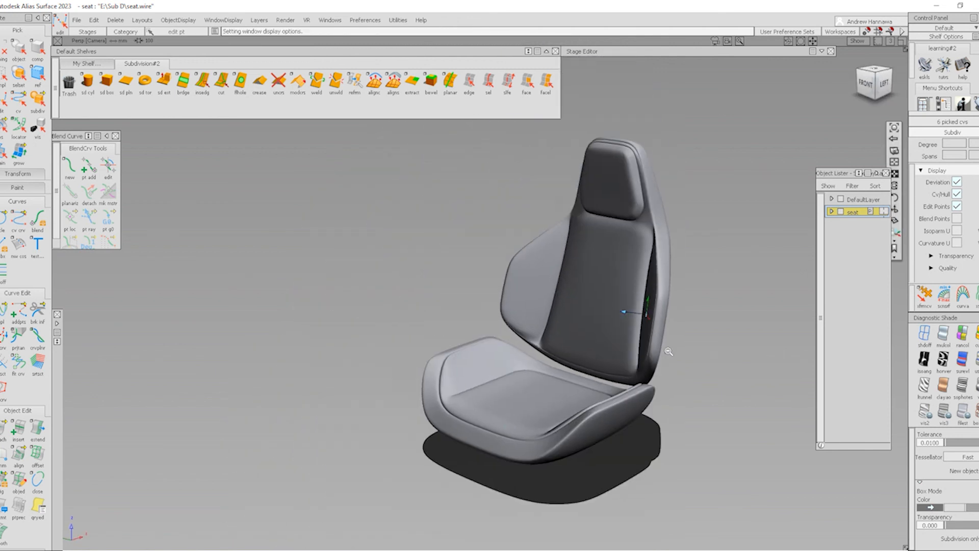
pyautogui.moveTo(669, 351)
pyautogui.keyDown('alt'); pyautogui.keyDown('shift'); pyautogui.mouseDown()
pyautogui.moveTo(627, 380)
pyautogui.moveTo(174, 355)
pyautogui.moveTo(660, 362)
pyautogui.mouseUp(); pyautogui.keyUp('shift'); pyautogui.keyUp('alt')
pyautogui.keyDown('alt'); pyautogui.keyDown('shift'); pyautogui.click(649, 303); pyautogui.keyUp('shift'); pyautogui.keyUp('alt')
pyautogui.keyDown('alt'); pyautogui.keyDown('shift'); pyautogui.moveTo(649, 303); pyautogui.dragTo(642, 378); pyautogui.keyUp('shift'); pyautogui.keyUp('alt')
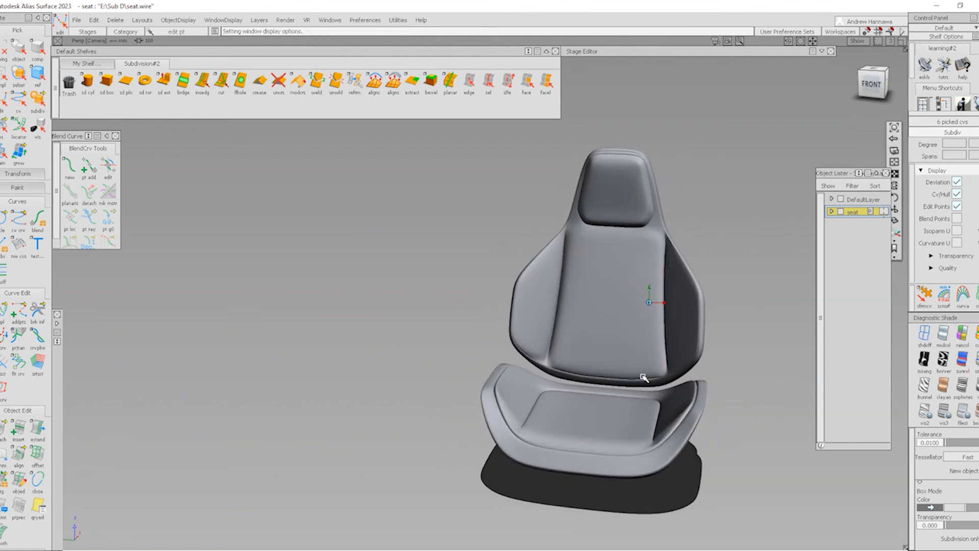
pyautogui.keyDown('alt'); pyautogui.keyDown('shift'); pyautogui.moveTo(643, 377); pyautogui.dragTo(616, 378, button='middle'); pyautogui.keyUp('shift'); pyautogui.keyUp('alt')
pyautogui.hotkey('shift', 'alt')
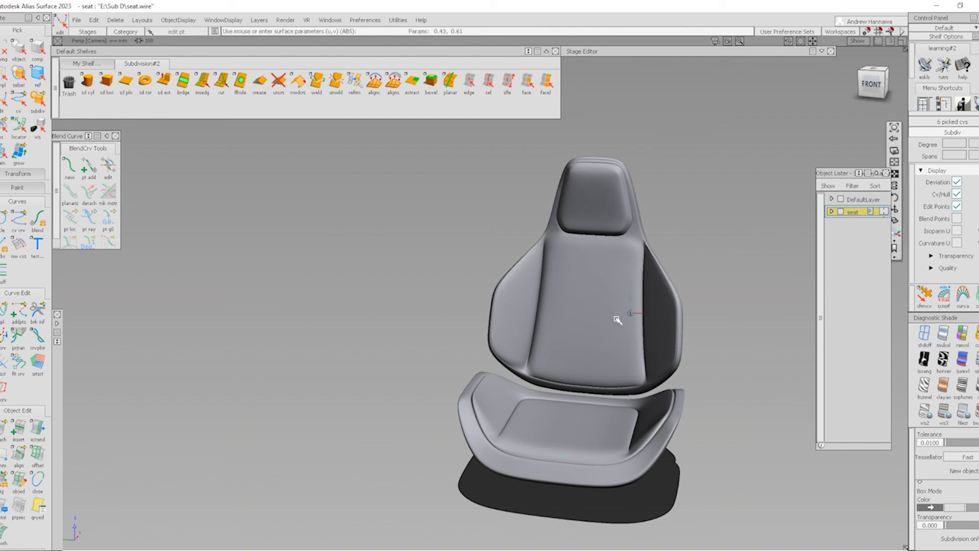
pyautogui.keyDown('alt'); pyautogui.keyDown('shift'); pyautogui.moveTo(645, 343); pyautogui.dragTo(623, 295); pyautogui.keyUp('shift'); pyautogui.keyUp('alt')
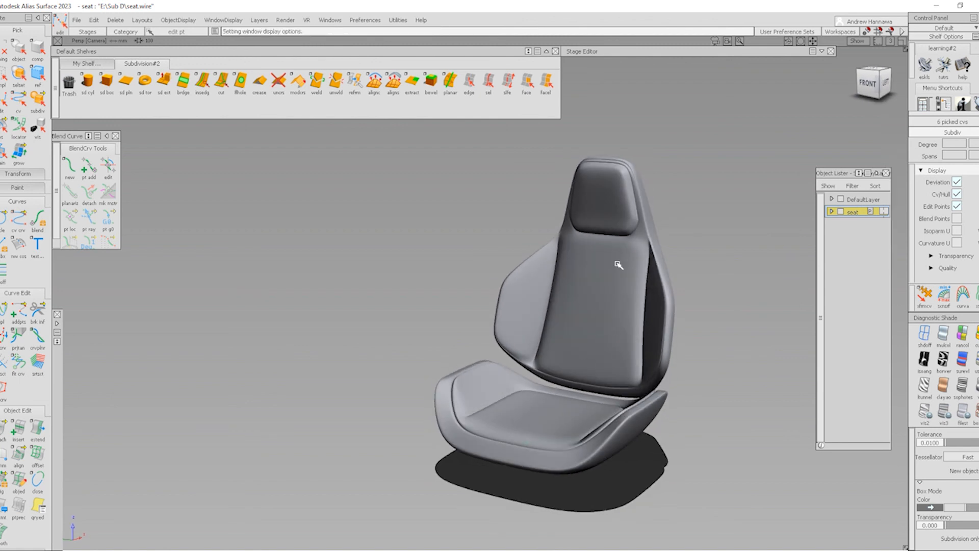
pyautogui.moveTo(619, 264)
pyautogui.keyDown('alt'); pyautogui.keyDown('shift'); pyautogui.mouseDown()
pyautogui.moveTo(723, 255)
pyautogui.moveTo(663, 306)
pyautogui.moveTo(560, 347)
pyautogui.moveTo(416, 385)
pyautogui.moveTo(575, 346)
pyautogui.mouseUp(); pyautogui.keyUp('shift'); pyautogui.keyUp('alt')
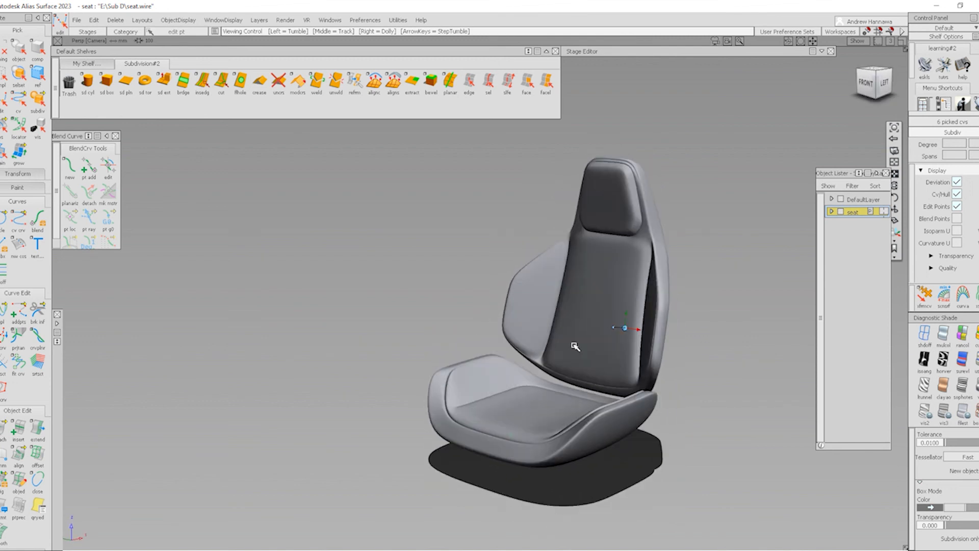
pyautogui.moveTo(636, 342)
pyautogui.keyDown('alt'); pyautogui.keyDown('shift'); pyautogui.mouseDown()
pyautogui.moveTo(678, 382)
pyautogui.moveTo(780, 367)
pyautogui.moveTo(943, 364)
pyautogui.moveTo(708, 372)
pyautogui.moveTo(704, 385)
pyautogui.moveTo(671, 393)
pyautogui.moveTo(663, 415)
pyautogui.mouseUp(); pyautogui.keyUp('shift'); pyautogui.keyUp('alt')
pyautogui.keyDown('alt'); pyautogui.keyDown('shift'); pyautogui.moveTo(663, 415); pyautogui.dragTo(703, 431, button='right'); pyautogui.keyUp('shift'); pyautogui.keyUp('alt')
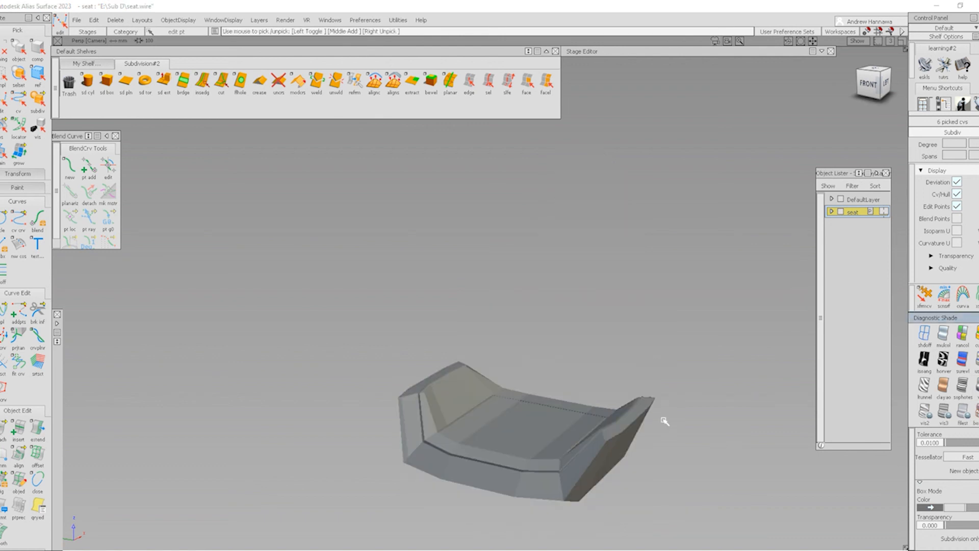
# - Compare the seat's faceted box shape with its smooth subdivided shape from several angles
pyautogui.hotkey('alt', 'm')
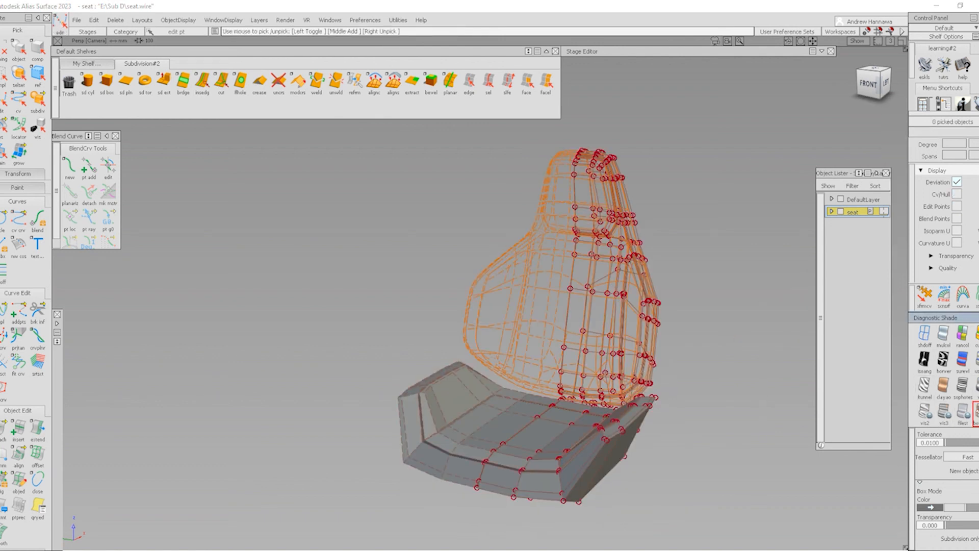
pyautogui.keyDown('alt'); pyautogui.keyDown('shift'); pyautogui.moveTo(733, 468); pyautogui.dragTo(656, 396); pyautogui.keyUp('shift'); pyautogui.keyUp('alt')
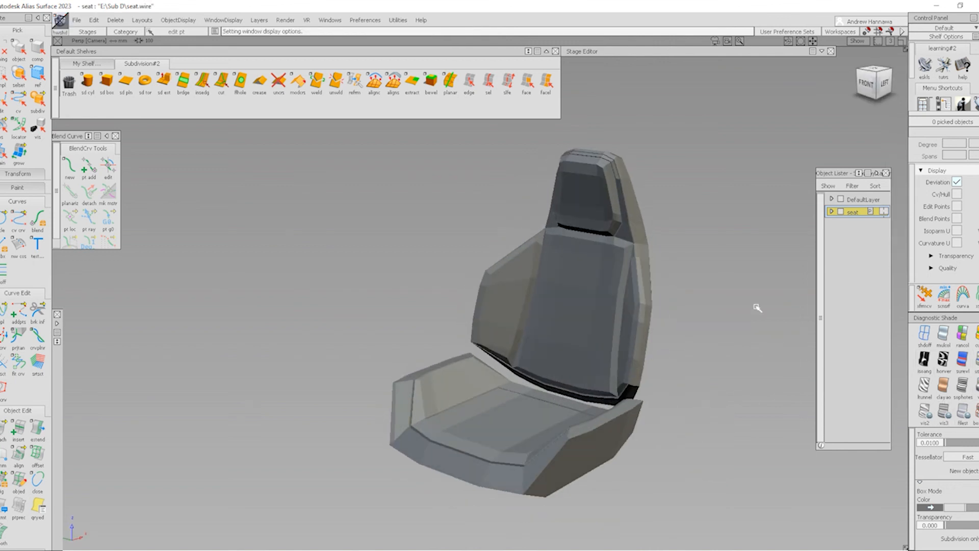
pyautogui.keyDown('alt'); pyautogui.keyDown('shift'); pyautogui.moveTo(757, 308); pyautogui.dragTo(688, 348); pyautogui.keyUp('shift'); pyautogui.keyUp('alt')
pyautogui.keyDown('alt'); pyautogui.keyDown('shift'); pyautogui.moveTo(634, 396); pyautogui.dragTo(658, 377); pyautogui.keyUp('shift'); pyautogui.keyUp('alt')
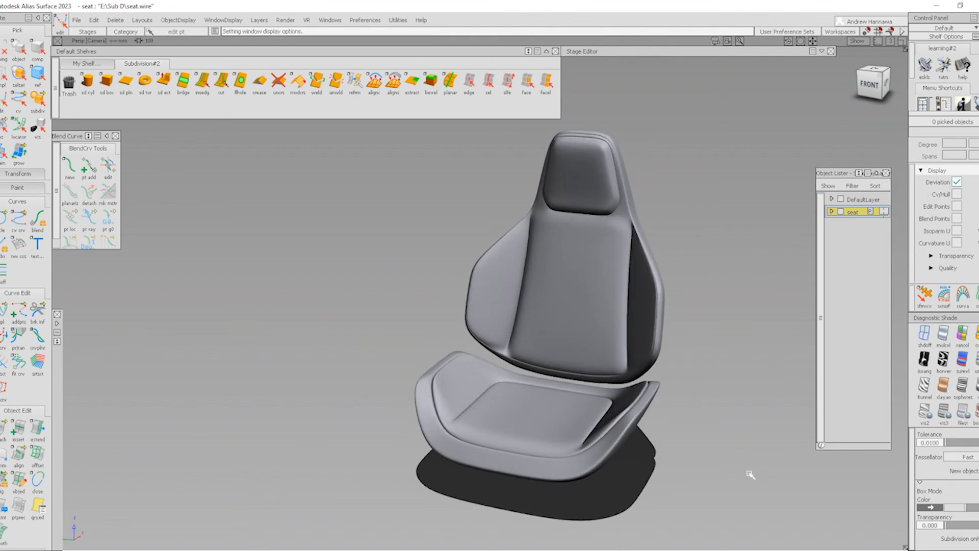